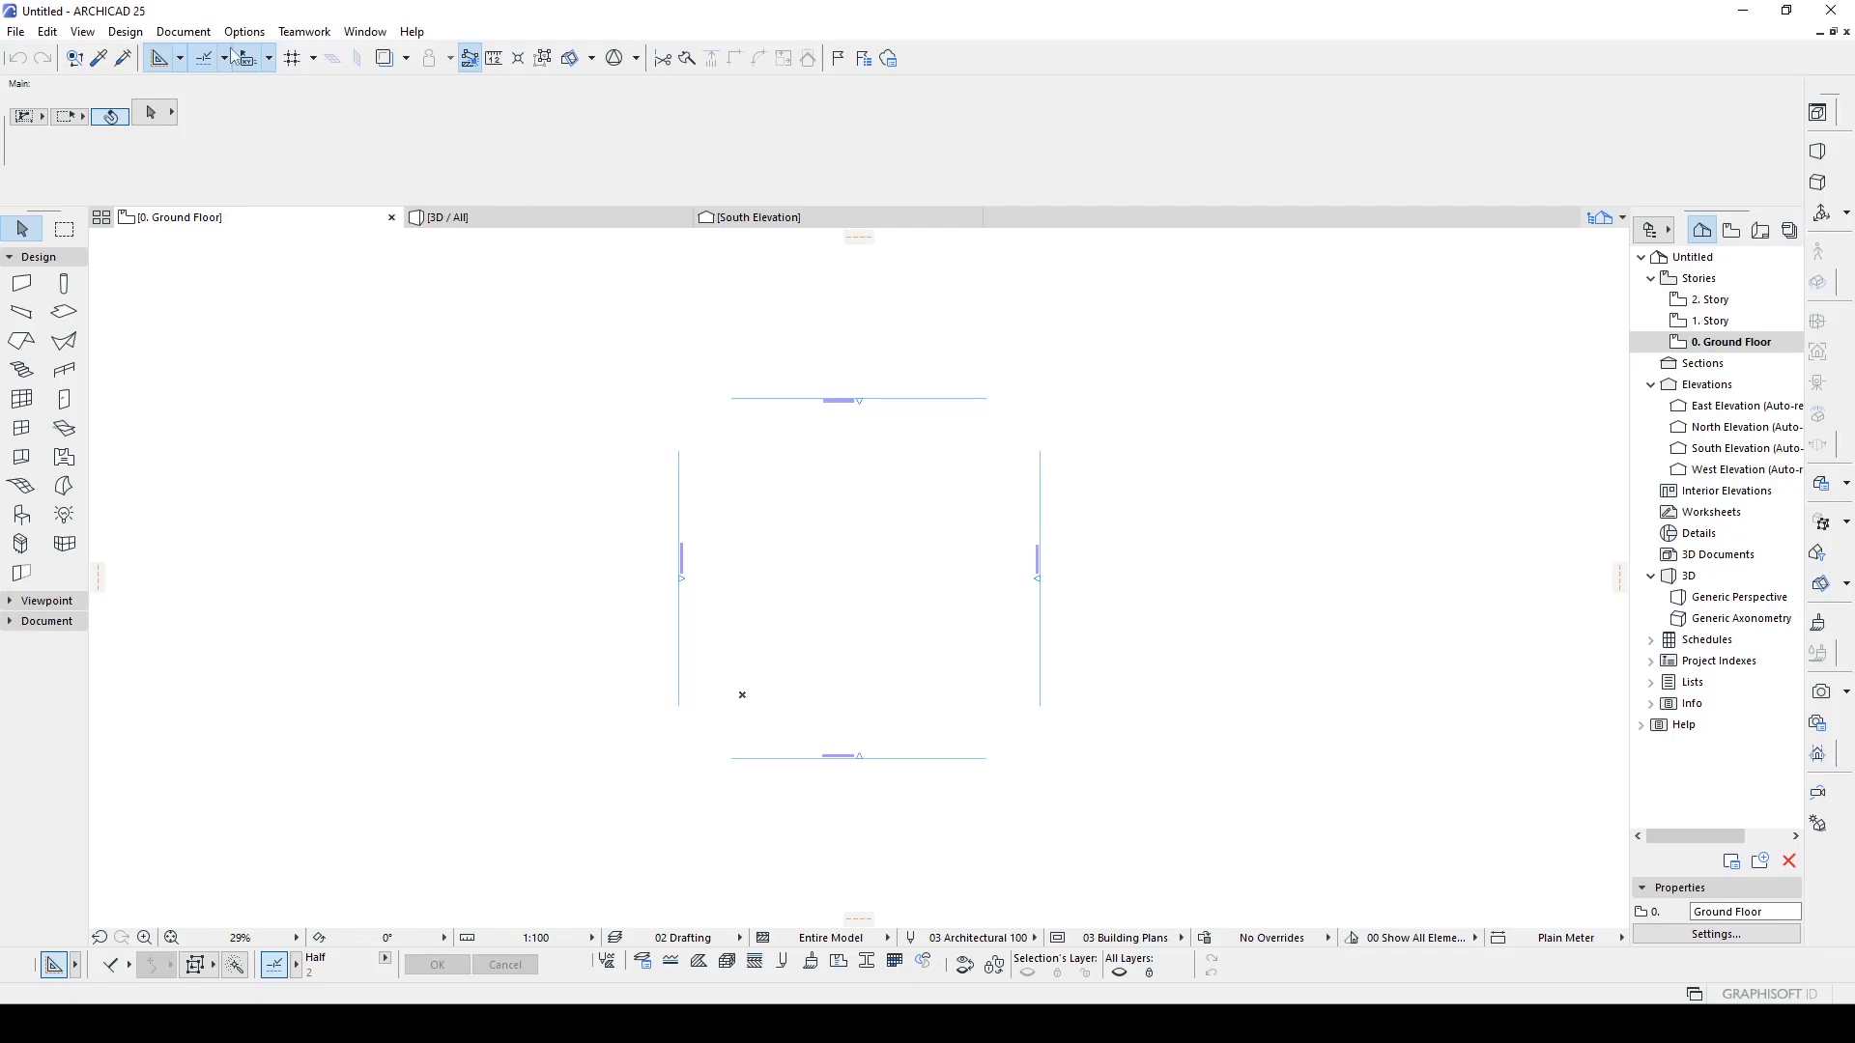
- Open the Options menu to reach Project Preferences
left_click(245, 31)
mouse_move(297, 264)
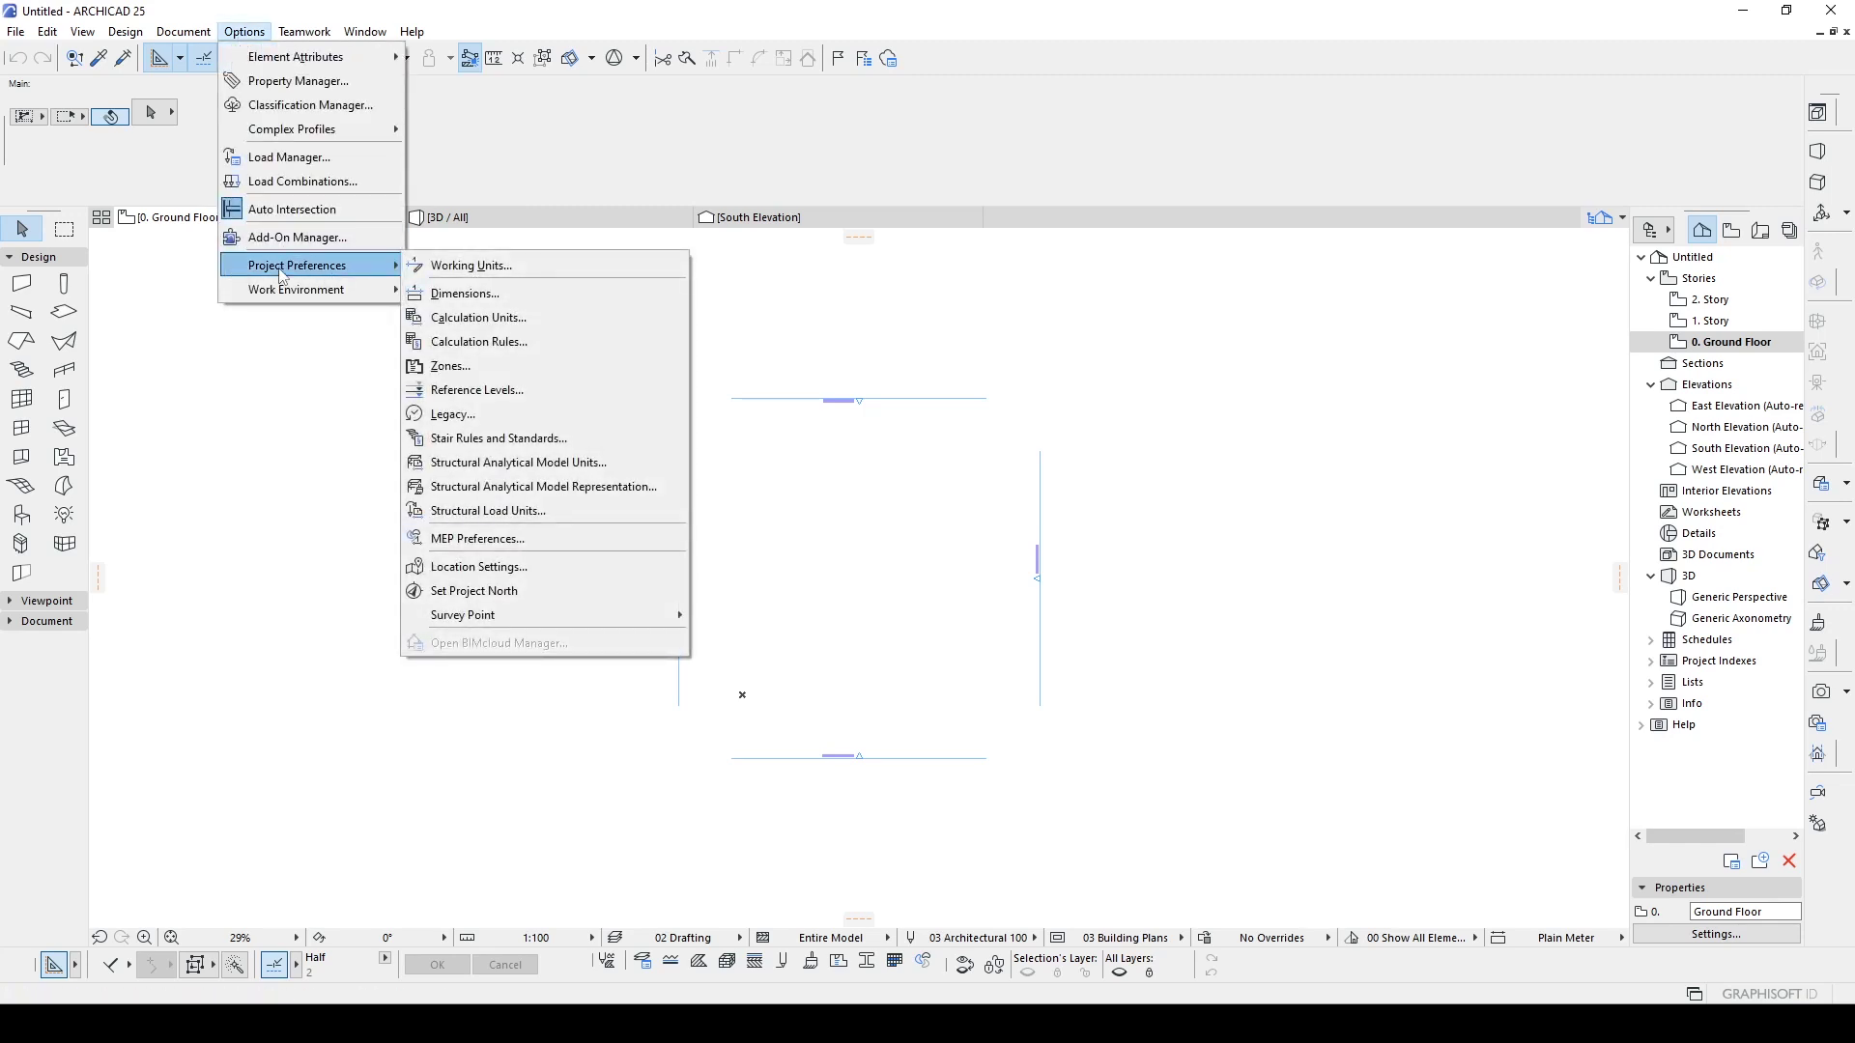
- Change the Working Units length unit from millimeter to centimeter and confirm
key("Right")
key("Down")
key("Up")
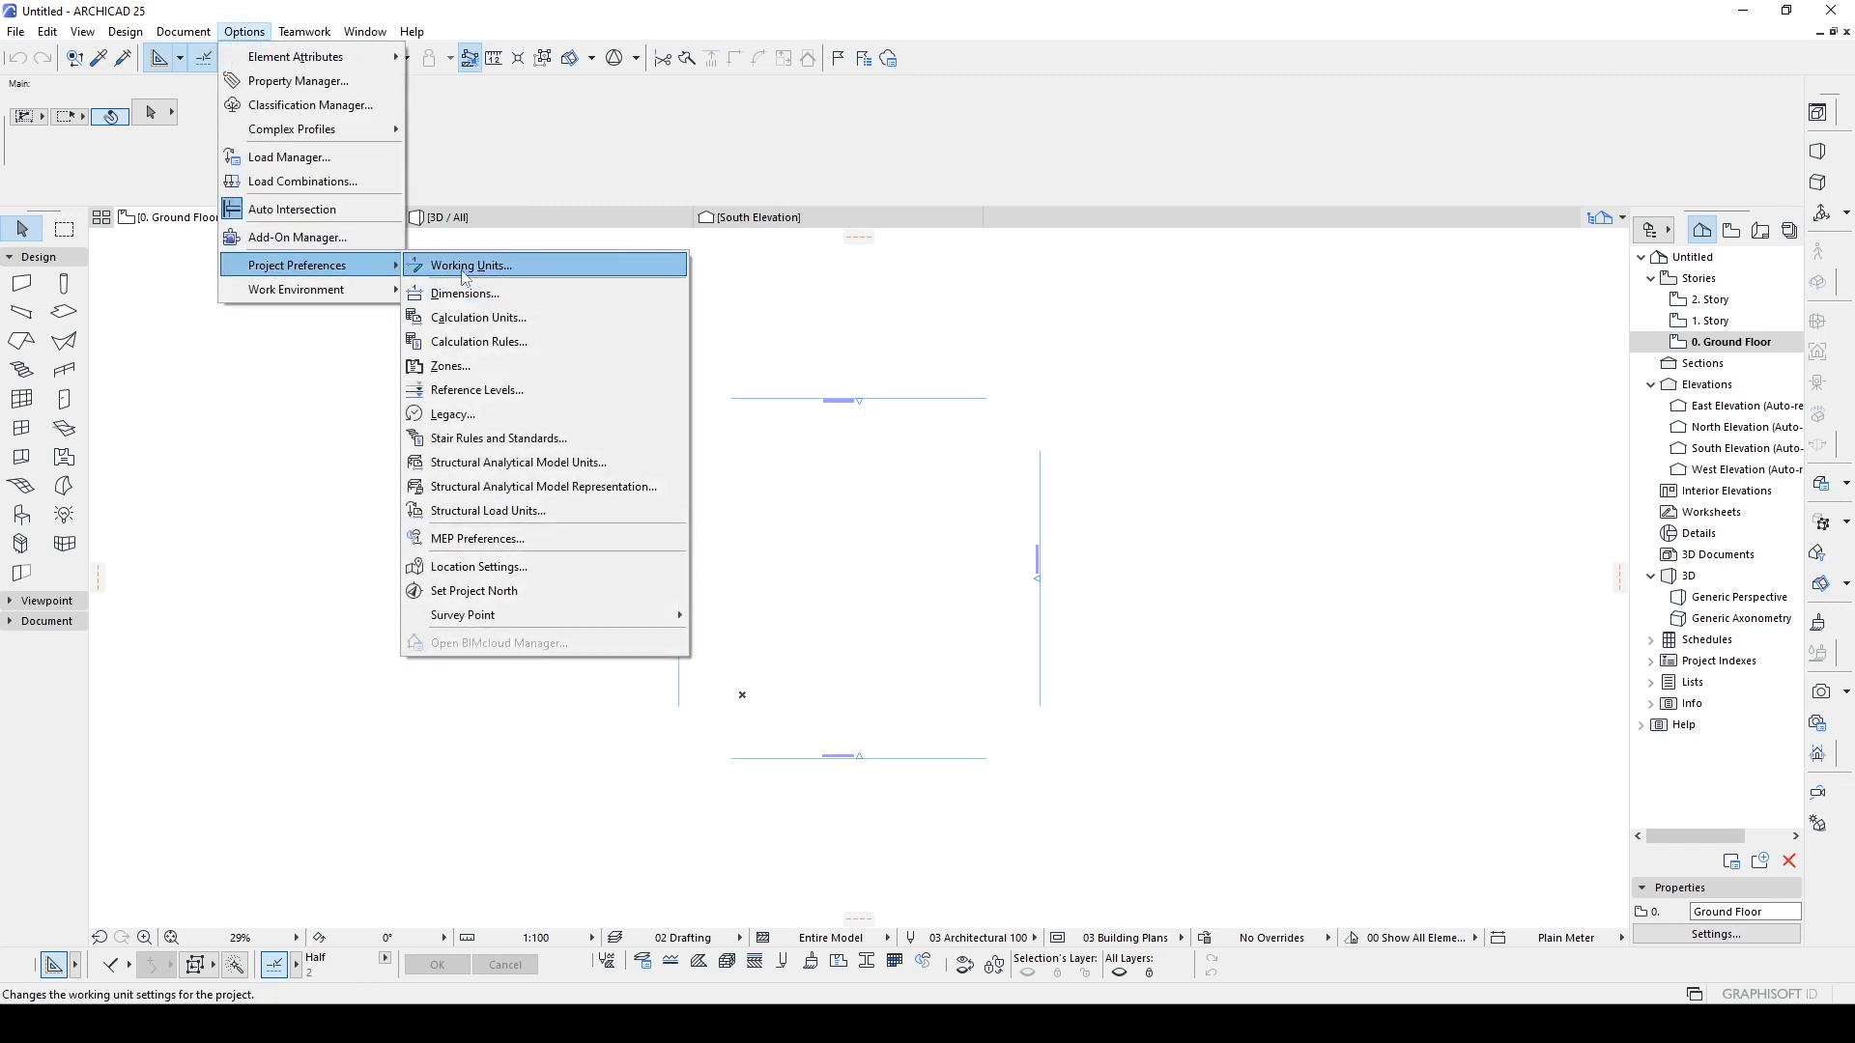
left_click(467, 267)
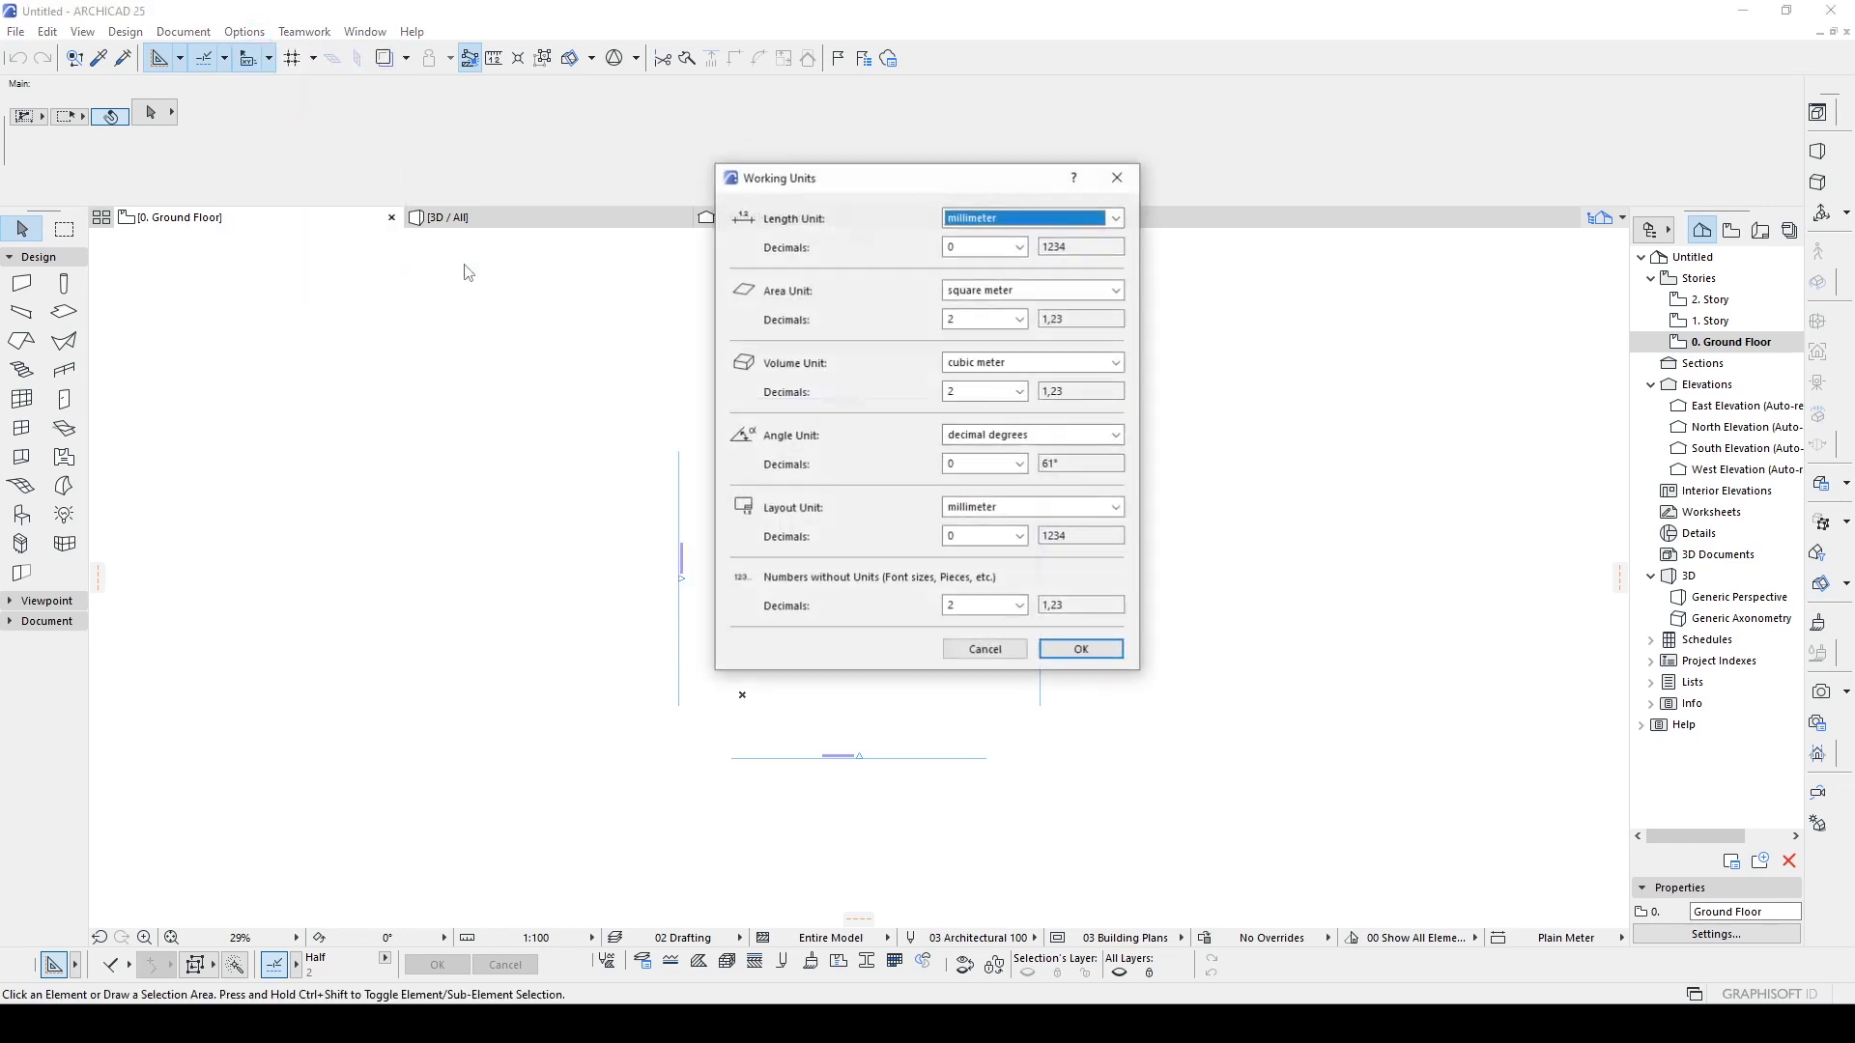
left_click(986, 223)
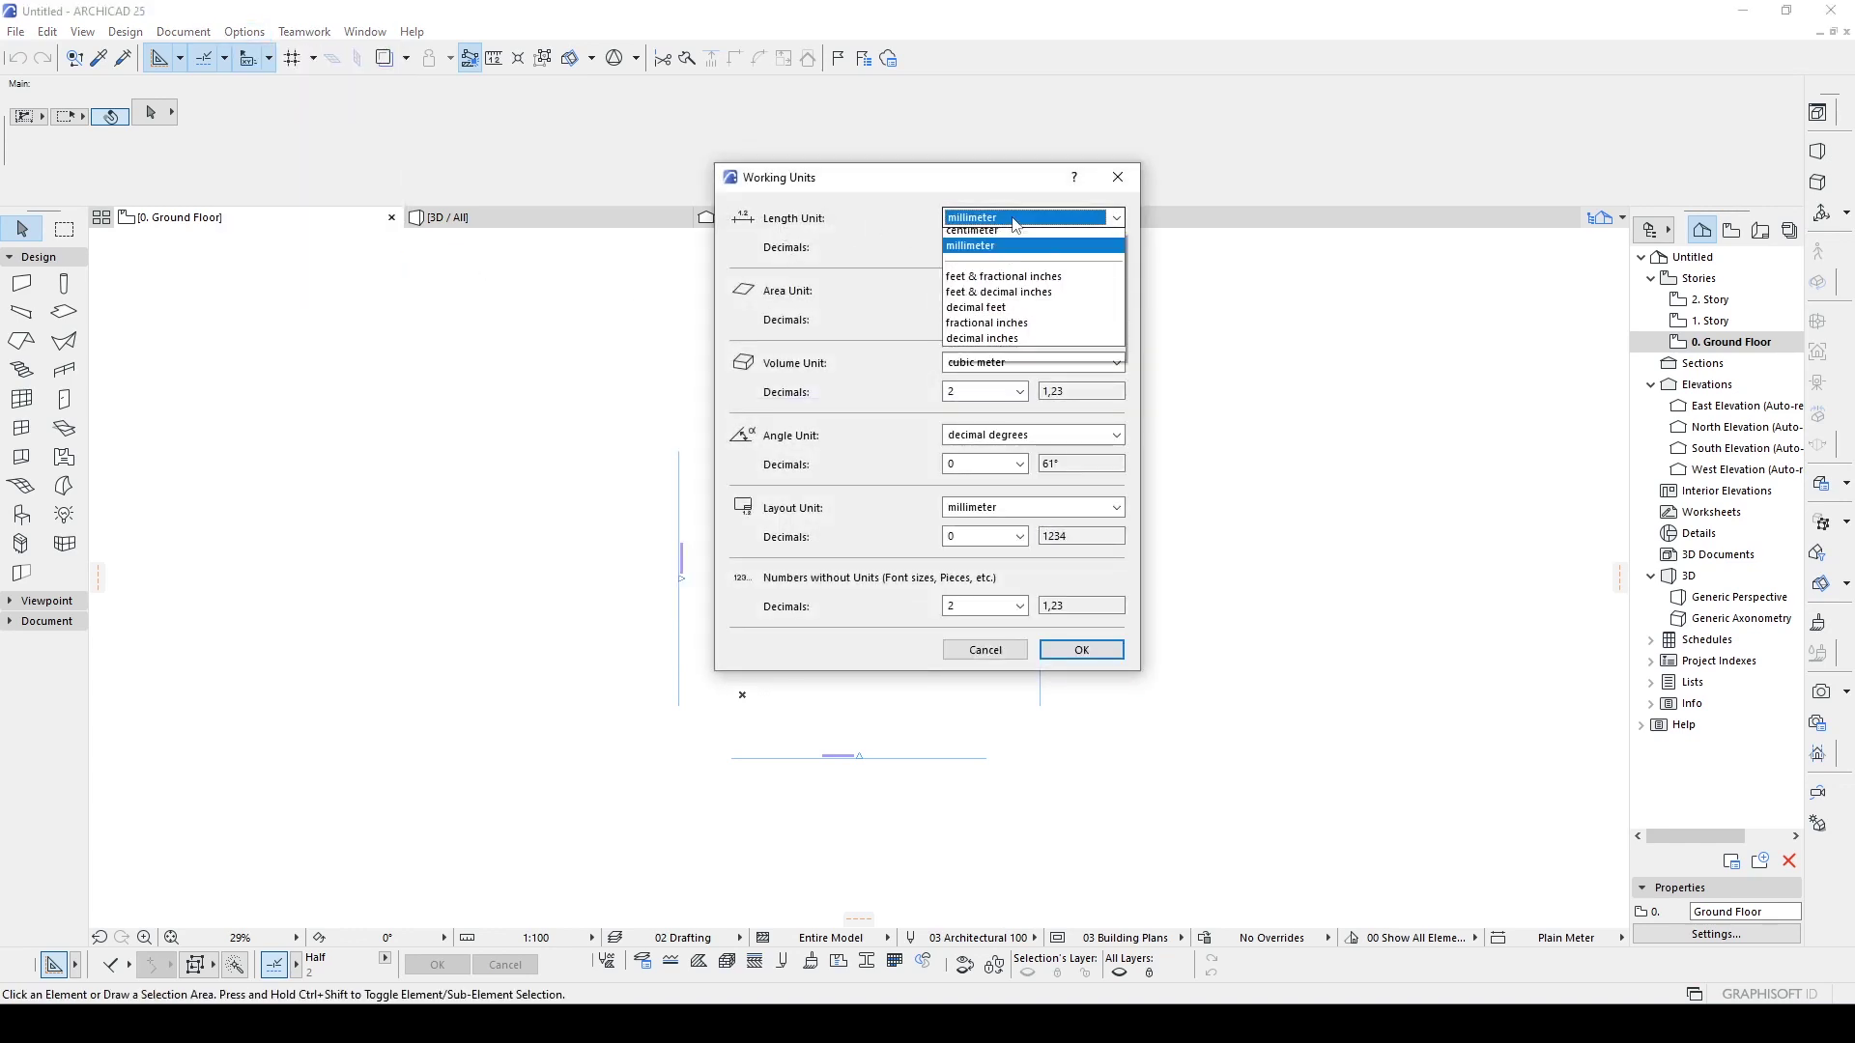
left_click(985, 269)
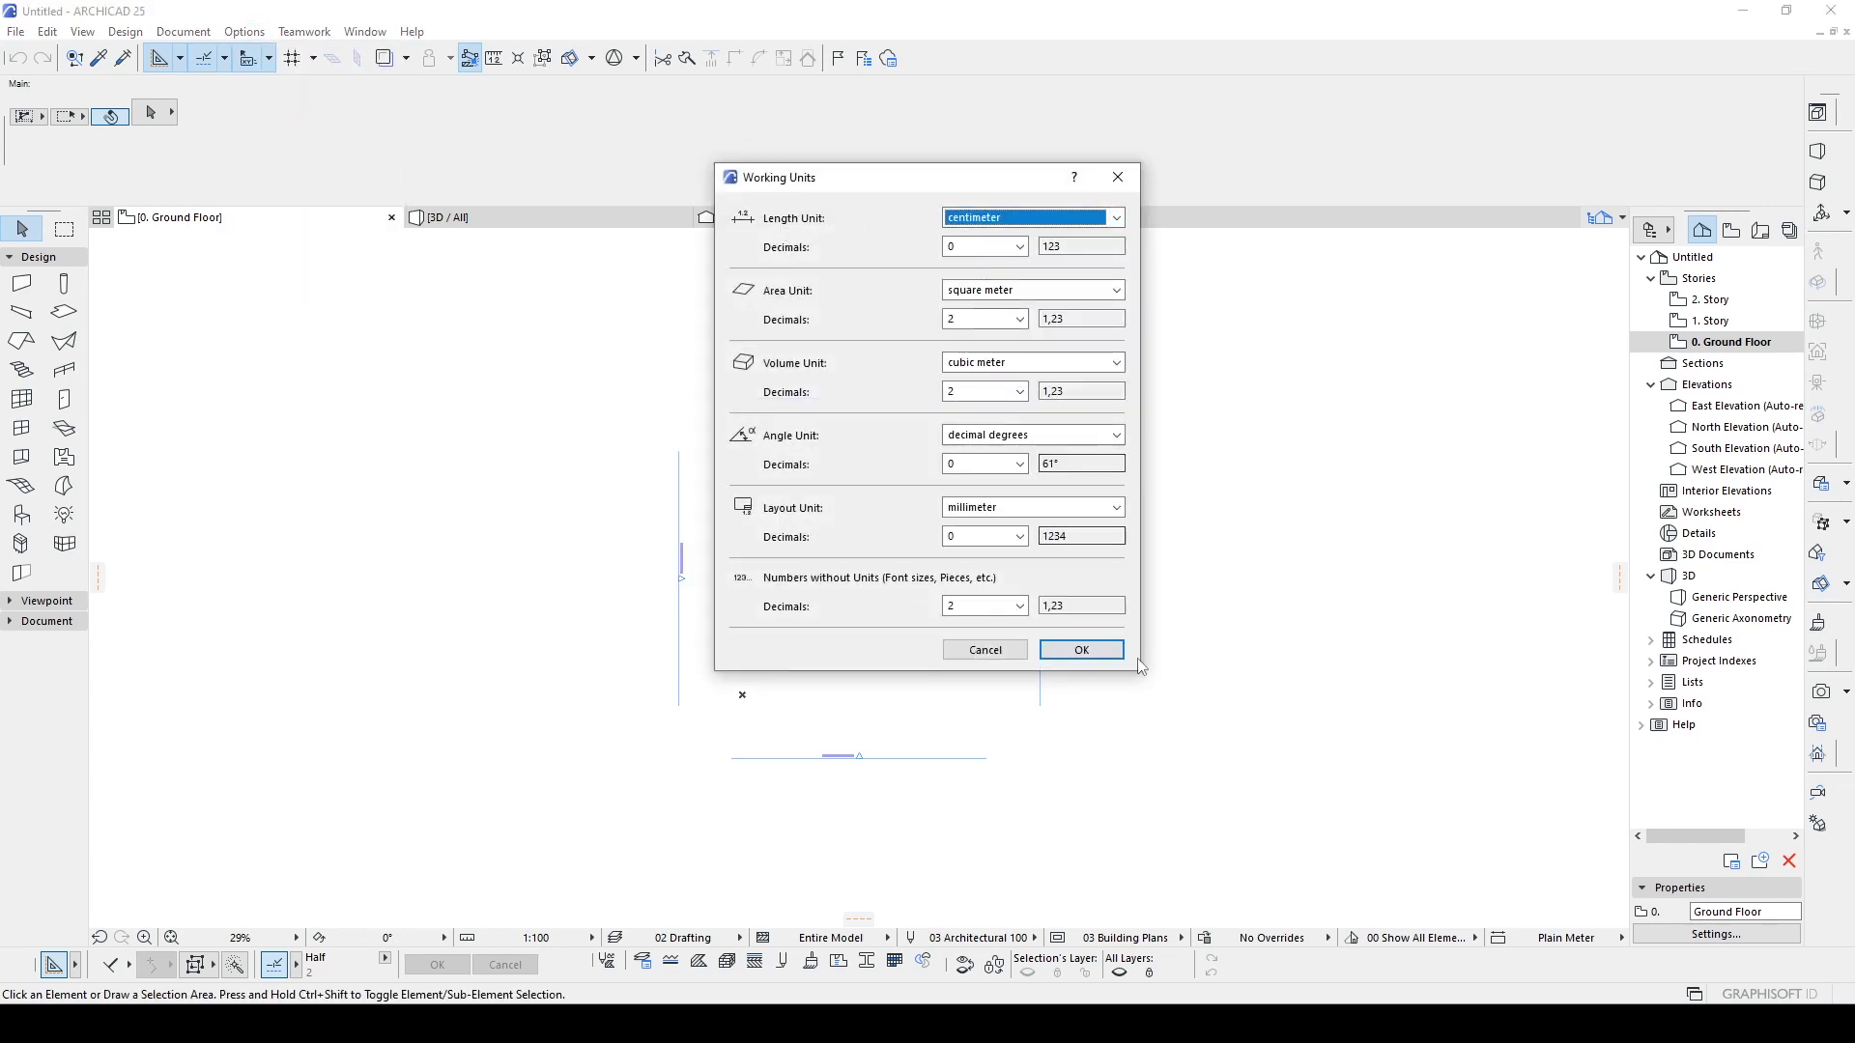
left_click(1082, 652)
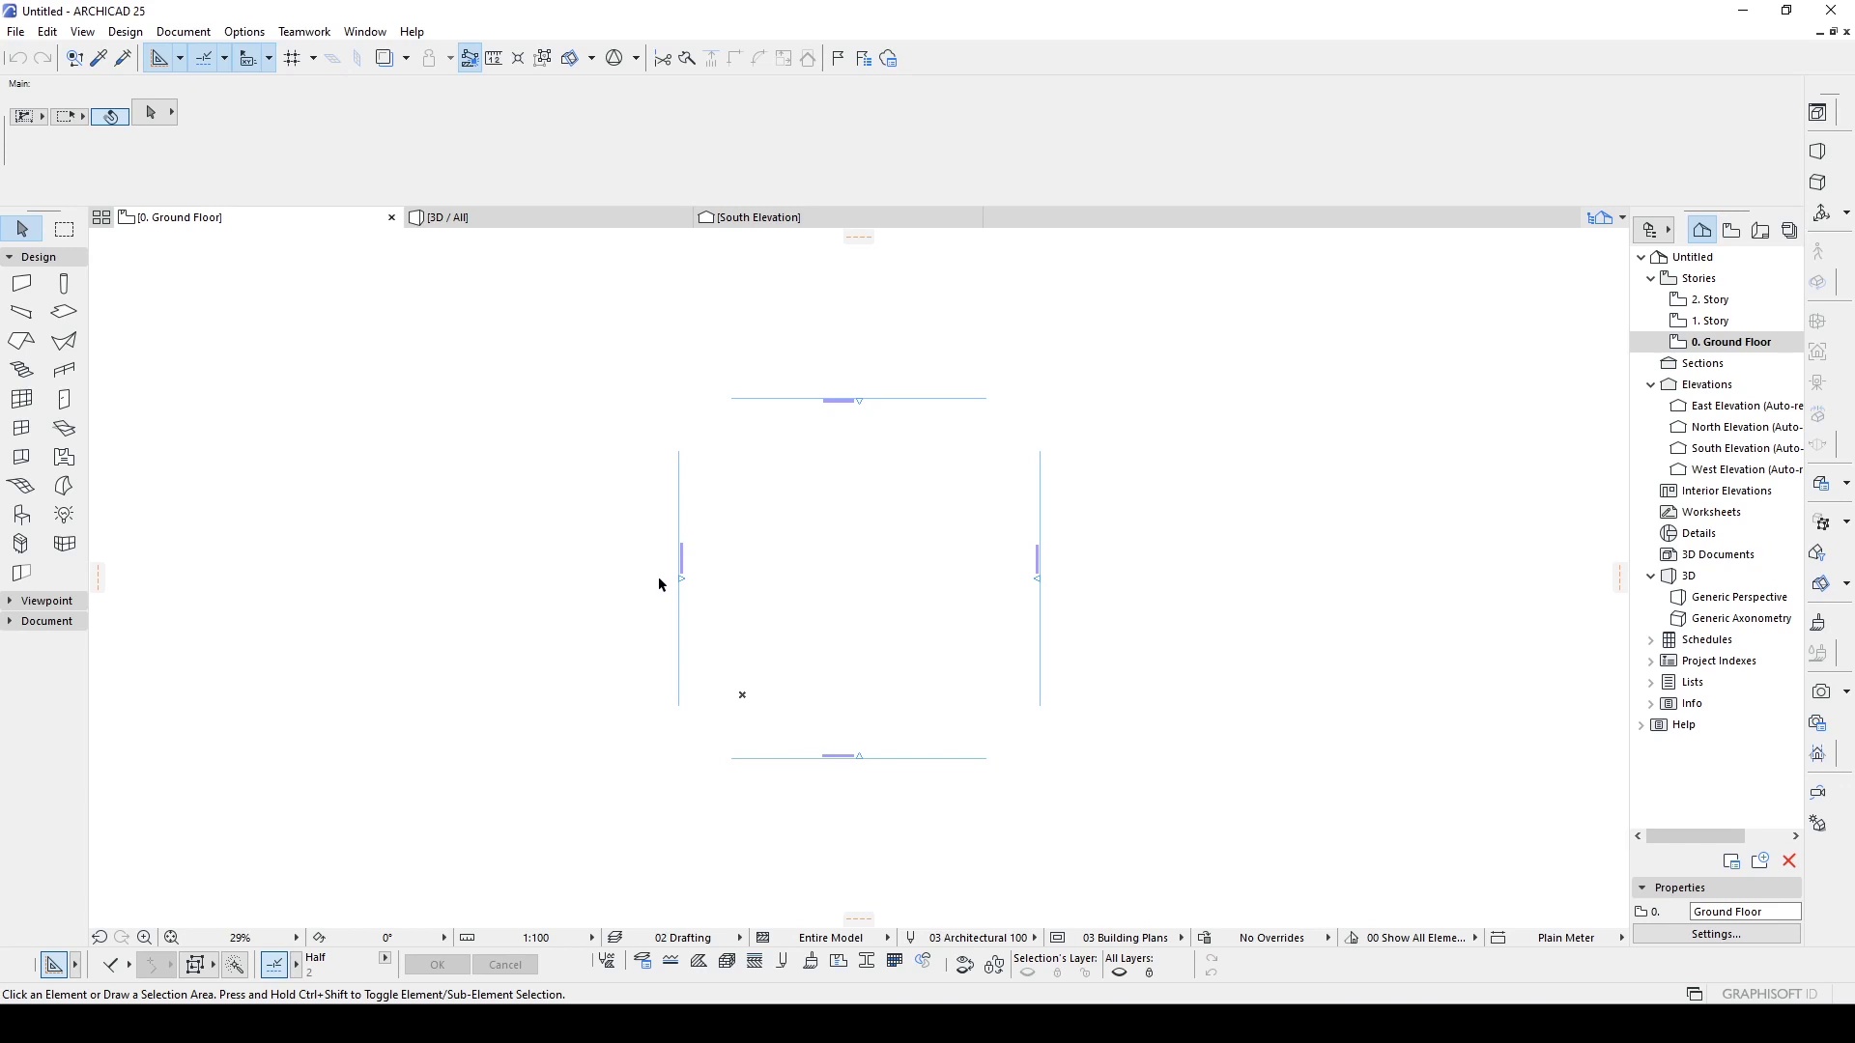
- Draw a rectangular terrain mesh, top 100 and bottom -20, across the ground floor plan
left_click(23, 488)
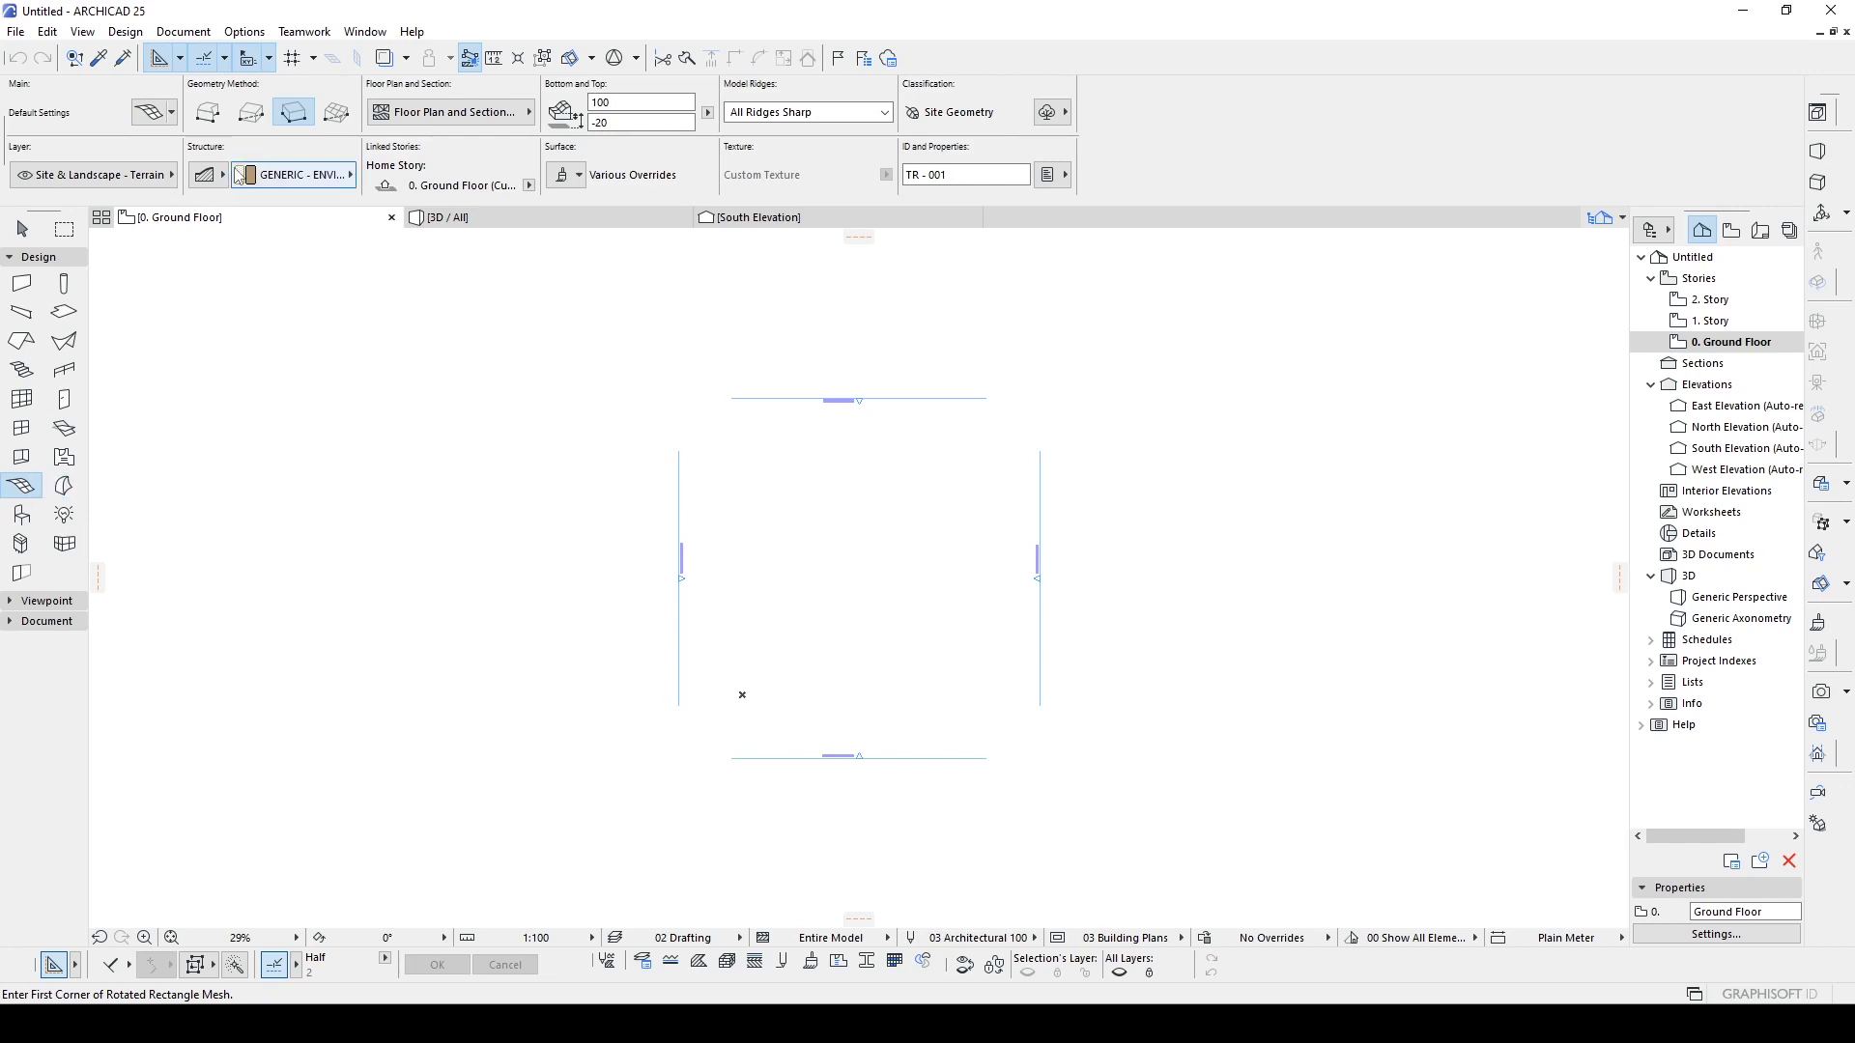
left_click(251, 112)
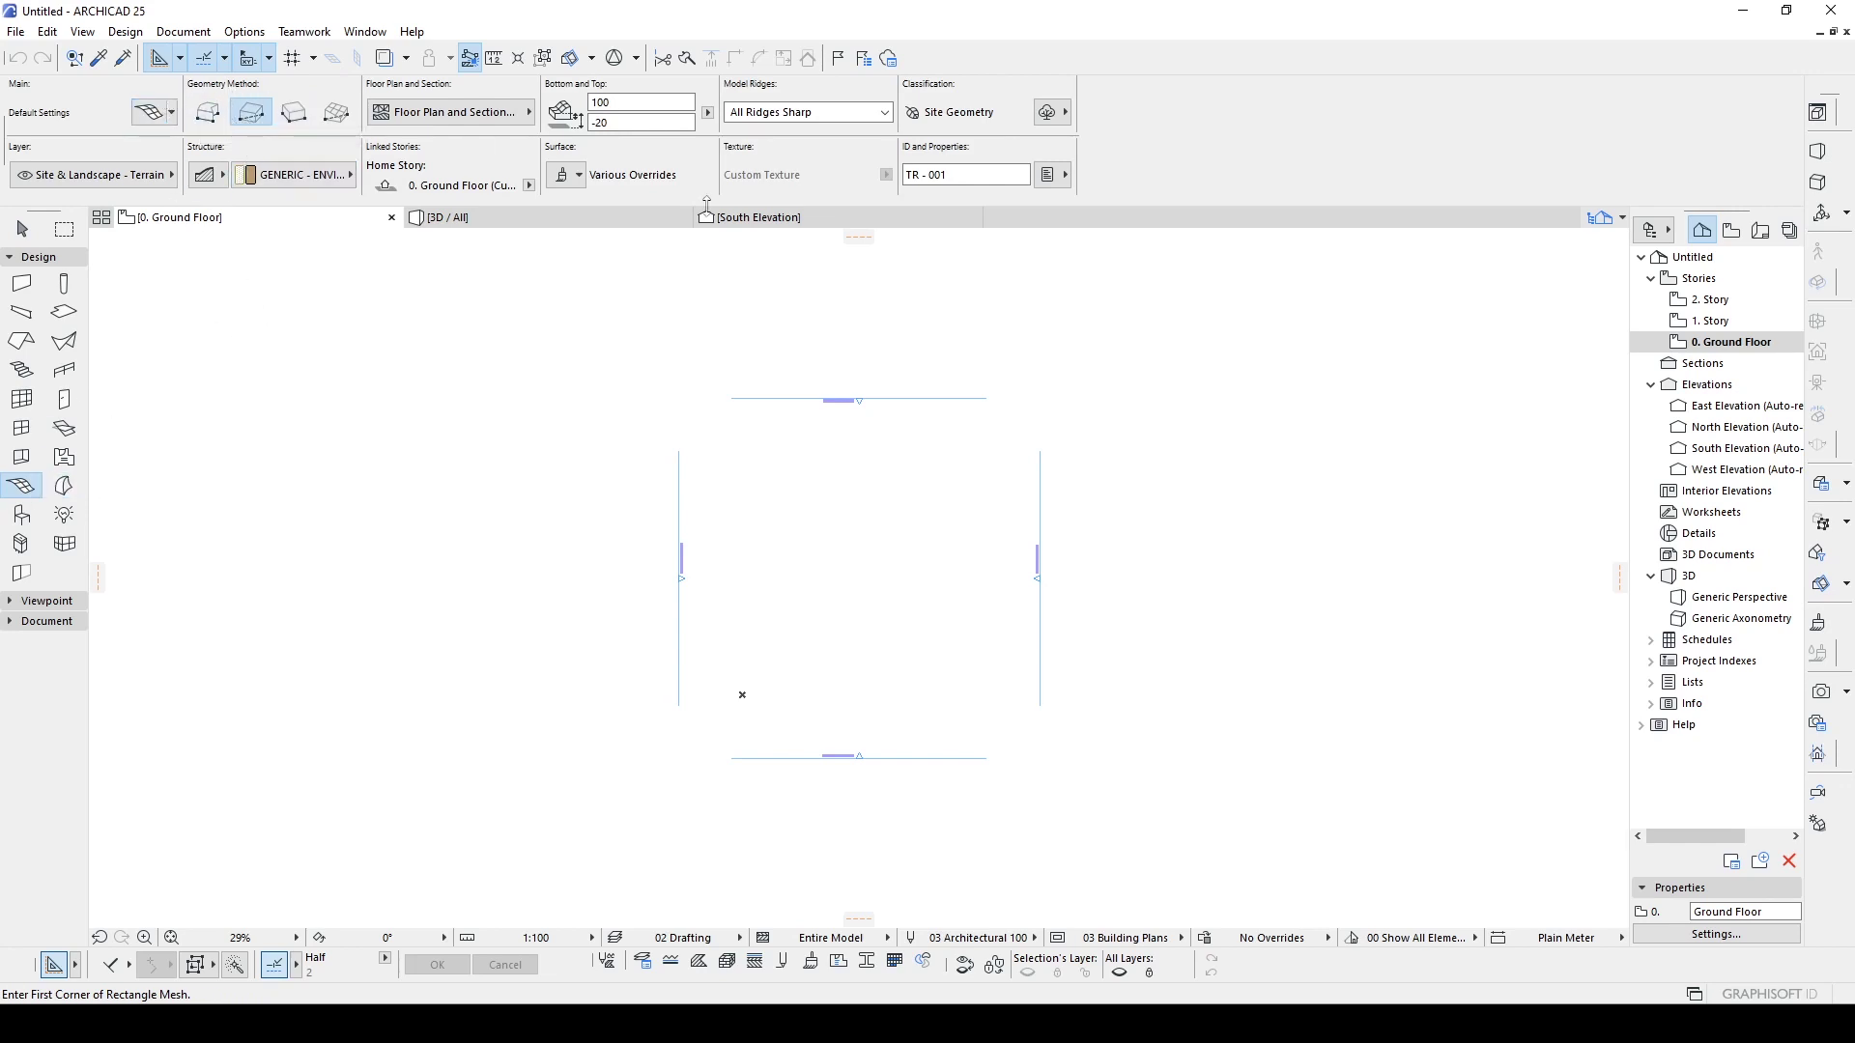
scroll(686, 386, "down", 2)
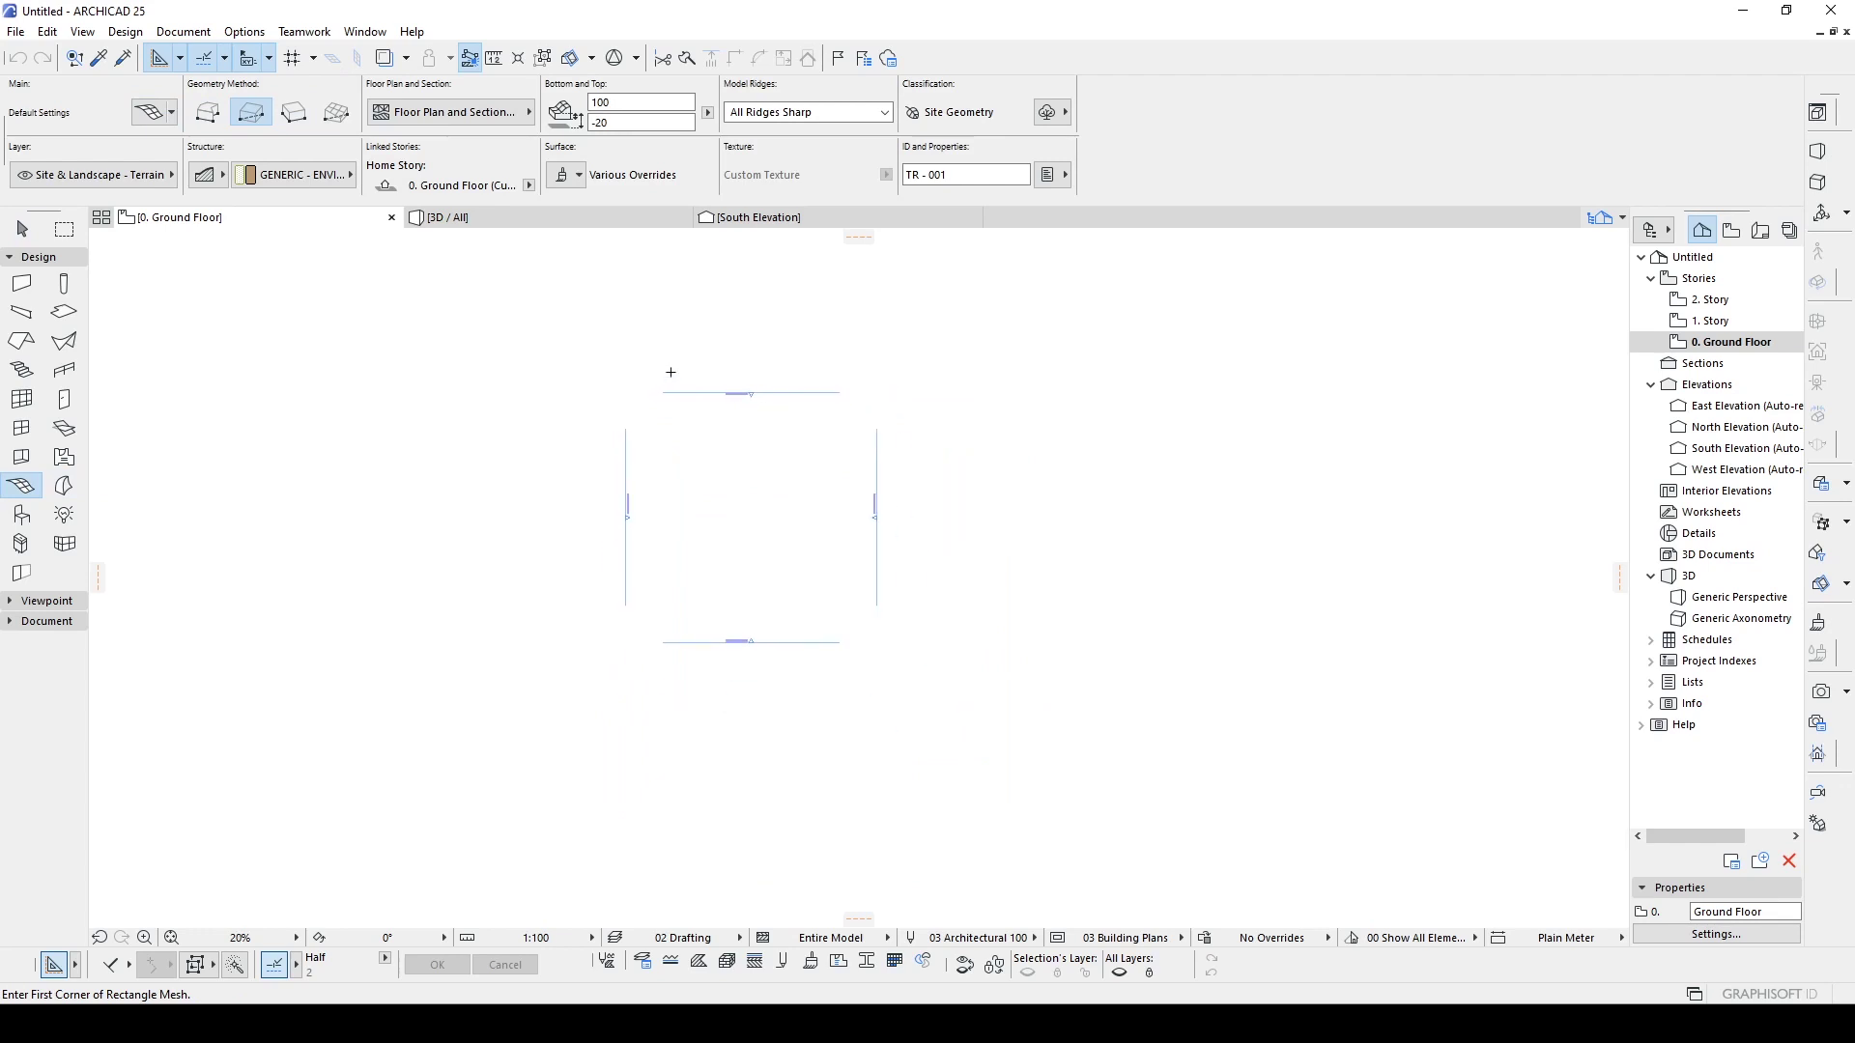
scroll(656, 420, "up", 1)
left_click(607, 387)
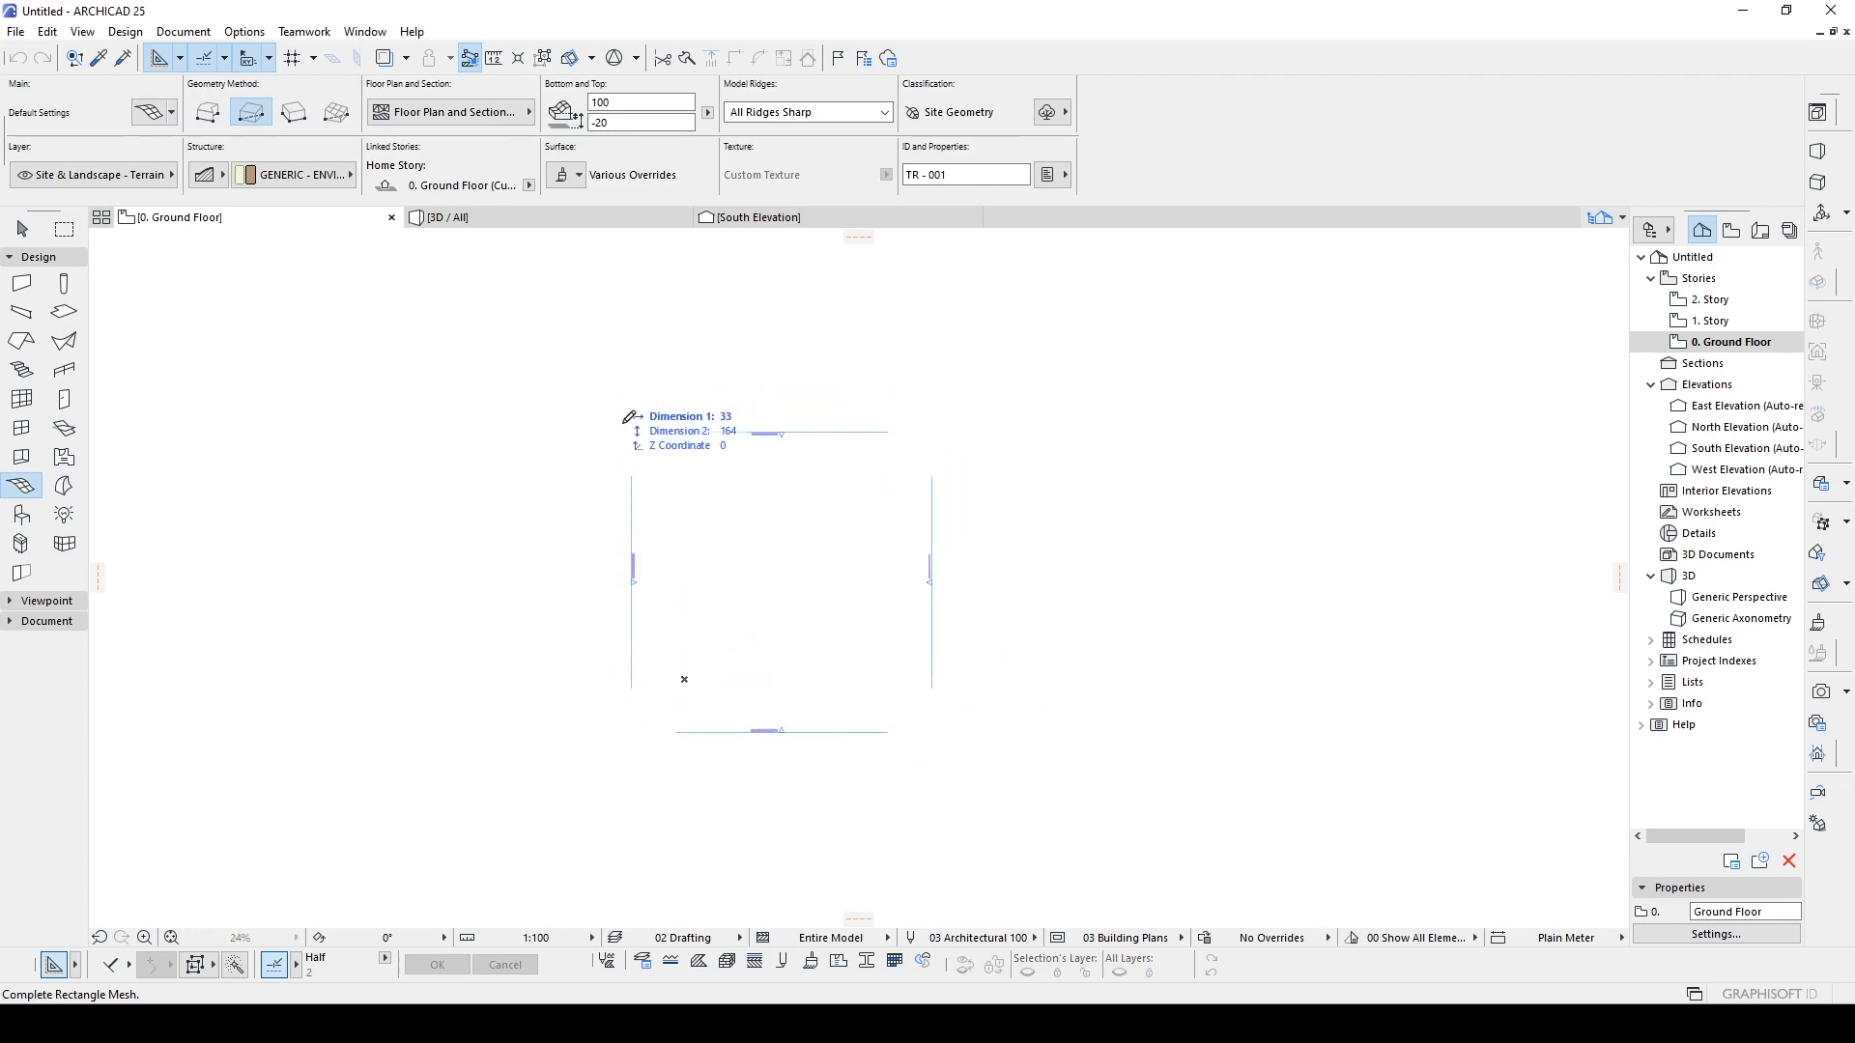
left_click(972, 785)
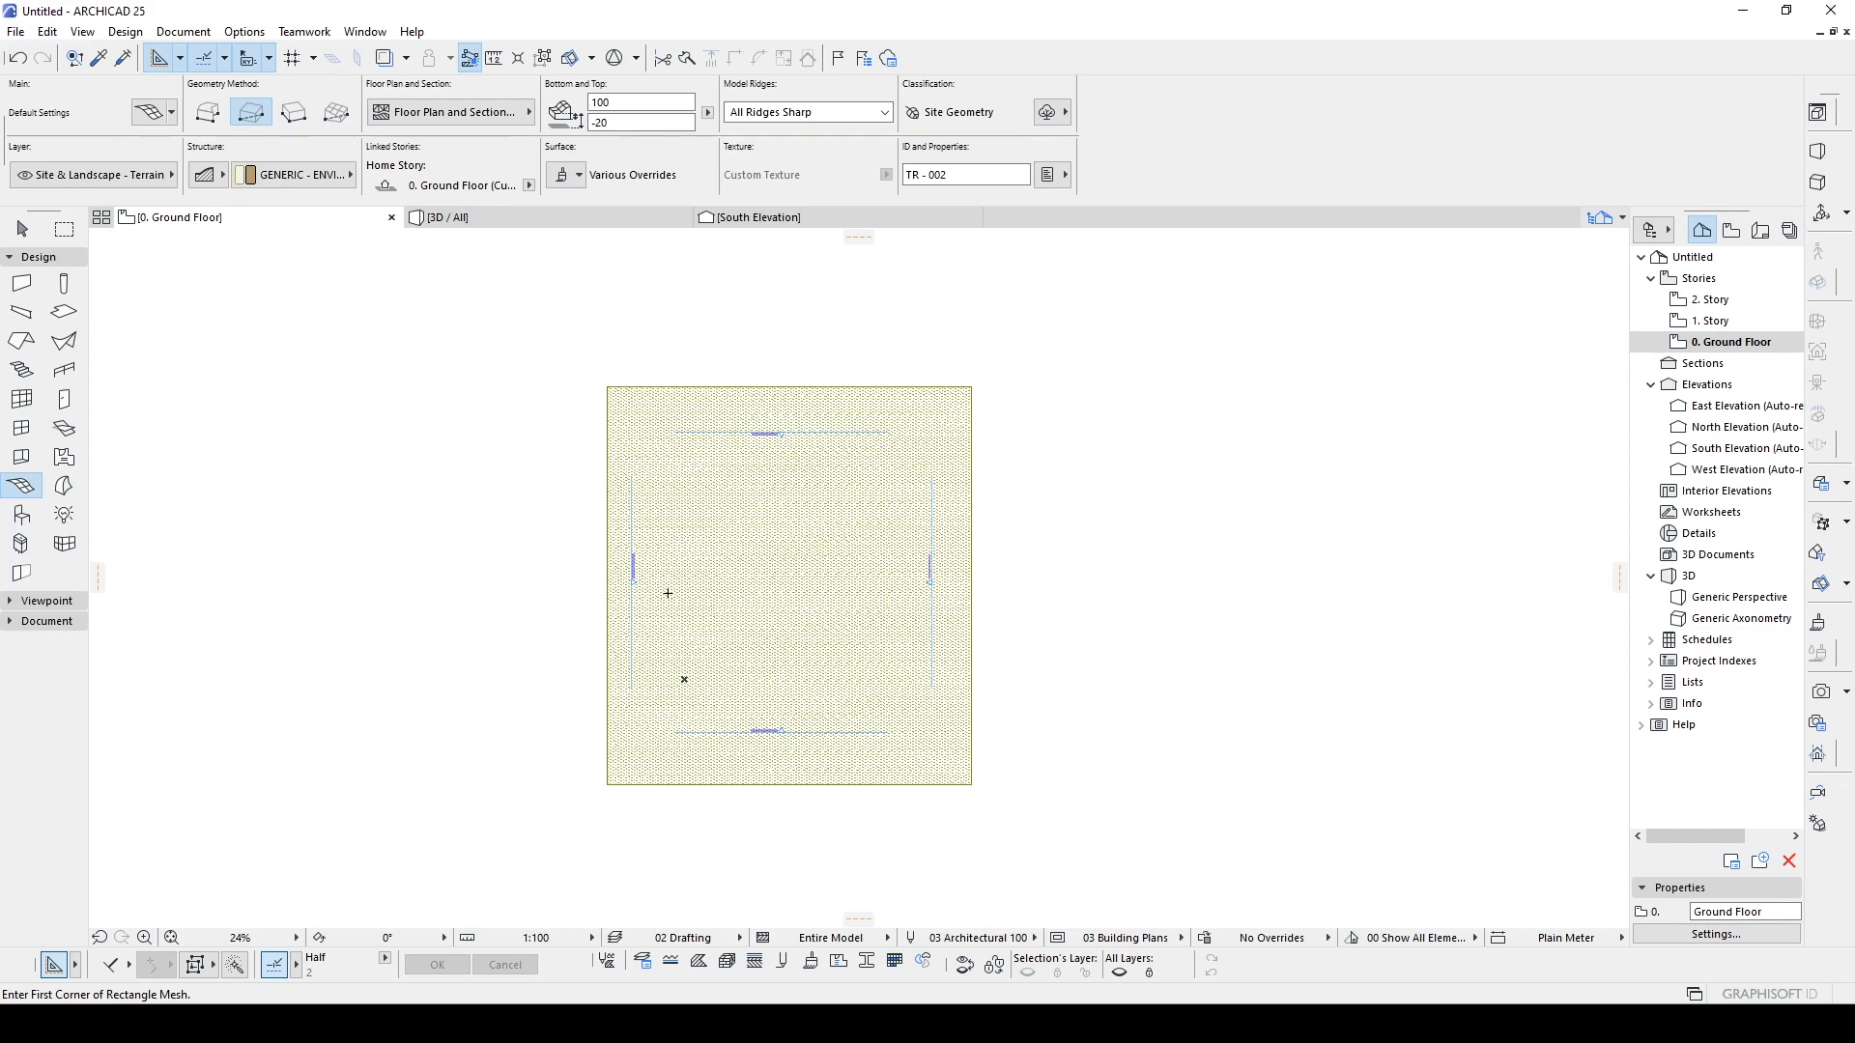
key("Escape")
scroll(674, 546, "up", 2)
scroll(673, 545, "up", 1)
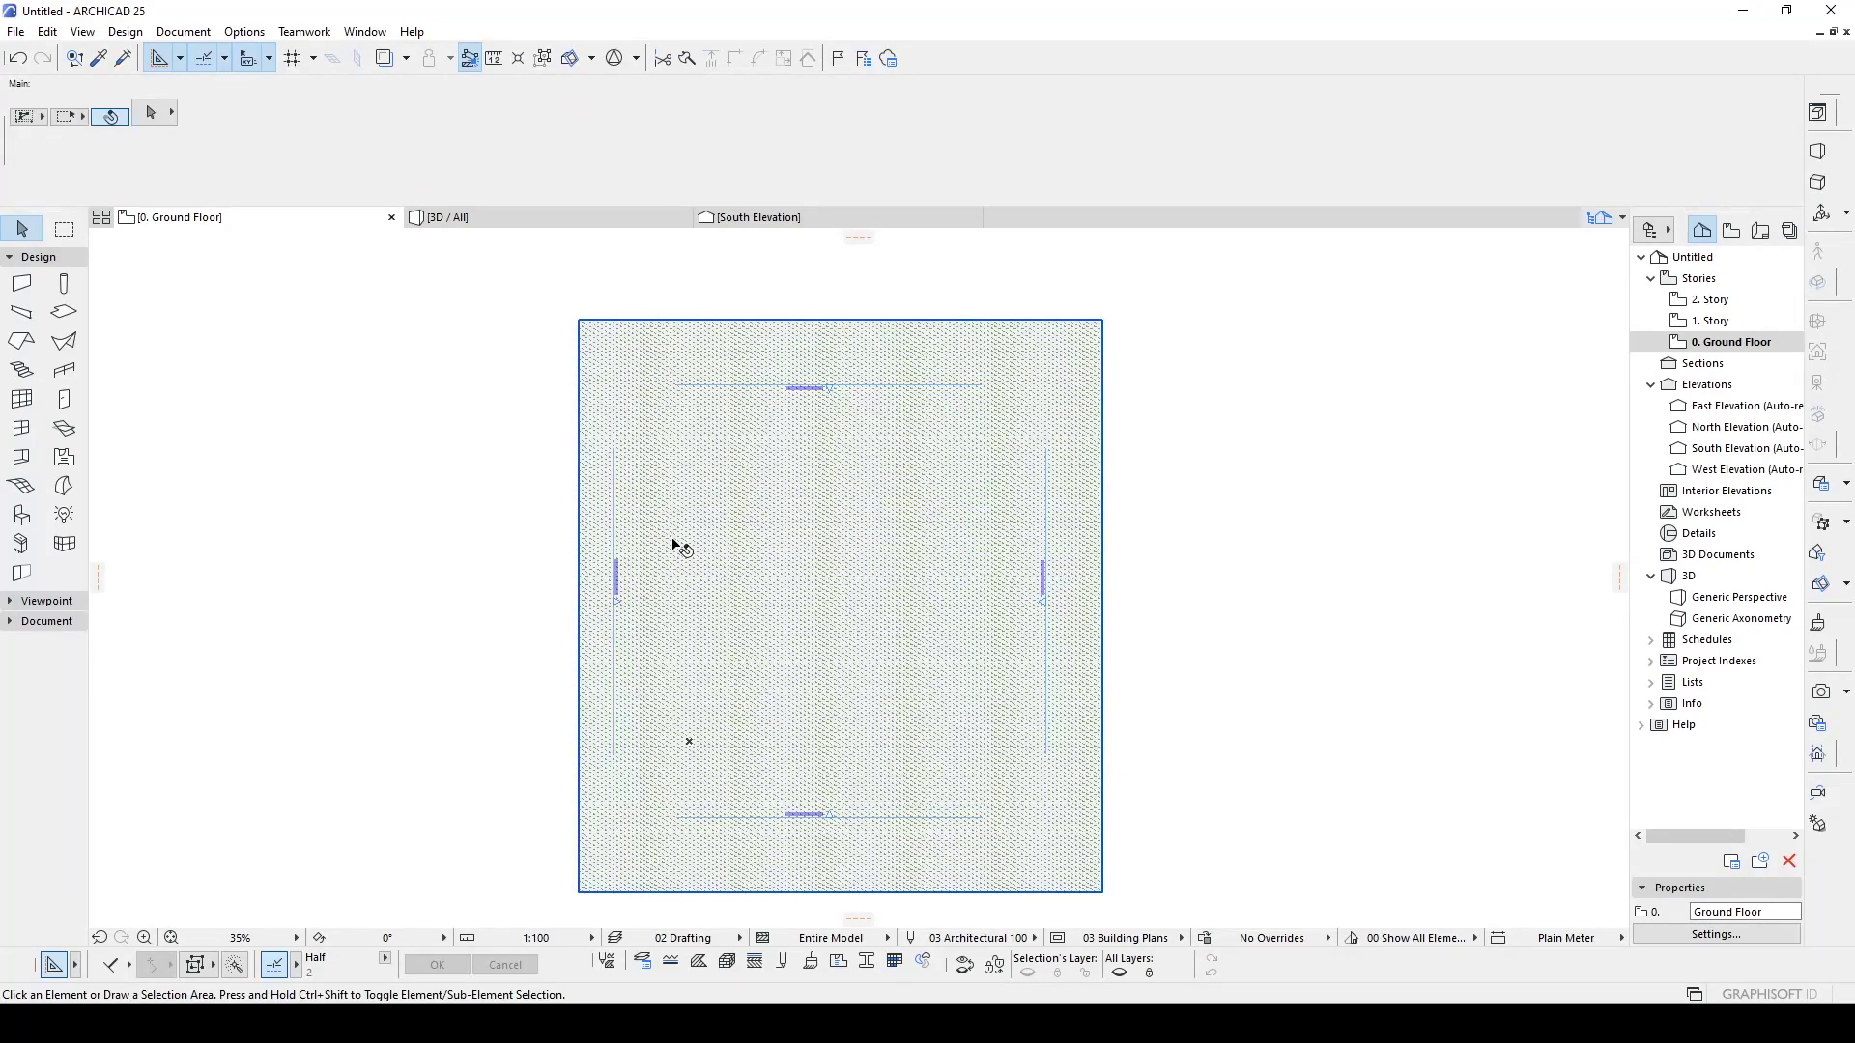
- Deselect the mesh and pick the Spline tool from the Document toolbox
left_click(257, 592)
left_click(44, 621)
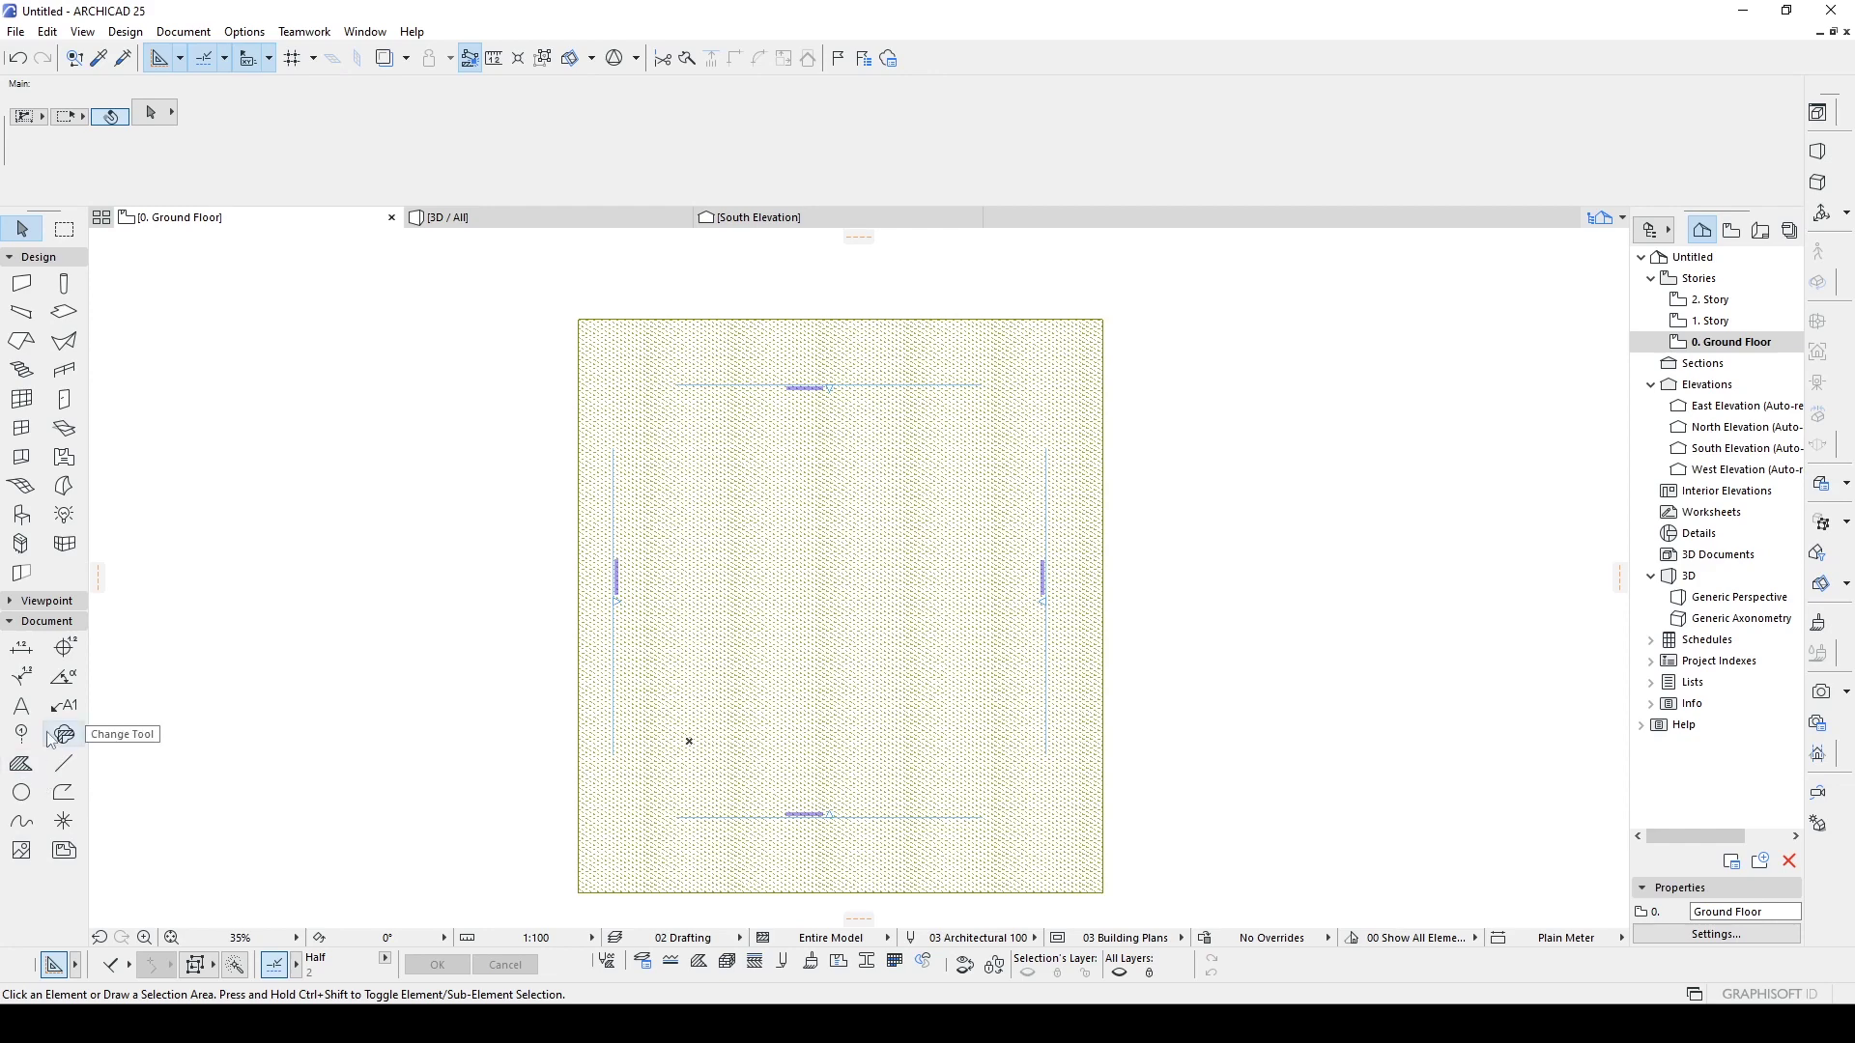
left_click(22, 823)
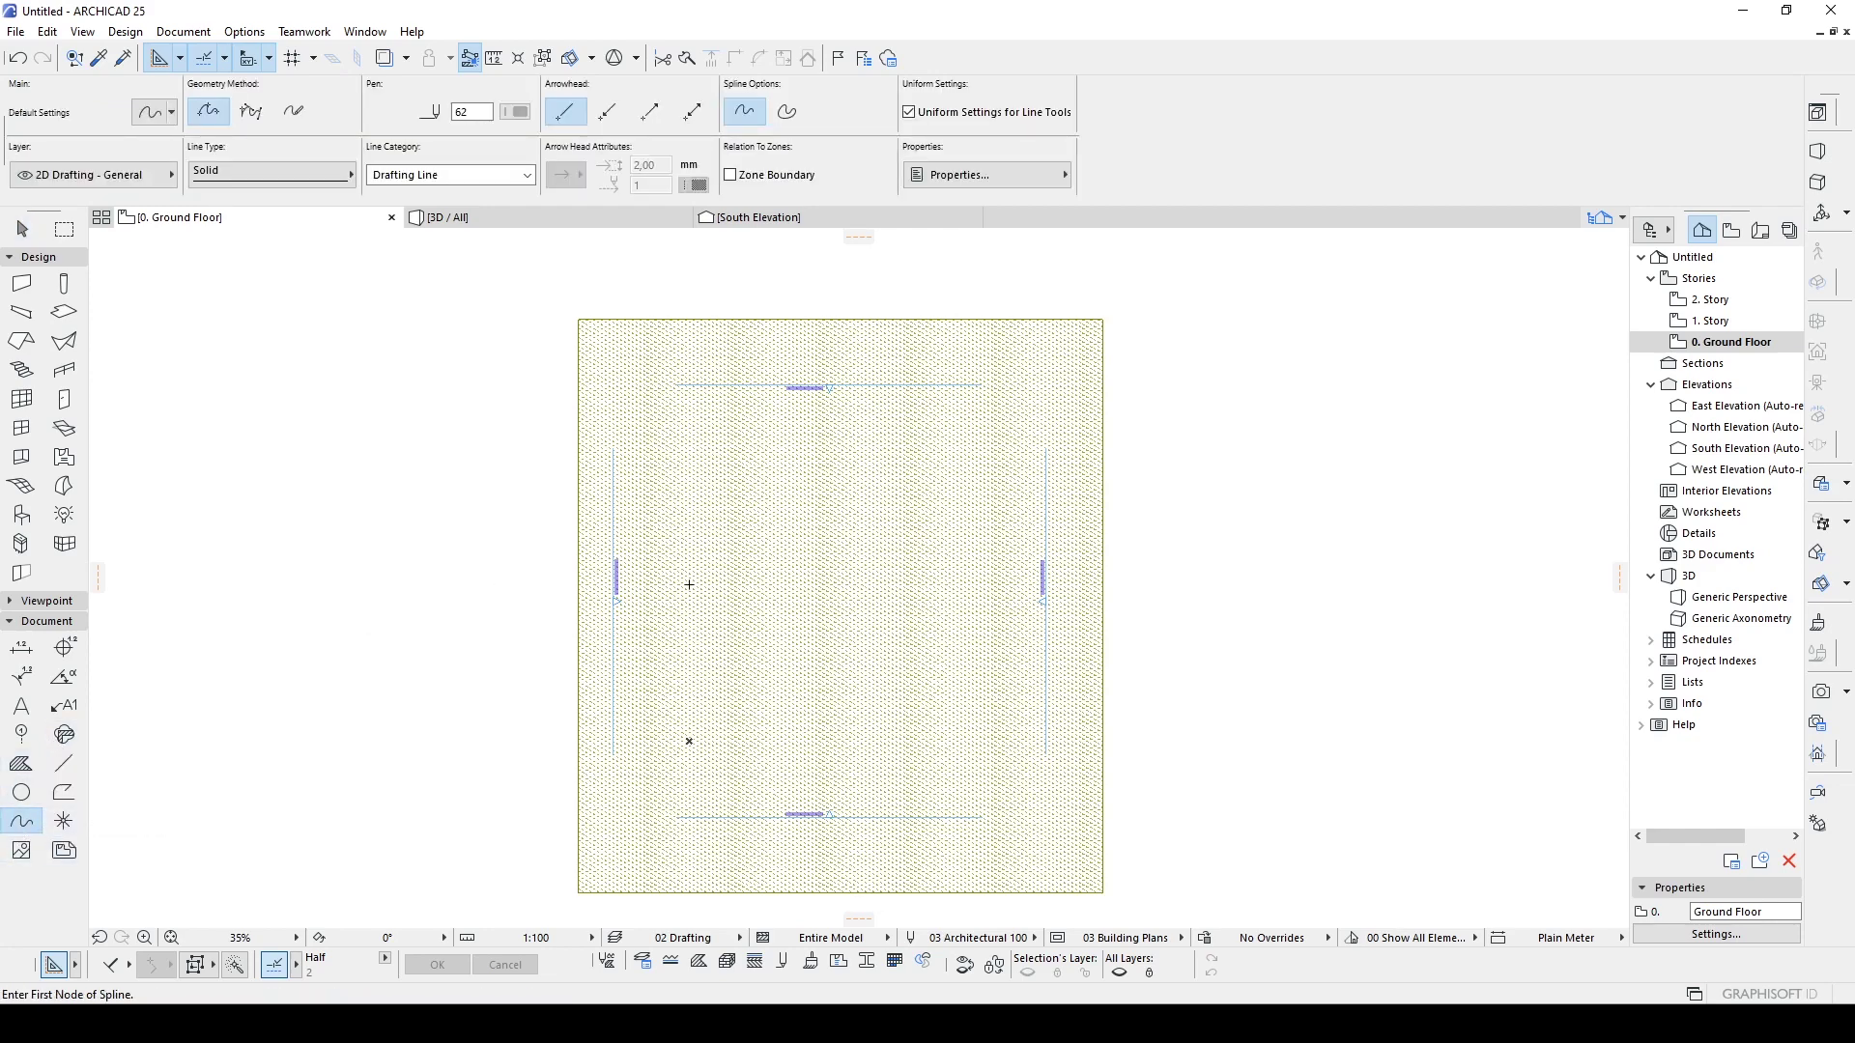
middle_click_drag(687, 583, 584, 508)
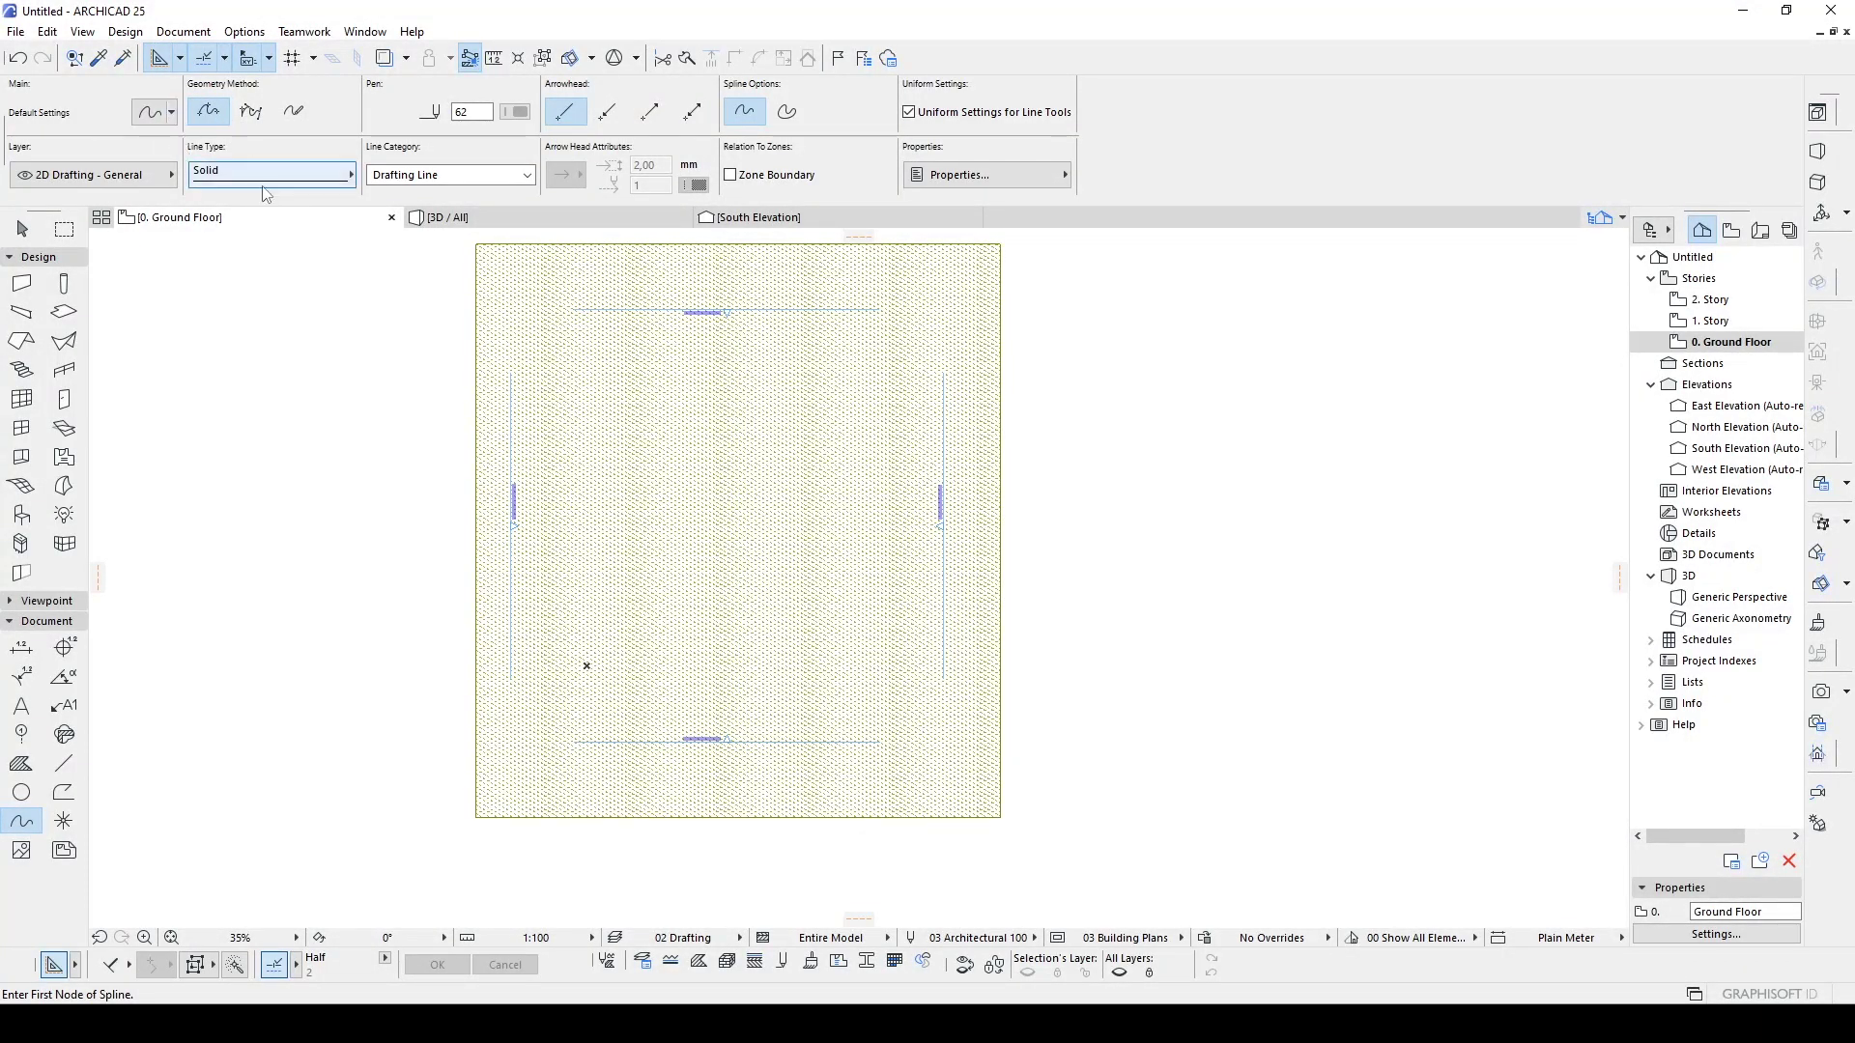
middle_click_drag(519, 295, 530, 489)
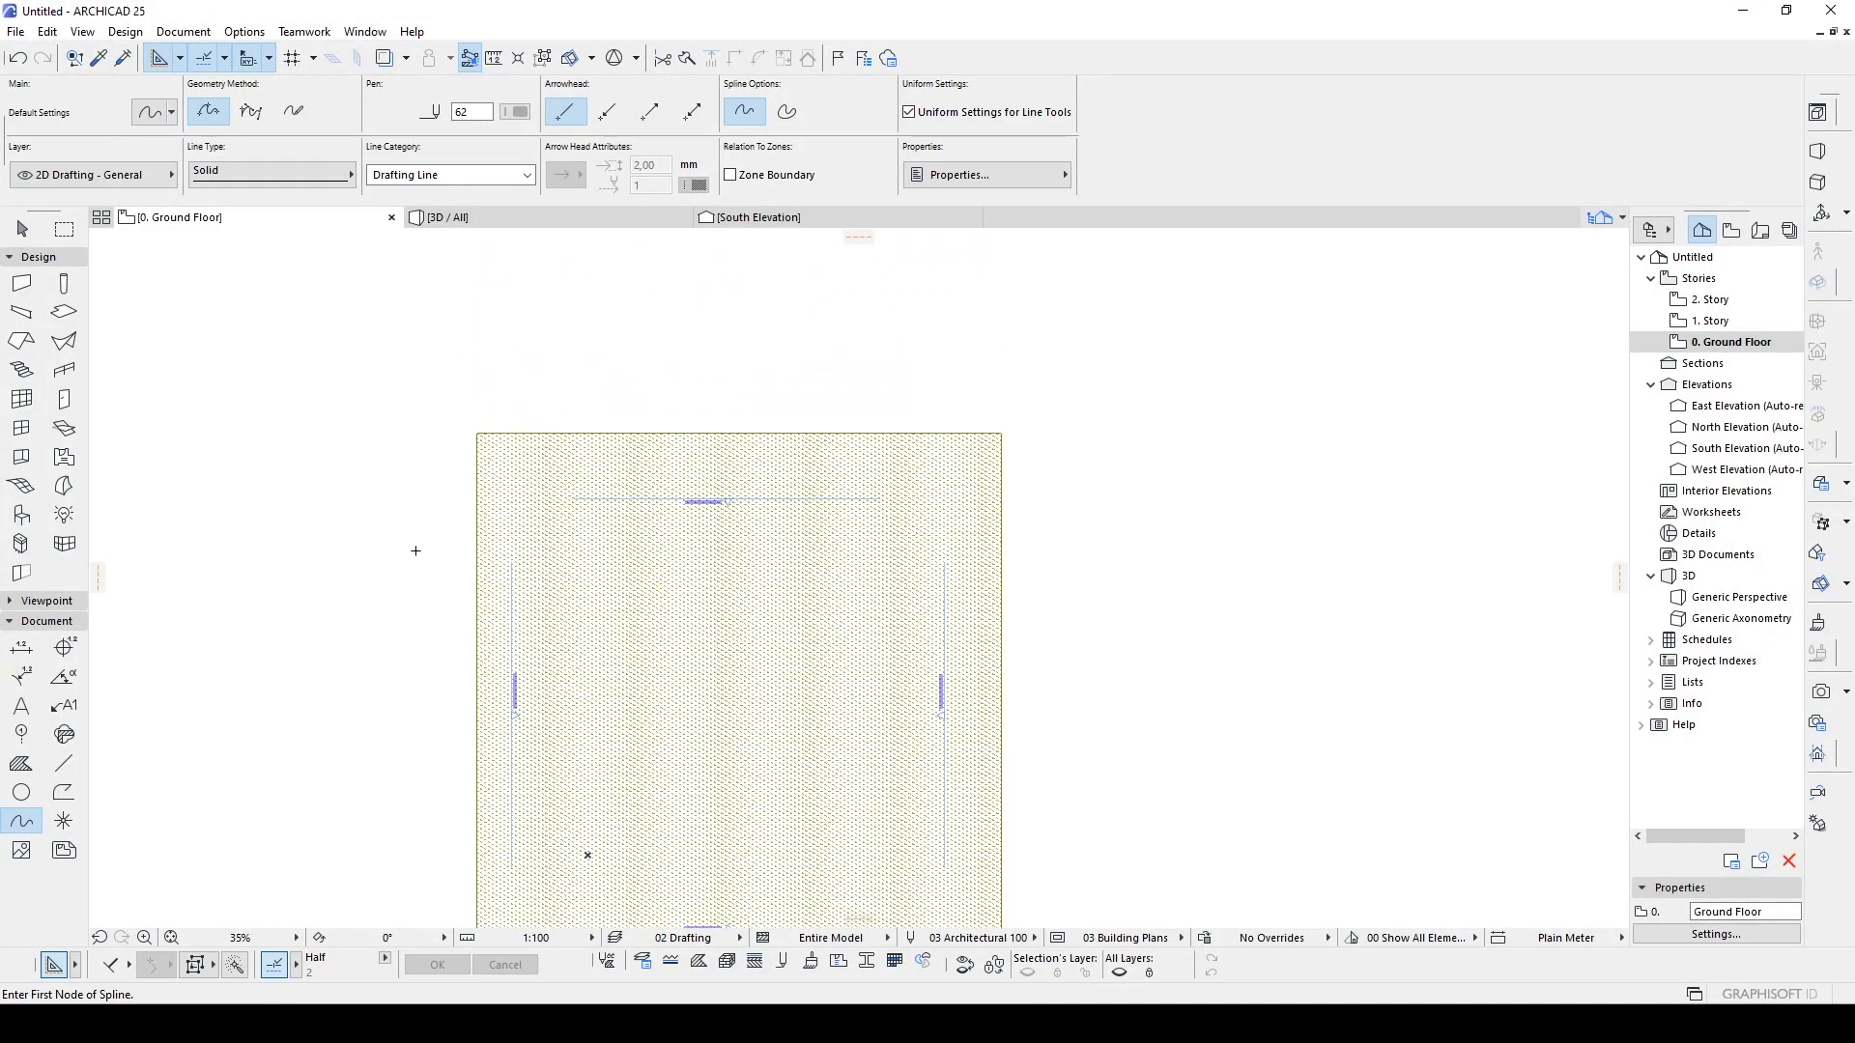
scroll(414, 546, "up", 1)
- Draw the upper and middle wavy contour splines across the mesh
left_click(389, 570)
left_click(613, 456)
left_click(845, 570)
left_click(972, 525)
left_click(1150, 527)
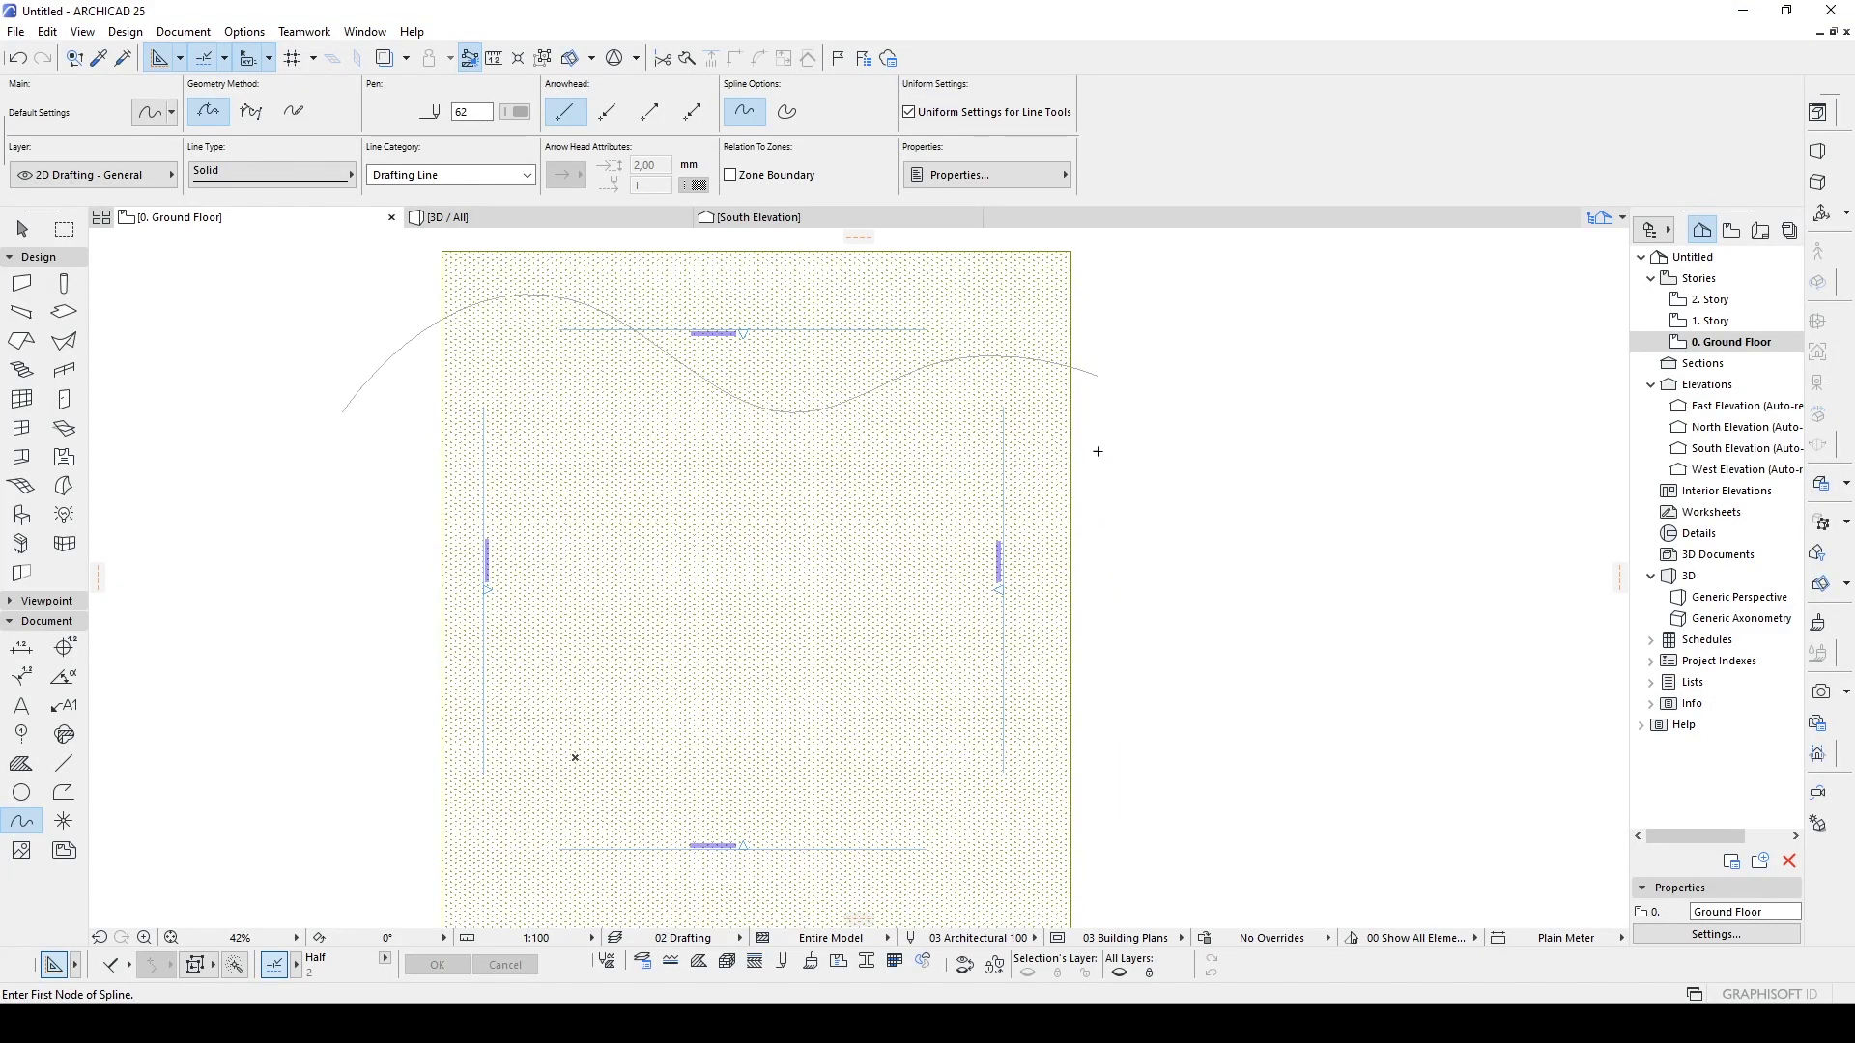
middle_click_drag(1132, 593, 1084, 435)
left_click(1166, 509)
left_click(1002, 608)
left_click(782, 570)
left_click(667, 541)
left_click(483, 573)
double_click(351, 562)
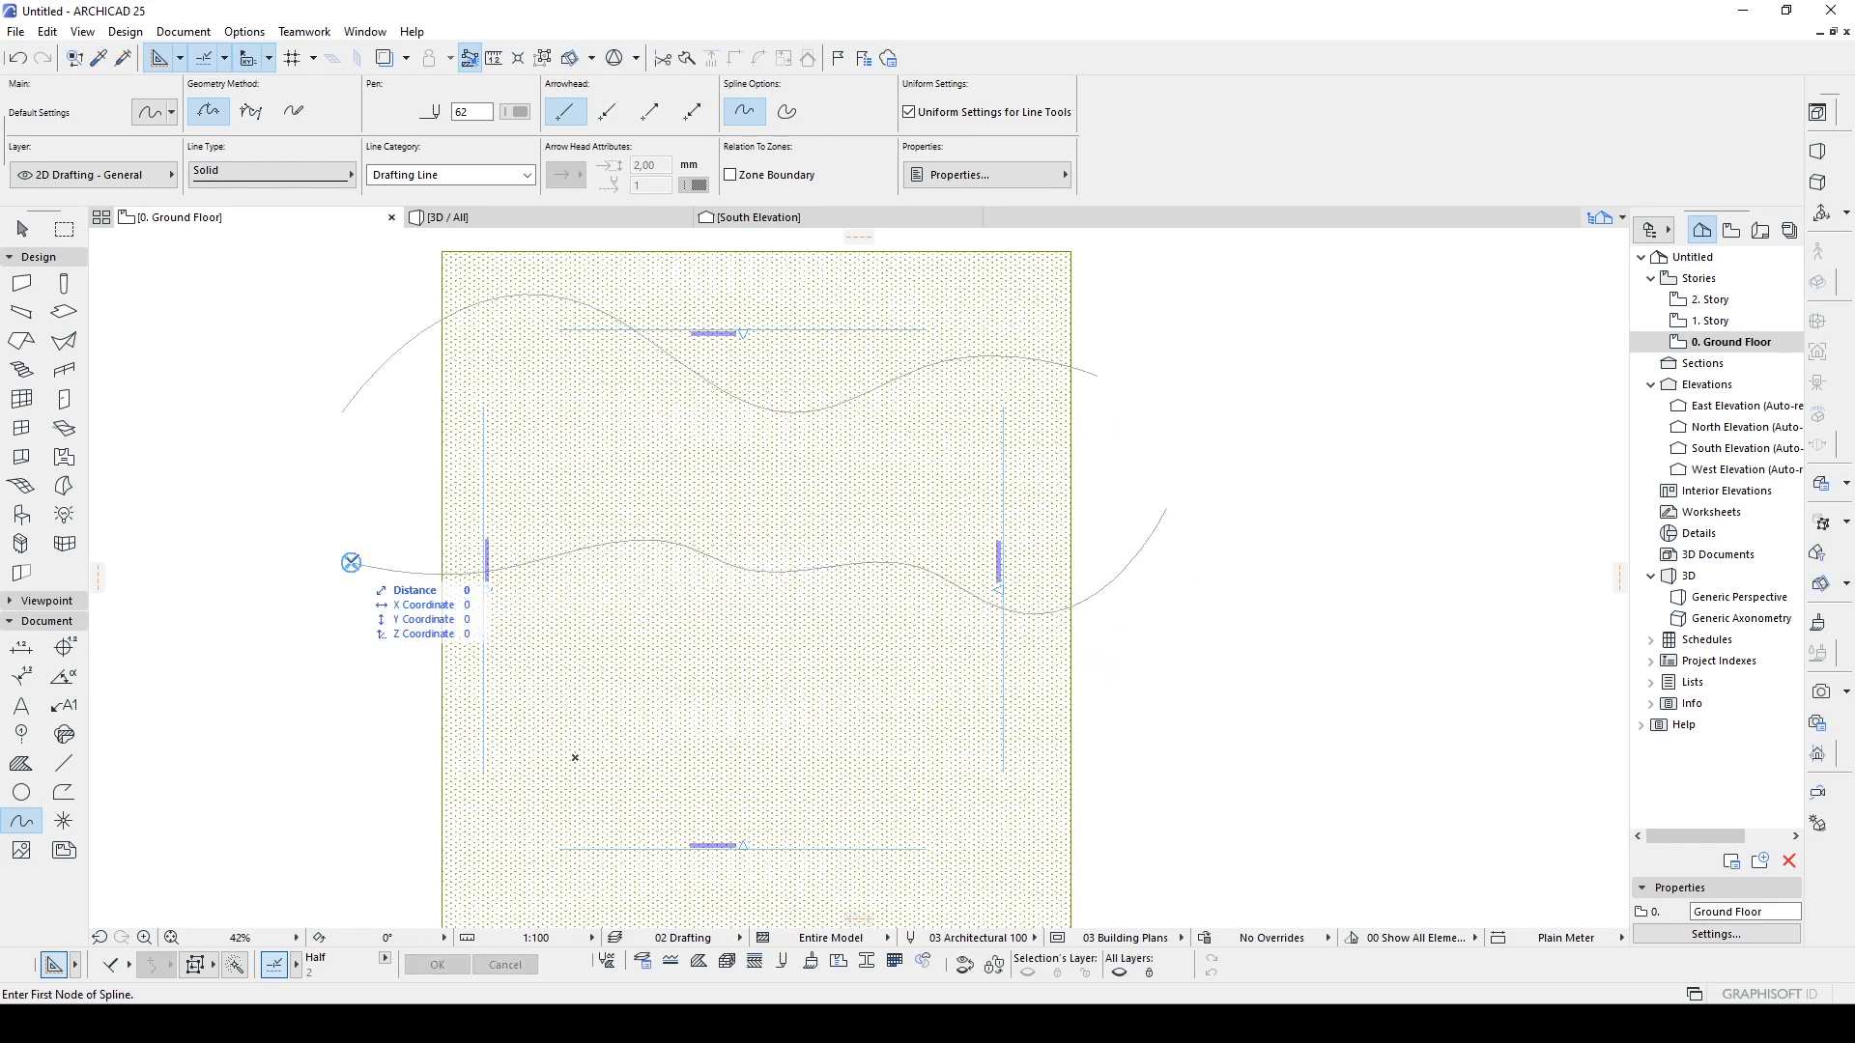
- Draw the bottom wavy contour spline across the lower part of the mesh
scroll(385, 559, "down", 2)
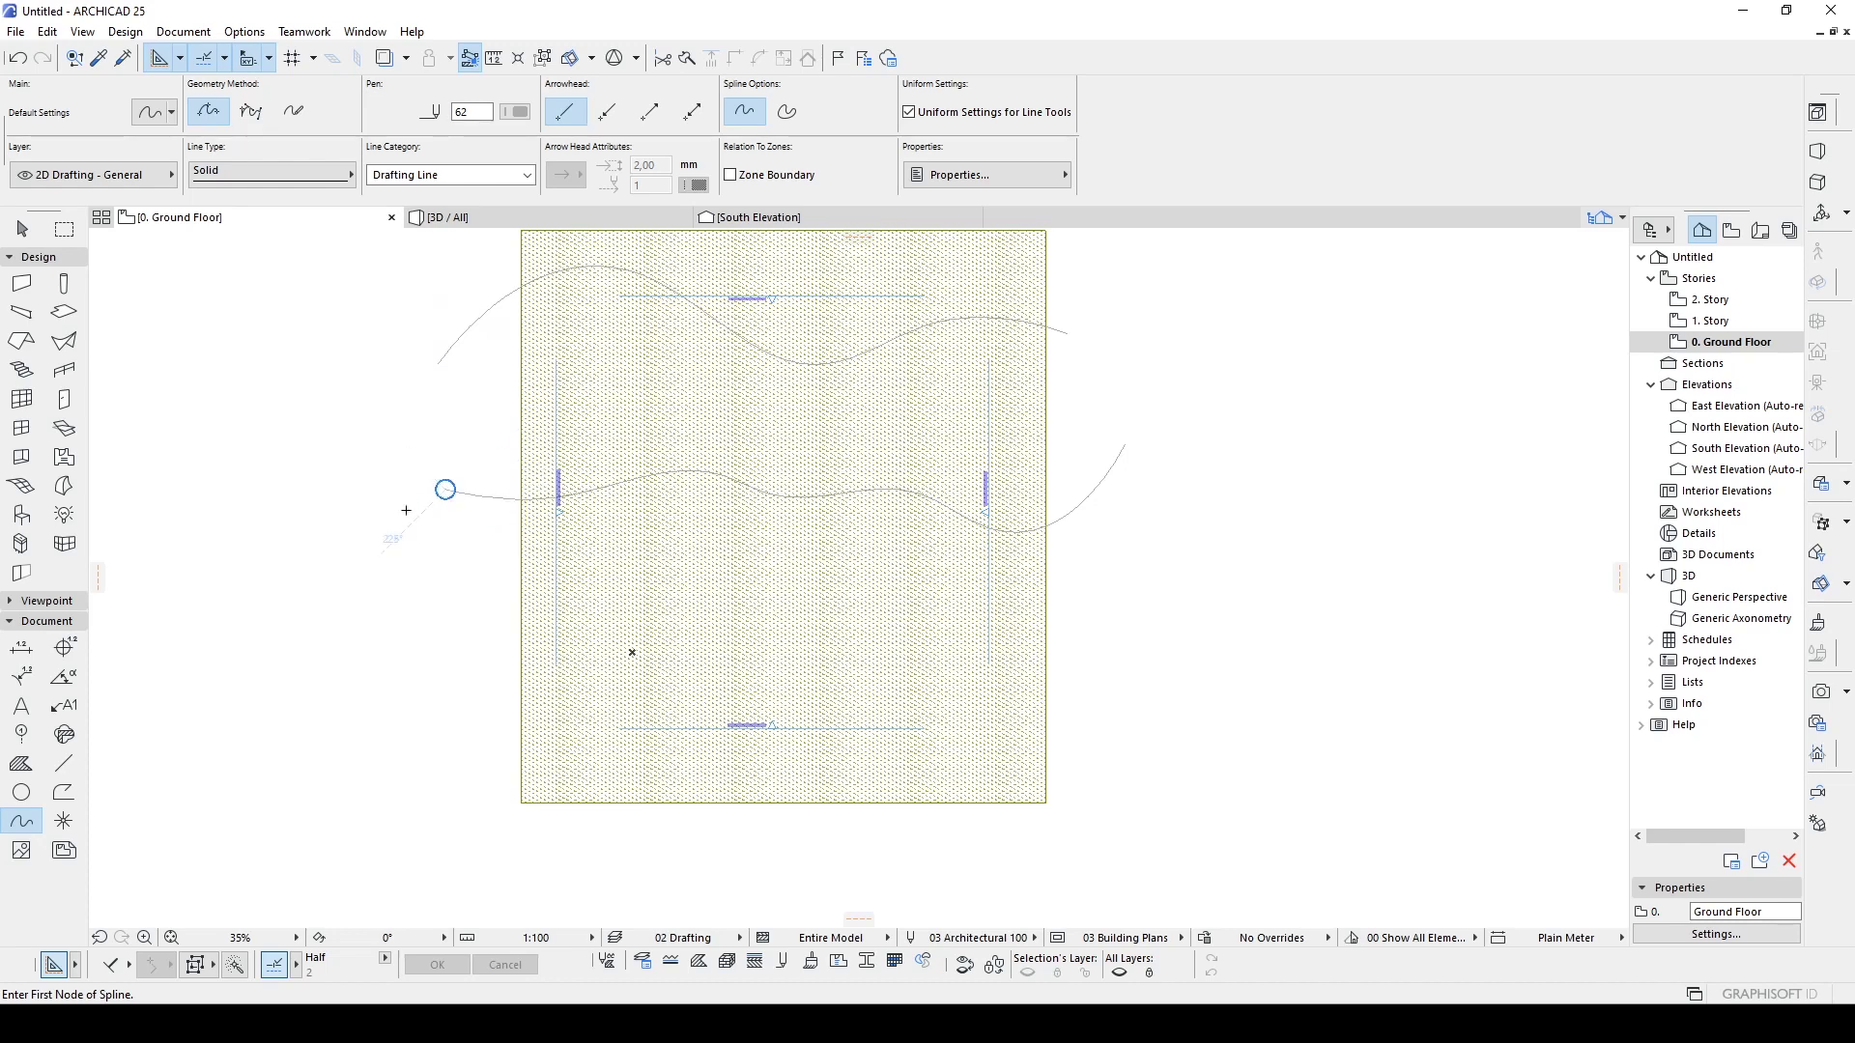
left_click(458, 695)
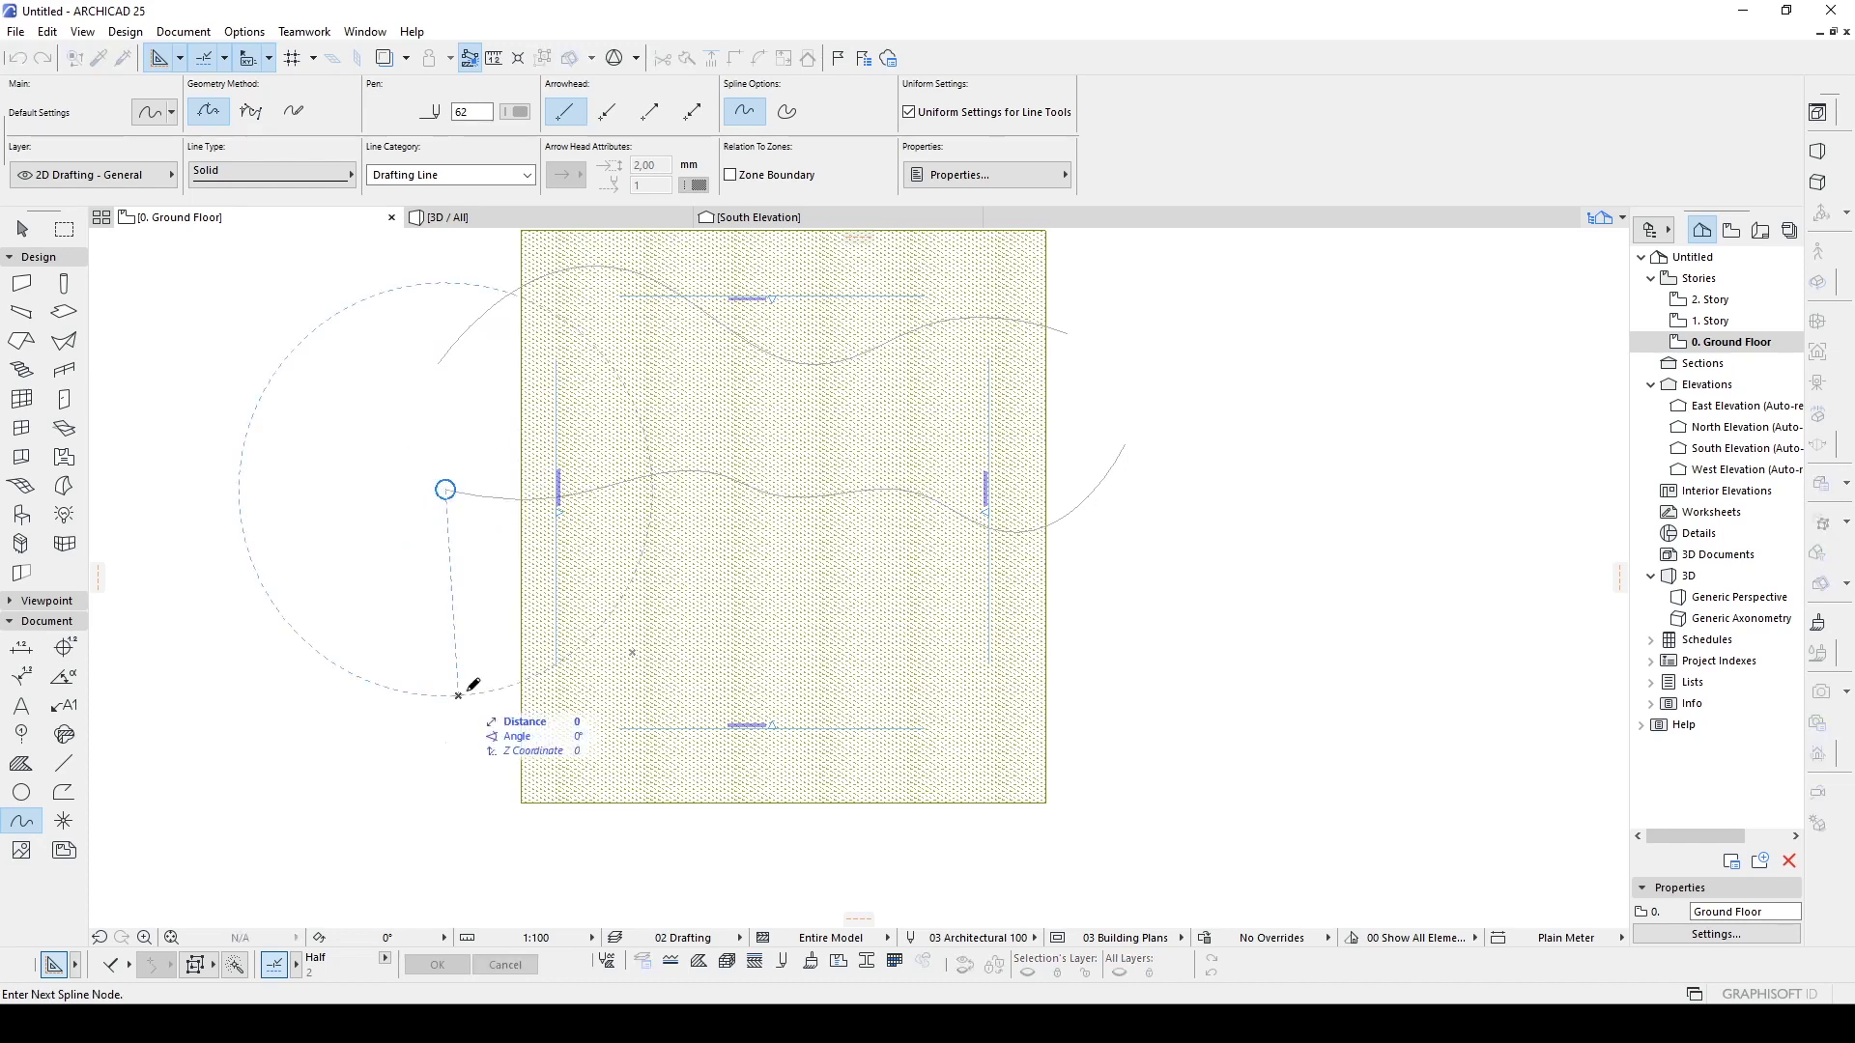
left_click(623, 644)
left_click(885, 709)
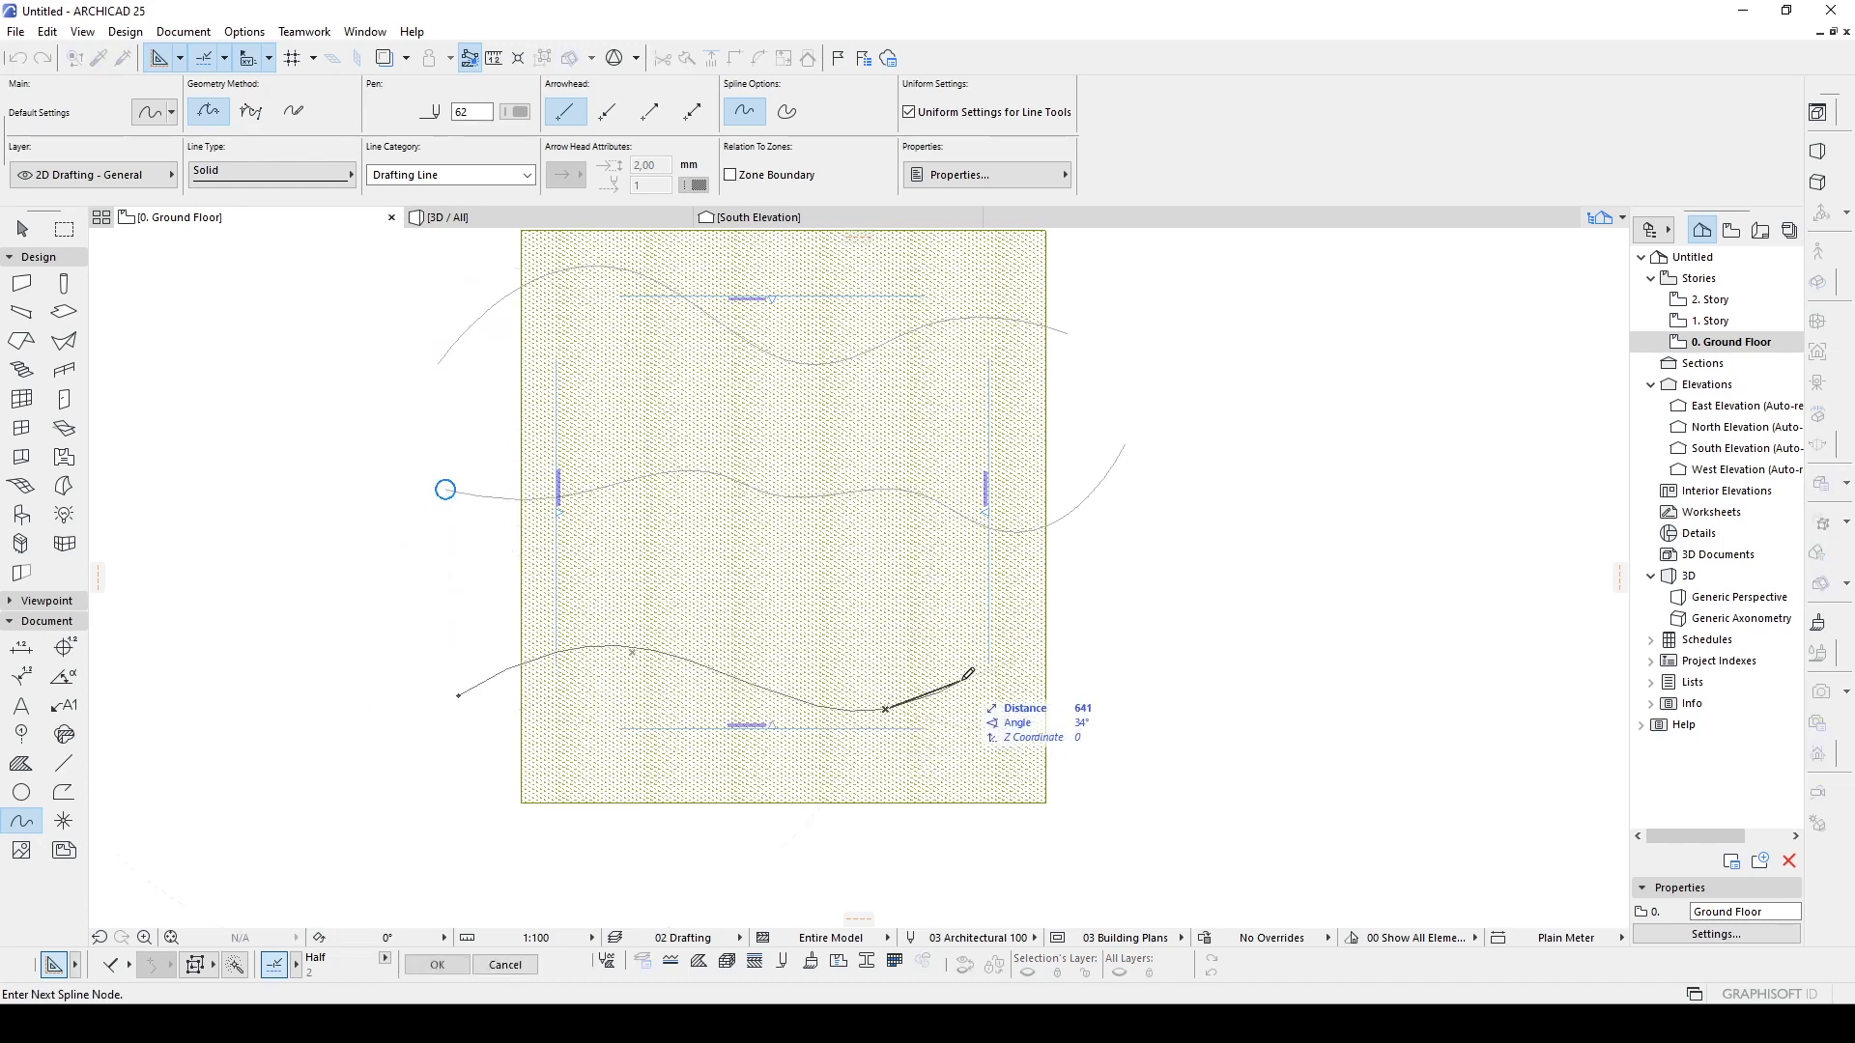
double_click(1125, 693)
scroll(1043, 712, "down", 2)
scroll(1029, 719, "up", 3)
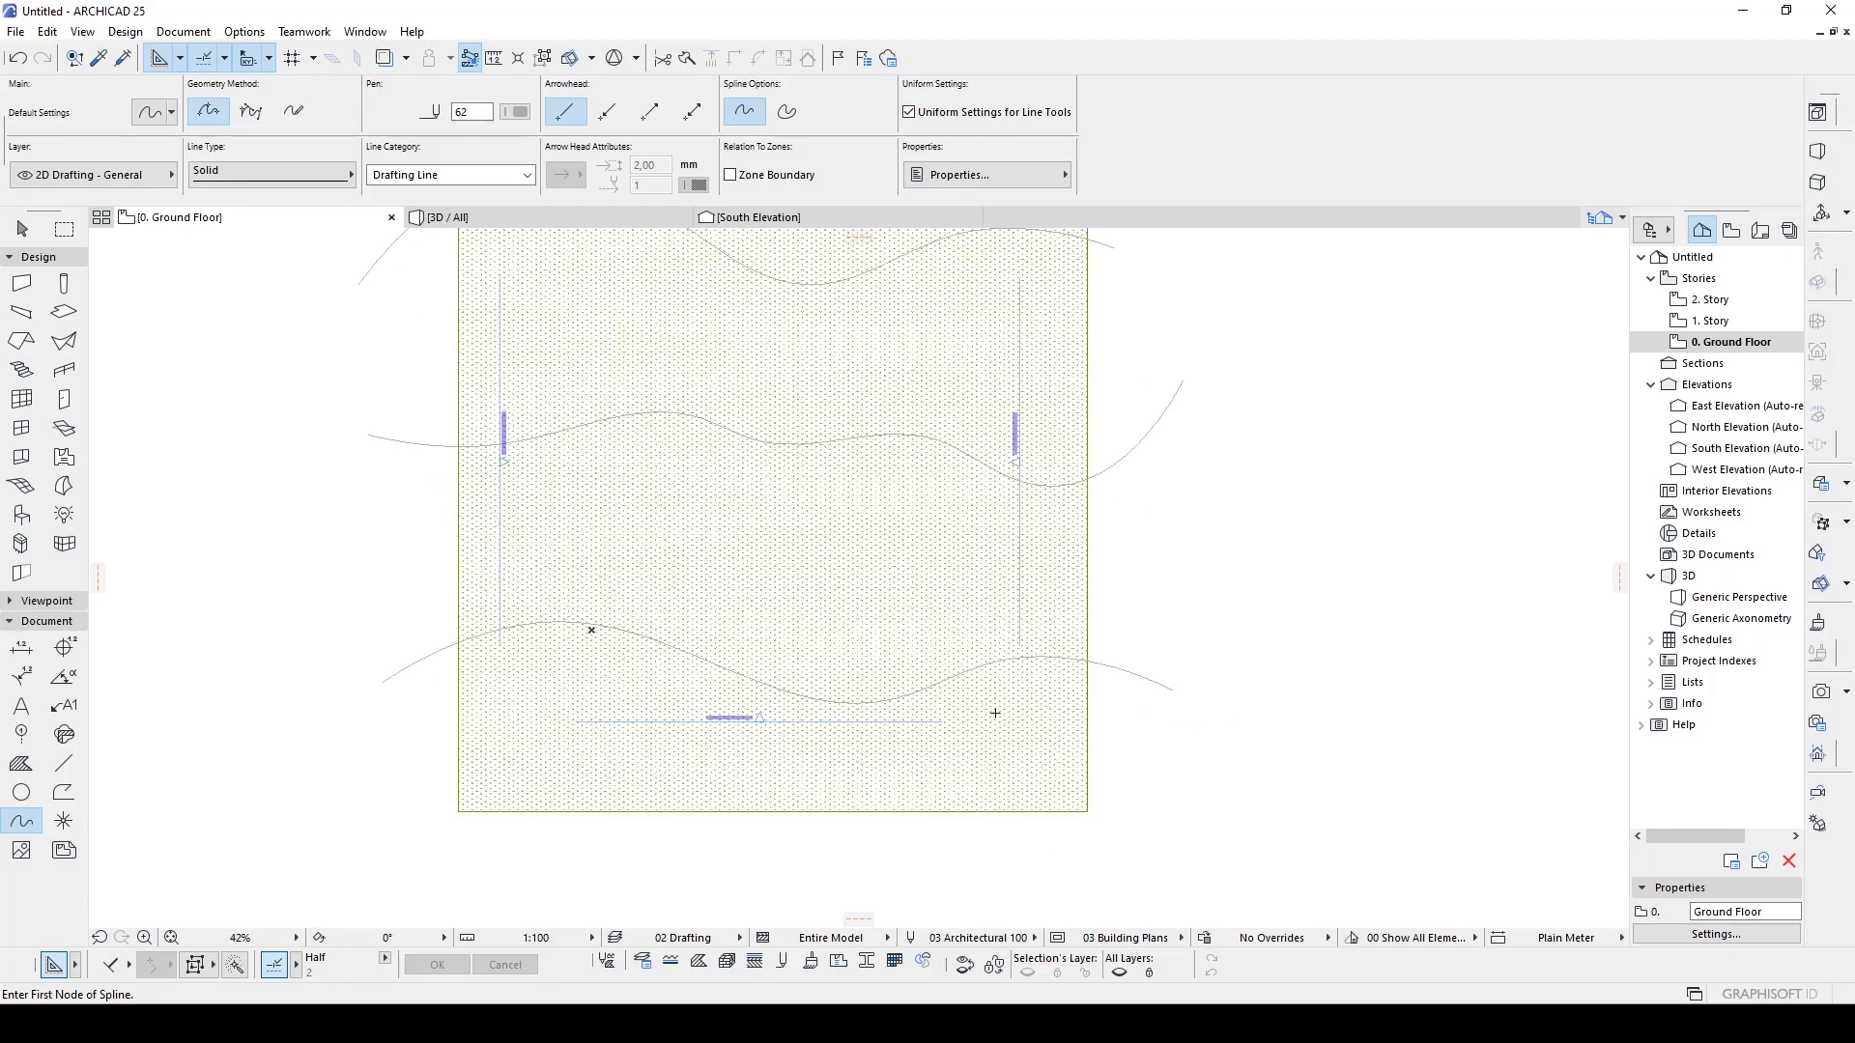
scroll(953, 579, "down", 3)
scroll(919, 704, "up", 2)
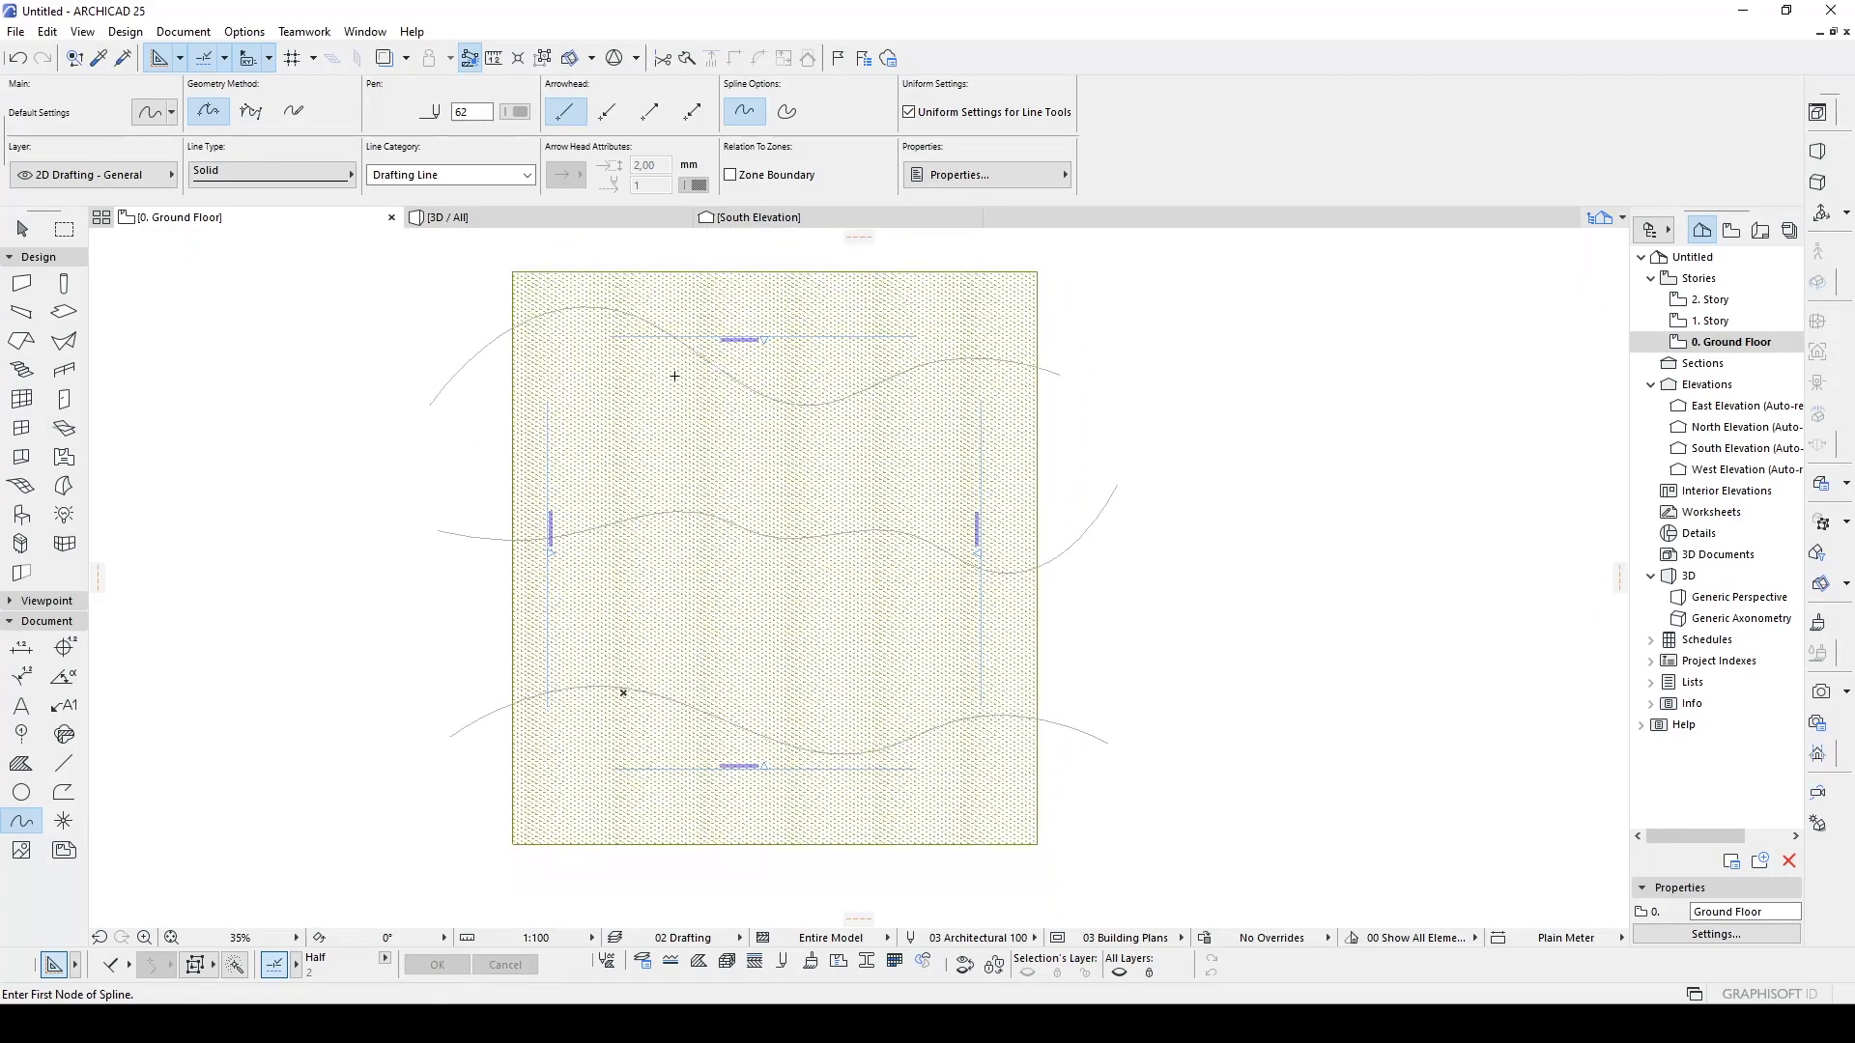
- Select the terrain mesh in the 3D view and set its Top height to 100
left_click(445, 216)
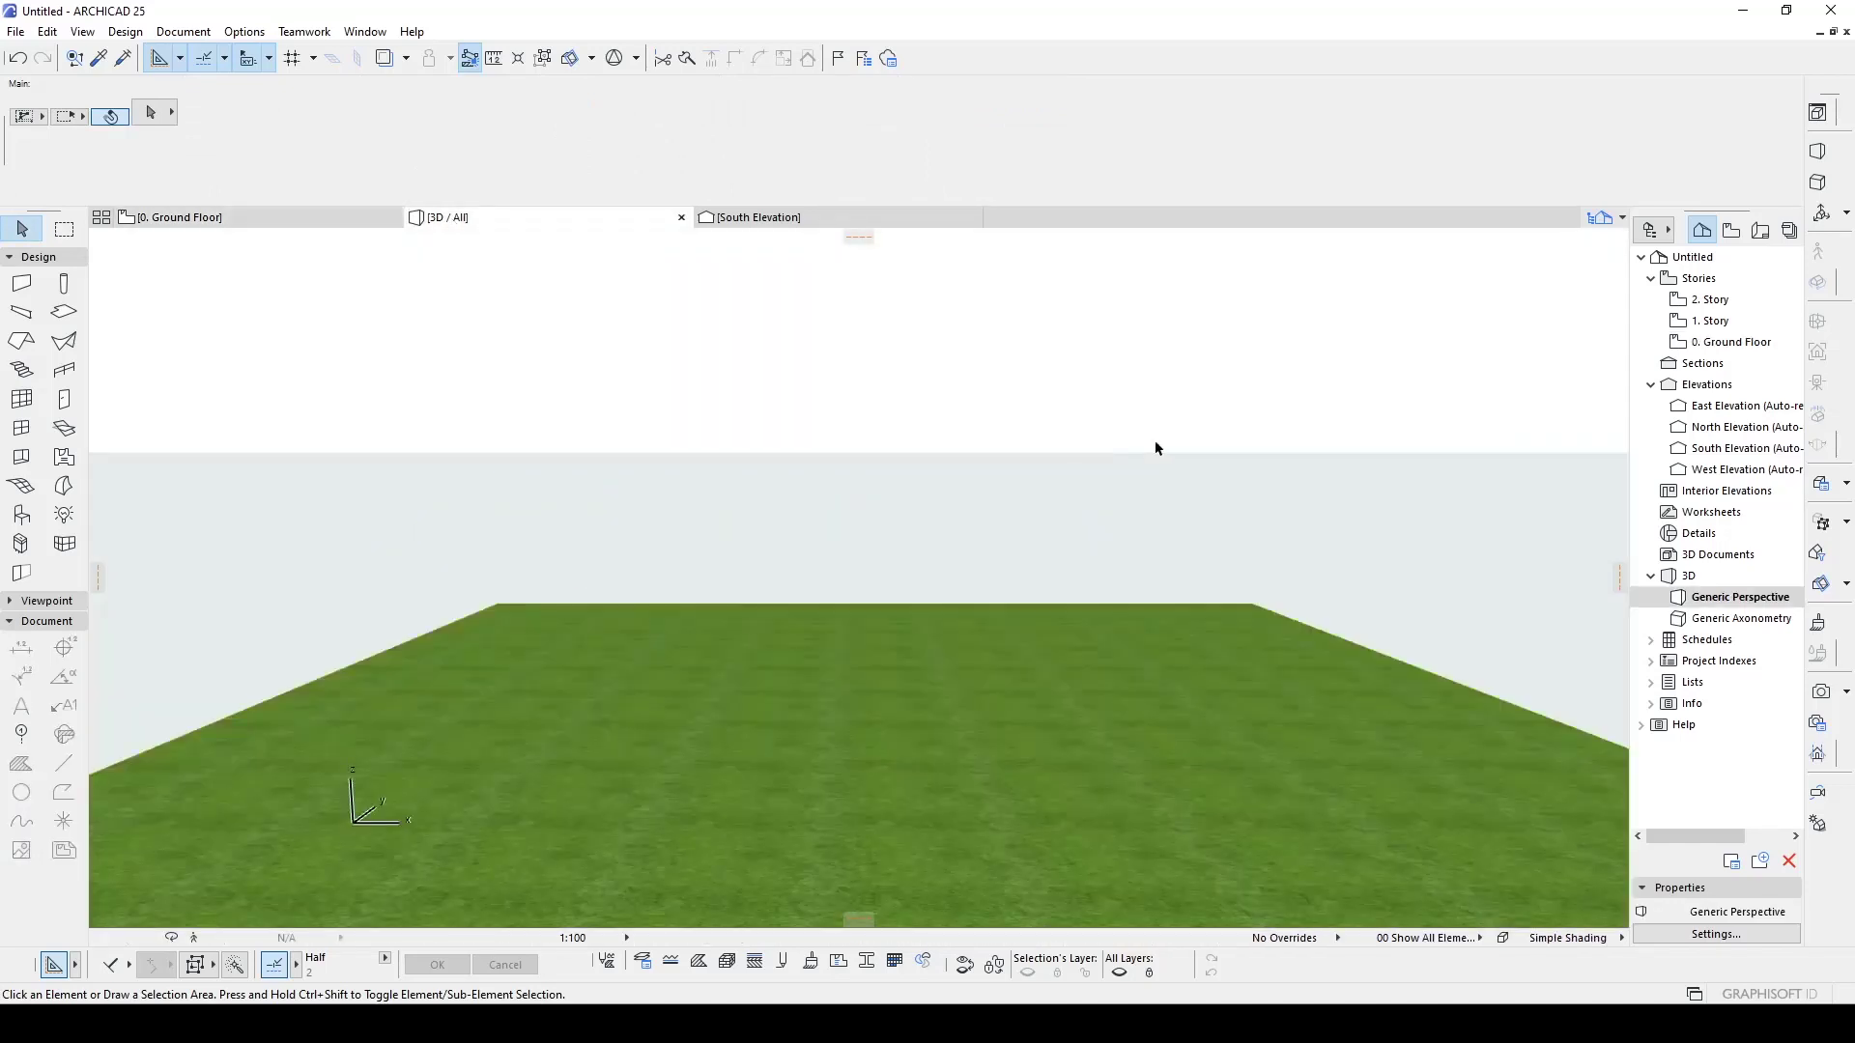
mouse_move(1155, 448)
middle_mouse_down("shift")
mouse_move(765, 527)
mouse_move(592, 497)
mouse_move(1156, 542)
mouse_move(1054, 559)
mouse_move(704, 521)
mouse_move(1042, 538)
mouse_move(1014, 499)
middle_mouse_up("shift")
left_click(1225, 557)
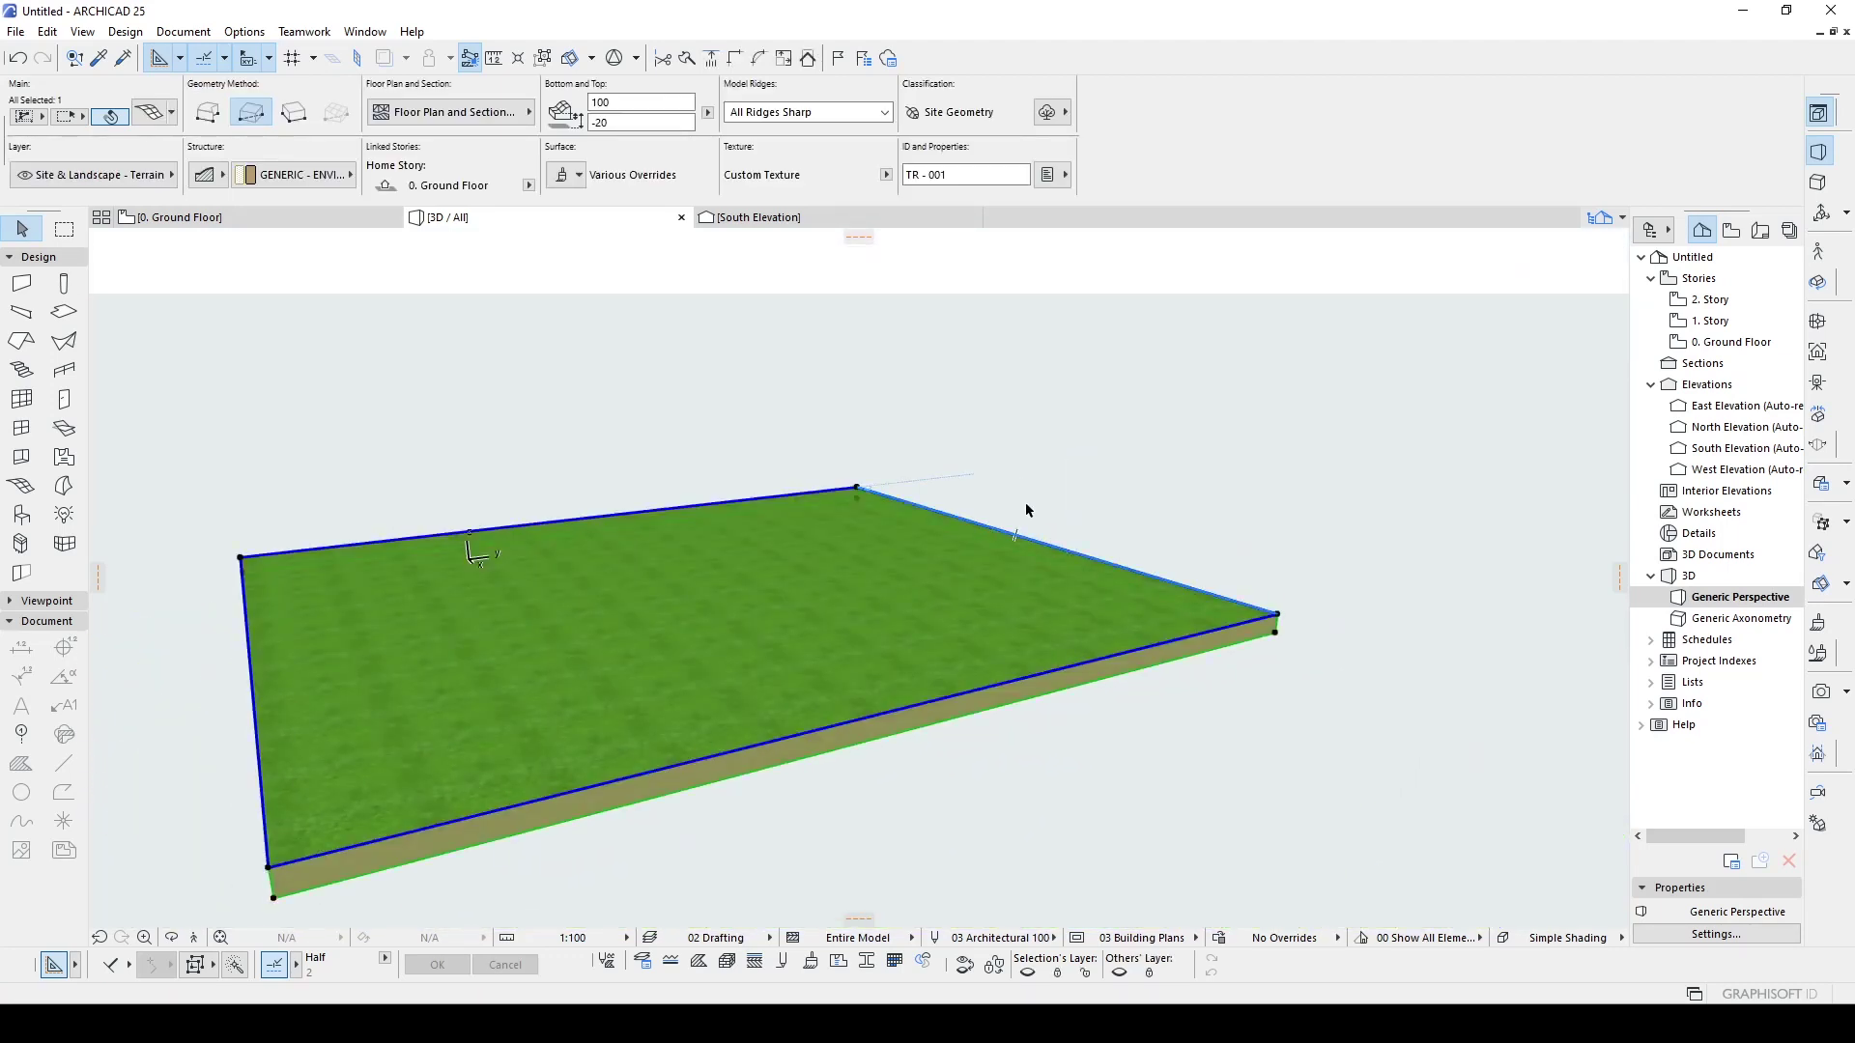
left_click(1060, 471)
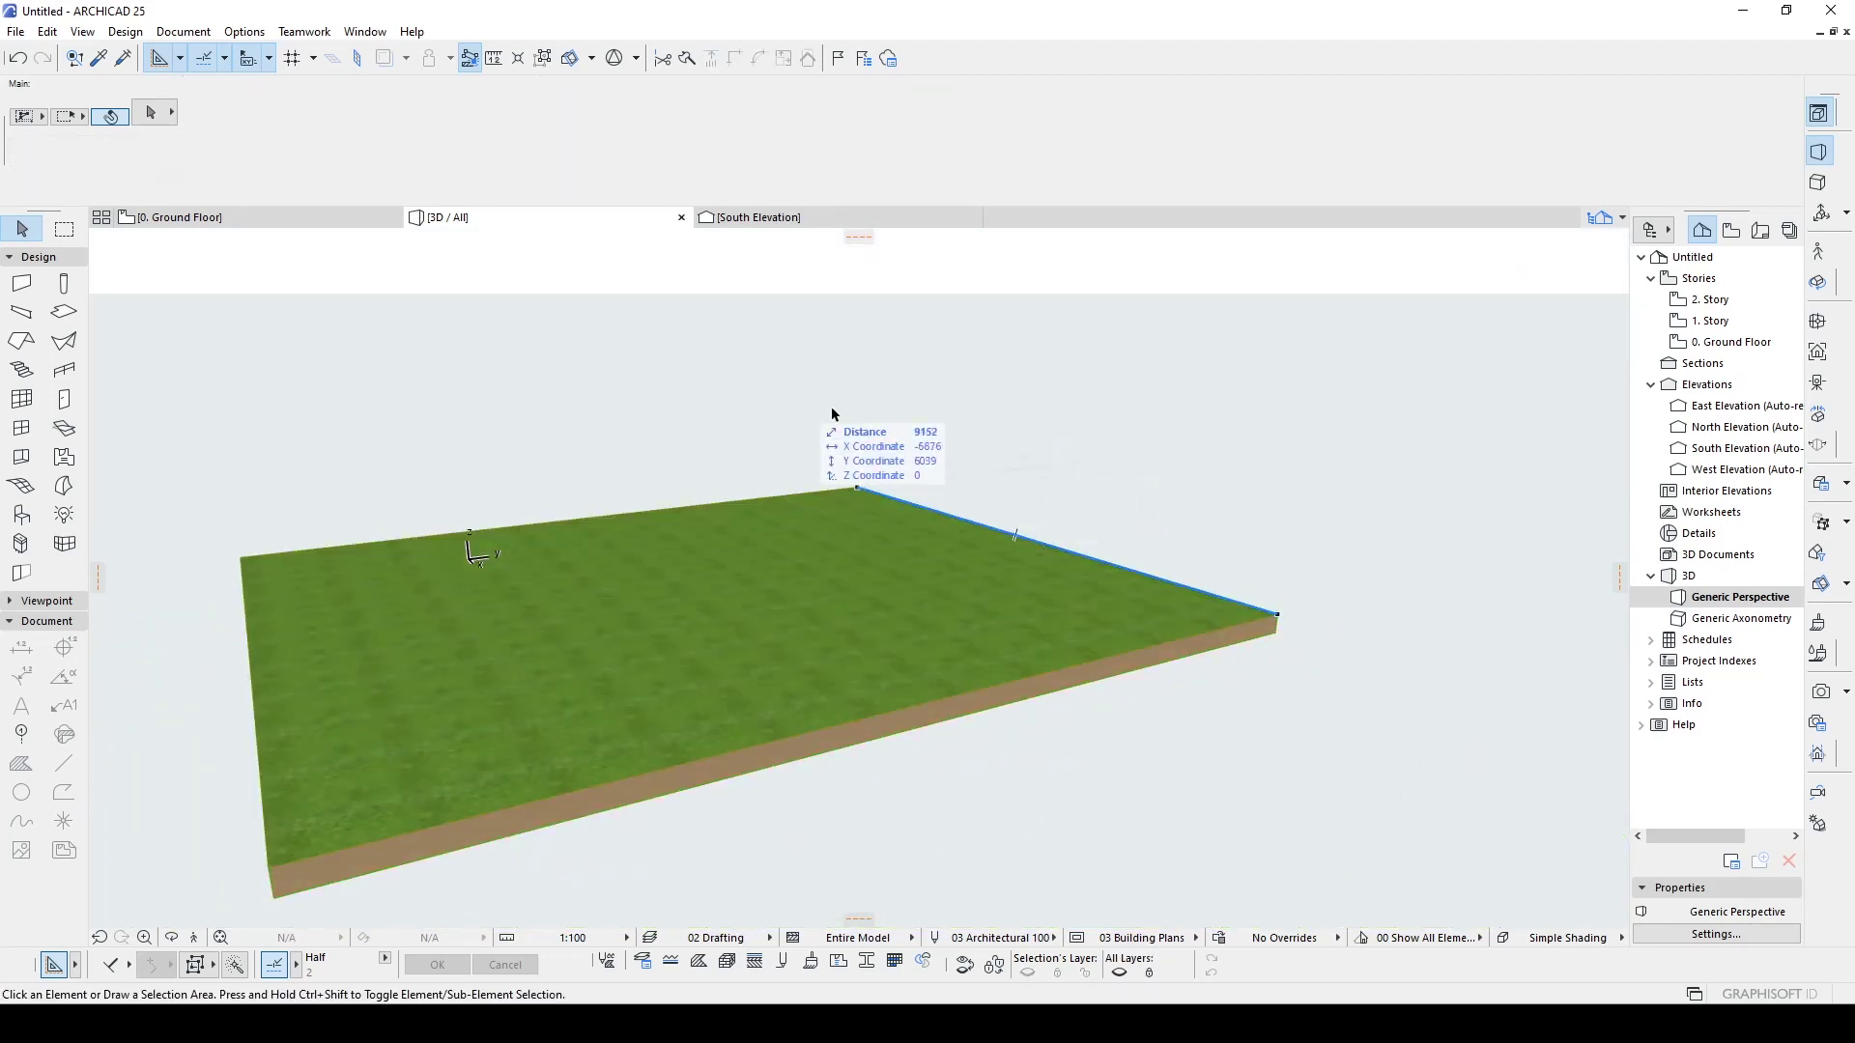
left_click(862, 586)
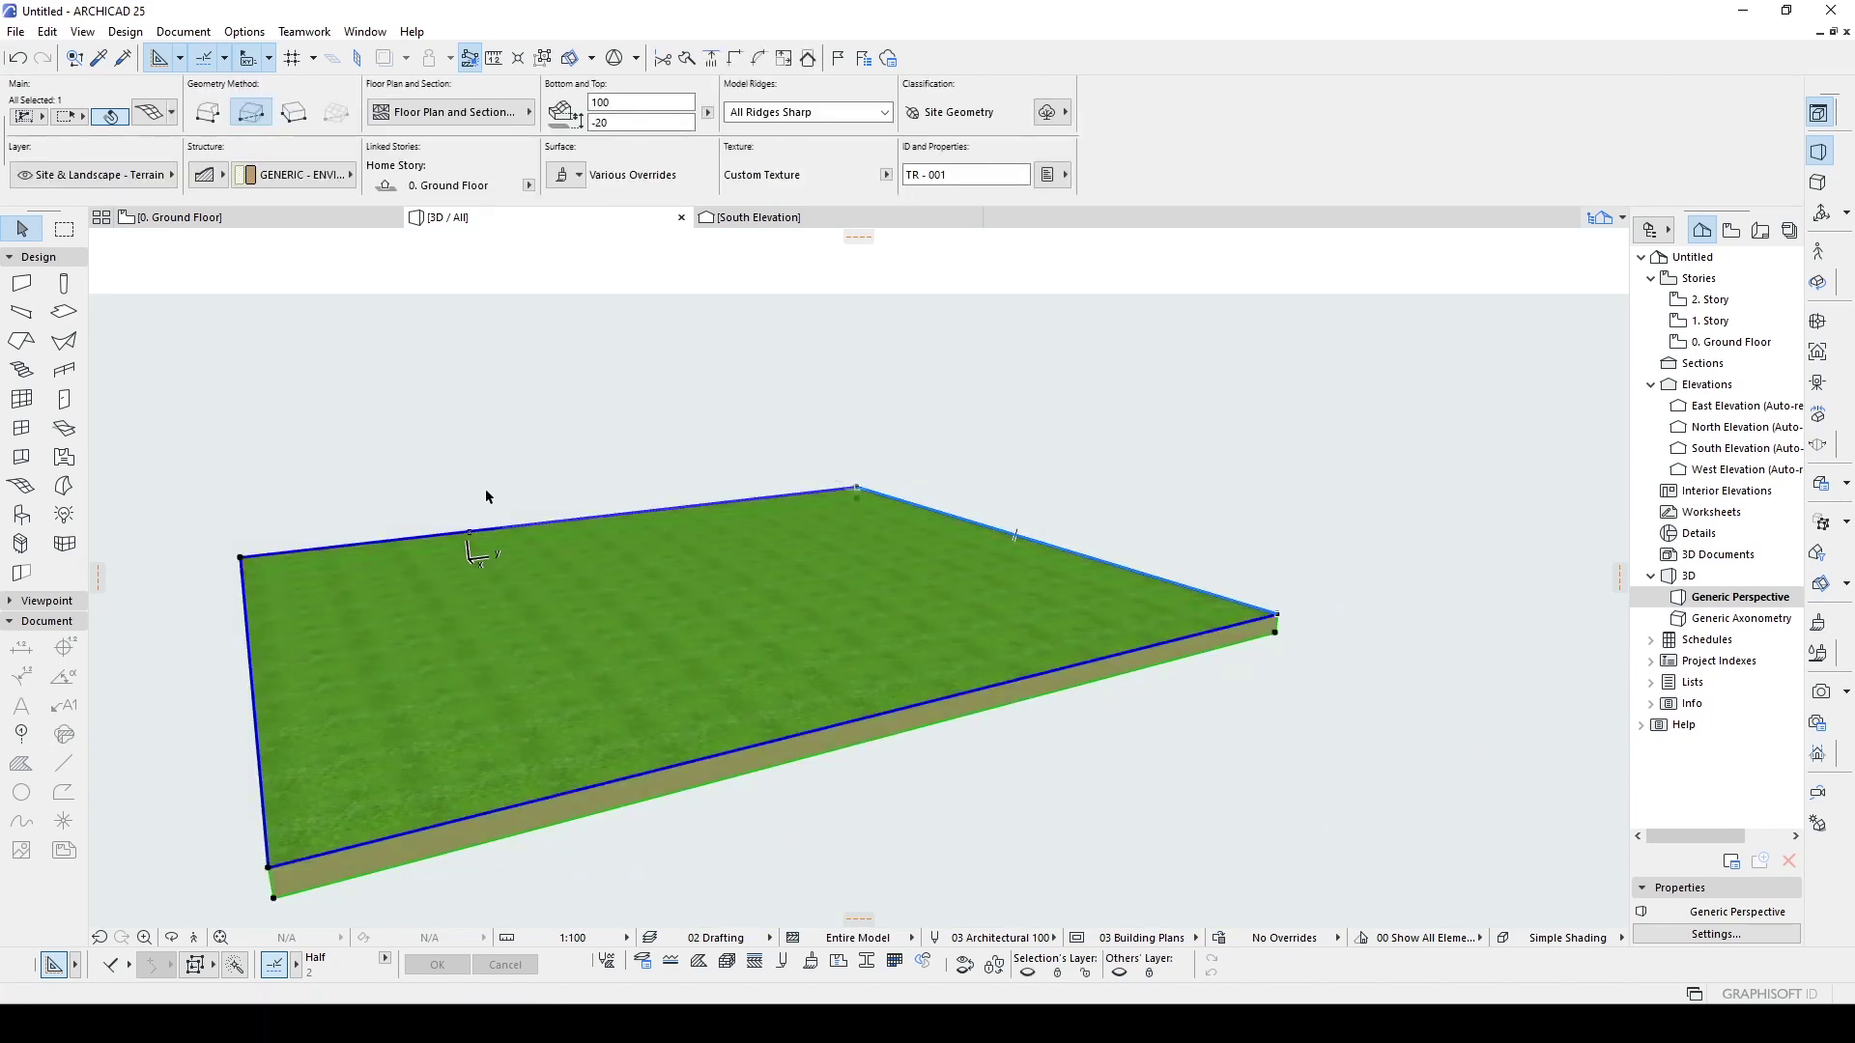
middle_click_drag(514, 489, 601, 505, "shift")
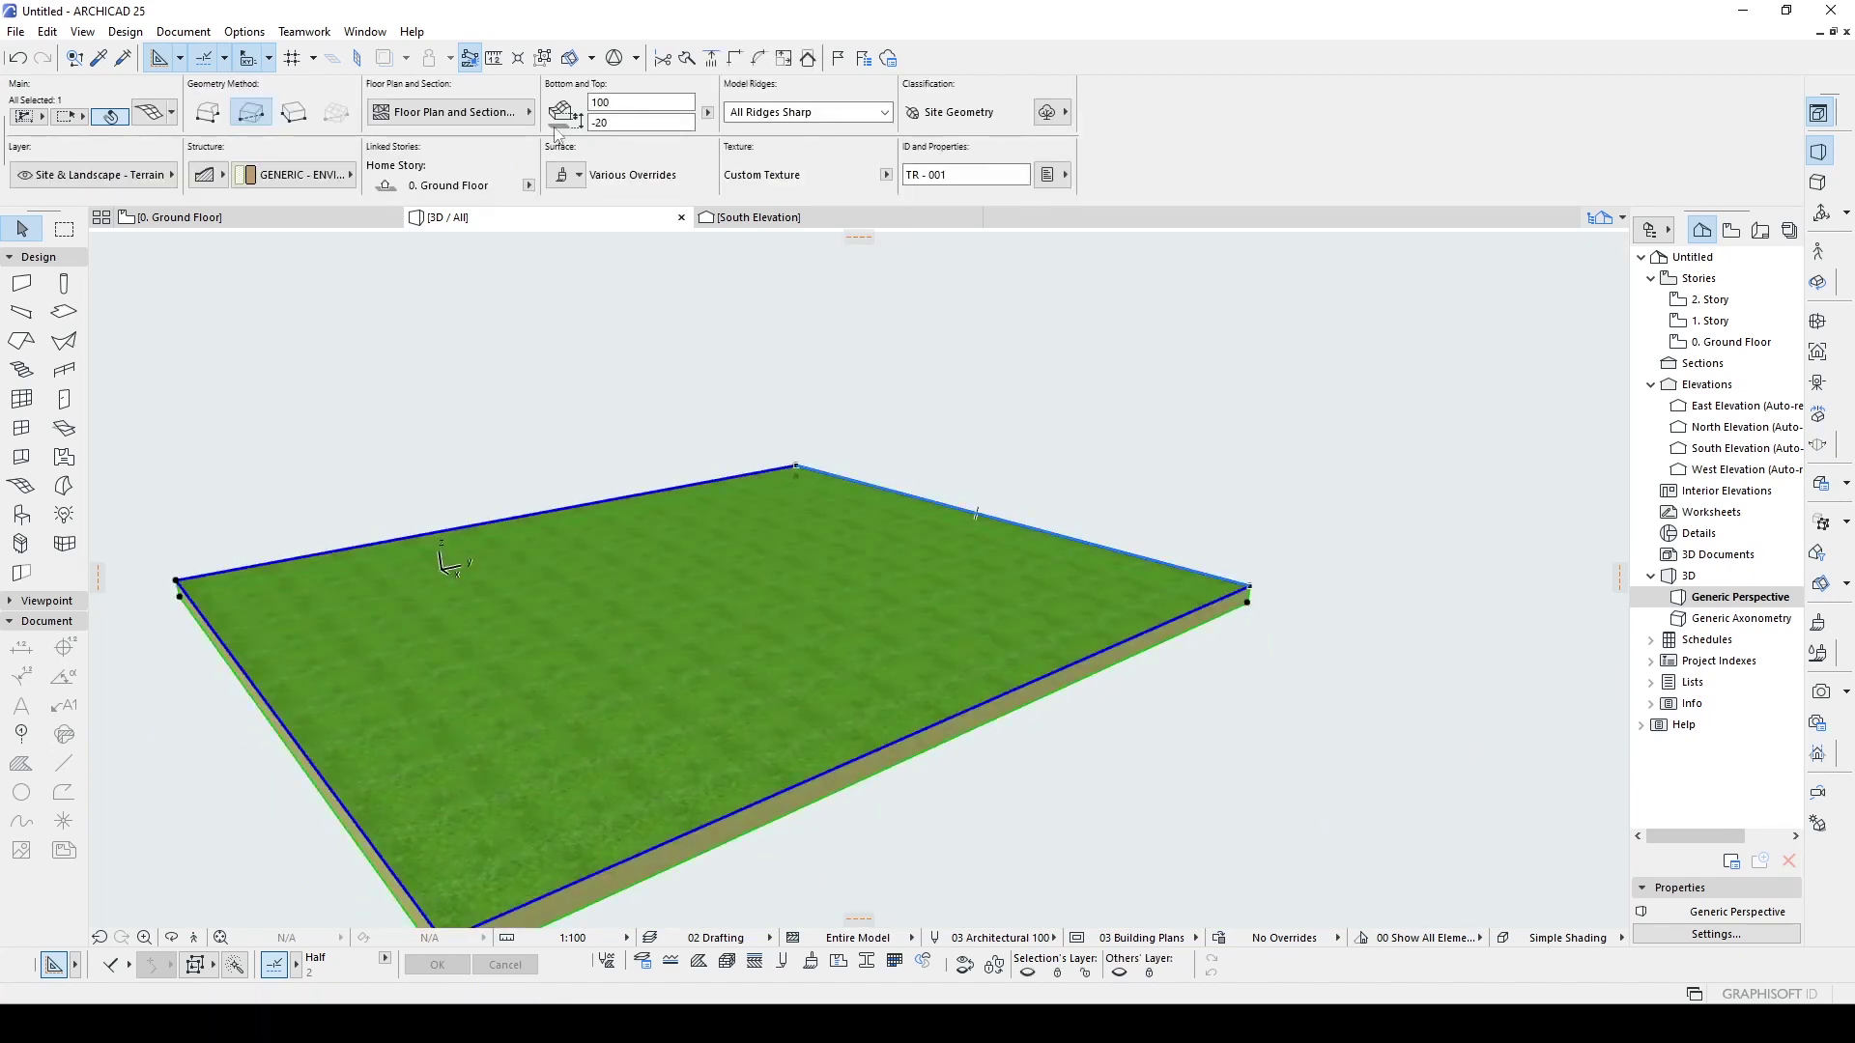
left_click(628, 103)
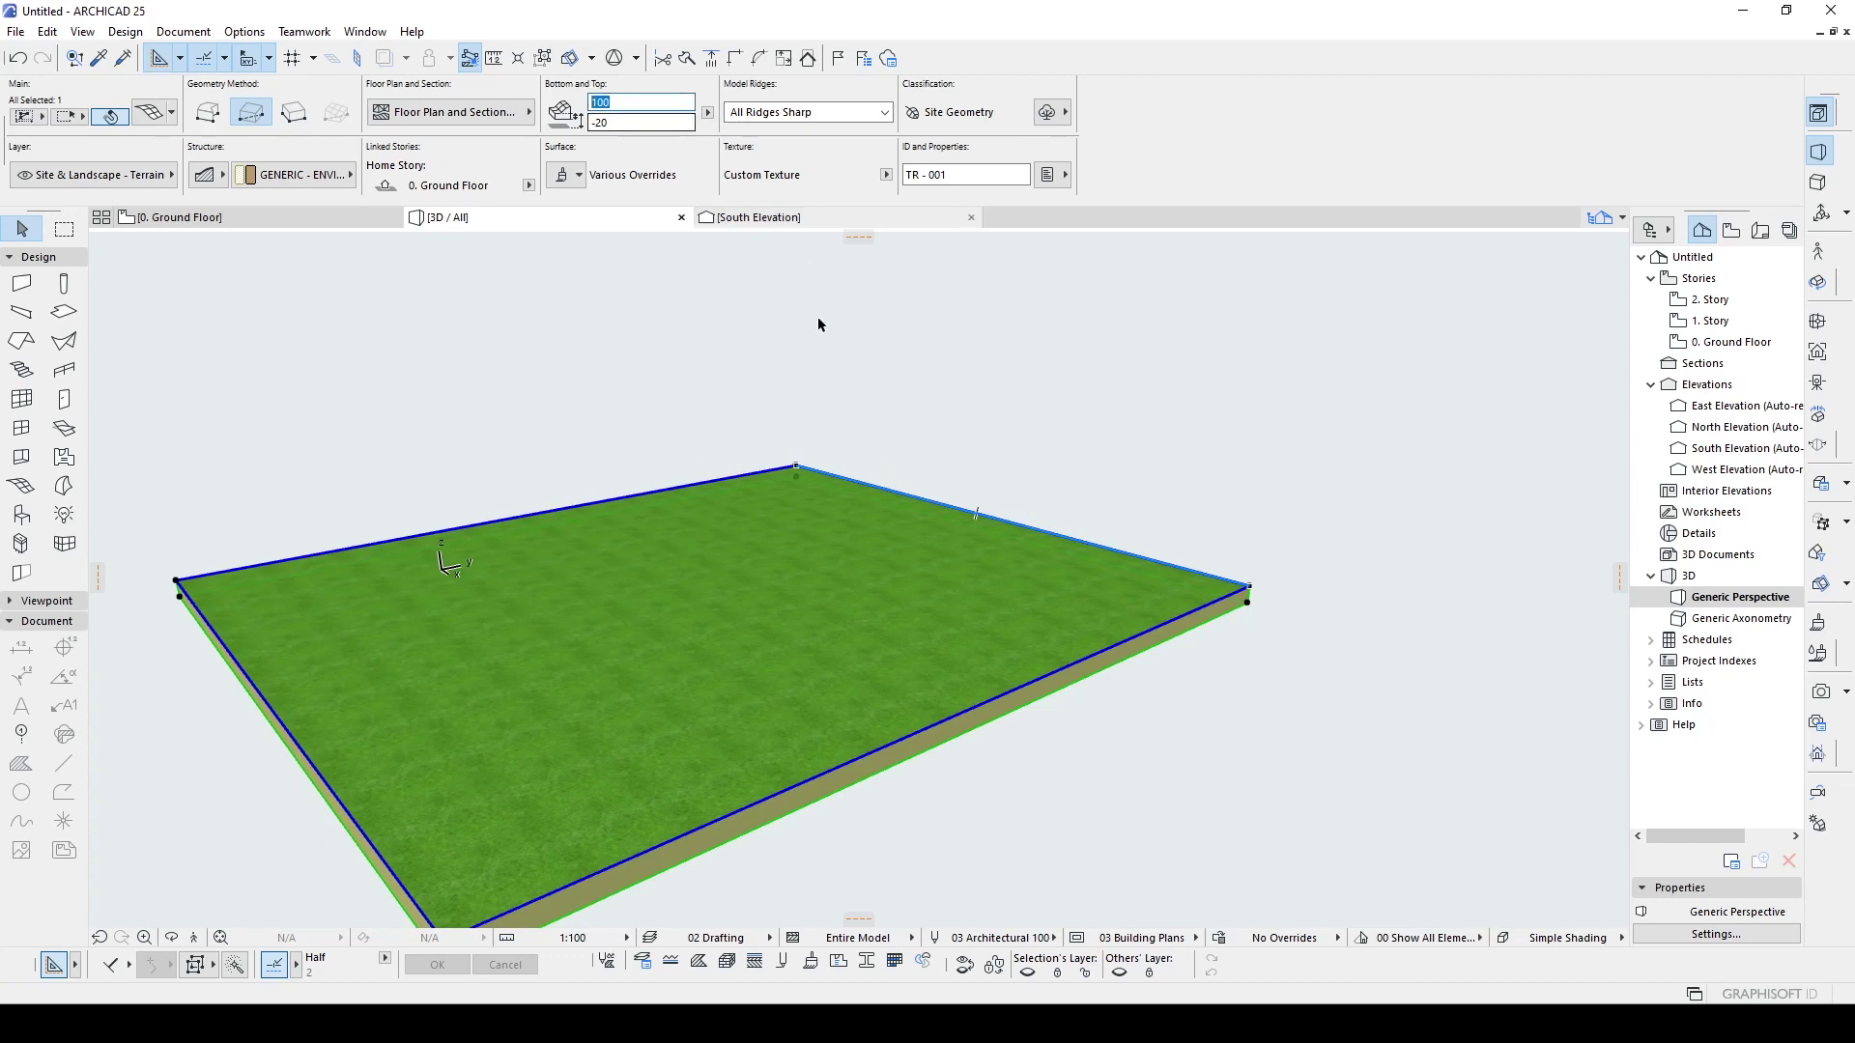
key("Return")
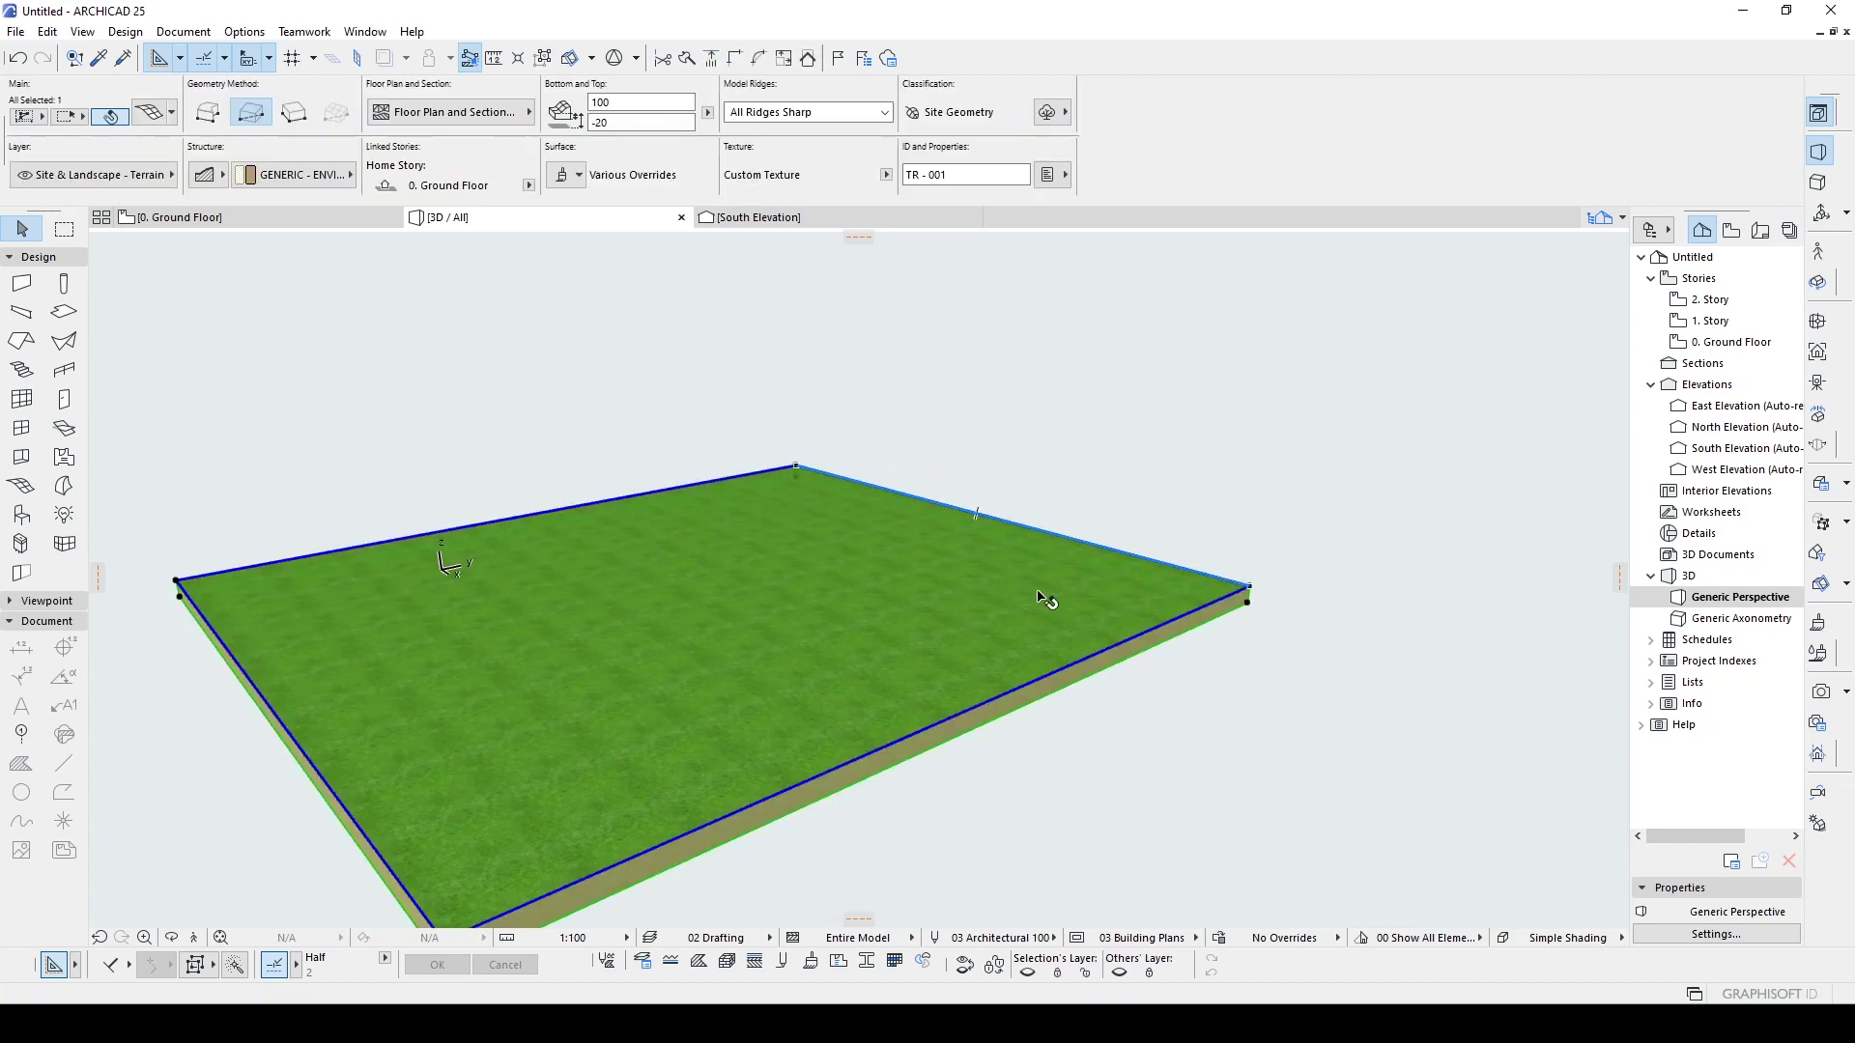
- Raise one terrain mesh corner to 400 with Elevate Mesh Point
left_click(1251, 591)
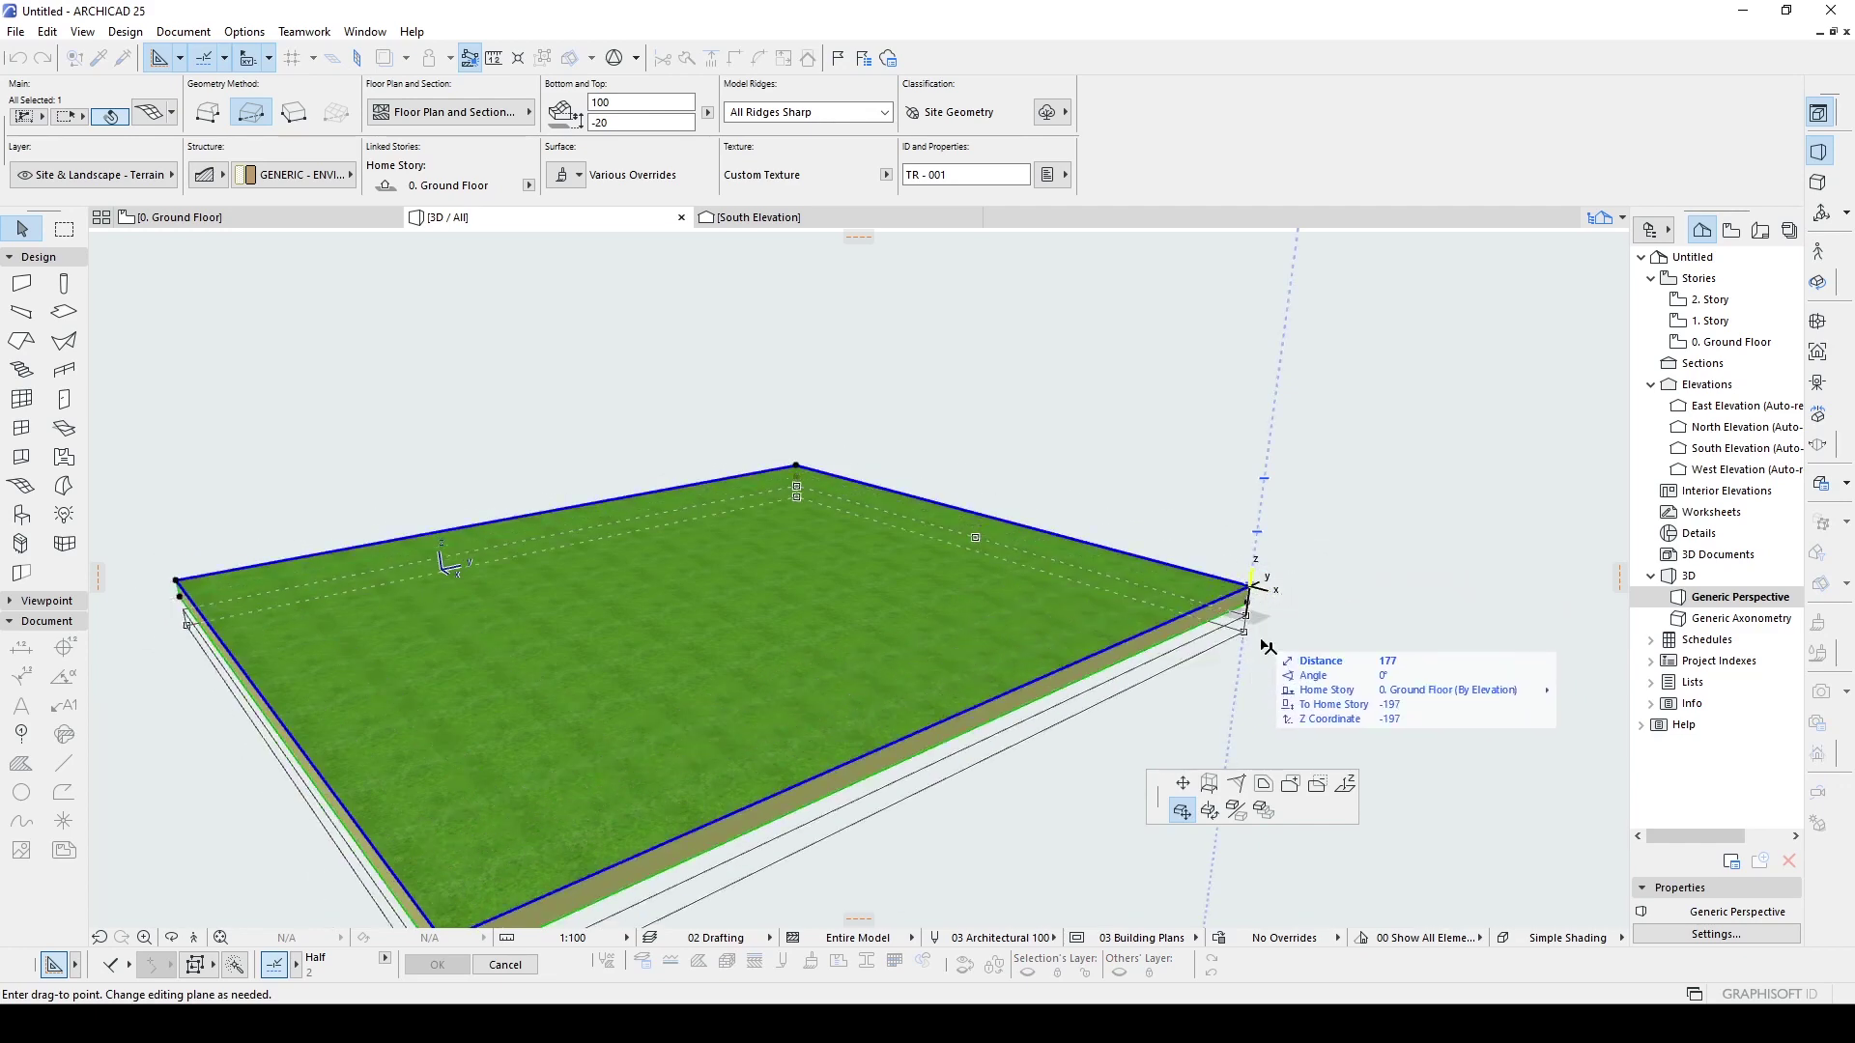
left_click(1349, 787)
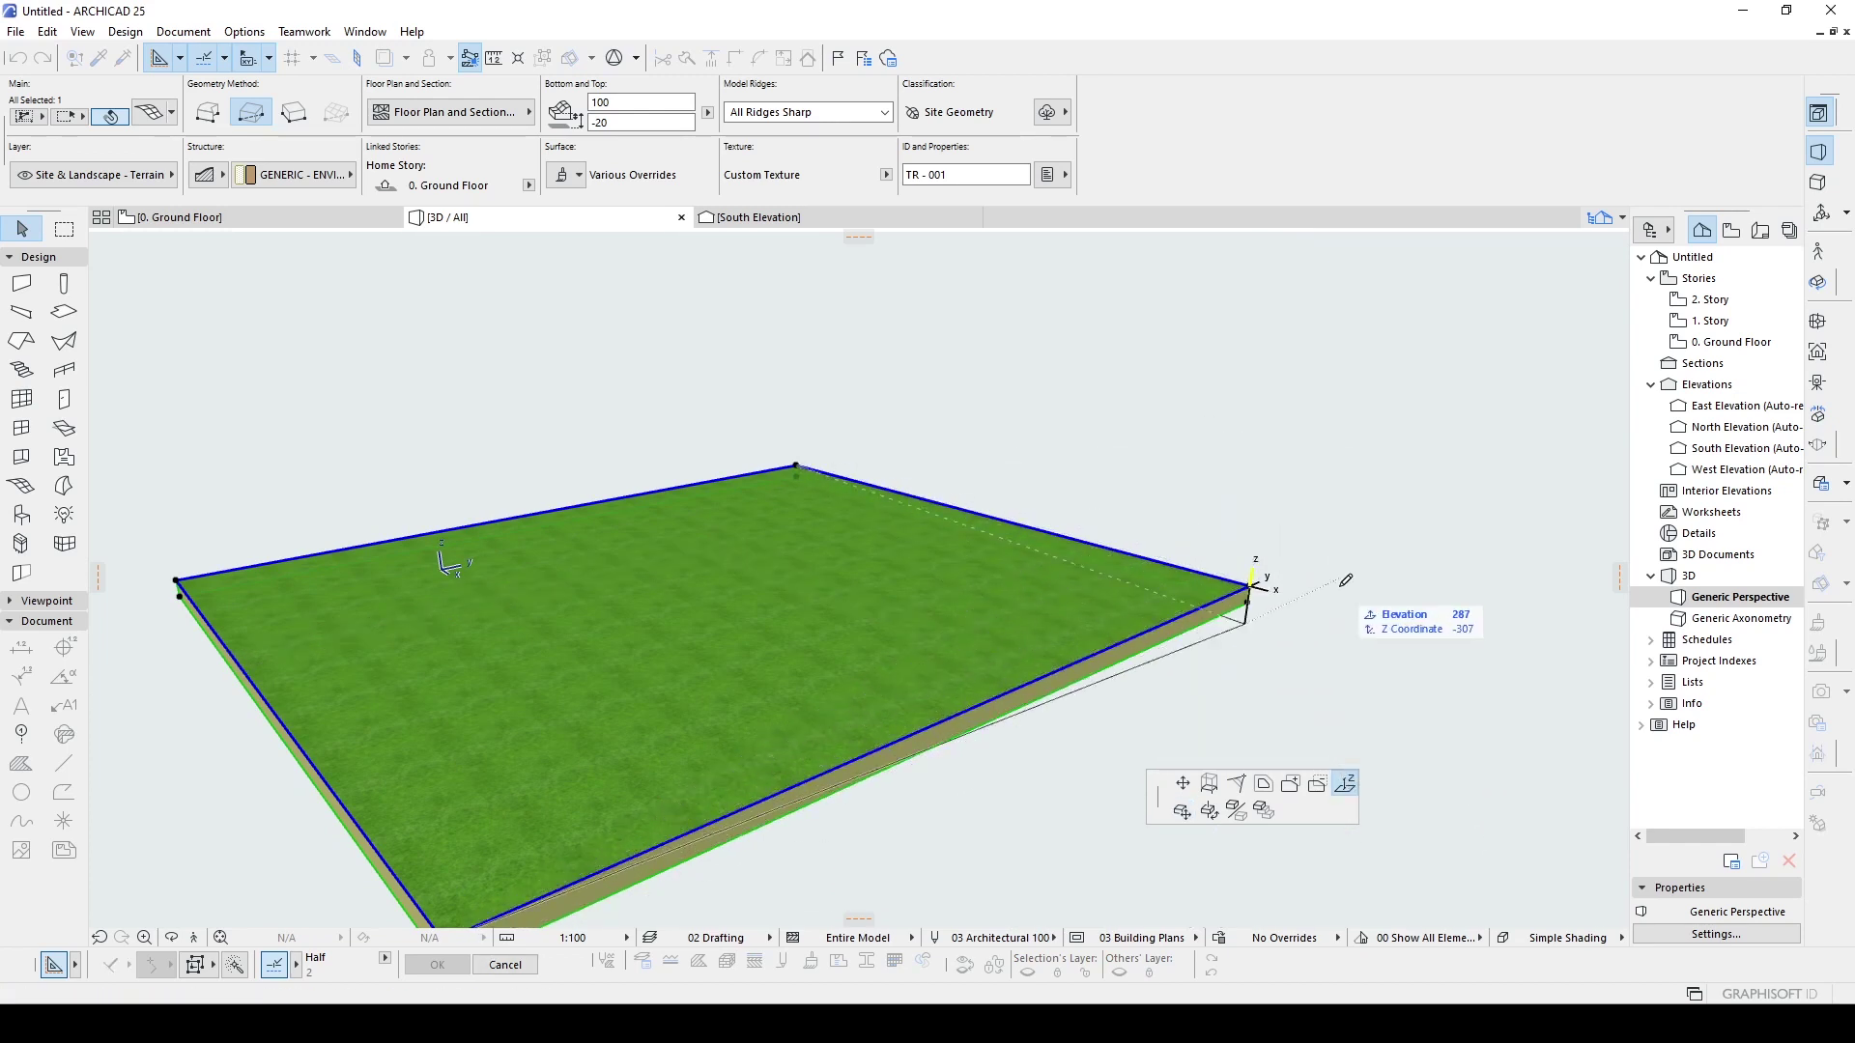
left_click(1317, 481)
left_click(1321, 528)
scroll(1319, 518, "up", 3)
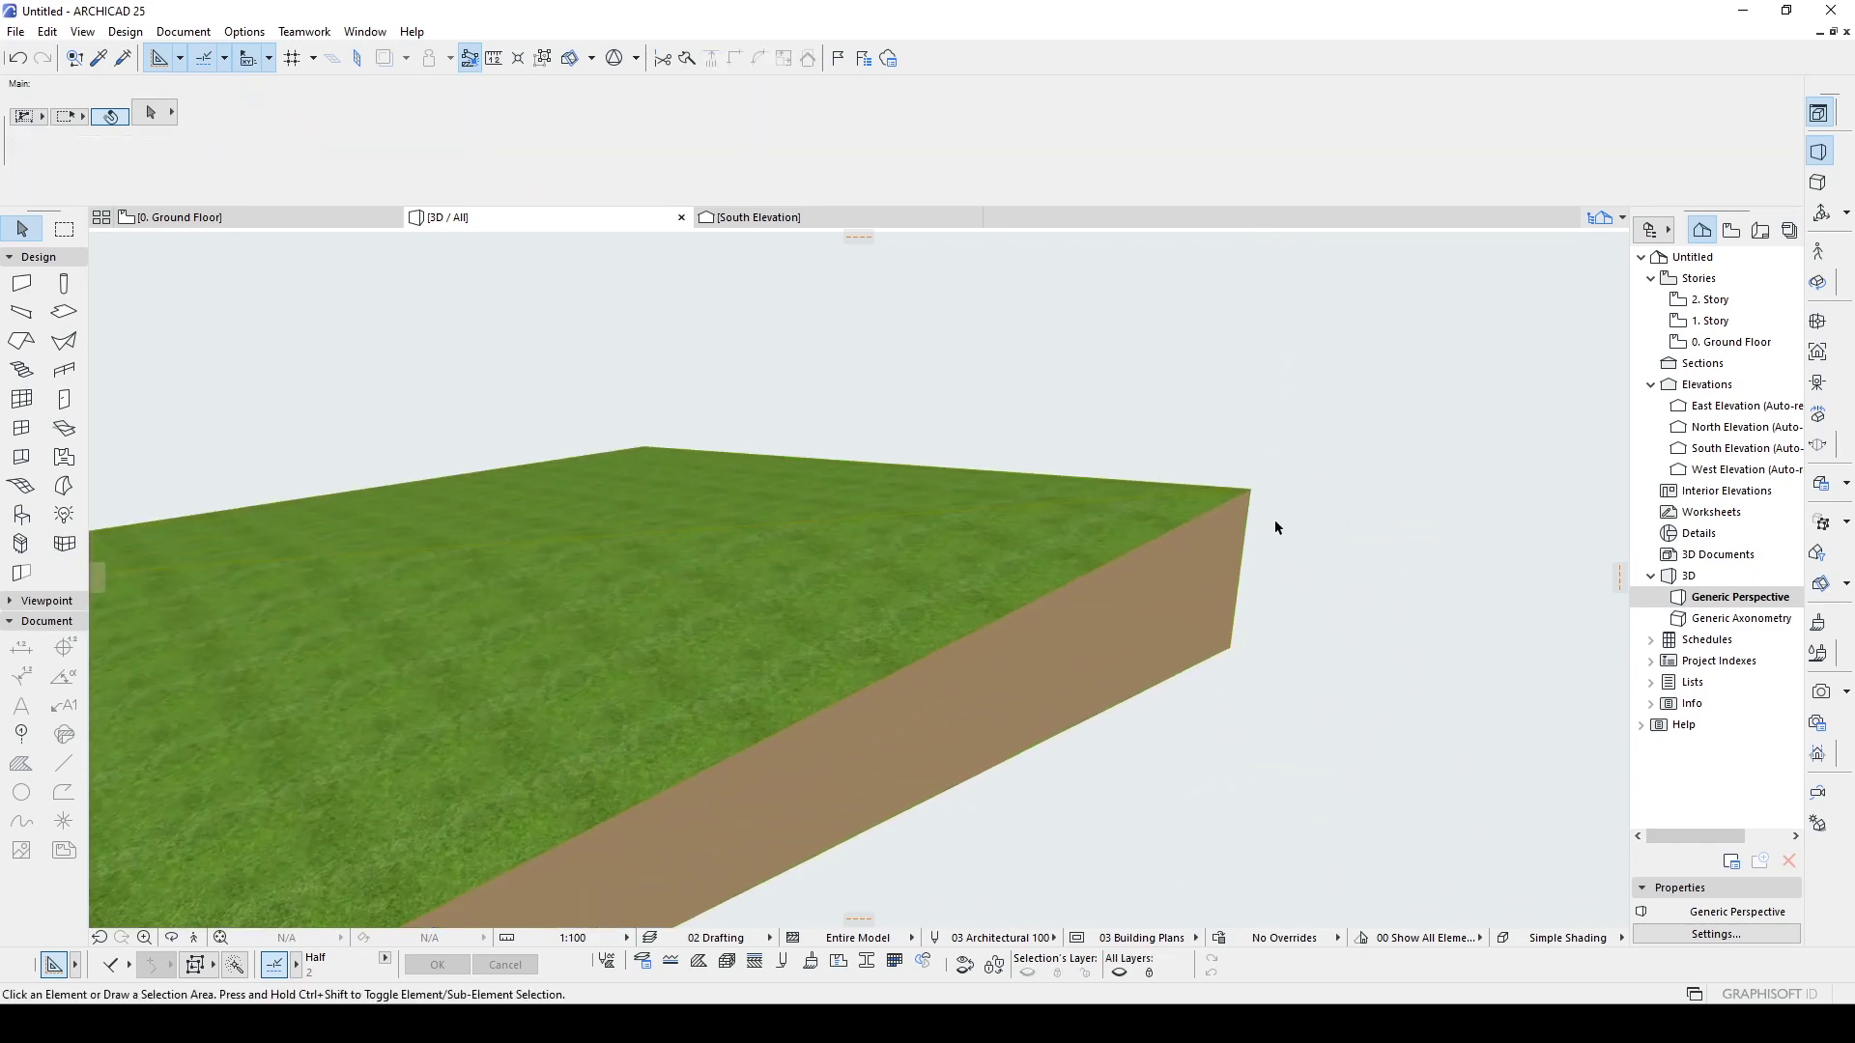
middle_click_drag(1273, 519, 1163, 520, "shift")
left_click(1163, 521)
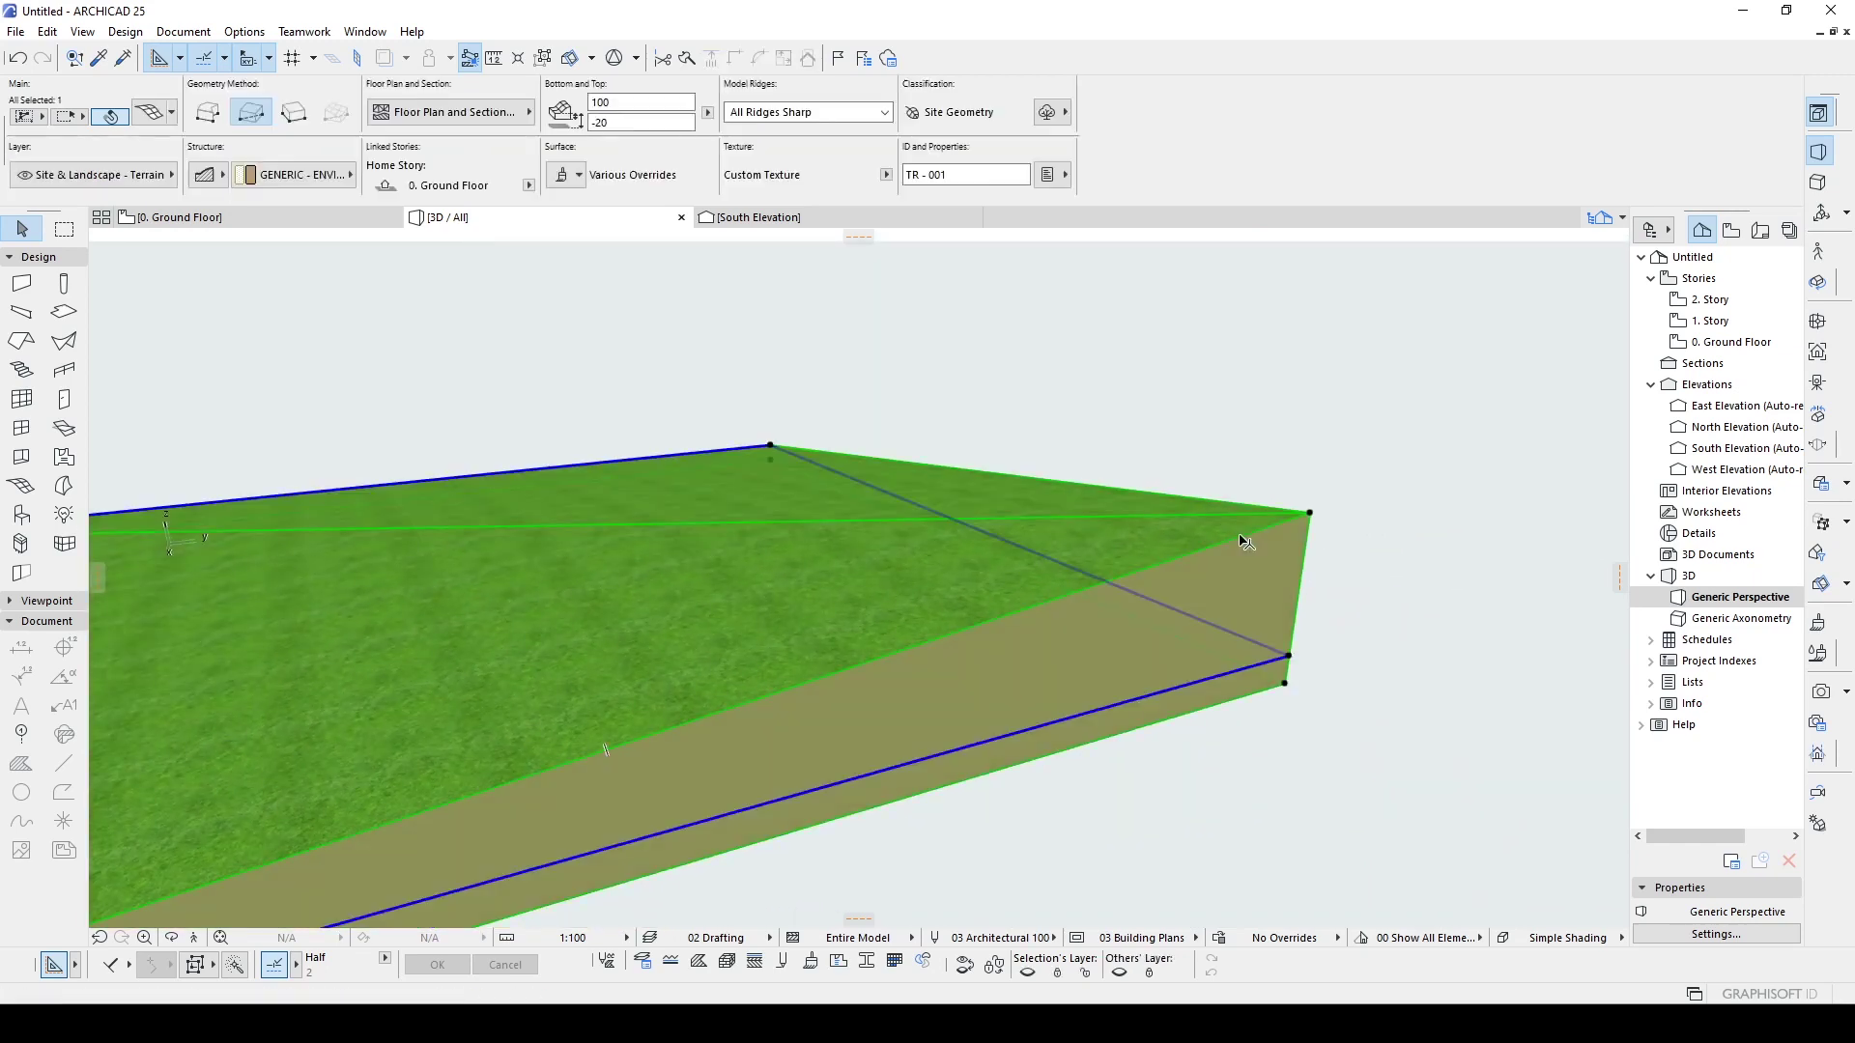
left_click(1309, 513)
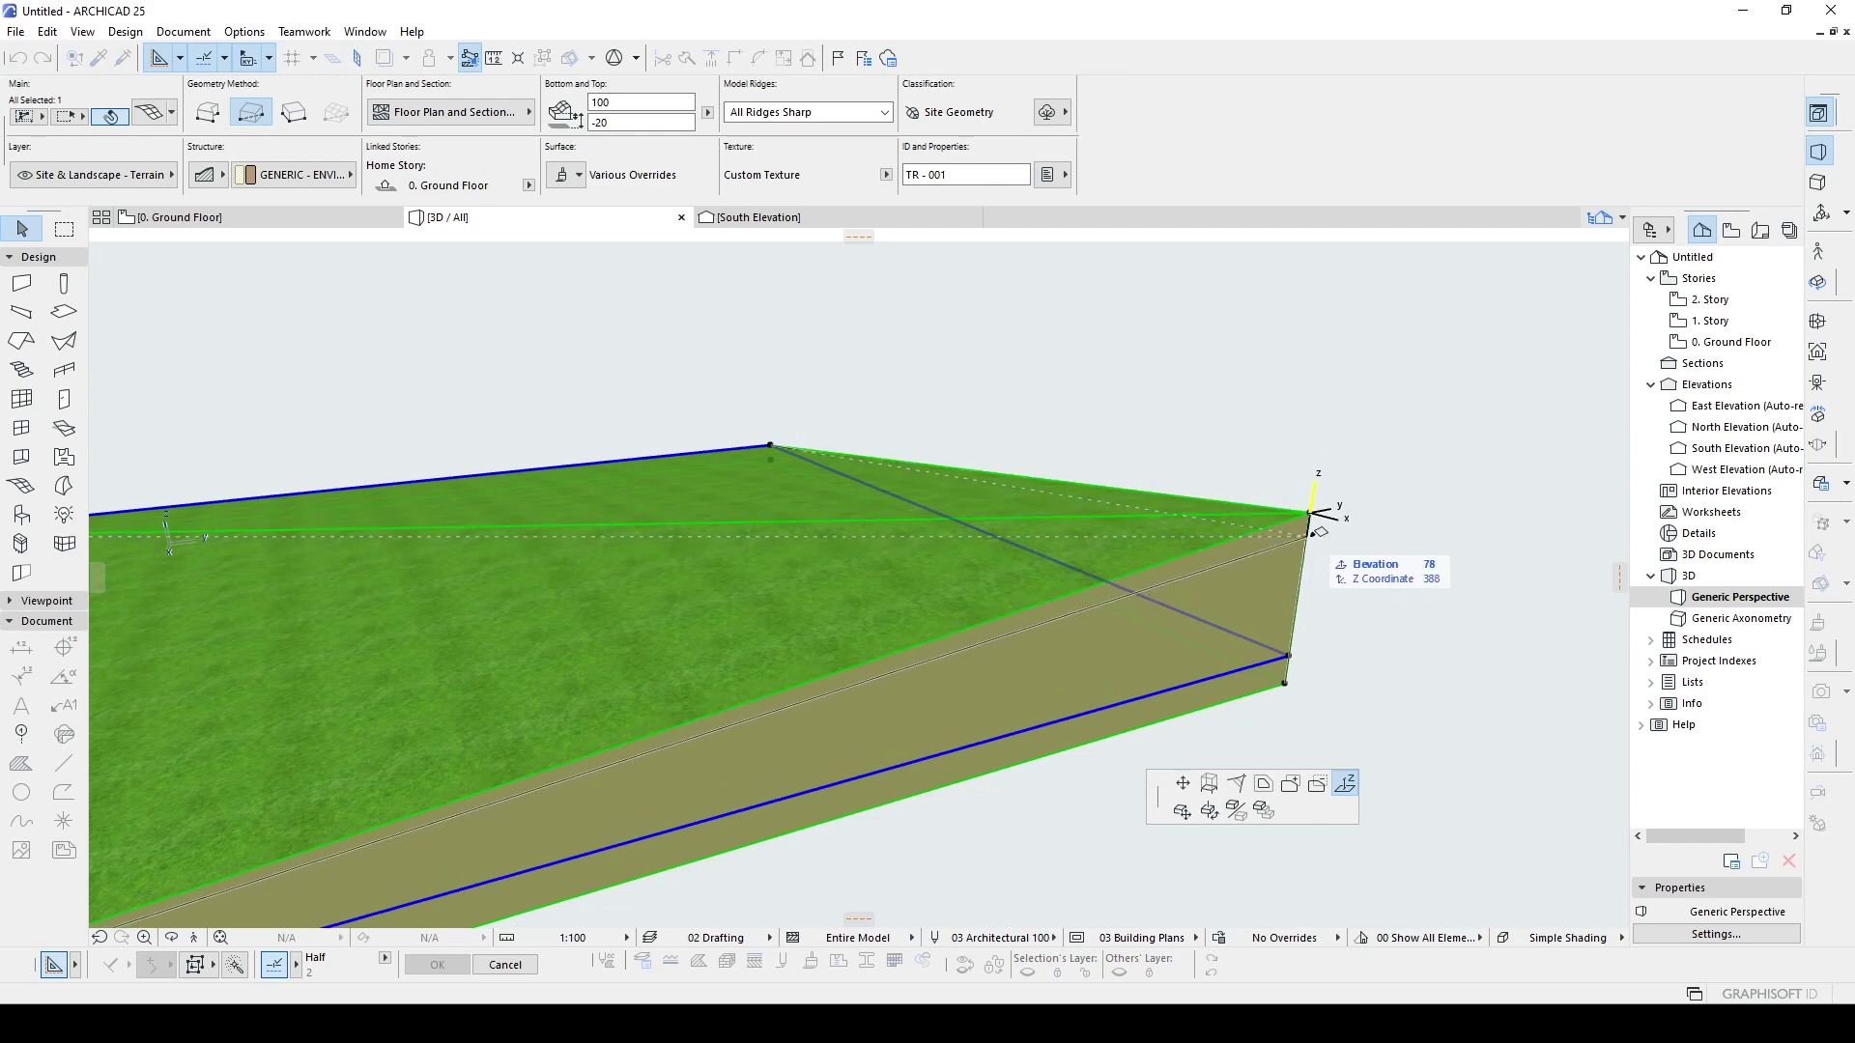
type("400")
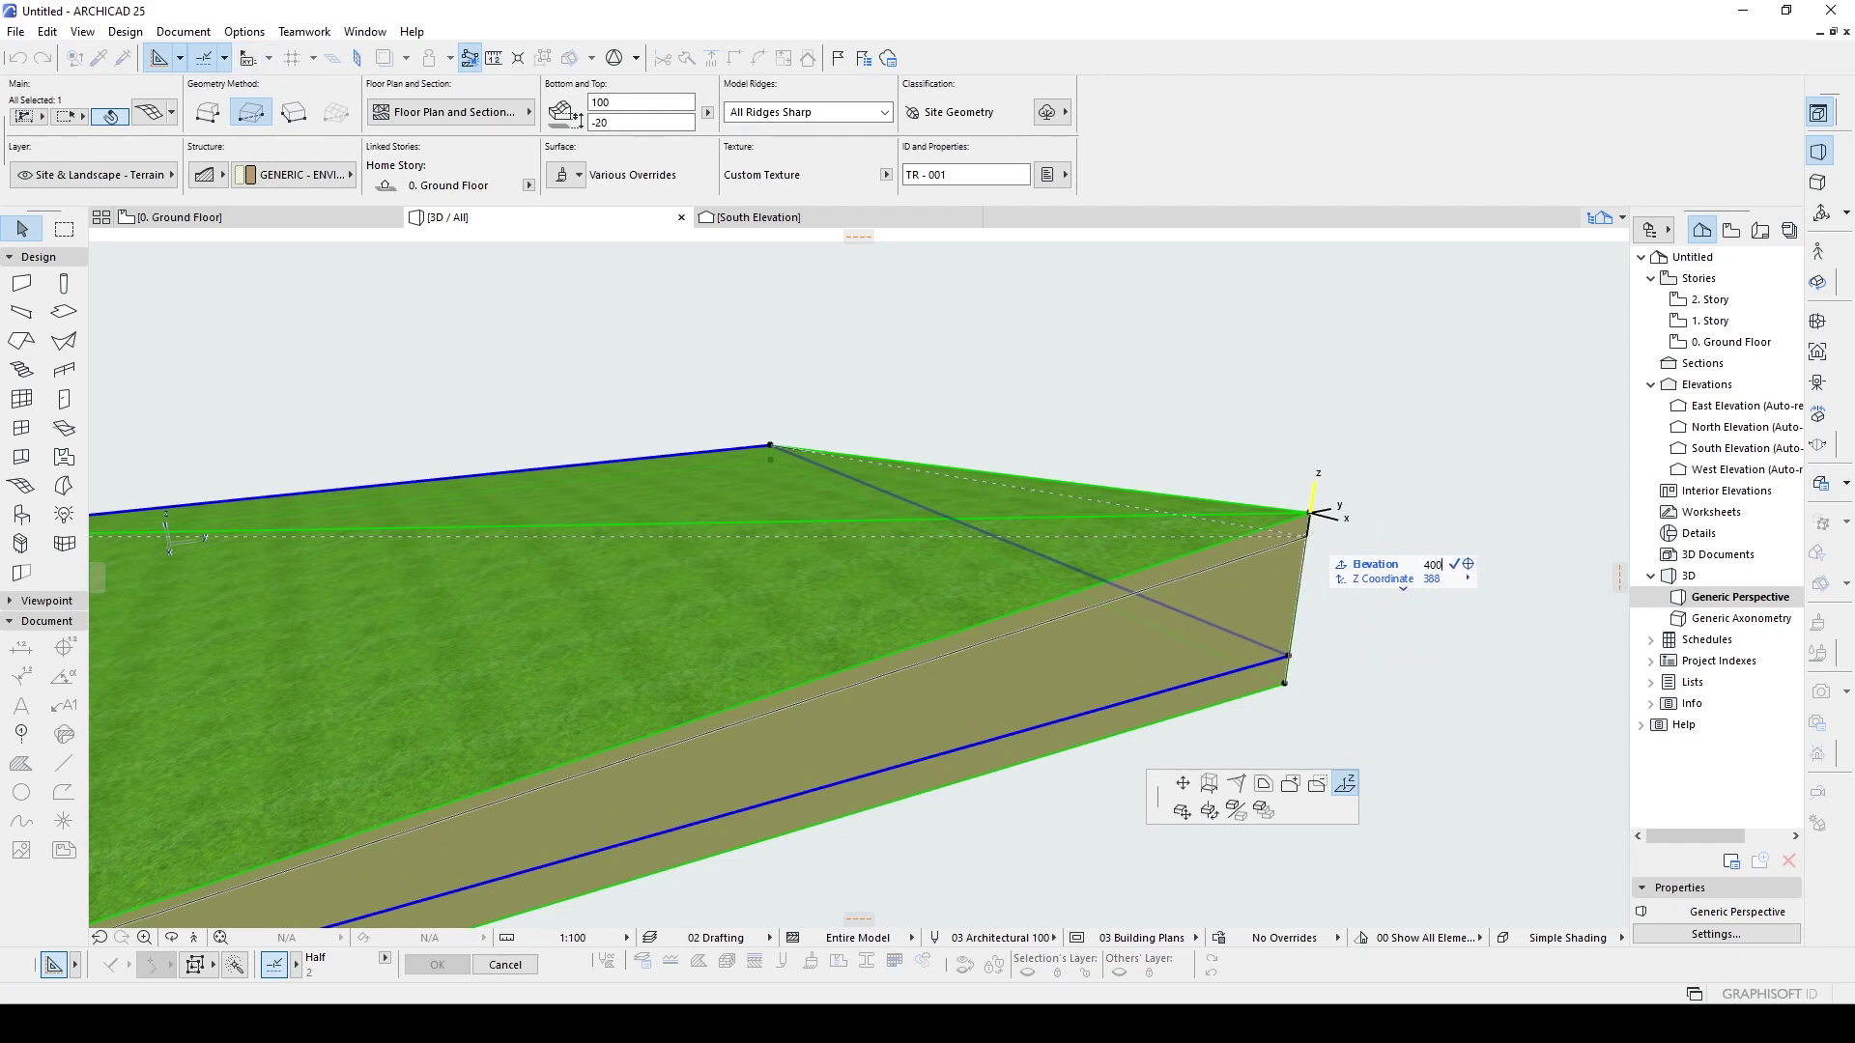
key("Return")
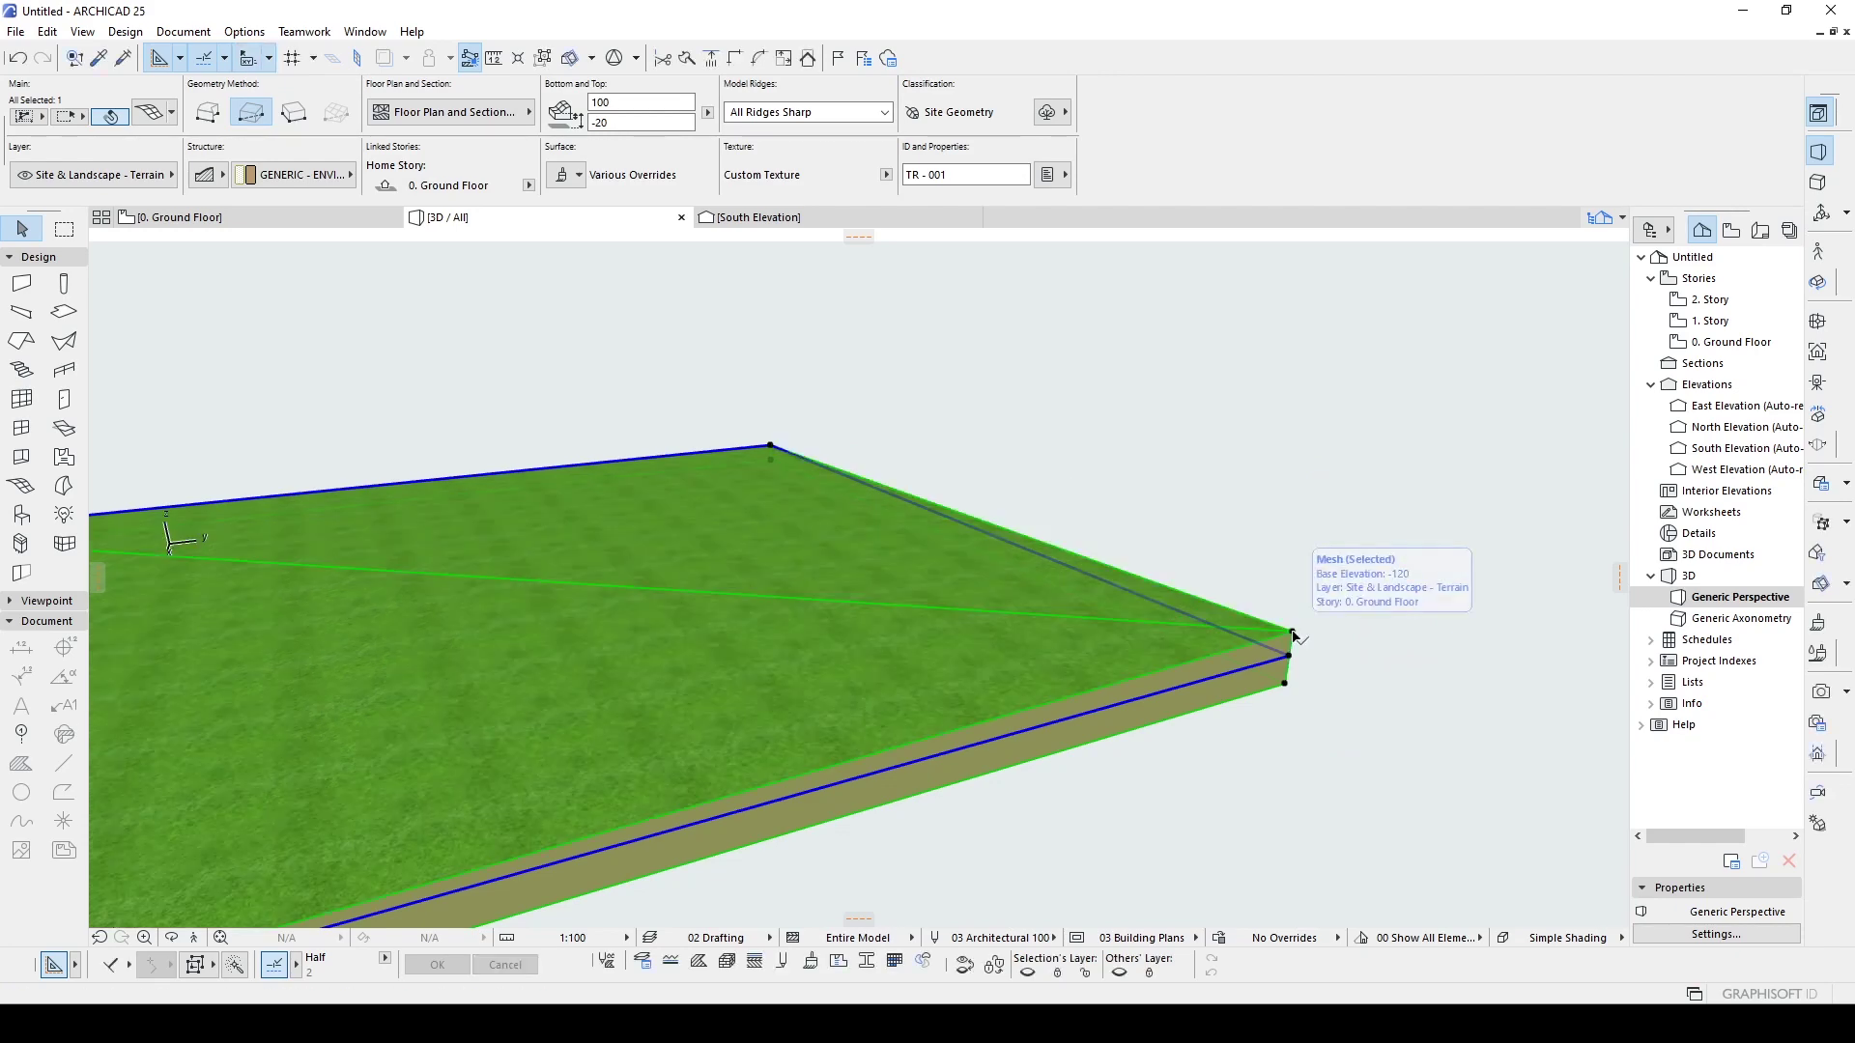
- Undo the corner elevation so the terrain is a flat slab again
left_click(1359, 679)
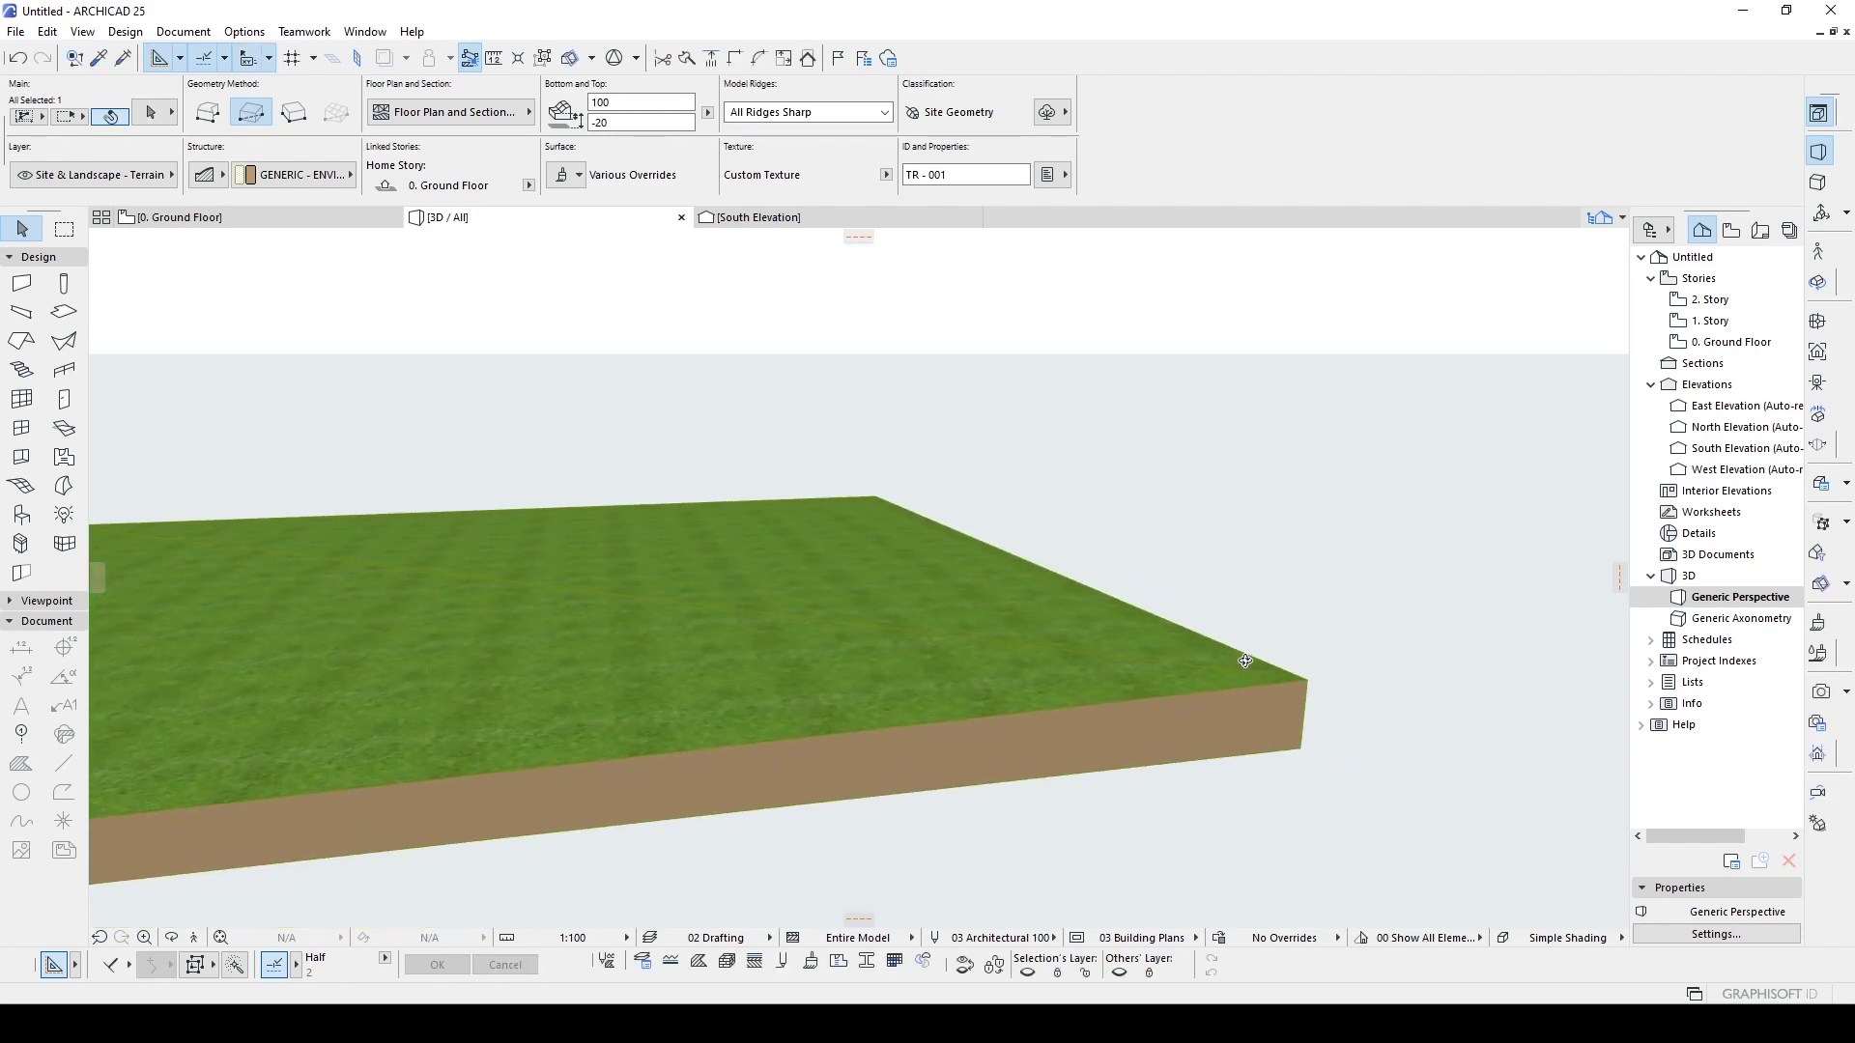
scroll(1316, 723, "up", 4)
left_click(1295, 706)
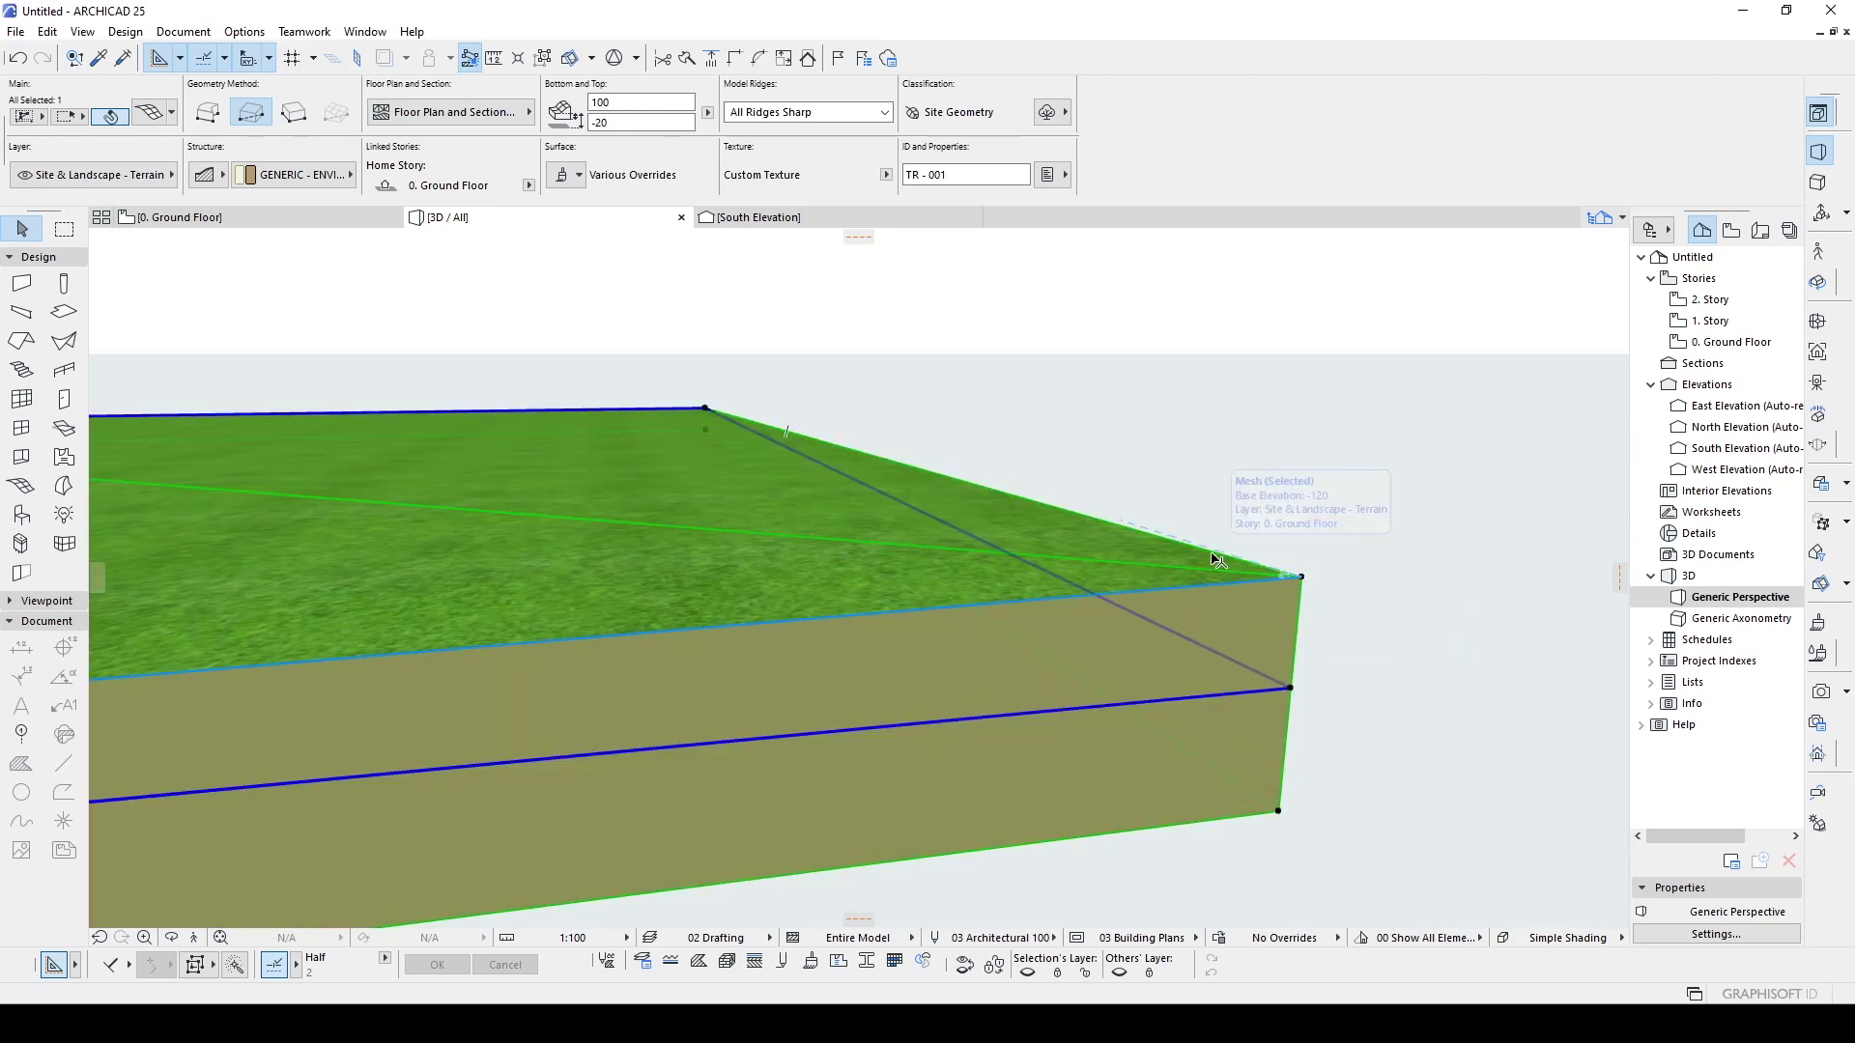
key("ctrl+z")
key("ctrl+z")
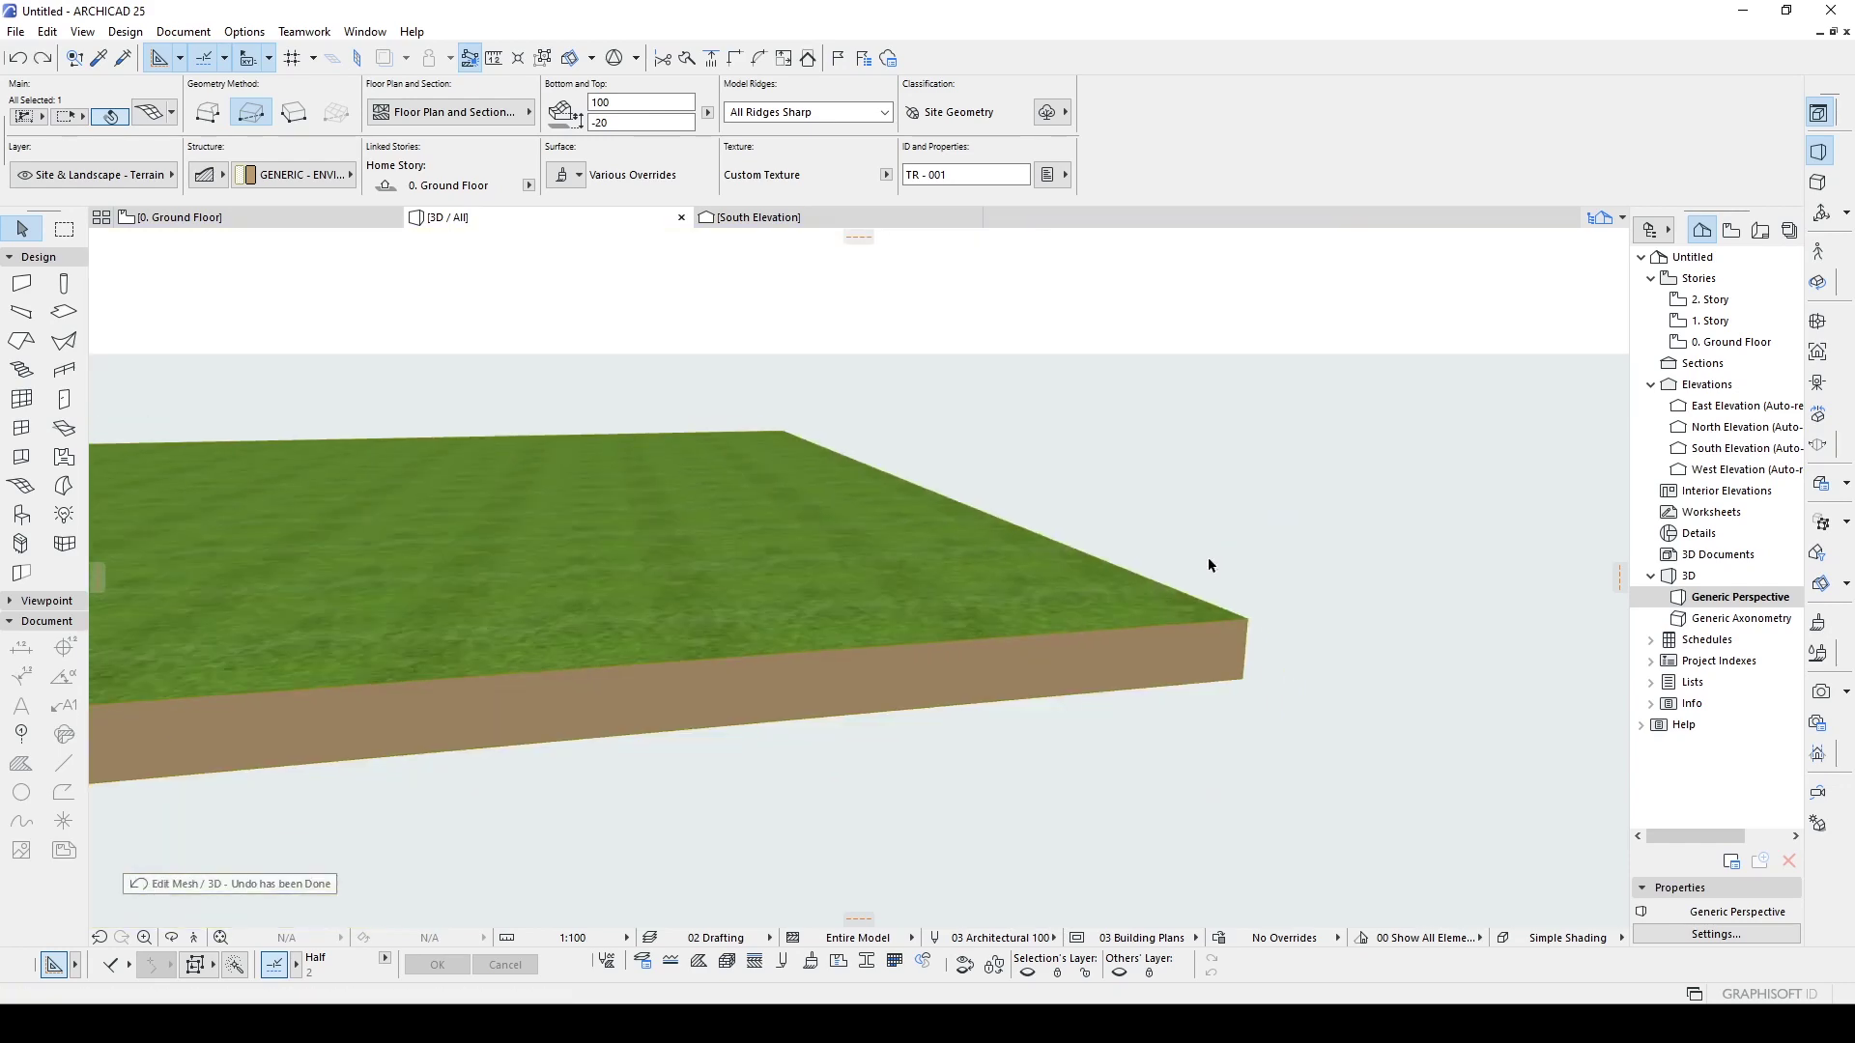
left_click(179, 217)
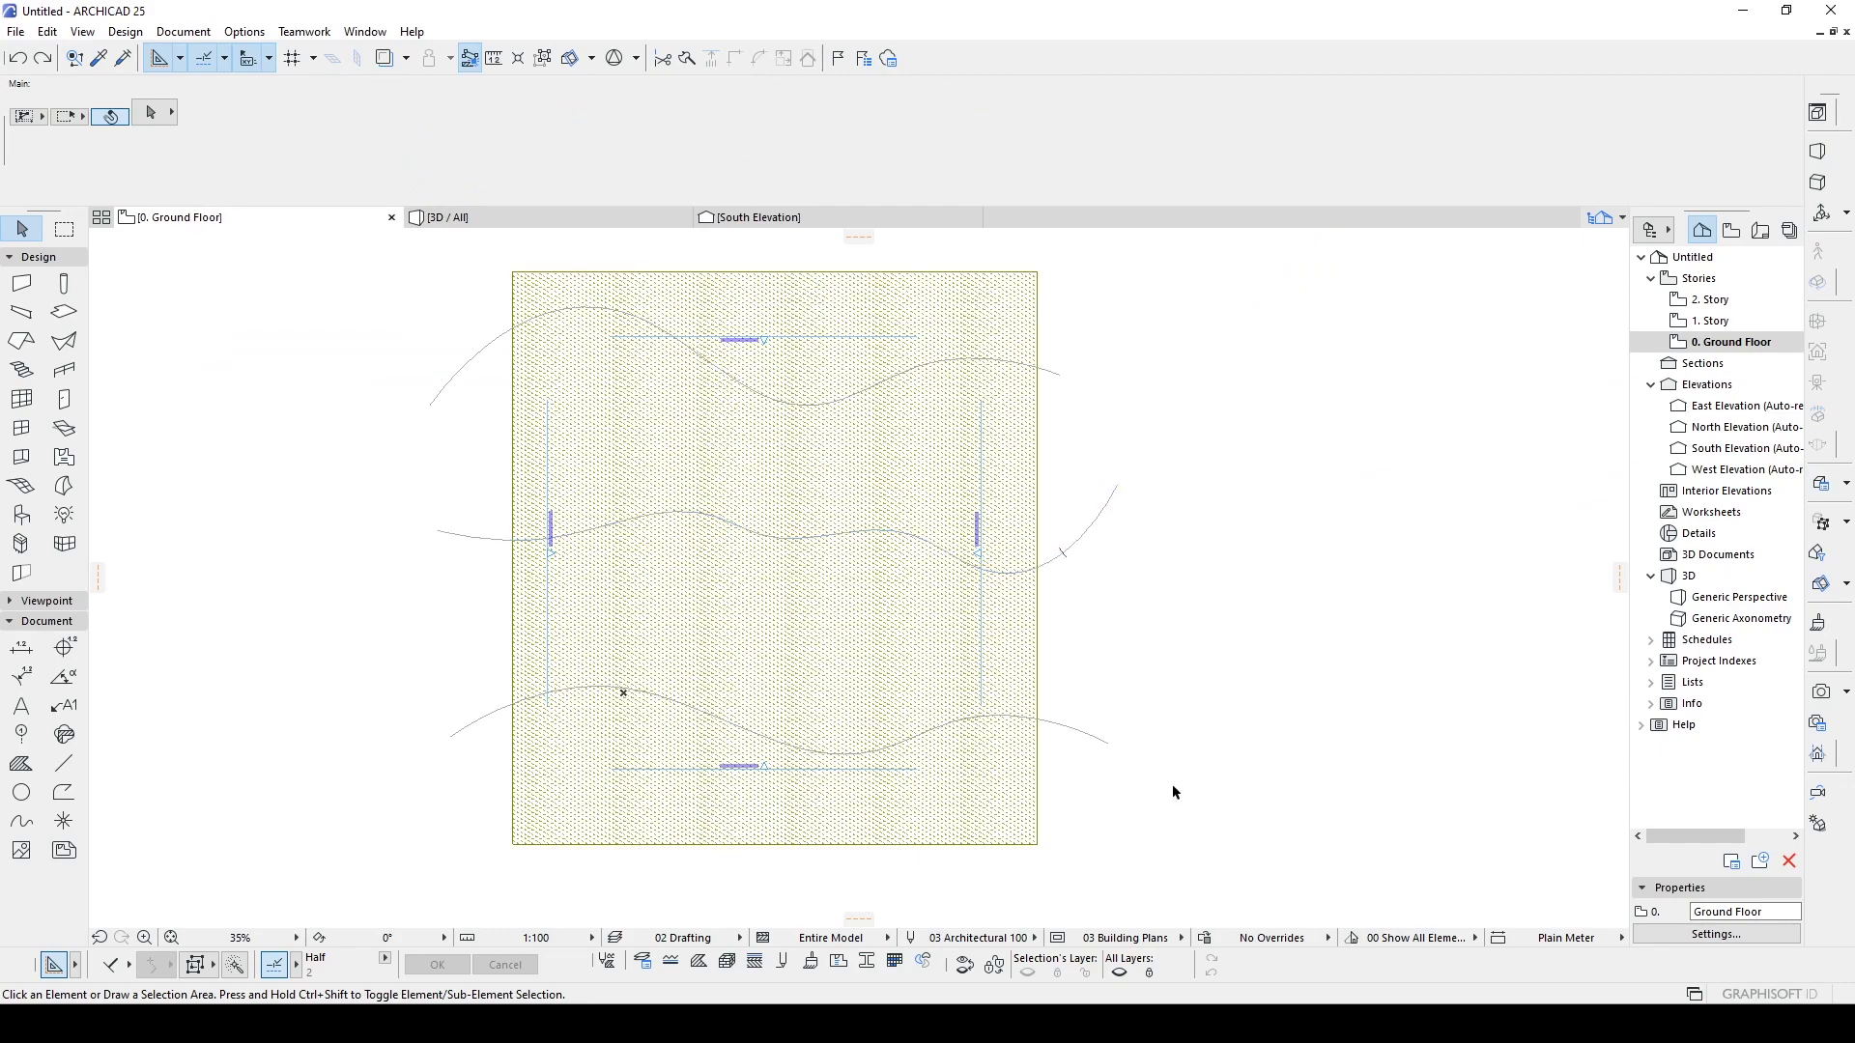
- Frame the mesh and its contour splines in the ground floor plan and select the mesh
scroll(1123, 781, "up", 2)
middle_click_drag(182, 677, 510, 679)
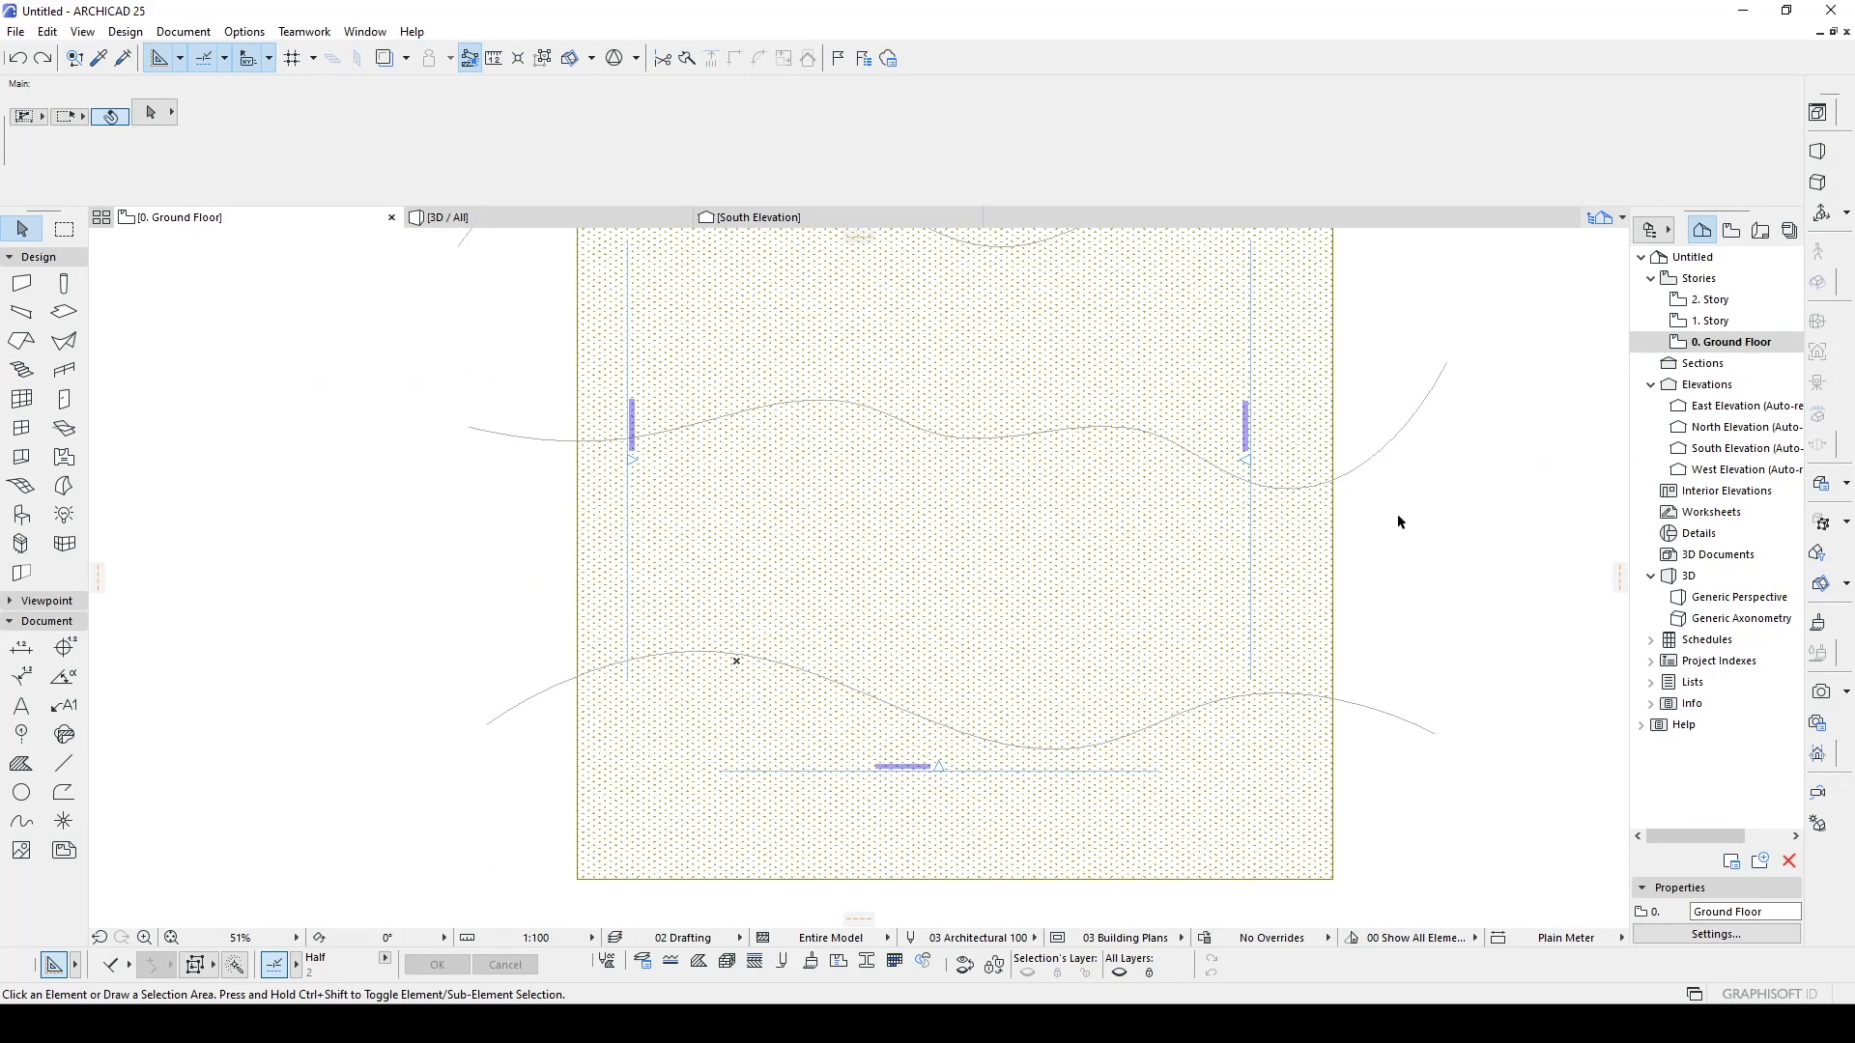
middle_click_drag(1385, 548, 1297, 734)
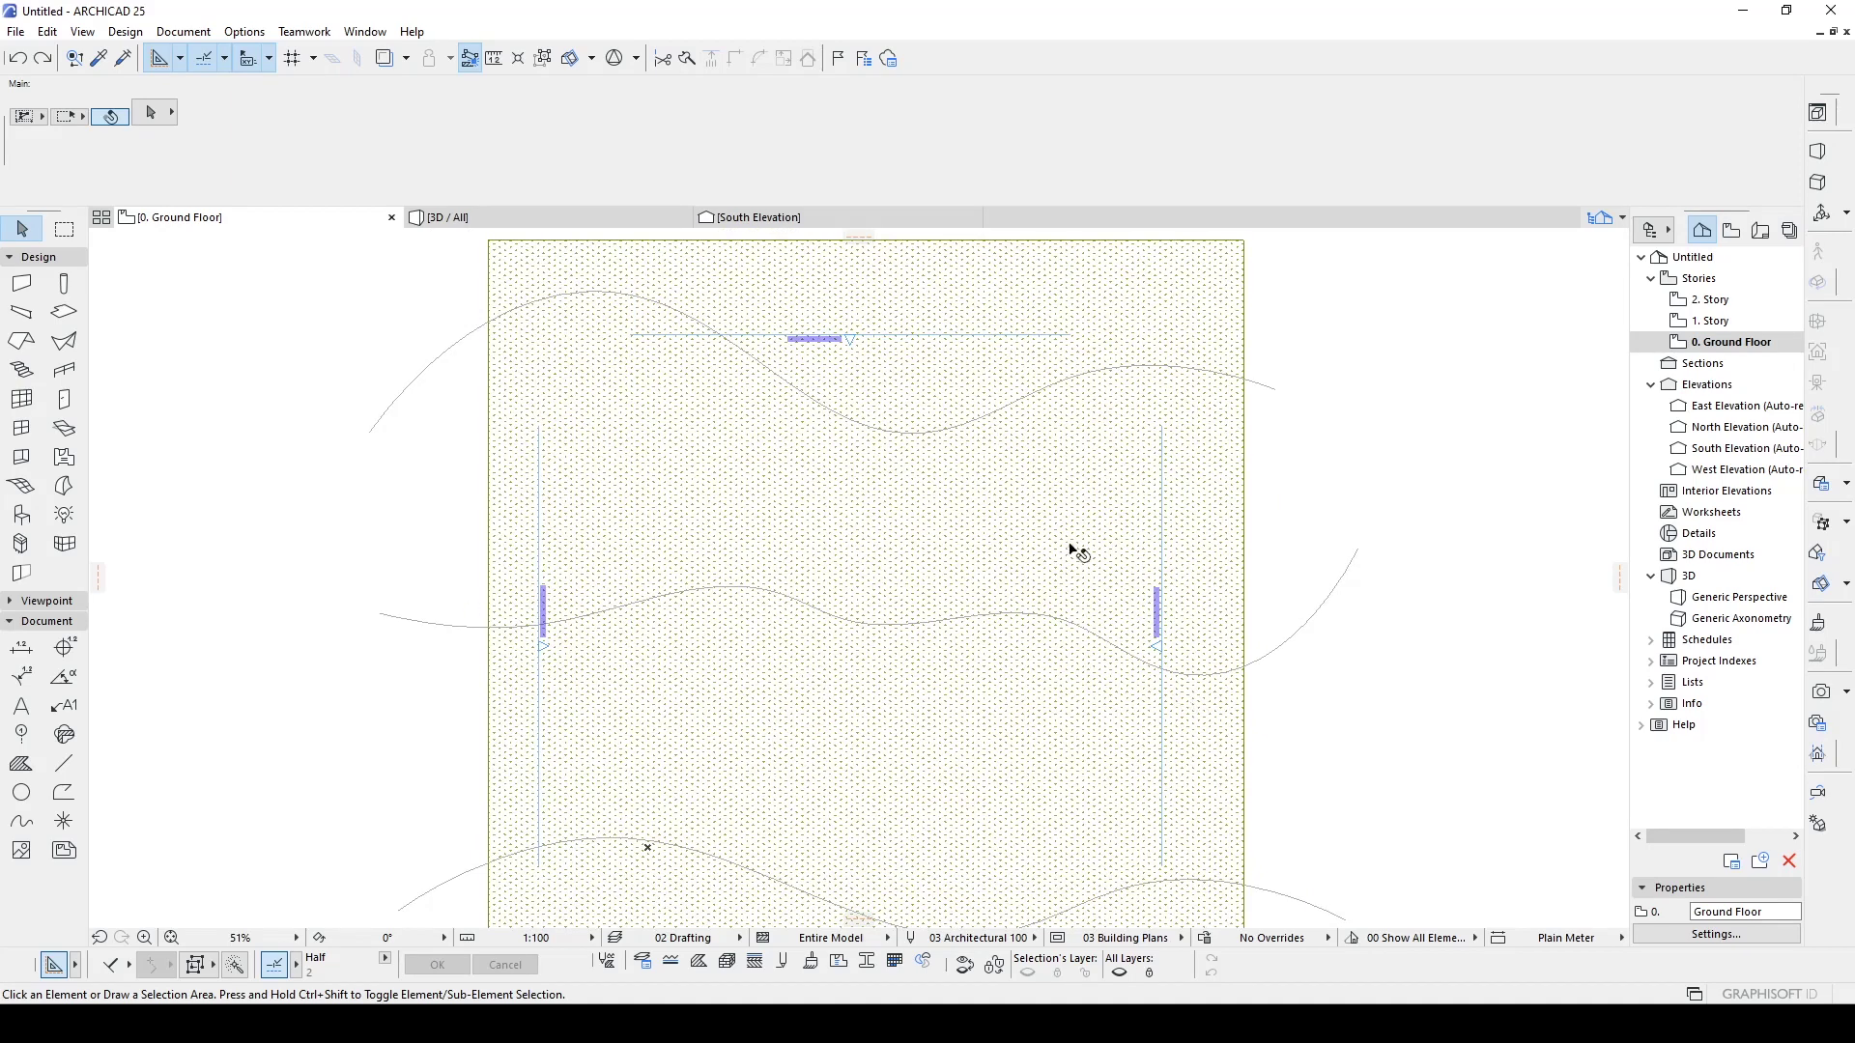
scroll(1120, 484, "down", 1)
middle_click_drag(618, 398, 563, 543)
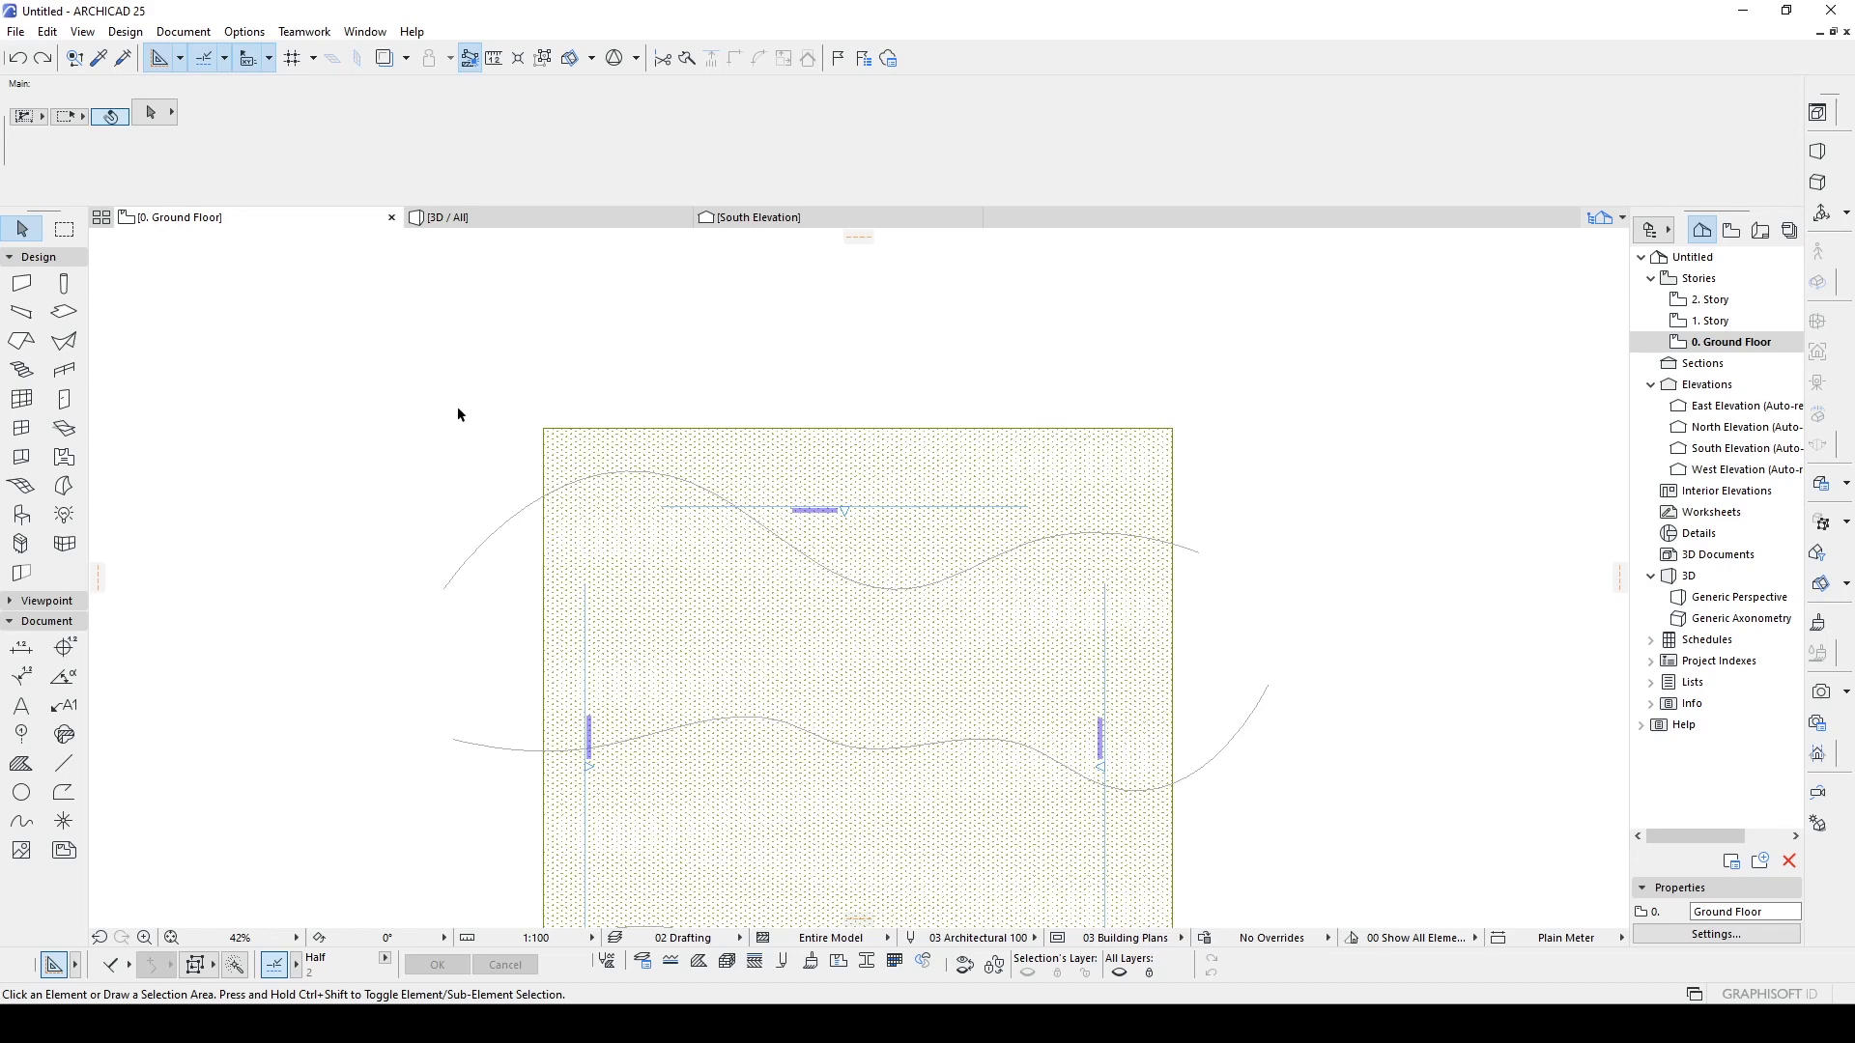
scroll(754, 558, "down", 1)
scroll(821, 627, "down", 2)
scroll(898, 710, "up", 3)
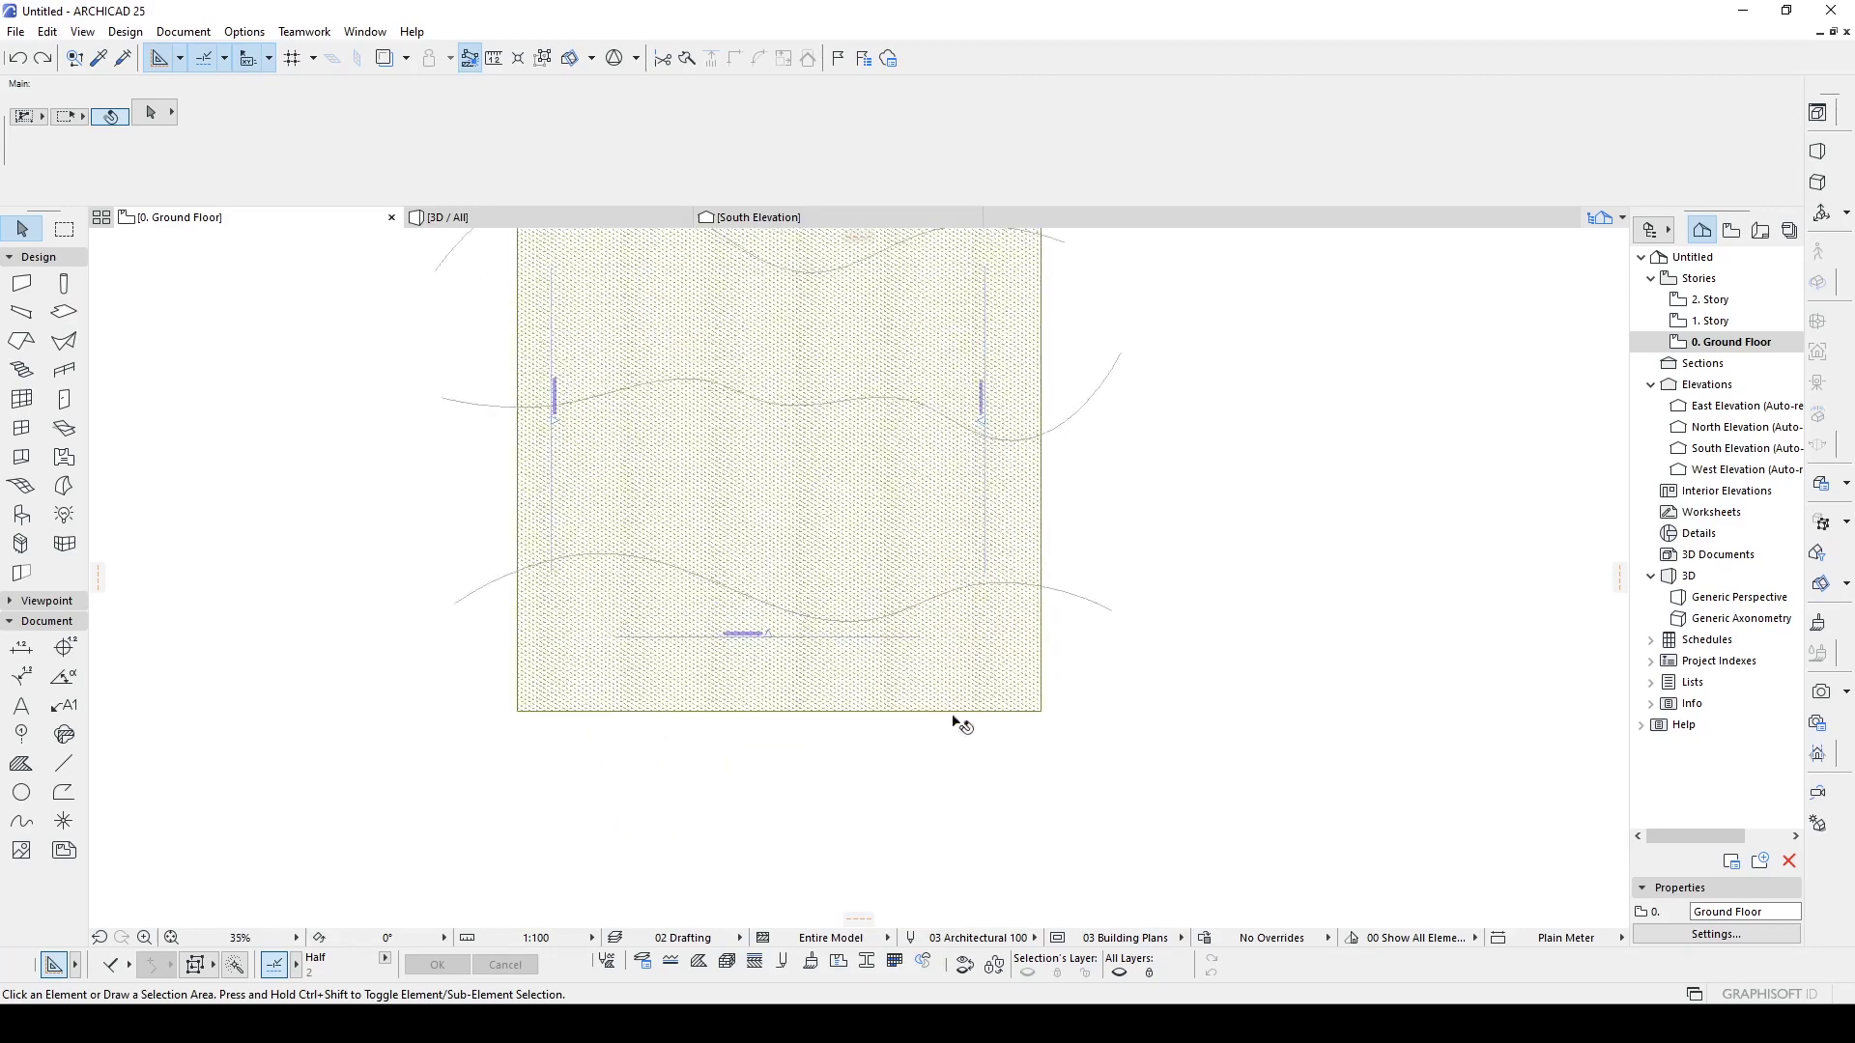
scroll(1010, 720, "up", 2)
scroll(216, 692, "down", 1)
scroll(386, 734, "down", 2)
left_click(559, 577)
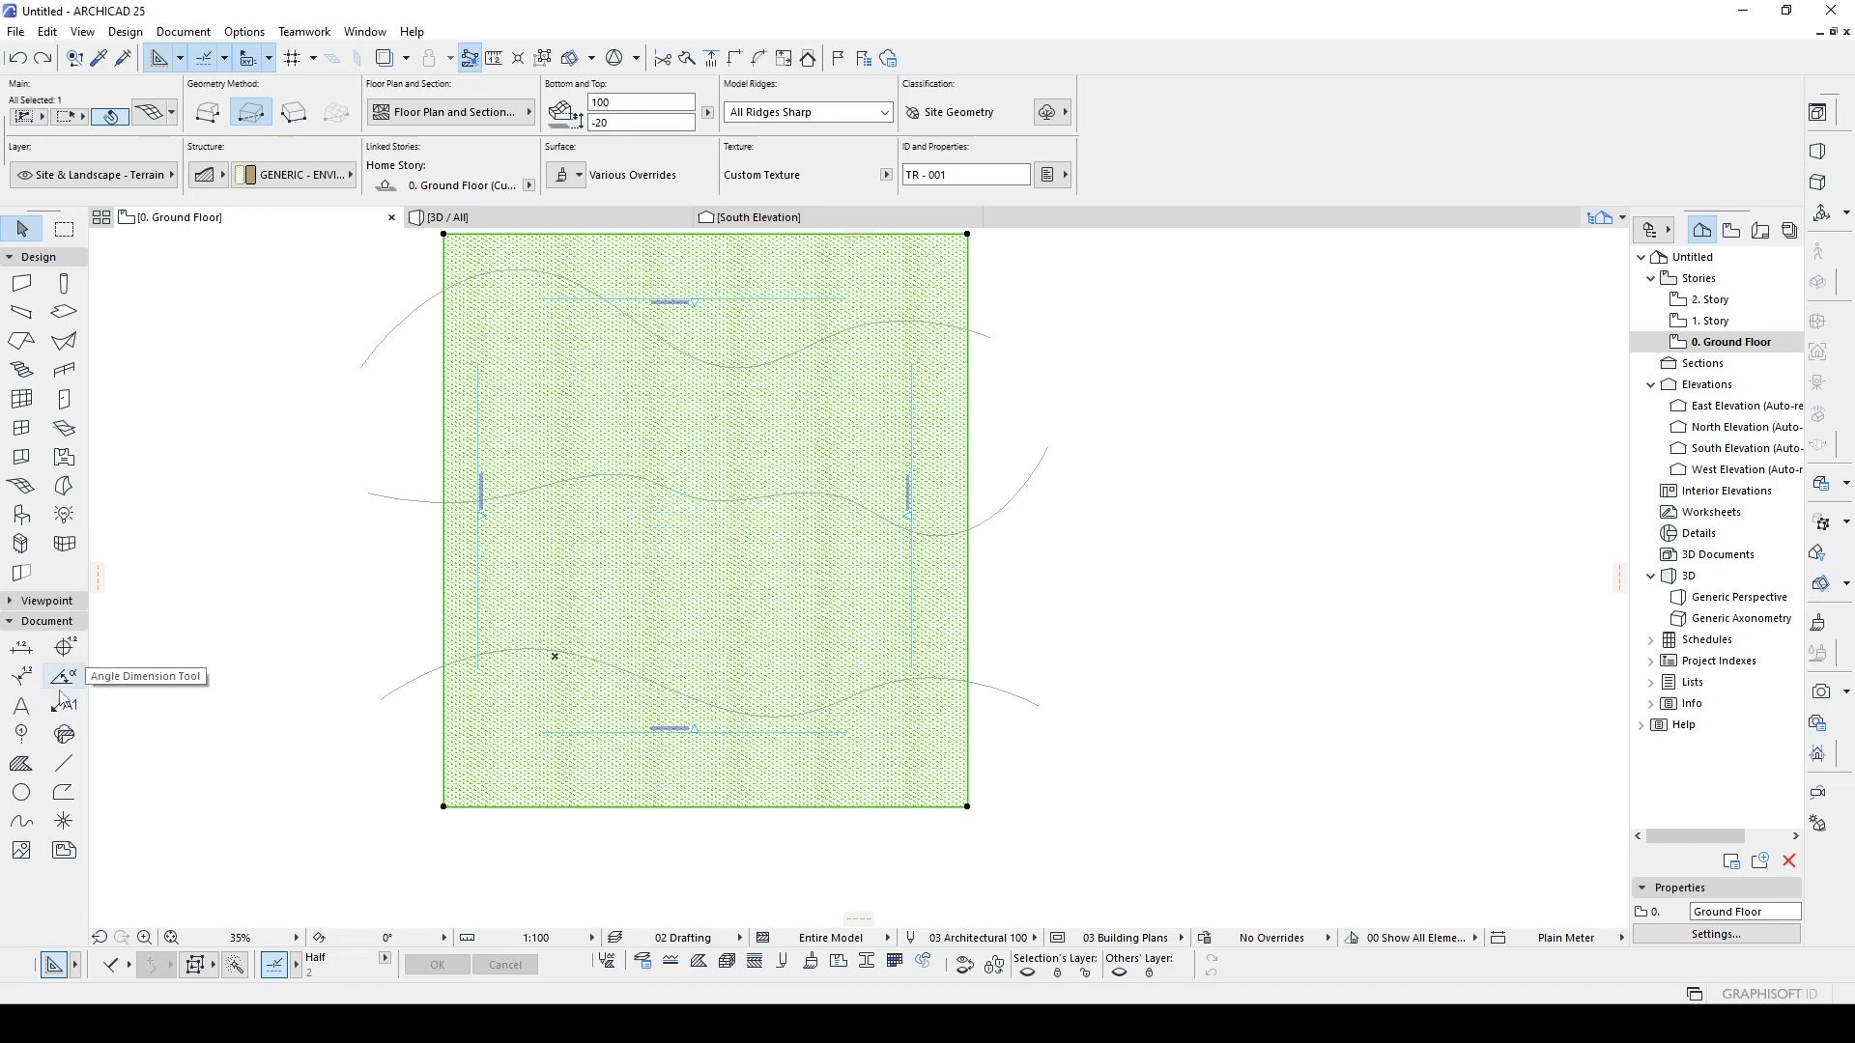
- Add mesh points along the lower contour spline, fitting to user ridges
left_click(29, 489)
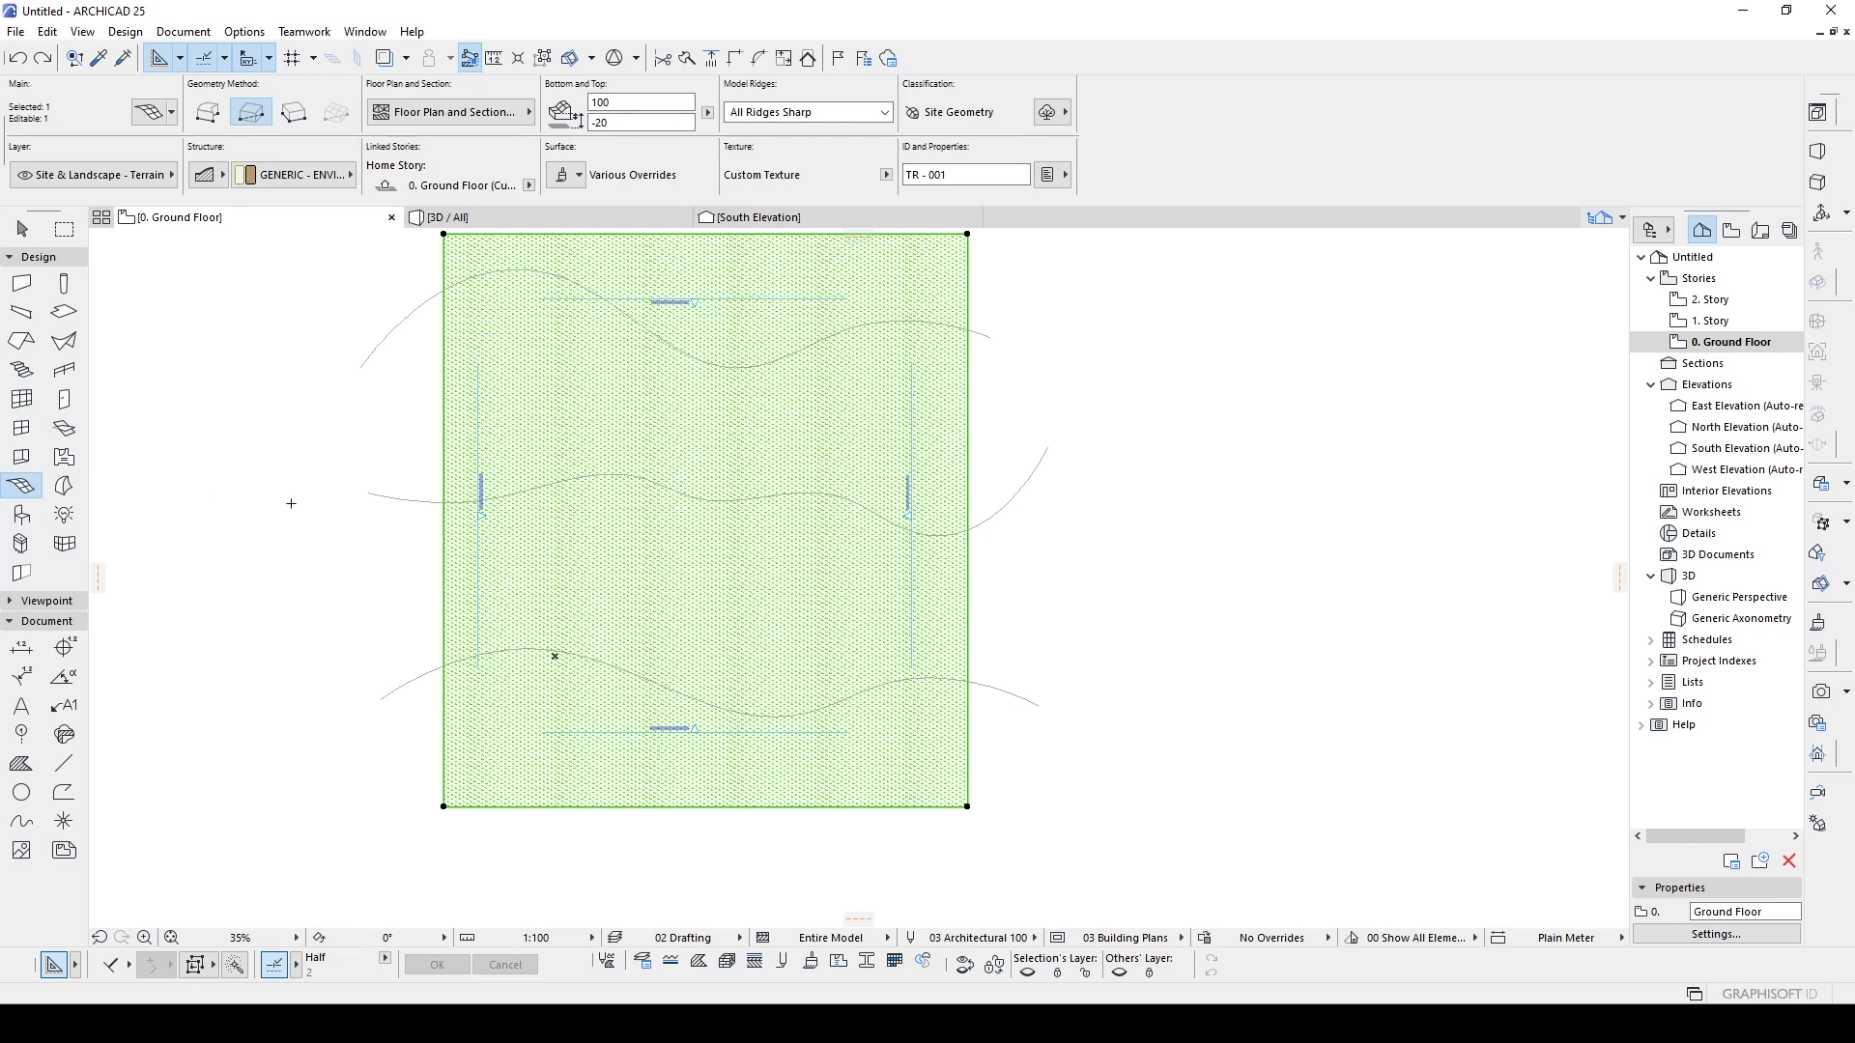
middle_click_drag(291, 503, 518, 534)
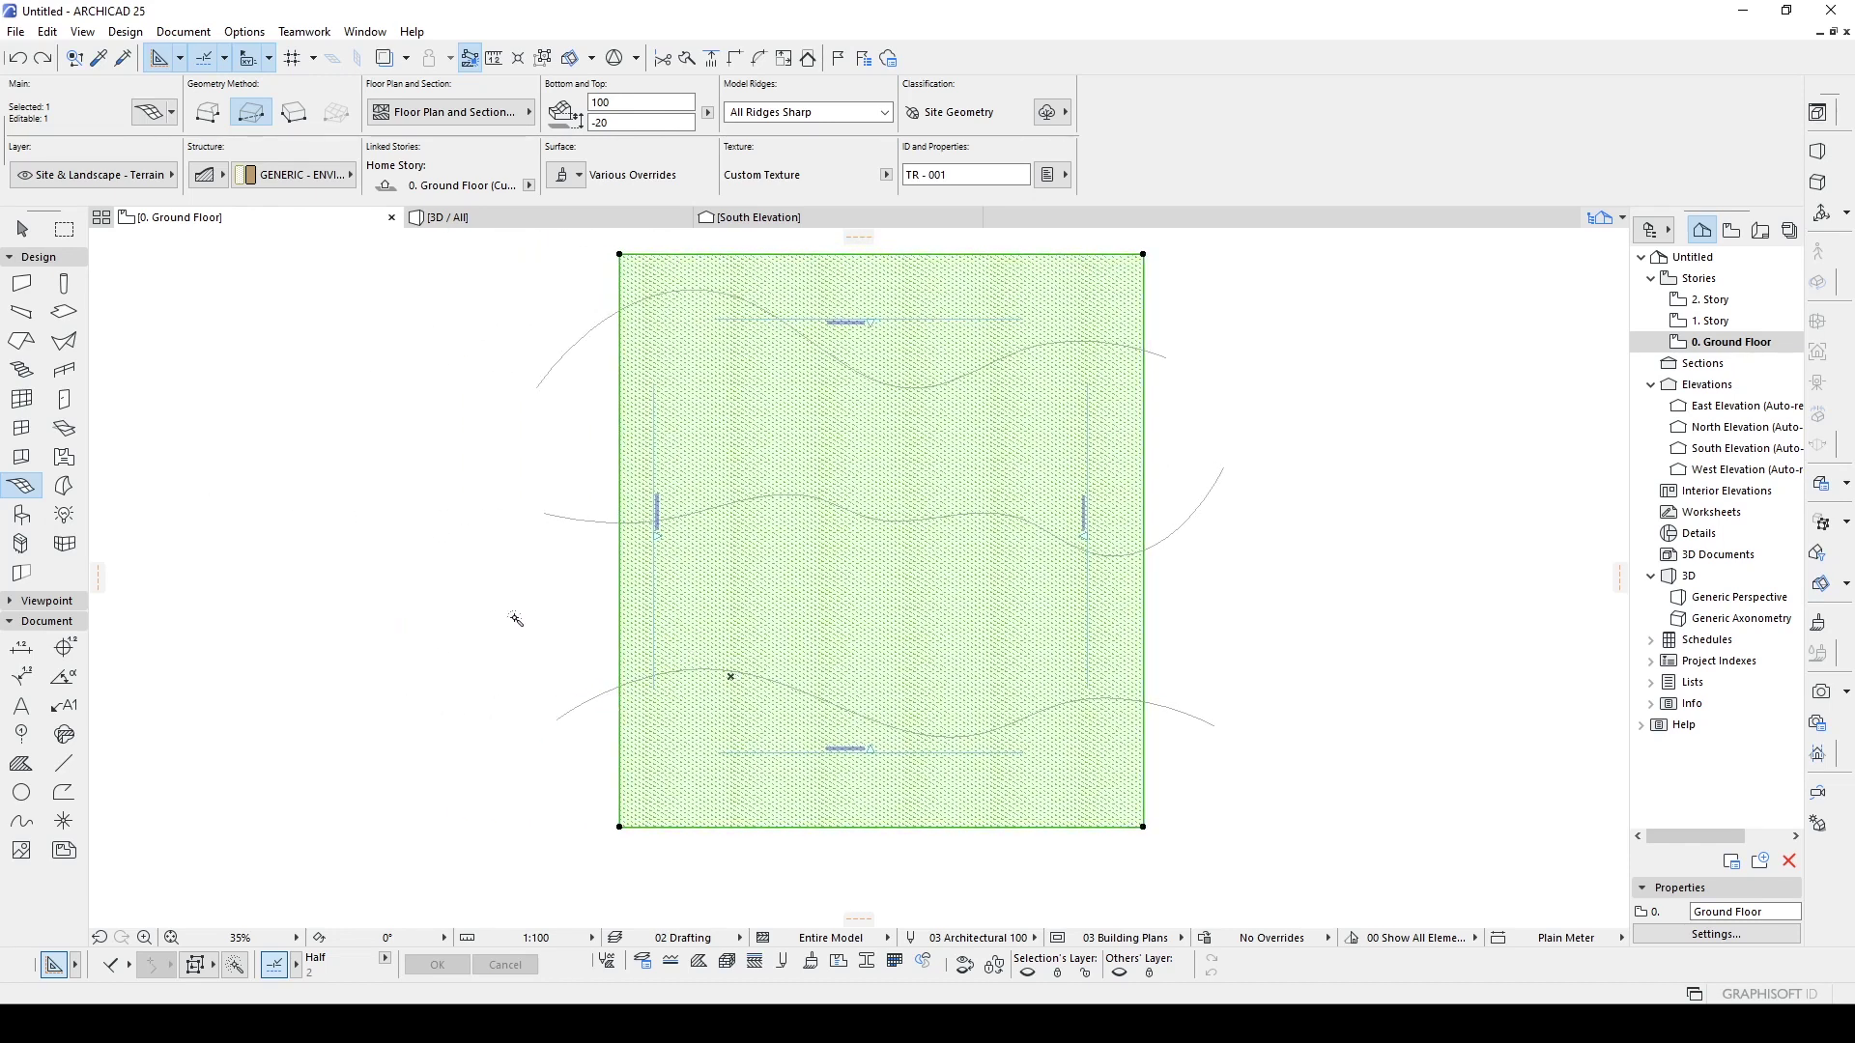
double_click(706, 682)
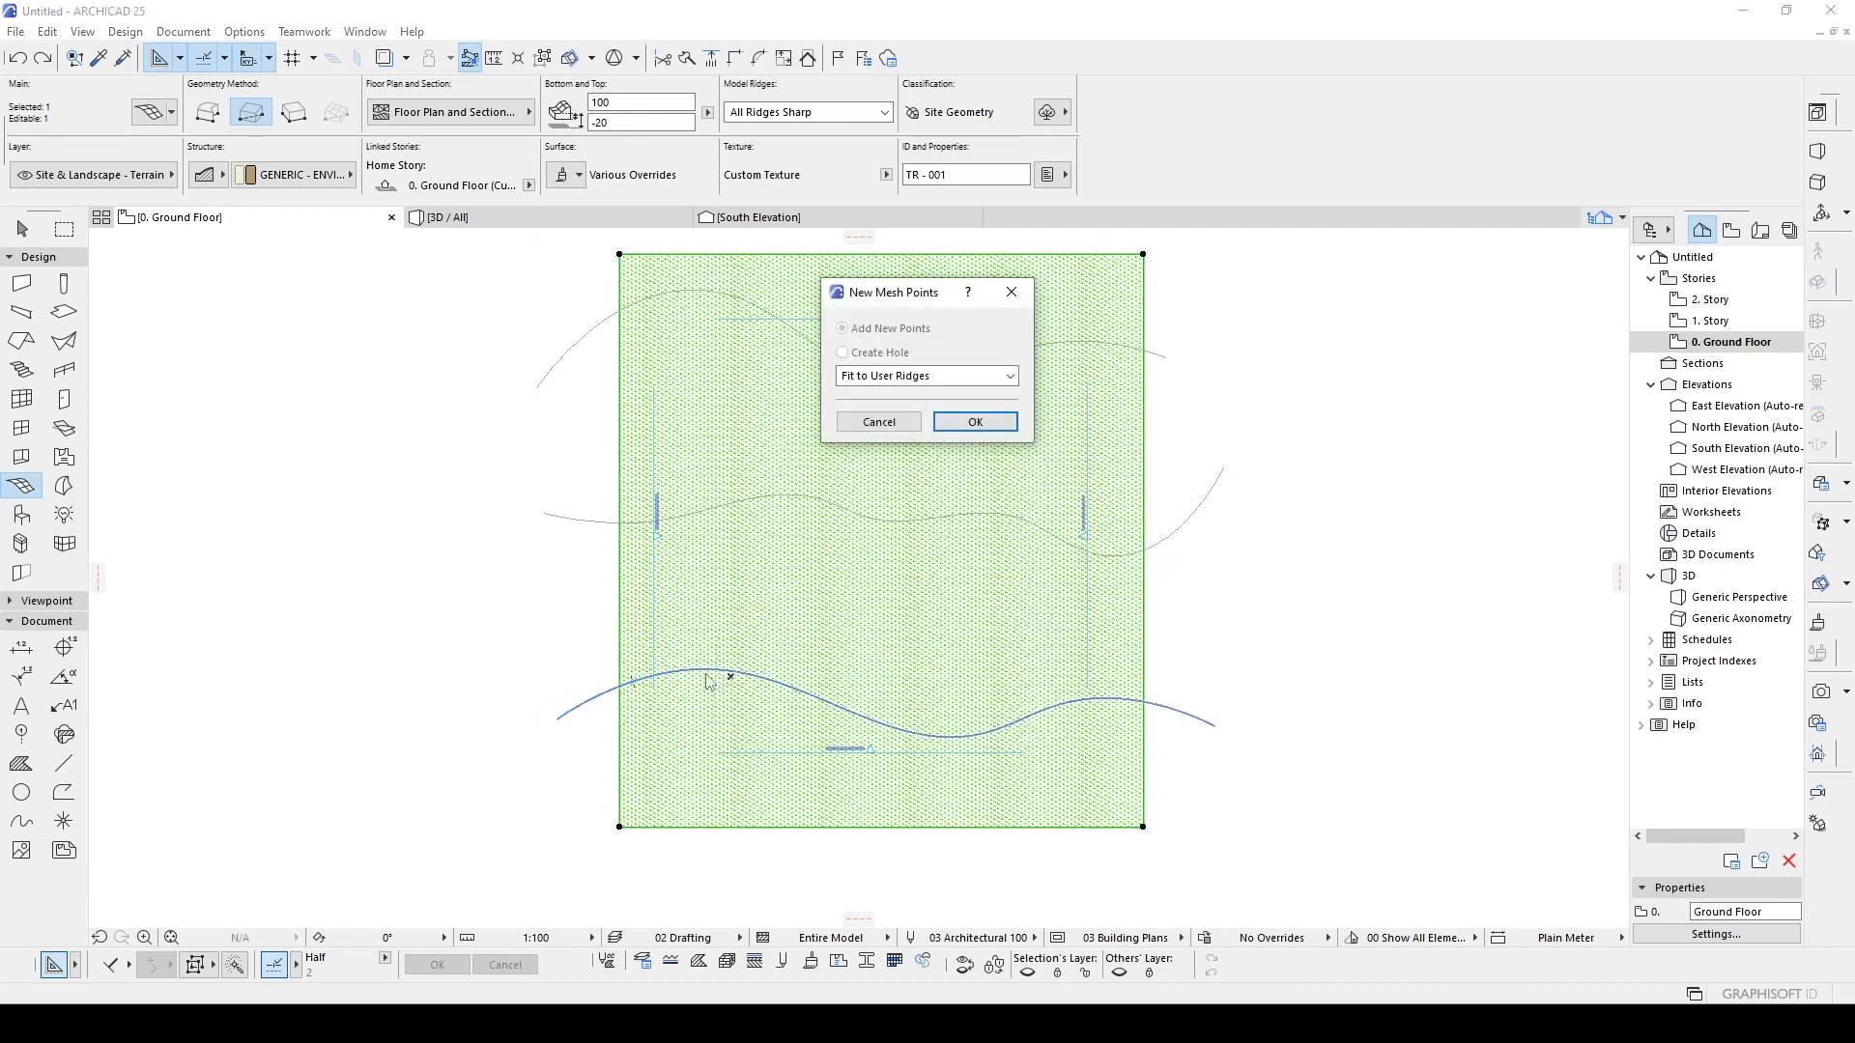
left_click(889, 375)
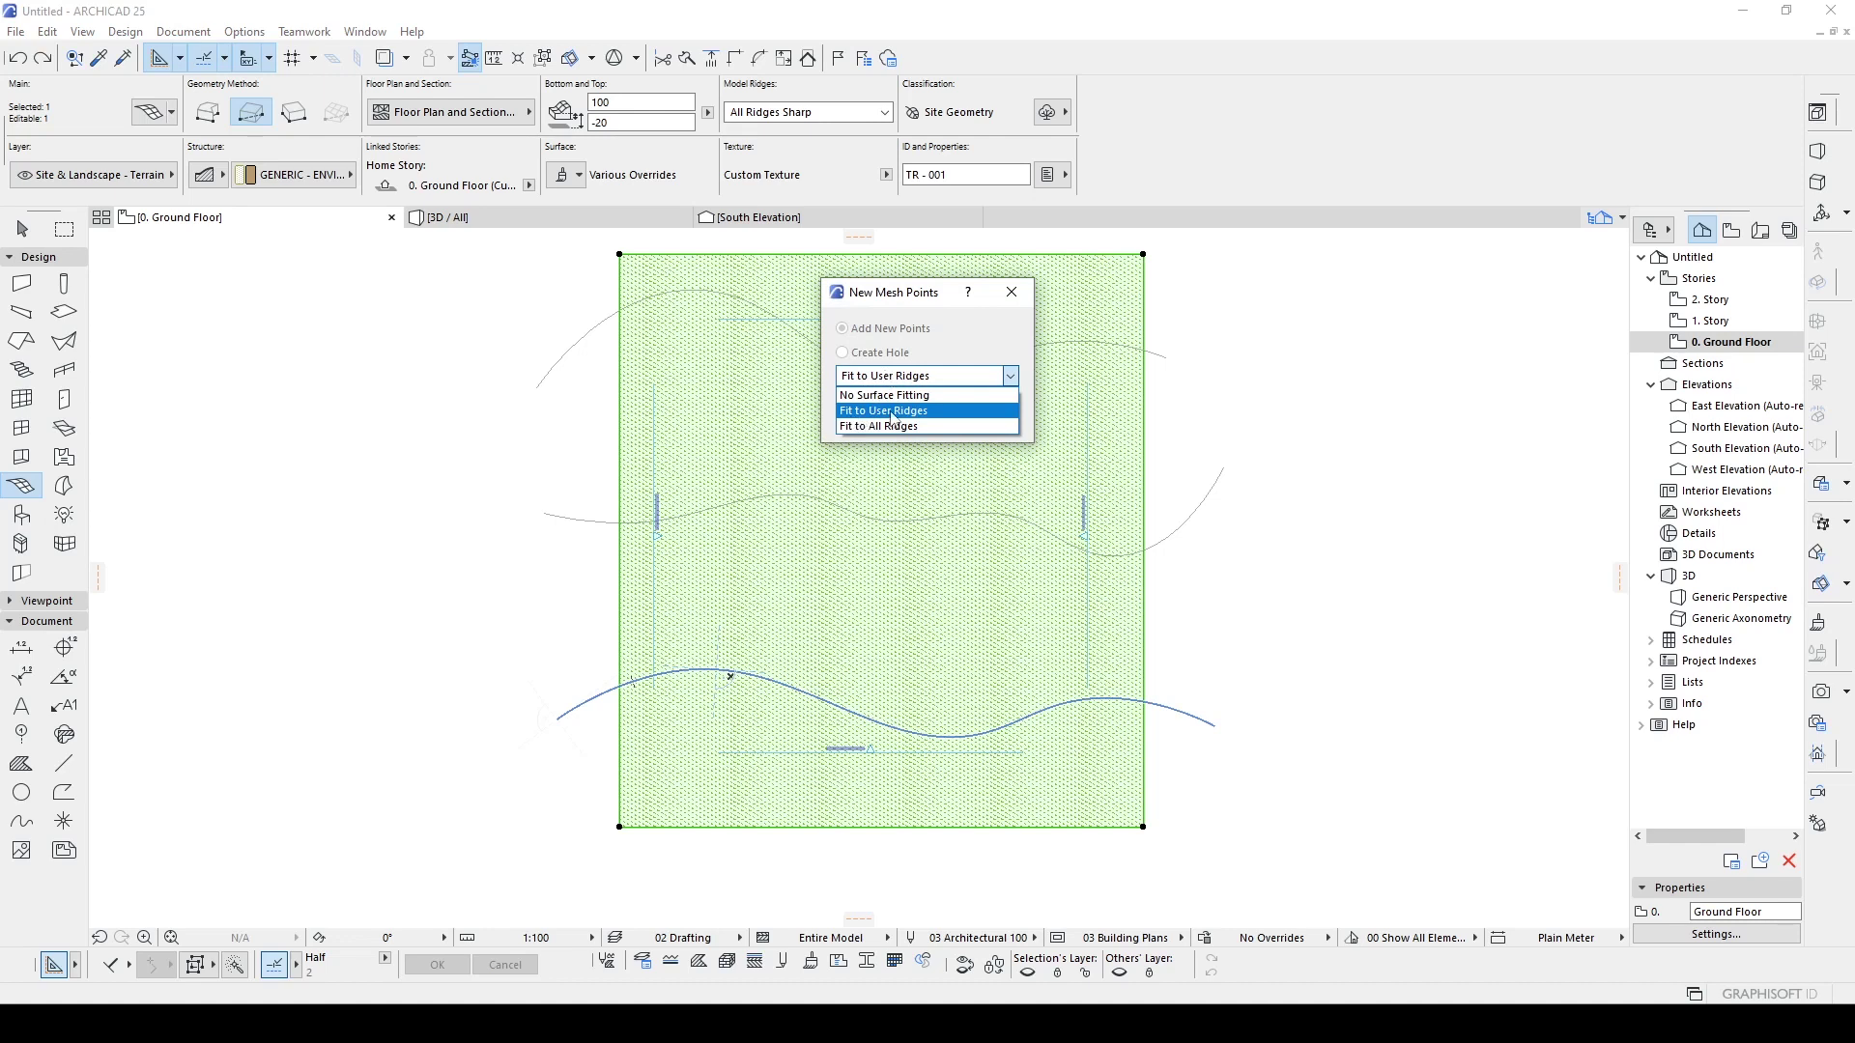
left_click(890, 414)
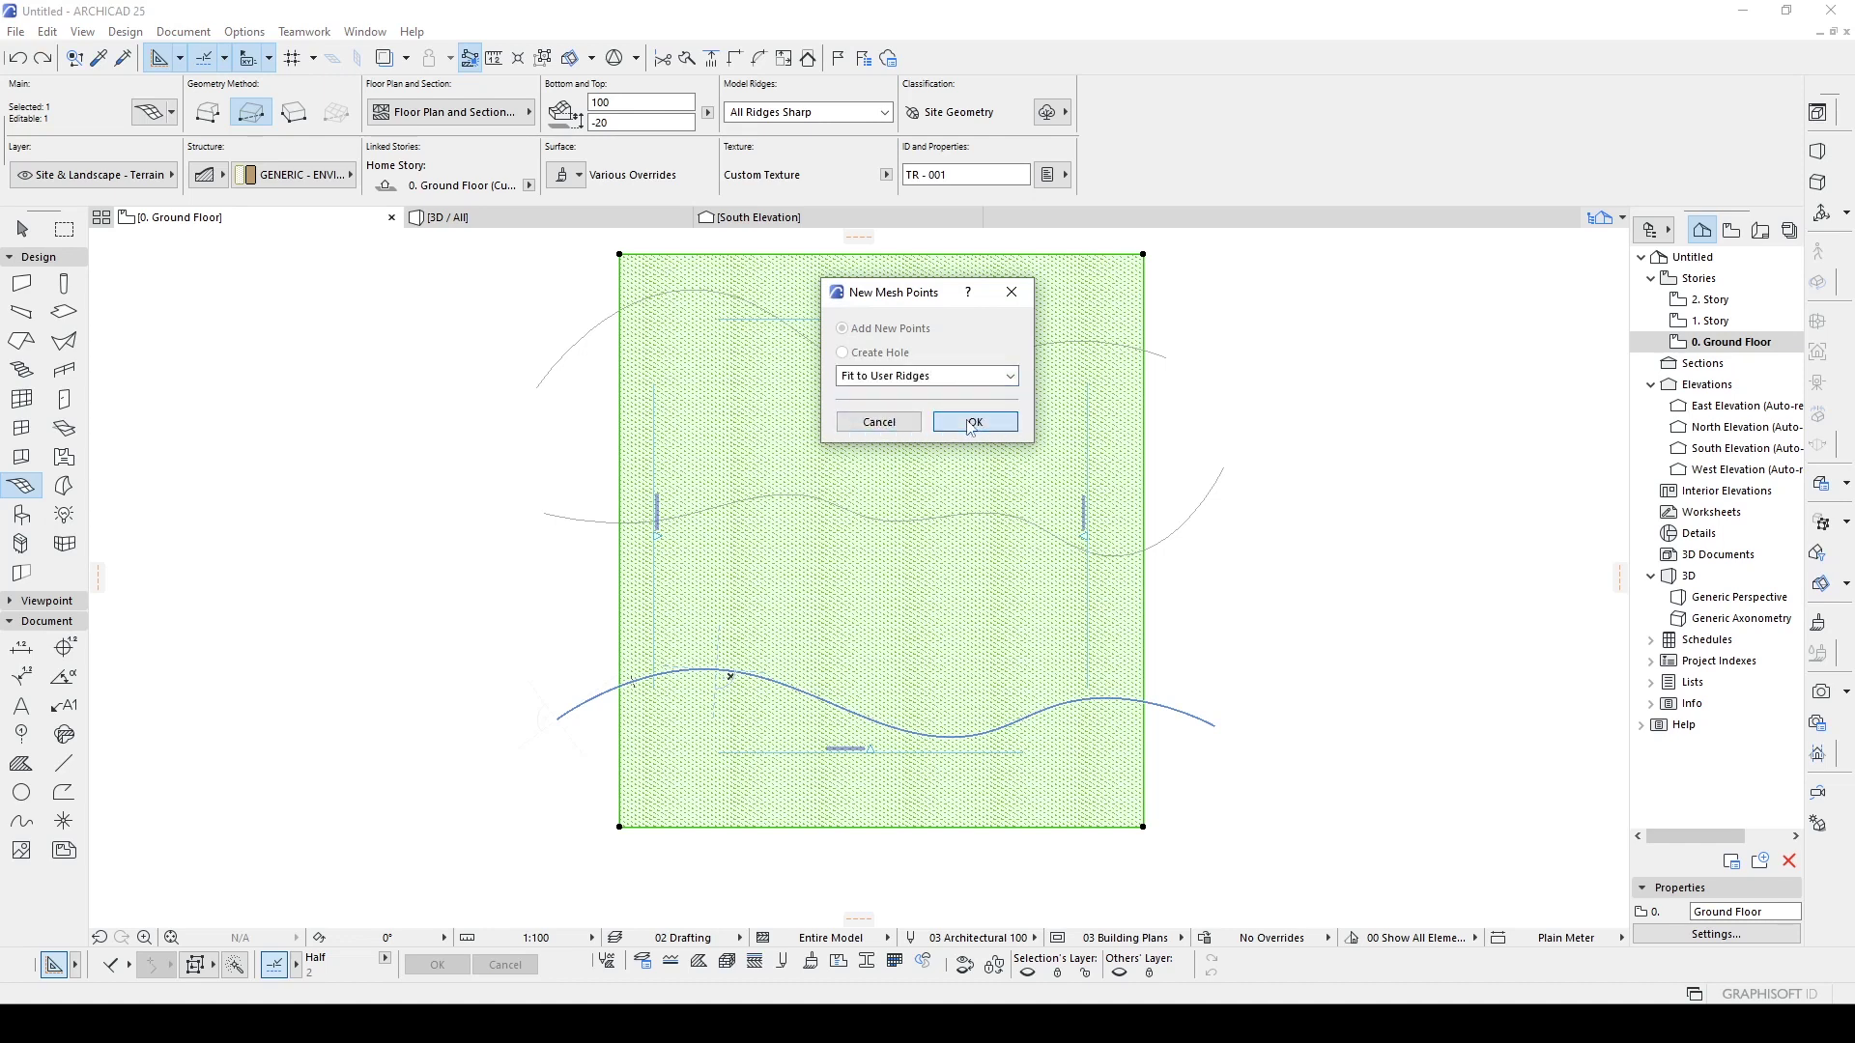
left_click(966, 419)
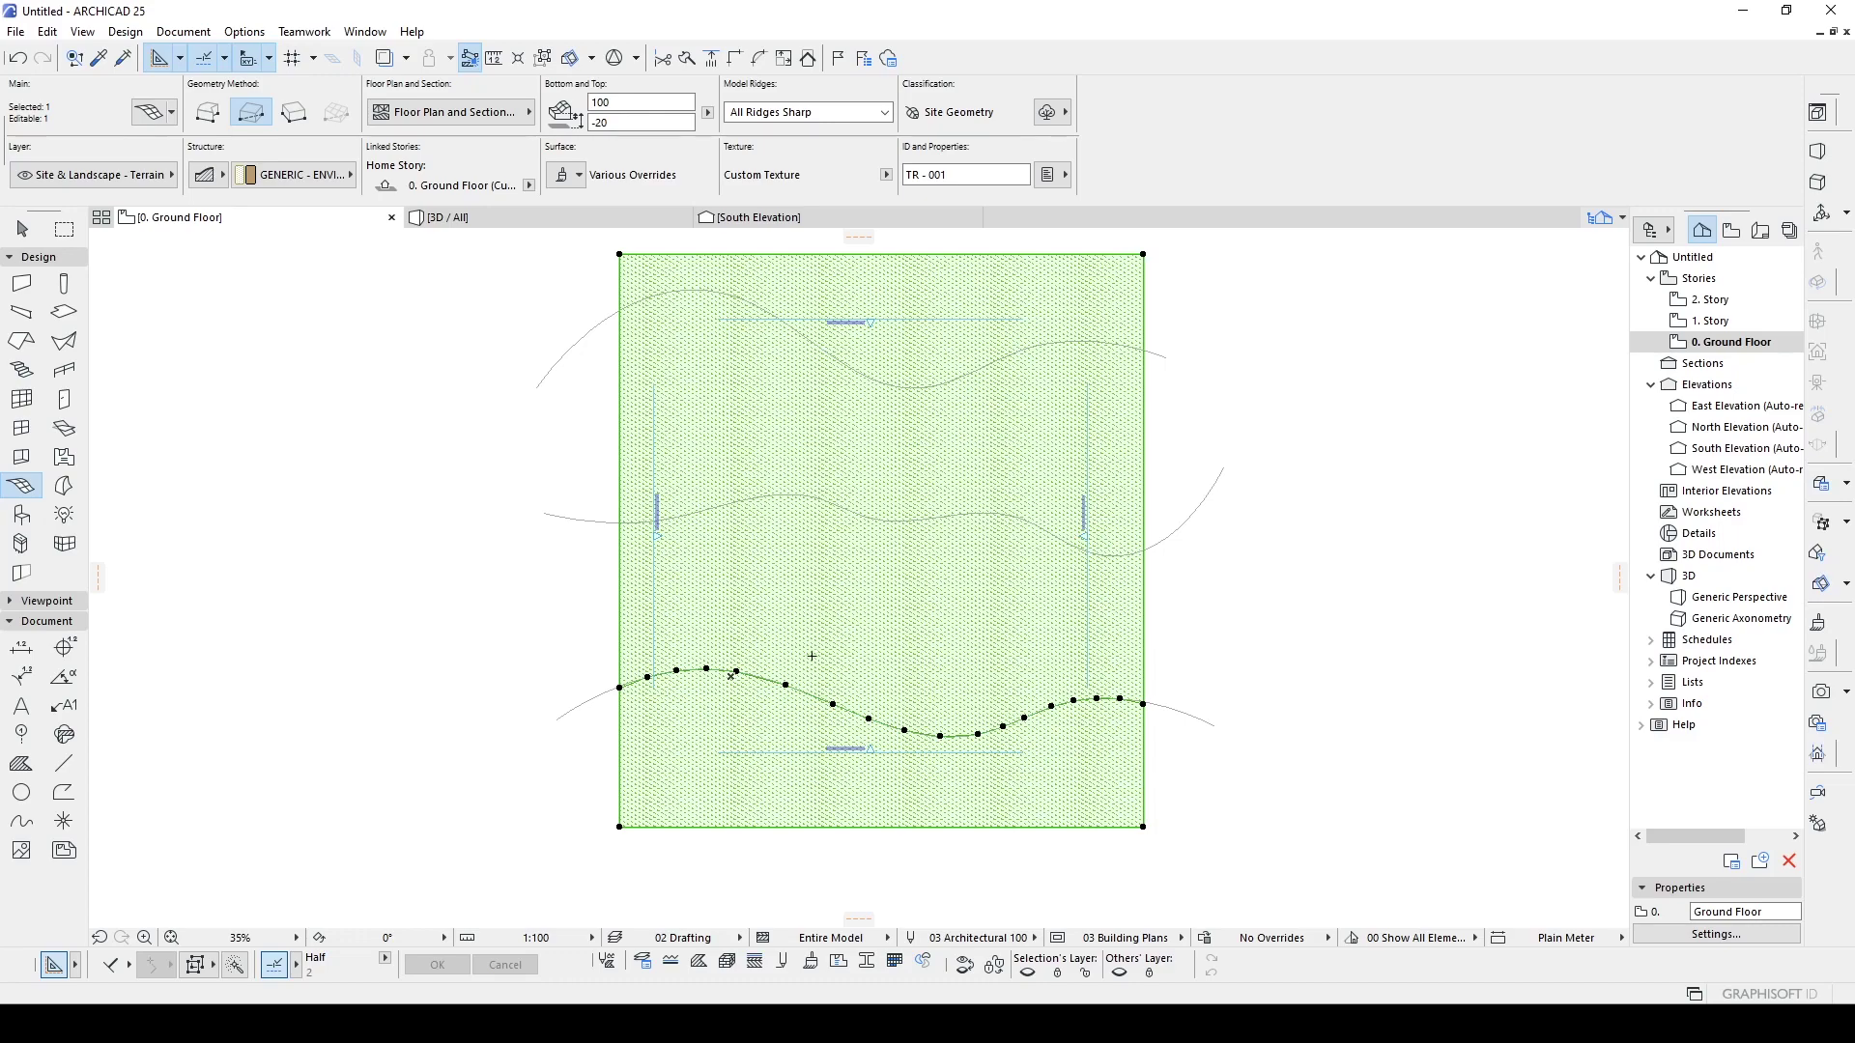
- Add mesh points along the middle and upper contour splines, then deselect the mesh
scroll(660, 682, "up", 3)
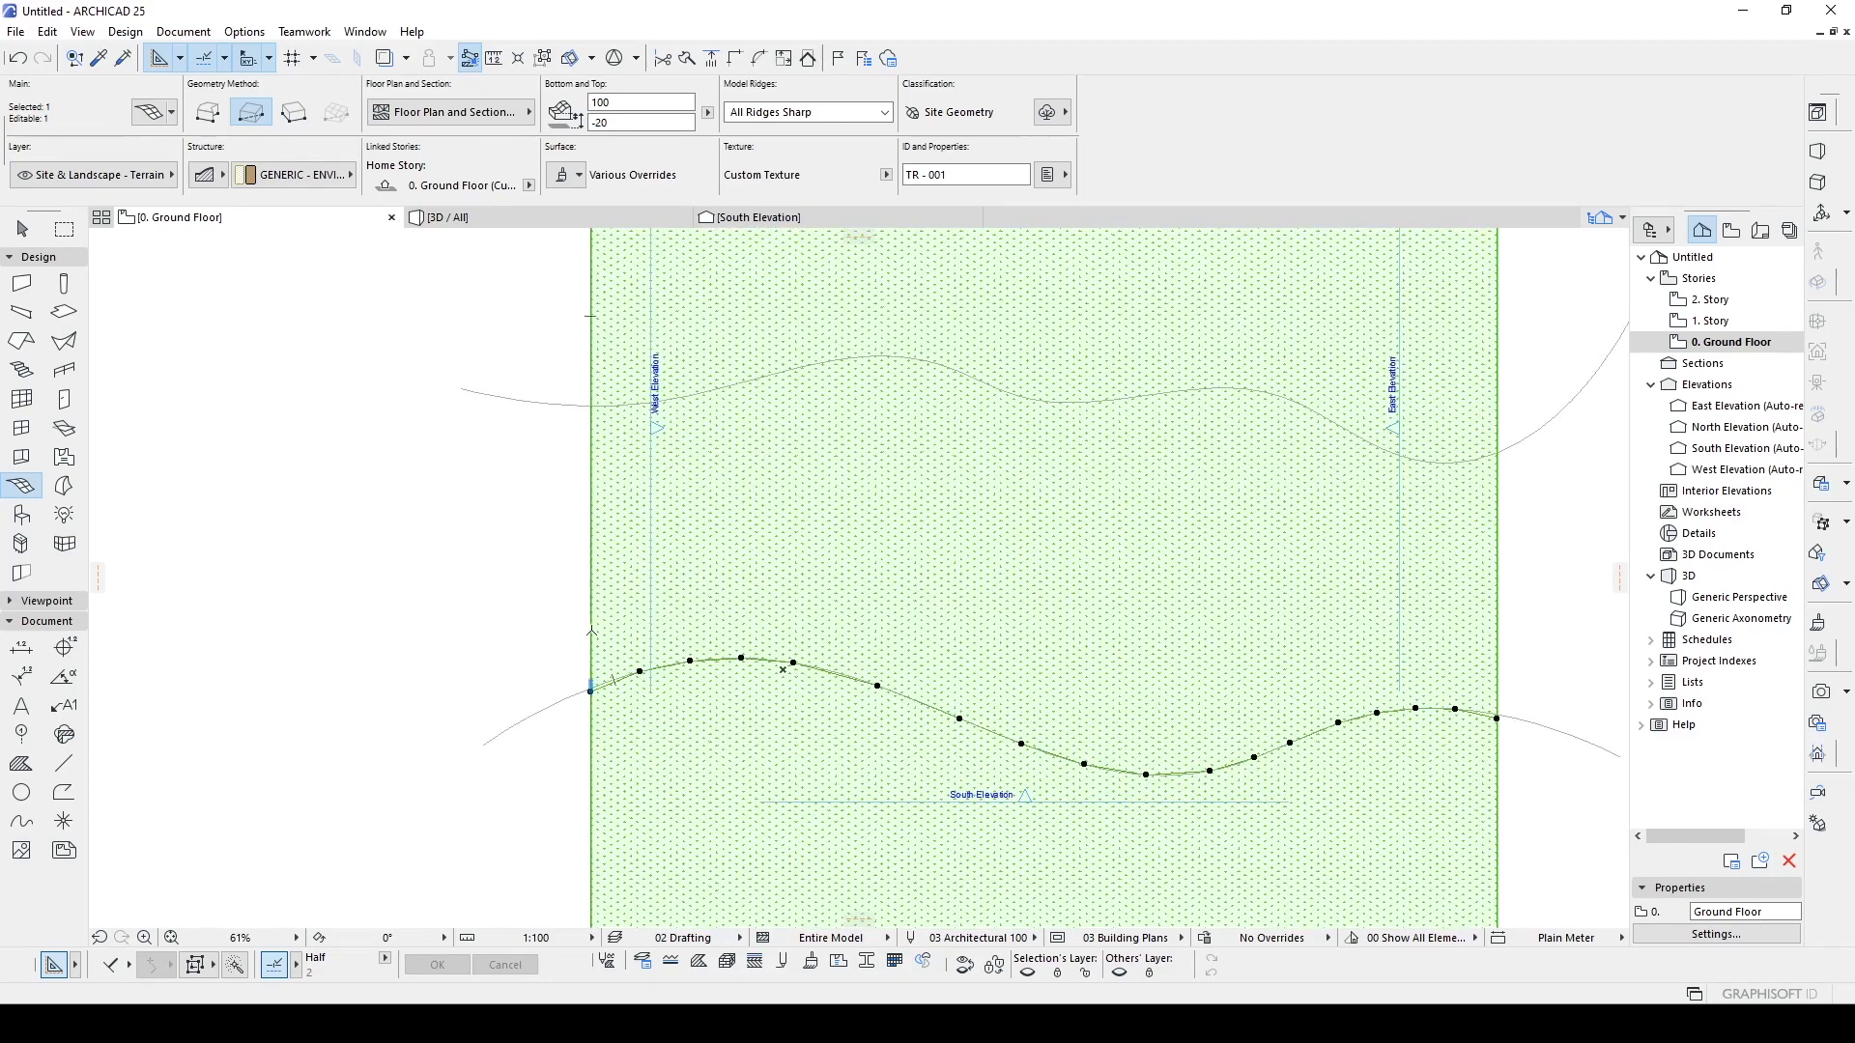
scroll(591, 632, "down", 1)
scroll(1091, 647, "down", 1)
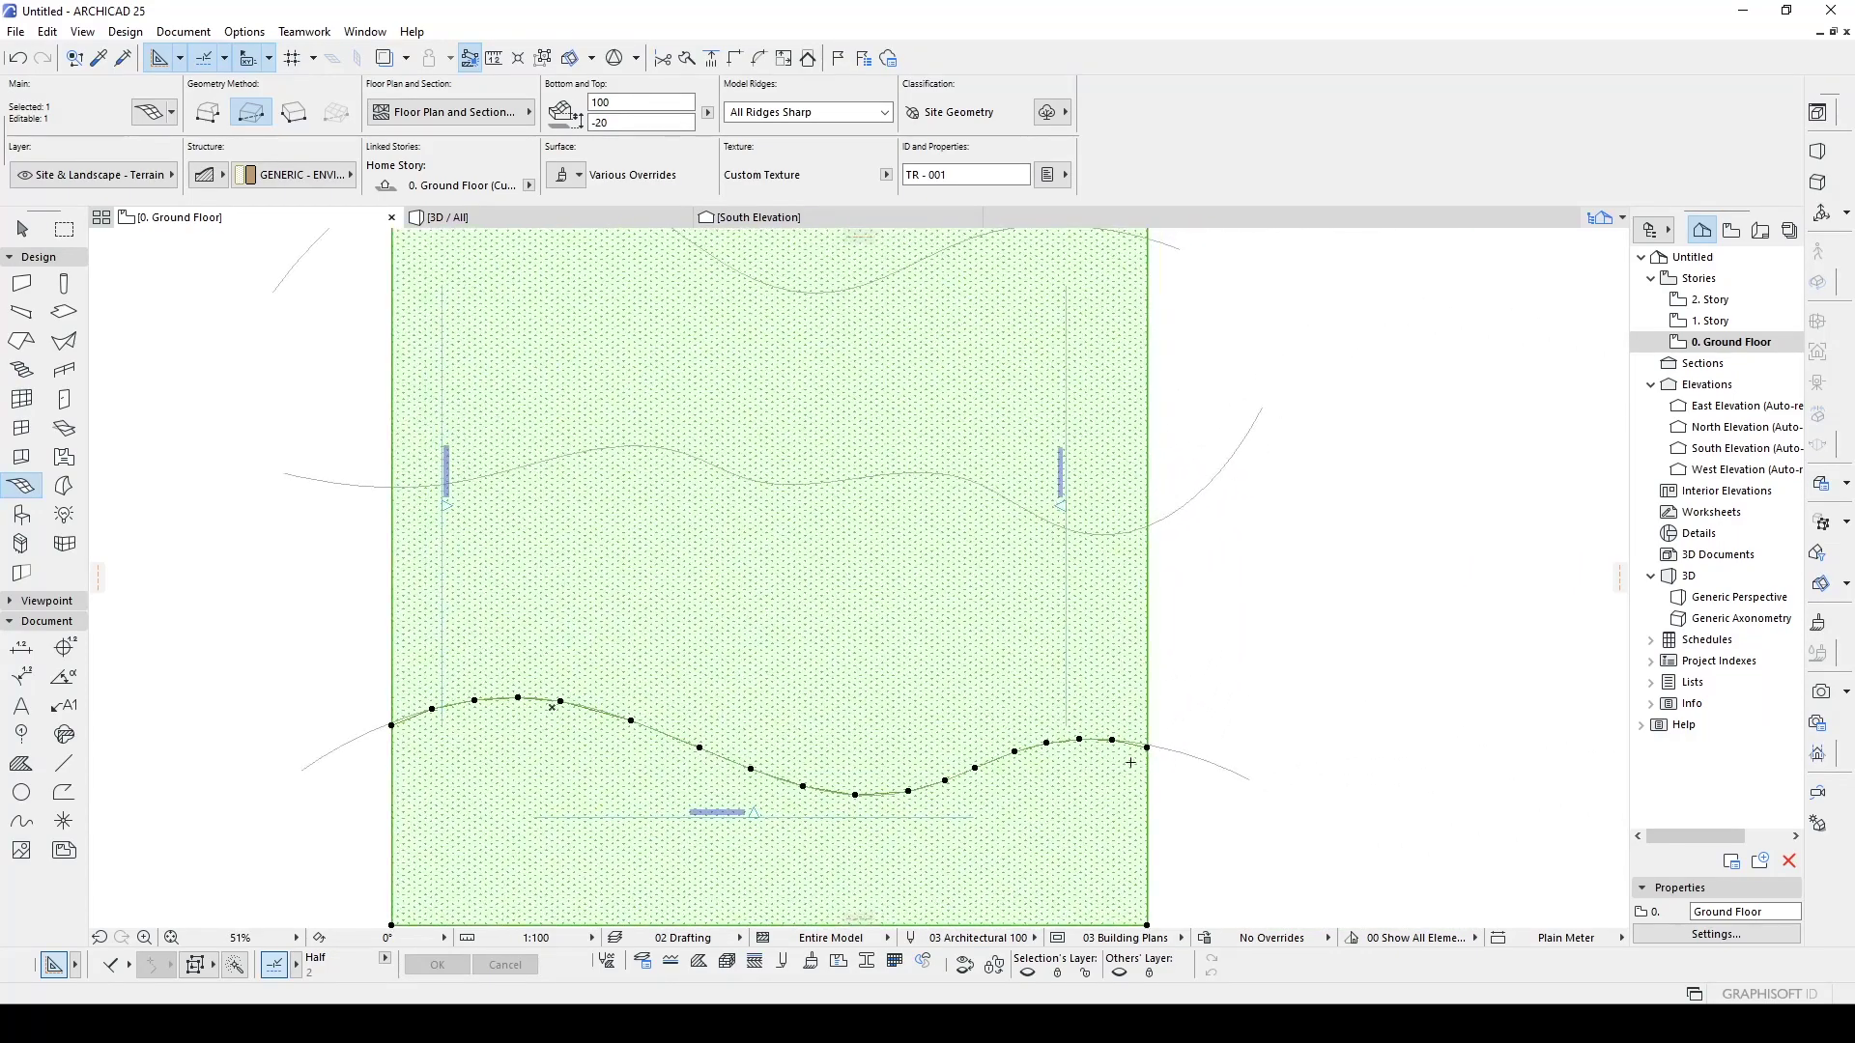
middle_click_drag(730, 530, 843, 652)
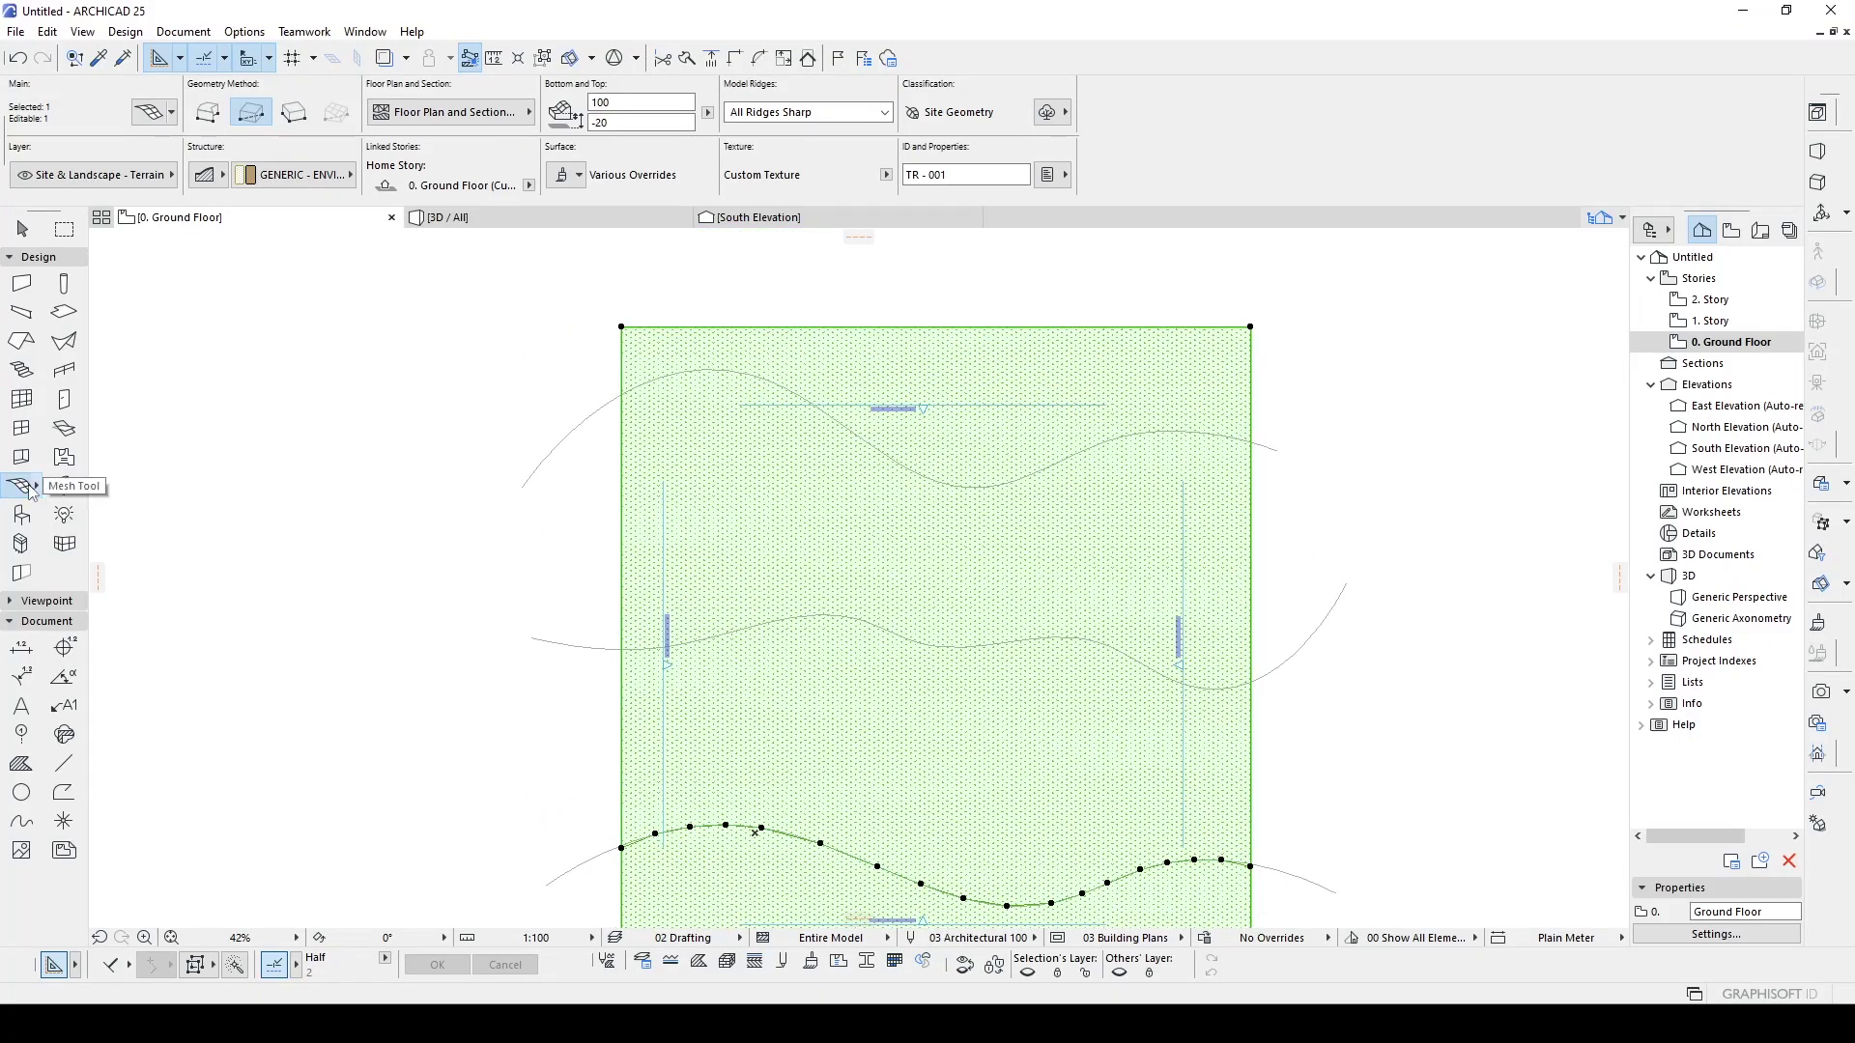
scroll(821, 620, "up", 2)
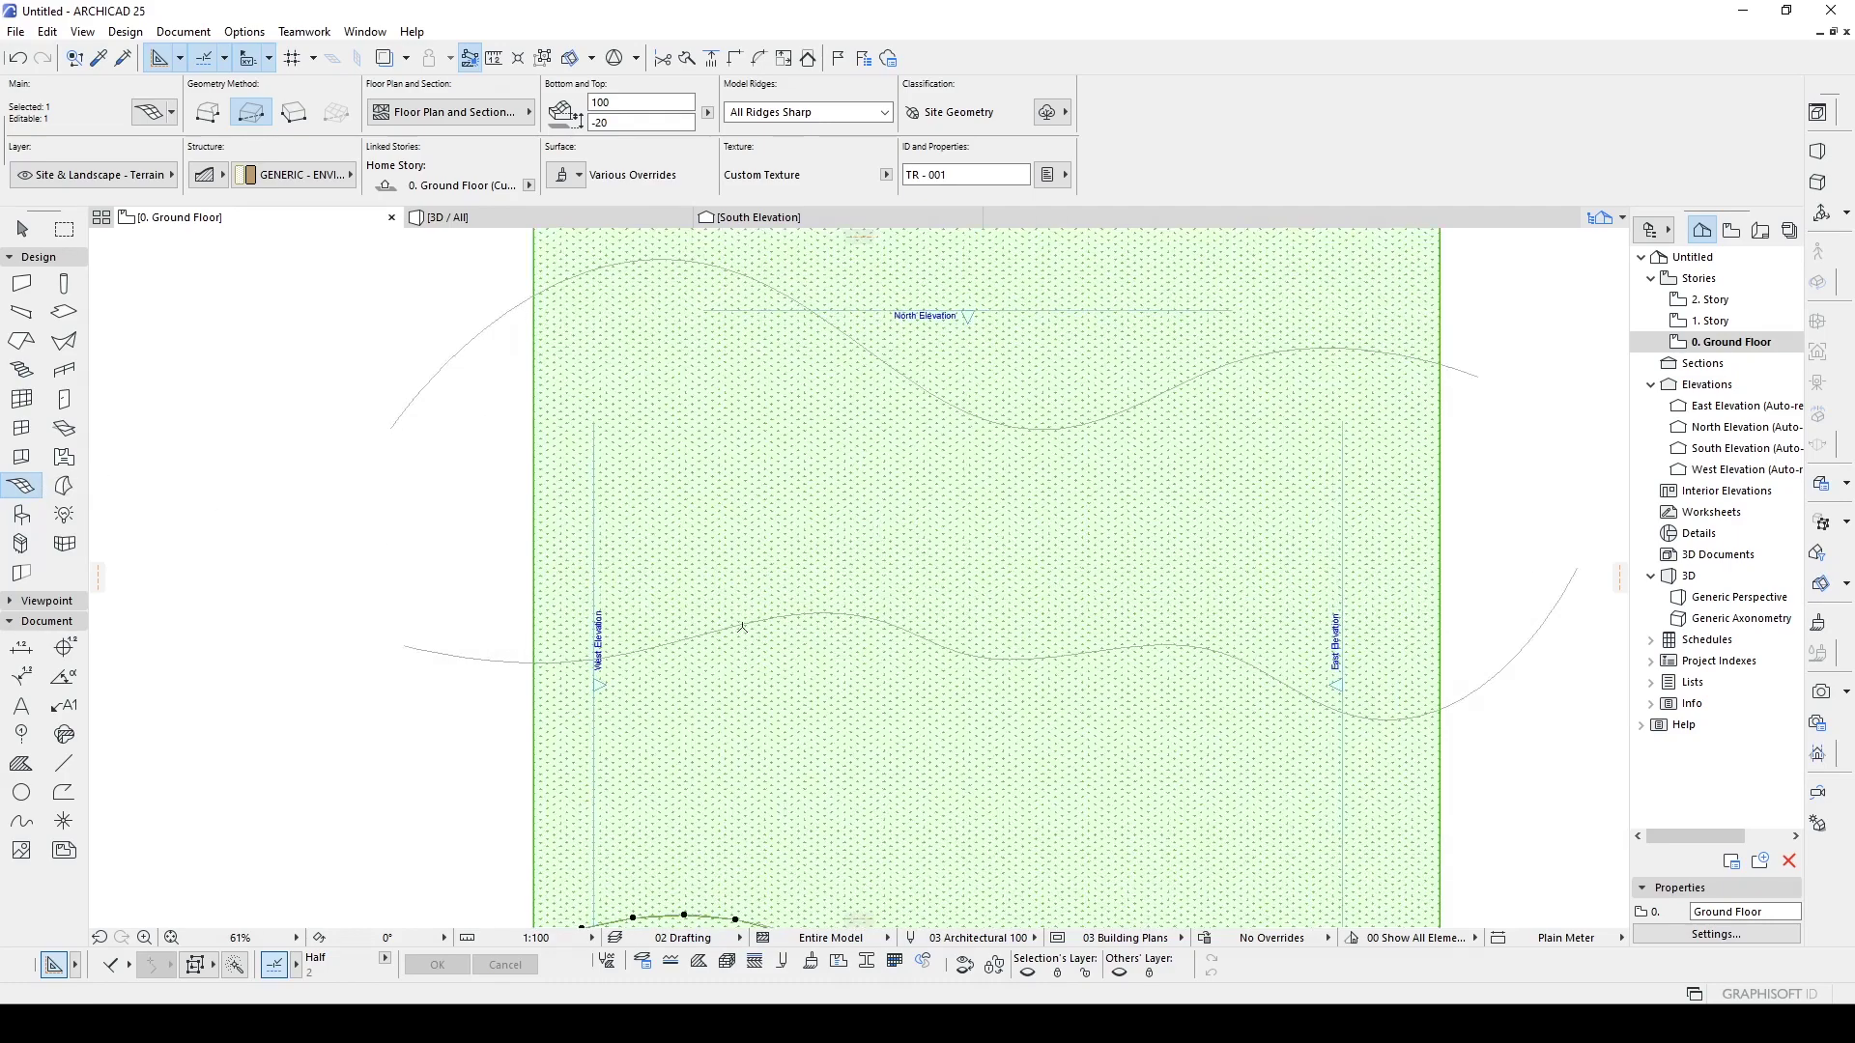
left_click(744, 627)
left_click(975, 422)
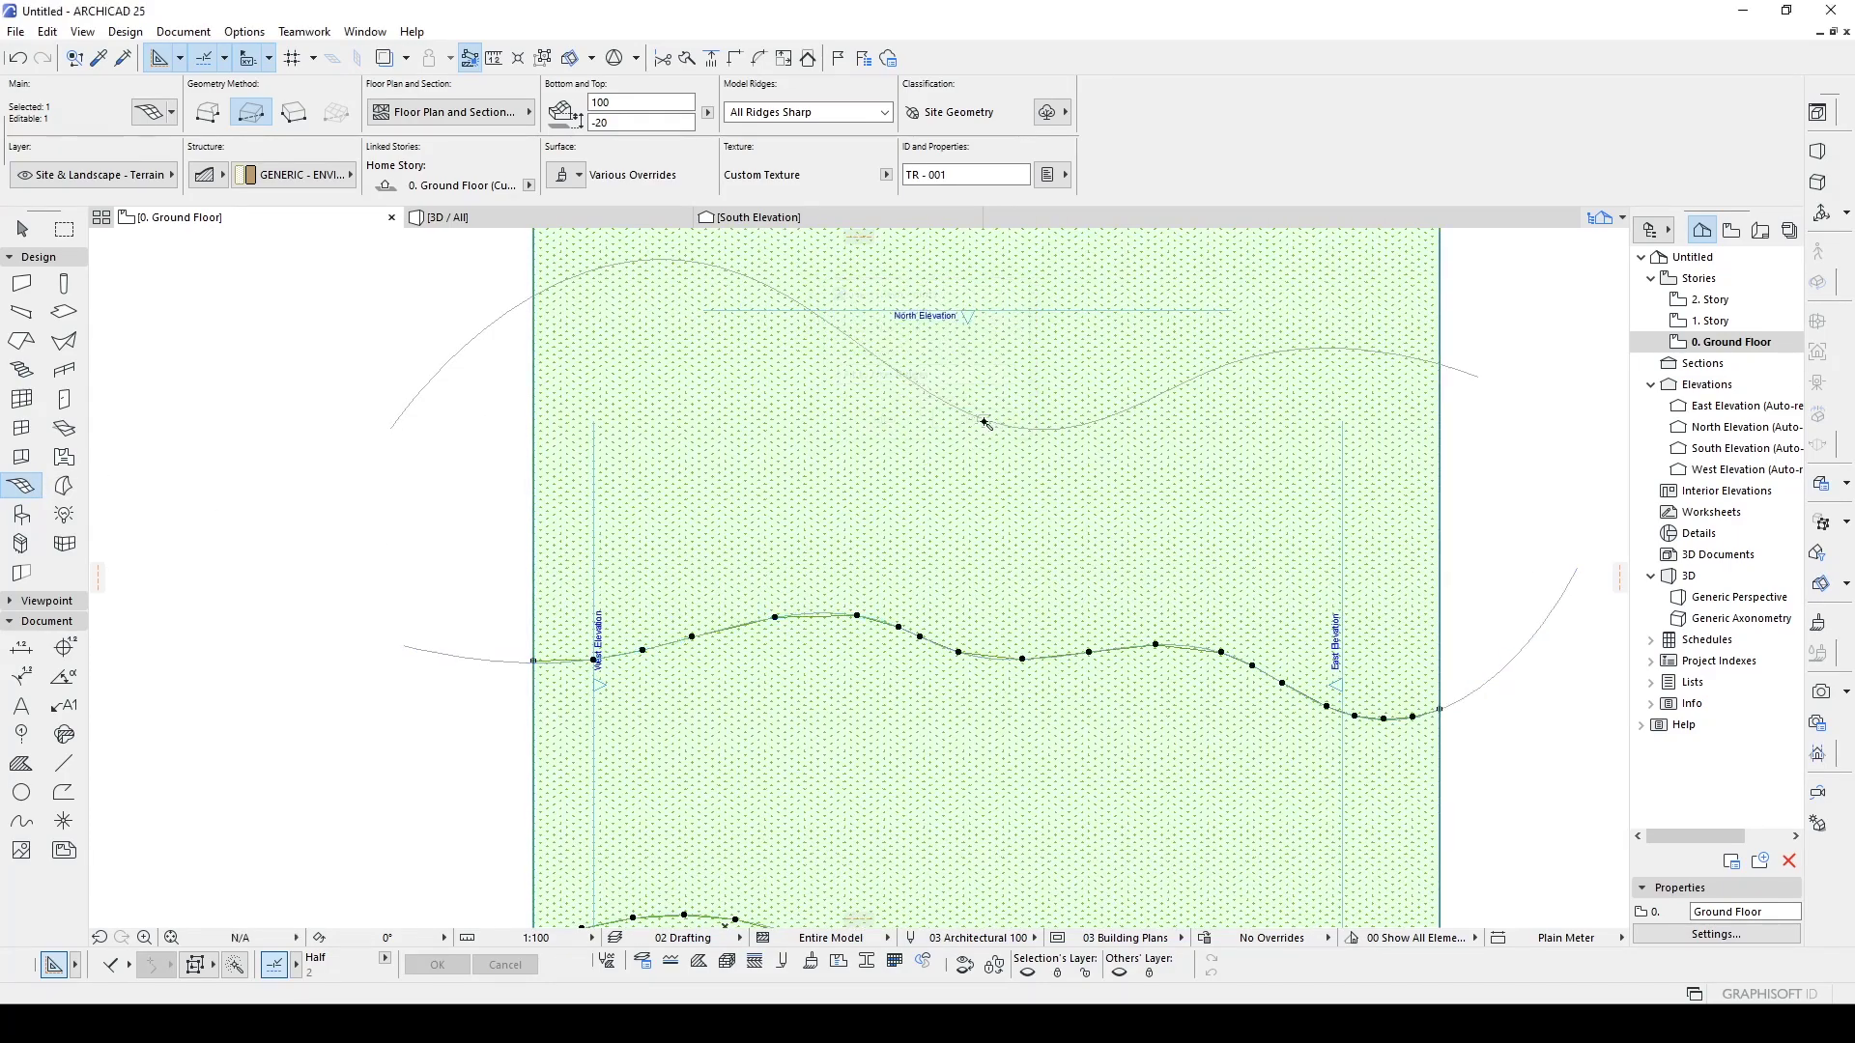
left_click(1041, 429)
left_click(975, 421)
scroll(978, 436, "down", 5)
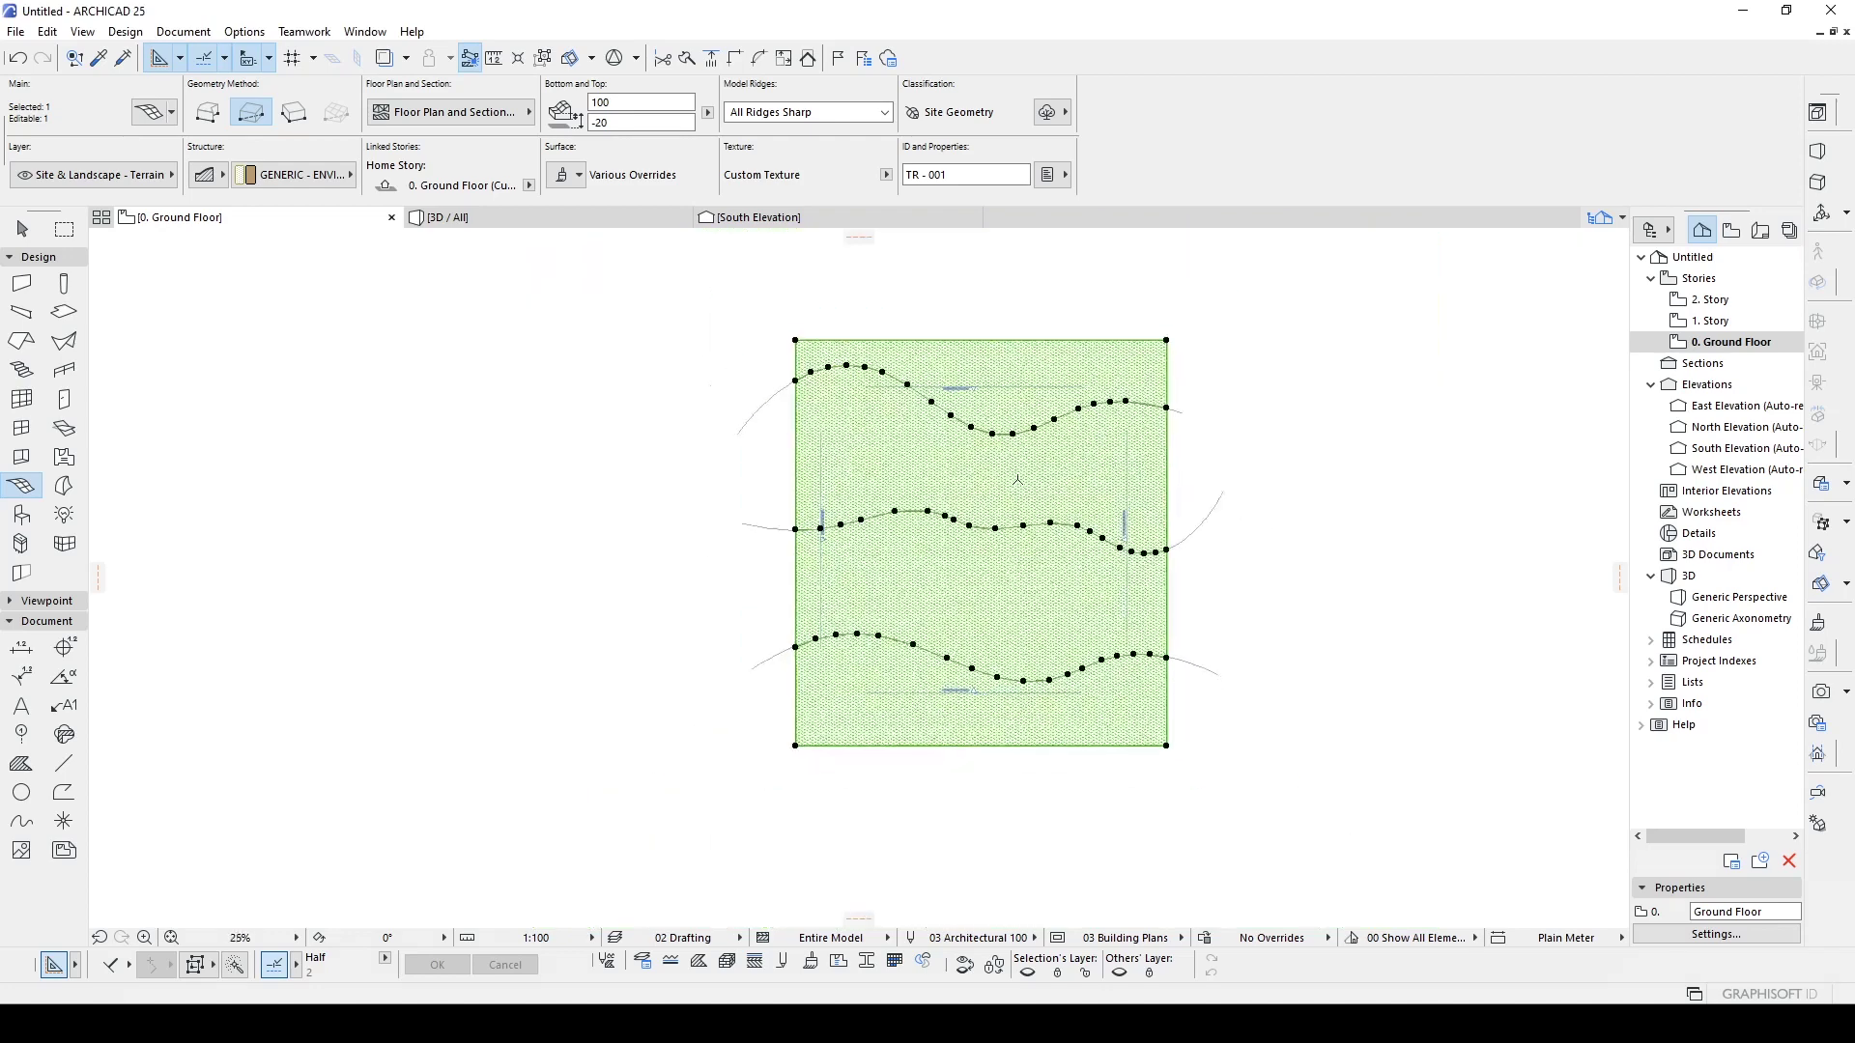
key("Escape")
key("Escape")
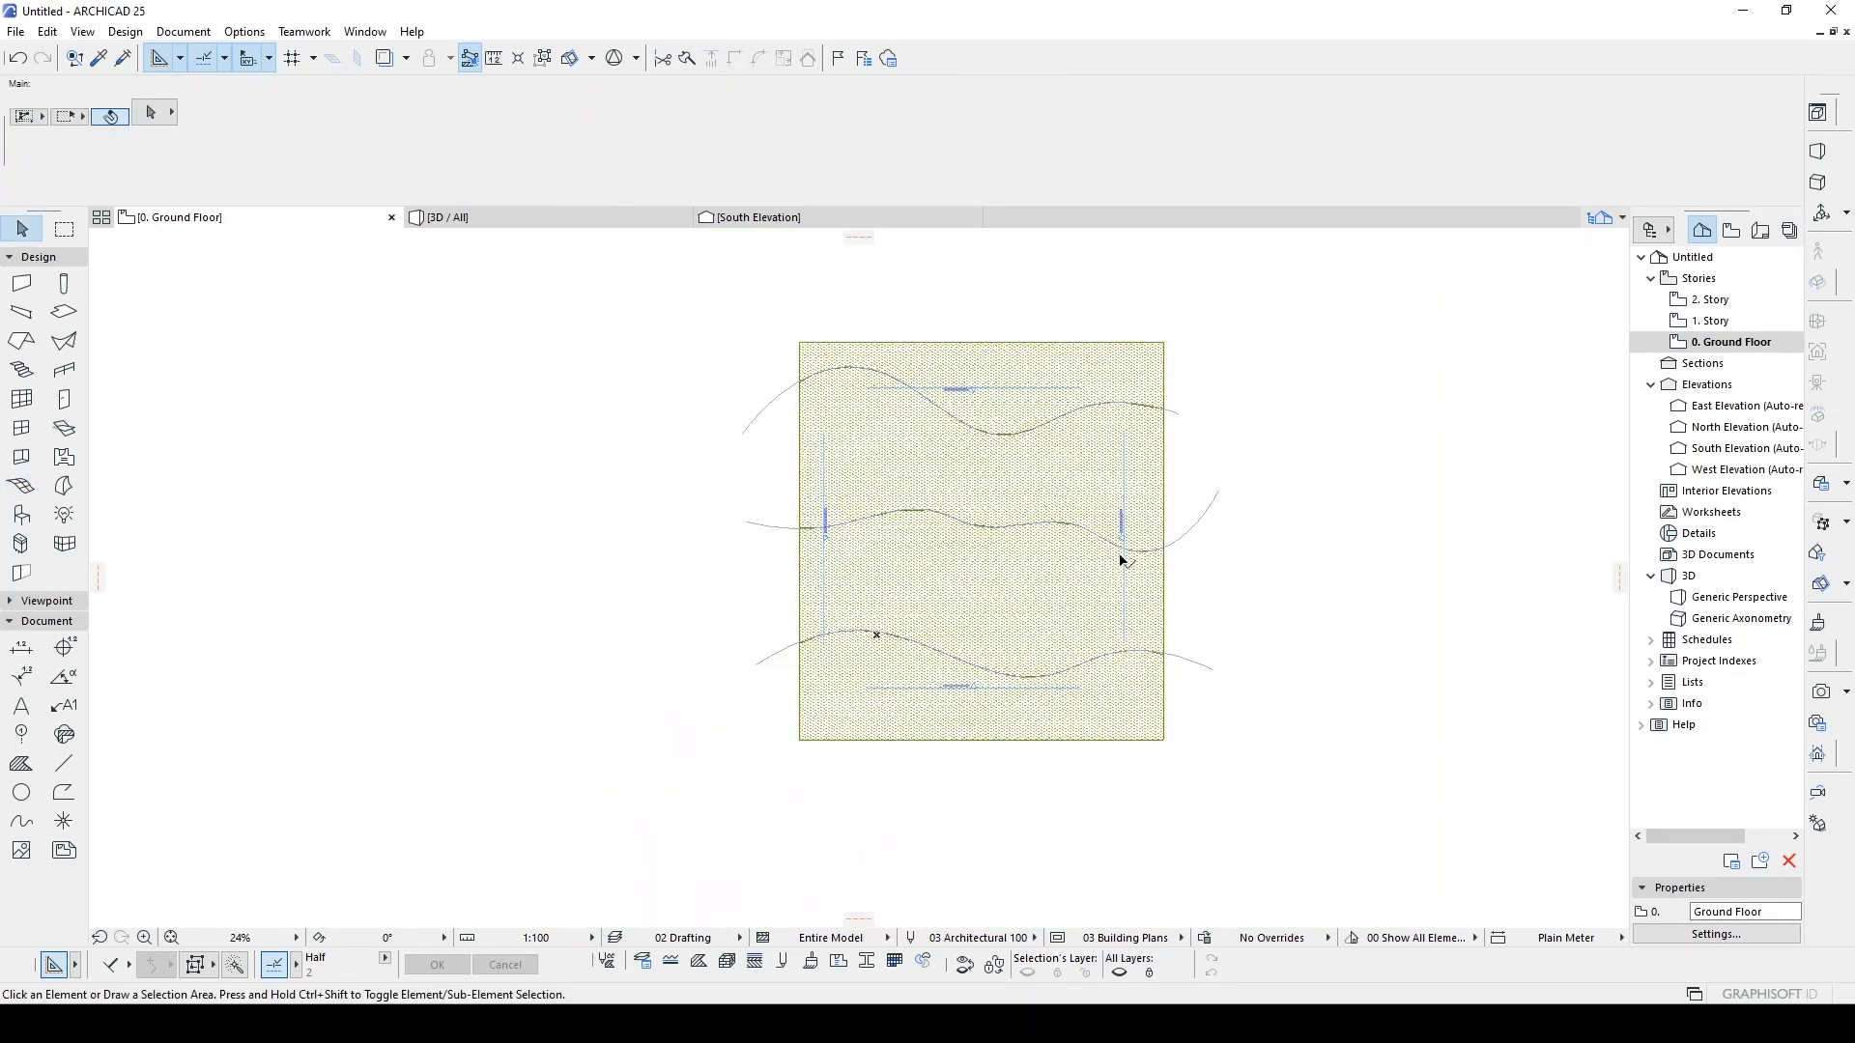
left_click(580, 217)
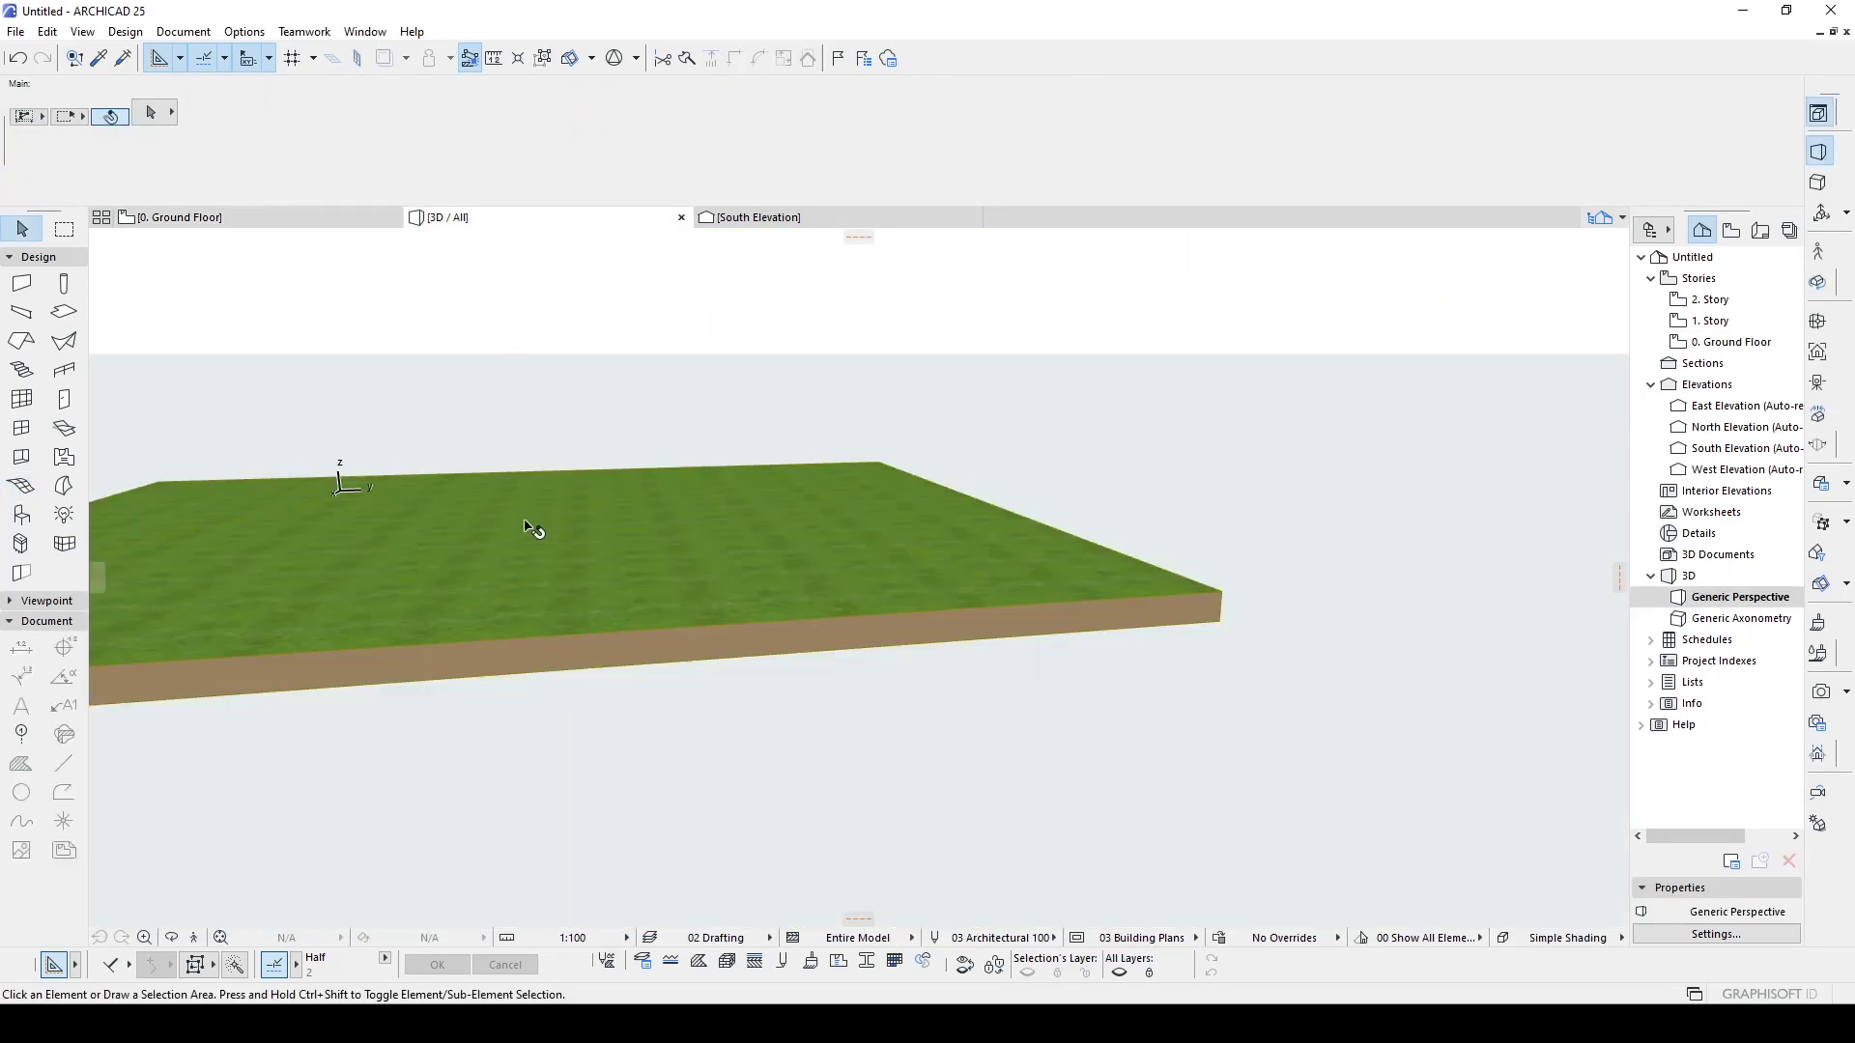
- Orbit around the terrain mesh in 3D and select it from a higher viewpoint
left_click(626, 493)
mouse_move(626, 493)
middle_mouse_down("shift")
mouse_move(691, 513)
mouse_move(1333, 546)
mouse_move(1239, 549)
middle_mouse_up("shift")
mouse_move(536, 448)
middle_mouse_down("shift")
mouse_move(824, 513)
mouse_move(1284, 538)
mouse_move(559, 526)
mouse_move(504, 394)
middle_mouse_up("shift")
left_click(504, 394)
mouse_move(612, 411)
middle_mouse_down("shift")
mouse_move(1068, 634)
mouse_move(1037, 590)
mouse_move(729, 444)
middle_mouse_up("shift")
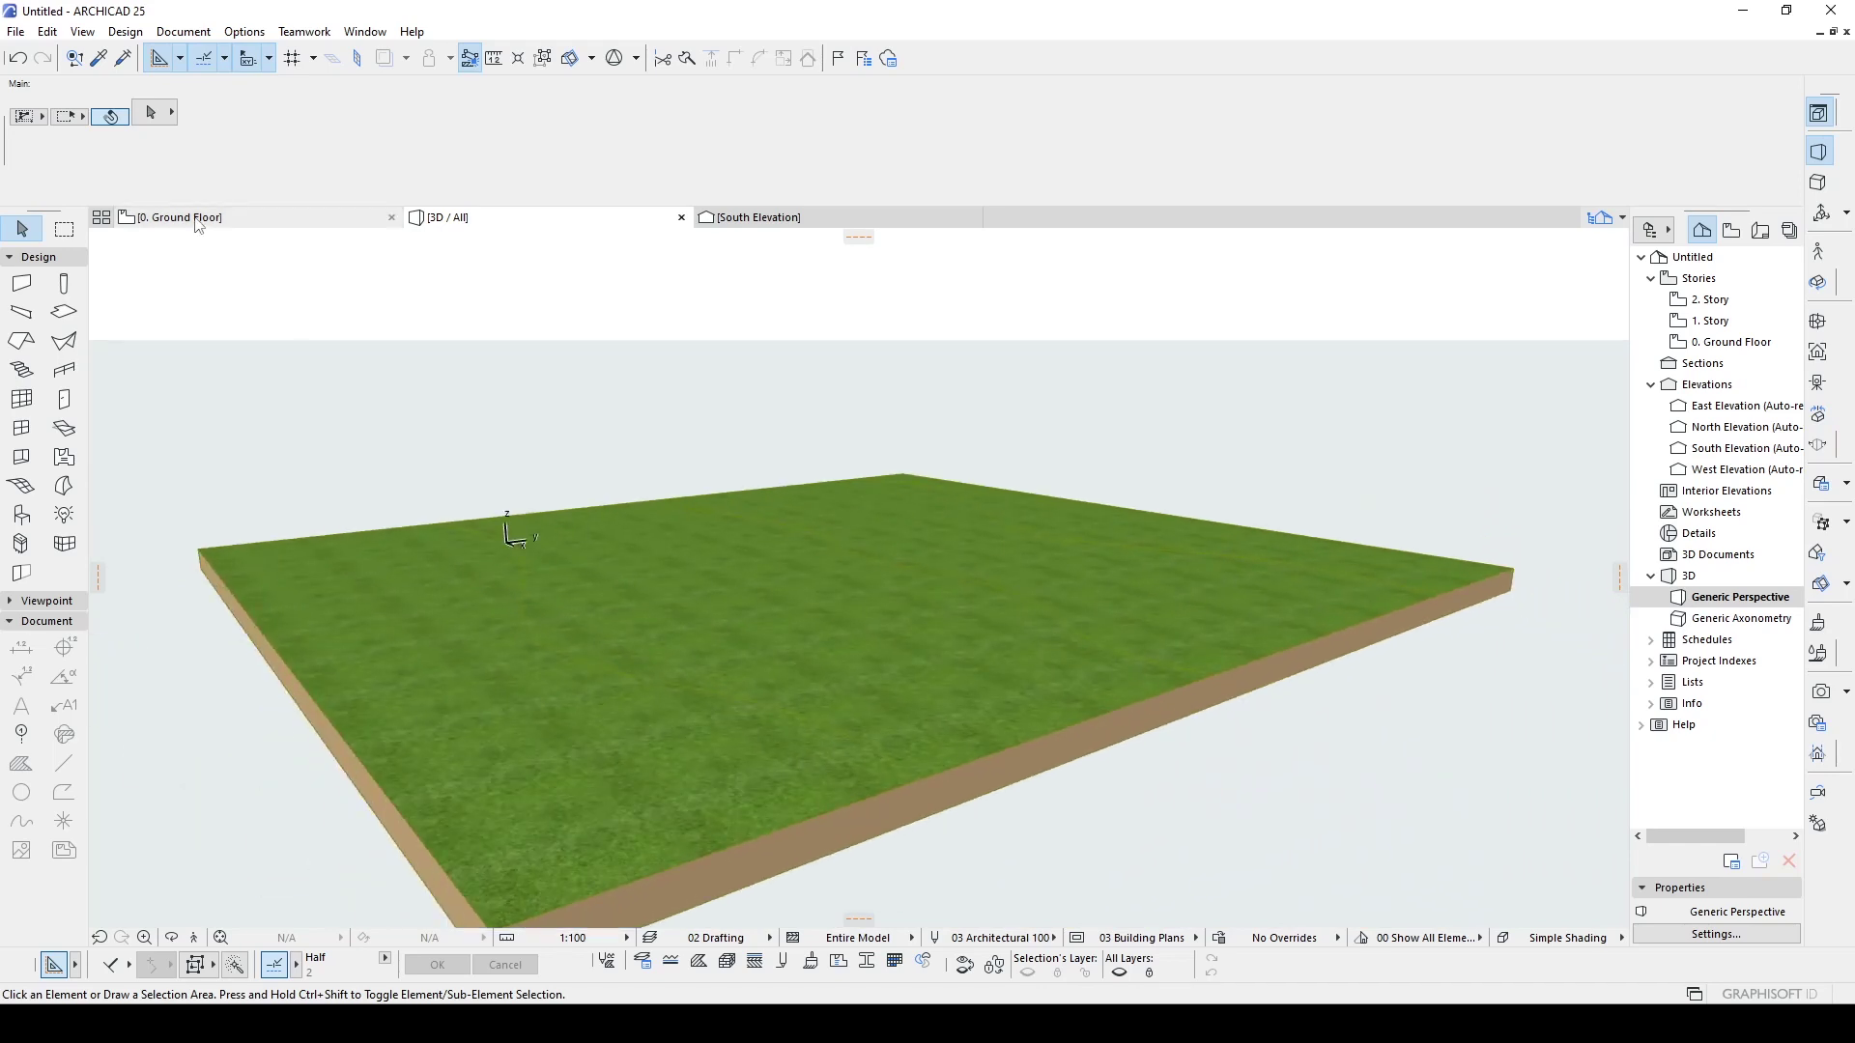
left_click_drag(522, 411, 669, 394)
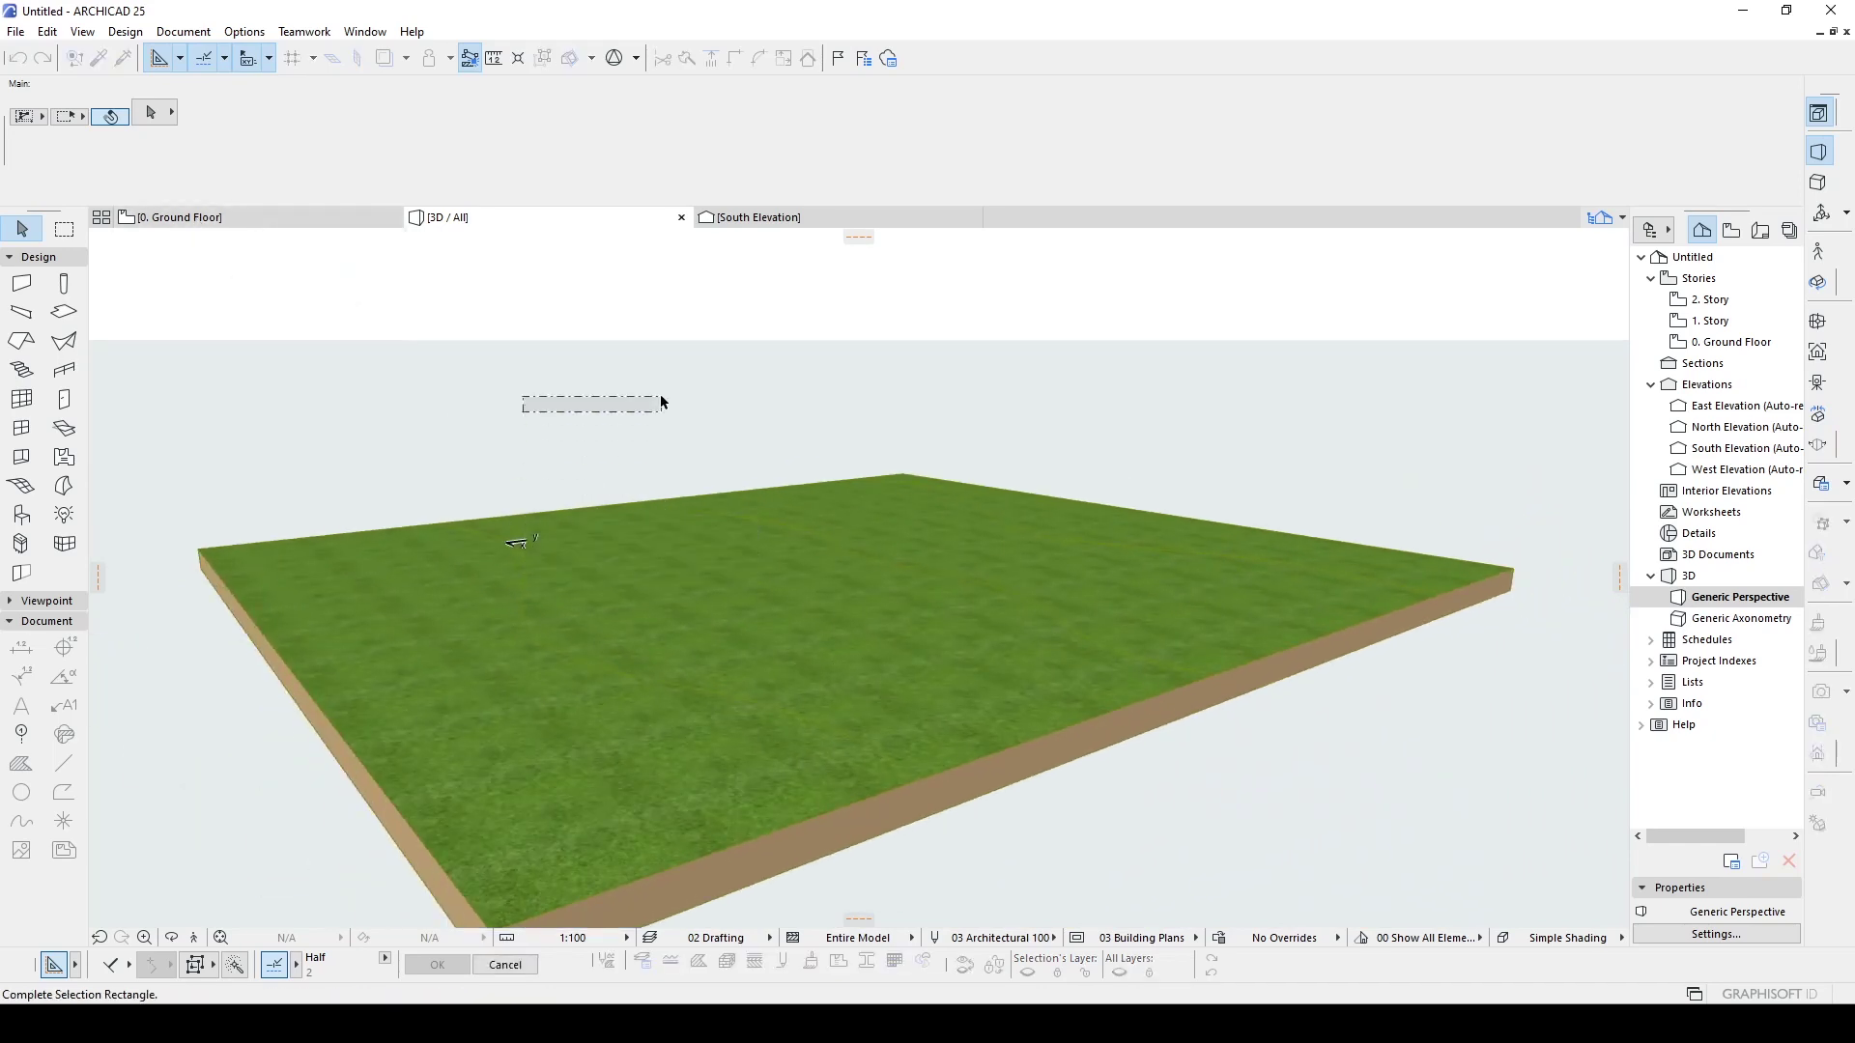
left_click(824, 519)
mouse_move(630, 441)
middle_mouse_down("shift")
mouse_move(865, 502)
mouse_move(867, 551)
middle_mouse_up("shift")
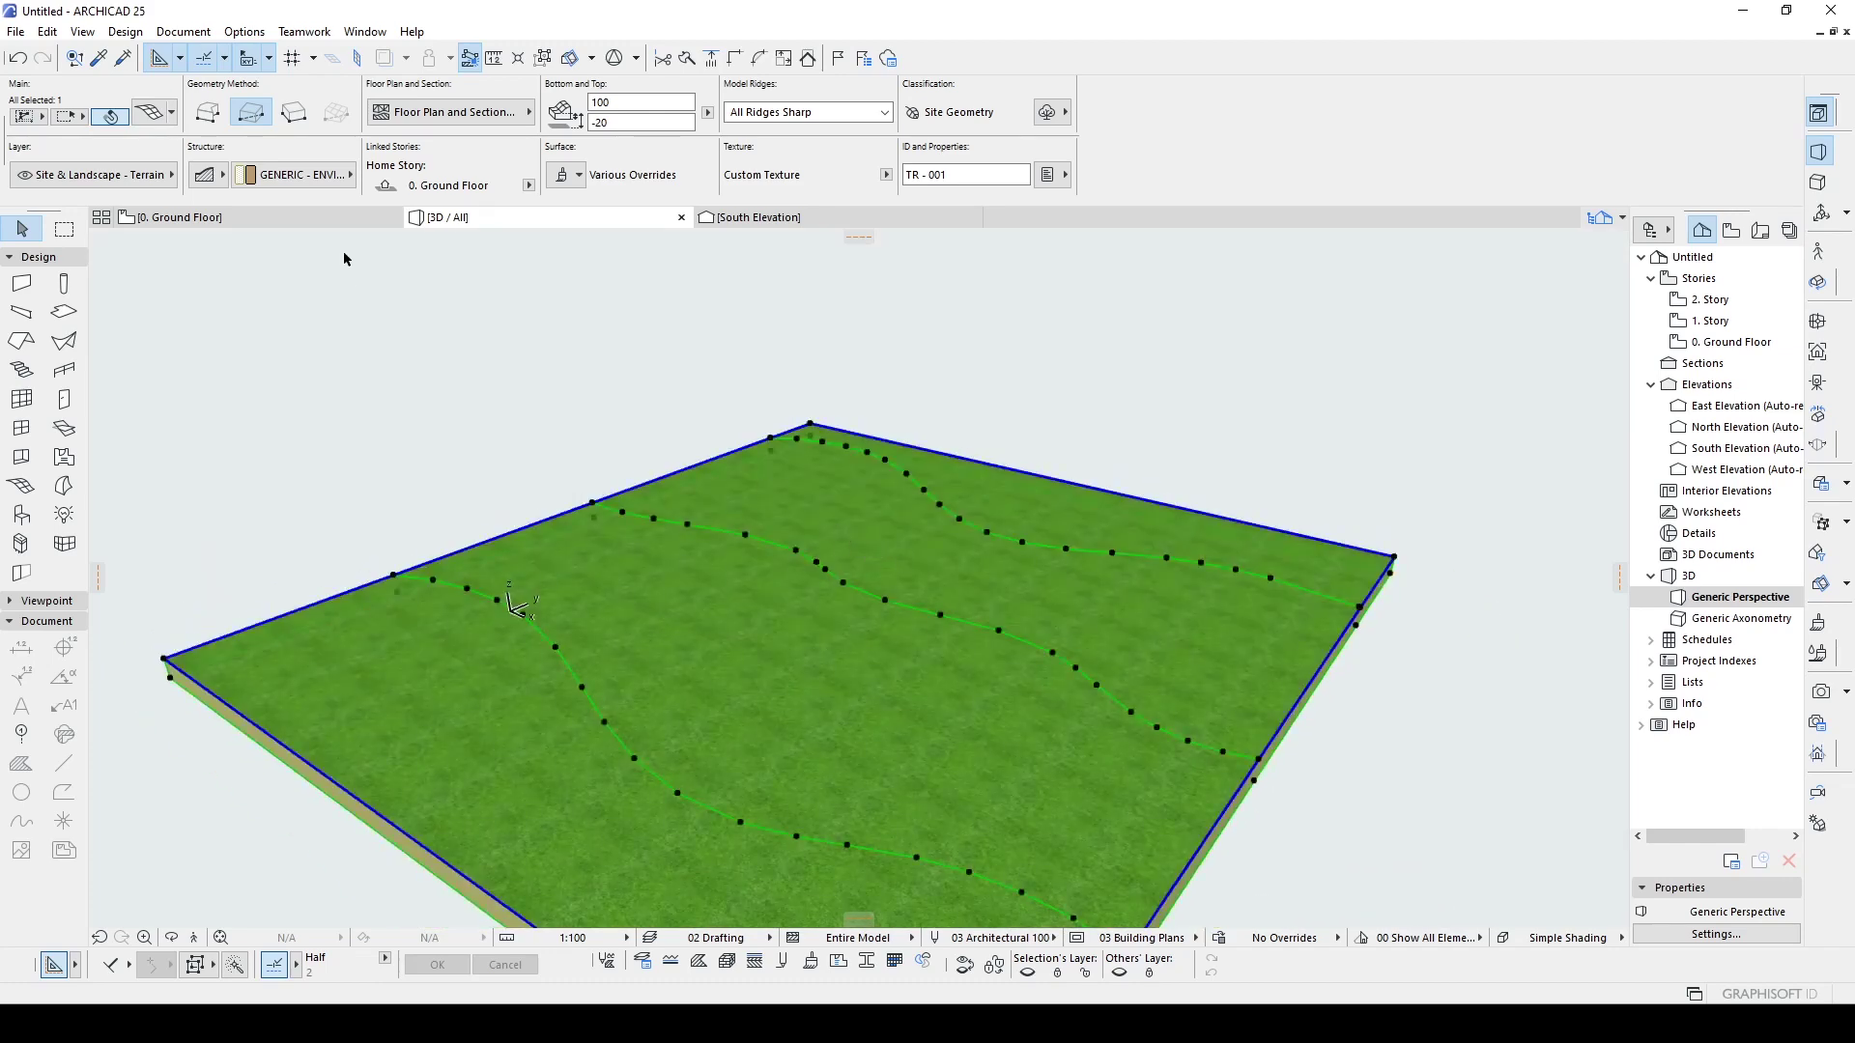
- Move the three contour splines on the ground floor plan to the Hidden layer
left_click(345, 217)
left_click(1217, 454)
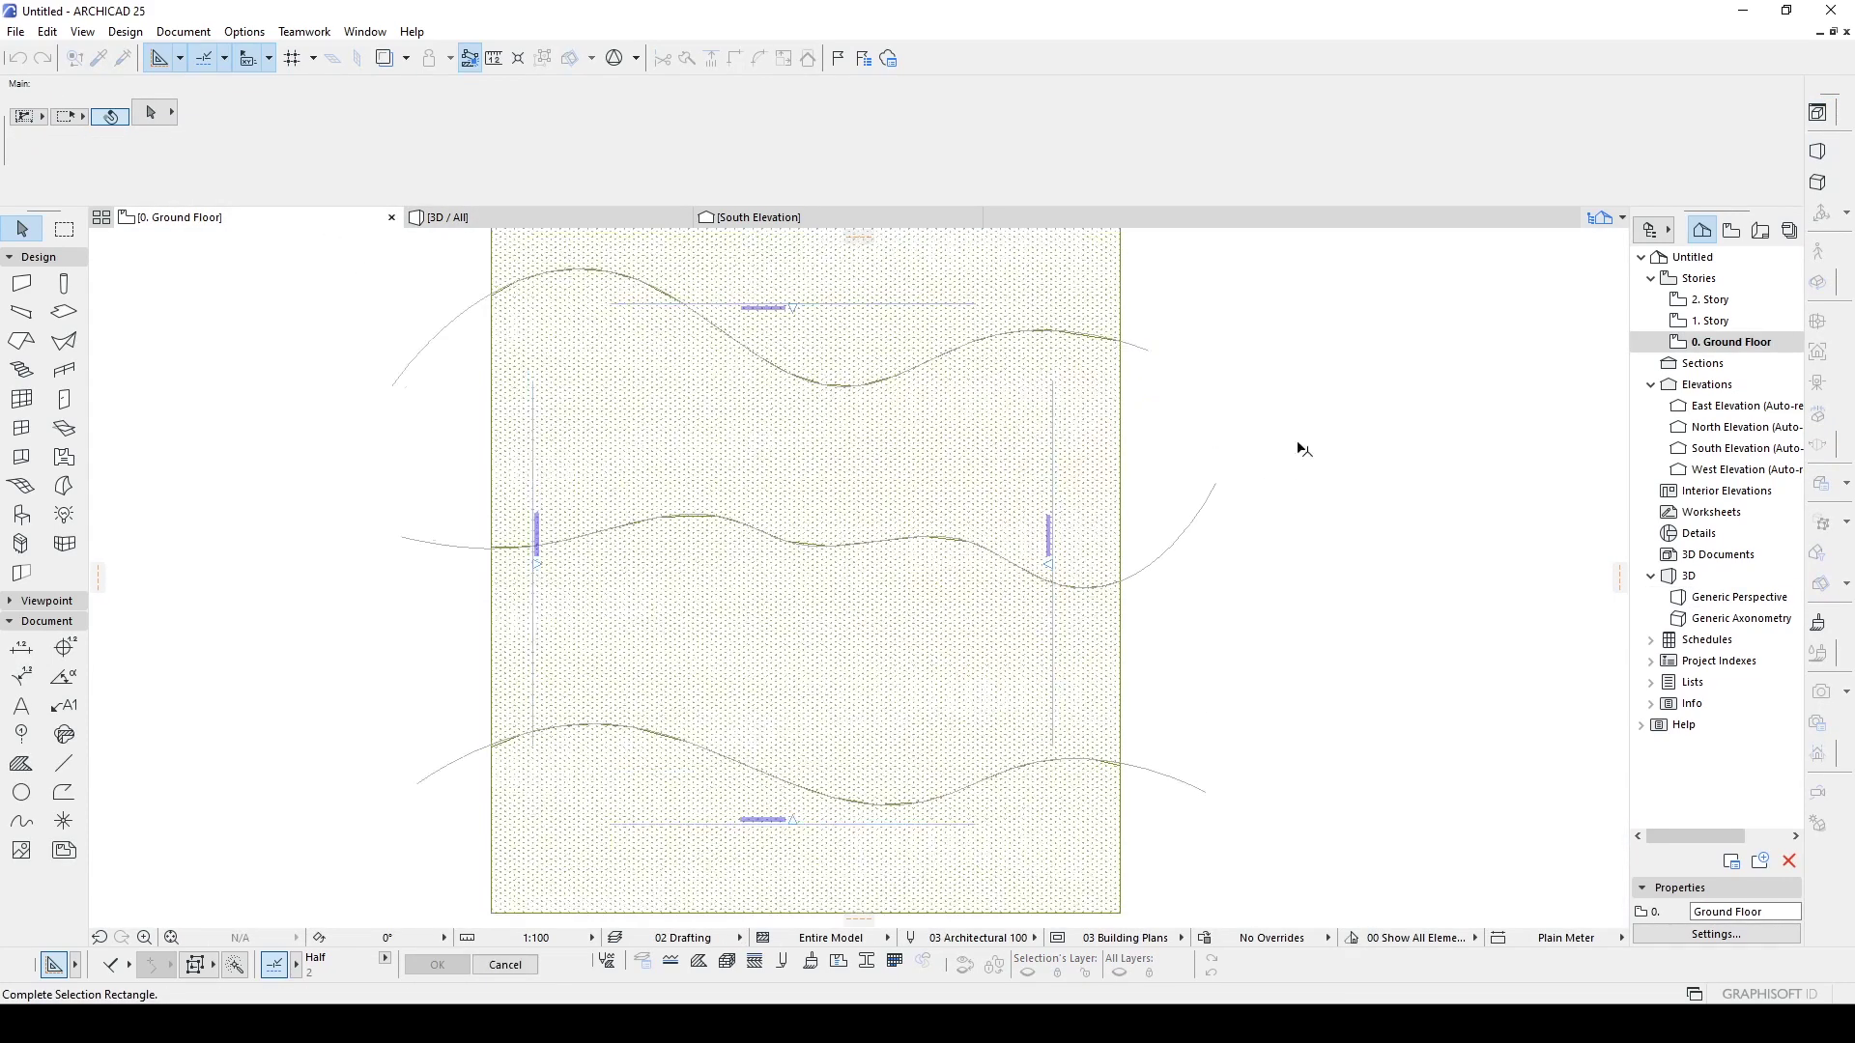
left_click(1190, 423)
scroll(1140, 430, "down", 3)
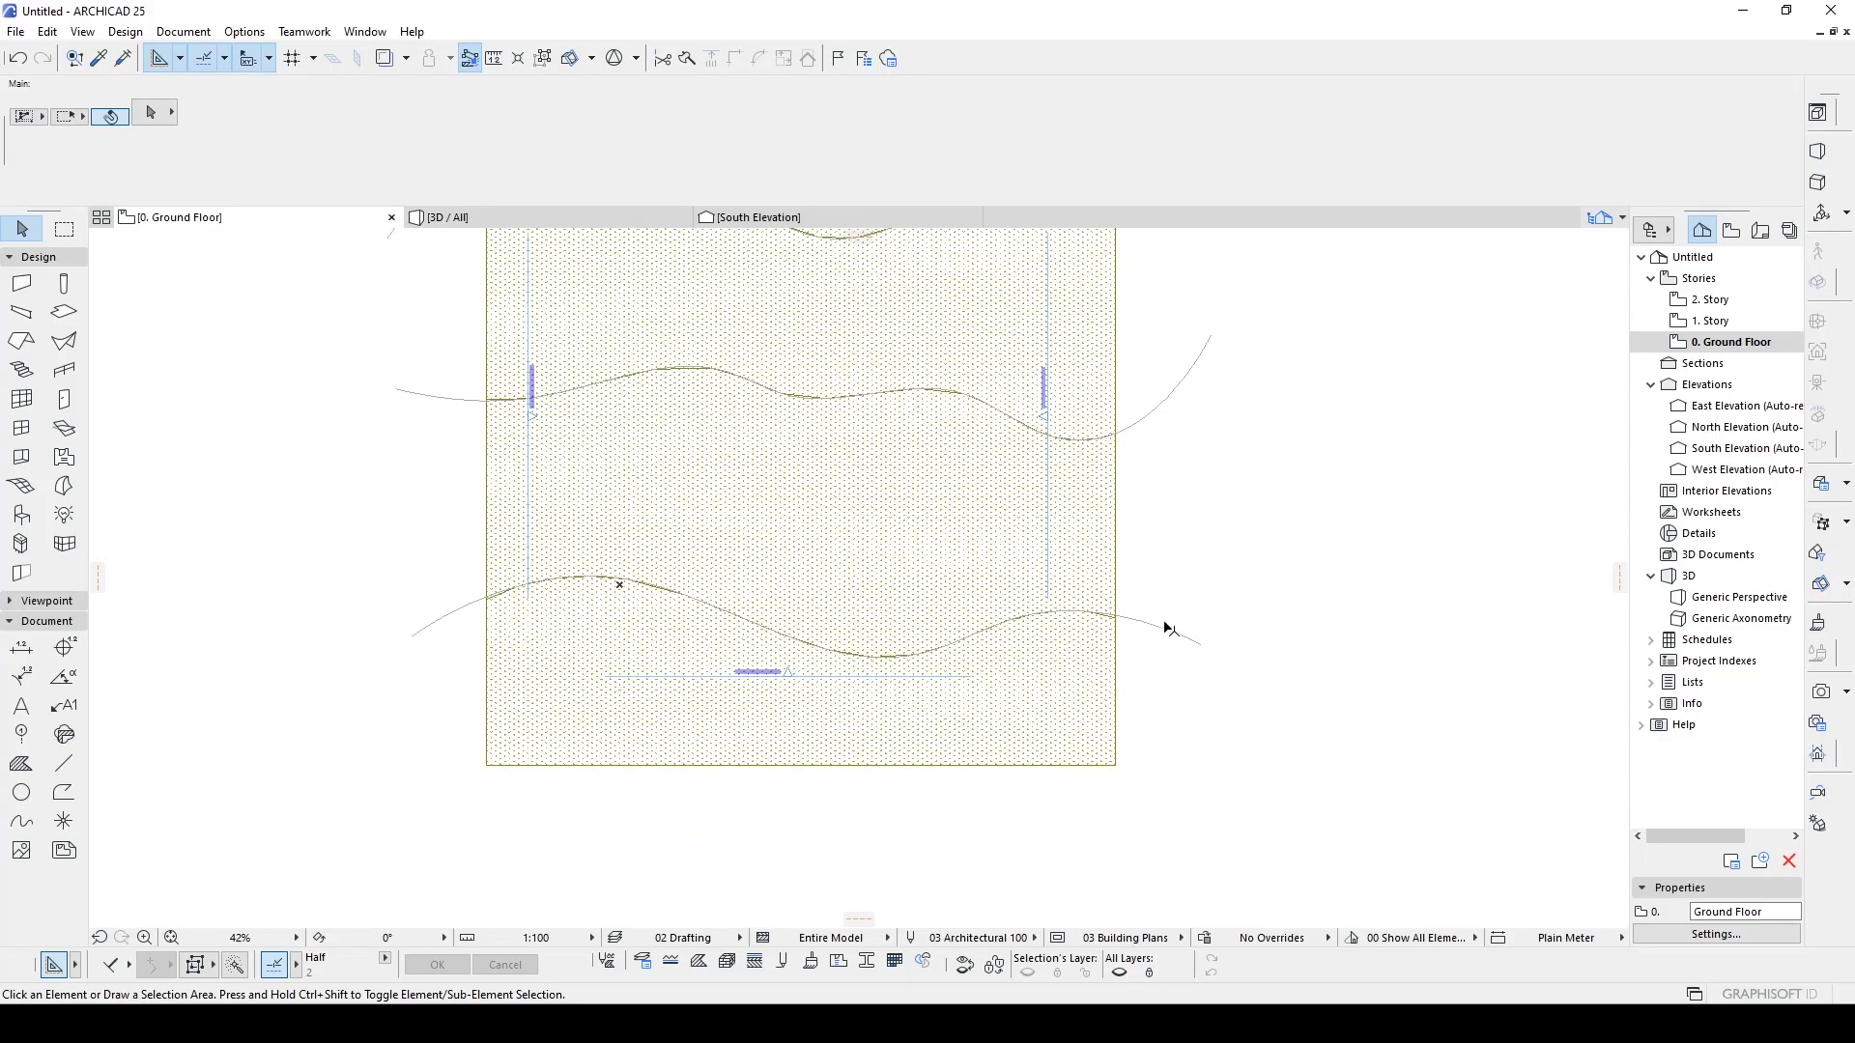
scroll(1232, 525, "down", 3)
left_click(1225, 770)
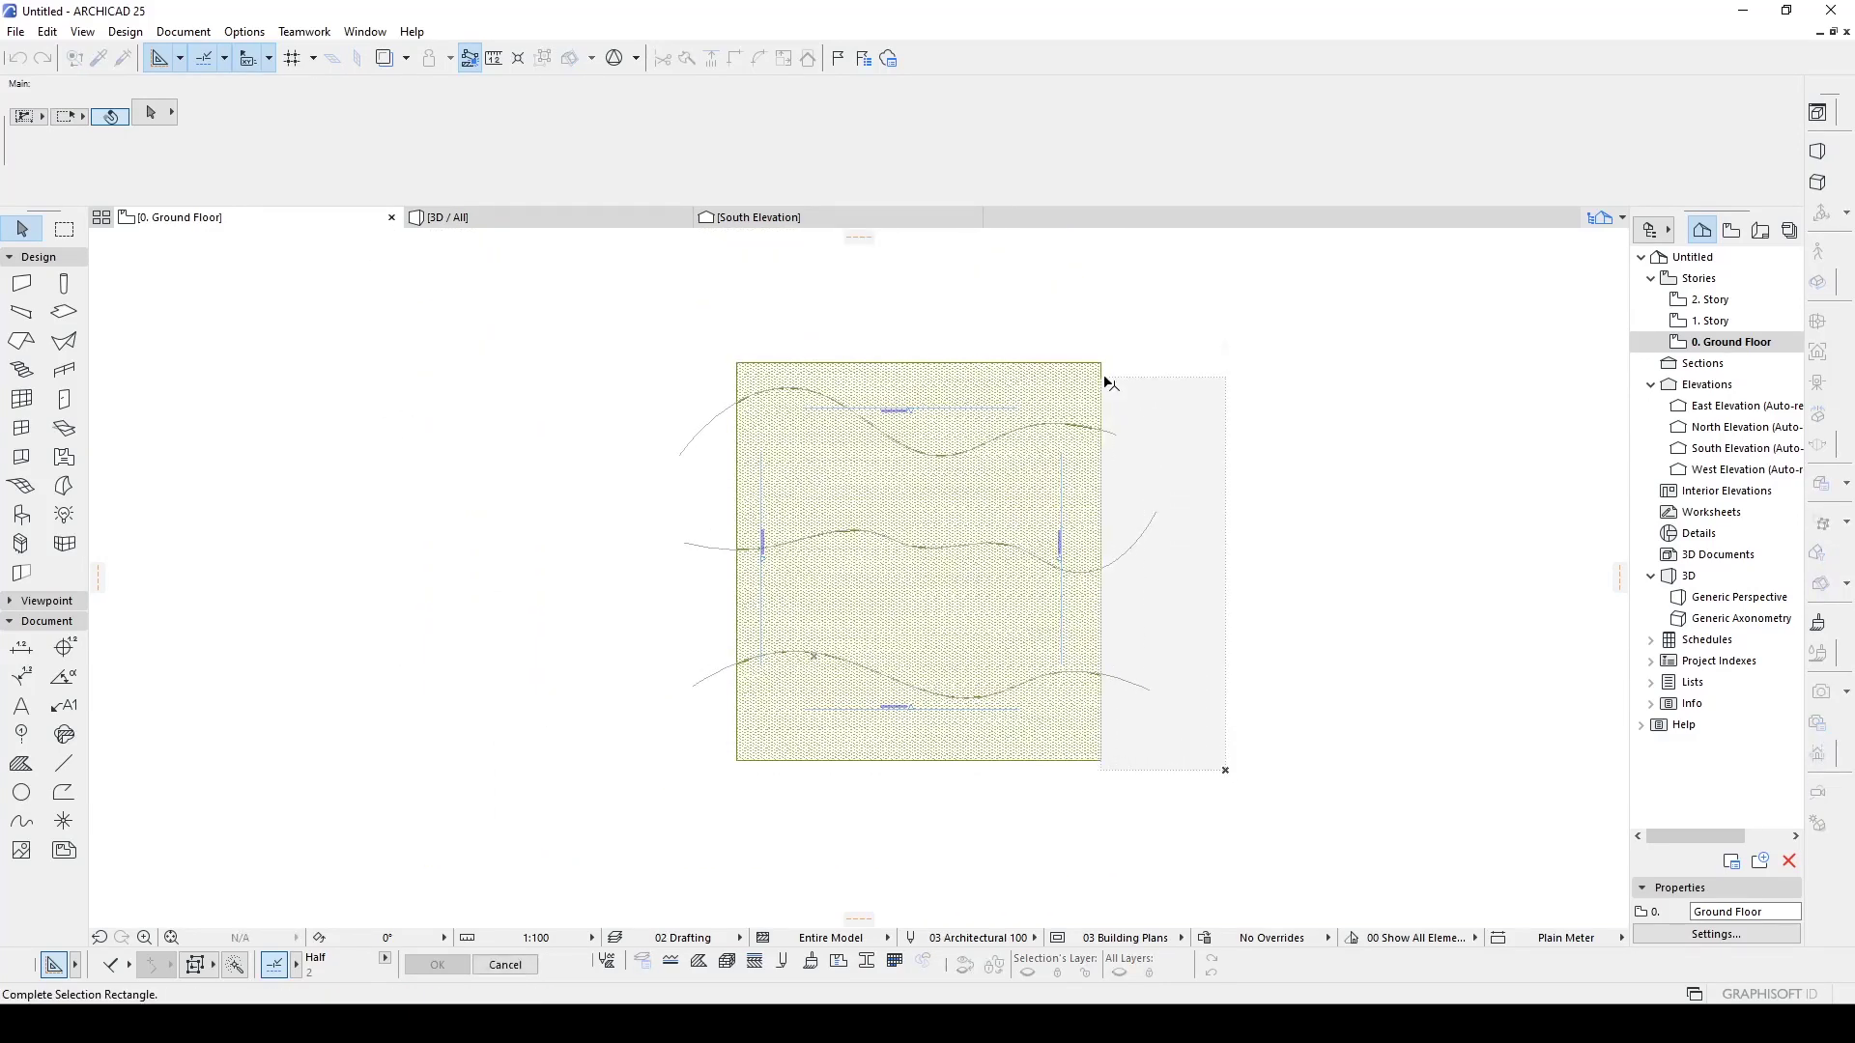
left_click(1110, 373)
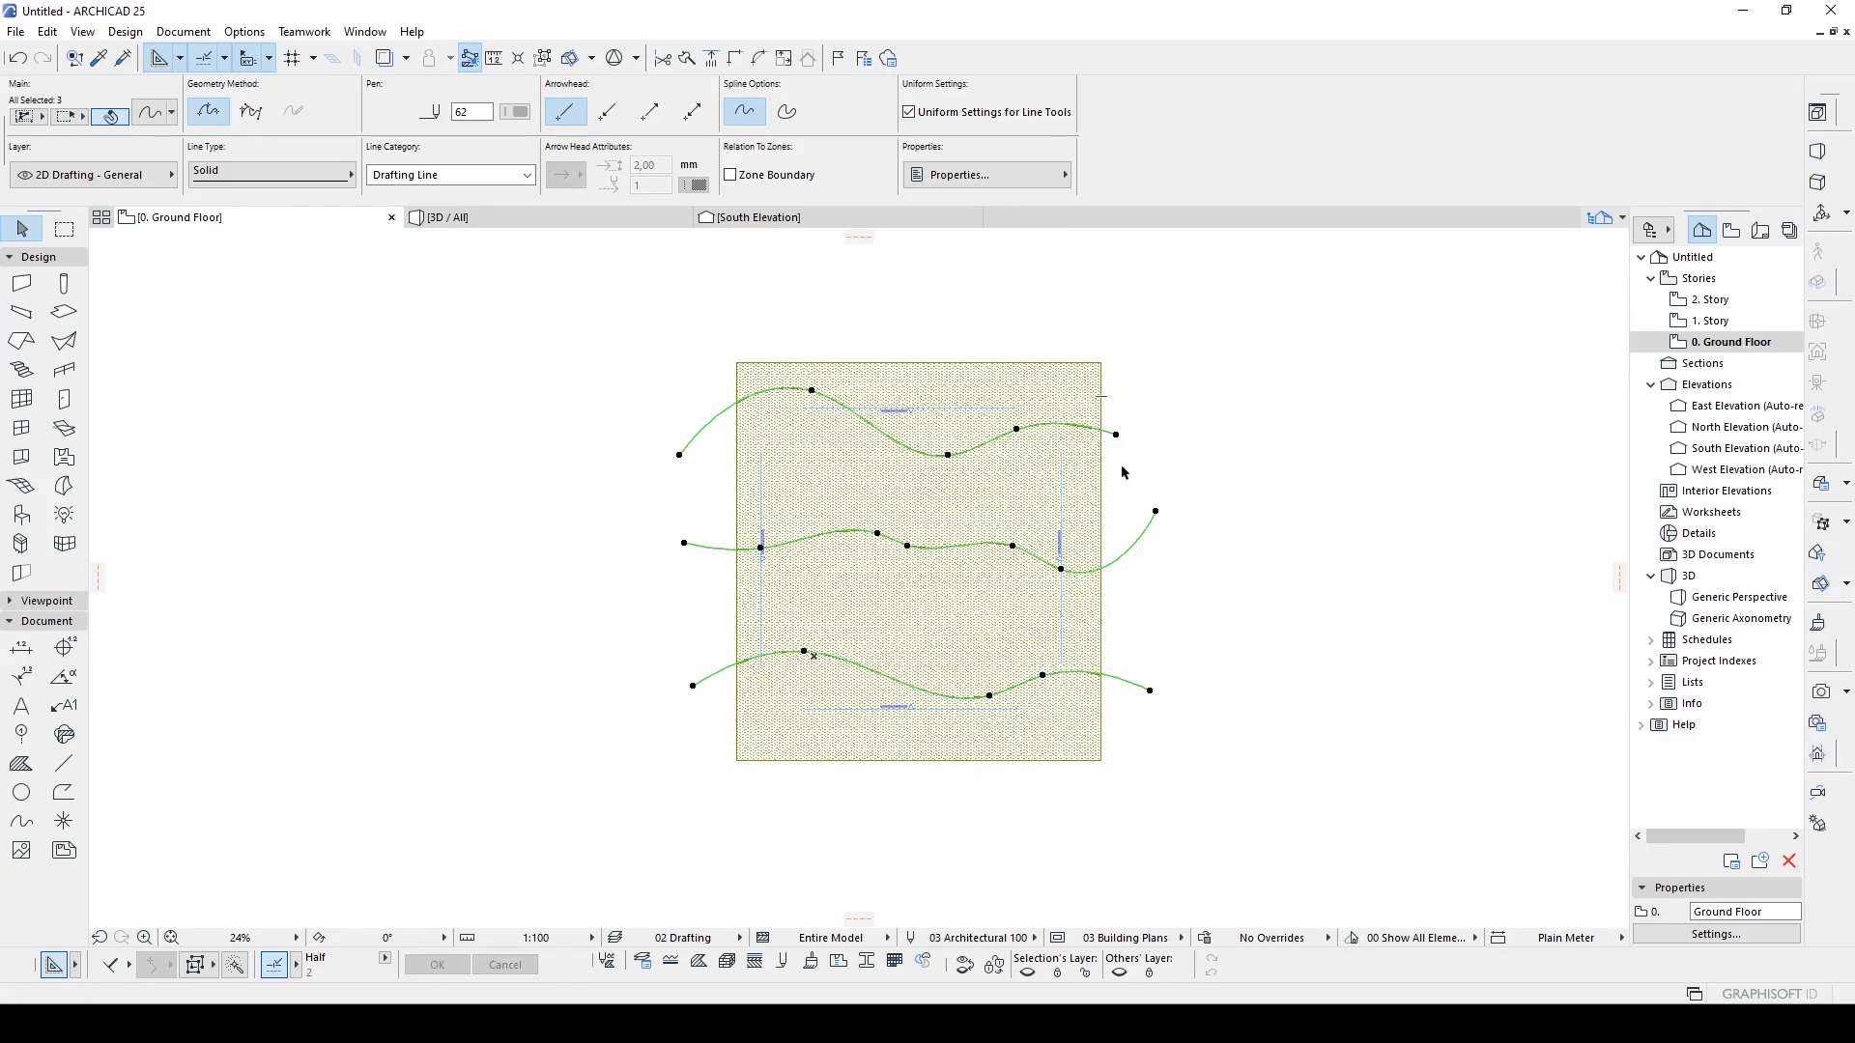
left_click(96, 176)
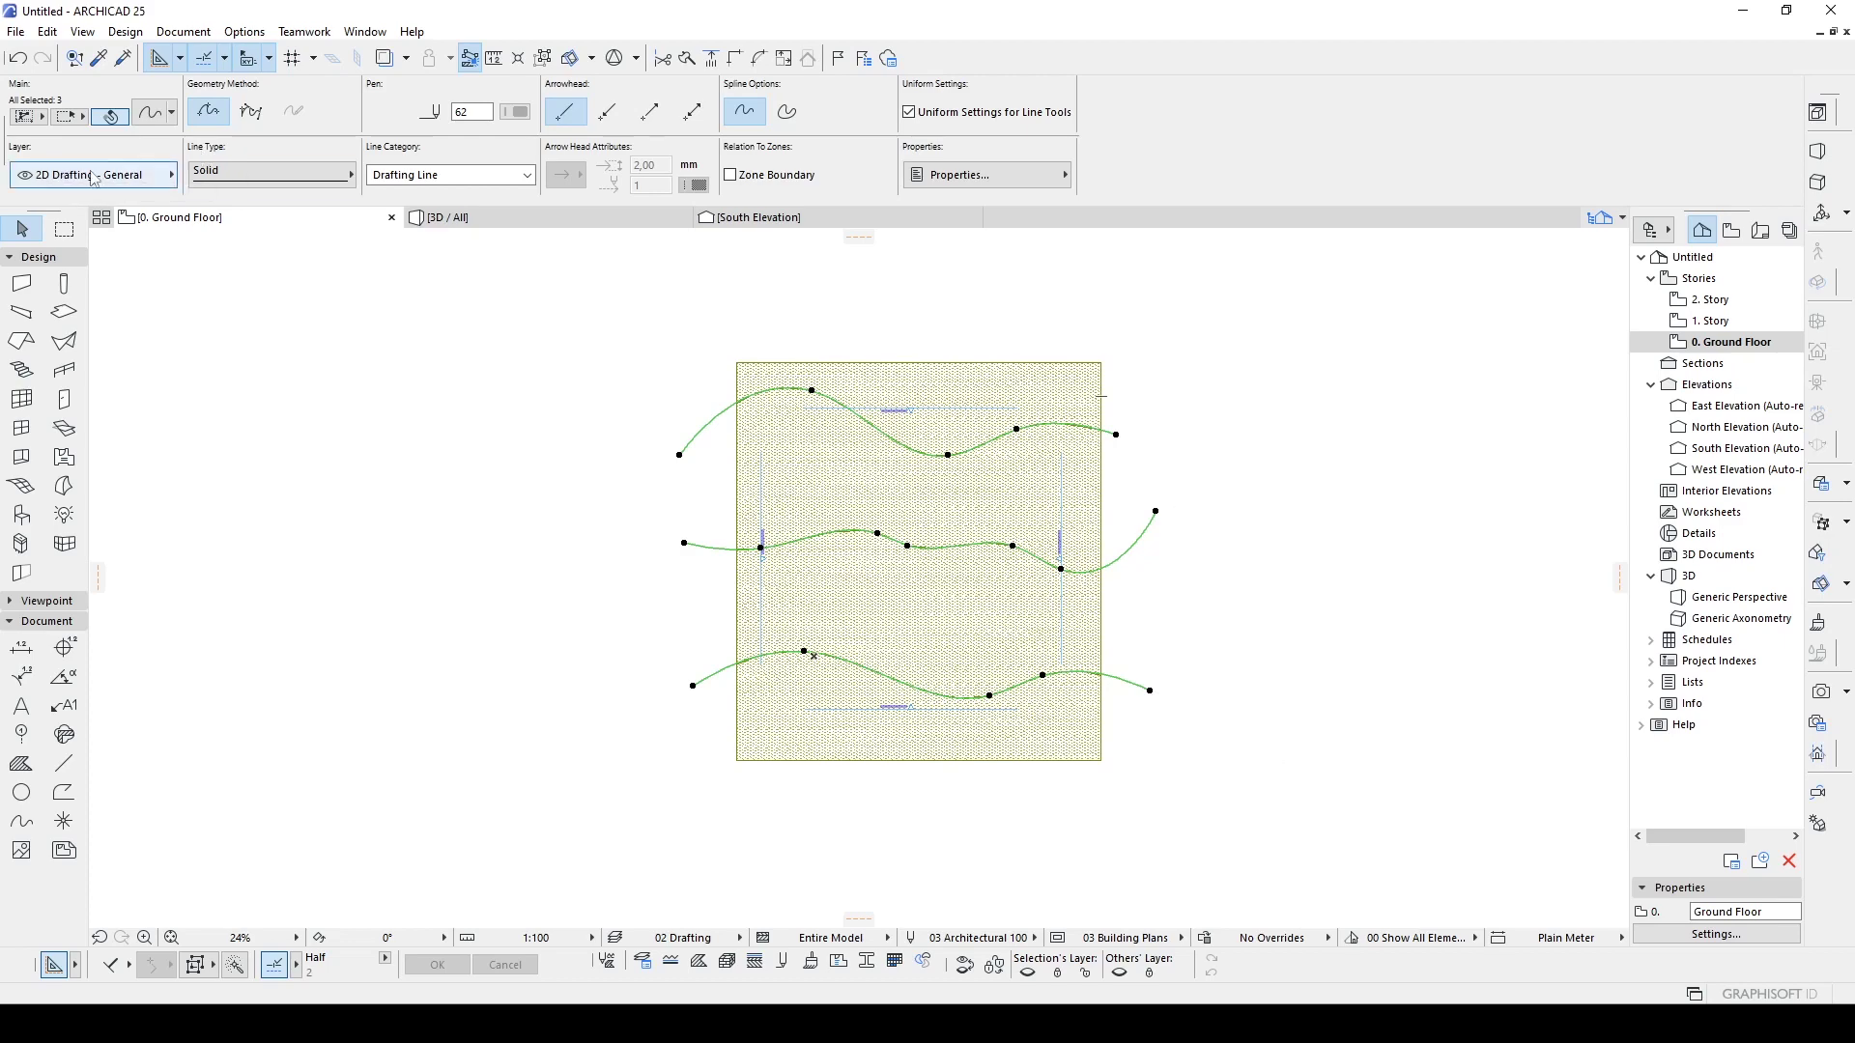
left_click(311, 185)
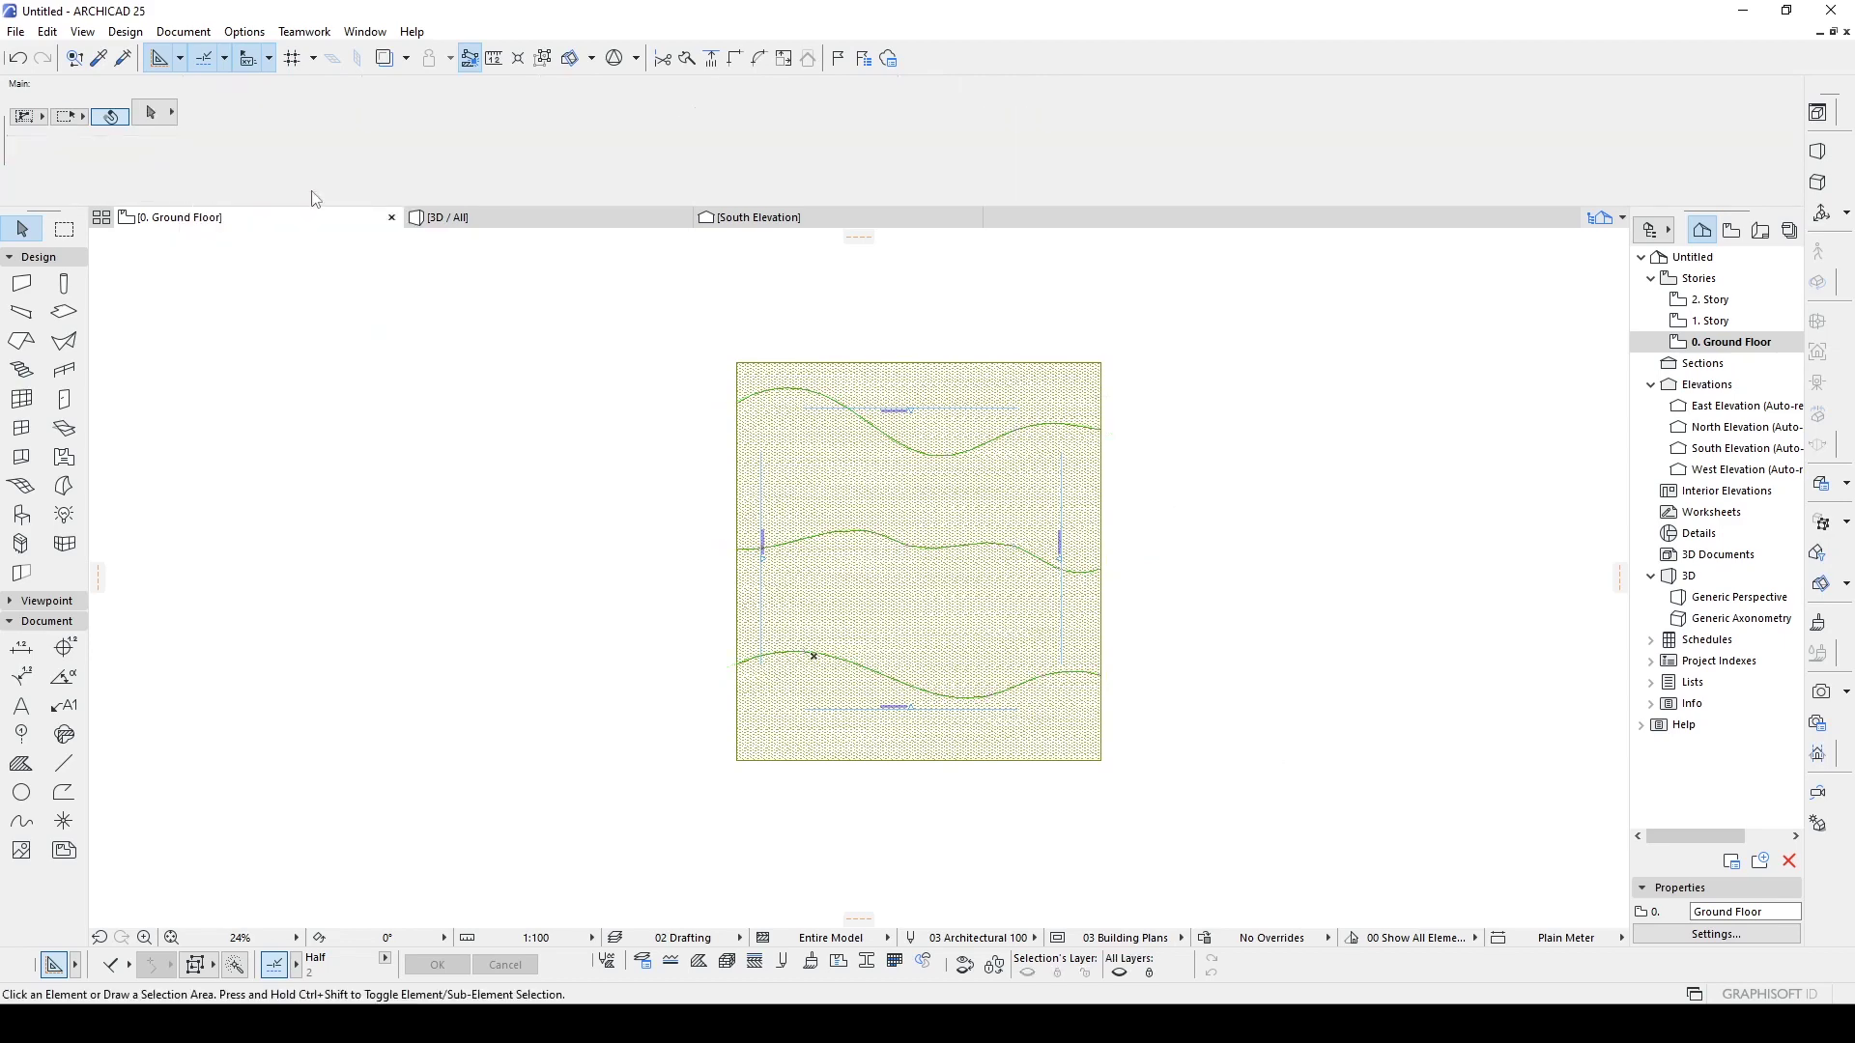
- Reselect the terrain mesh to show its traced contour points
left_click(514, 456)
left_click(1204, 687)
scroll(1207, 676, "up", 2)
left_click(778, 634)
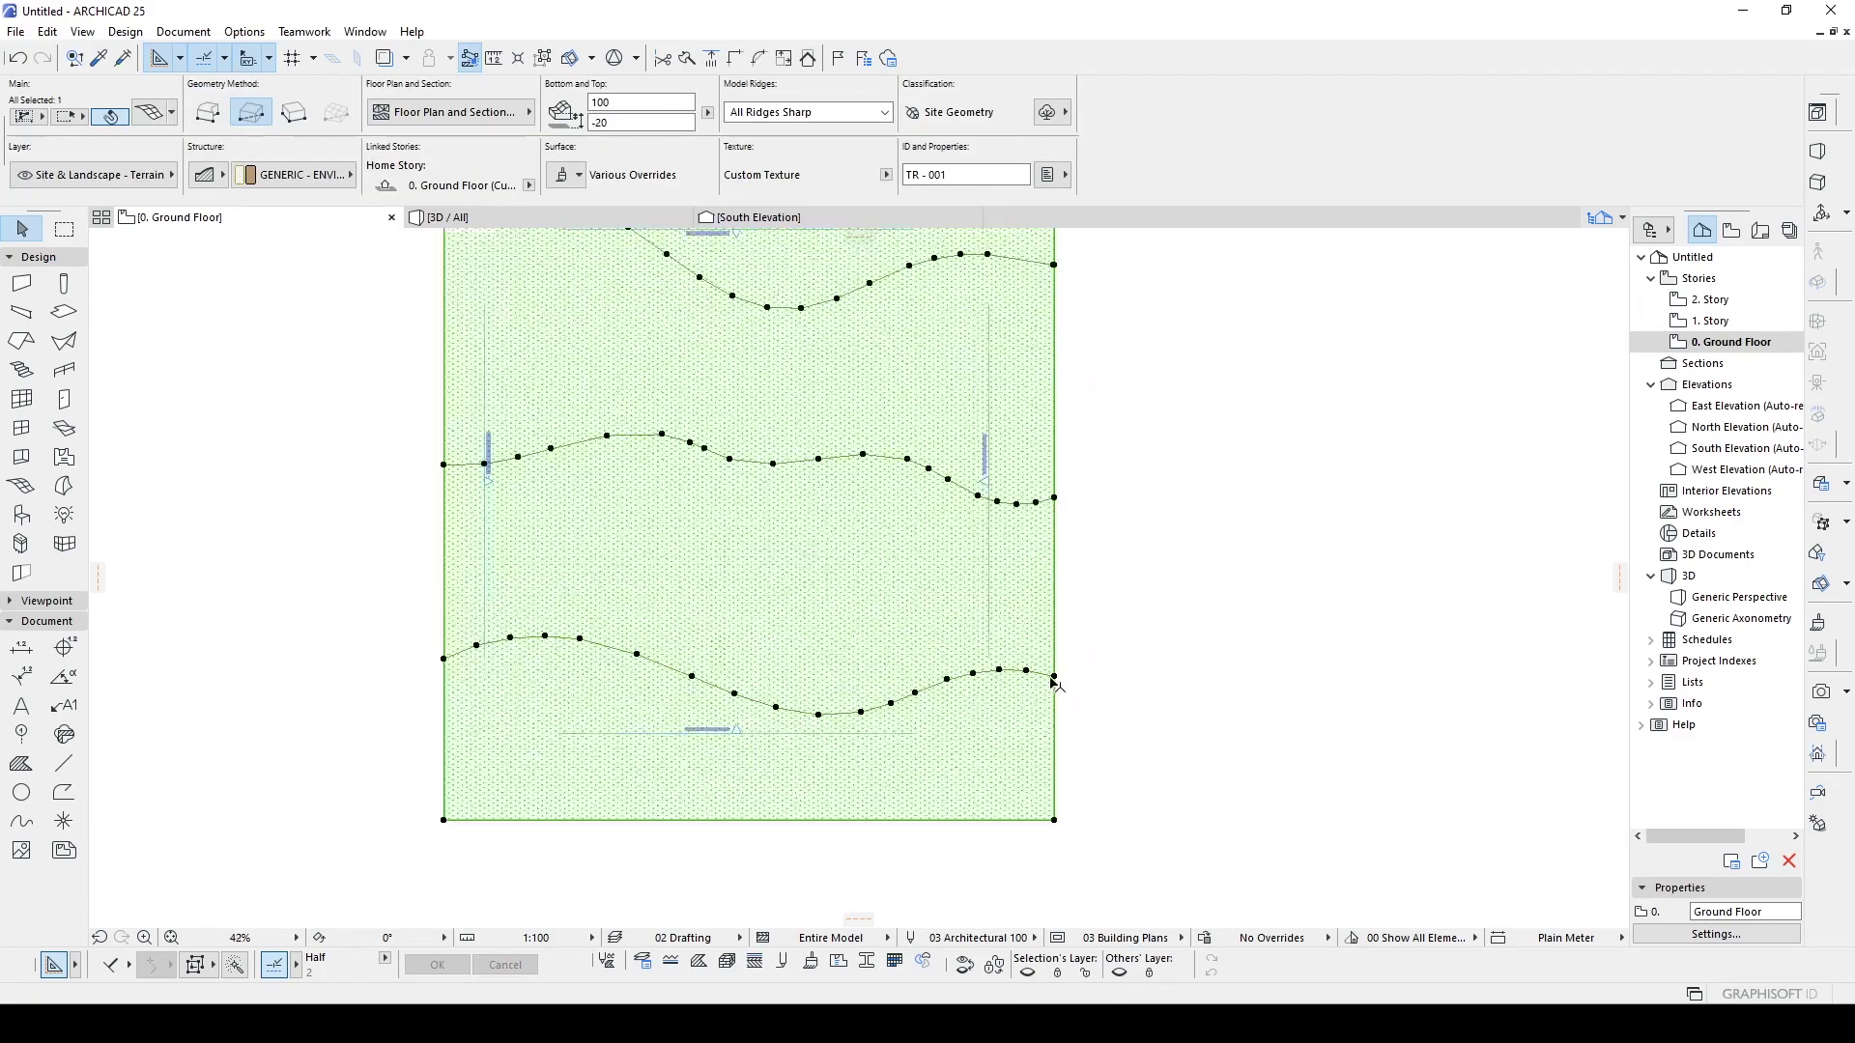
- Zoom and pan to the lower part of the terrain mesh and reselect it
scroll(1053, 681, "up", 1)
scroll(966, 670, "up", 2)
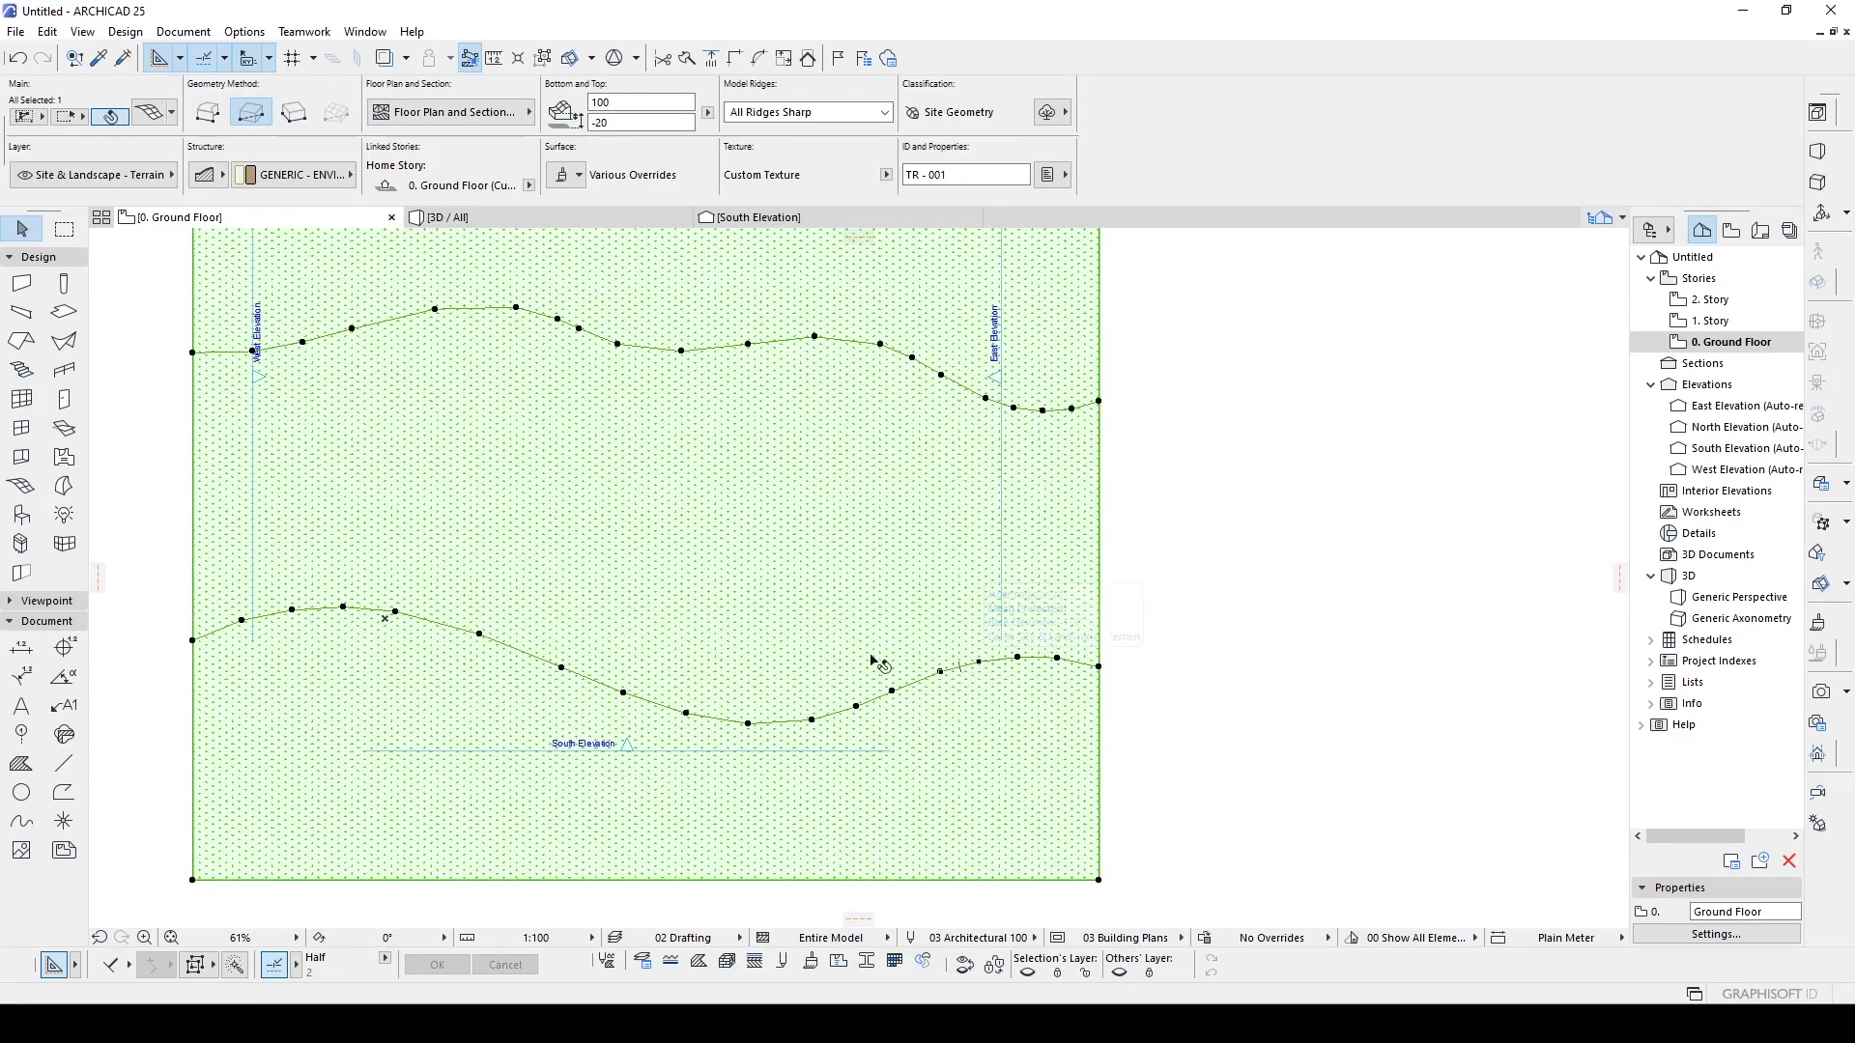
middle_click_drag(340, 652, 583, 628)
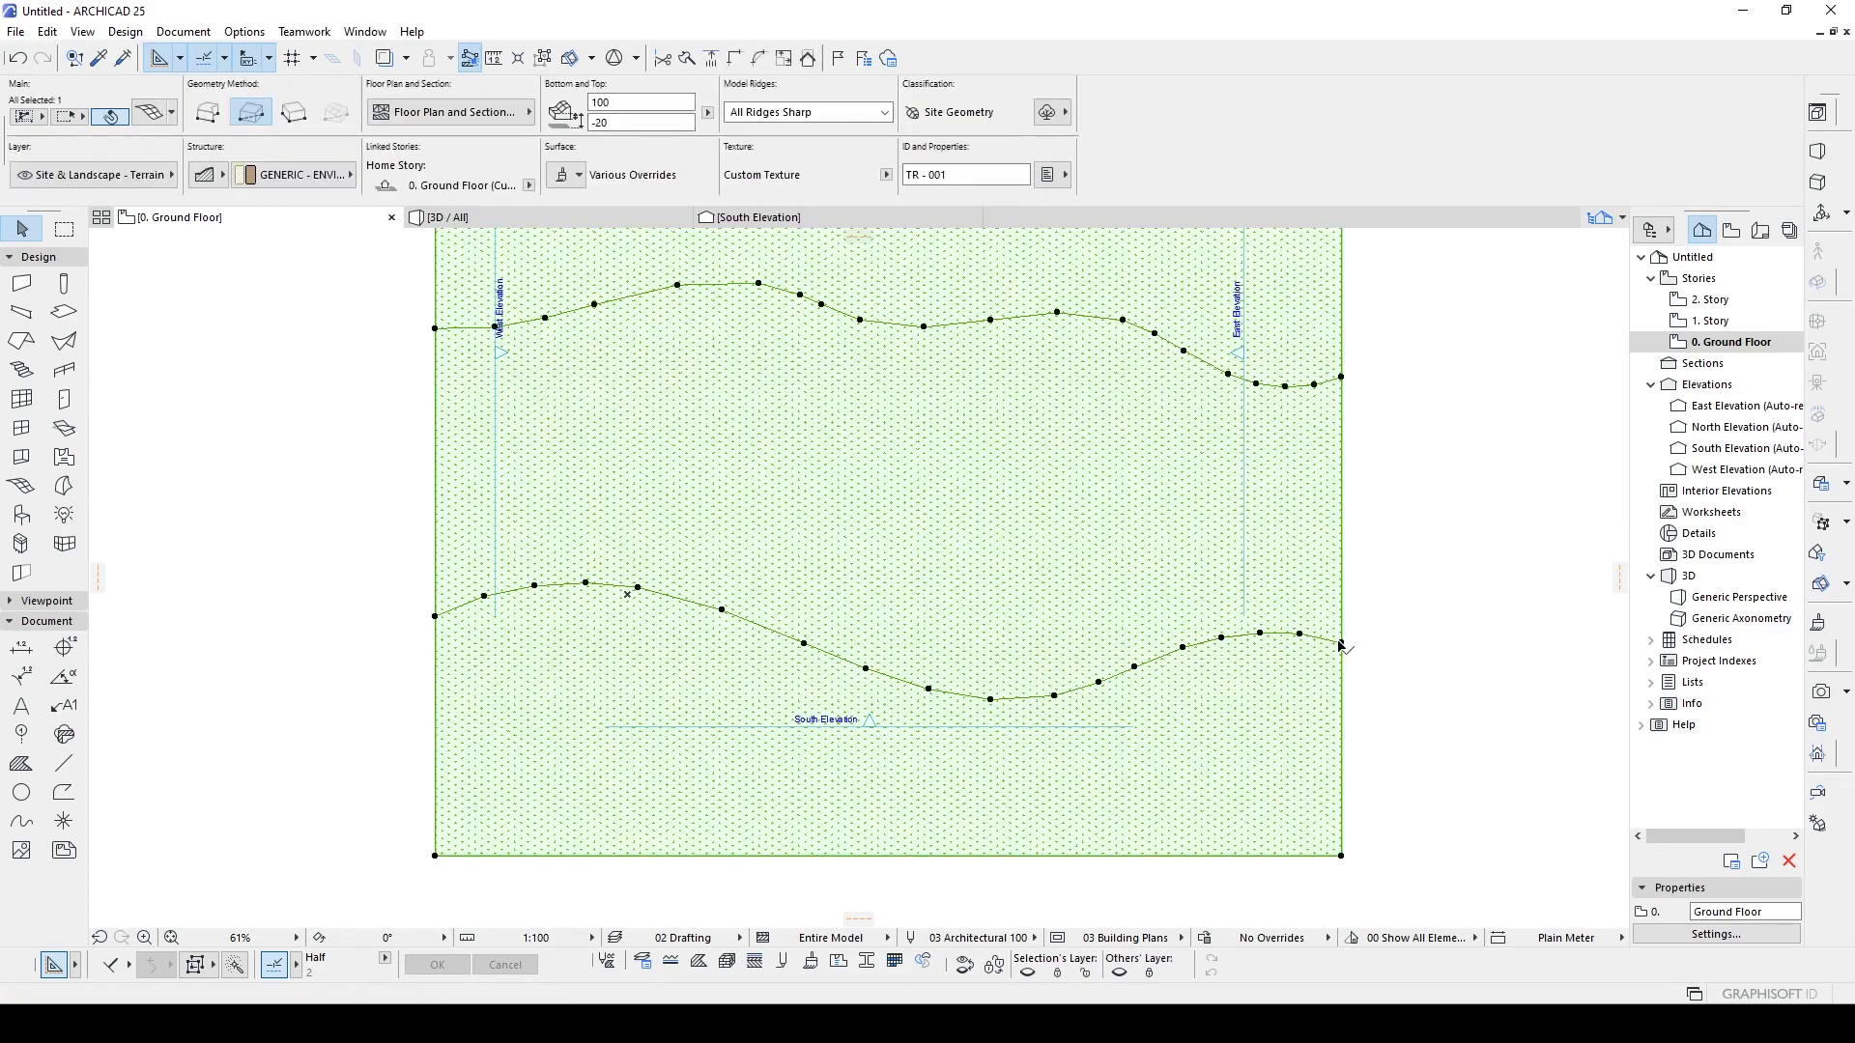
scroll(1343, 653, "up", 3)
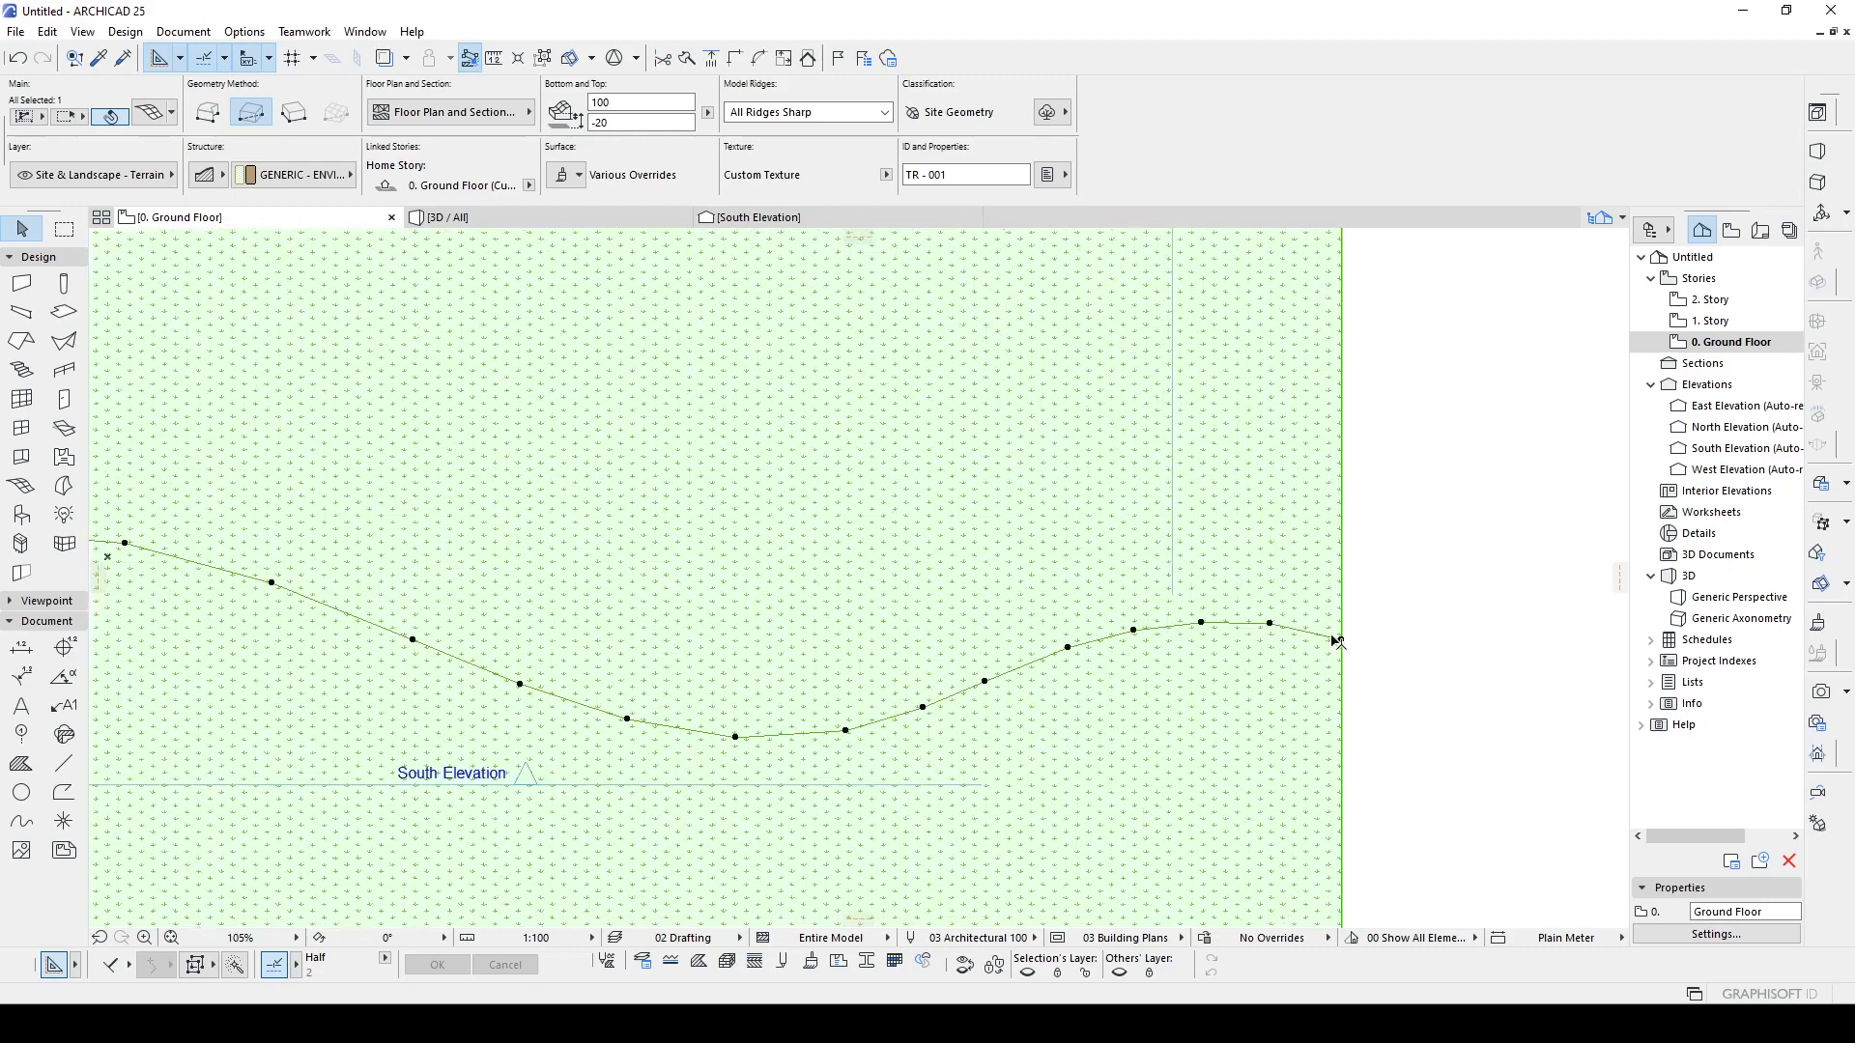
scroll(1337, 580, "down", 5)
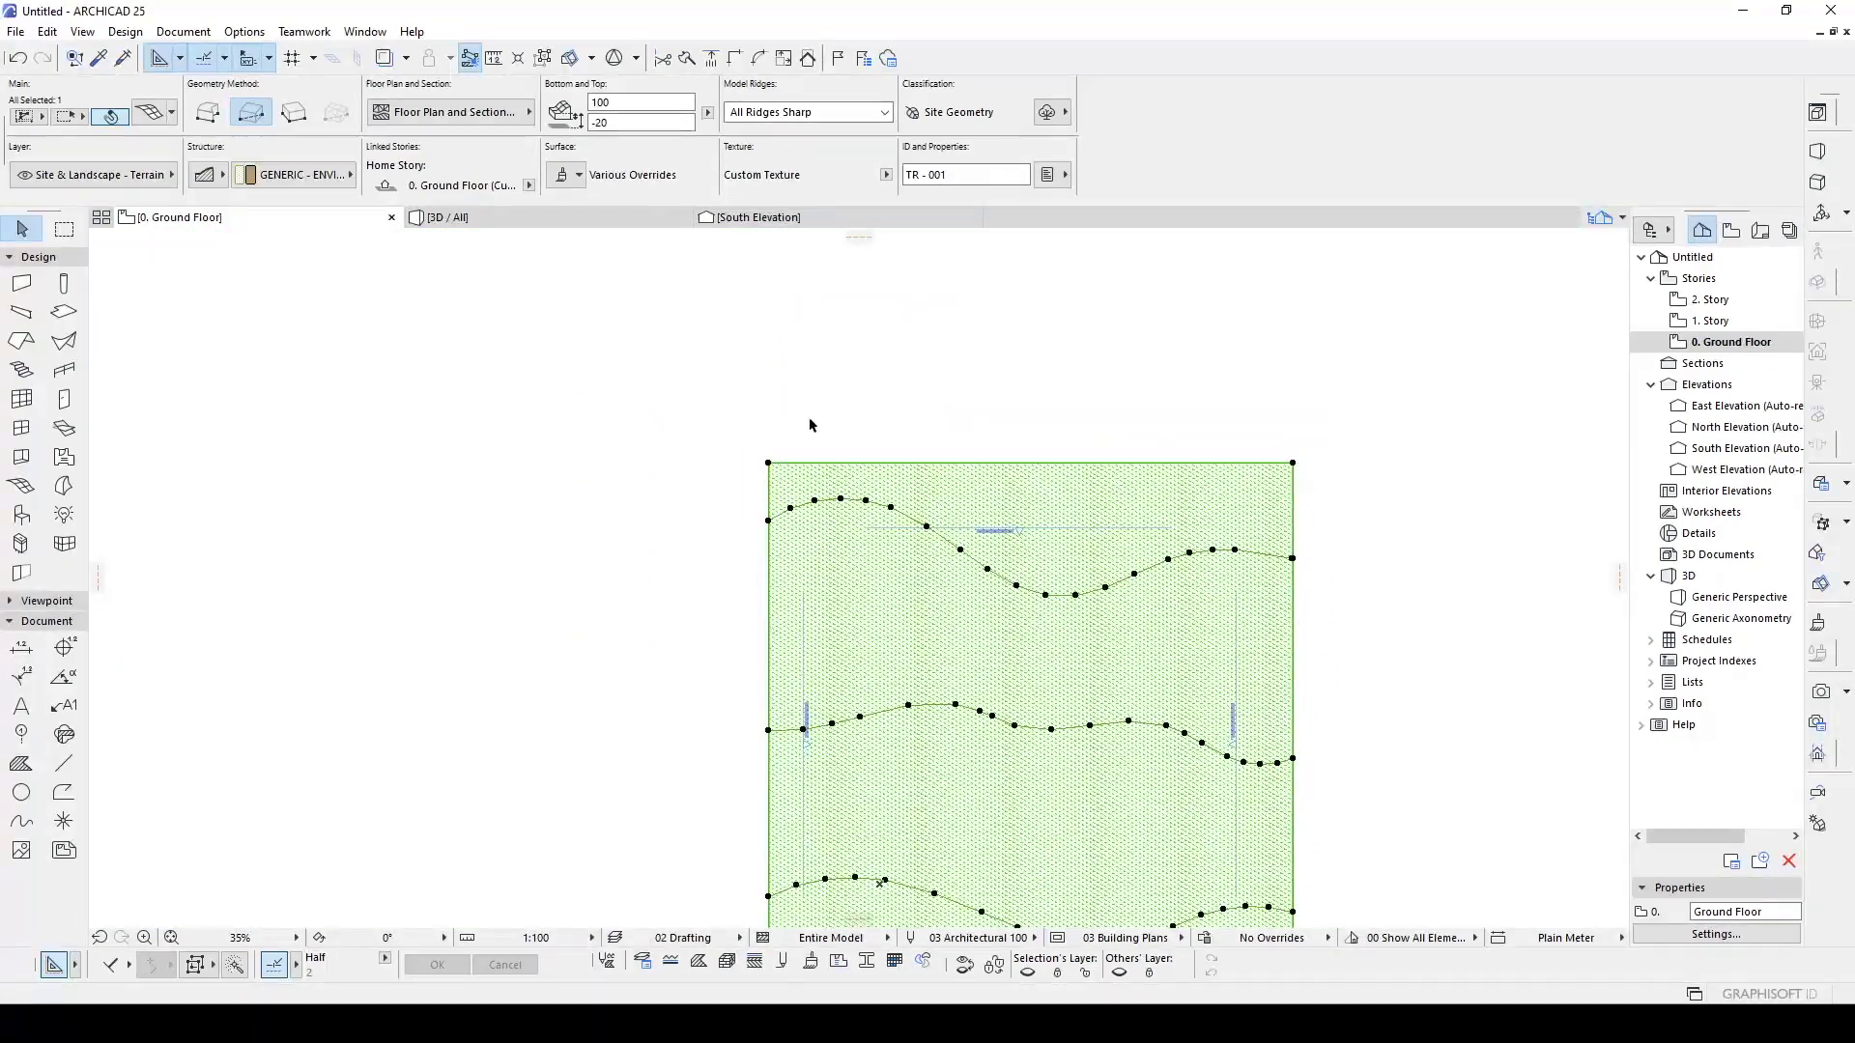
middle_click_drag(721, 434, 712, 302)
mouse_move(1237, 729)
middle_mouse_down()
mouse_move(1152, 656)
mouse_move(1131, 675)
middle_mouse_up()
left_click(1283, 750)
left_click(1126, 635)
- Close in on the lower contour and pick one of its mesh points for editing
scroll(1207, 686, "up", 2)
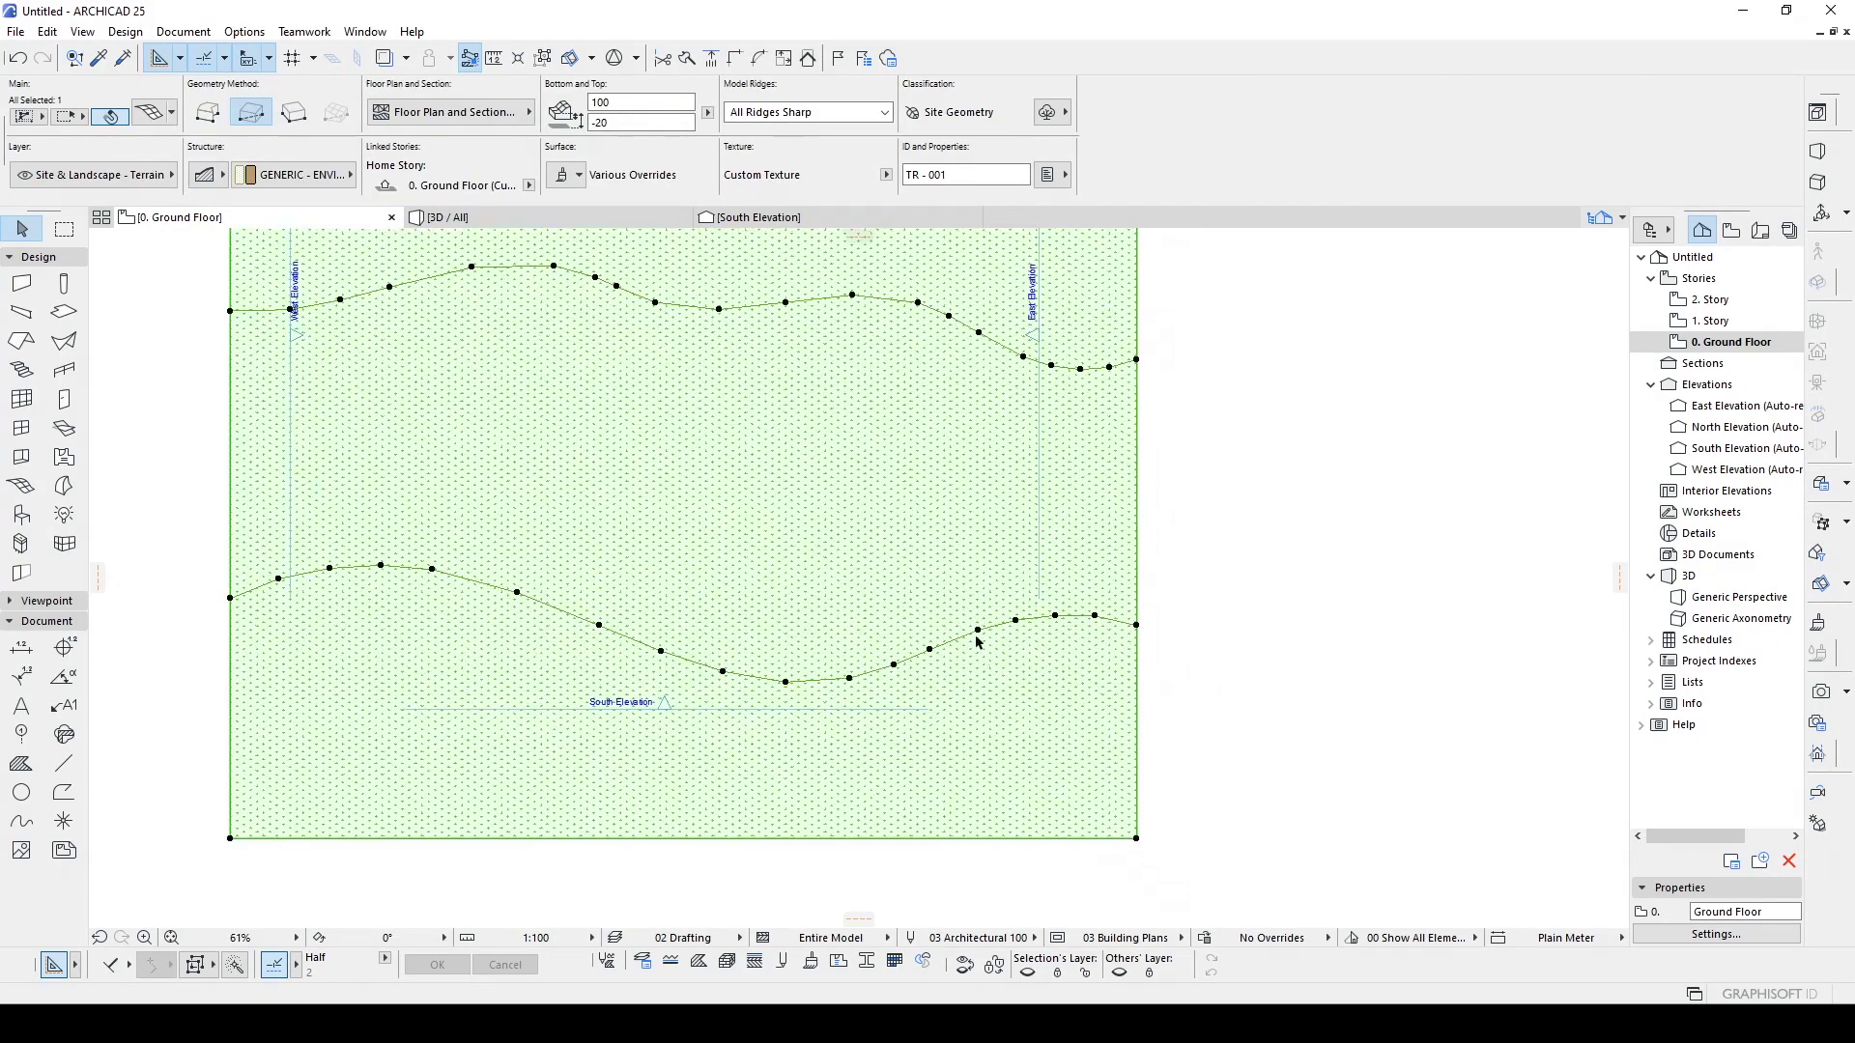
left_click(1399, 705)
left_click(979, 633)
mouse_move(787, 641)
middle_mouse_down()
mouse_move(1021, 570)
mouse_move(878, 569)
middle_mouse_up()
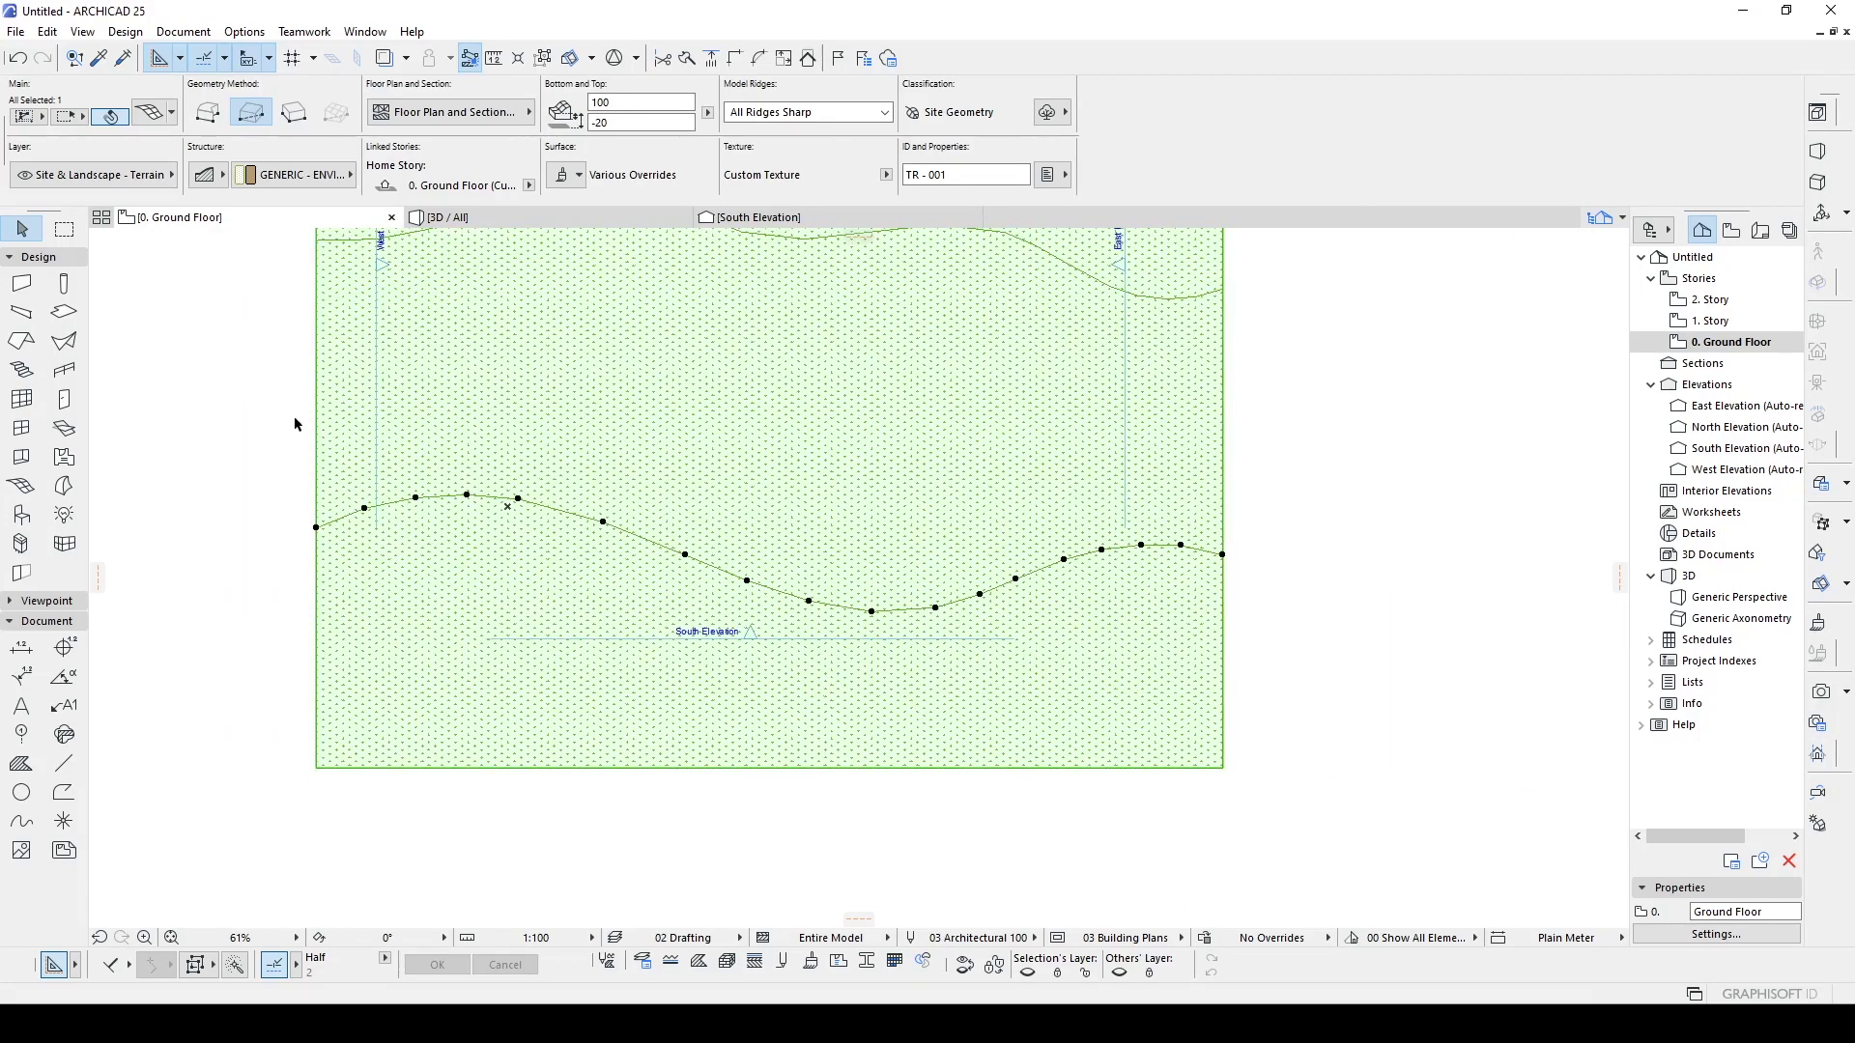
scroll(1265, 475, "up", 2)
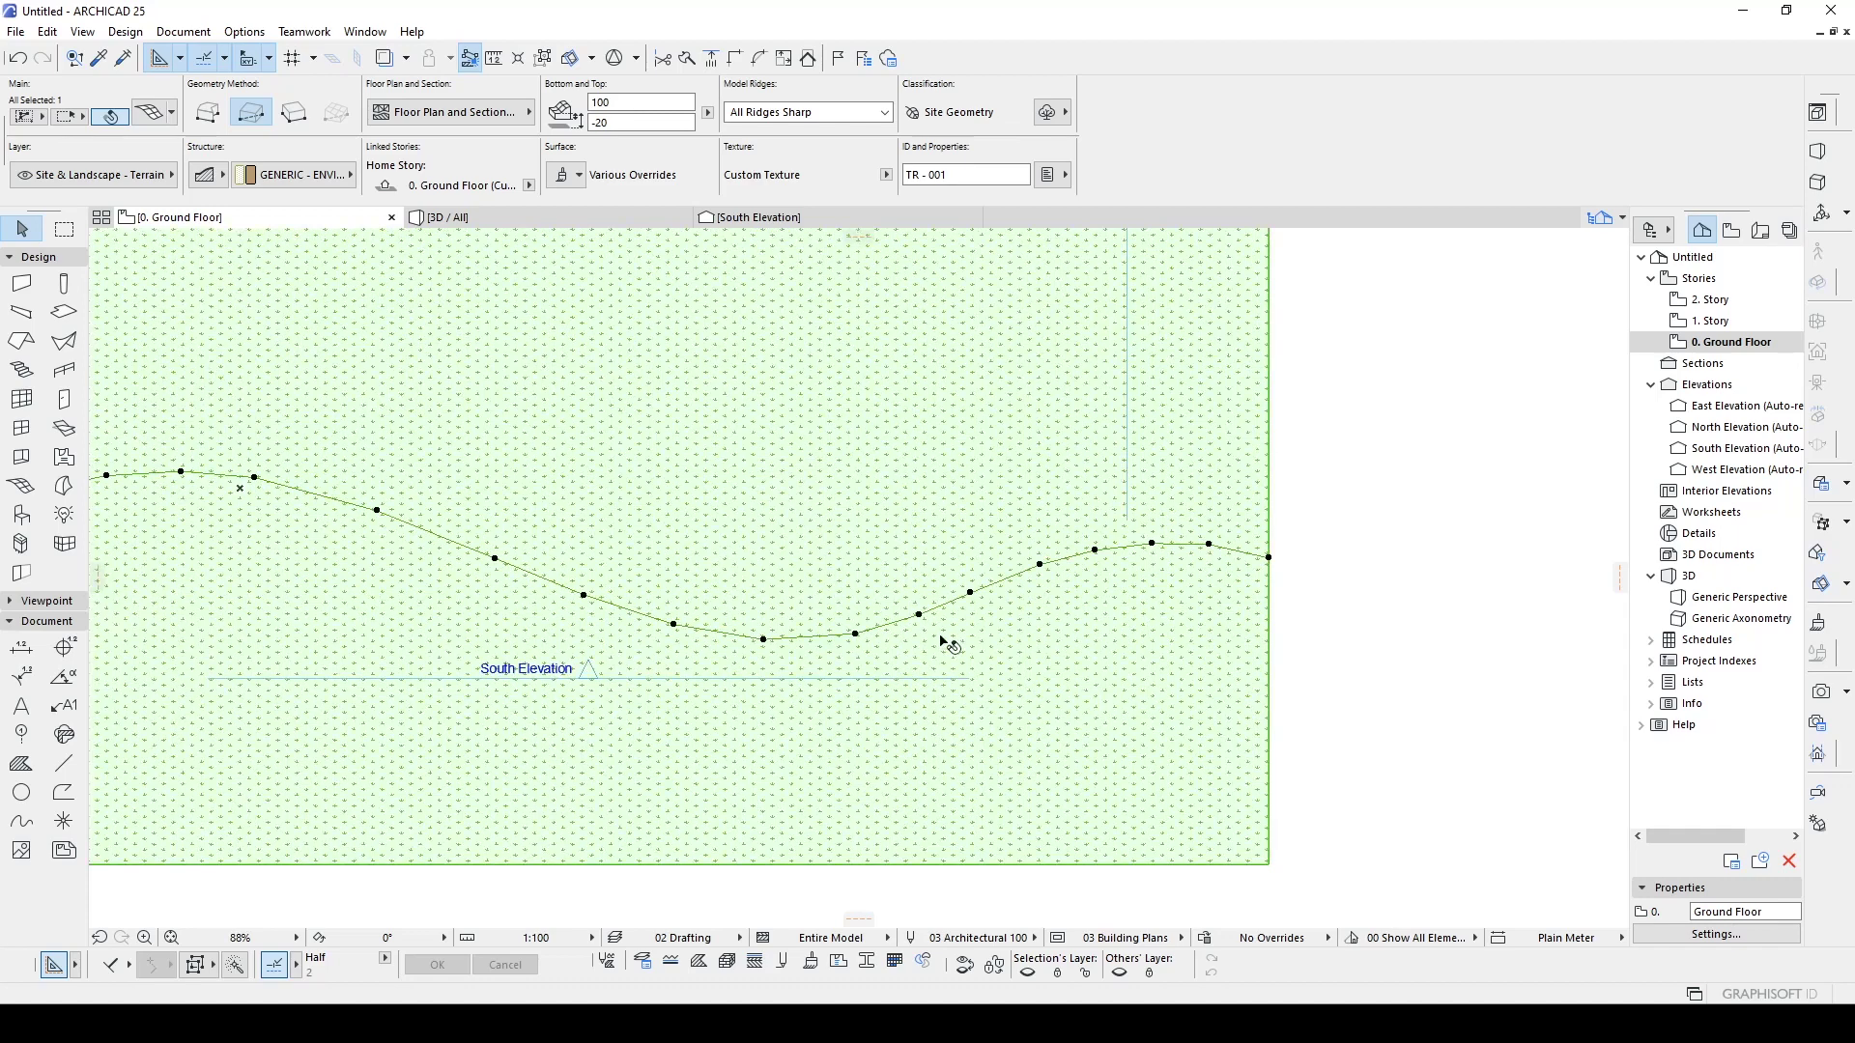
left_click_drag(1023, 577, 1138, 770)
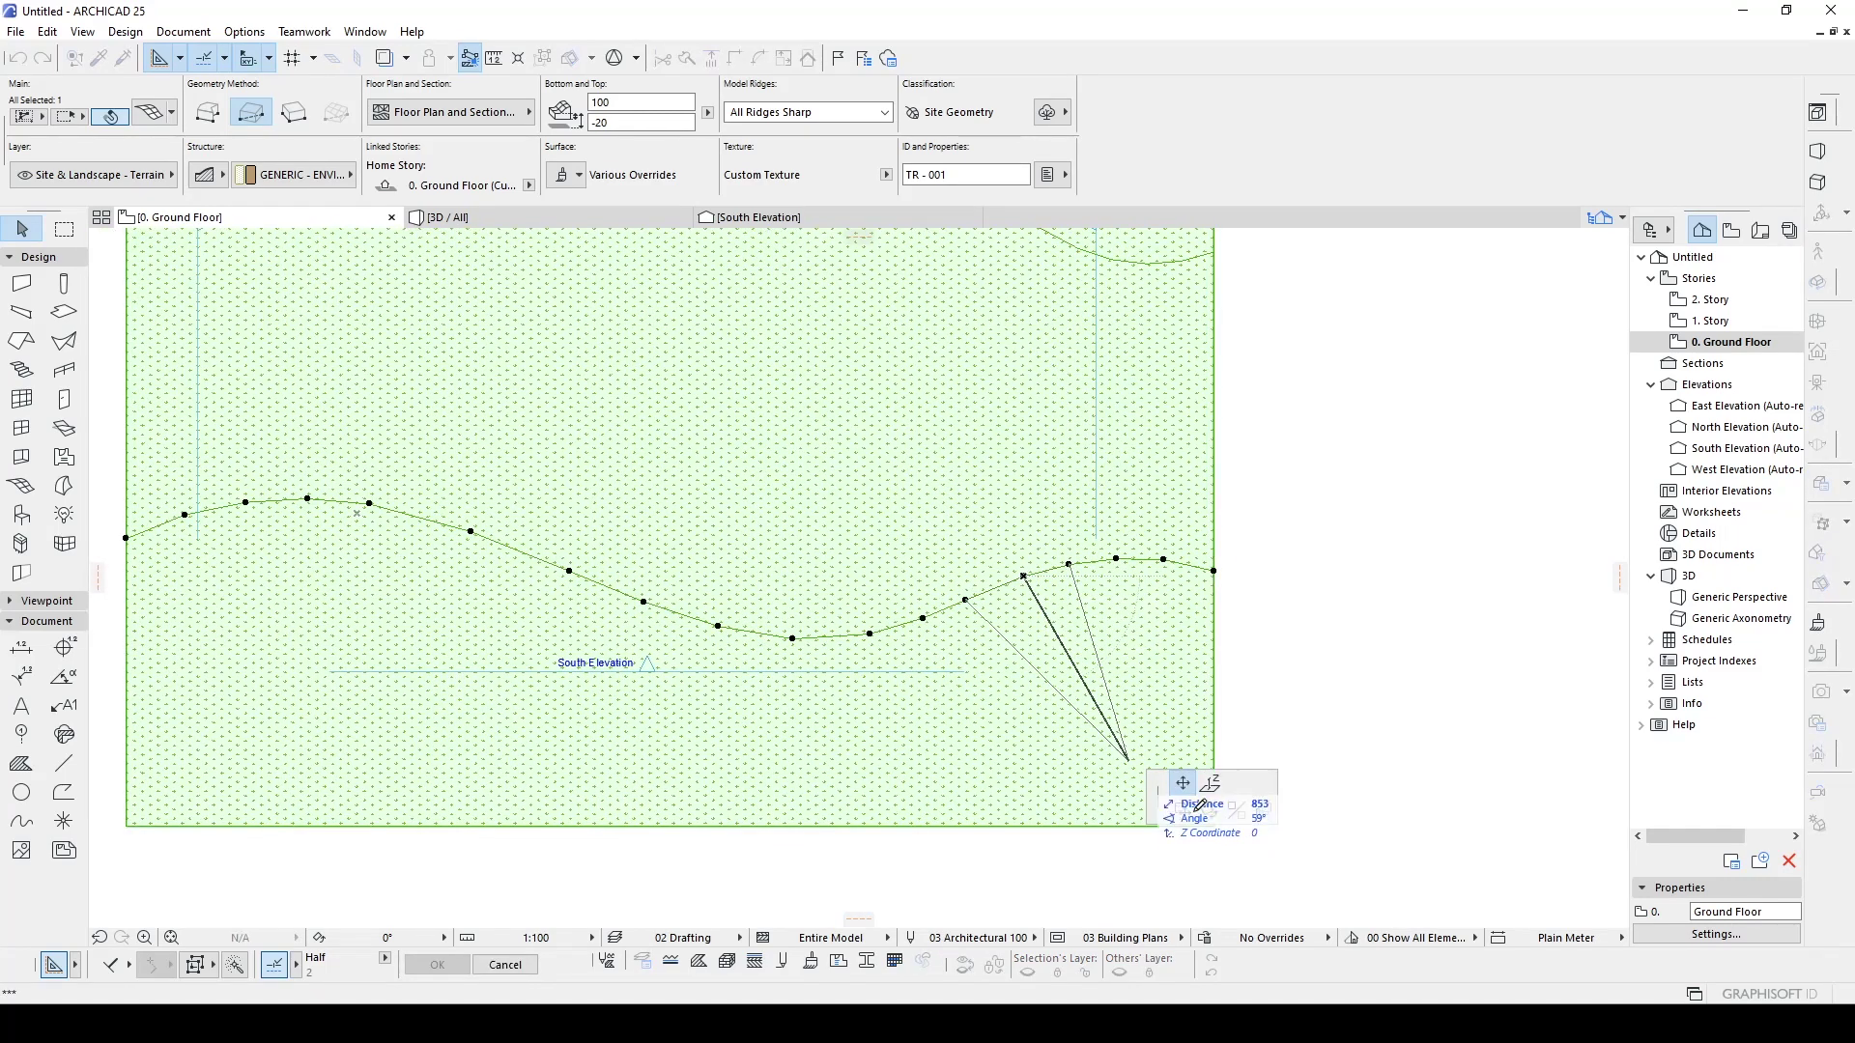
- Elevate every lower-contour mesh point to height 100 with Apply to All, keeping Mesh Reference Plane
left_click(1213, 784)
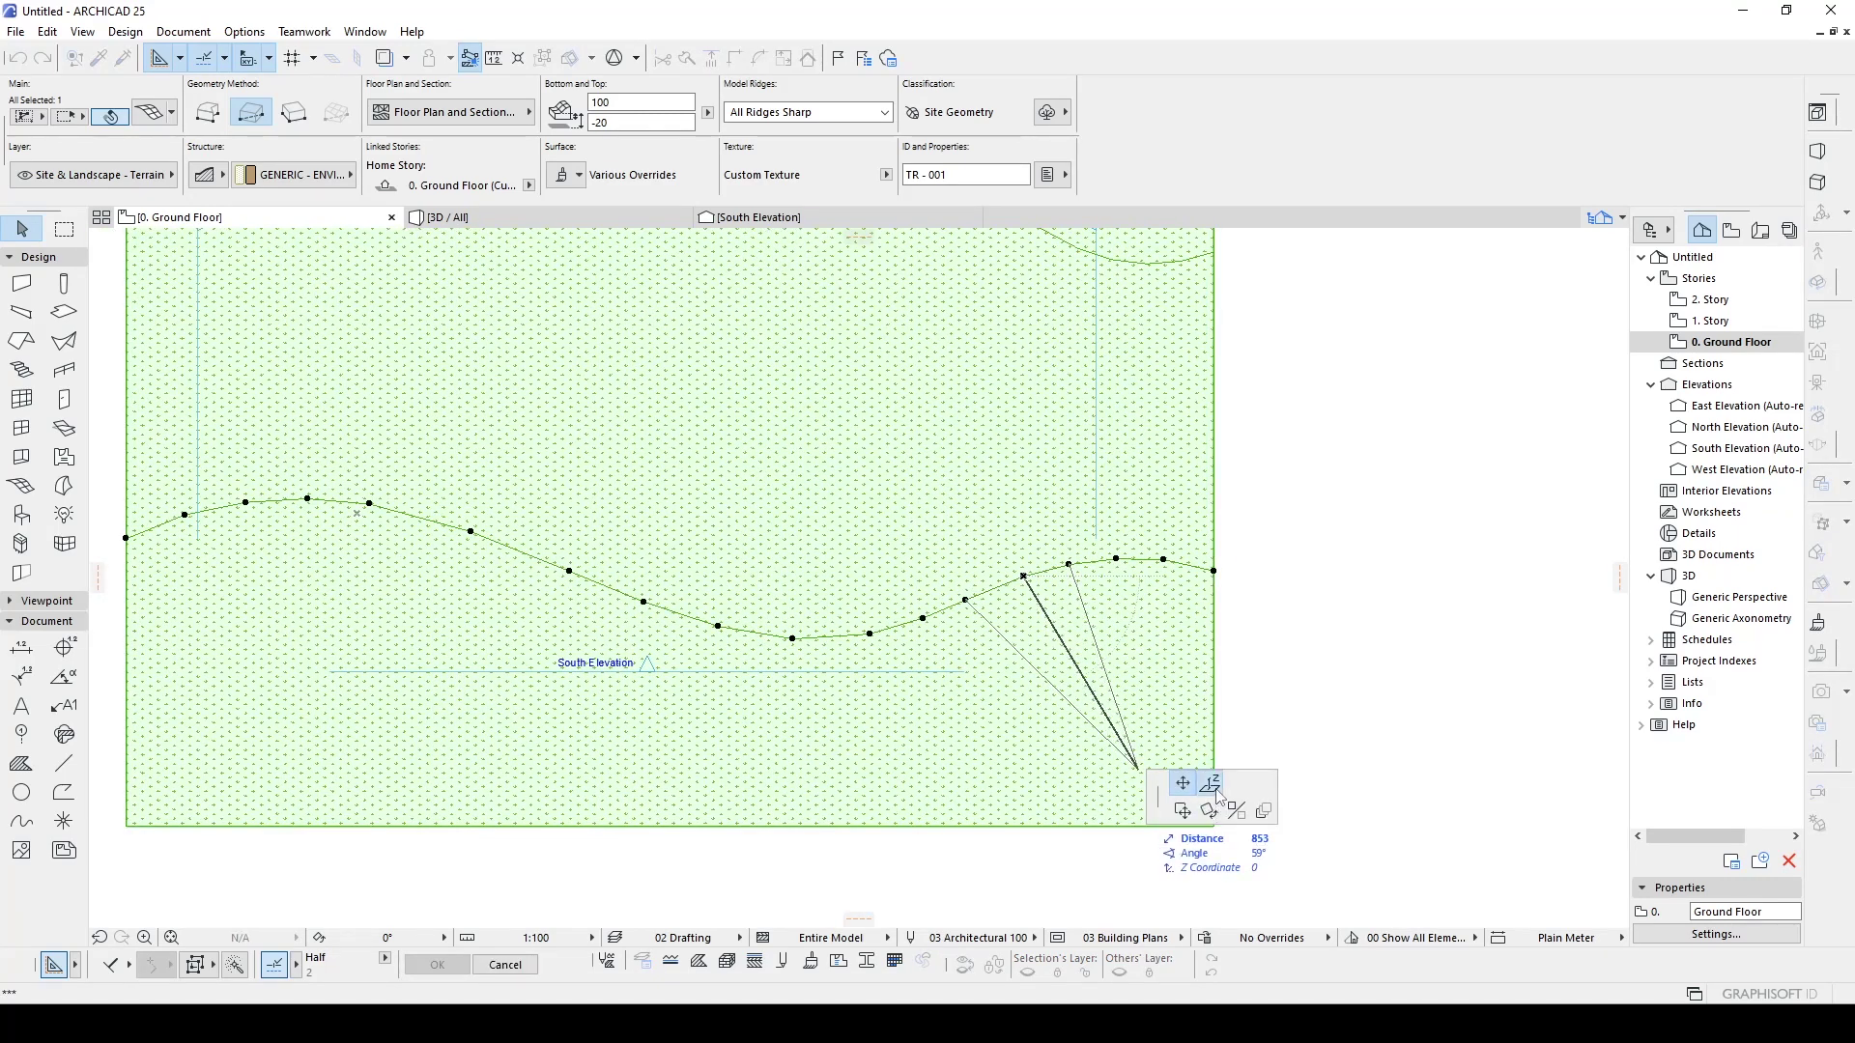
left_click(842, 342)
type("100")
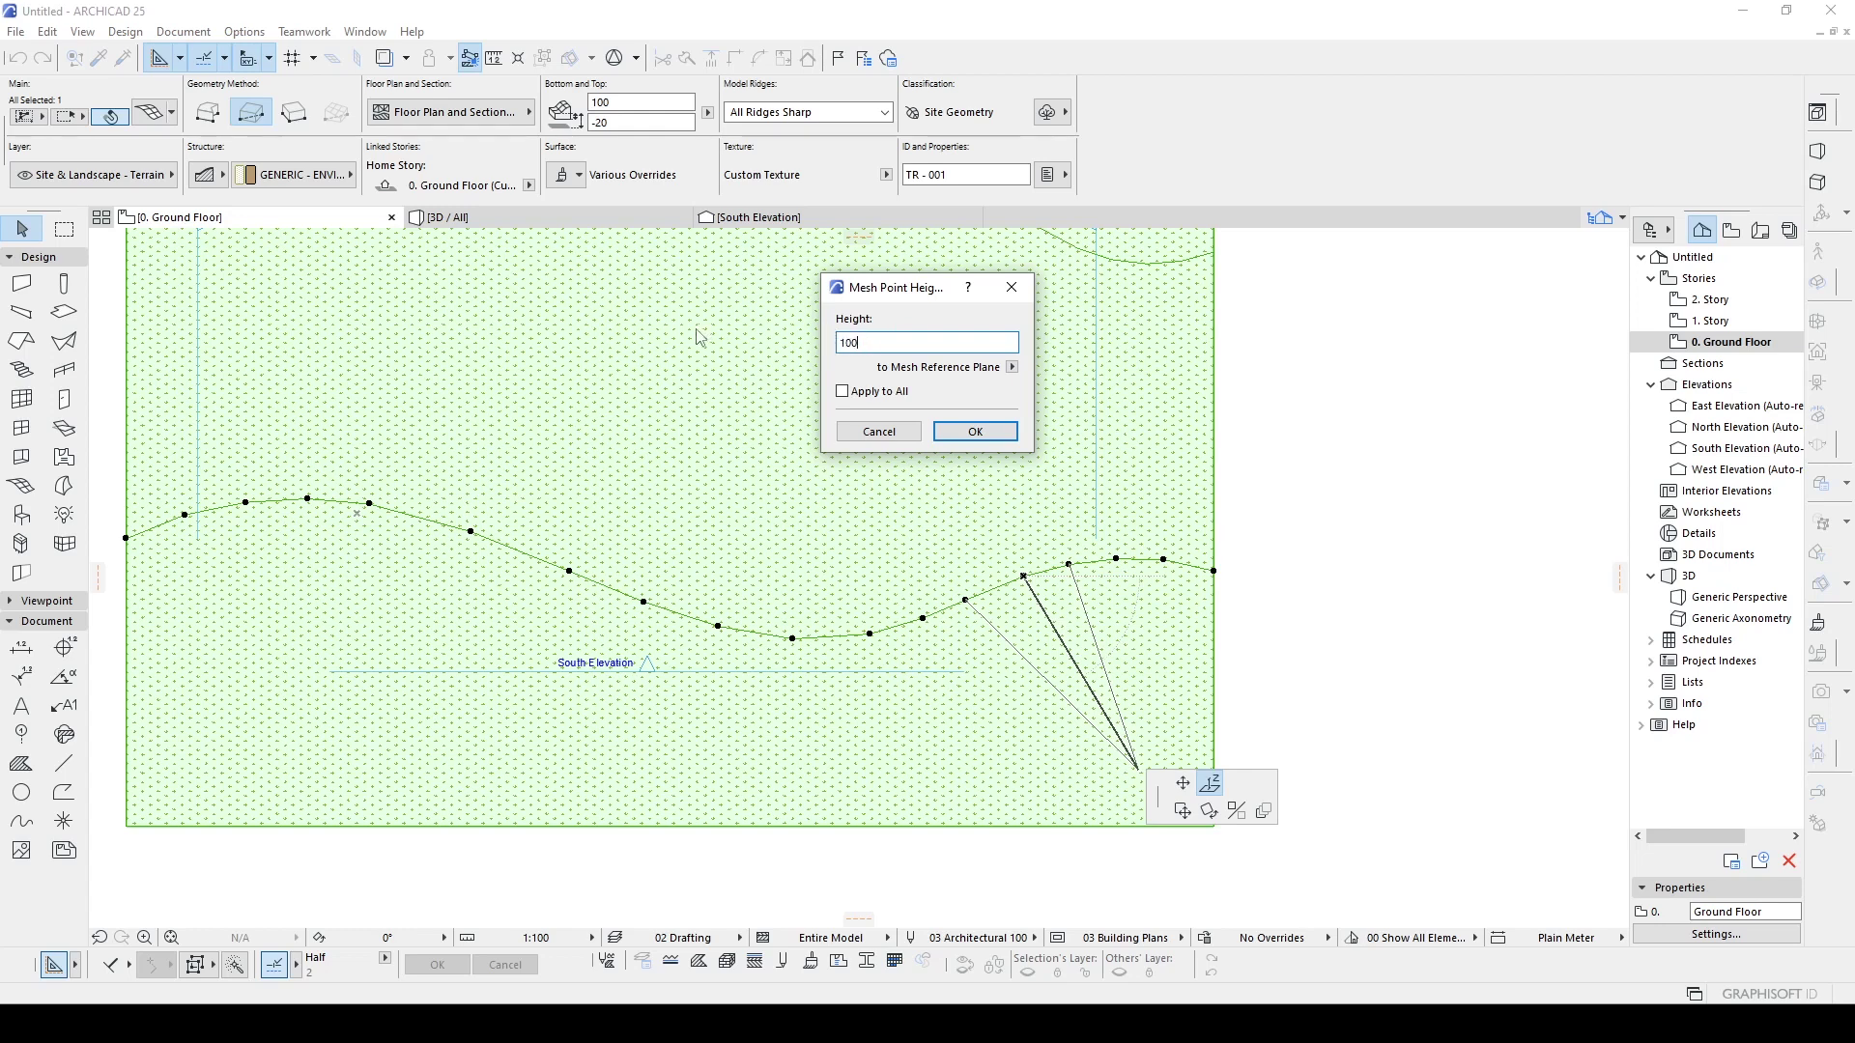
left_click_drag(896, 288, 1343, 404)
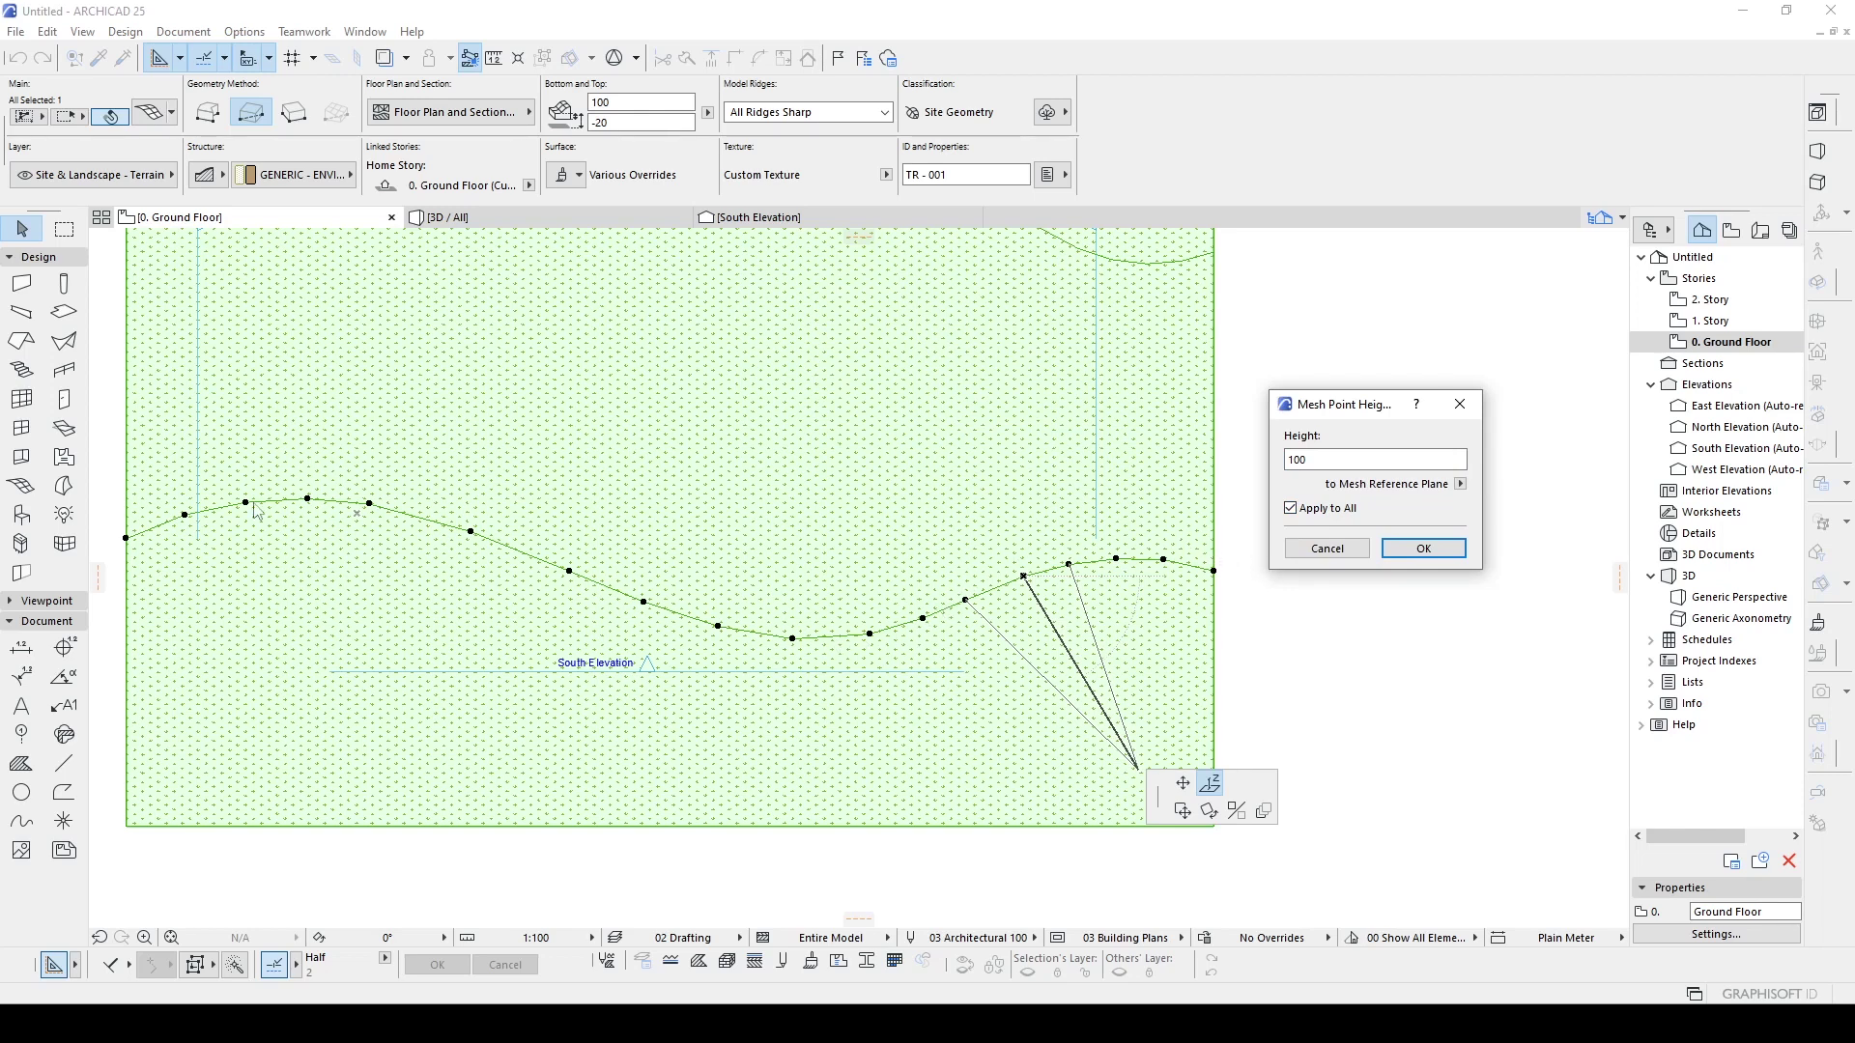
left_click(1227, 449)
left_click(1460, 484)
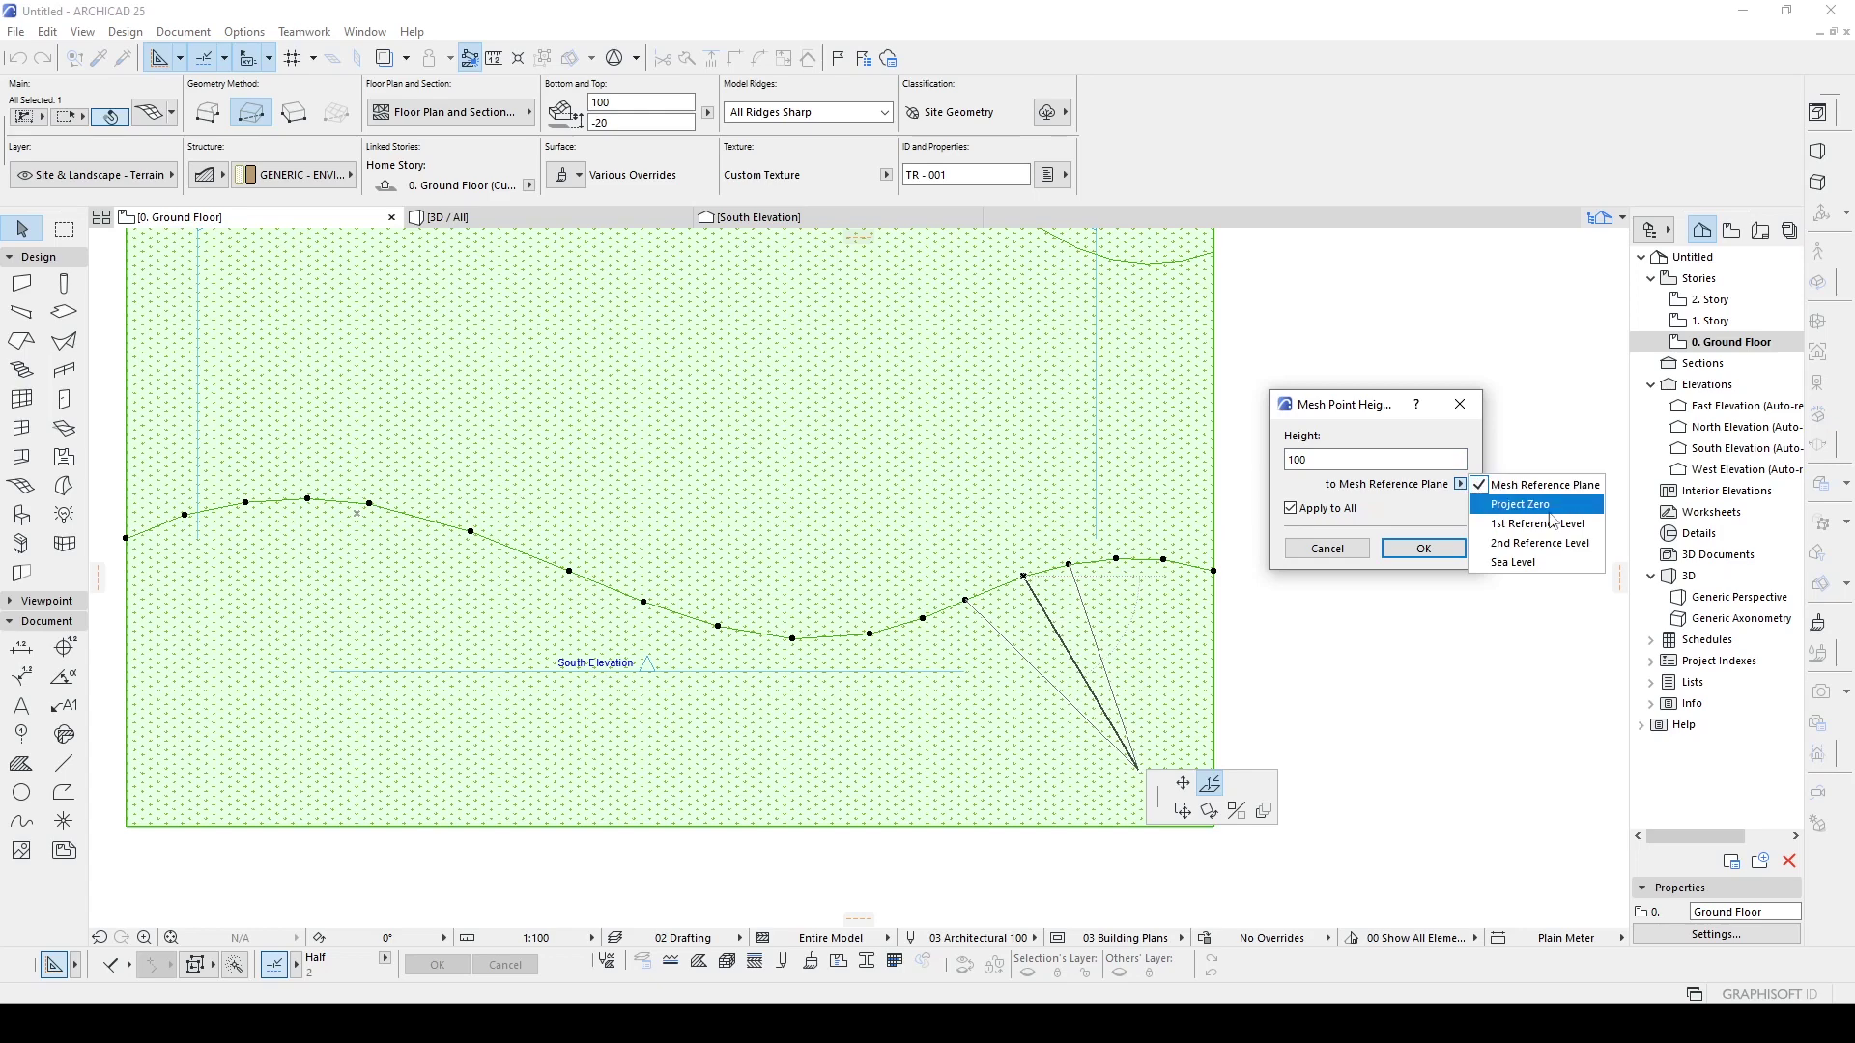
left_click(1470, 447)
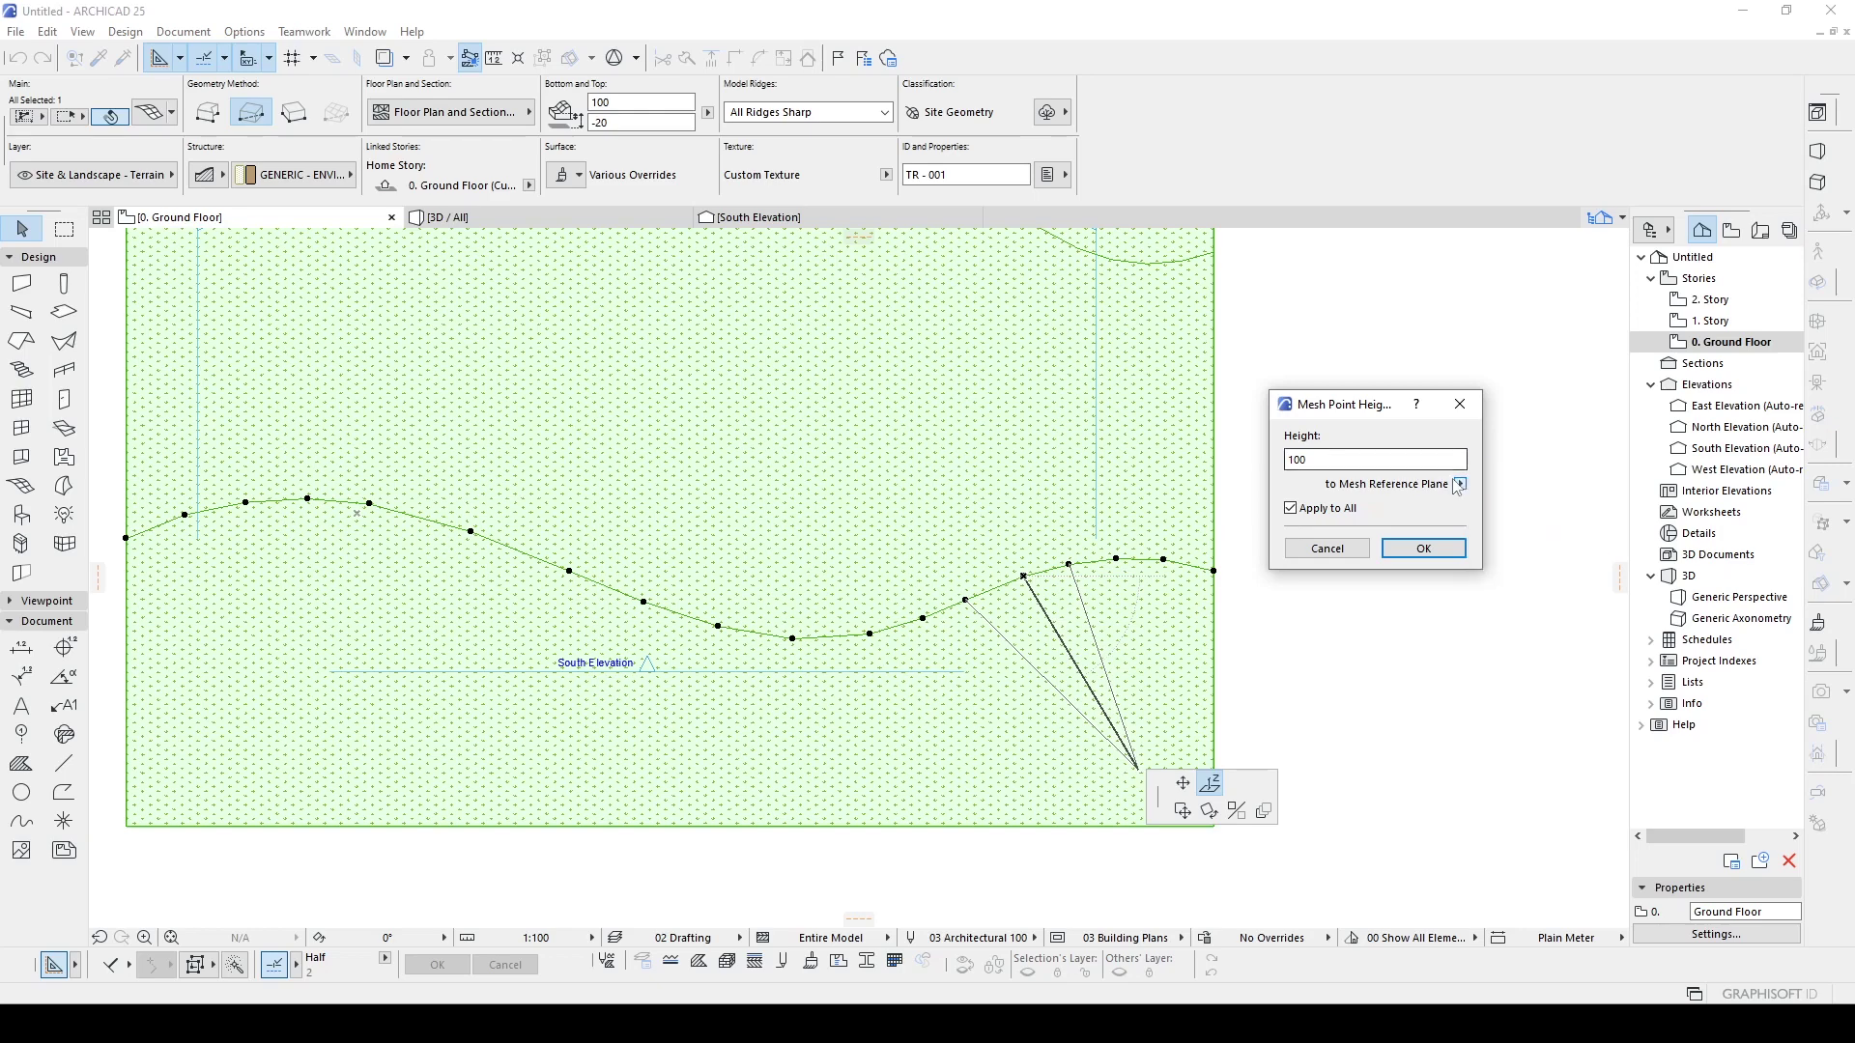
left_click(1460, 485)
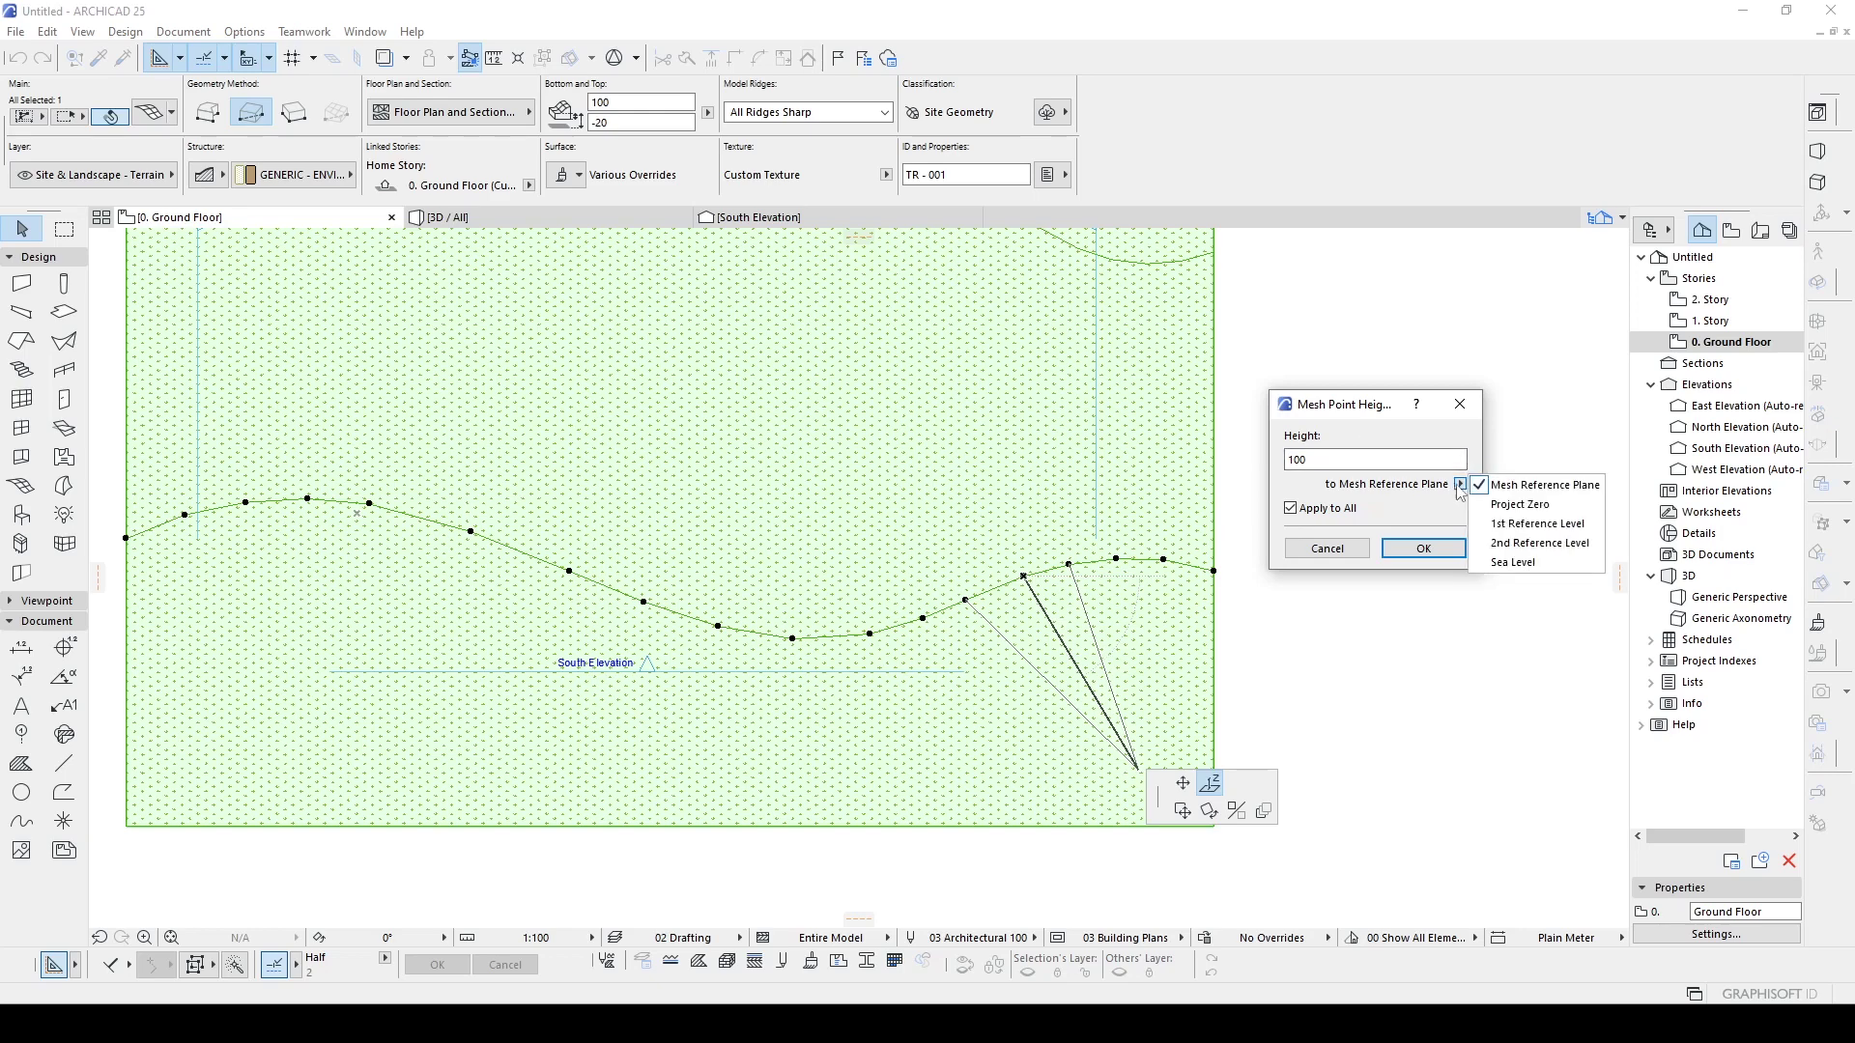
left_click(1420, 548)
scroll(1198, 558, "down", 2)
scroll(1198, 558, "down", 2)
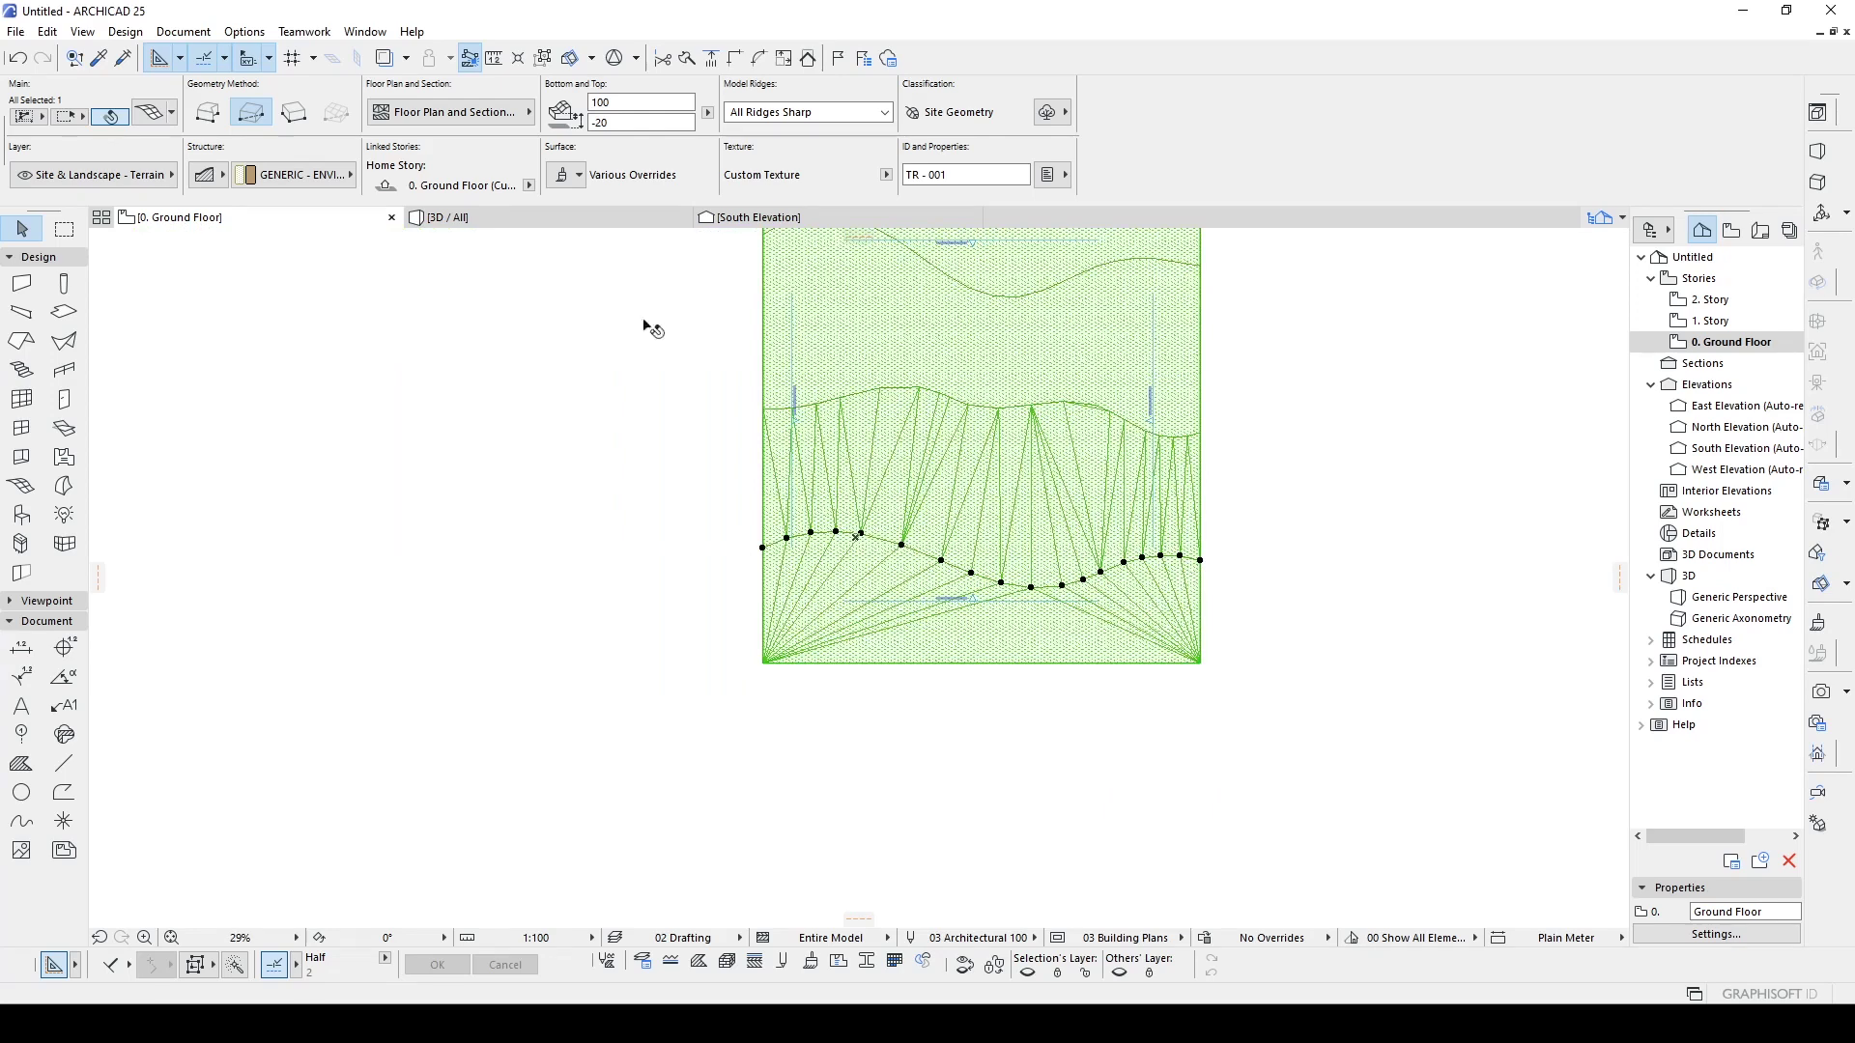
- Orbit and zoom the 3D terrain to check the raised contour, then return to 0. Ground Floor
left_click(492, 218)
left_click(547, 388)
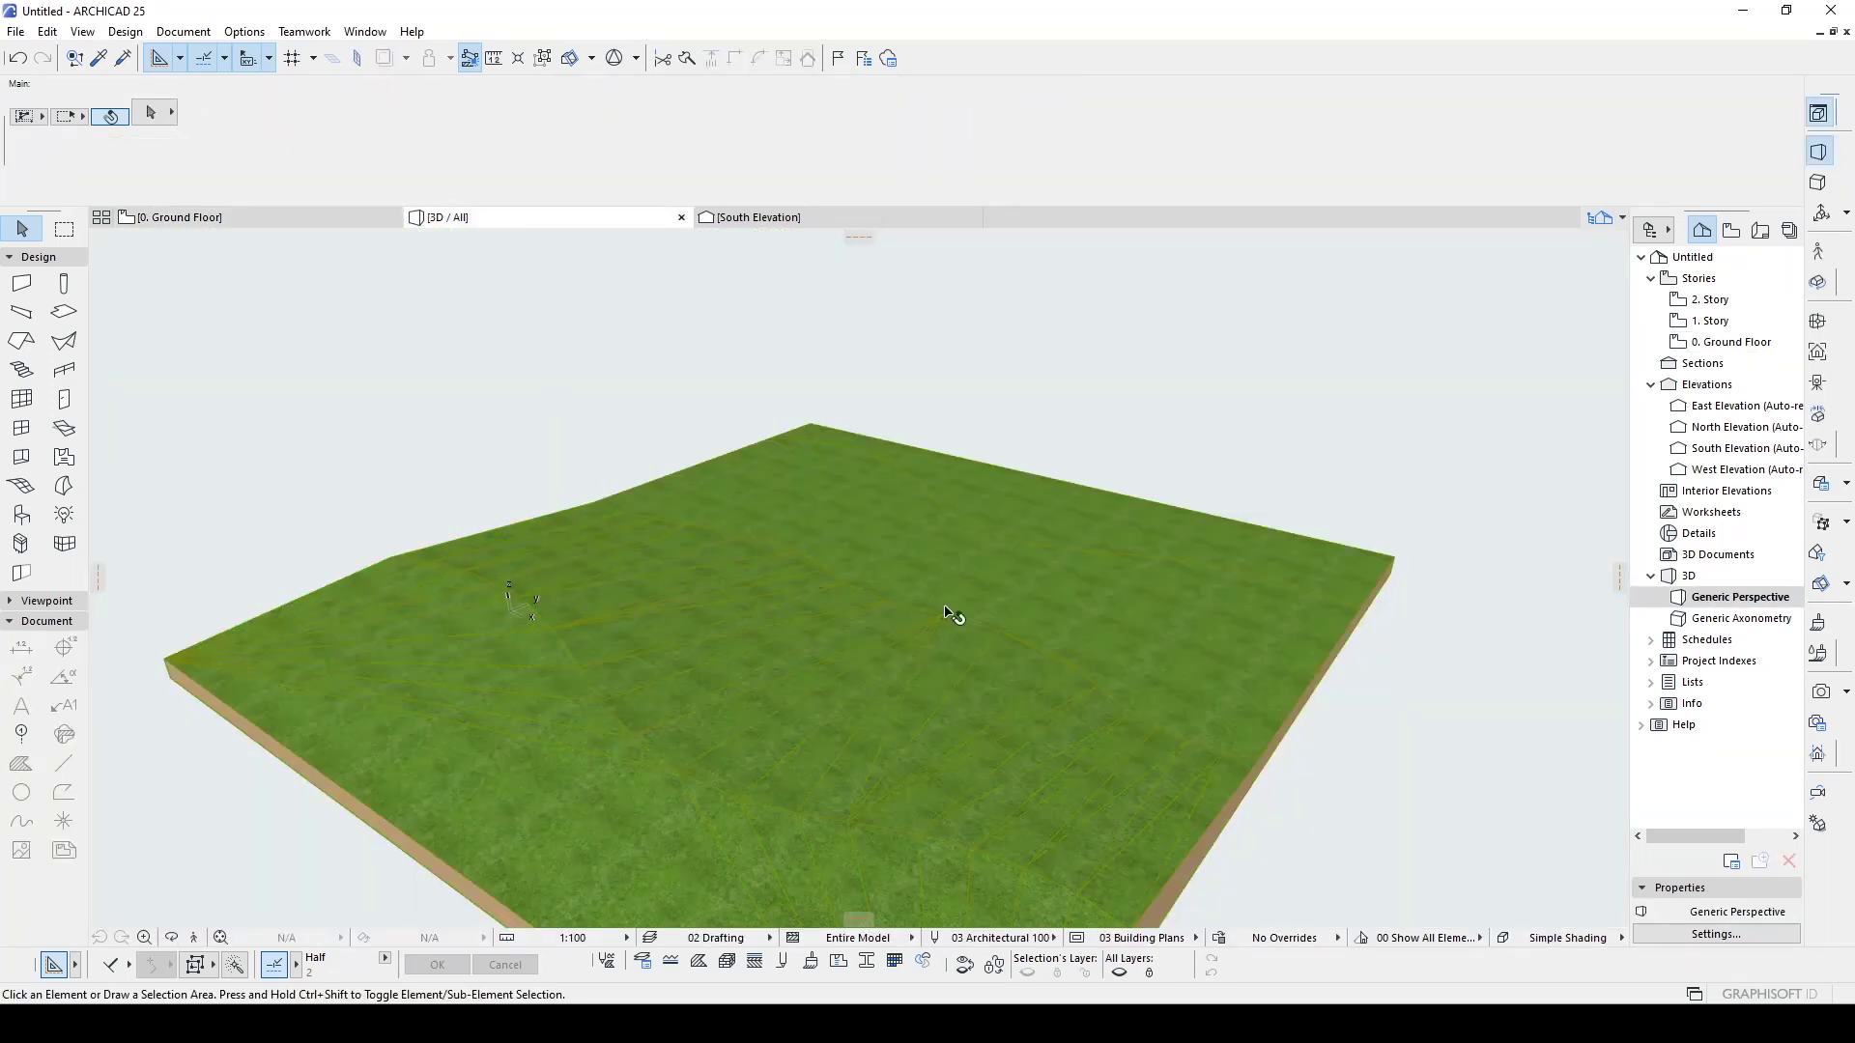
mouse_move(1001, 652)
middle_mouse_down("shift")
mouse_move(567, 542)
mouse_move(496, 542)
middle_mouse_up("shift")
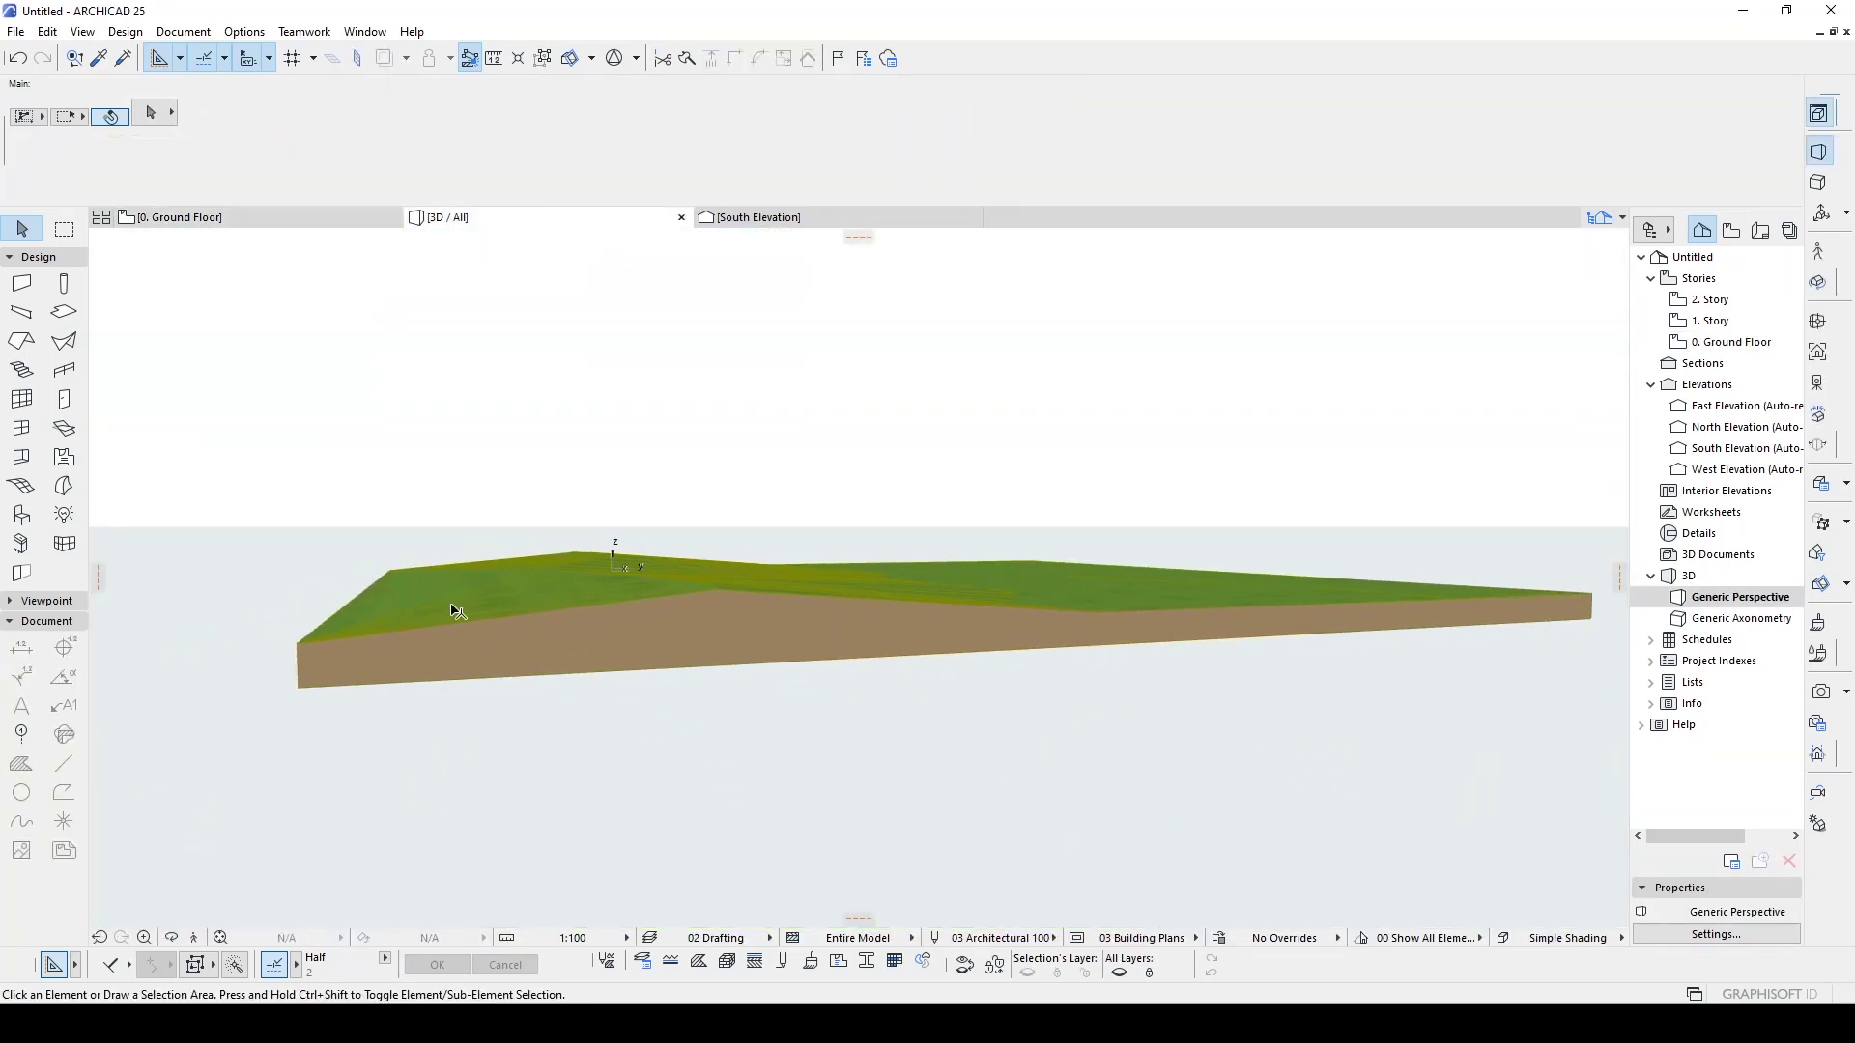
mouse_move(284, 637)
middle_mouse_down("shift")
mouse_move(750, 600)
mouse_move(563, 554)
mouse_move(907, 623)
middle_mouse_up("shift")
scroll(1110, 646, "down", 2)
scroll(588, 571, "down", 4)
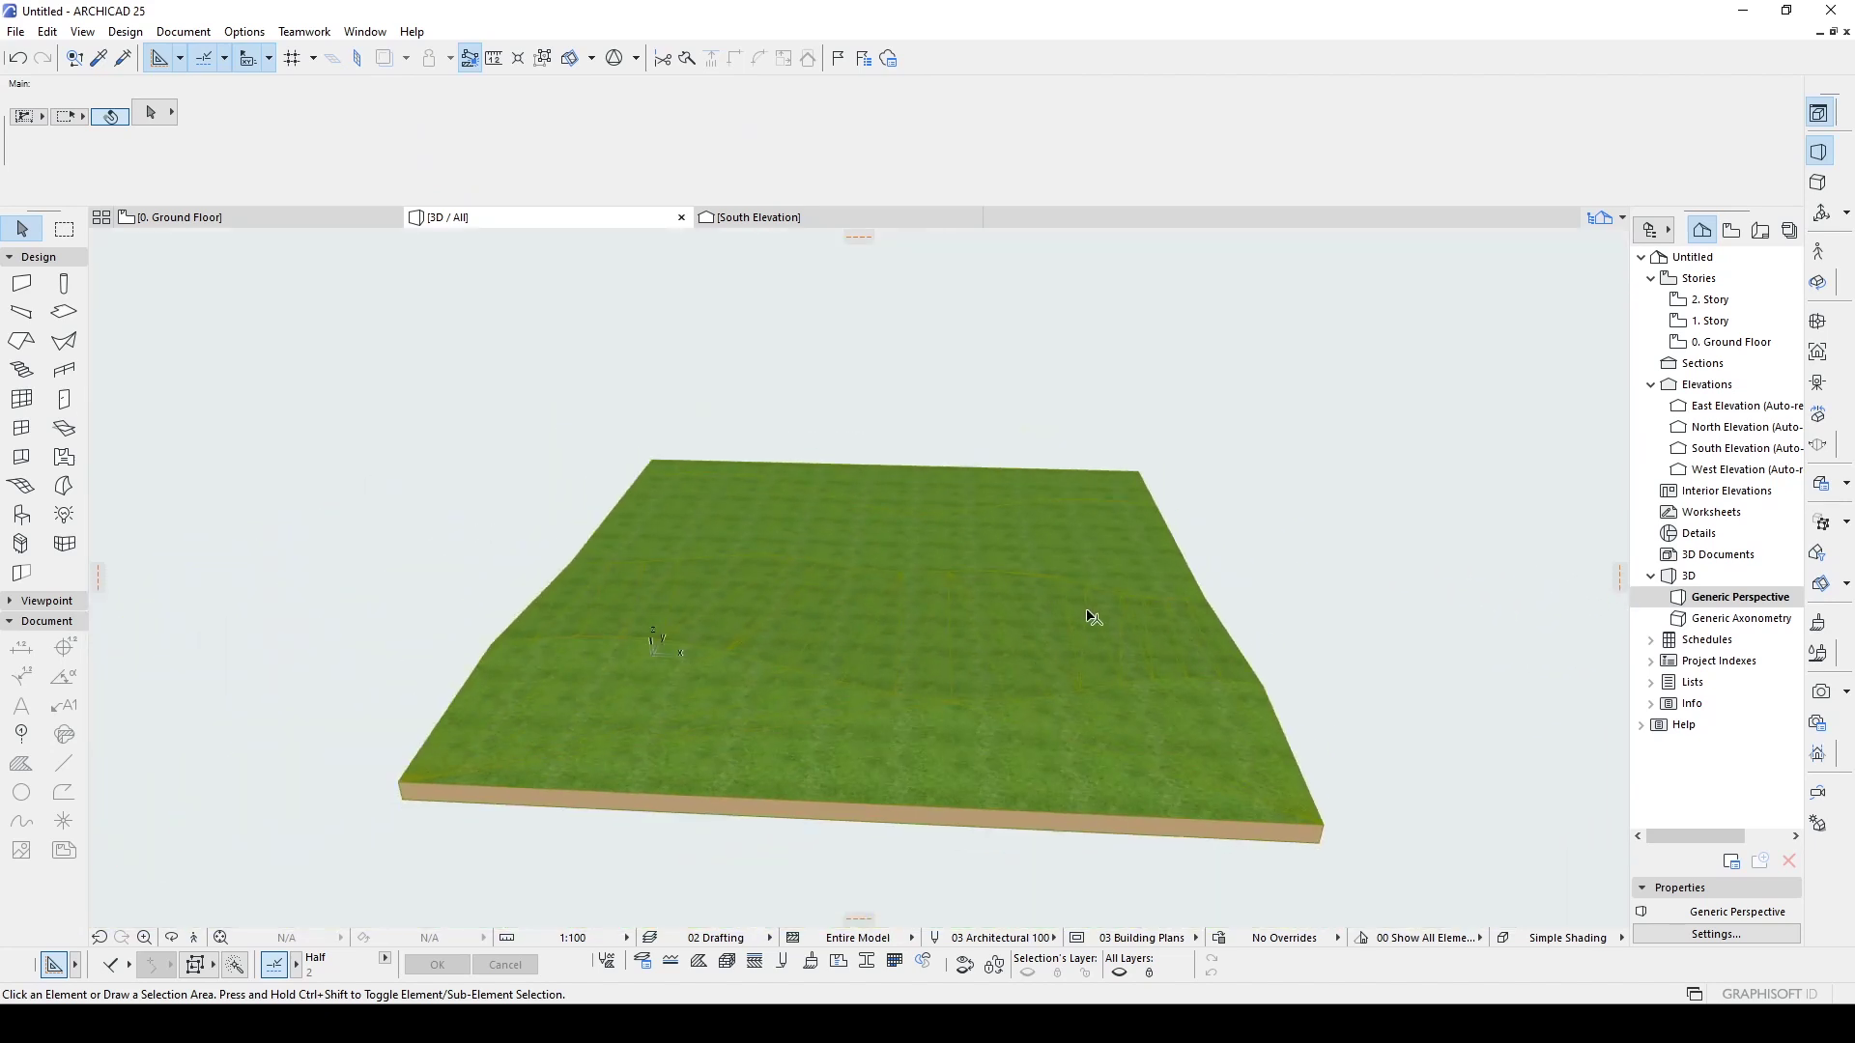
scroll(826, 622, "up", 3)
left_click(178, 218)
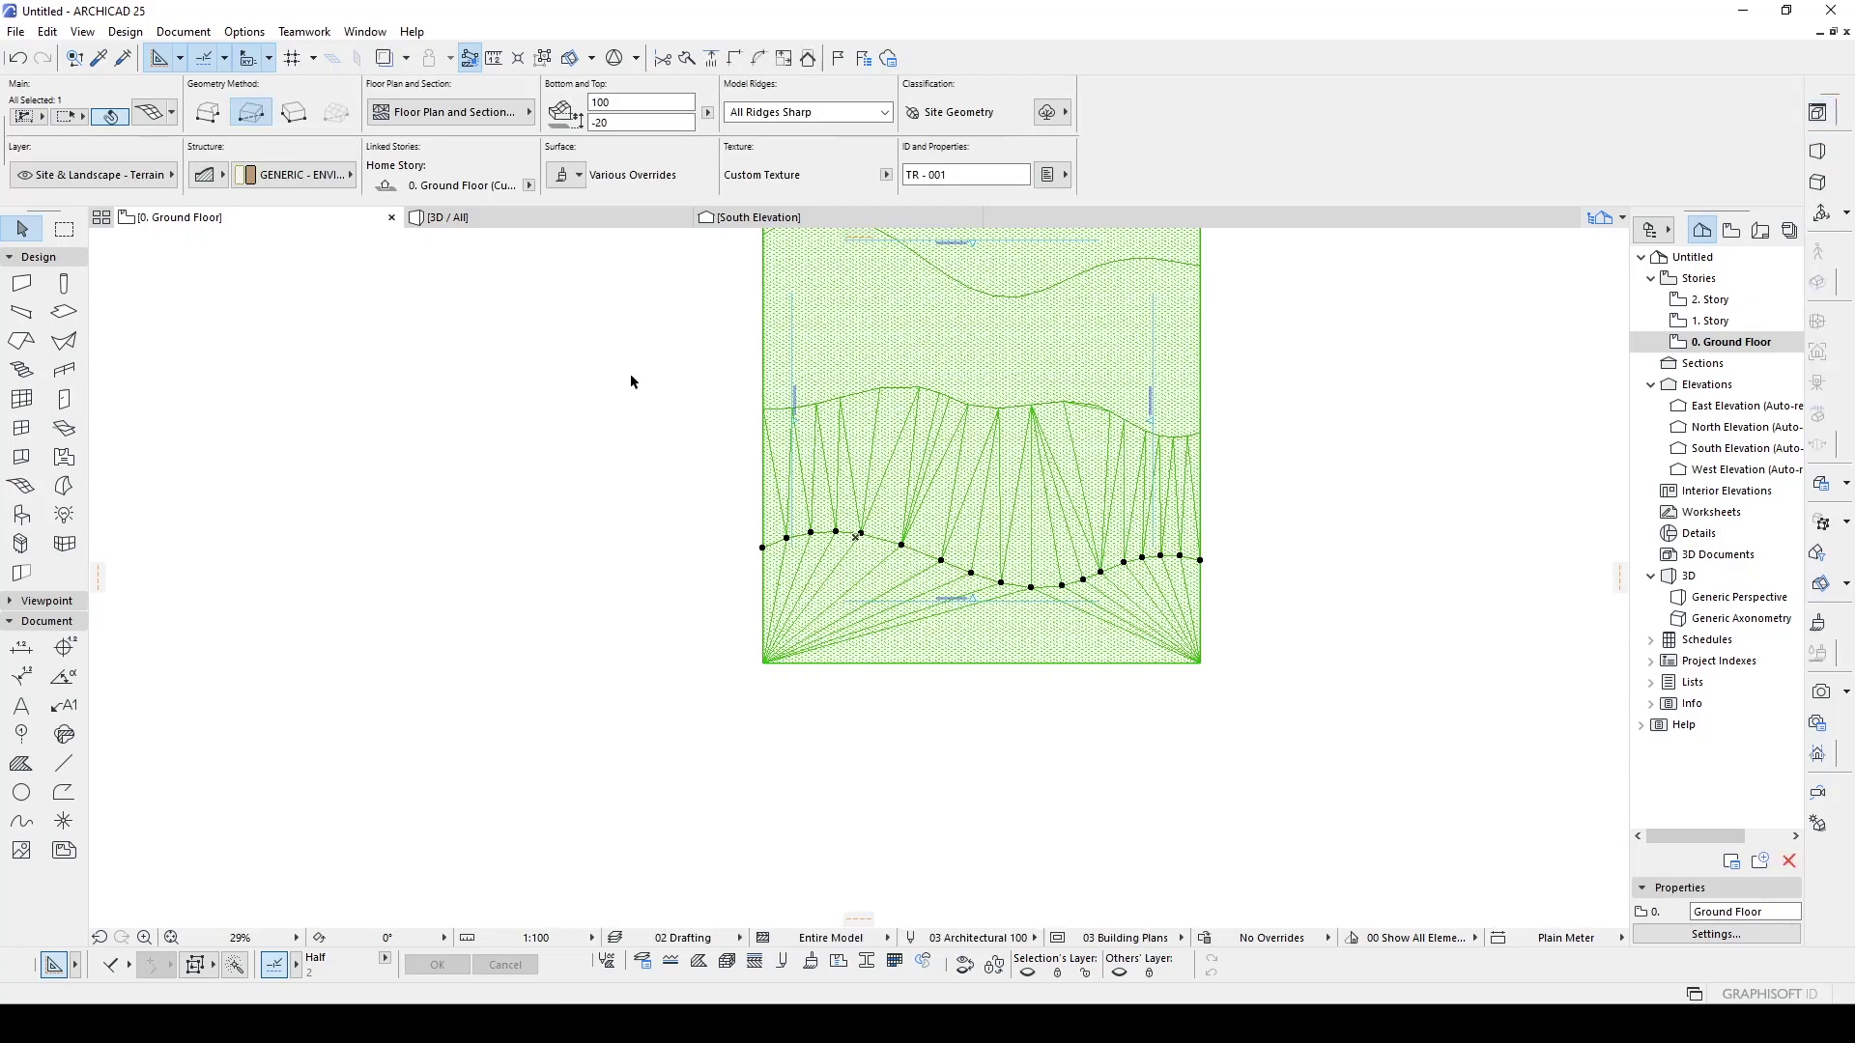
- Select the mesh and raise the middle contour's points to height 200
left_click(886, 382)
scroll(899, 367, "up", 2)
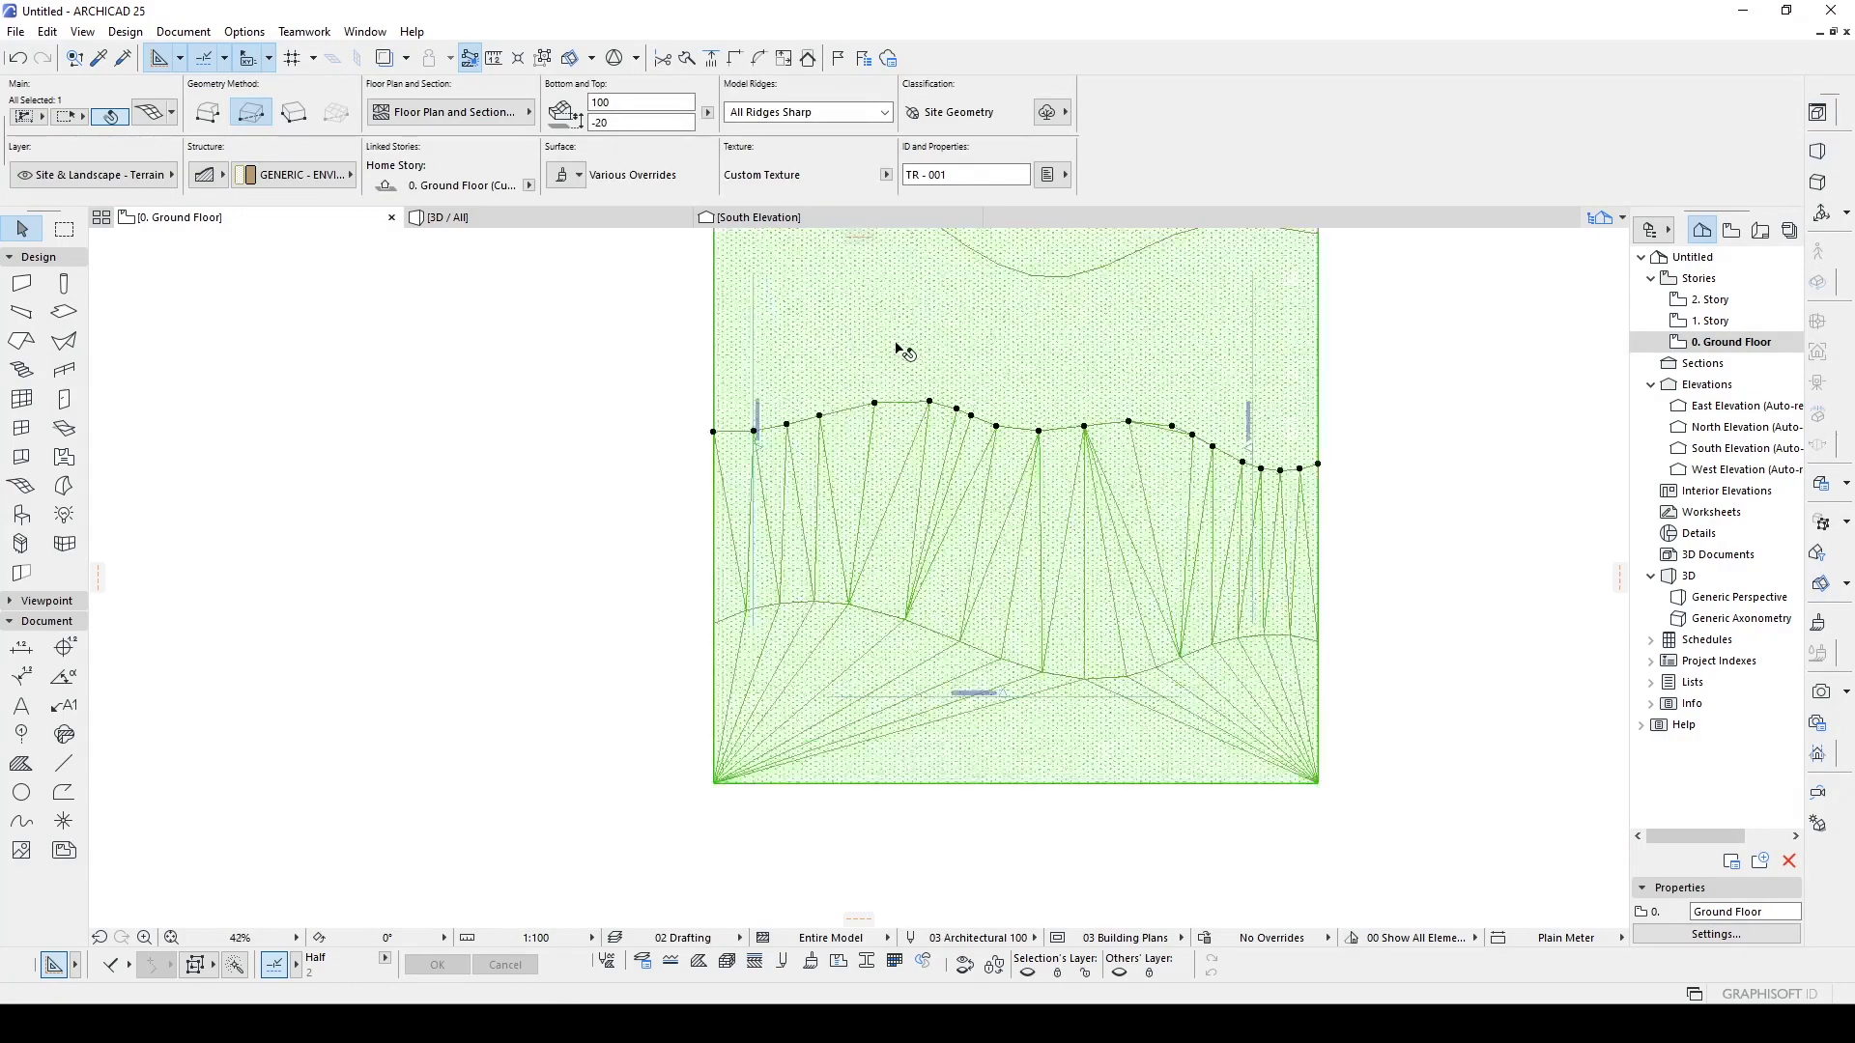
scroll(862, 436, "up", 1)
left_click(865, 430)
left_click(979, 525)
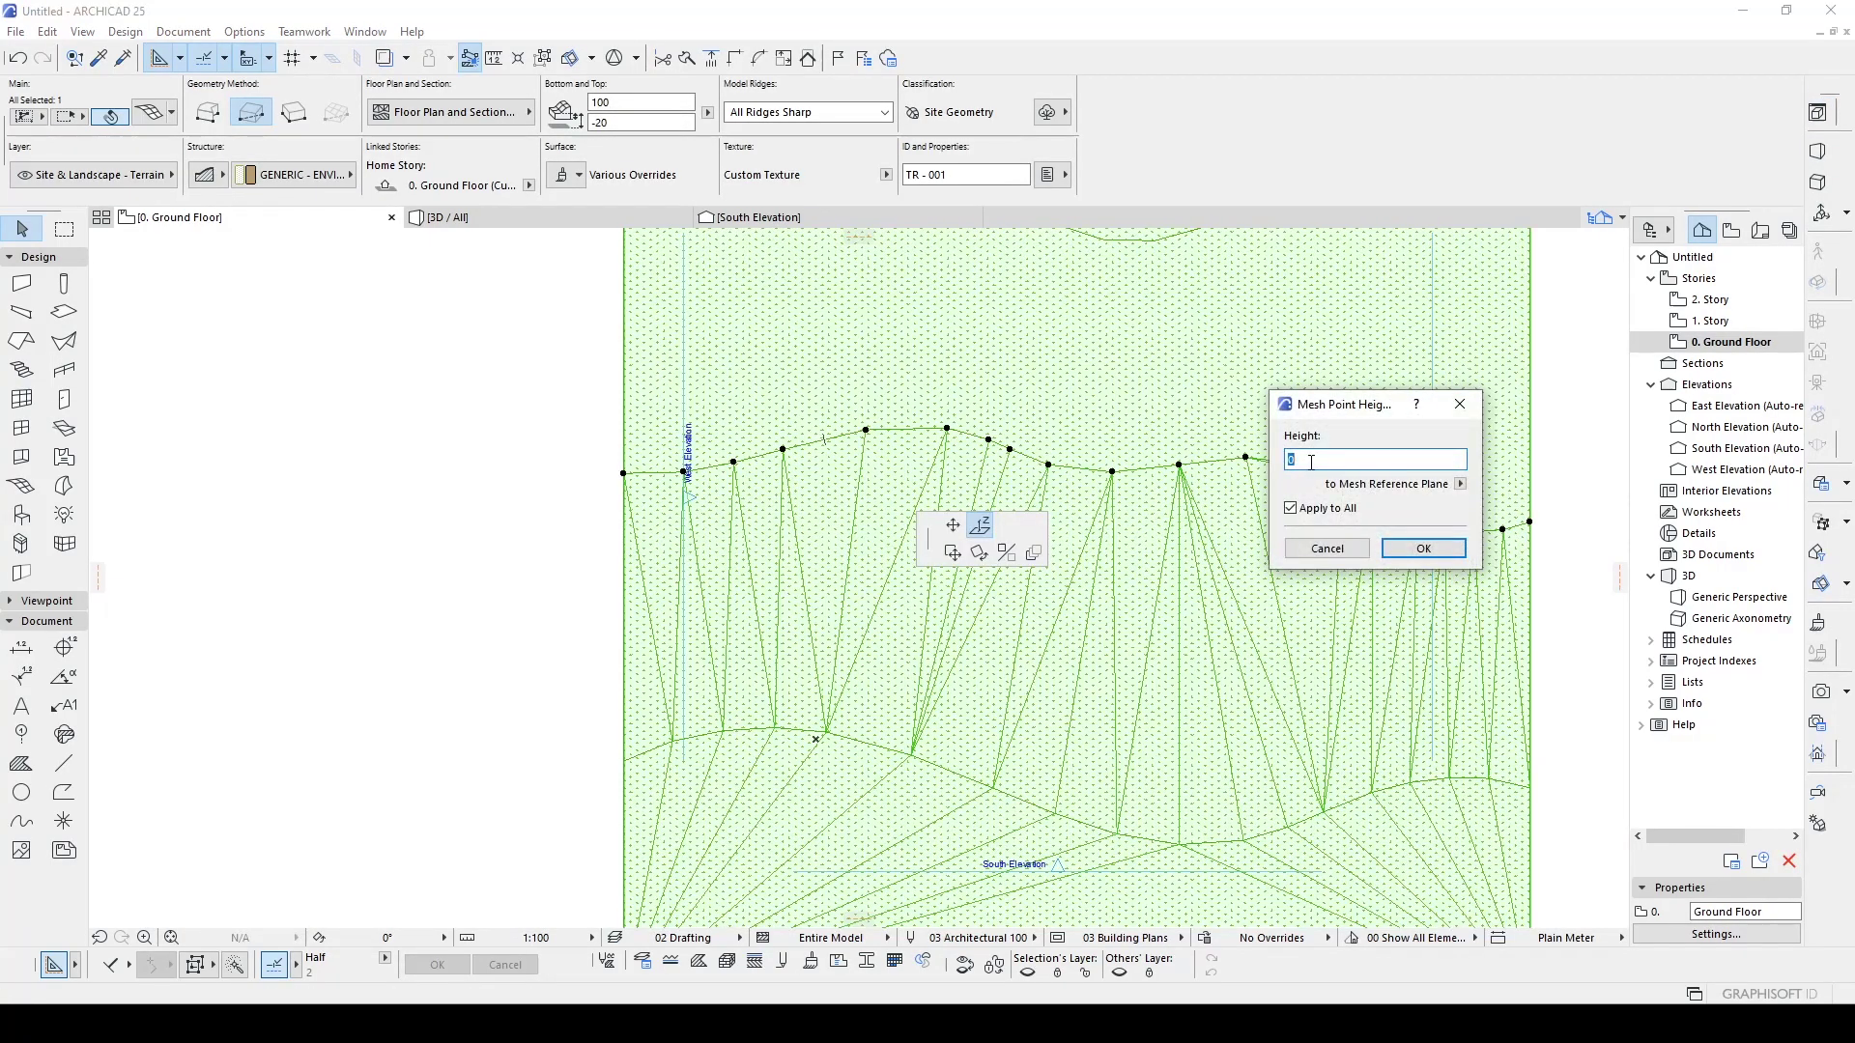
left_click(1422, 548)
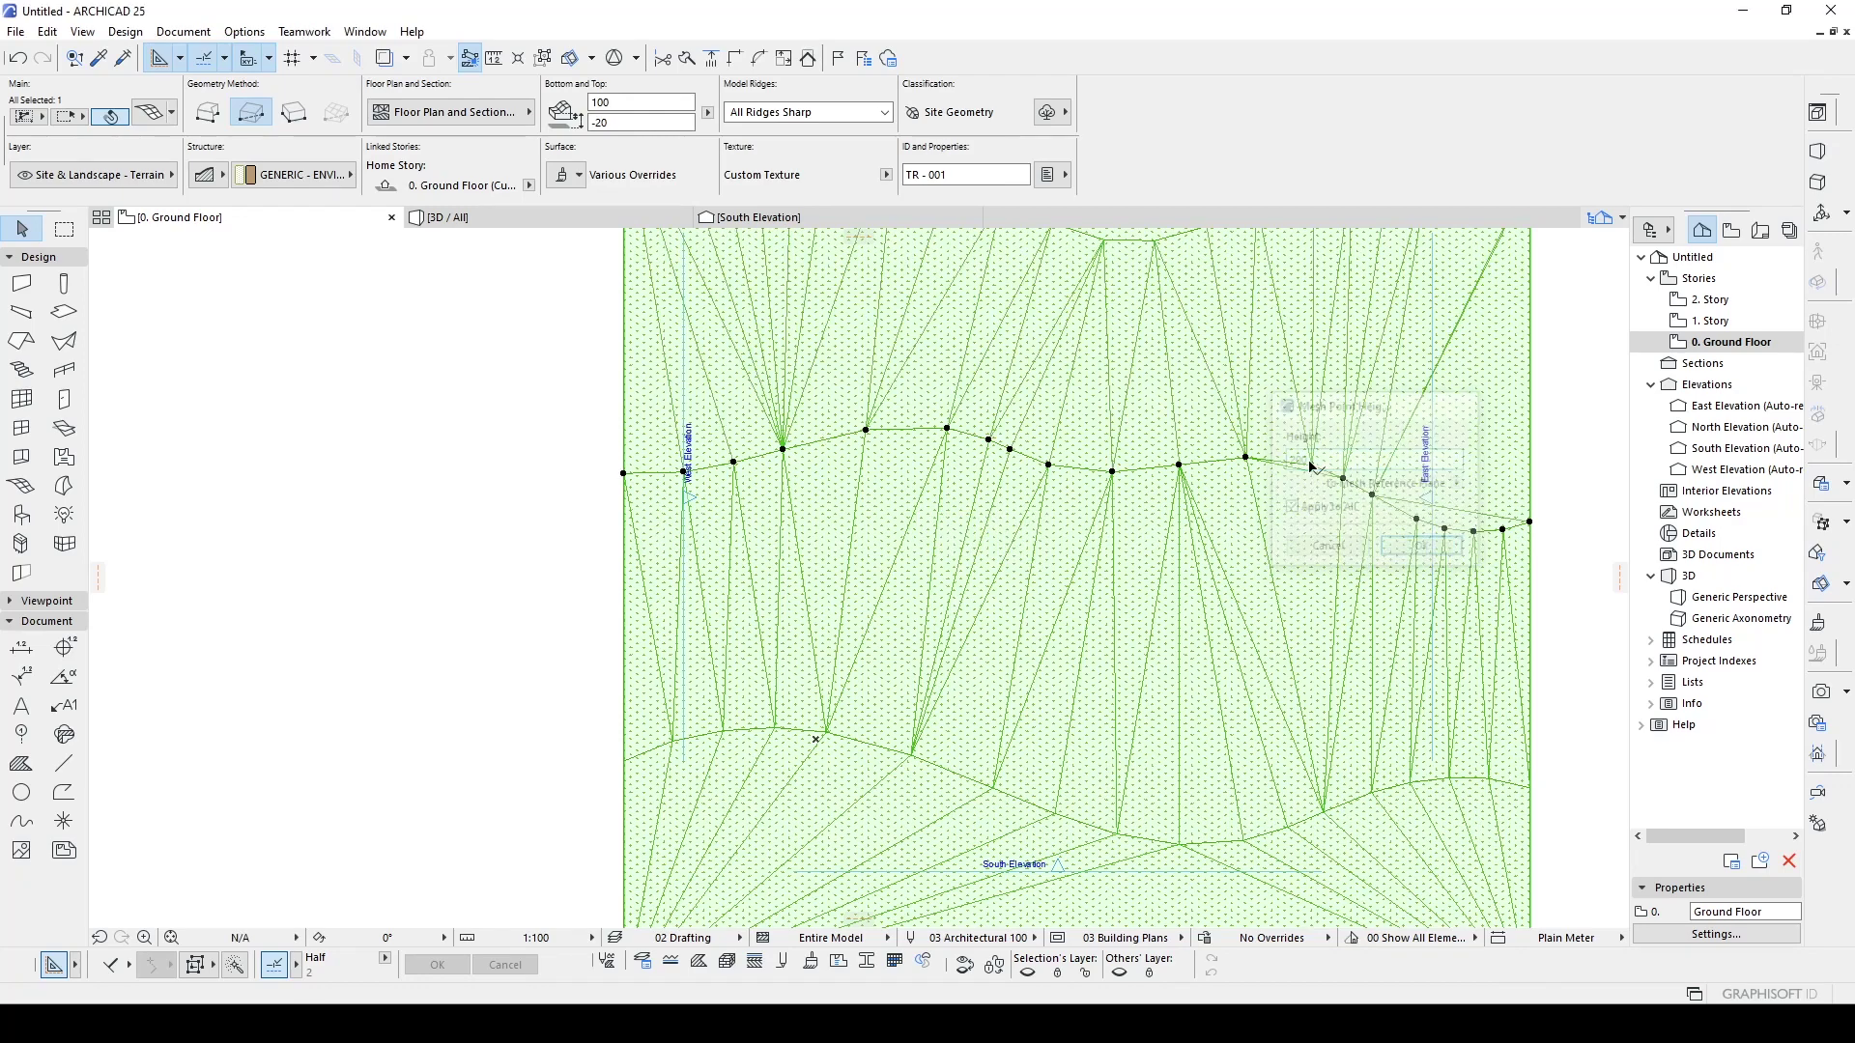
- Raise the northern contour to height 300, then enter 400 for a point near the top edge
middle_click_drag(1068, 246, 1034, 509)
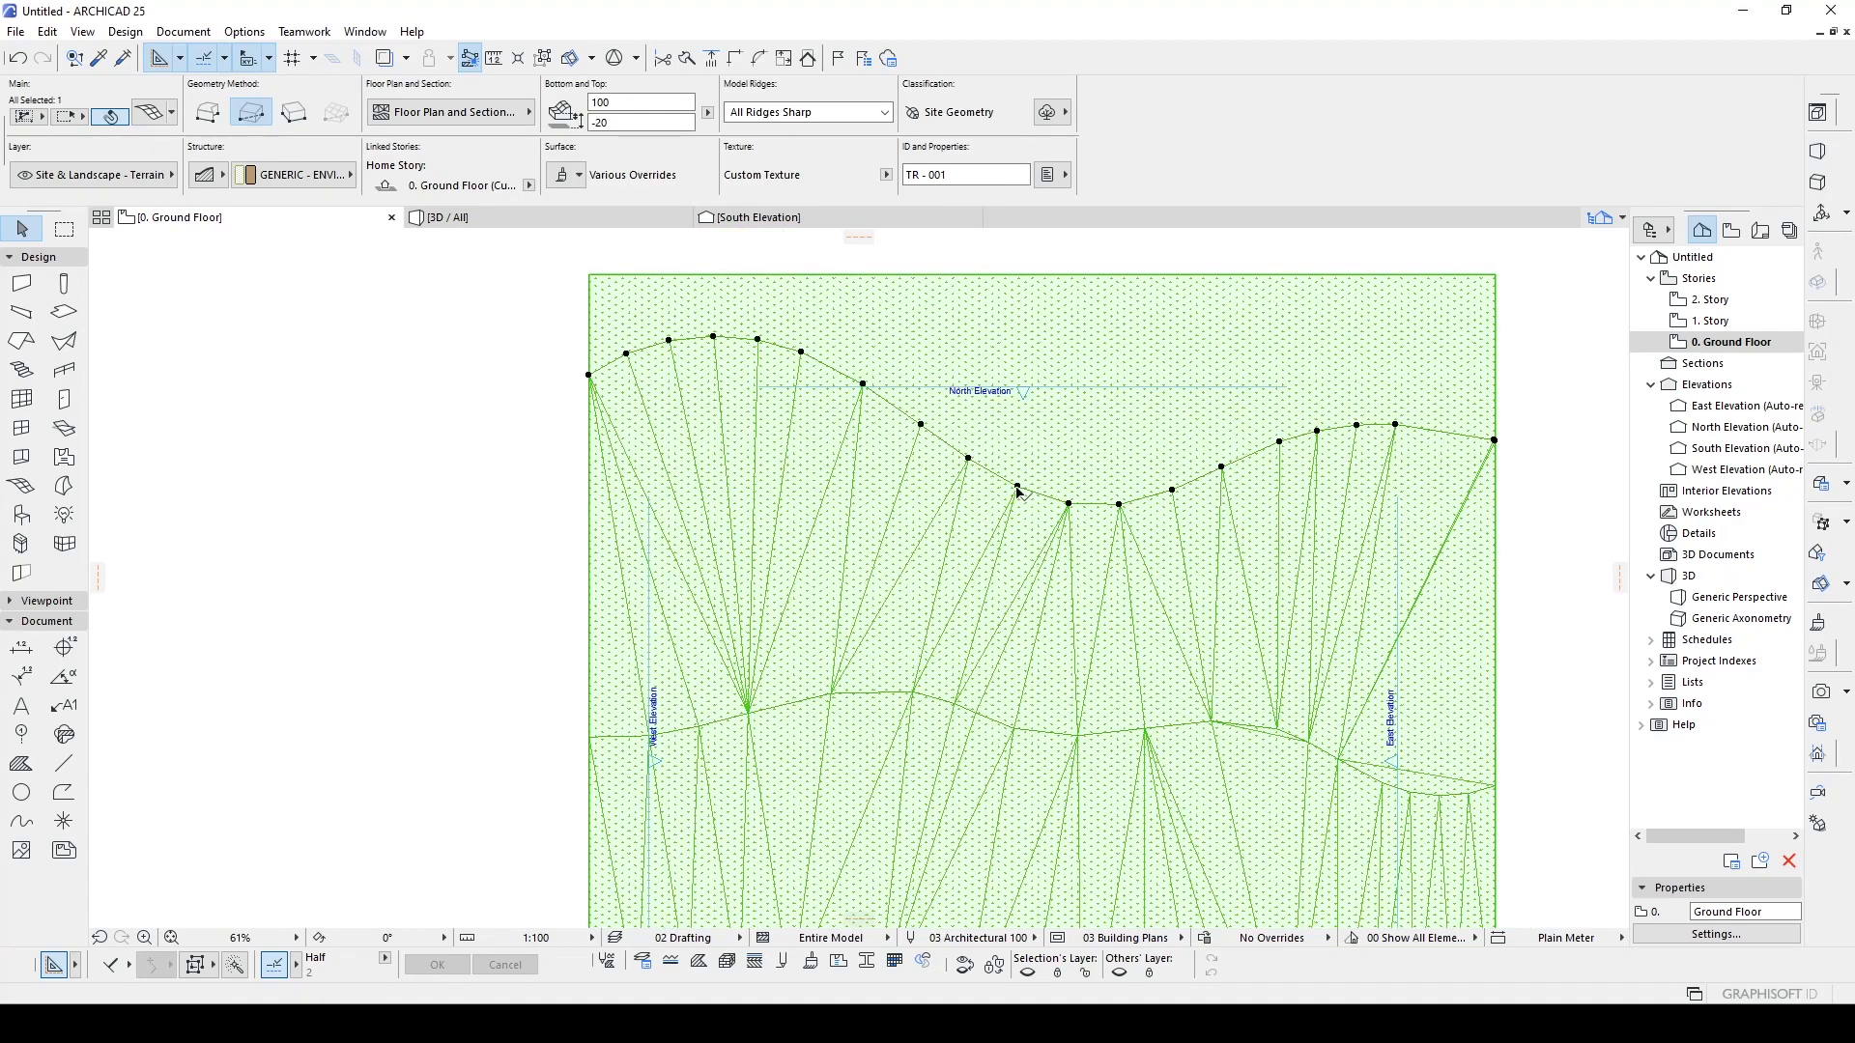
left_click(1017, 489)
left_click(1019, 493)
type("300")
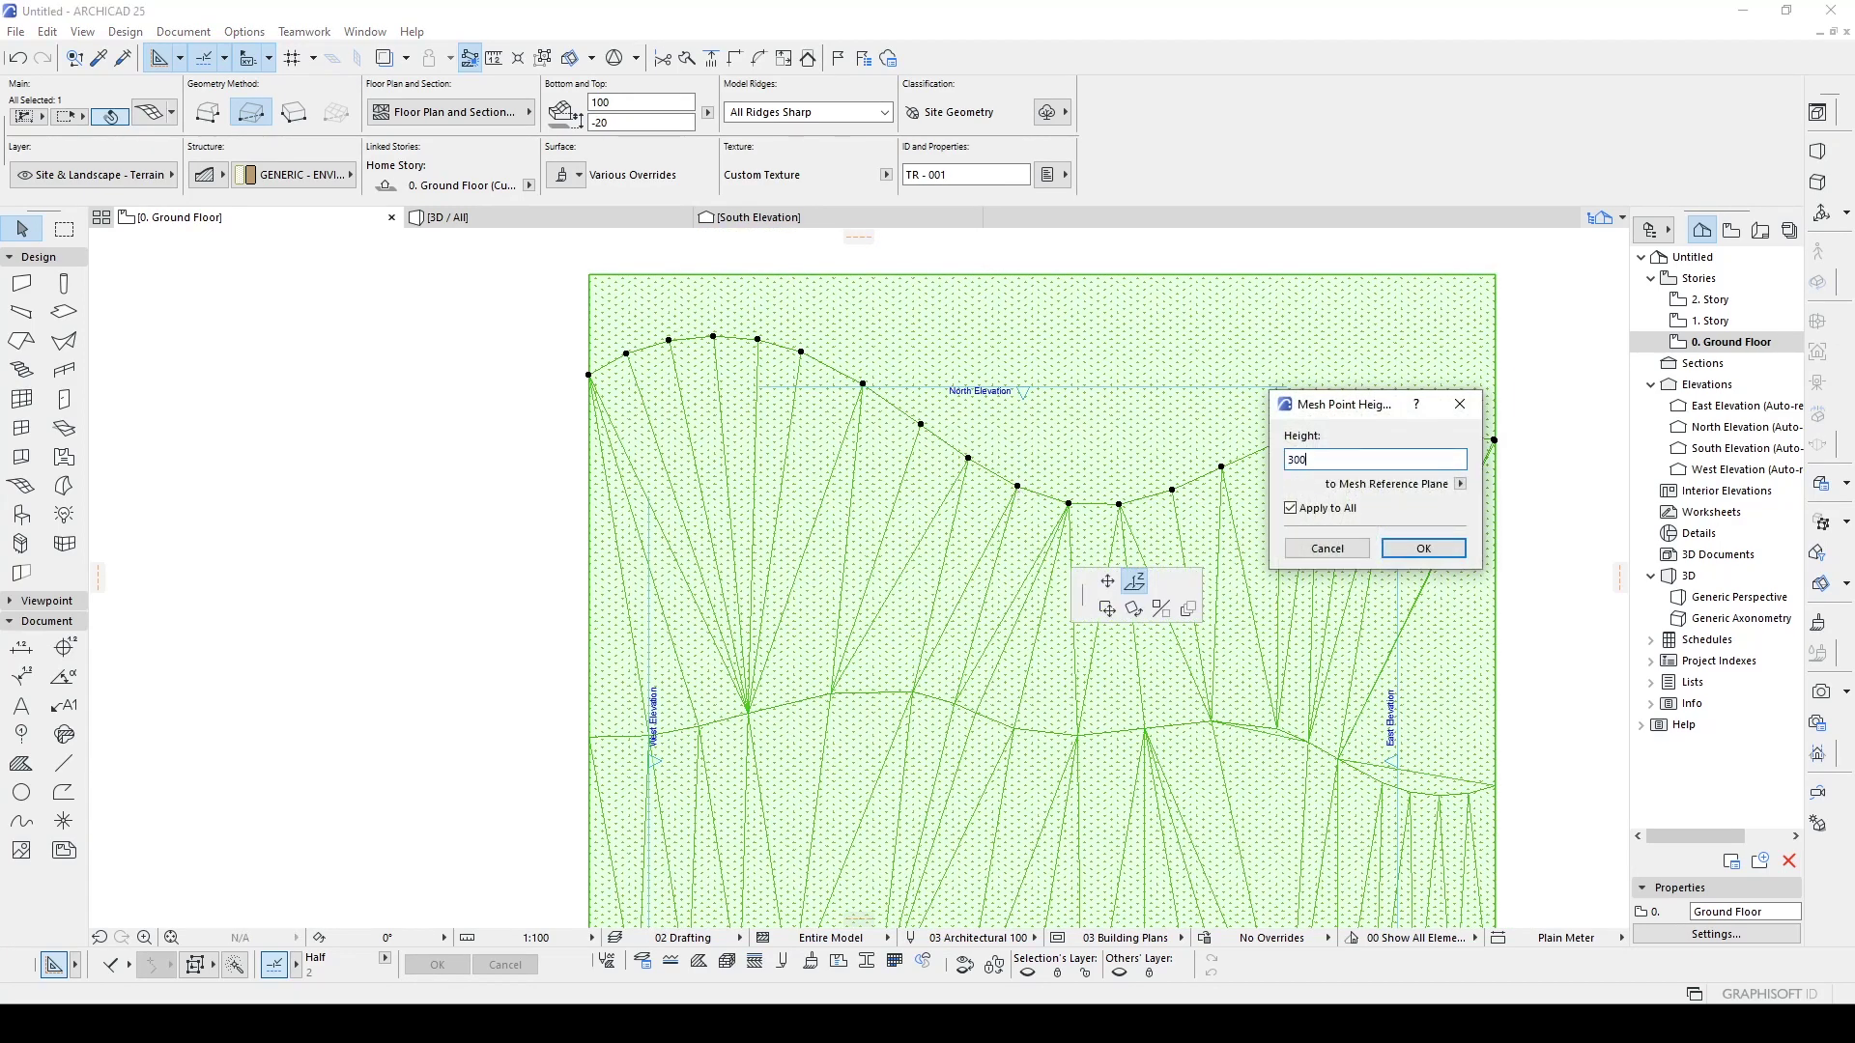
key("Return")
middle_click_drag(1444, 369, 1316, 434)
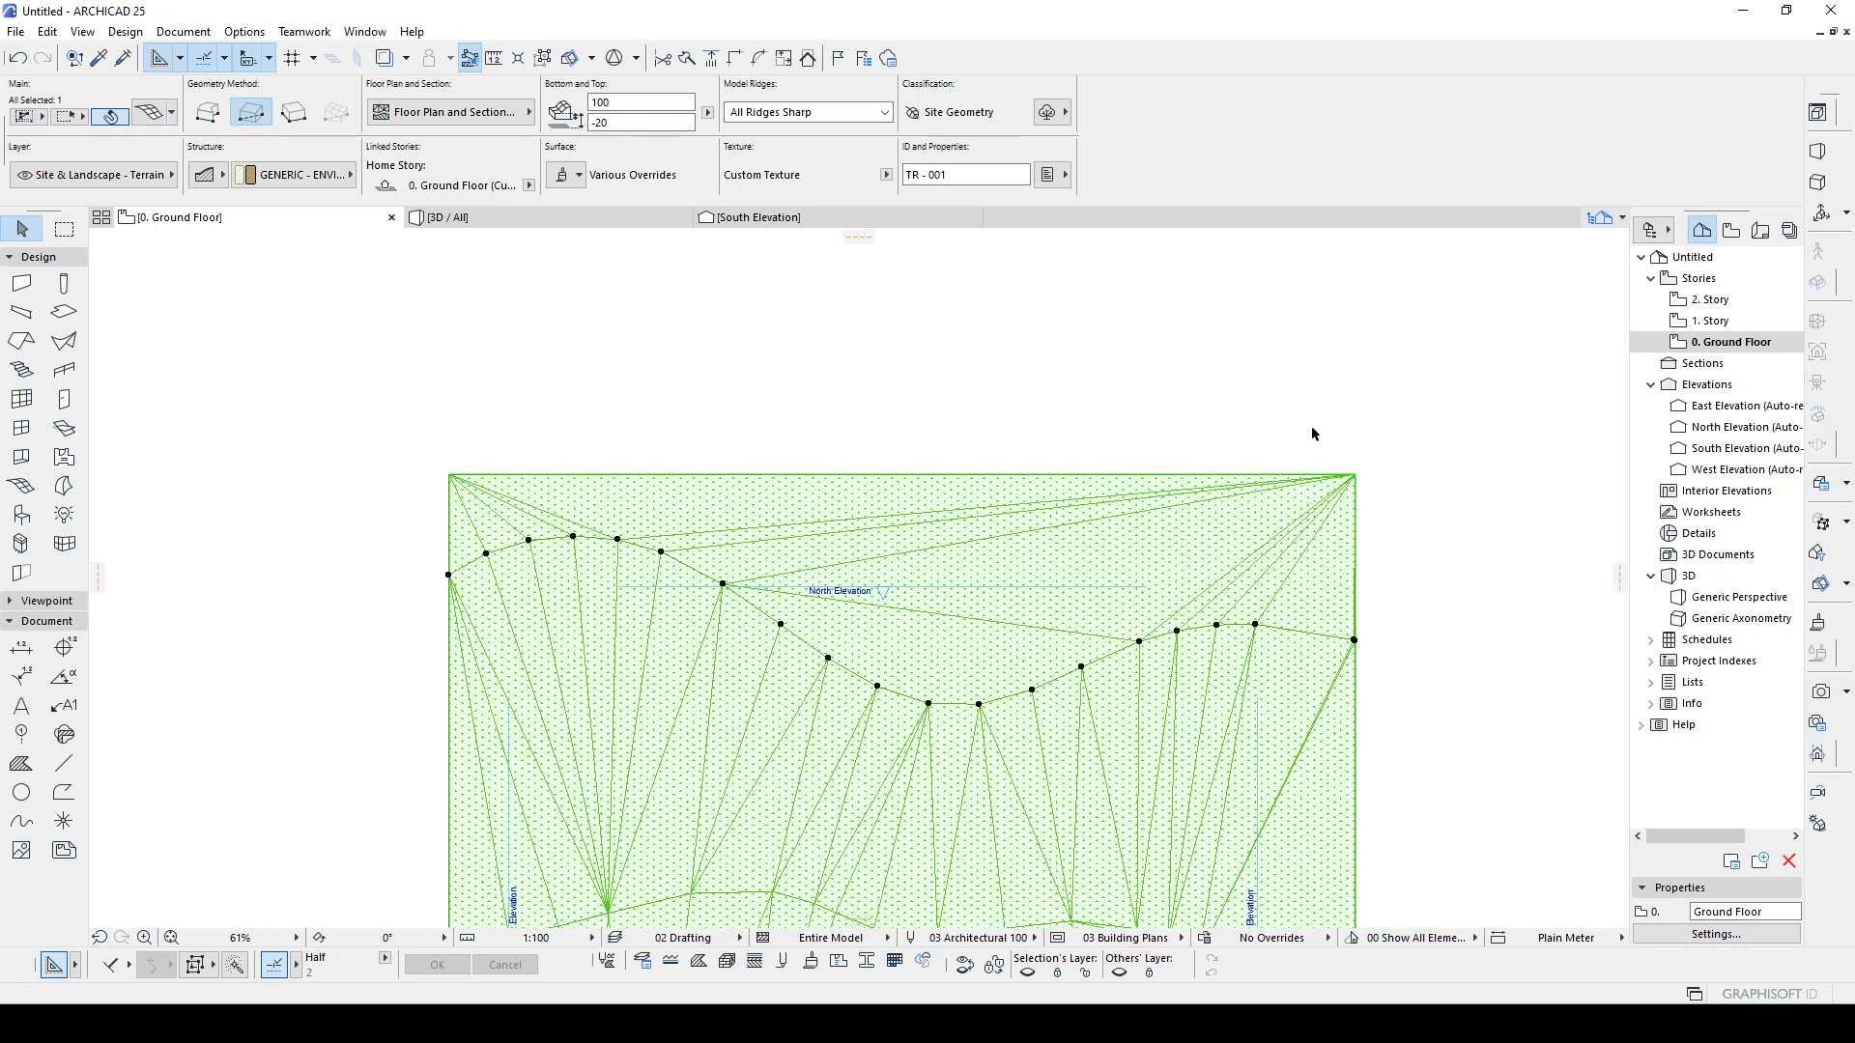
left_click(1353, 476)
type("400")
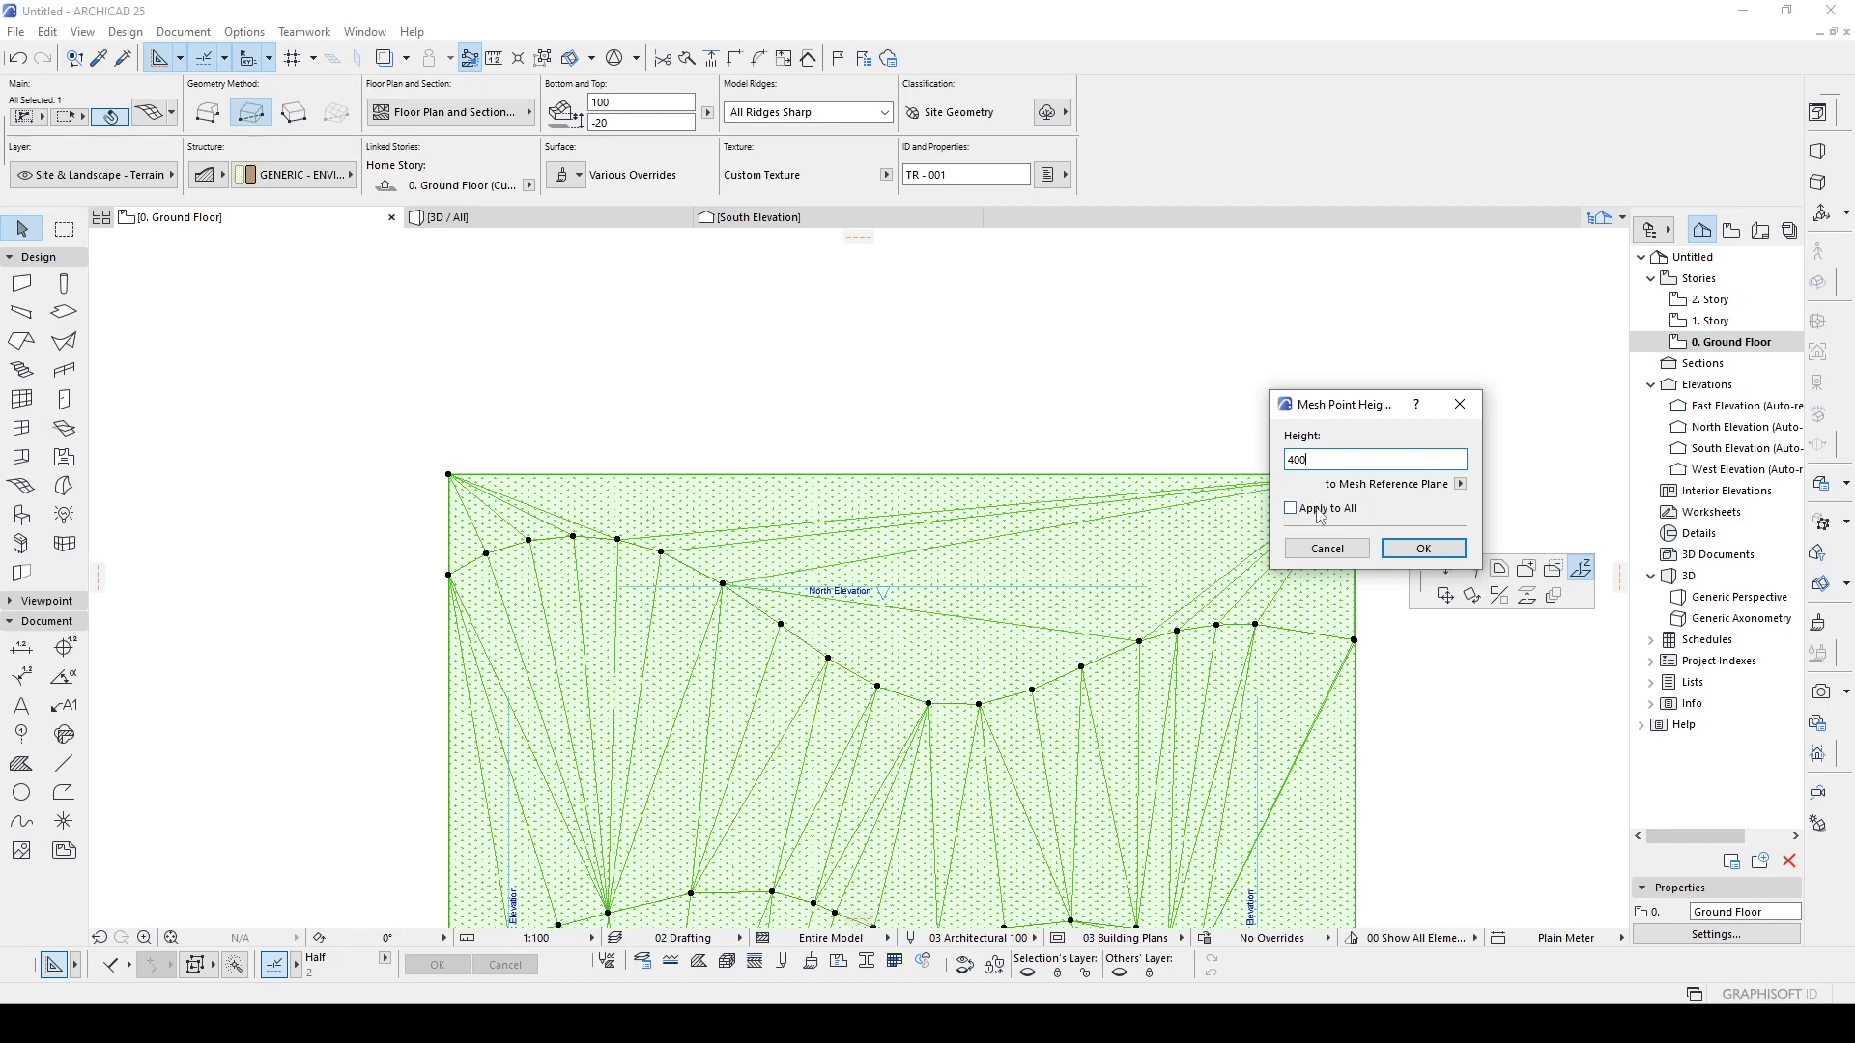
key("Return")
- Start moving the mesh's bottom-right corner node, then cancel and pan to the mesh's top
scroll(773, 908, "down", 3)
left_click(833, 812)
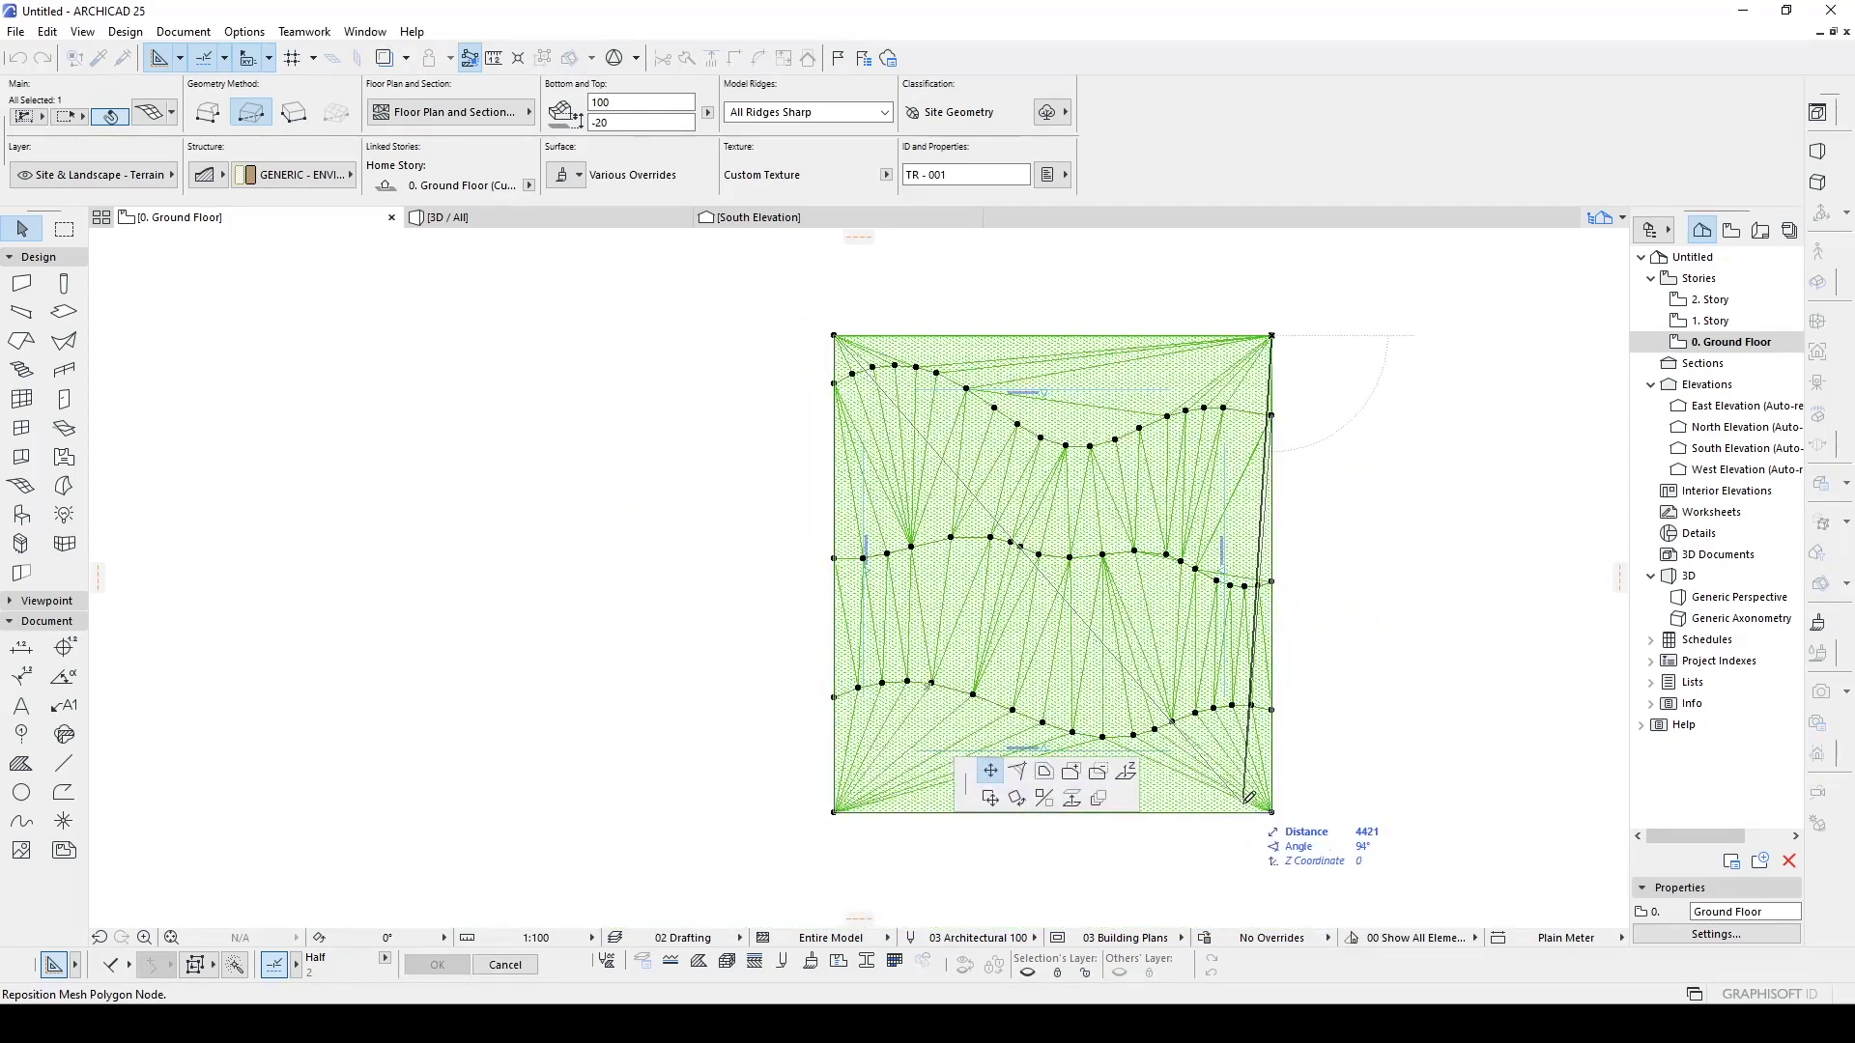
scroll(1255, 807, "up", 1)
scroll(1257, 802, "up", 2)
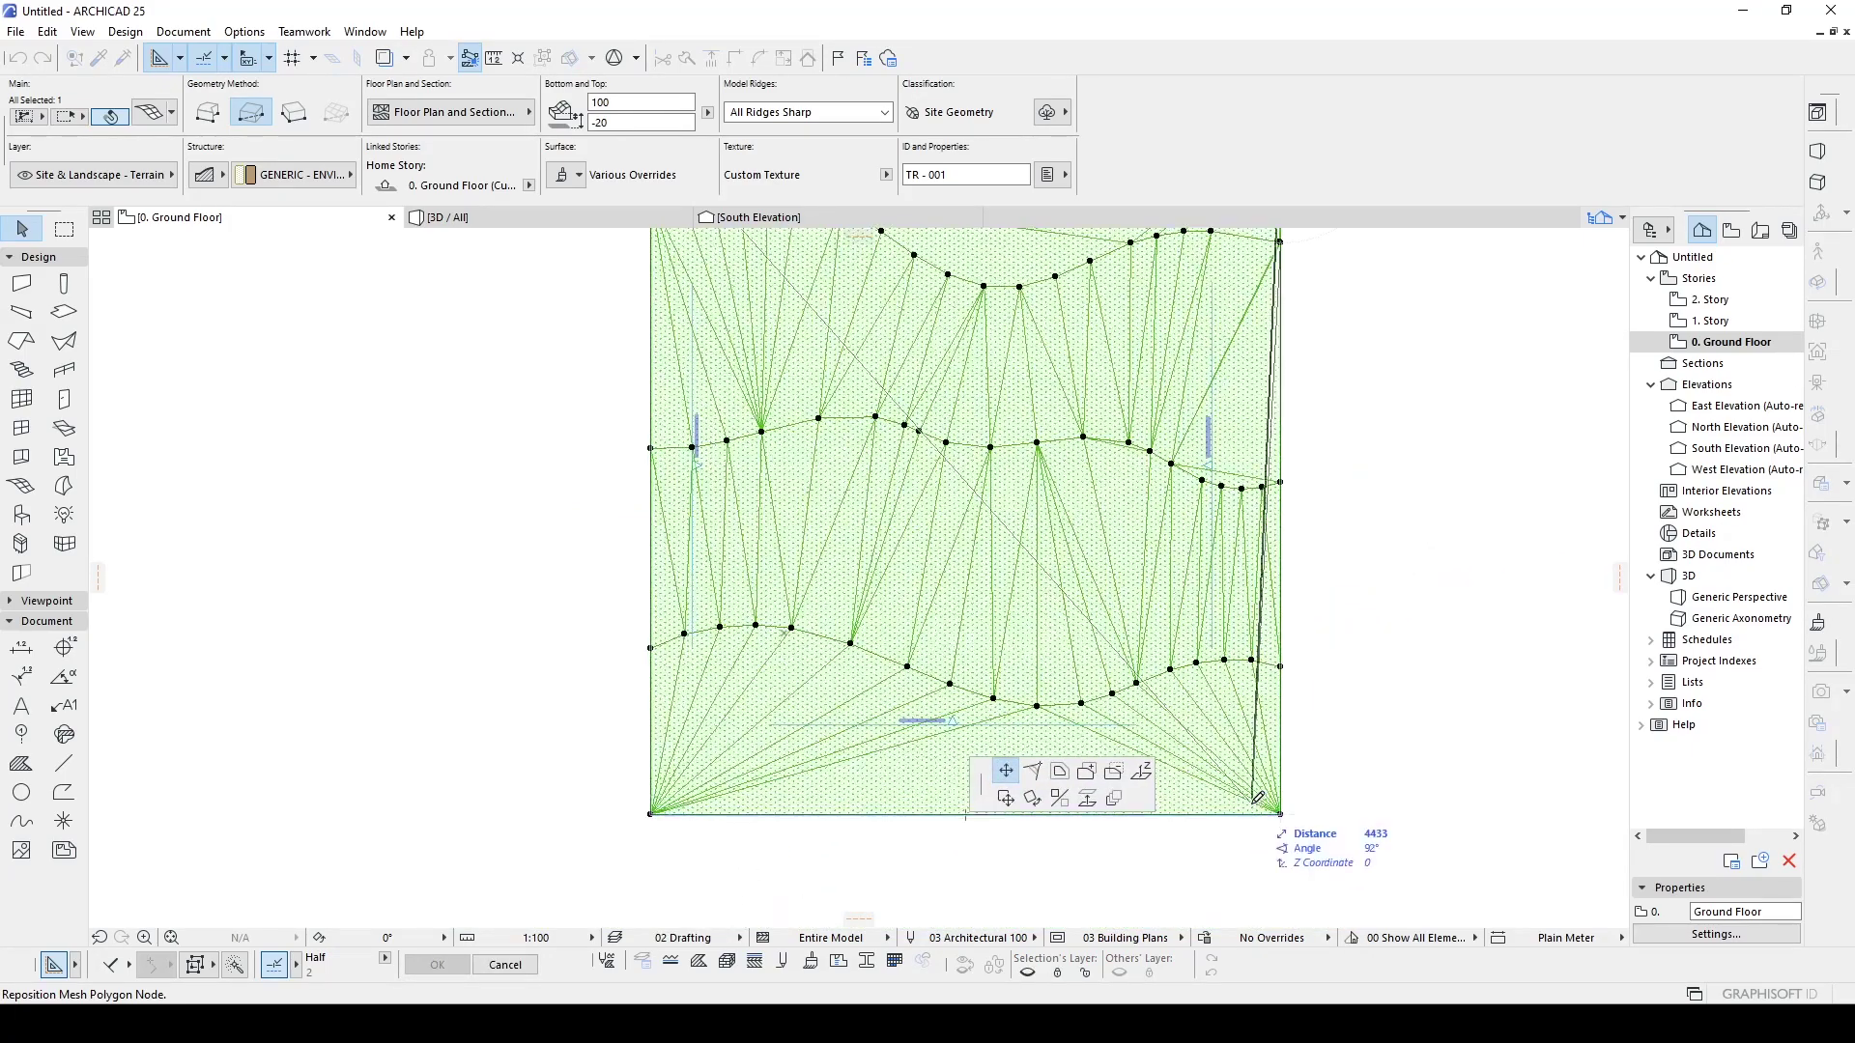
scroll(1217, 579, "down", 1)
middle_click_drag(1207, 522, 1348, 656)
key("Escape")
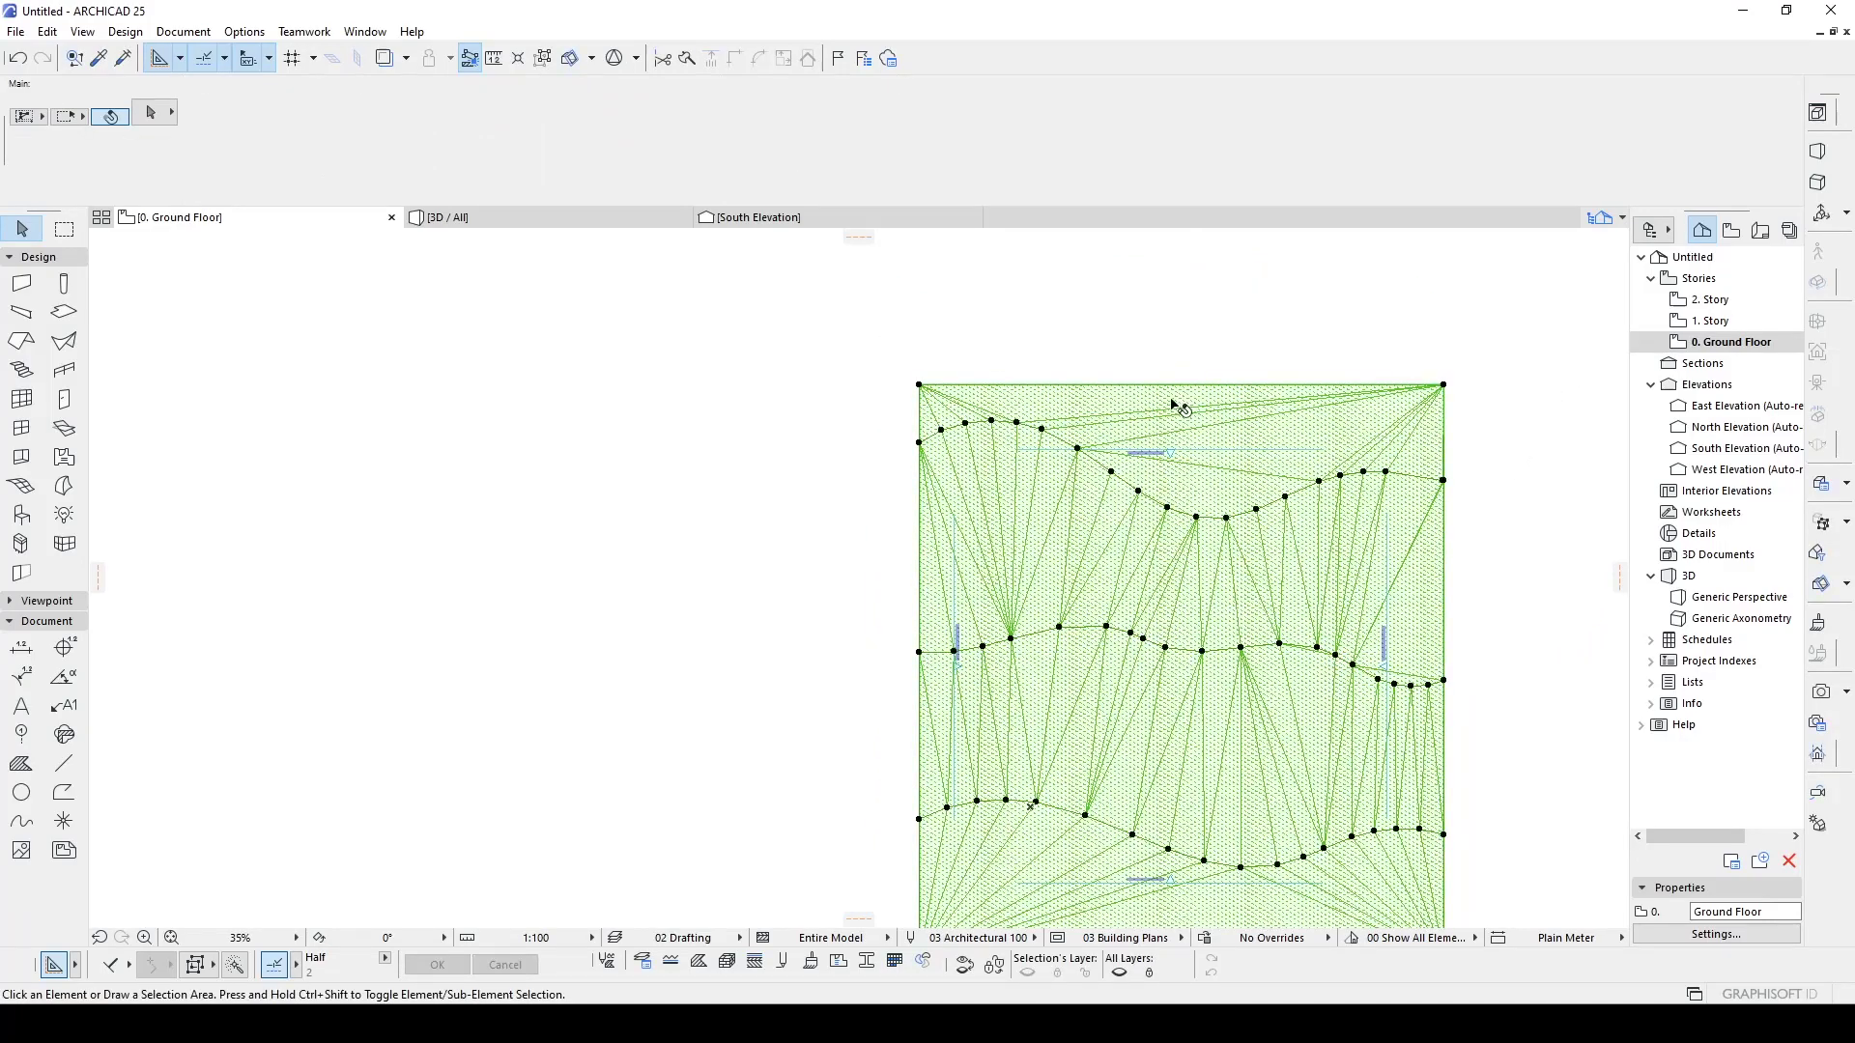
- Change the height of the mesh's top-right corner node, entering 3 in the height field
scroll(1443, 386, "up", 3)
left_click(1463, 367)
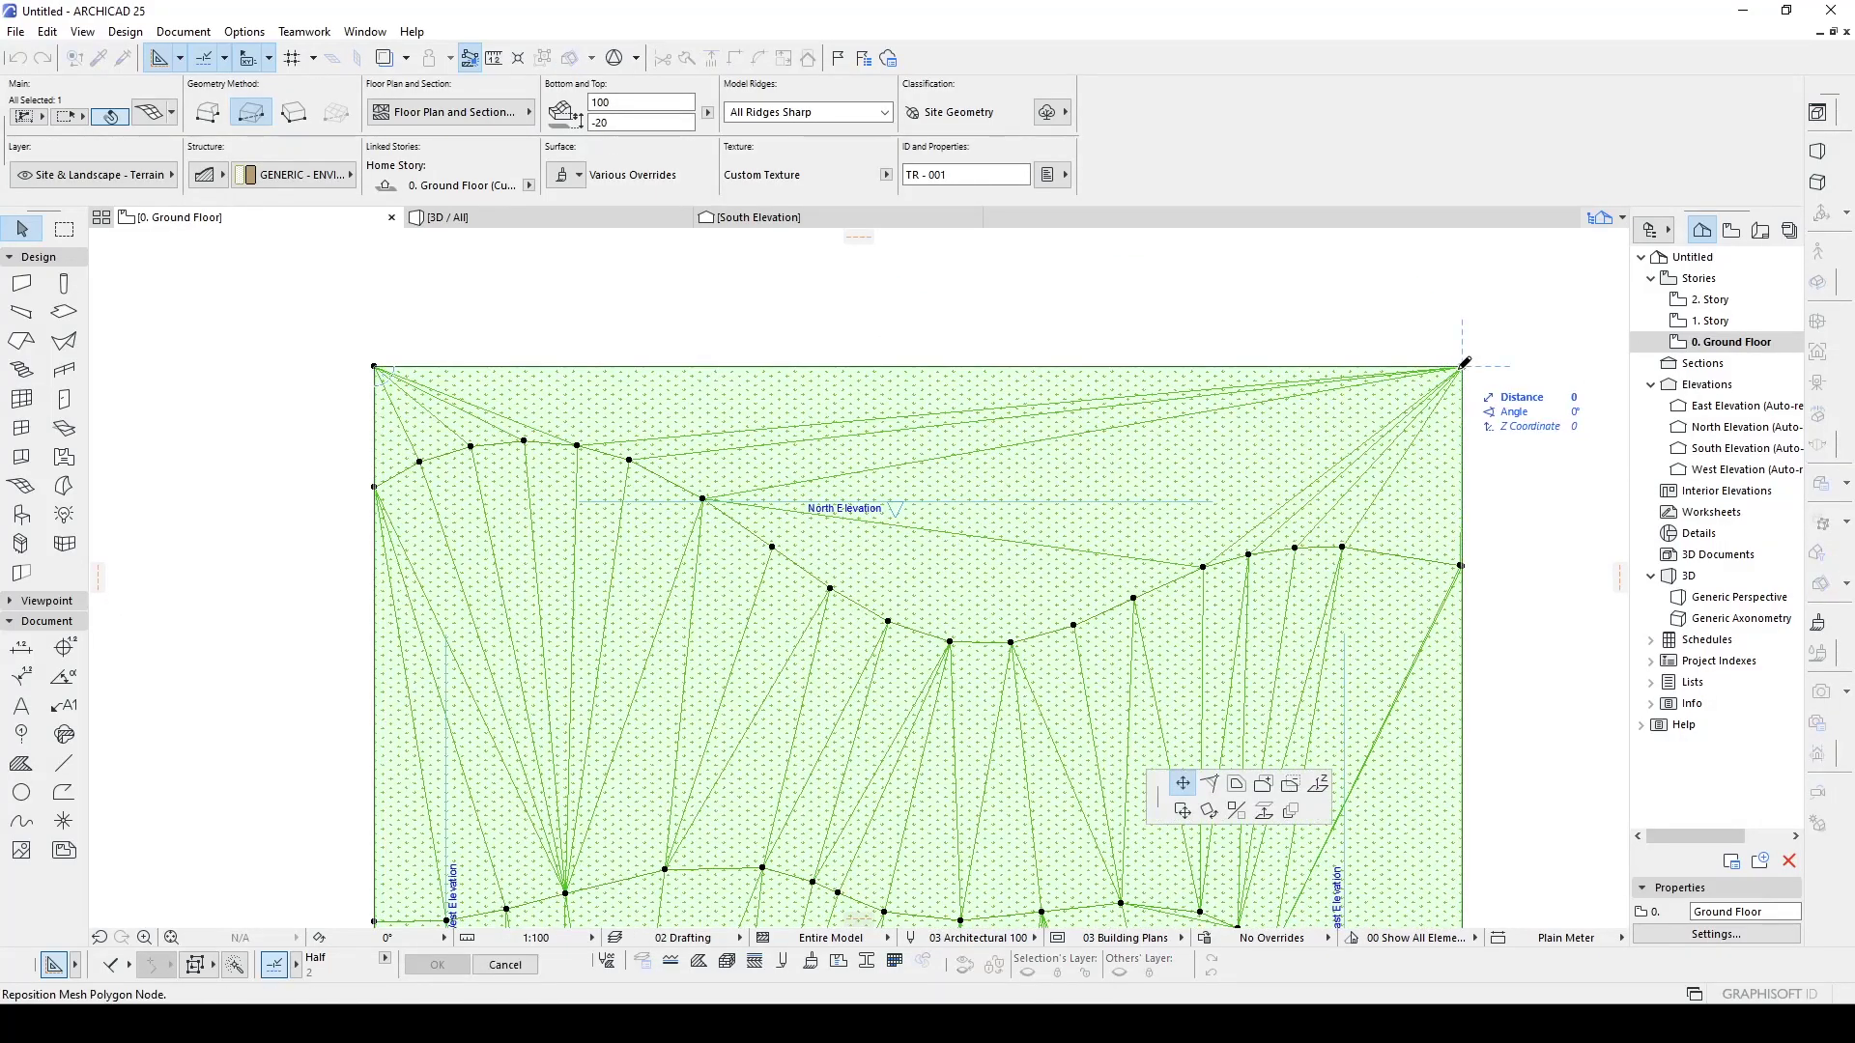
left_click(1320, 794)
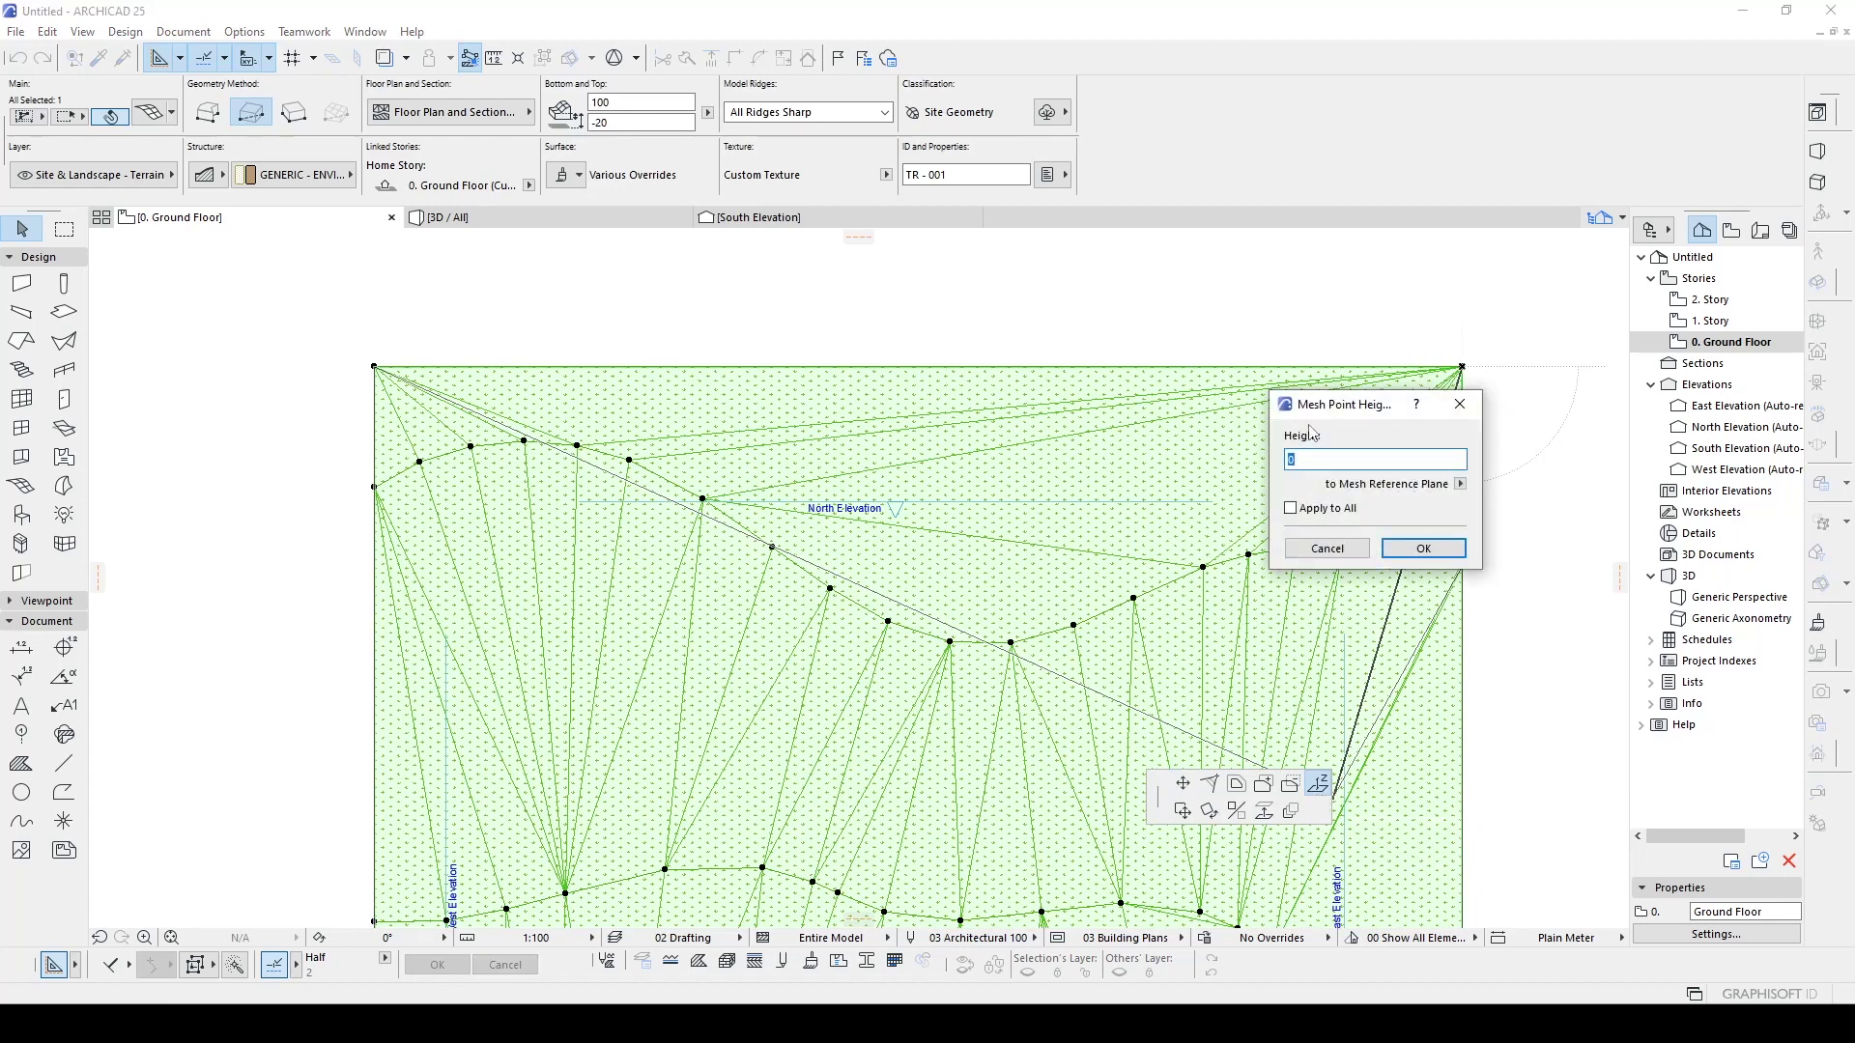
left_click_drag(1317, 403, 1340, 577)
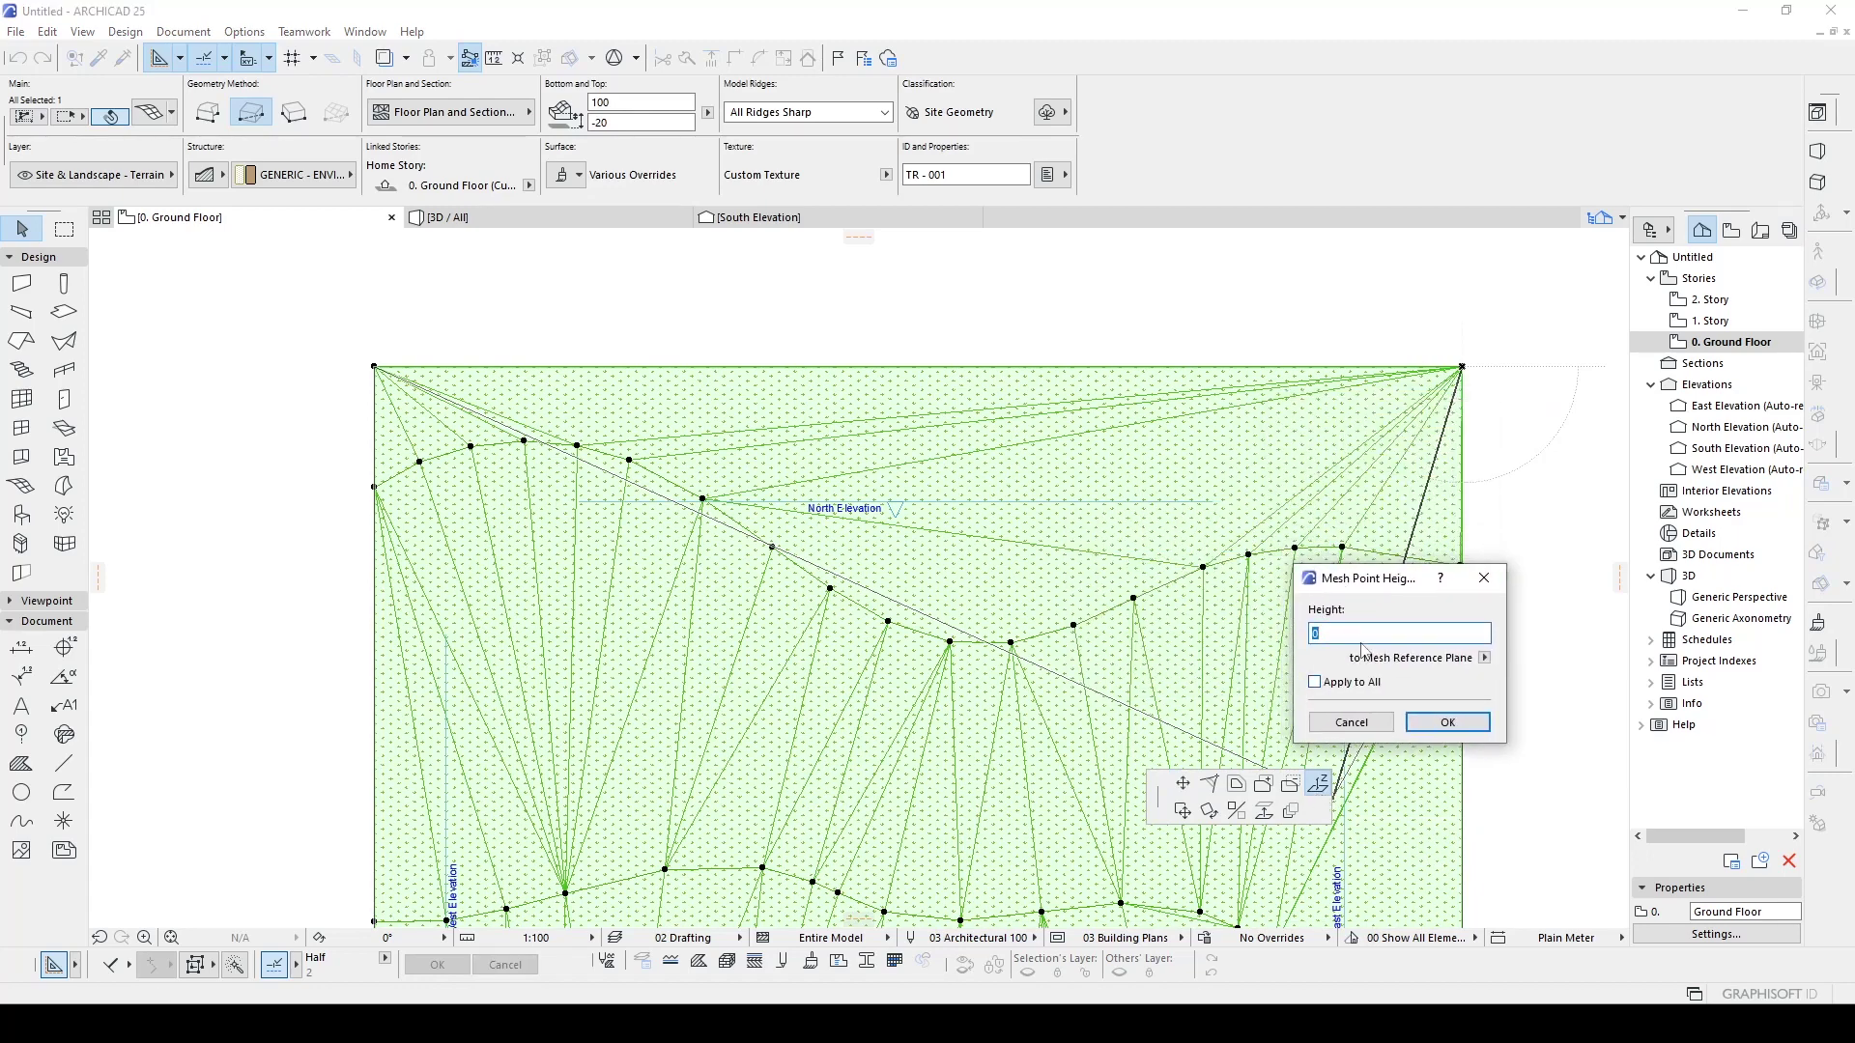
type("3")
left_click(1424, 721)
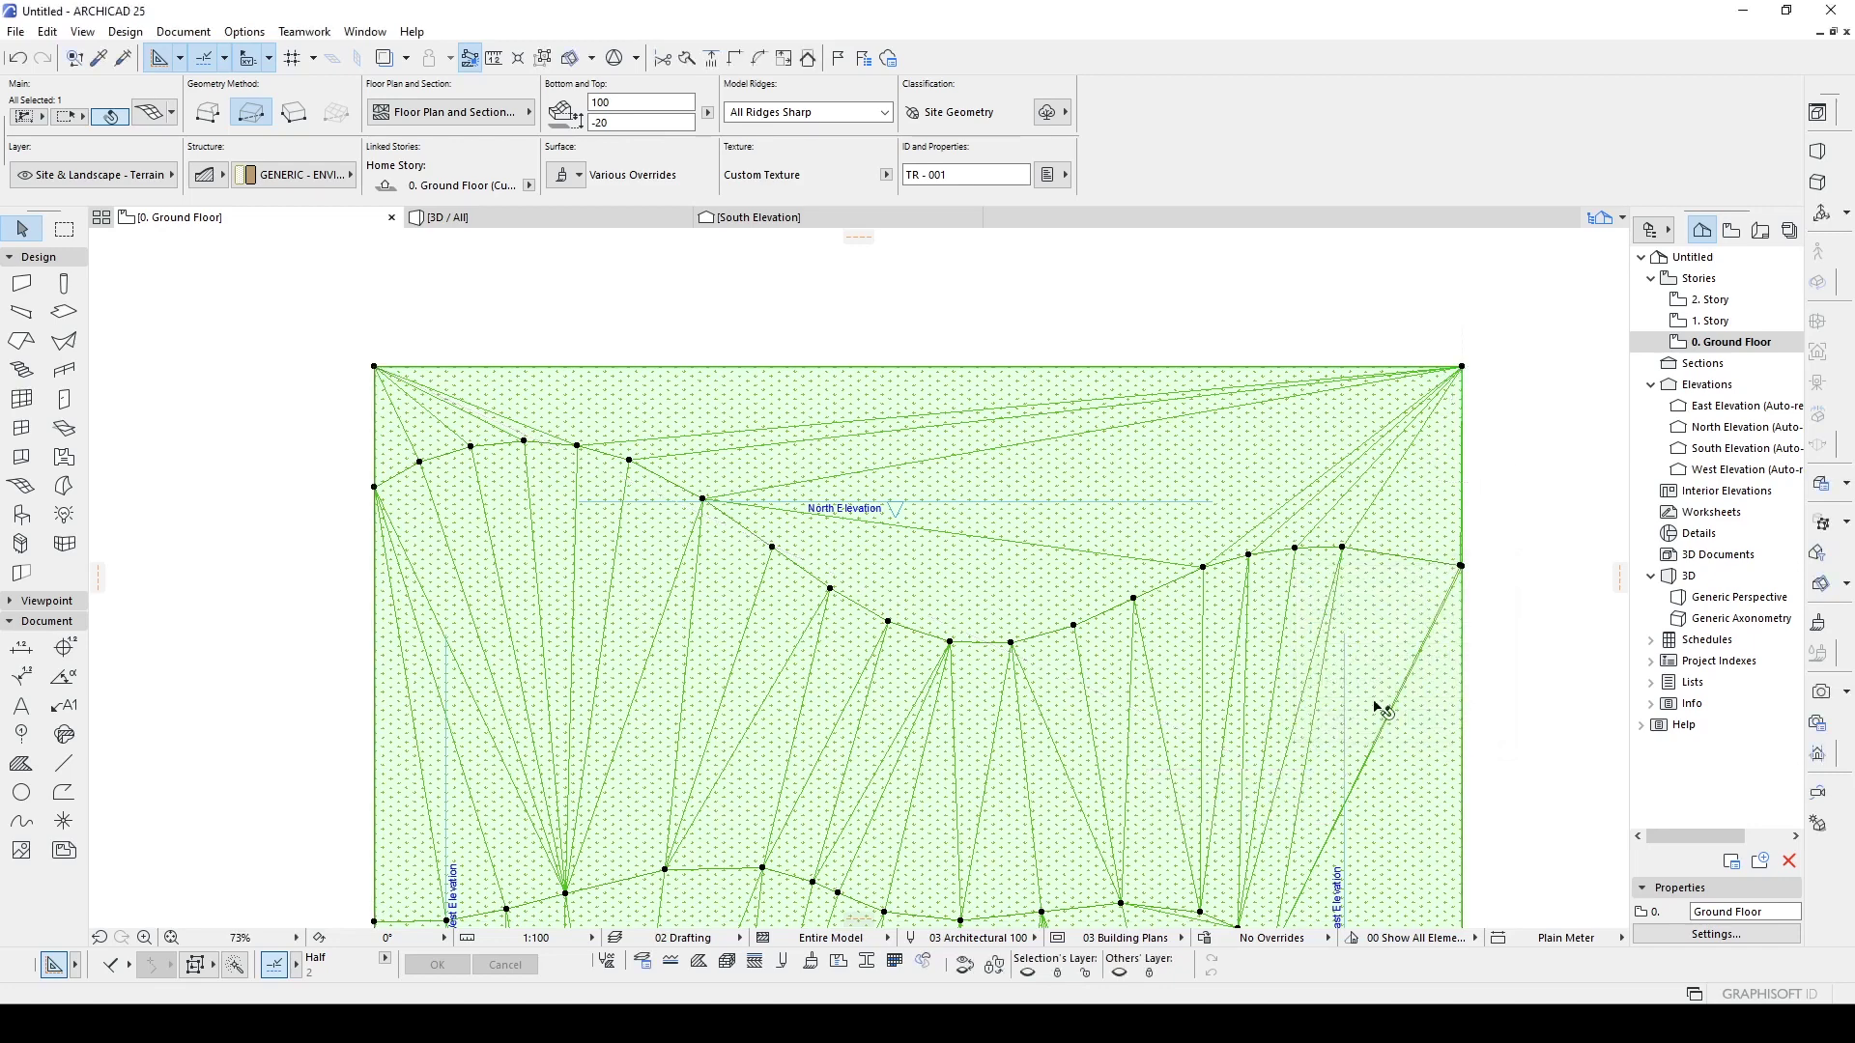
- Set a point near the northern edge to height 400, check the bottom-right corner, and view in 3D
left_click(419, 462)
left_click(598, 462)
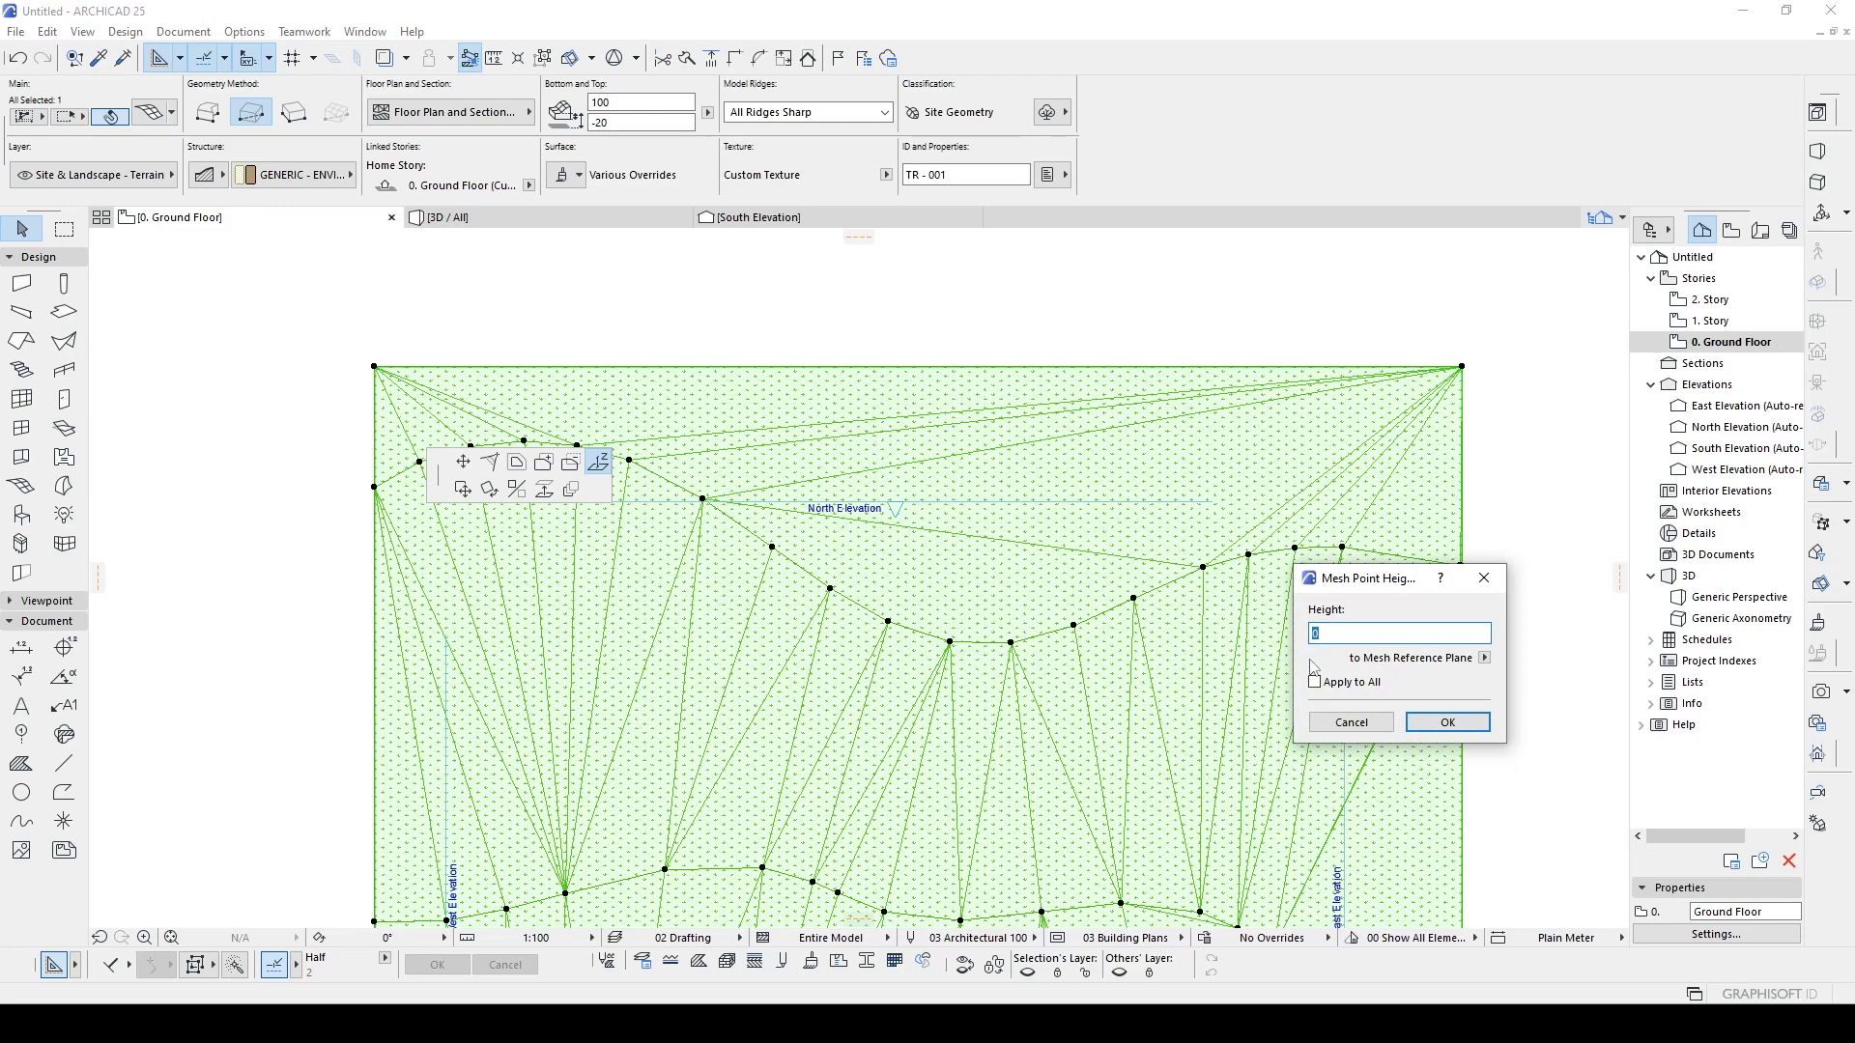
left_click(1447, 723)
scroll(1139, 659, "down", 2)
middle_click_drag(1177, 611, 1140, 457)
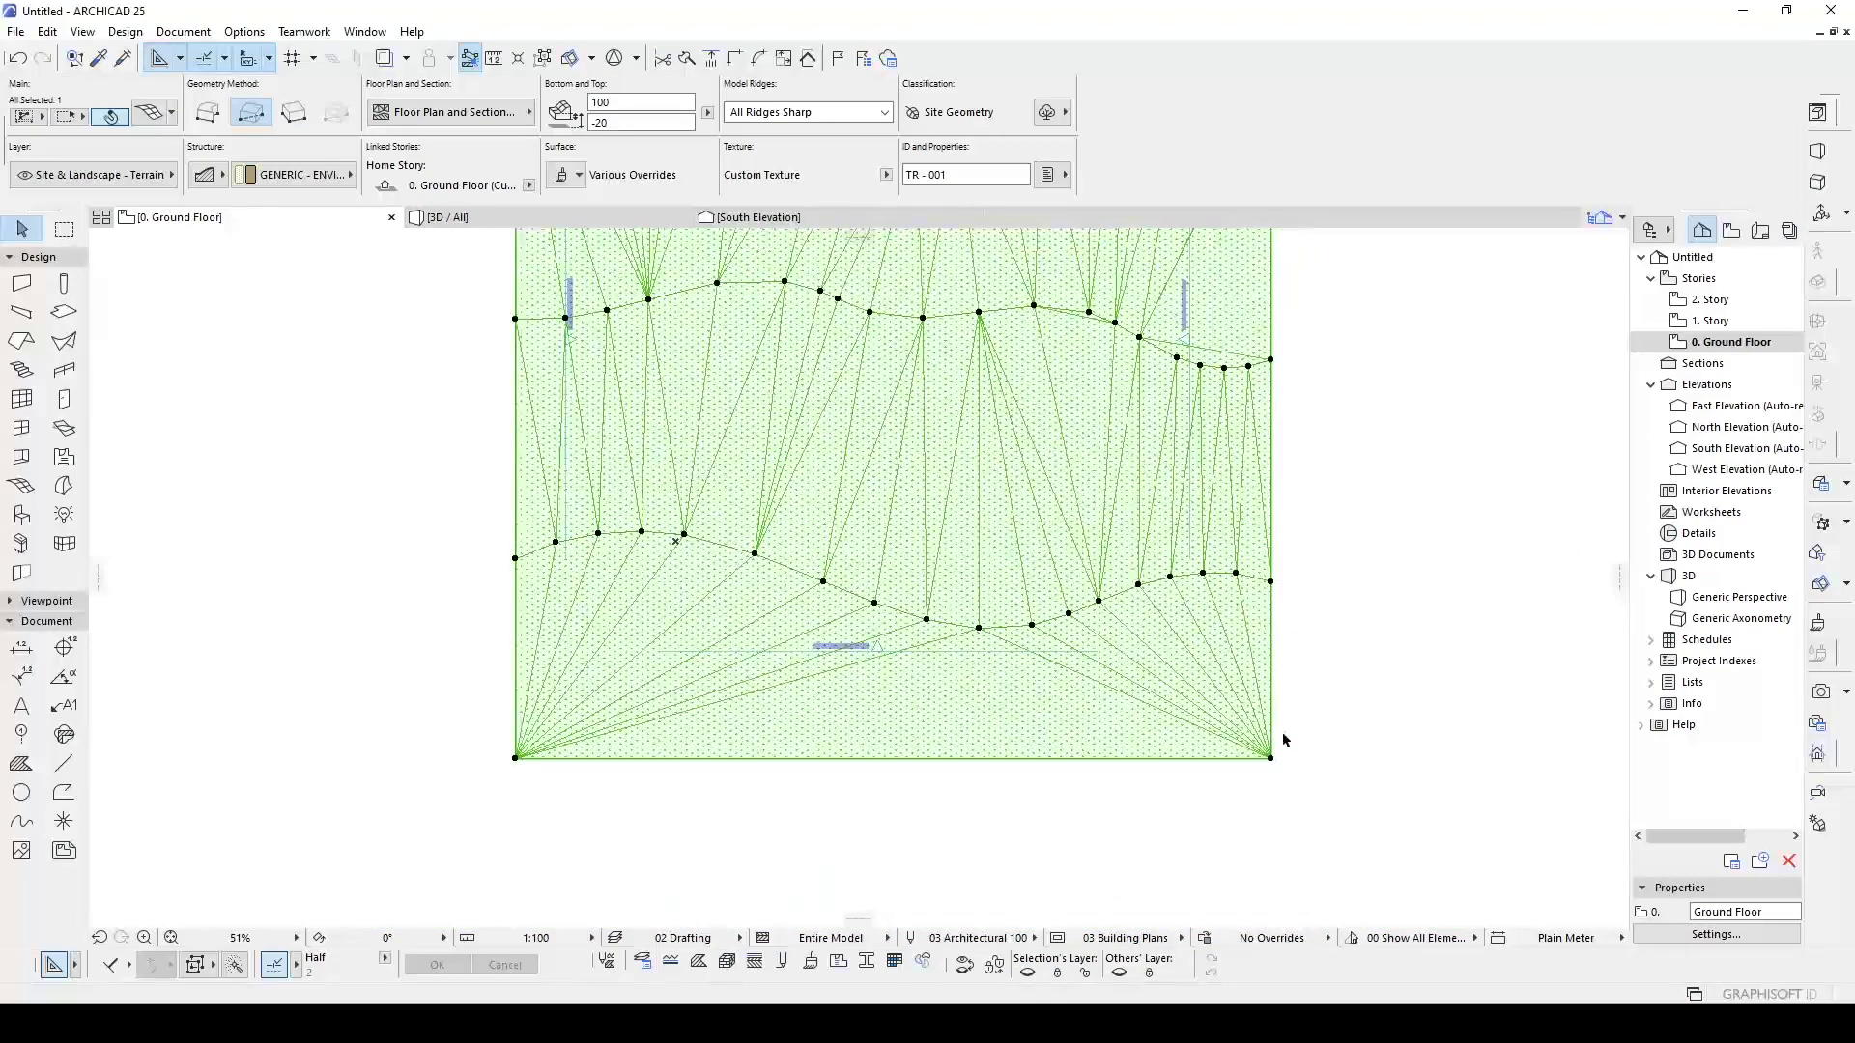
left_click(1270, 759)
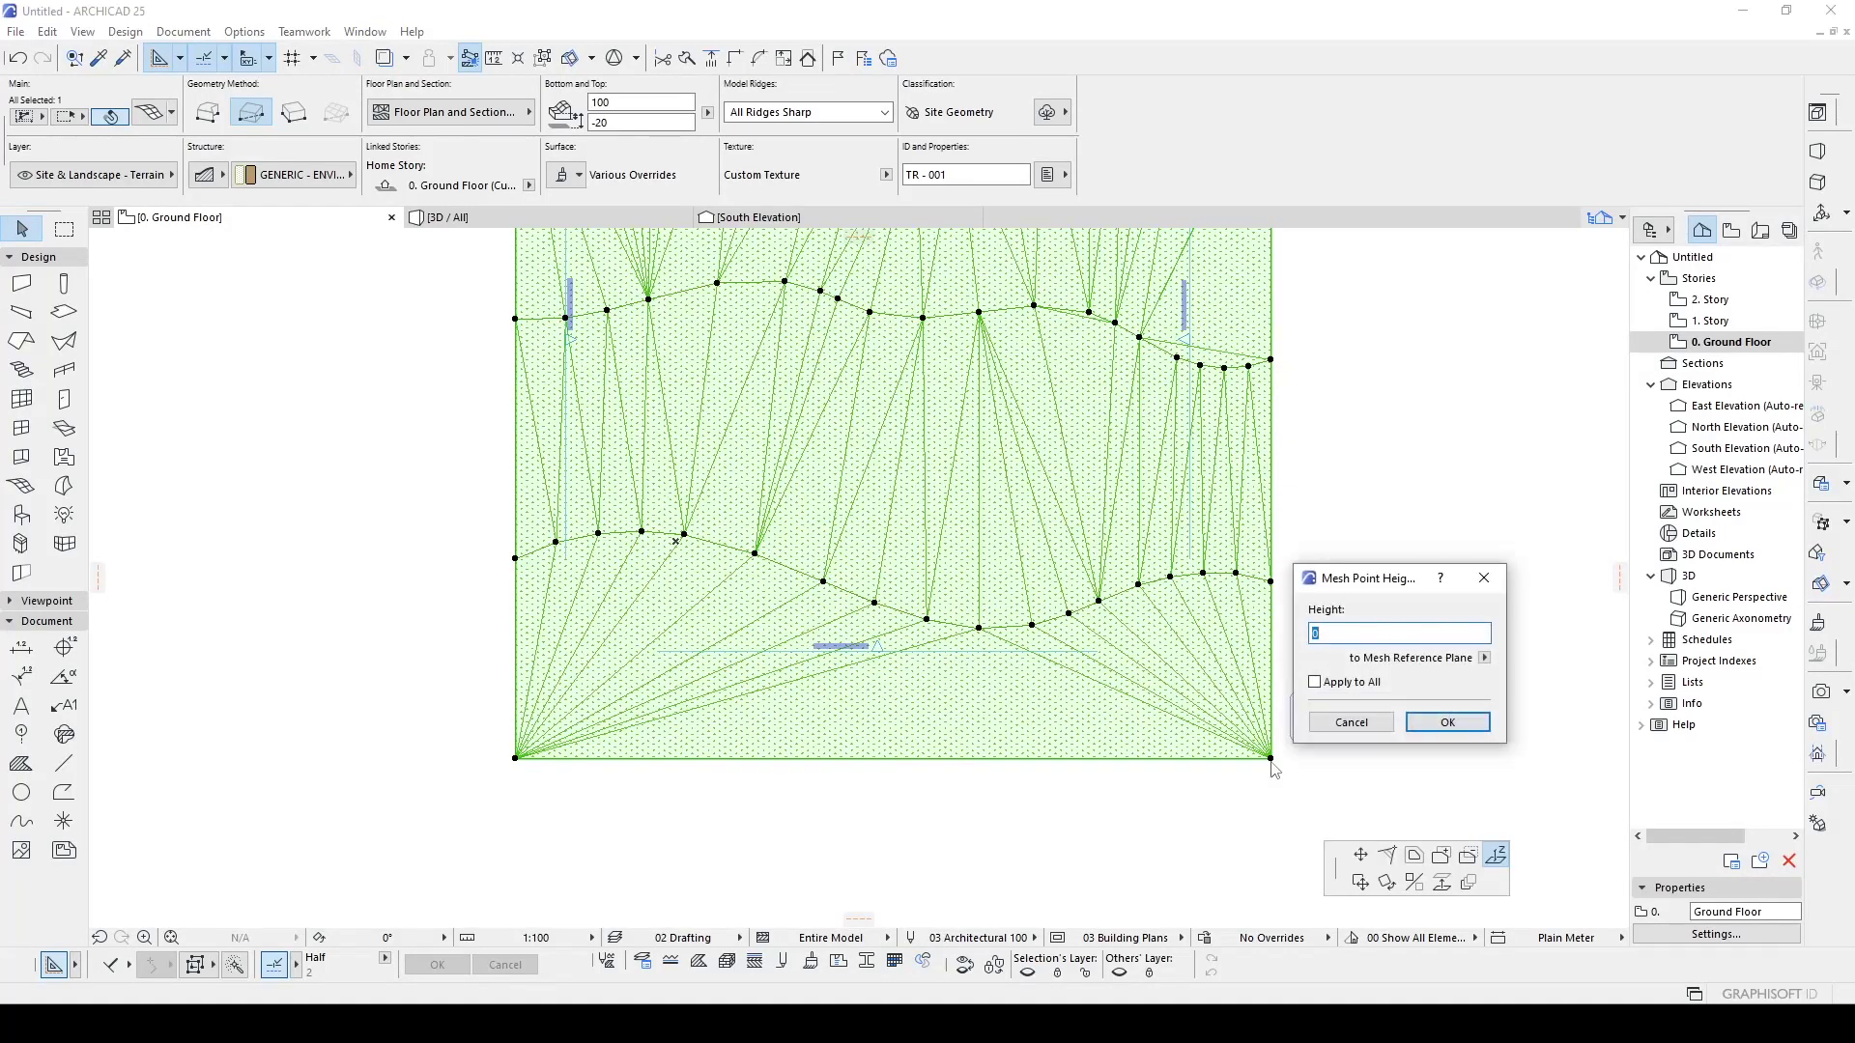
left_click(1349, 722)
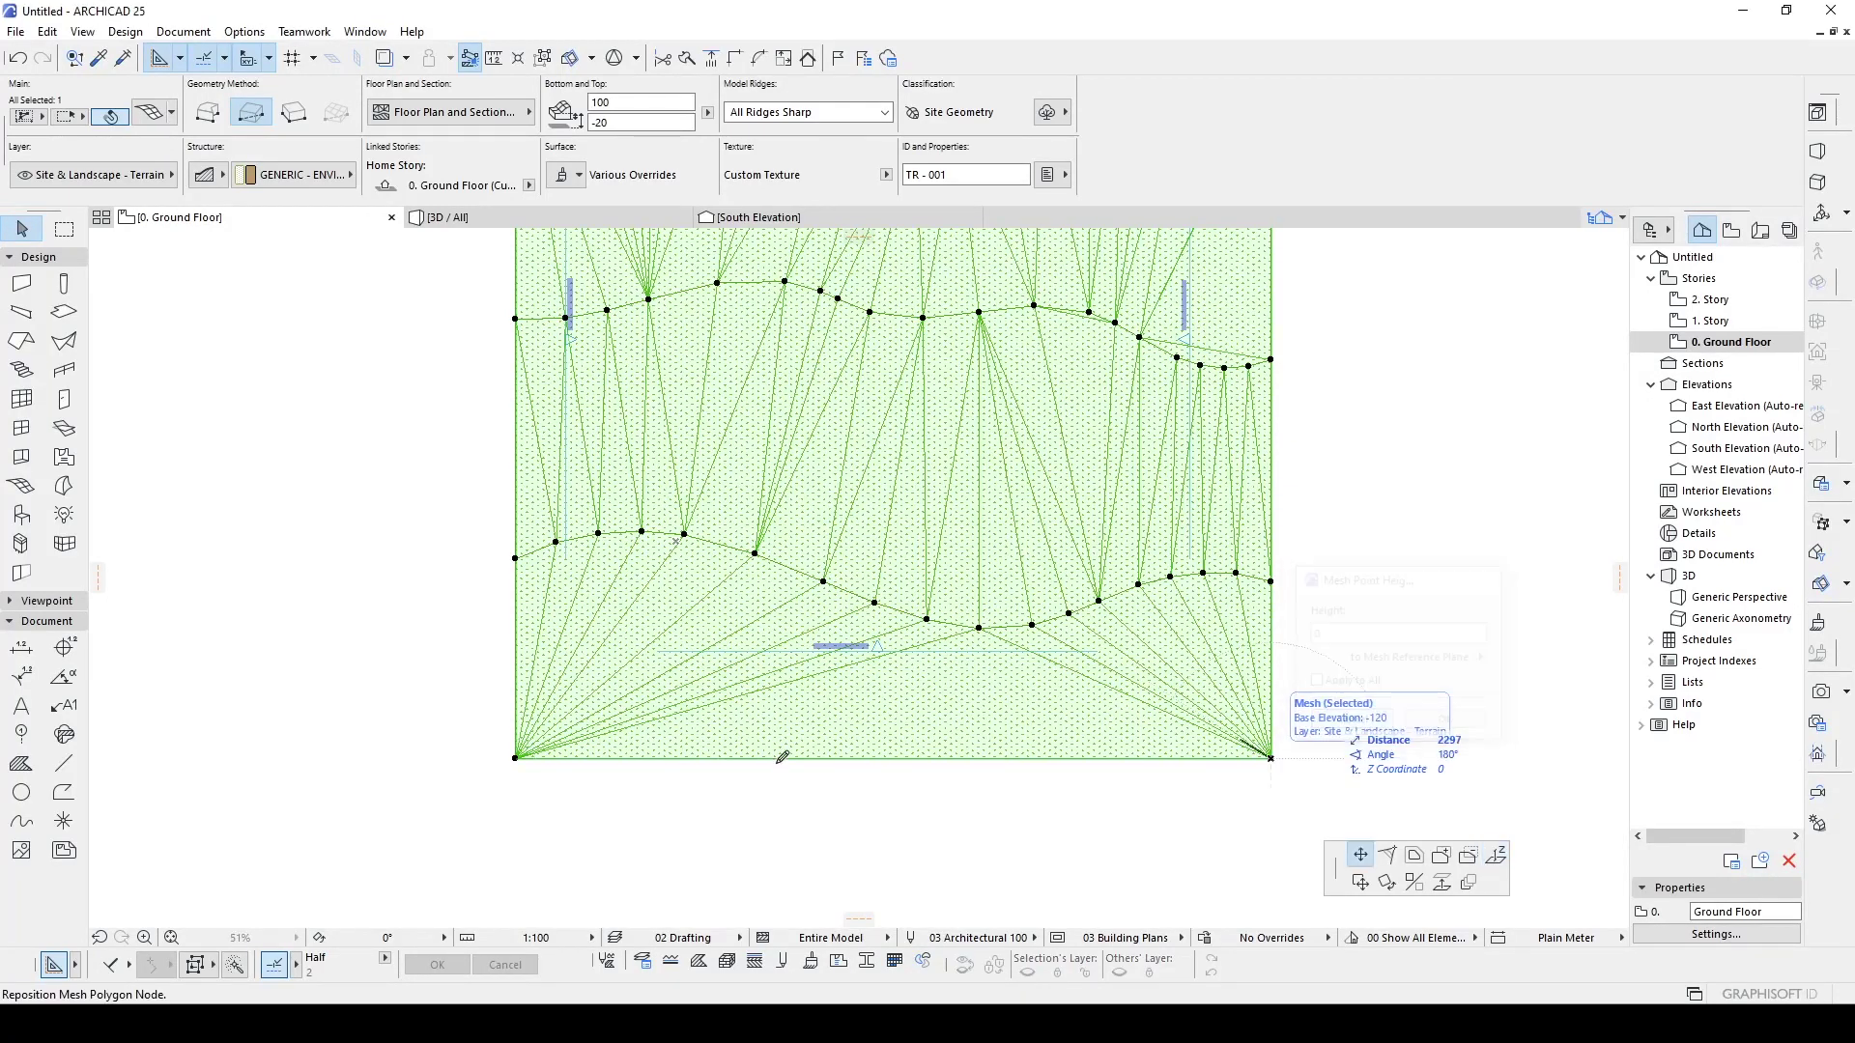
left_click(515, 309)
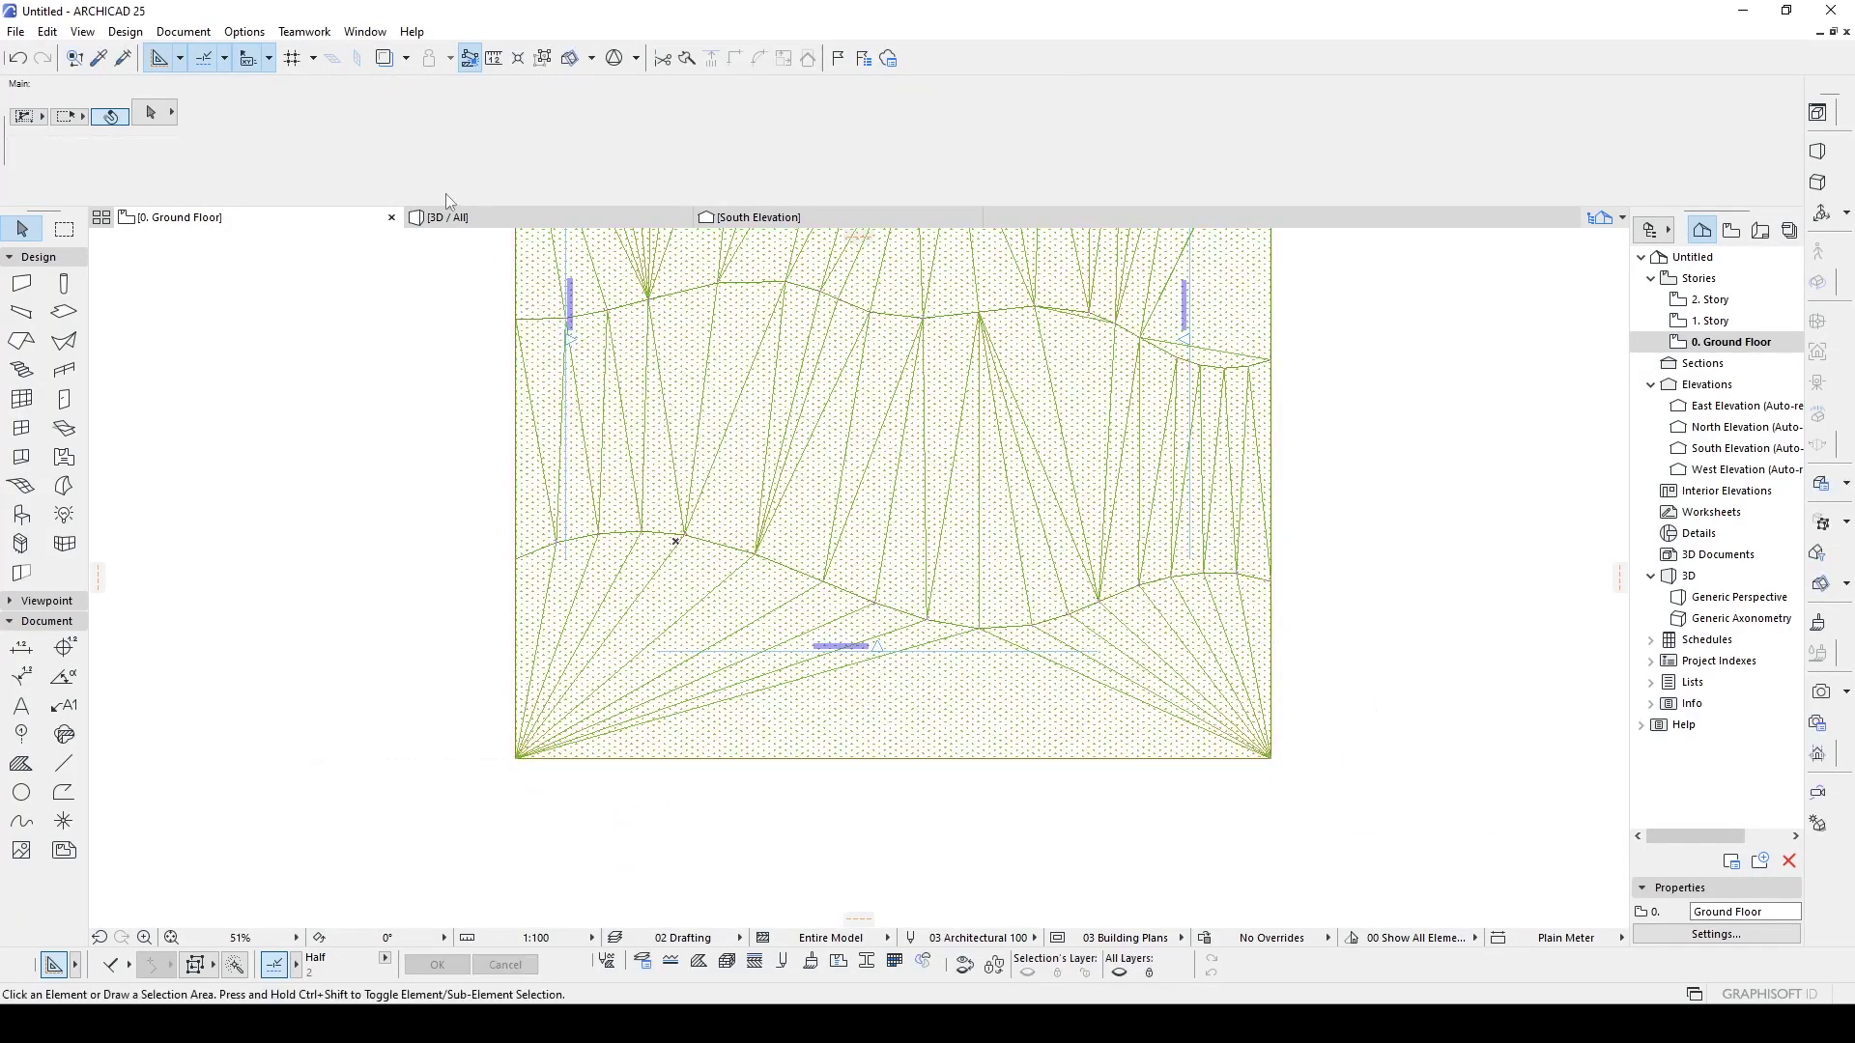
left_click(434, 221)
- Lower the terrain's raised corner point to elevation 0 in the 3D view
mouse_move(507, 326)
middle_mouse_down("shift")
mouse_move(675, 489)
mouse_move(1005, 576)
mouse_move(395, 523)
mouse_move(1241, 594)
mouse_move(1200, 606)
mouse_move(890, 455)
middle_mouse_up("shift")
left_click(1174, 608)
mouse_move(1422, 457)
middle_mouse_down("shift")
mouse_move(1511, 460)
mouse_move(1034, 501)
mouse_move(1016, 437)
mouse_move(1076, 502)
mouse_move(1230, 522)
mouse_move(704, 521)
mouse_move(950, 396)
mouse_move(943, 580)
middle_mouse_up("shift")
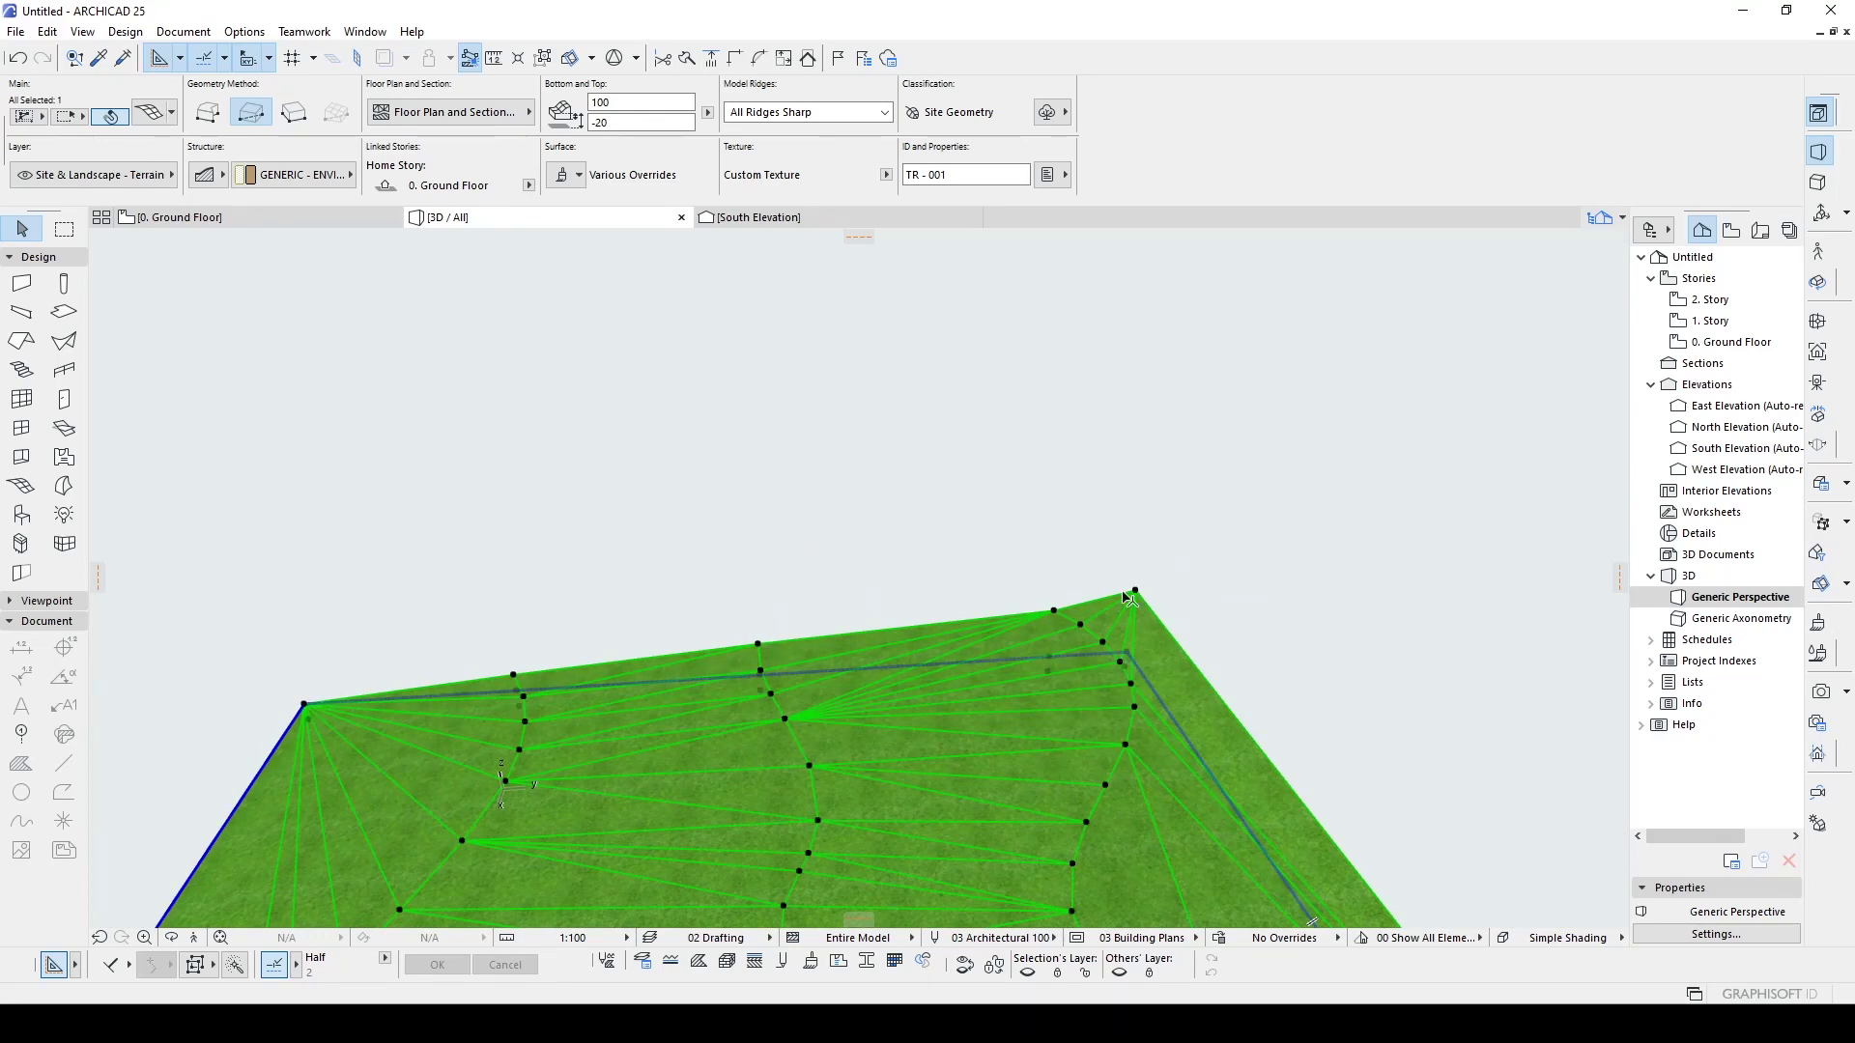
scroll(1096, 611, "up", 3)
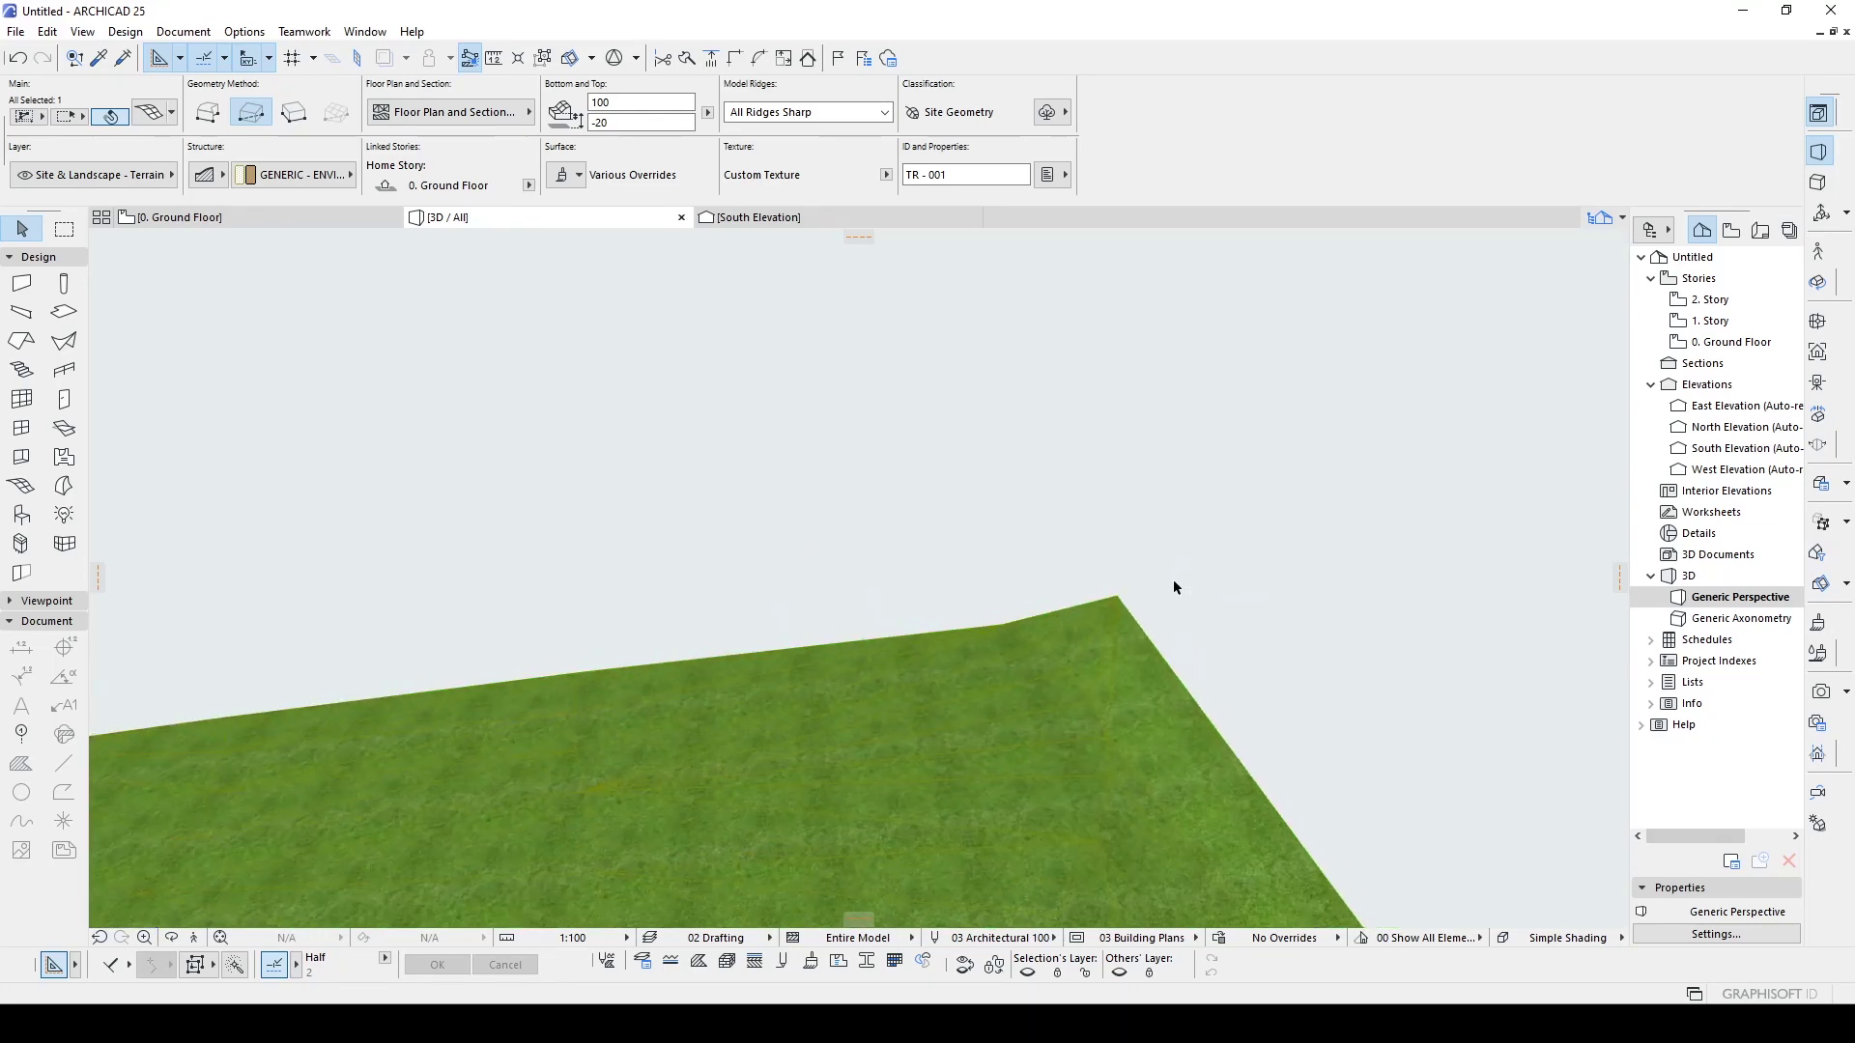
left_click(1123, 593)
type("0")
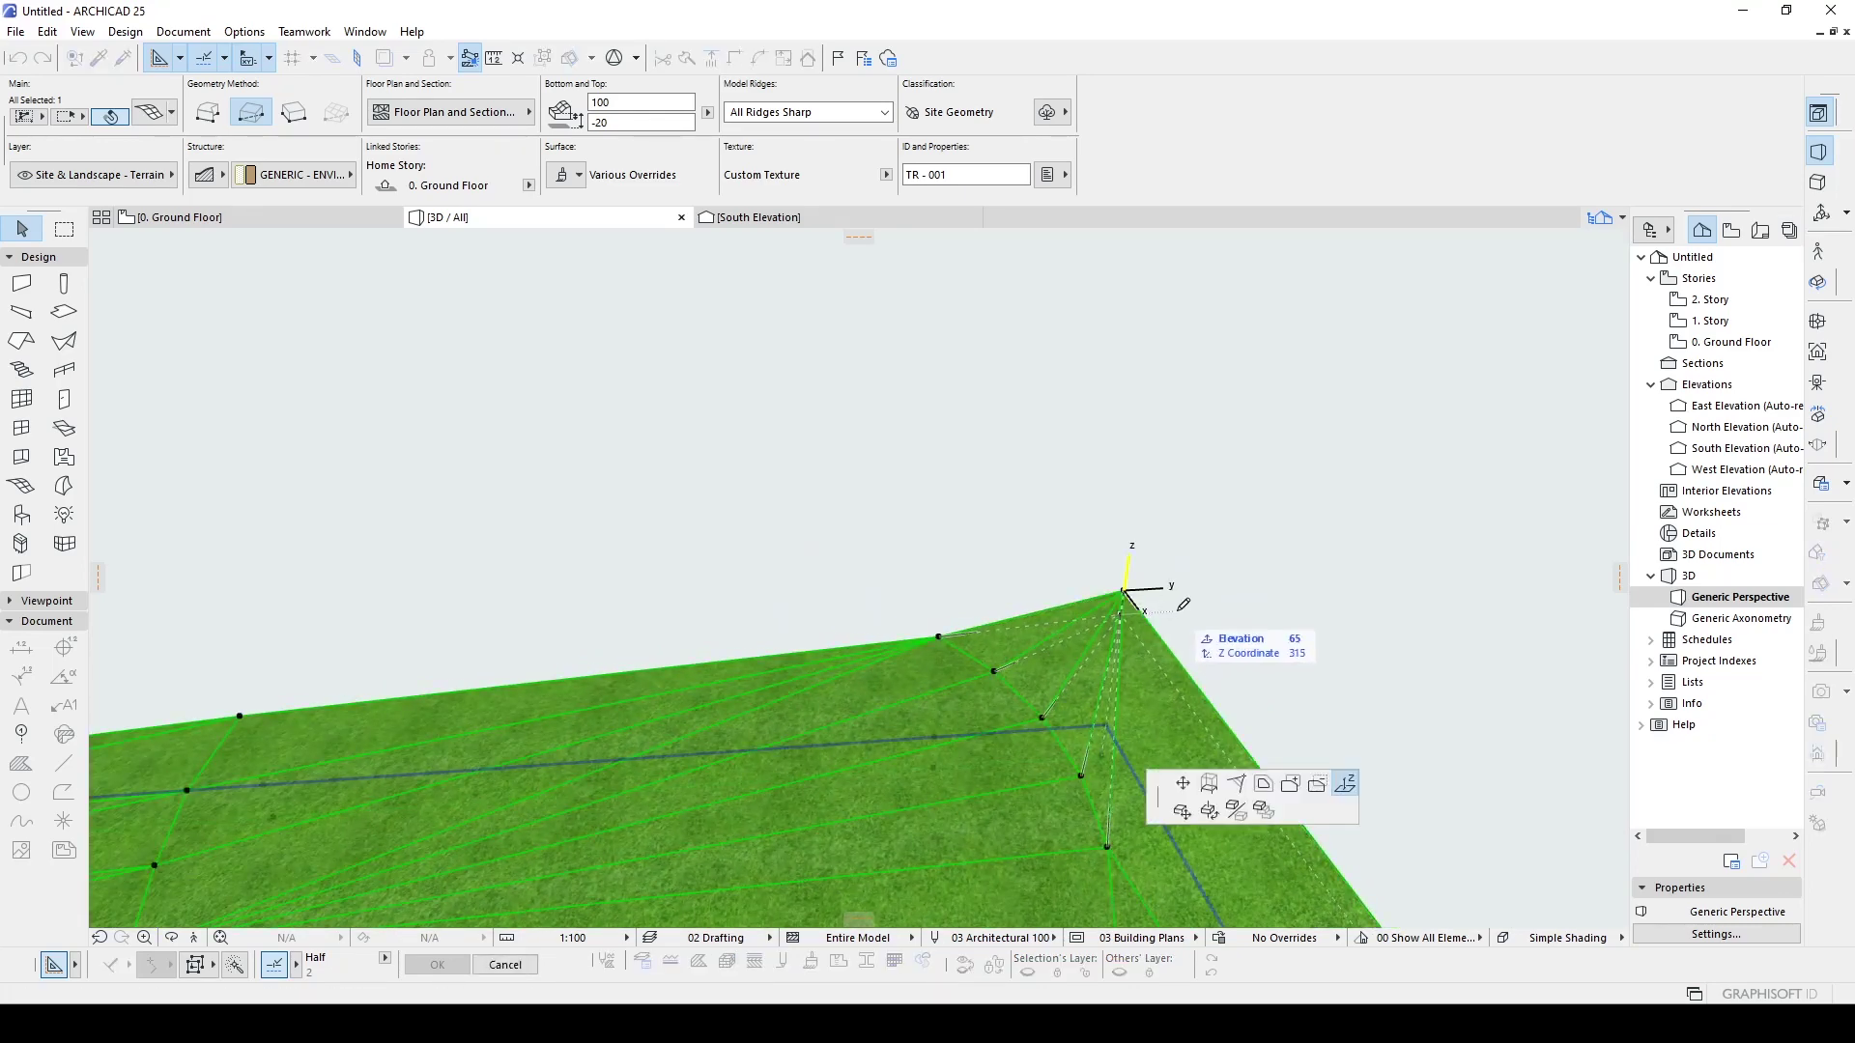
key("Return")
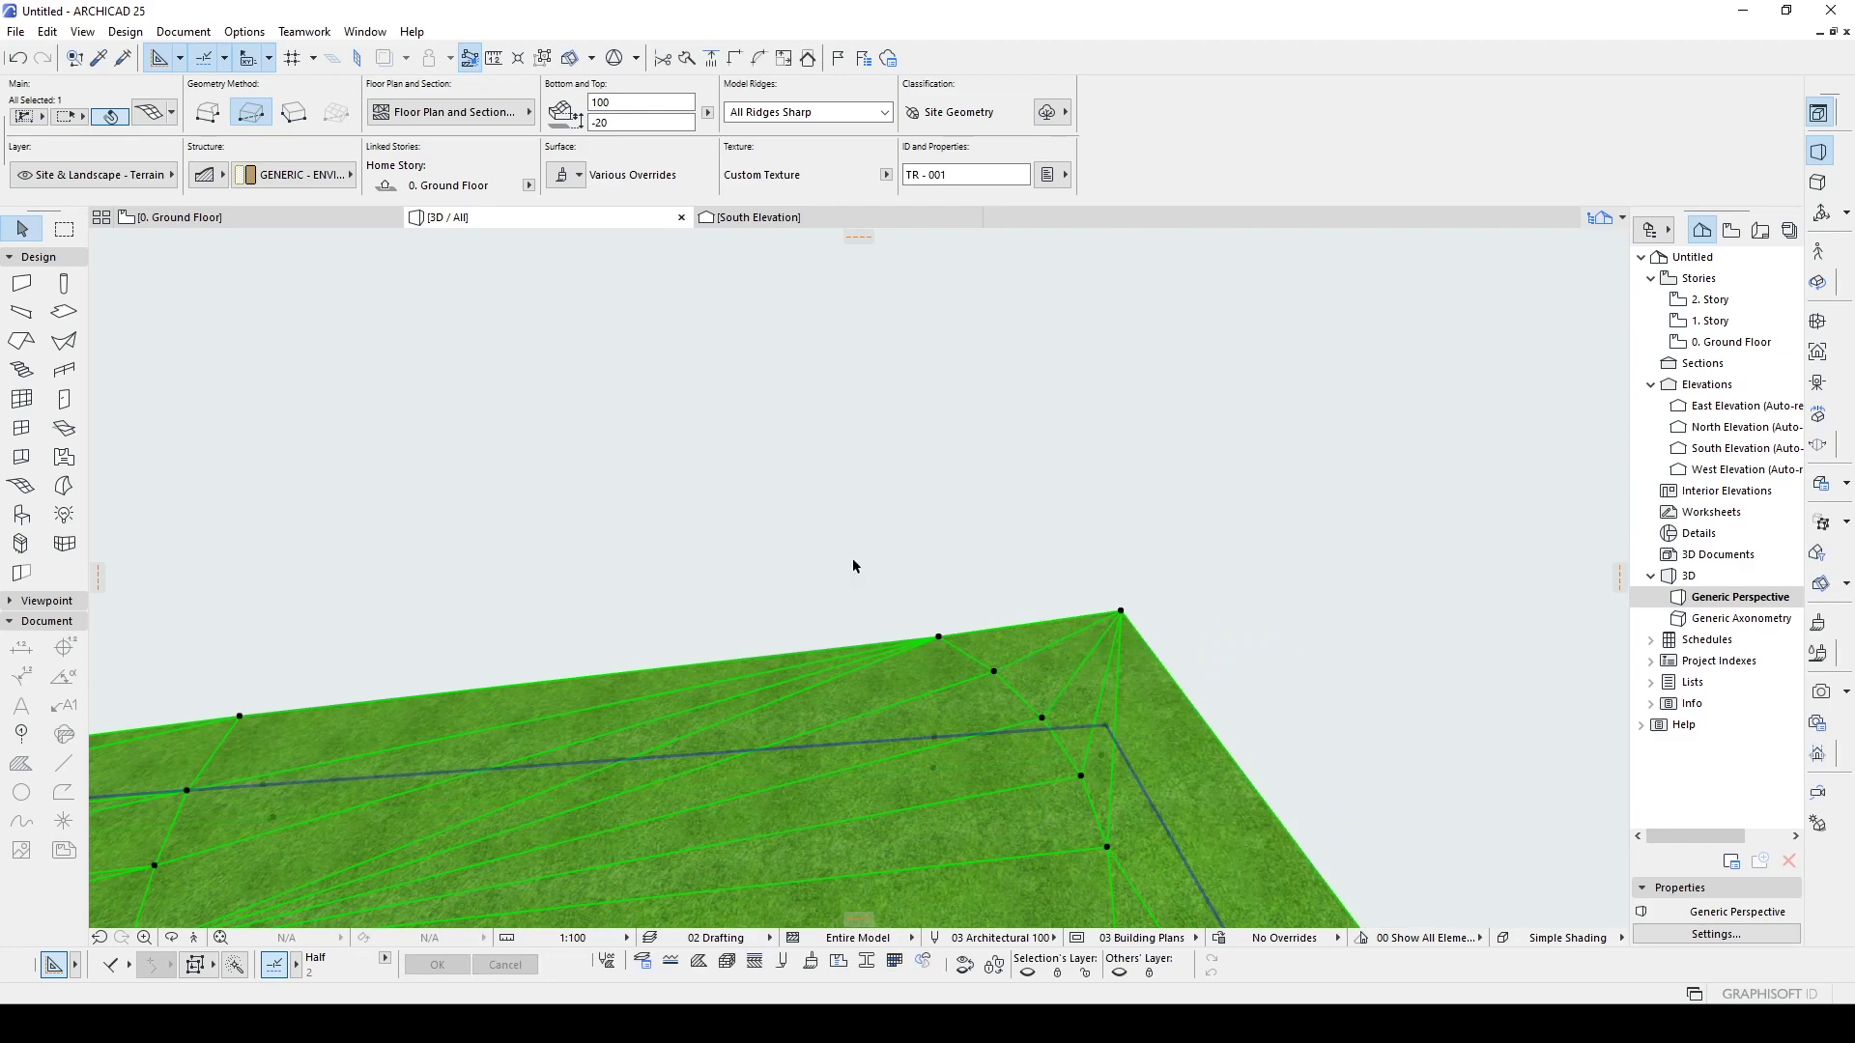
- Orbit around the terrain to inspect its sloped sides, then reselect the mesh
left_click(715, 621)
scroll(889, 550, "down", 5)
scroll(911, 609, "down", 2)
scroll(917, 611, "down", 2)
scroll(914, 587, "down", 2)
mouse_move(914, 587)
middle_mouse_down("shift")
mouse_move(758, 455)
mouse_move(1334, 443)
mouse_move(878, 492)
middle_mouse_up("shift")
scroll(935, 556, "up", 3)
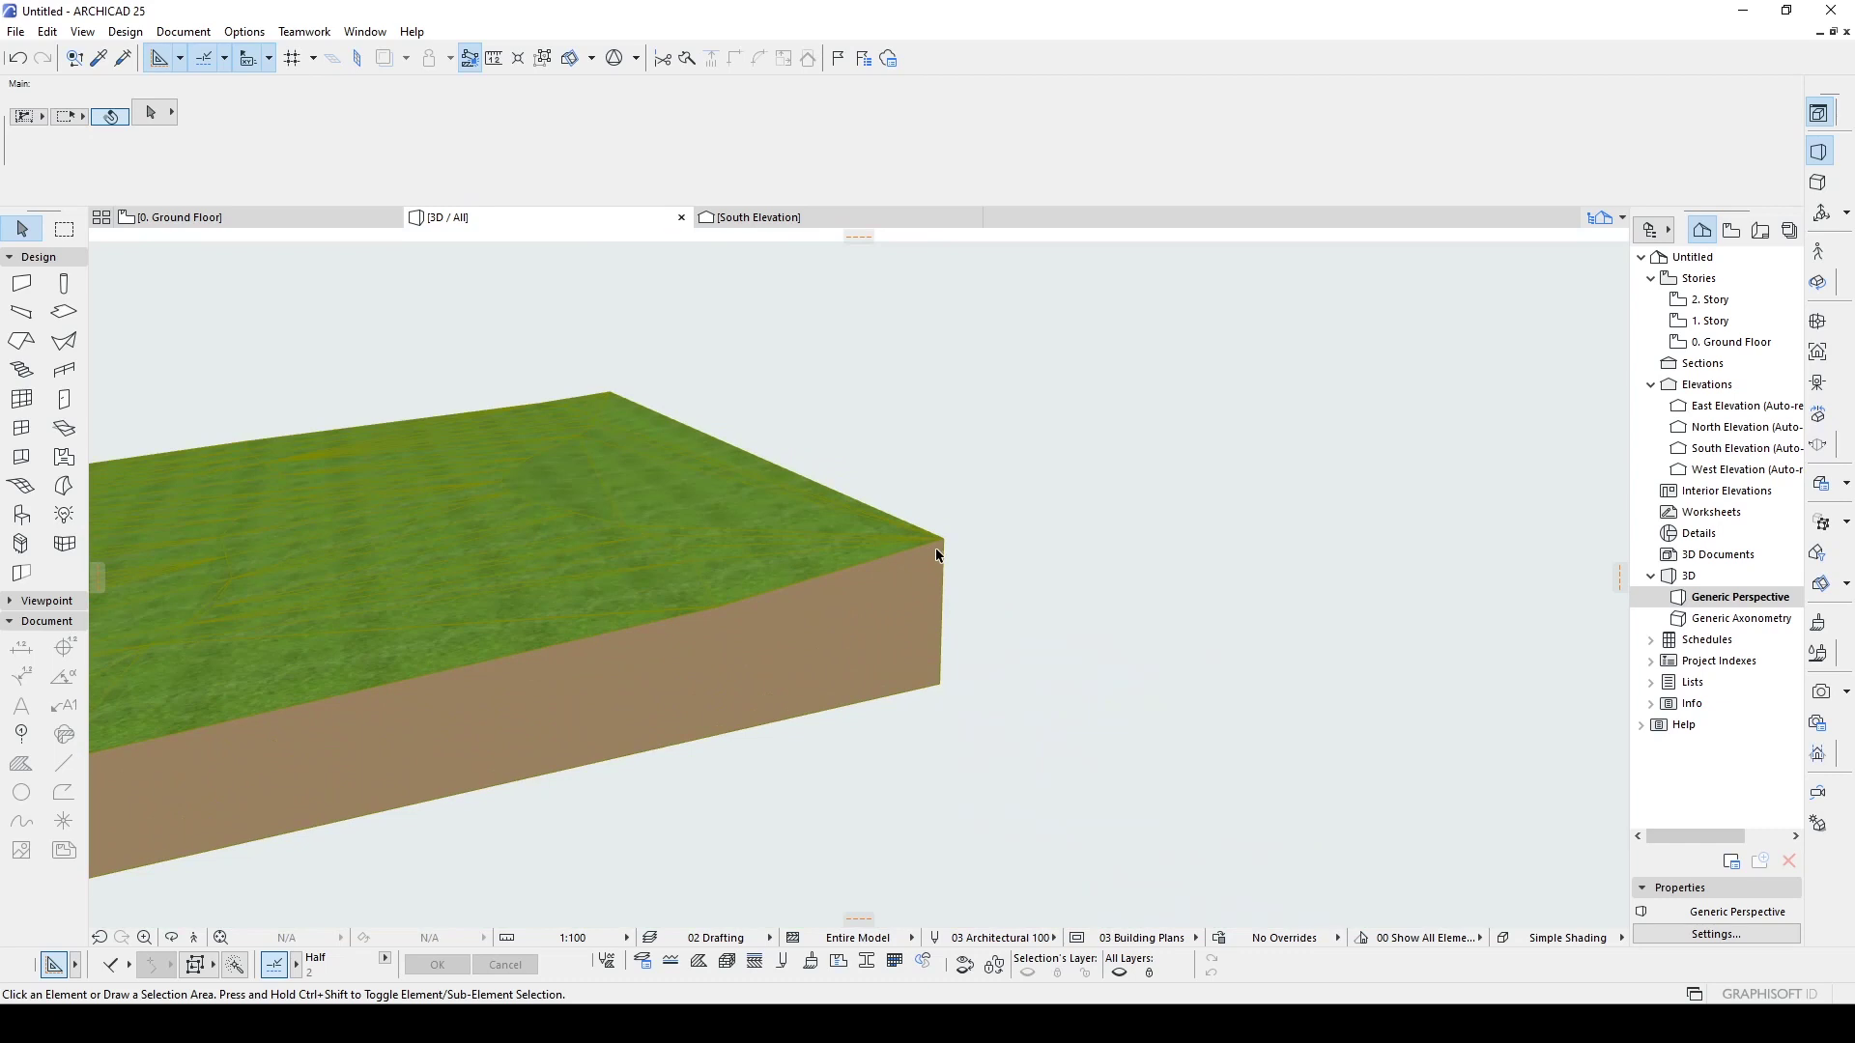
left_click(935, 552)
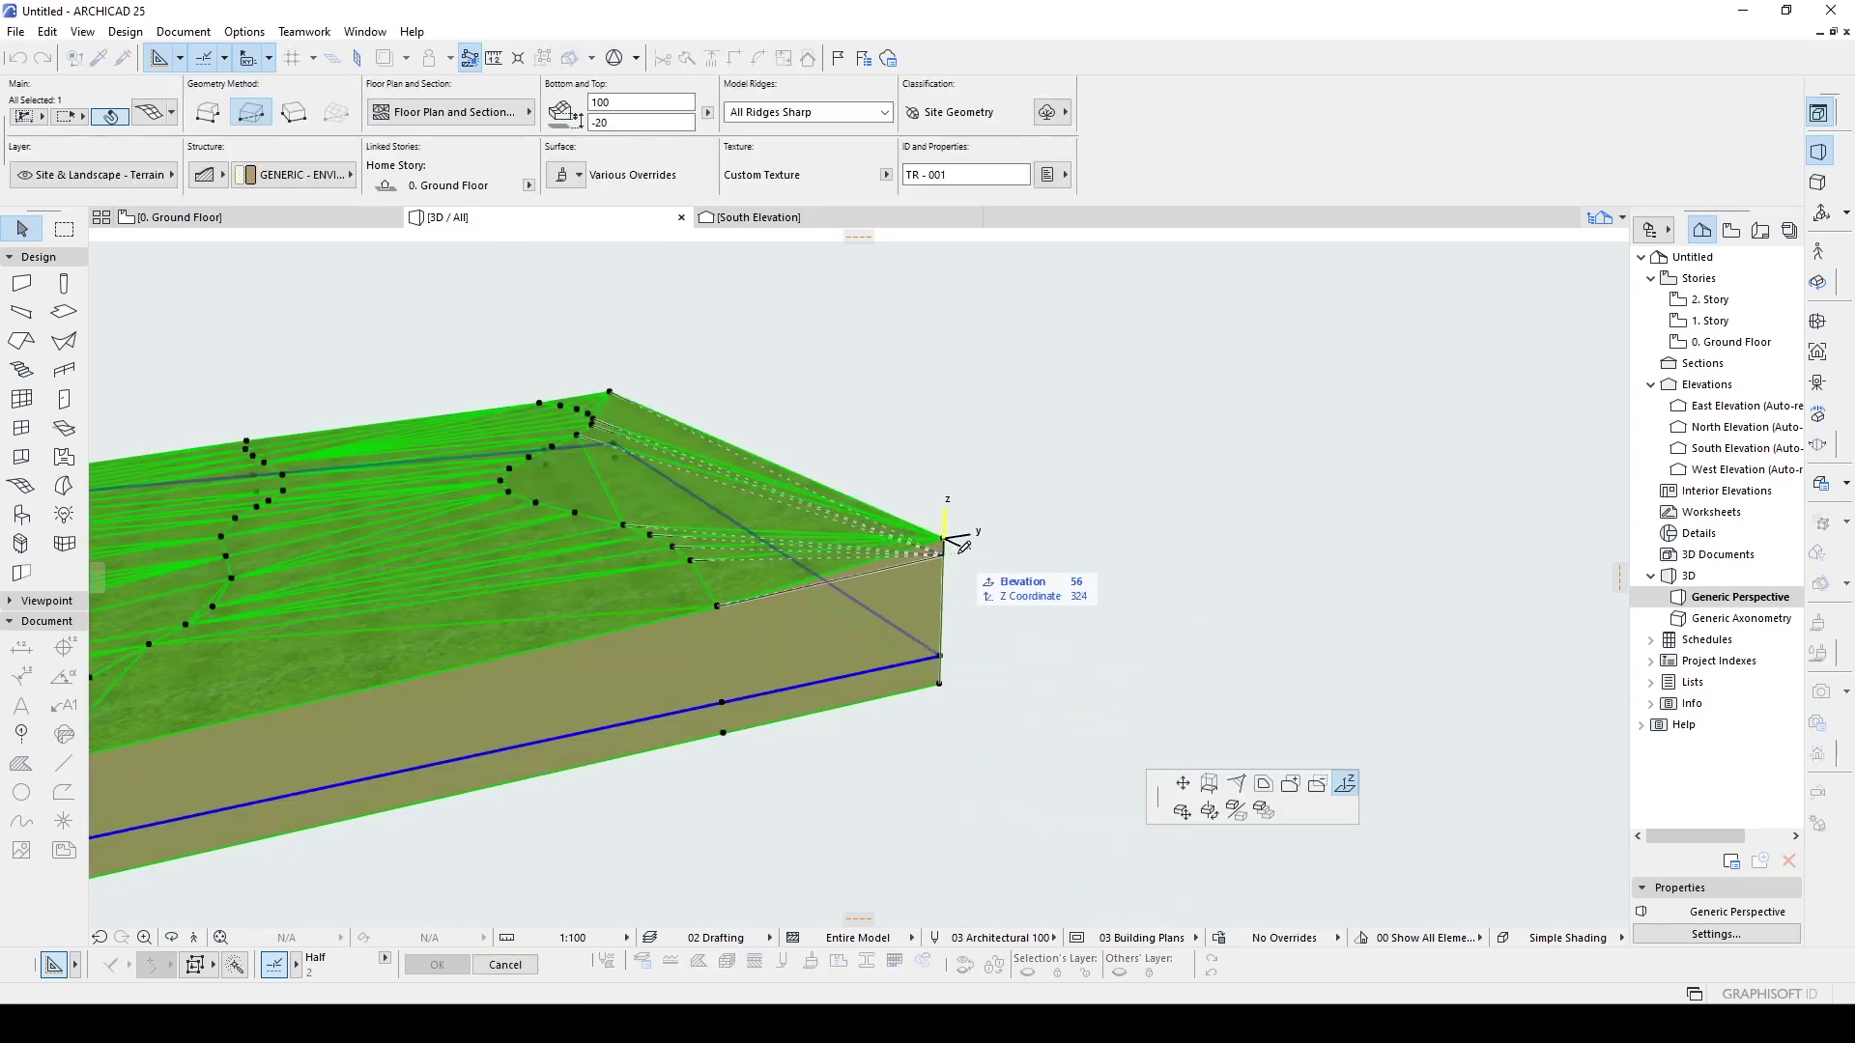
left_click(1033, 501)
mouse_move(1034, 501)
middle_mouse_down("shift")
mouse_move(393, 542)
mouse_move(765, 563)
mouse_move(1146, 509)
mouse_move(1568, 531)
mouse_move(1490, 621)
mouse_move(609, 618)
mouse_move(725, 463)
mouse_move(688, 478)
mouse_move(640, 455)
mouse_move(637, 541)
mouse_move(723, 660)
middle_mouse_up("shift")
left_click(608, 618)
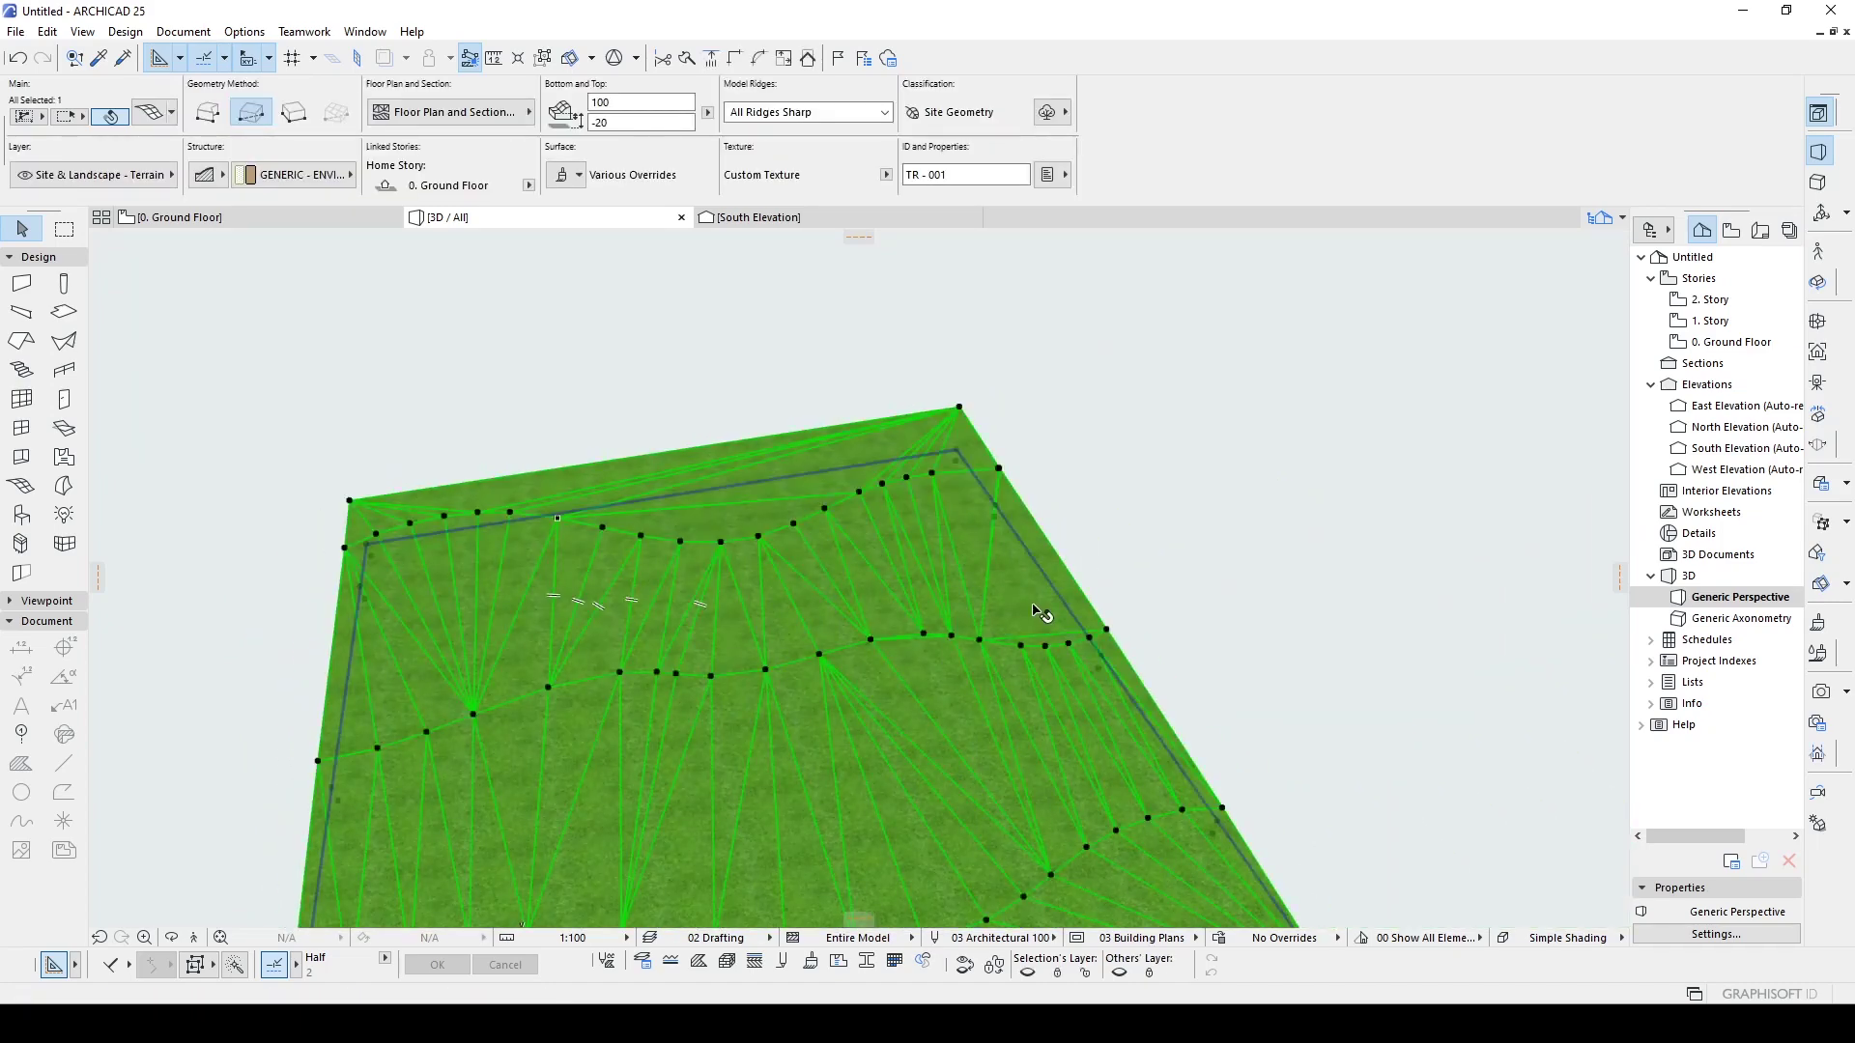
- Set the mesh's floor plan Ridge Selection to Show User Defined Ridges
left_click(422, 111)
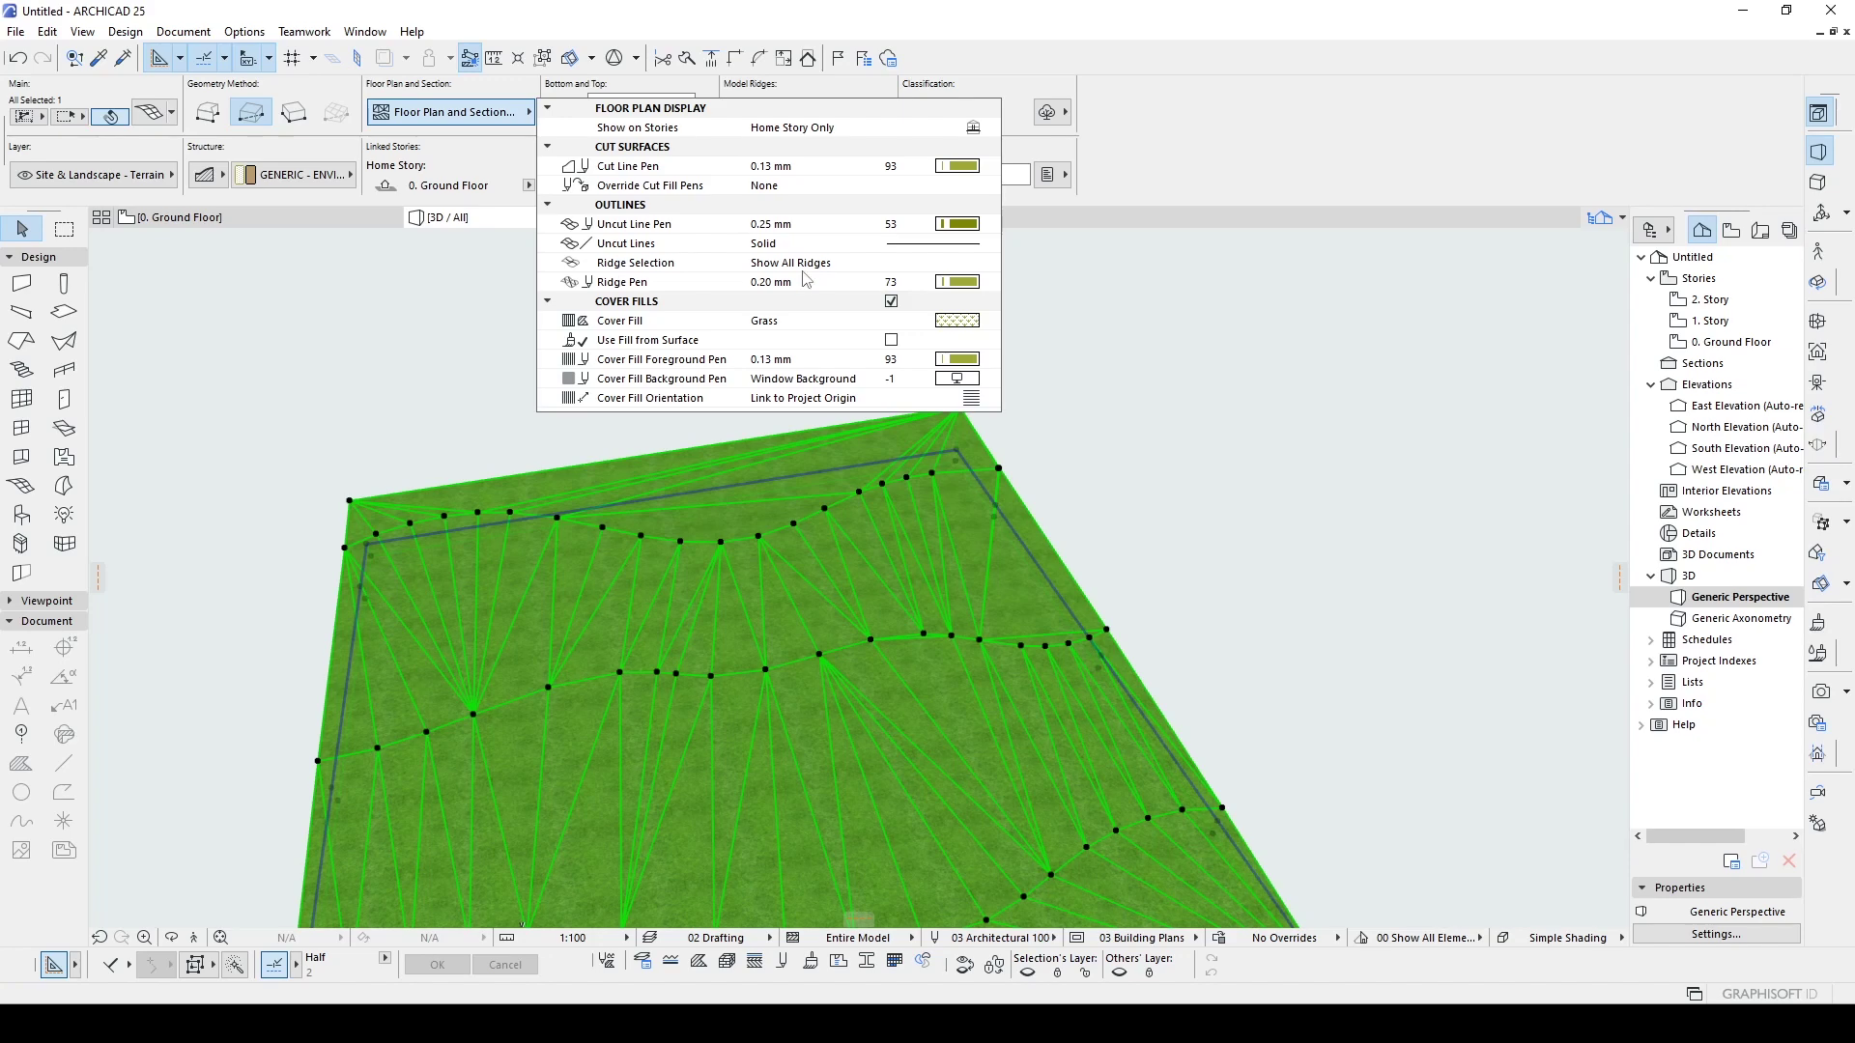
left_click(768, 267)
left_click(991, 263)
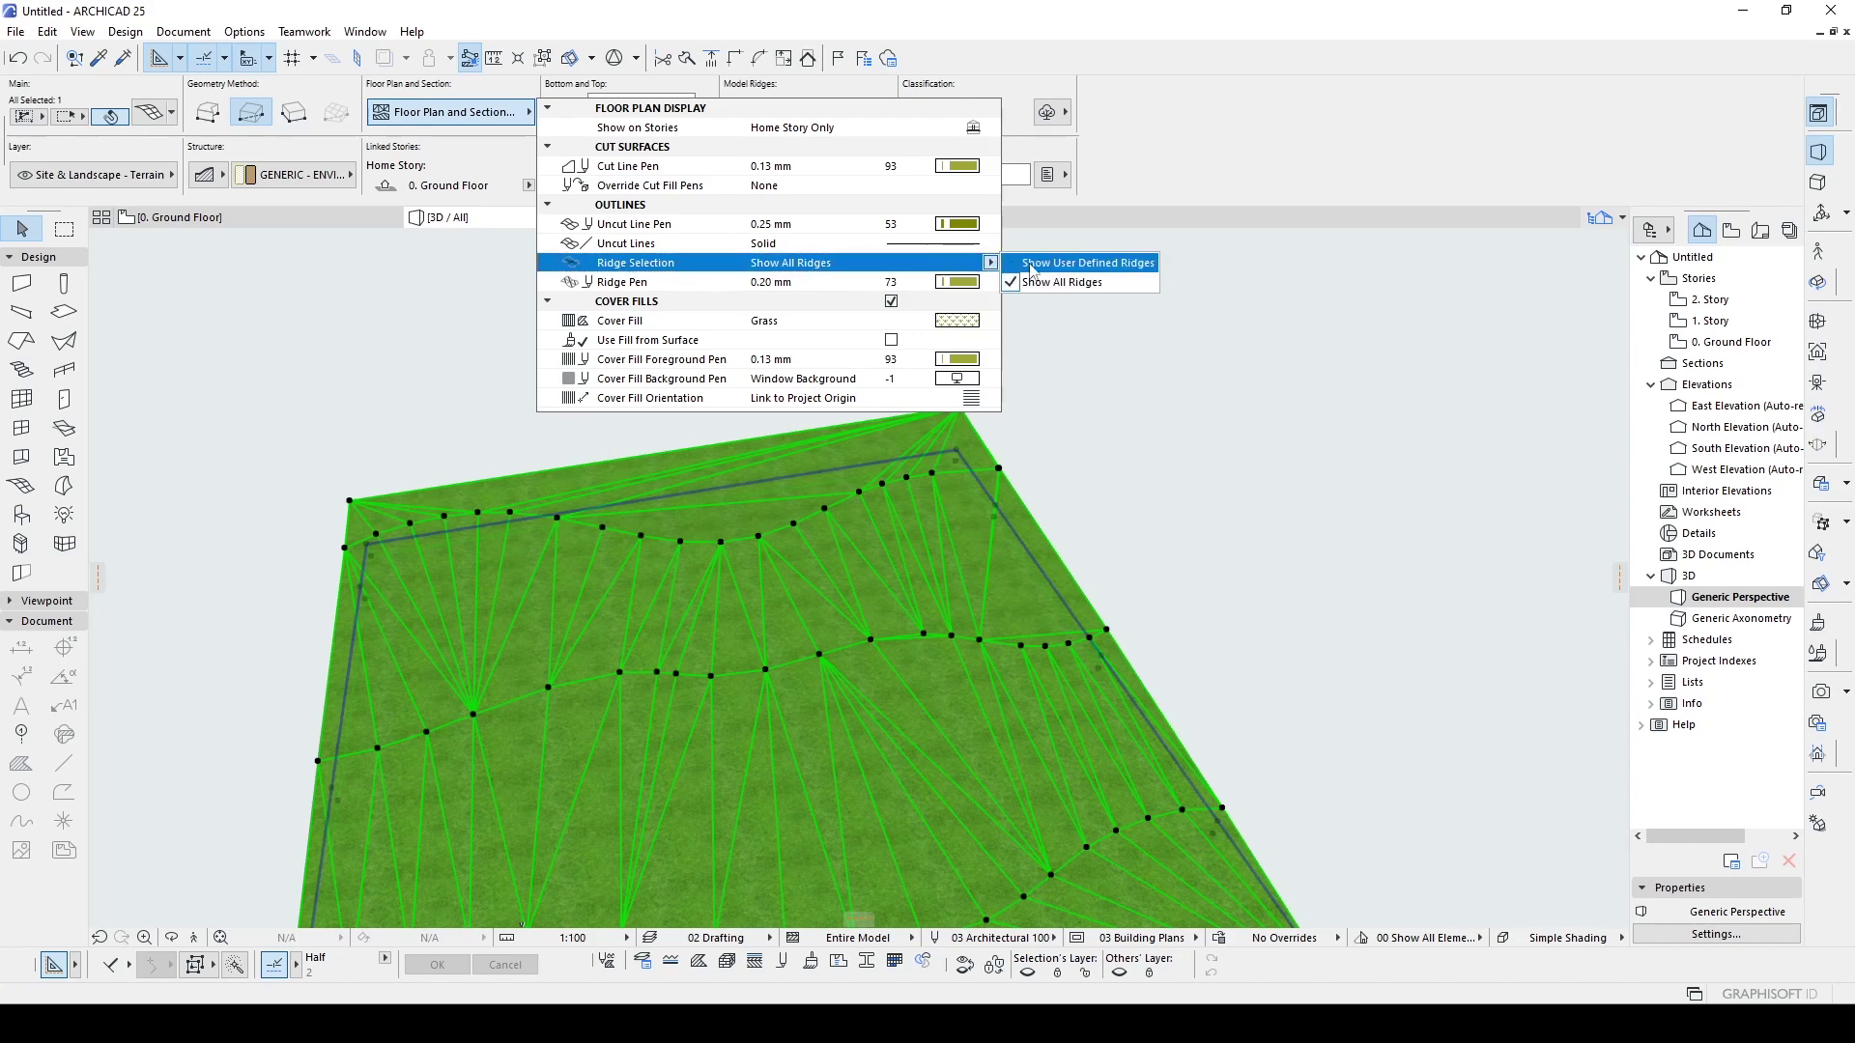
left_click(1079, 265)
left_click(1333, 413)
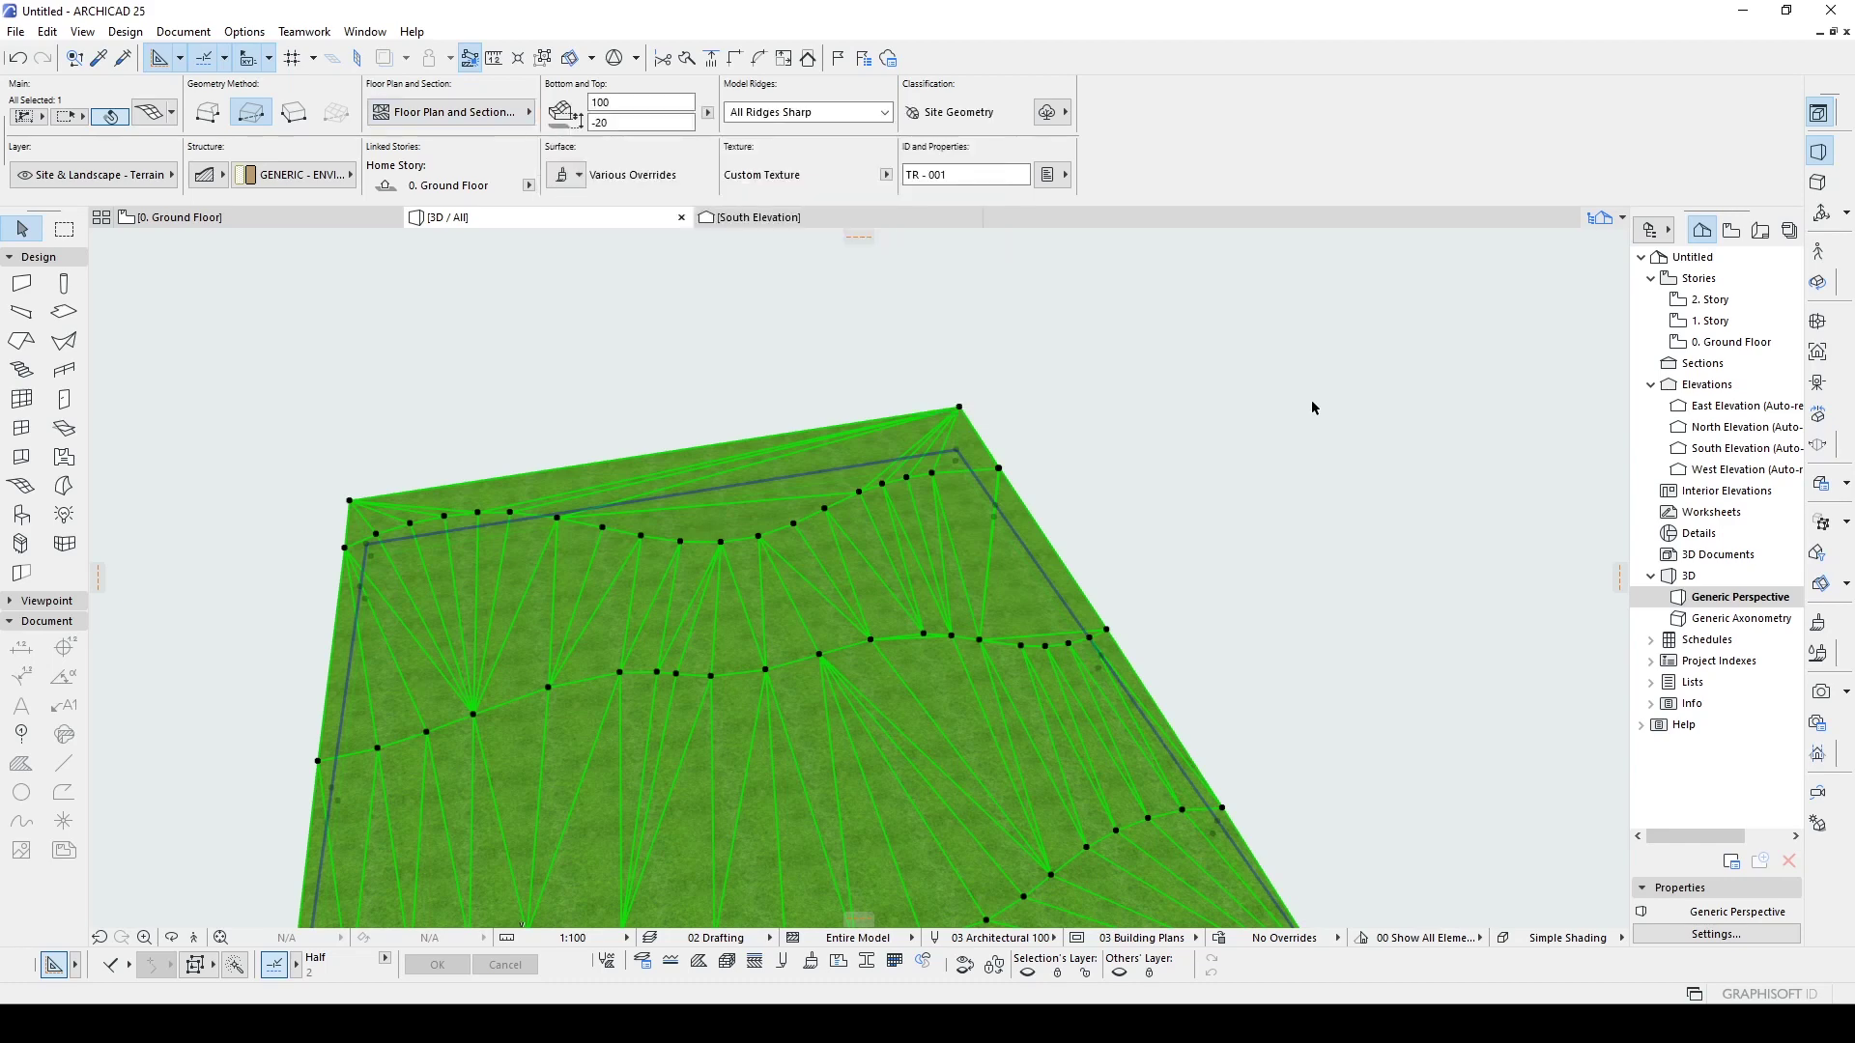
left_click(719, 539)
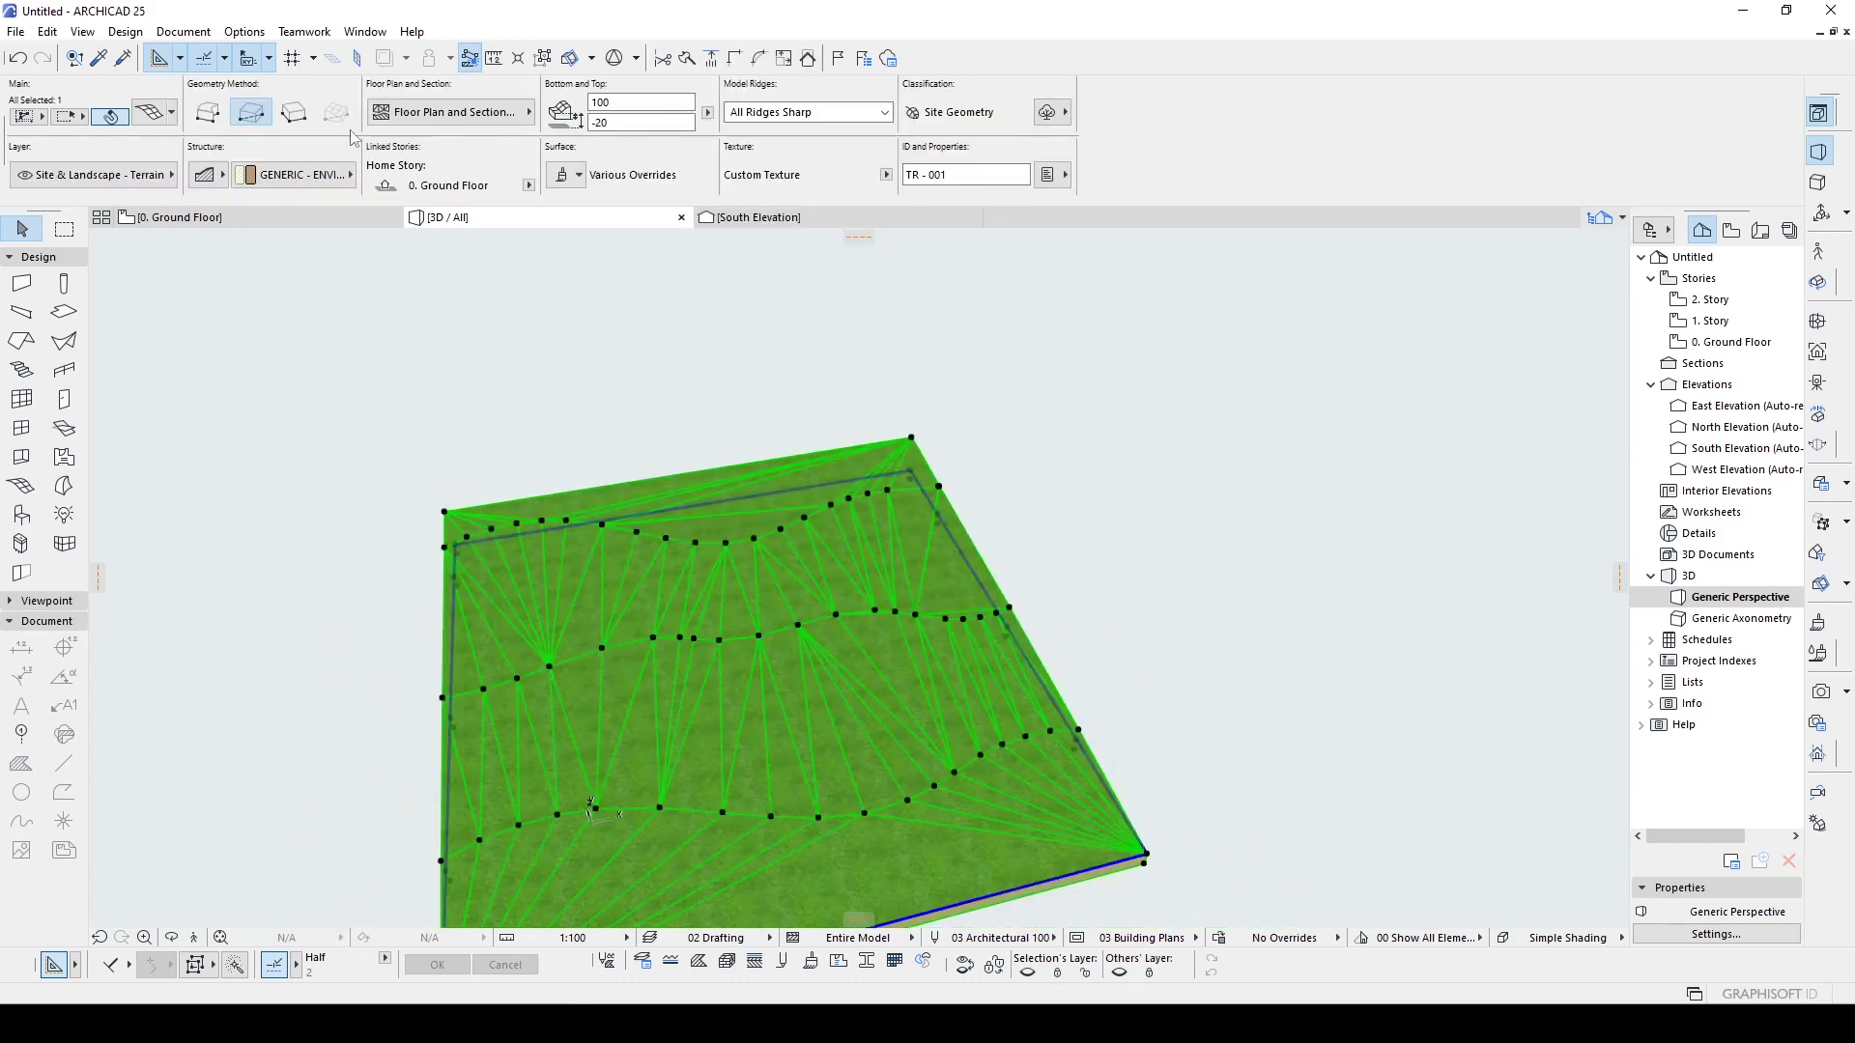
left_click(428, 108)
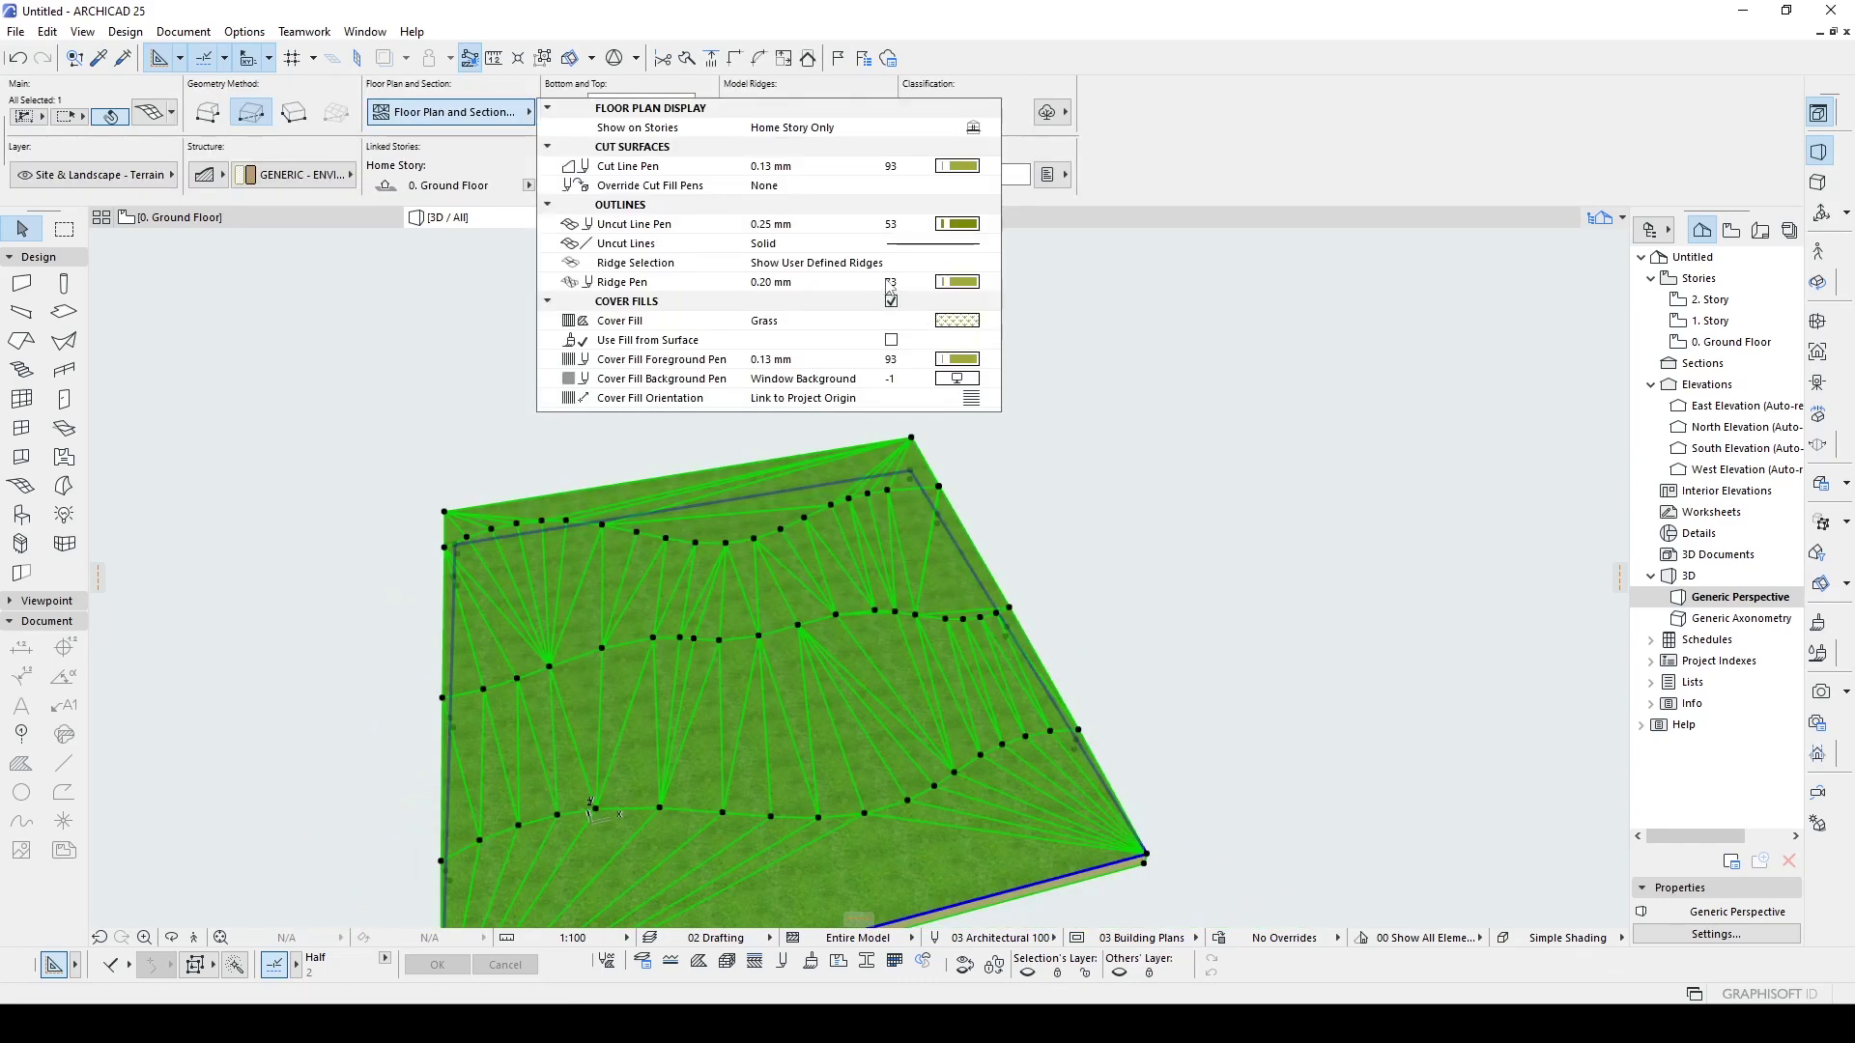
left_click(961, 268)
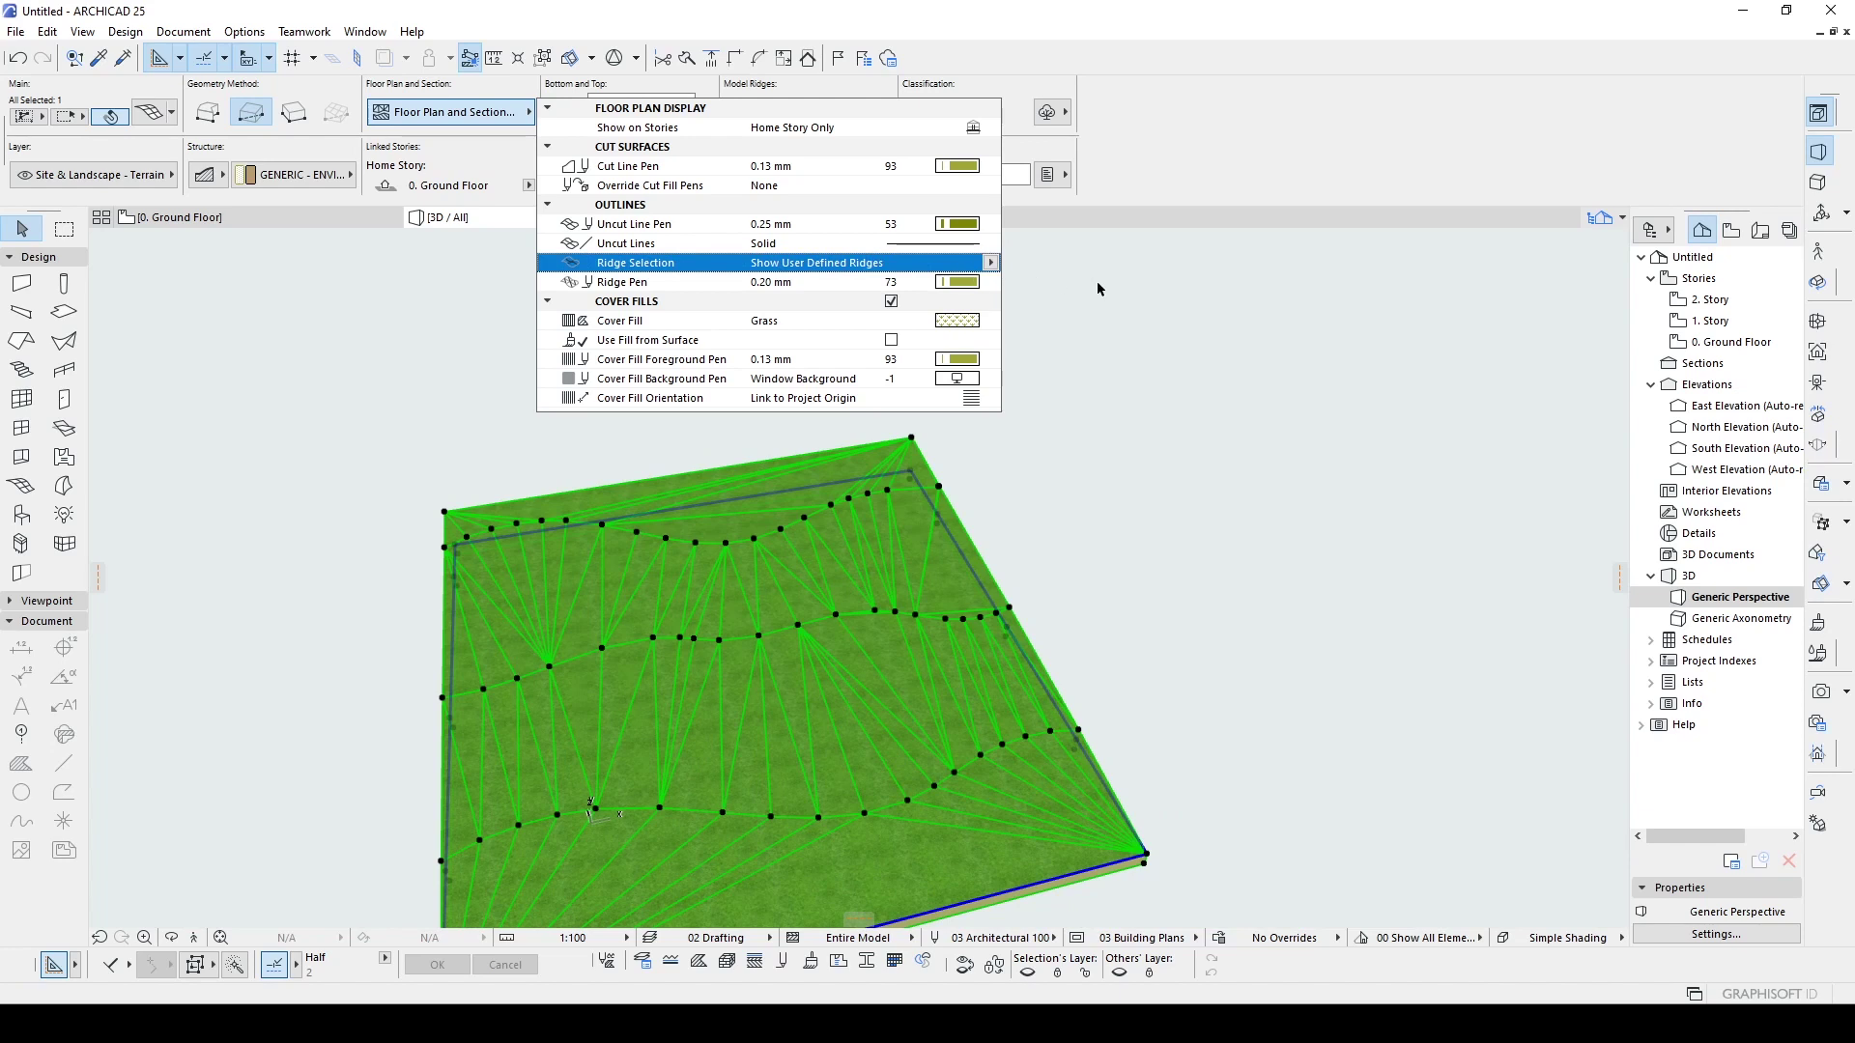
left_click(1068, 300)
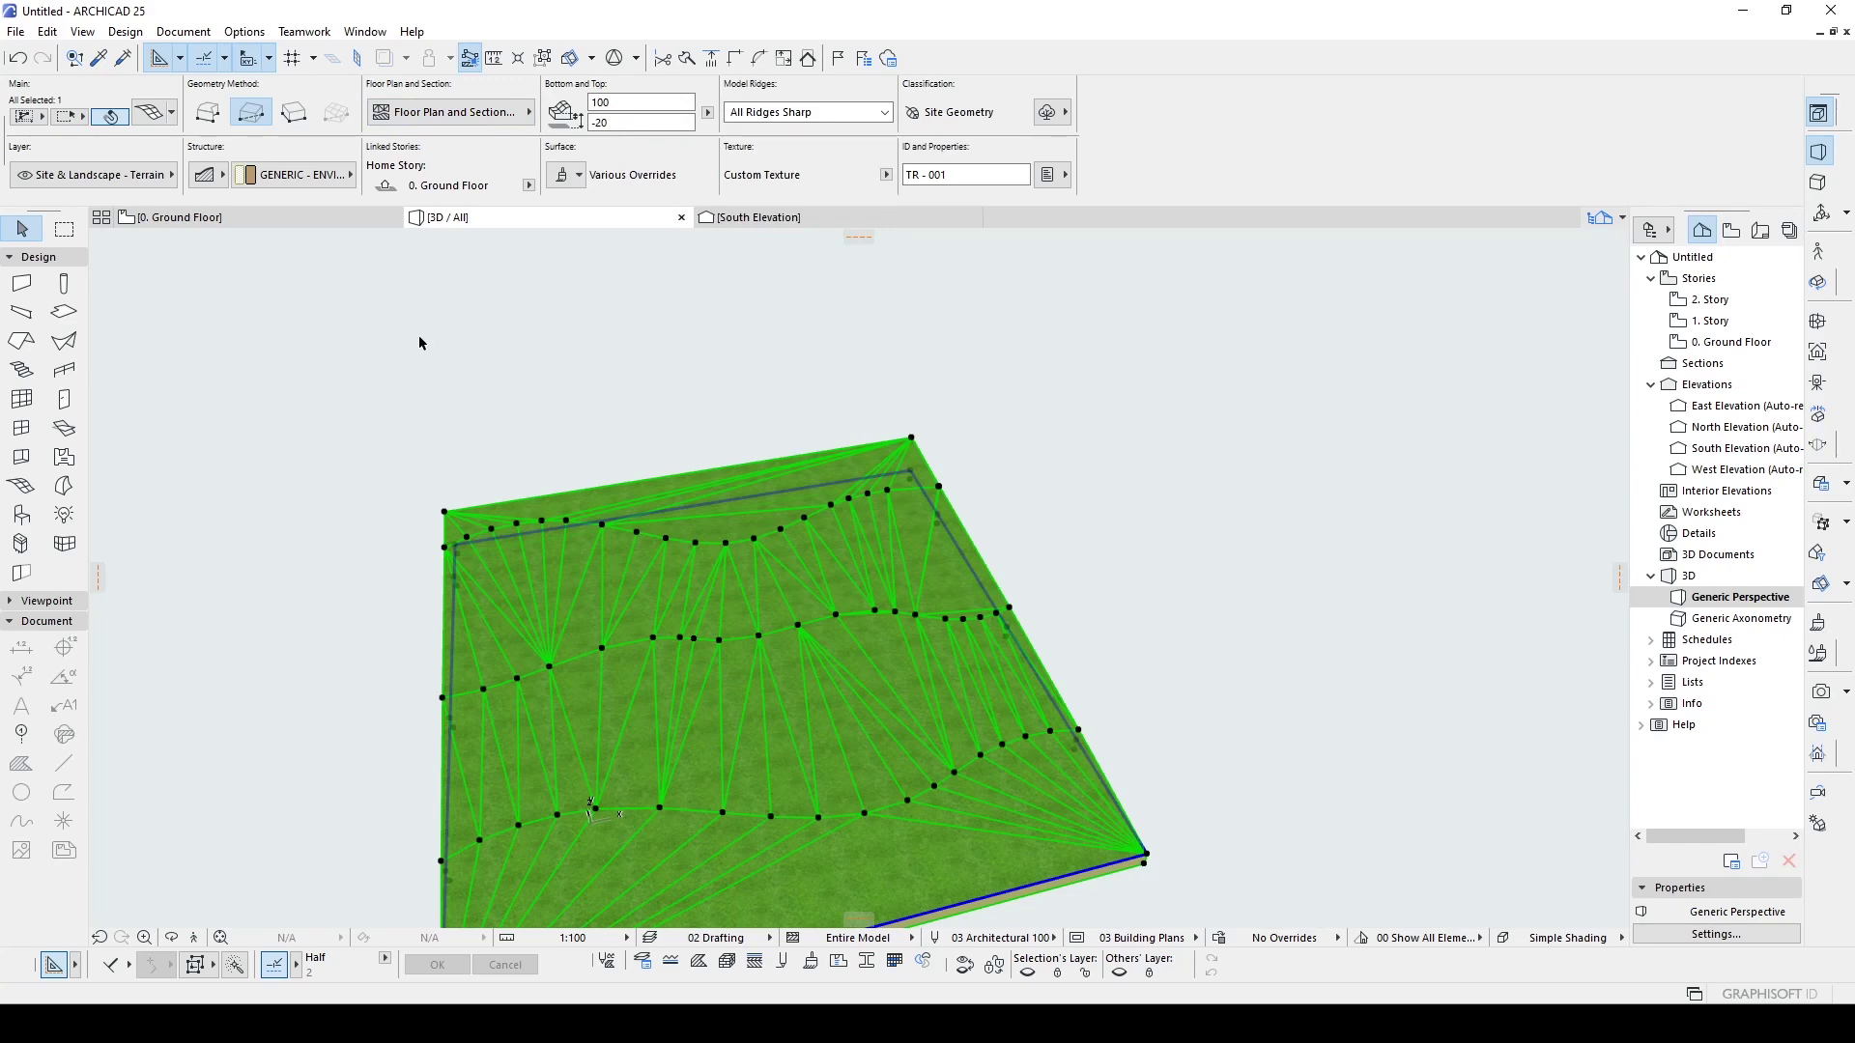
- Give the mesh an All Ridges Smooth 3D appearance in its selection settings
scroll(422, 338, "up", 2)
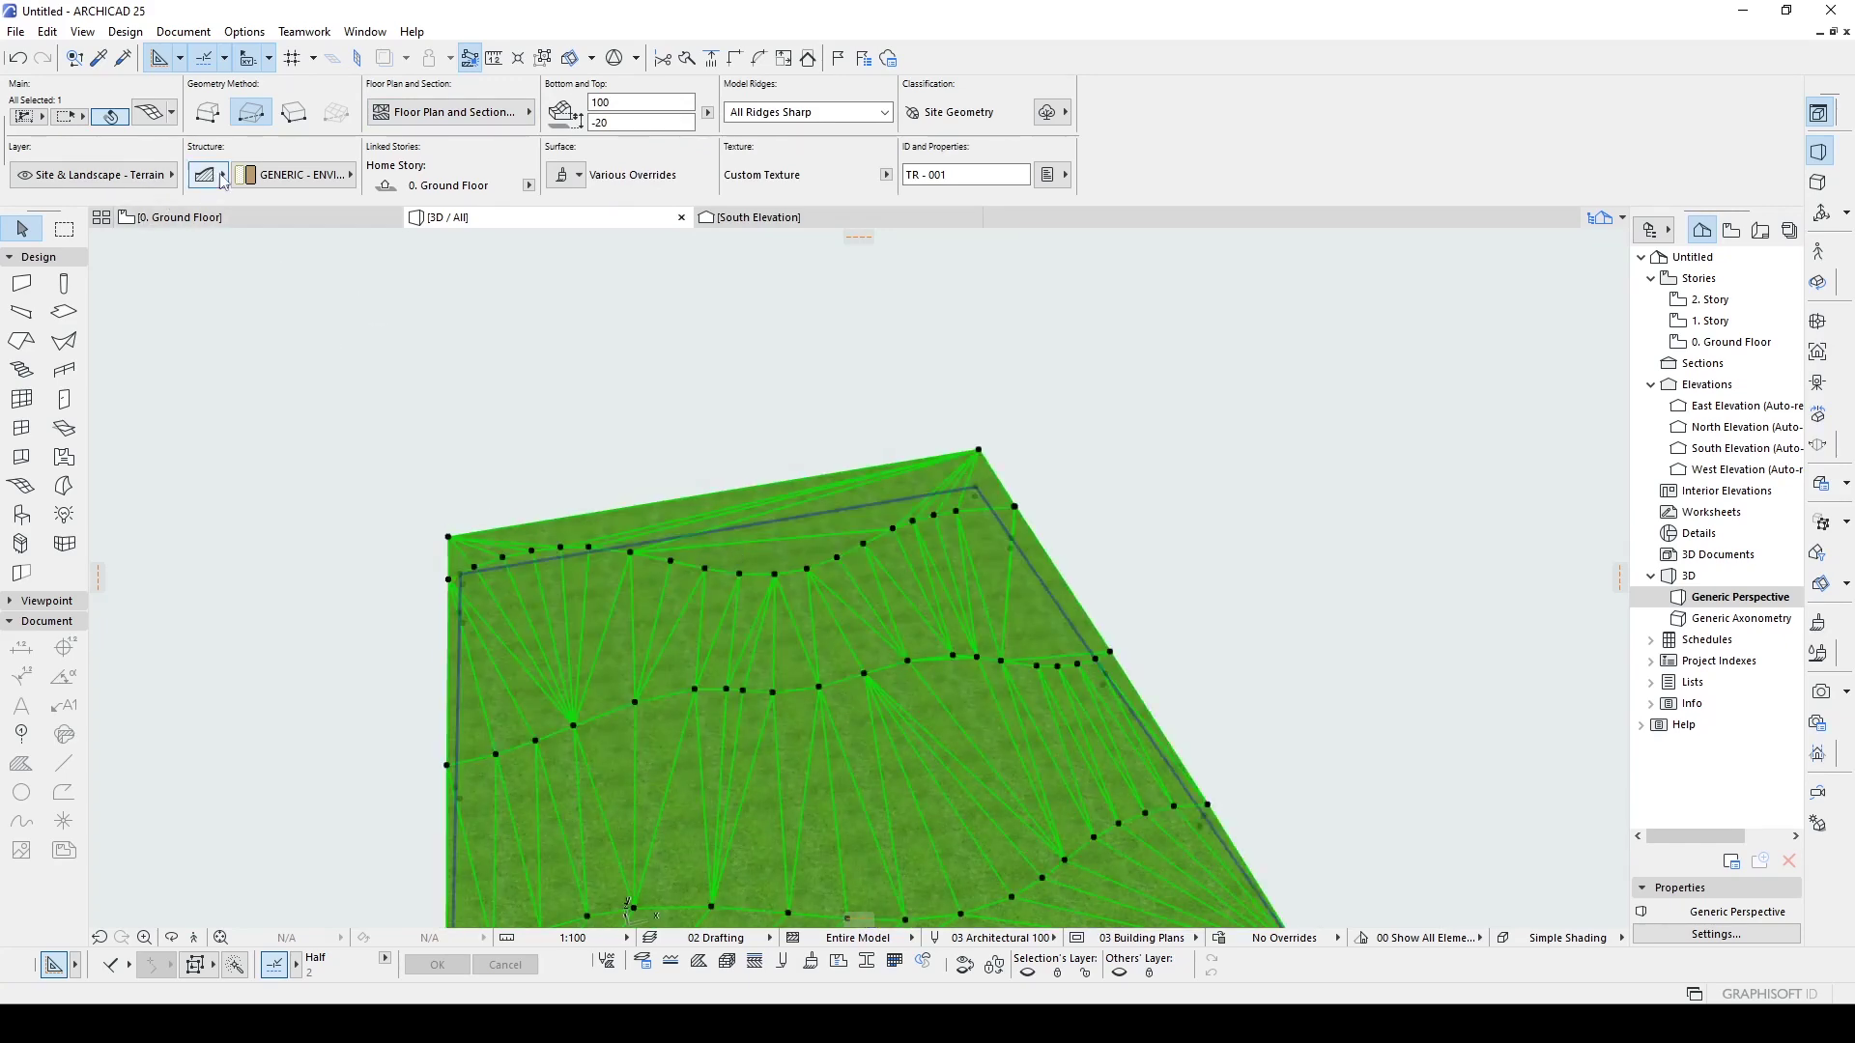
left_click(155, 114)
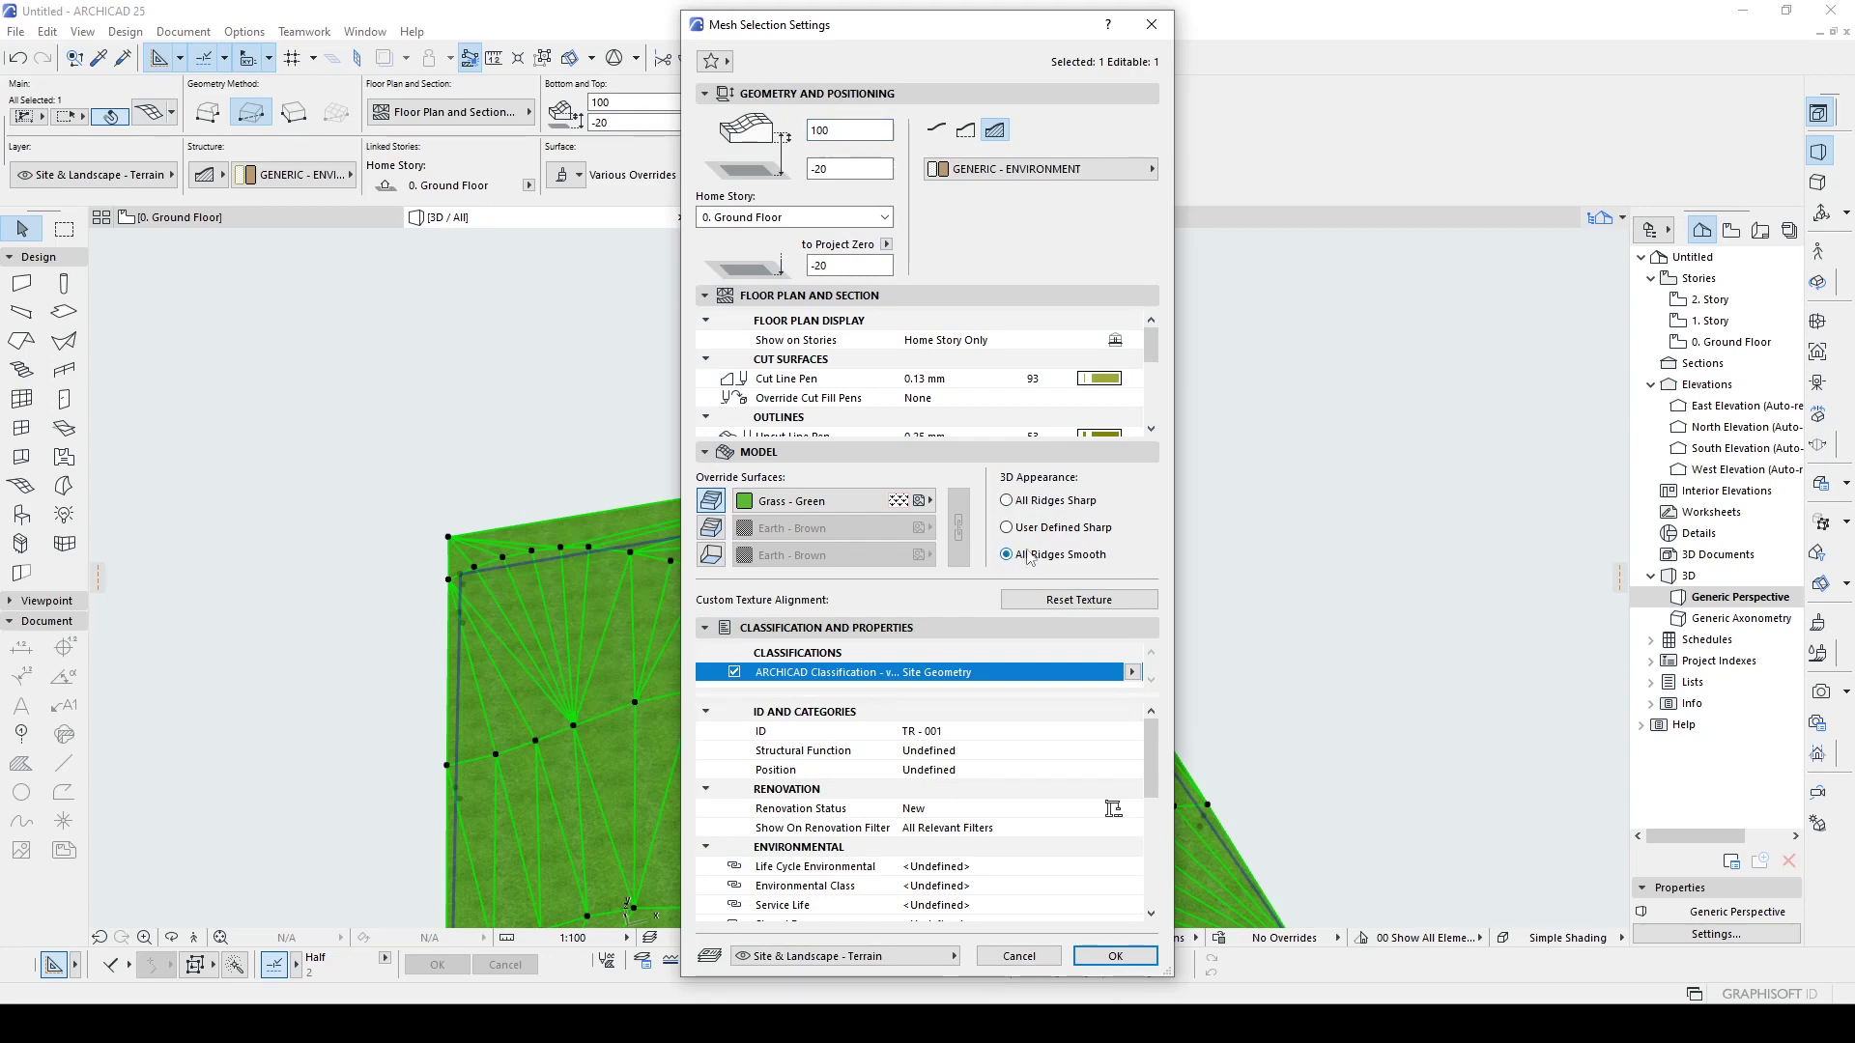
left_click(1104, 955)
left_click(1331, 664)
scroll(1330, 665, "down", 3)
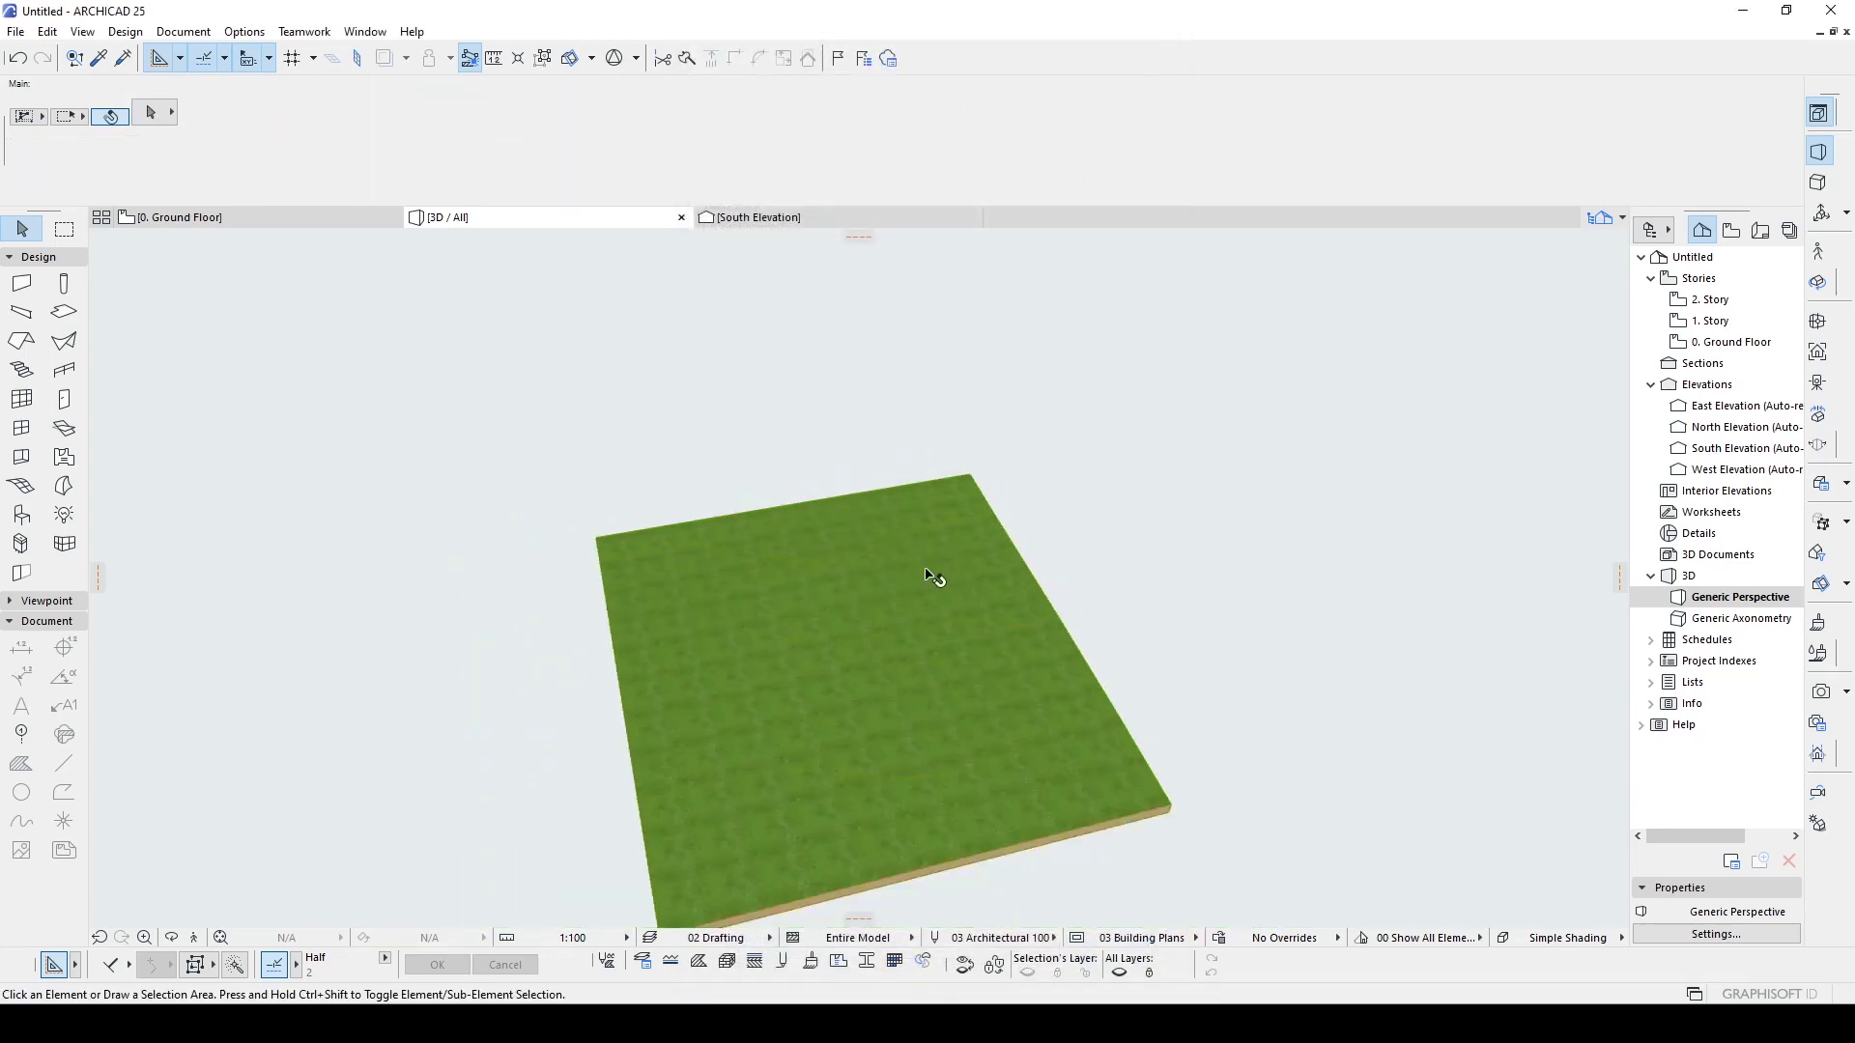
- Return to 0. Ground Floor, deselect the West Elevation marker, and zoom into the contoured terrain
scroll(933, 593, "up", 2)
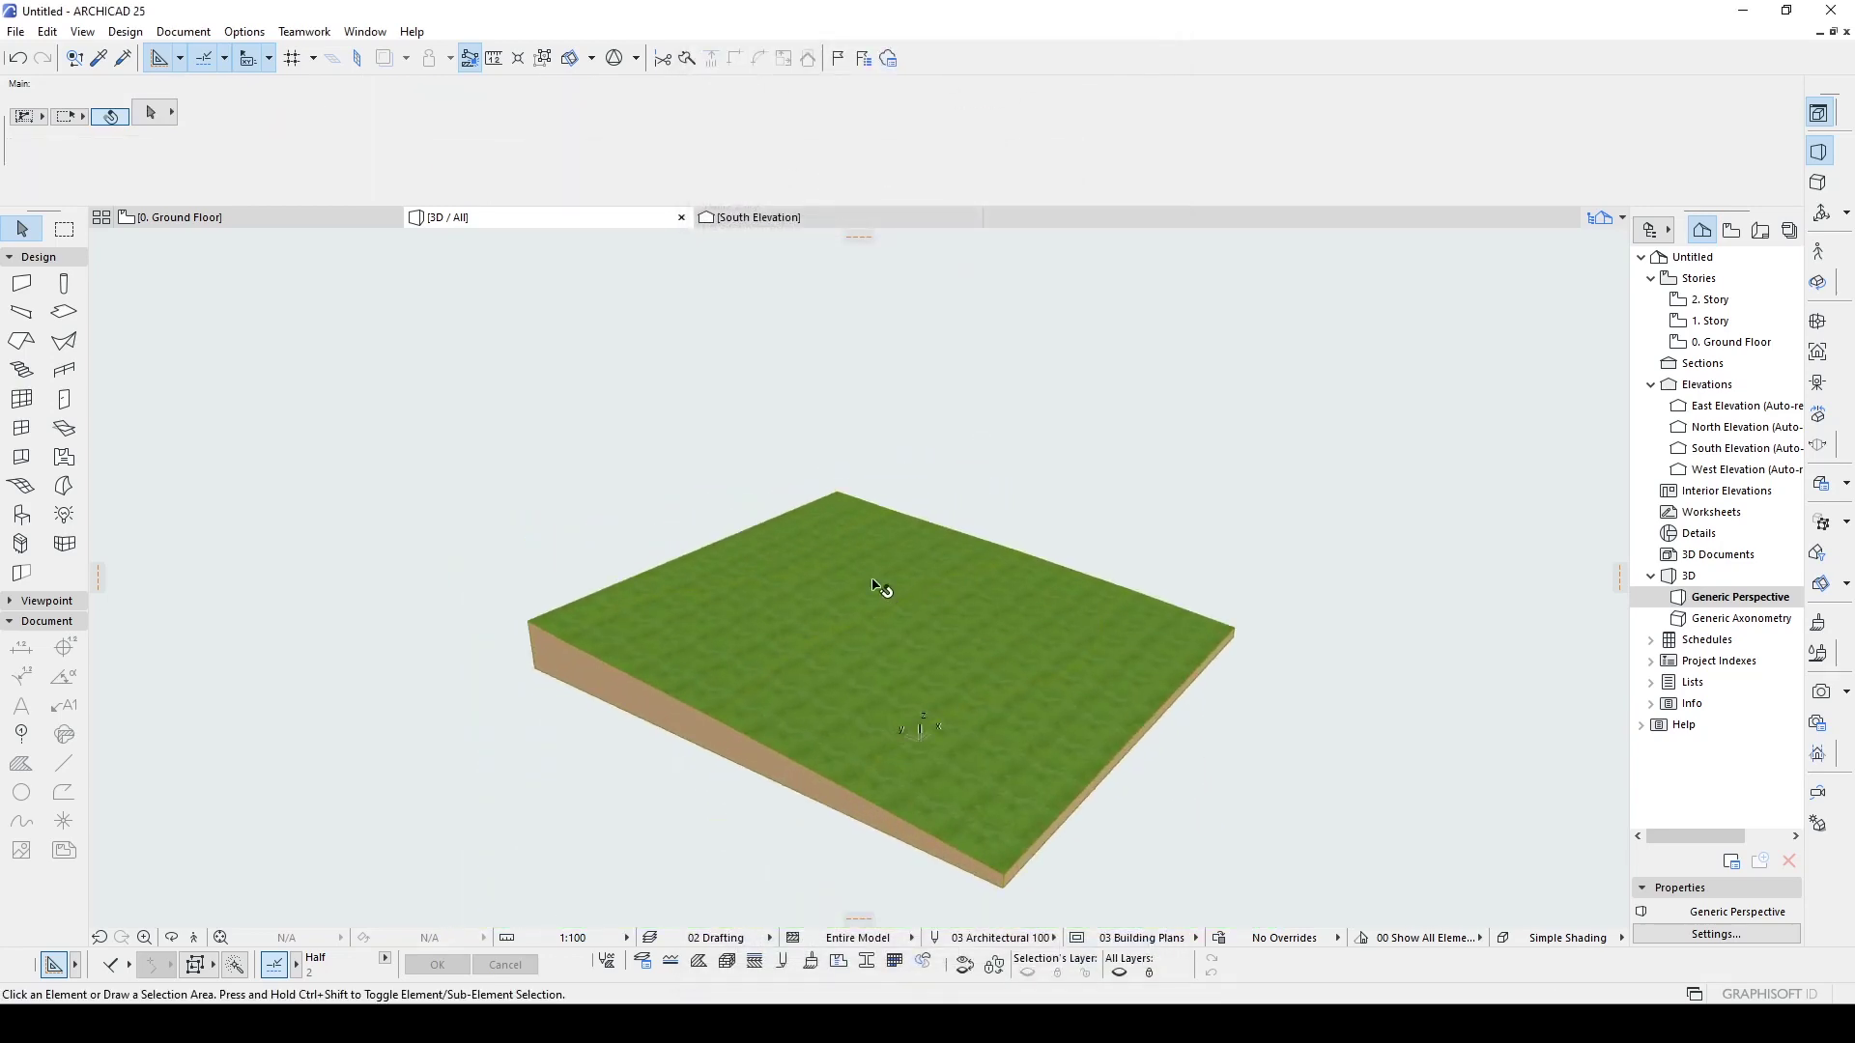
left_click(220, 221)
scroll(779, 514, "down", 3)
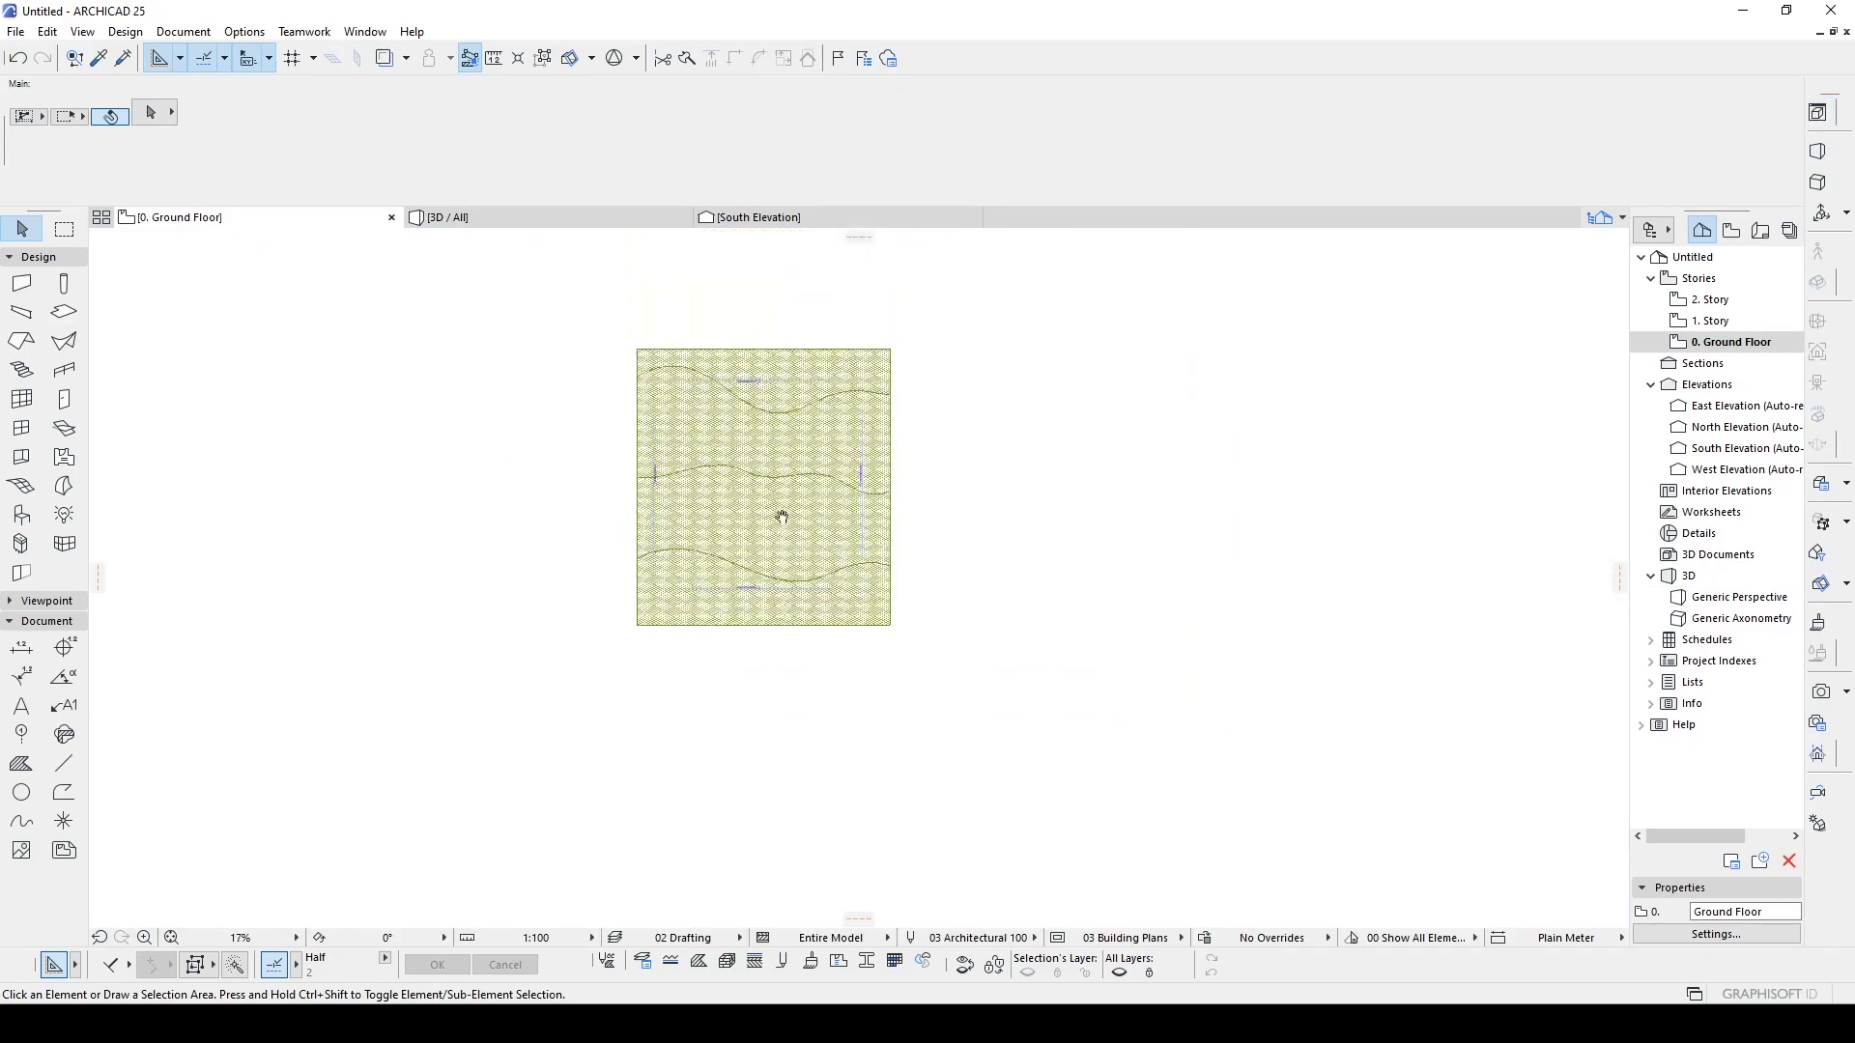
scroll(775, 575, "up", 2)
scroll(779, 576, "up", 1)
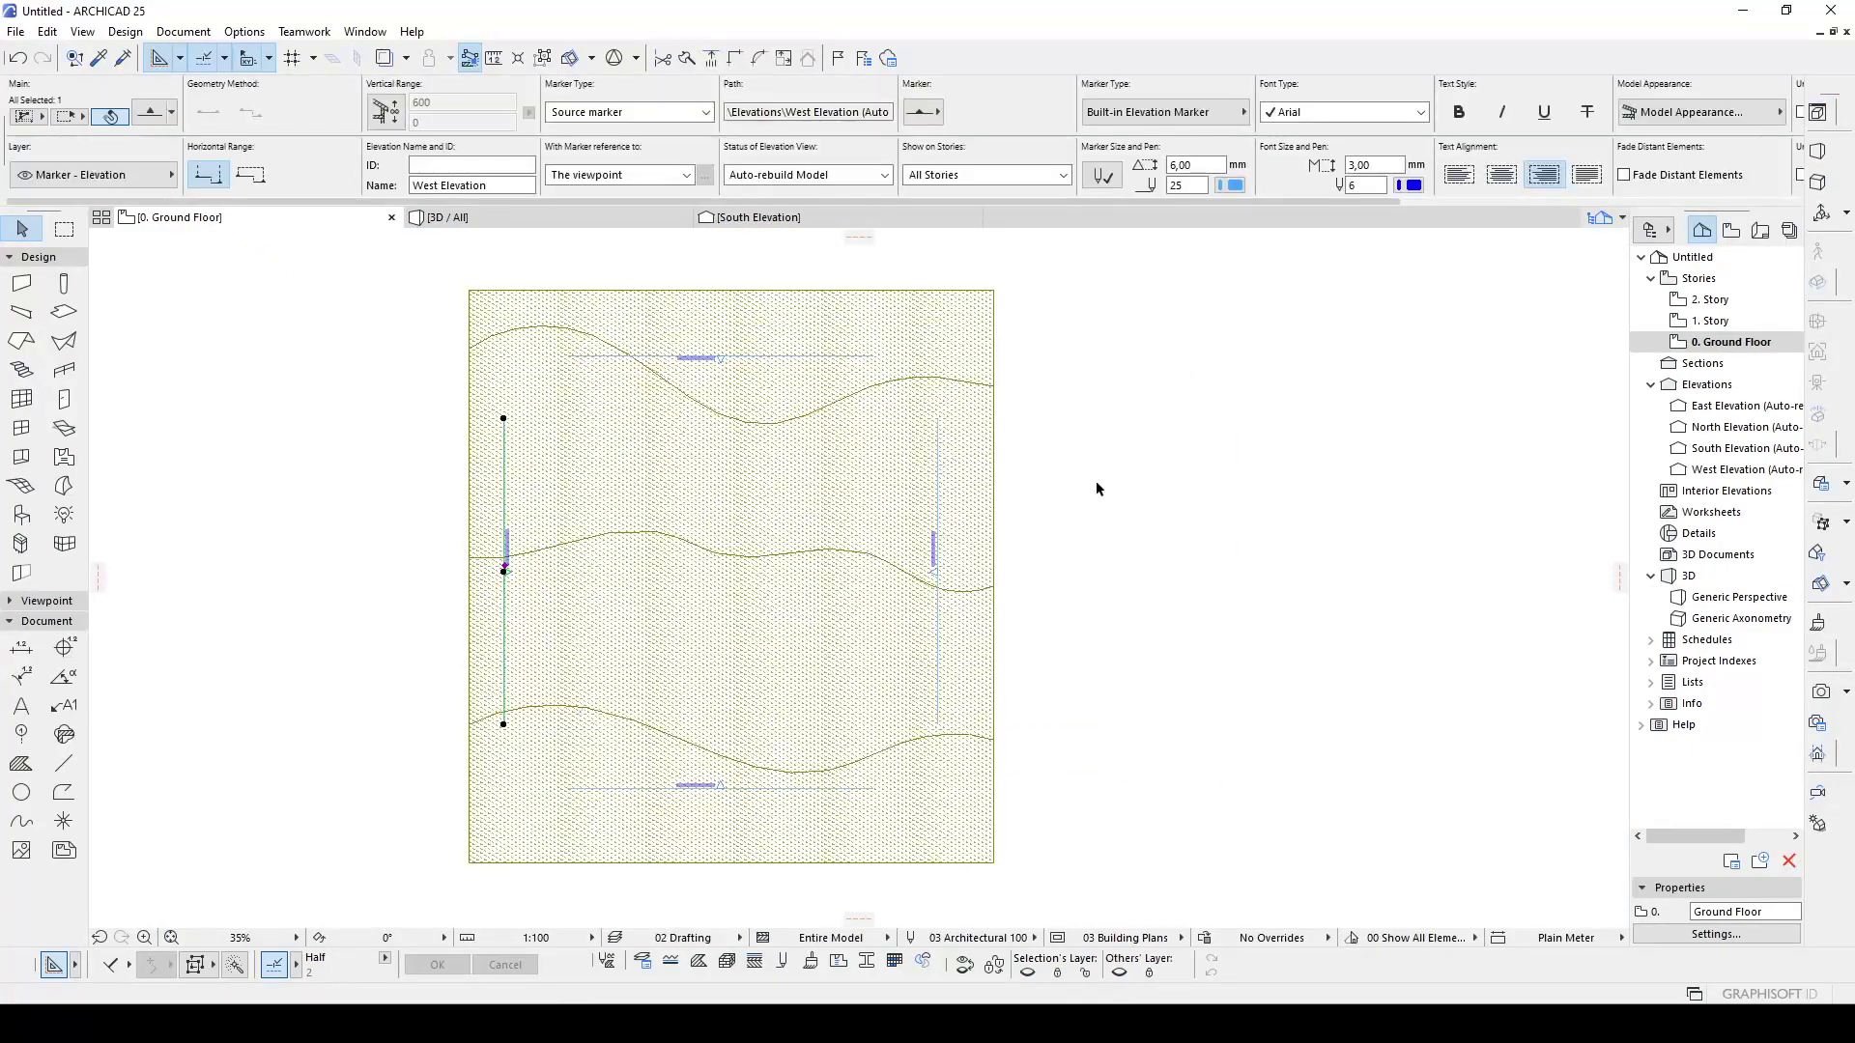
scroll(1159, 478, "down", 3)
key("Escape")
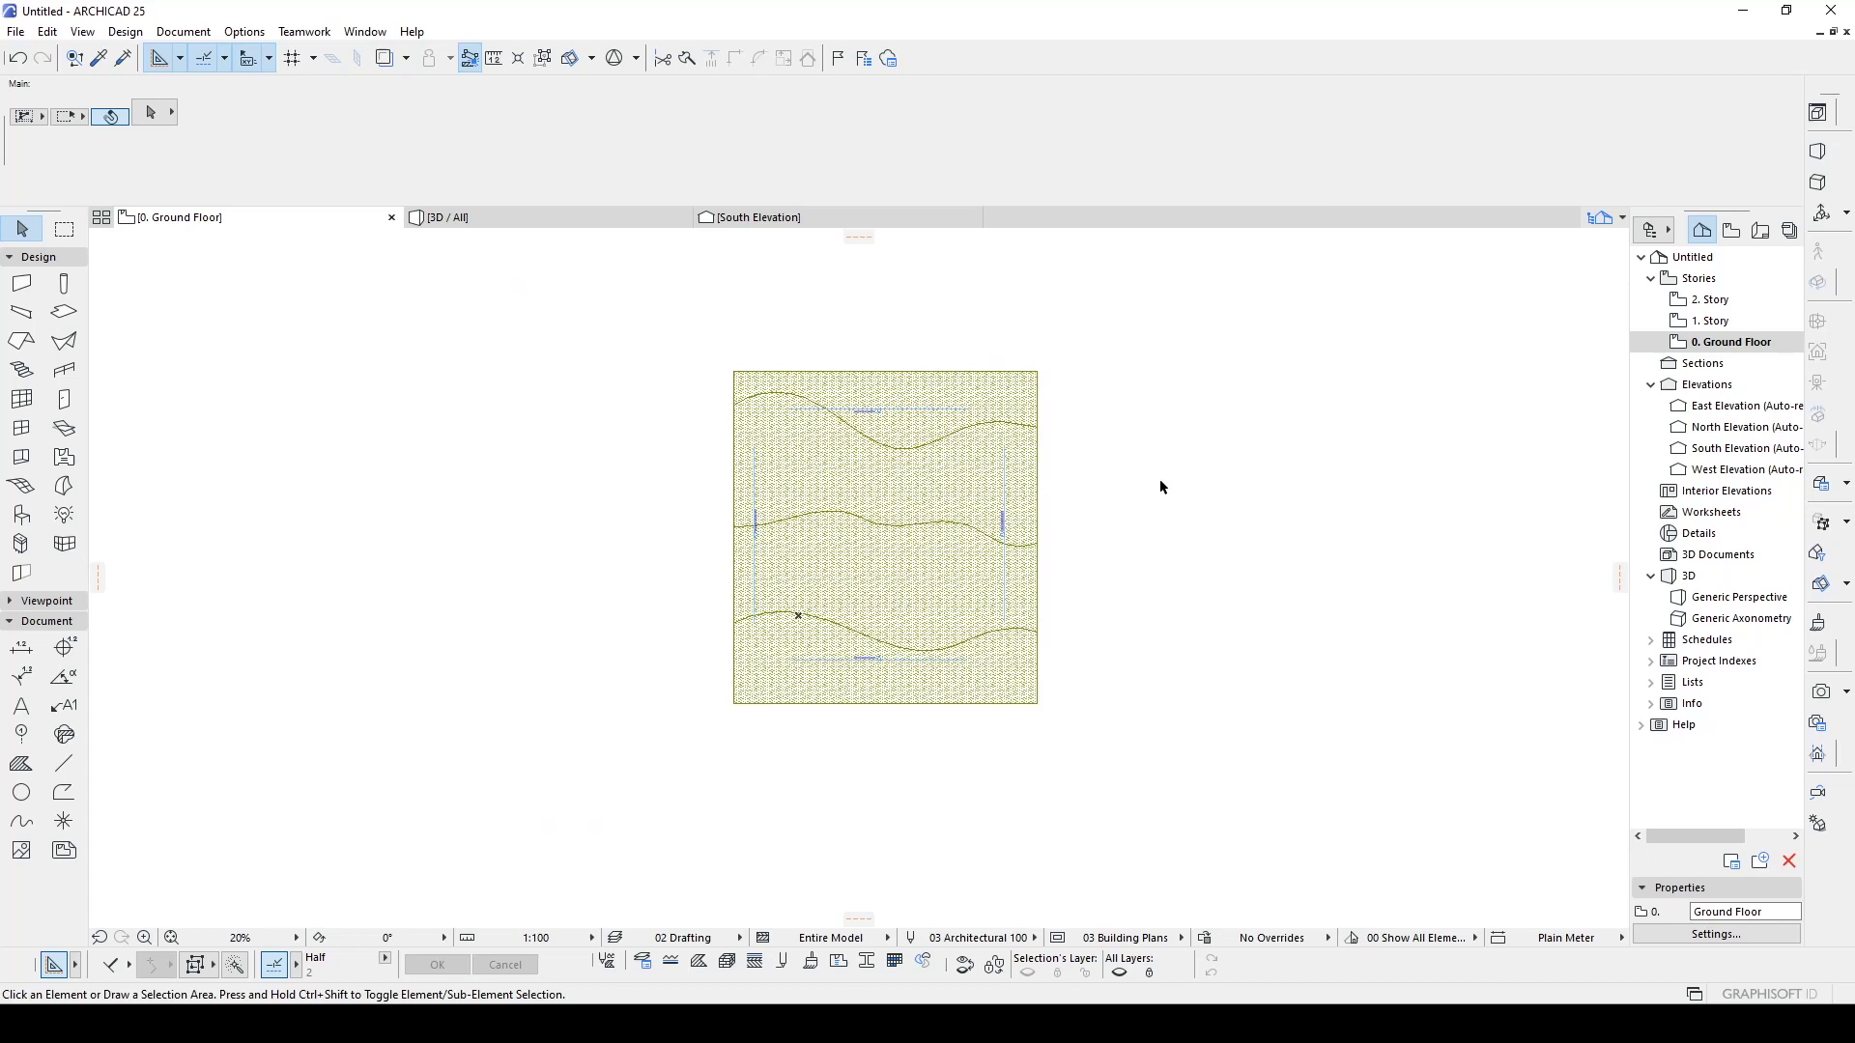
scroll(1127, 472, "up", 1)
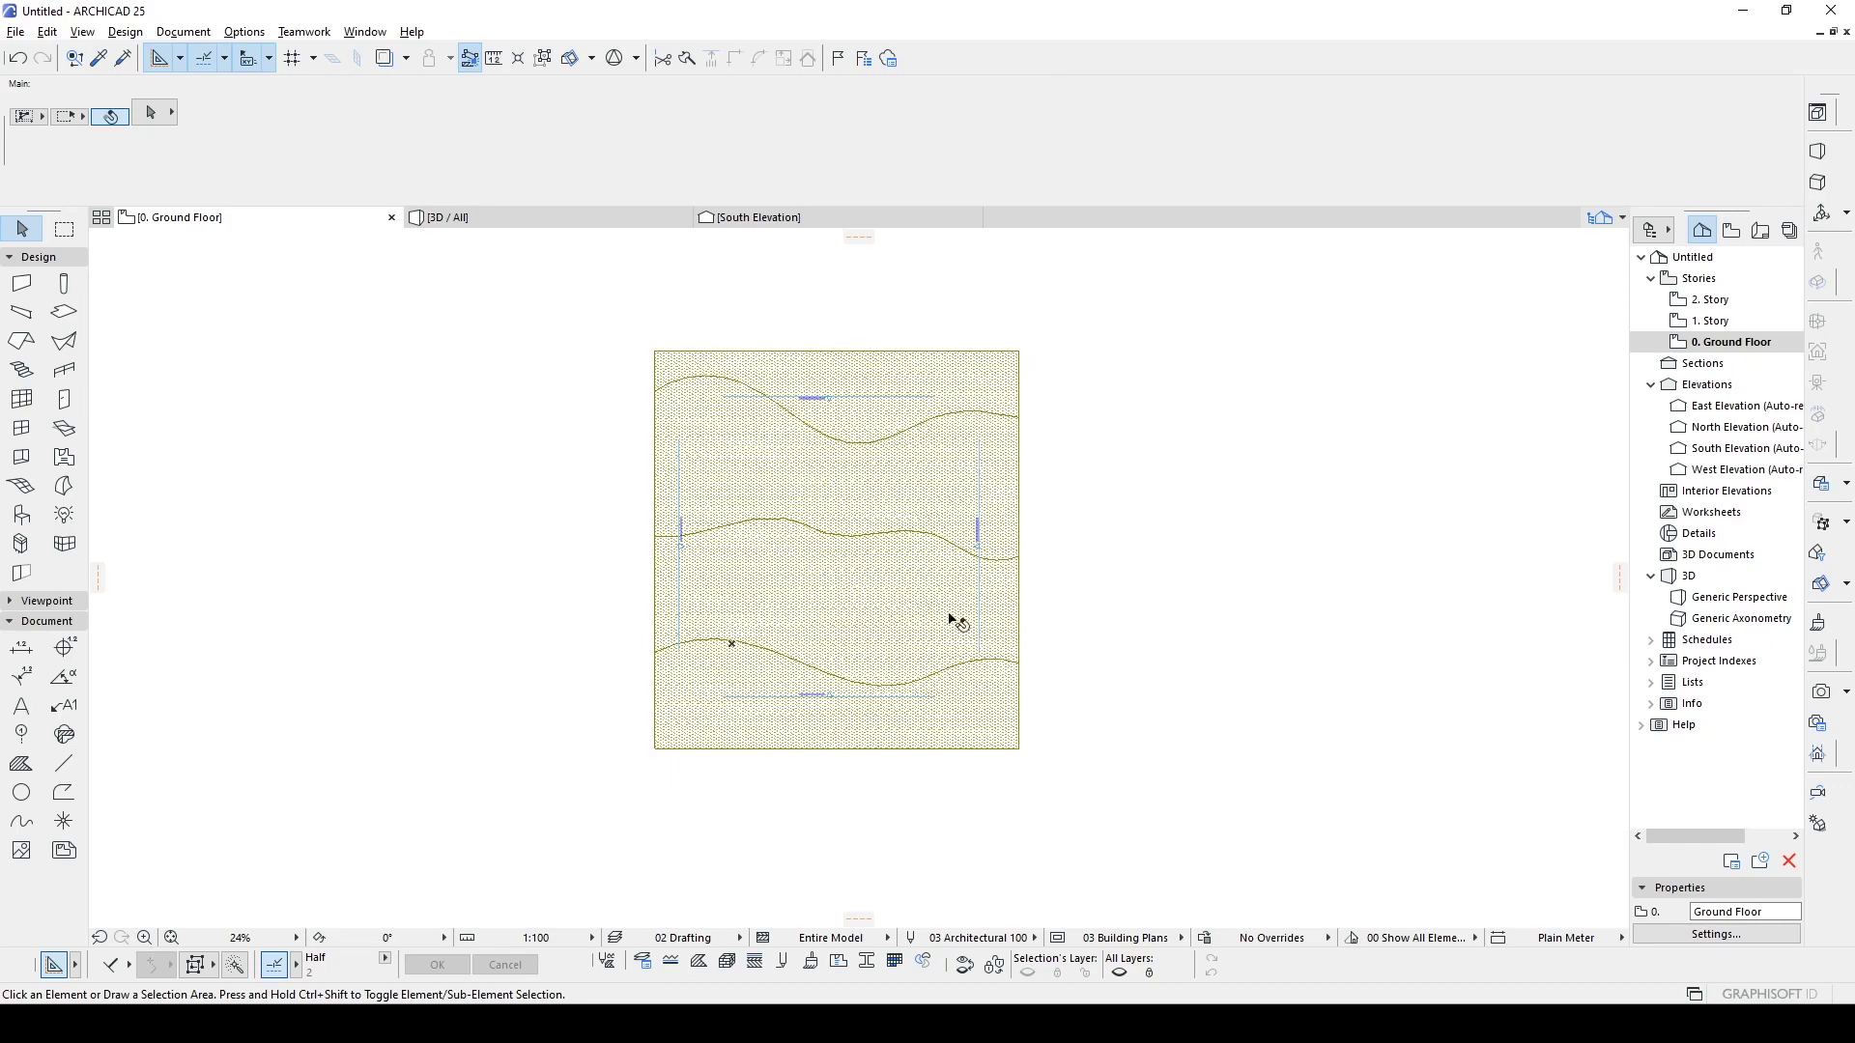
scroll(908, 618, "up", 1)
scroll(840, 647, "up", 2)
scroll(783, 647, "up", 2)
scroll(809, 627, "up", 1)
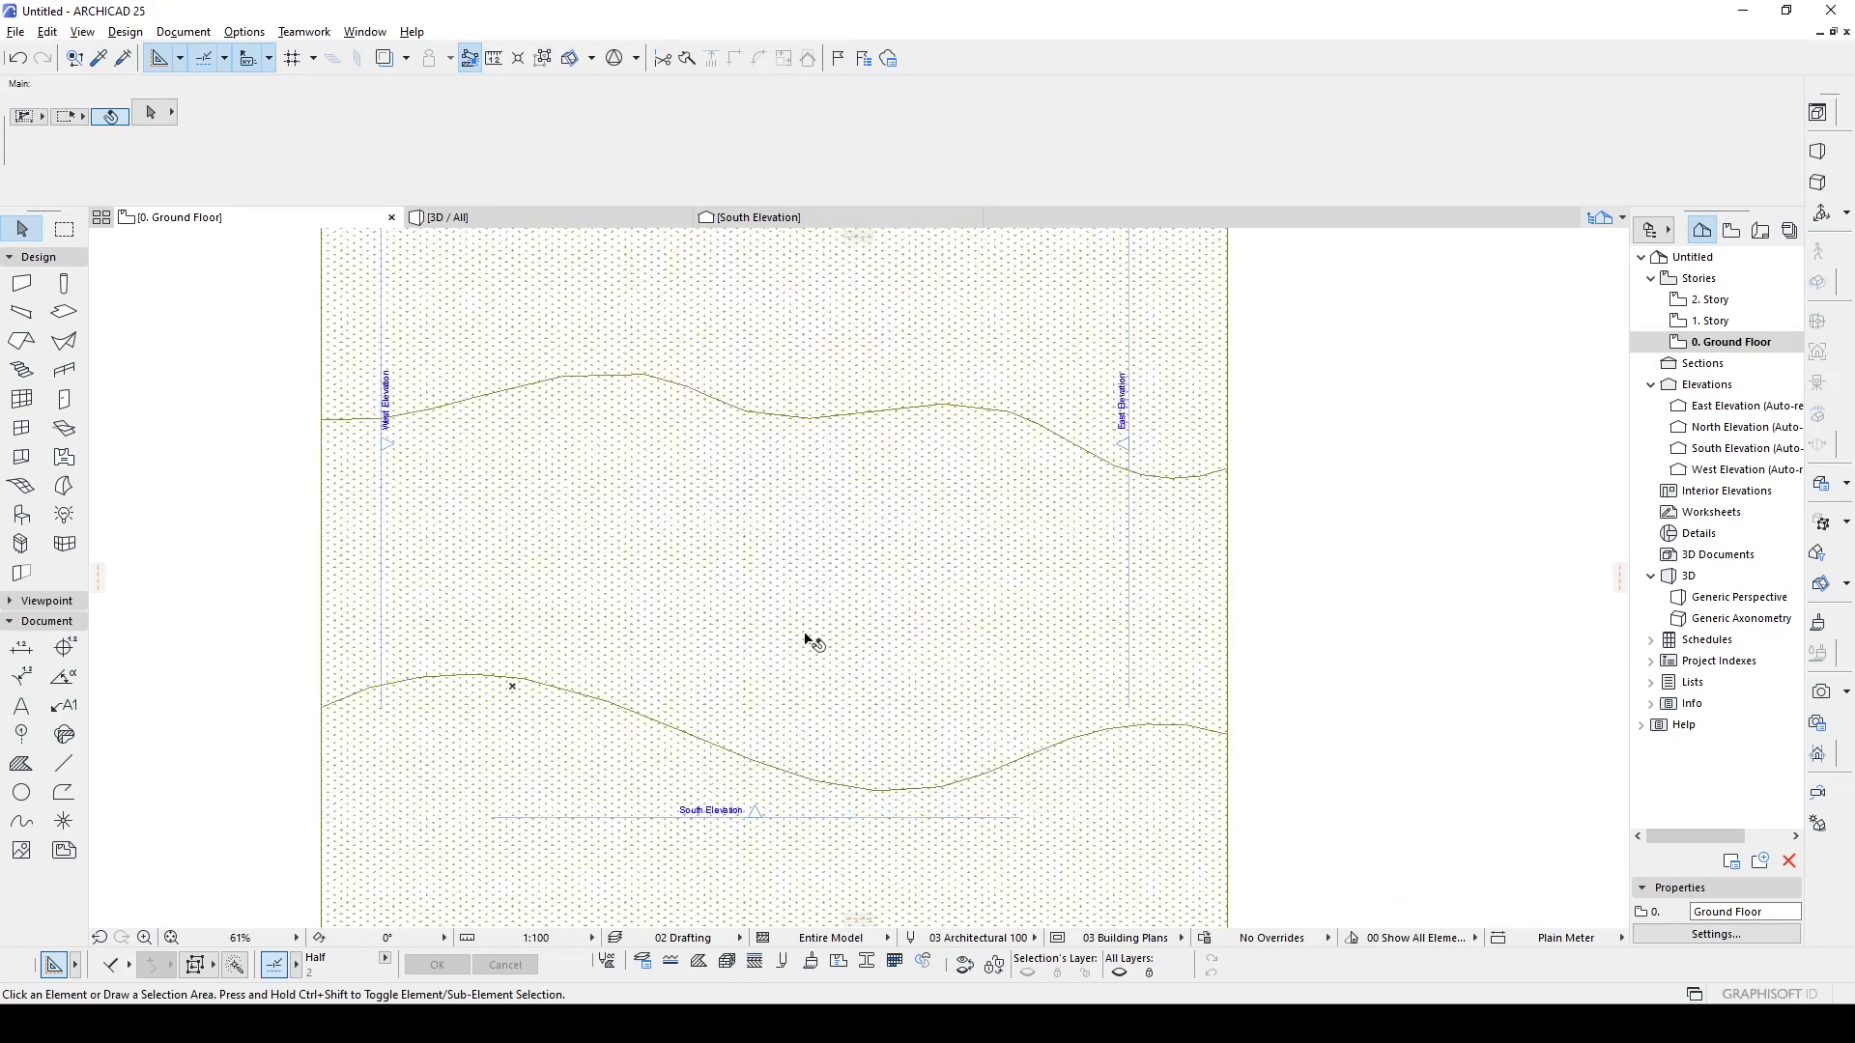
- Draw a 30-thick rectangular concrete slab just above the lower contour line
left_click(62, 313)
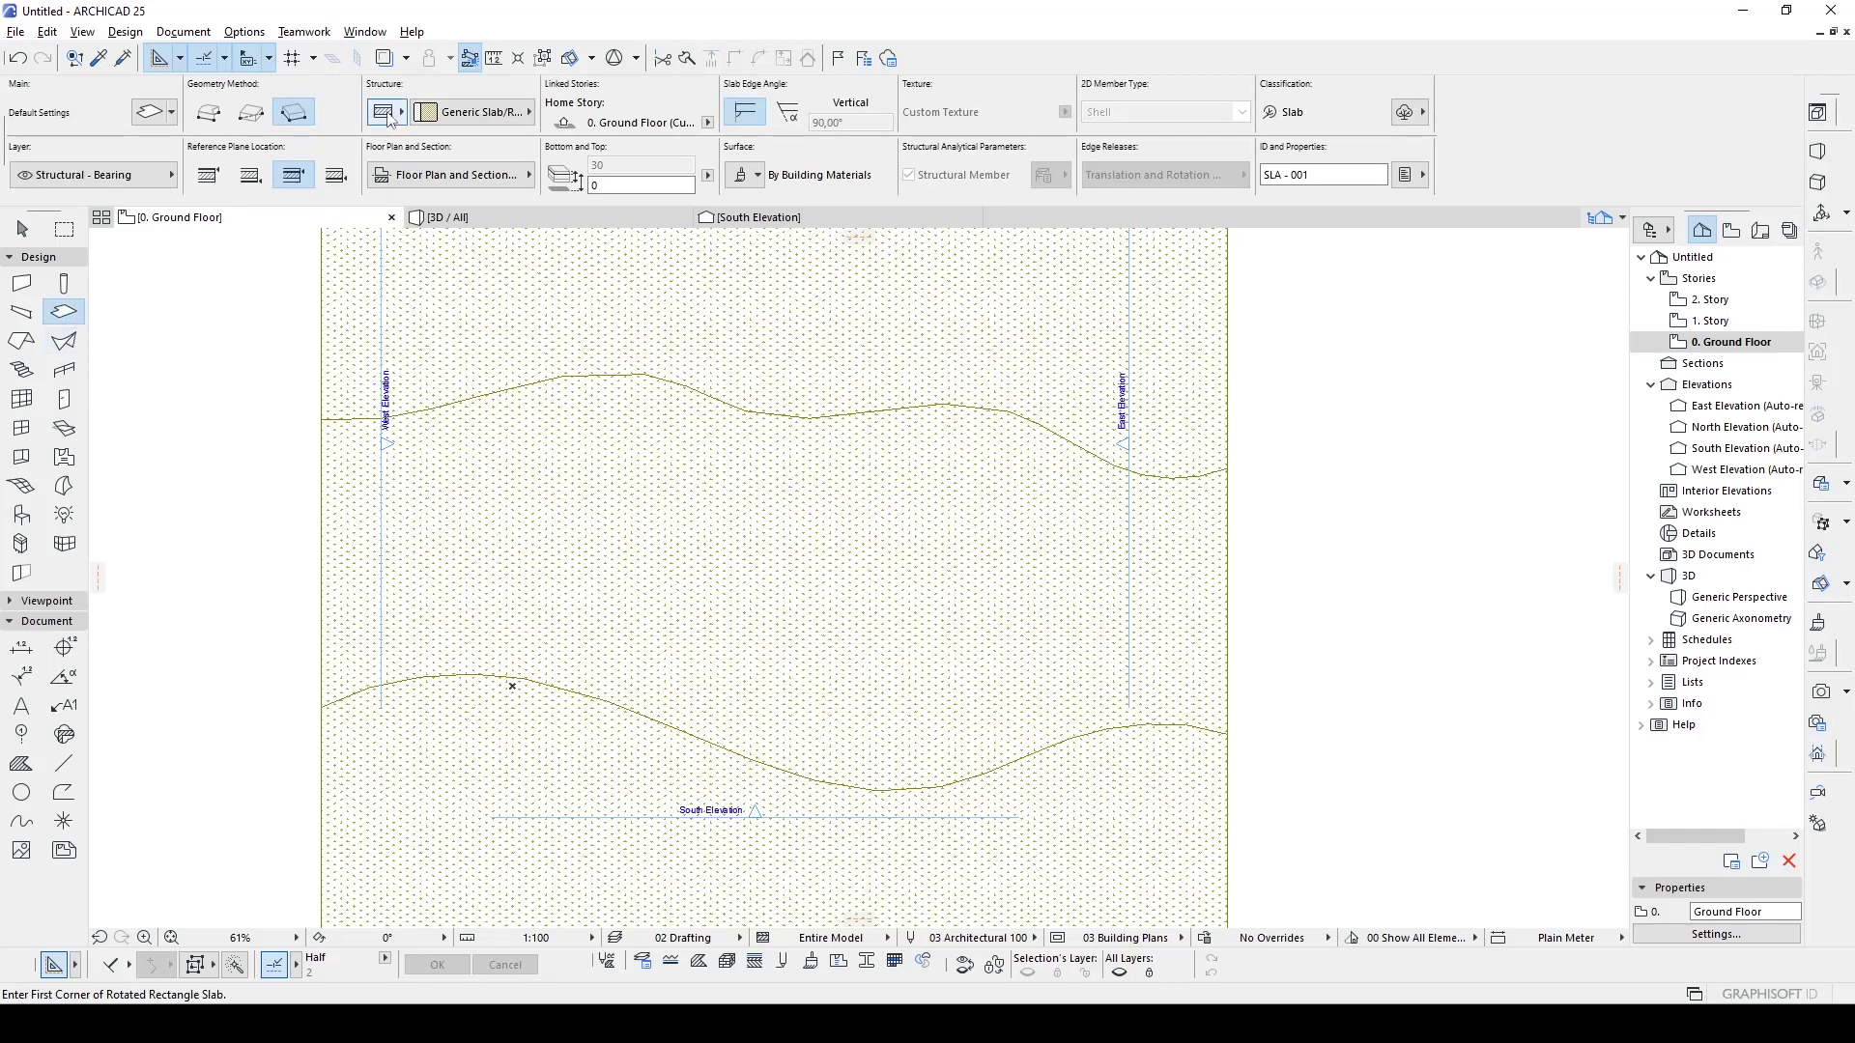
left_click(421, 109)
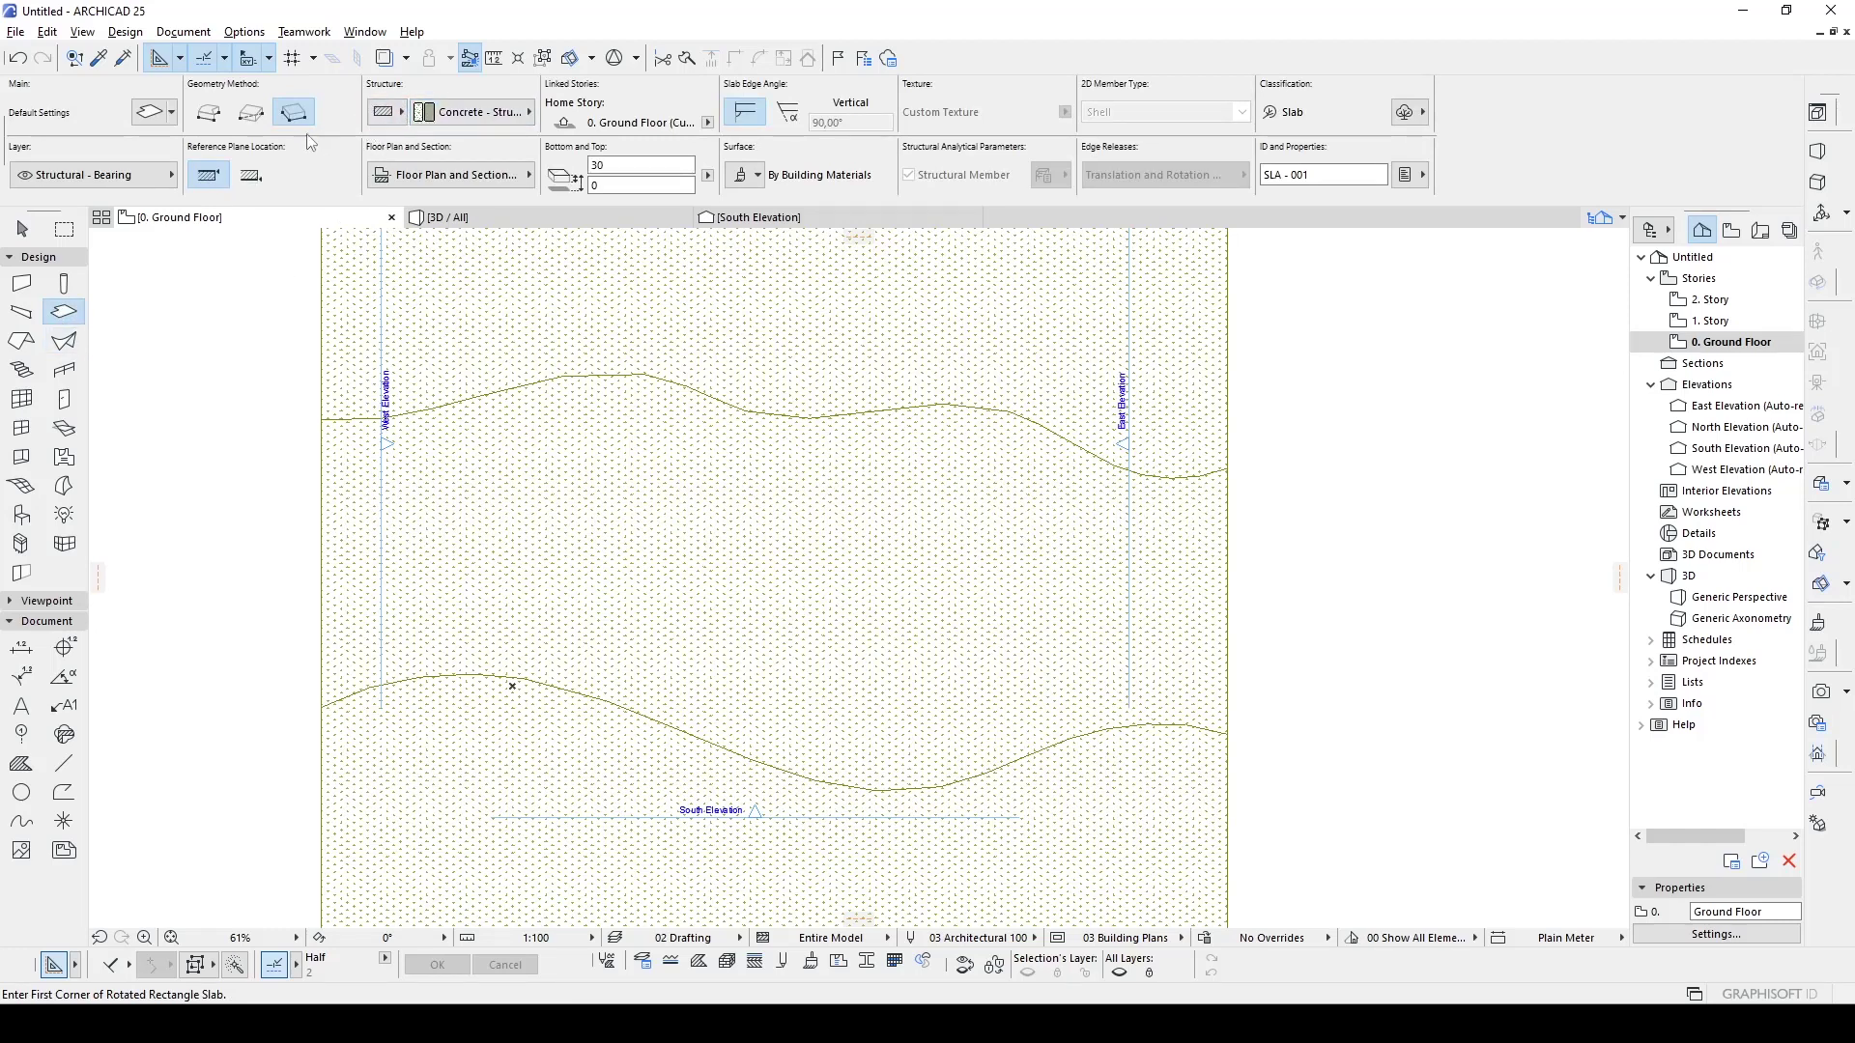
left_click(589, 613)
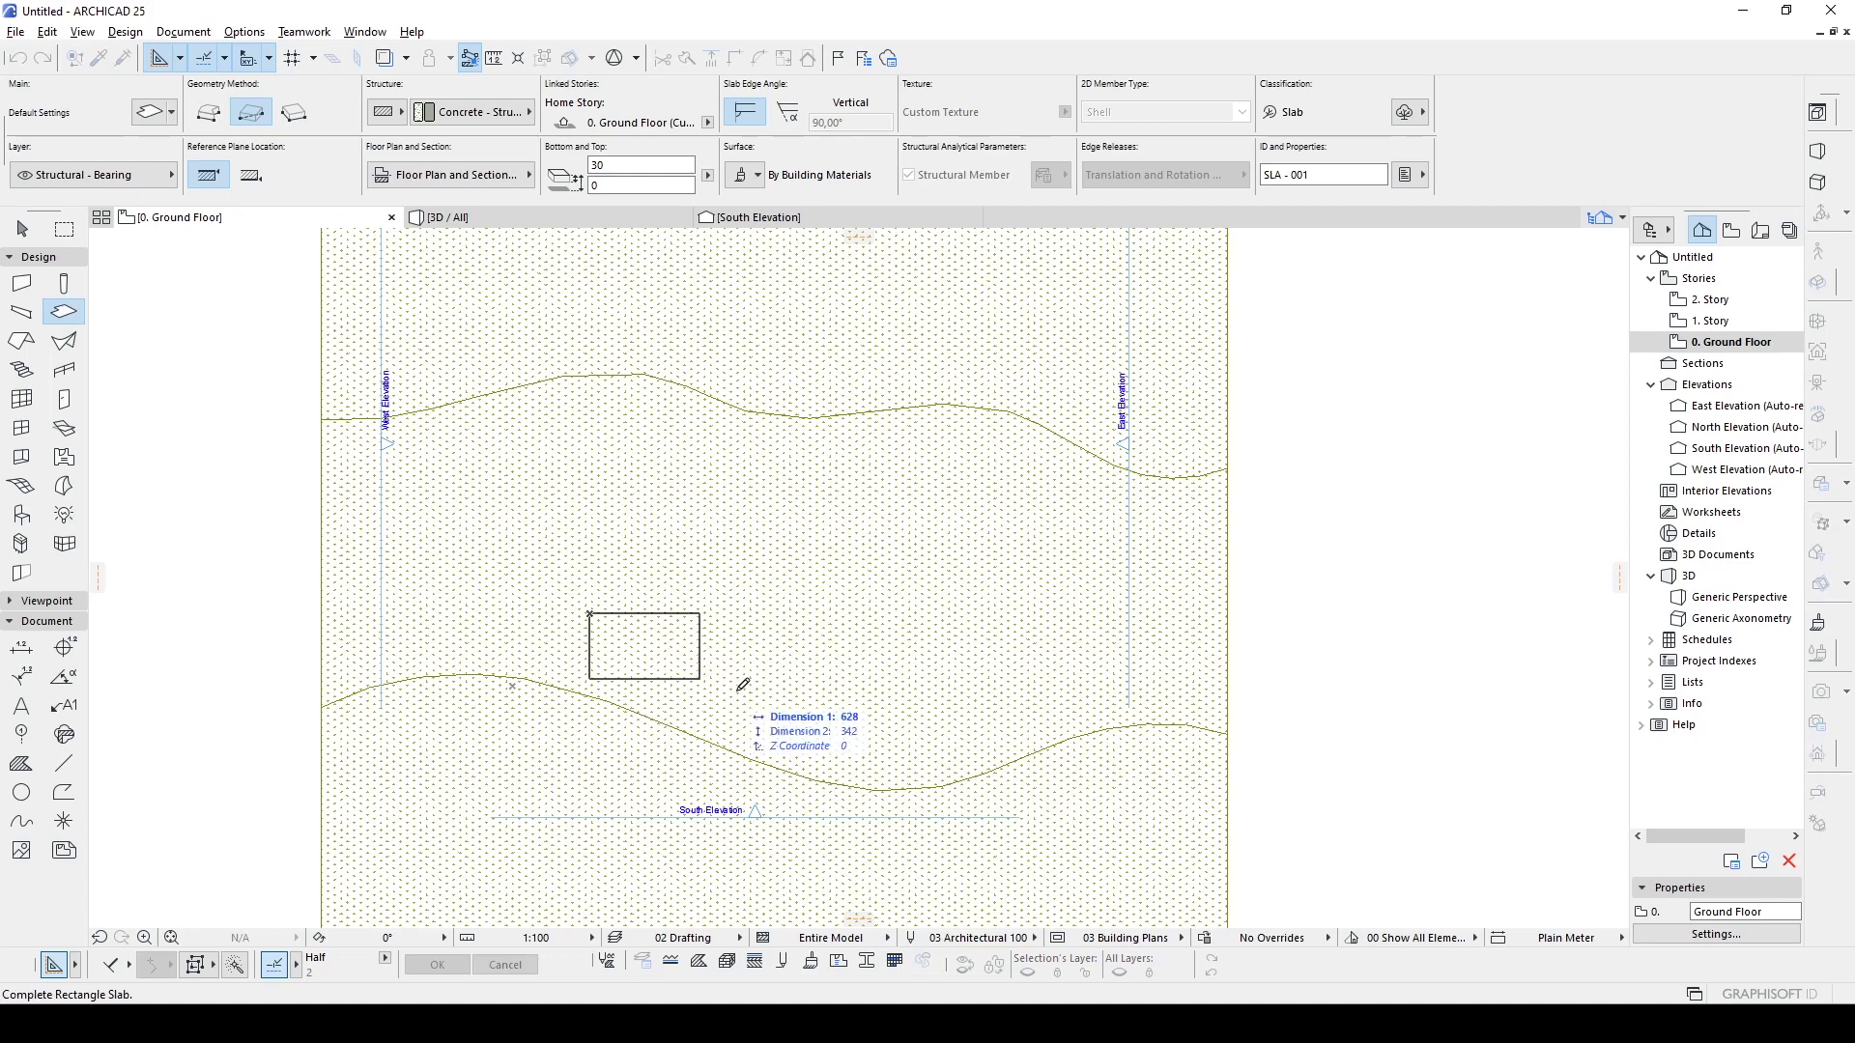
left_click(831, 703)
key("Escape")
- Move the slab slightly right and down using Ctrl+D
left_click(758, 642)
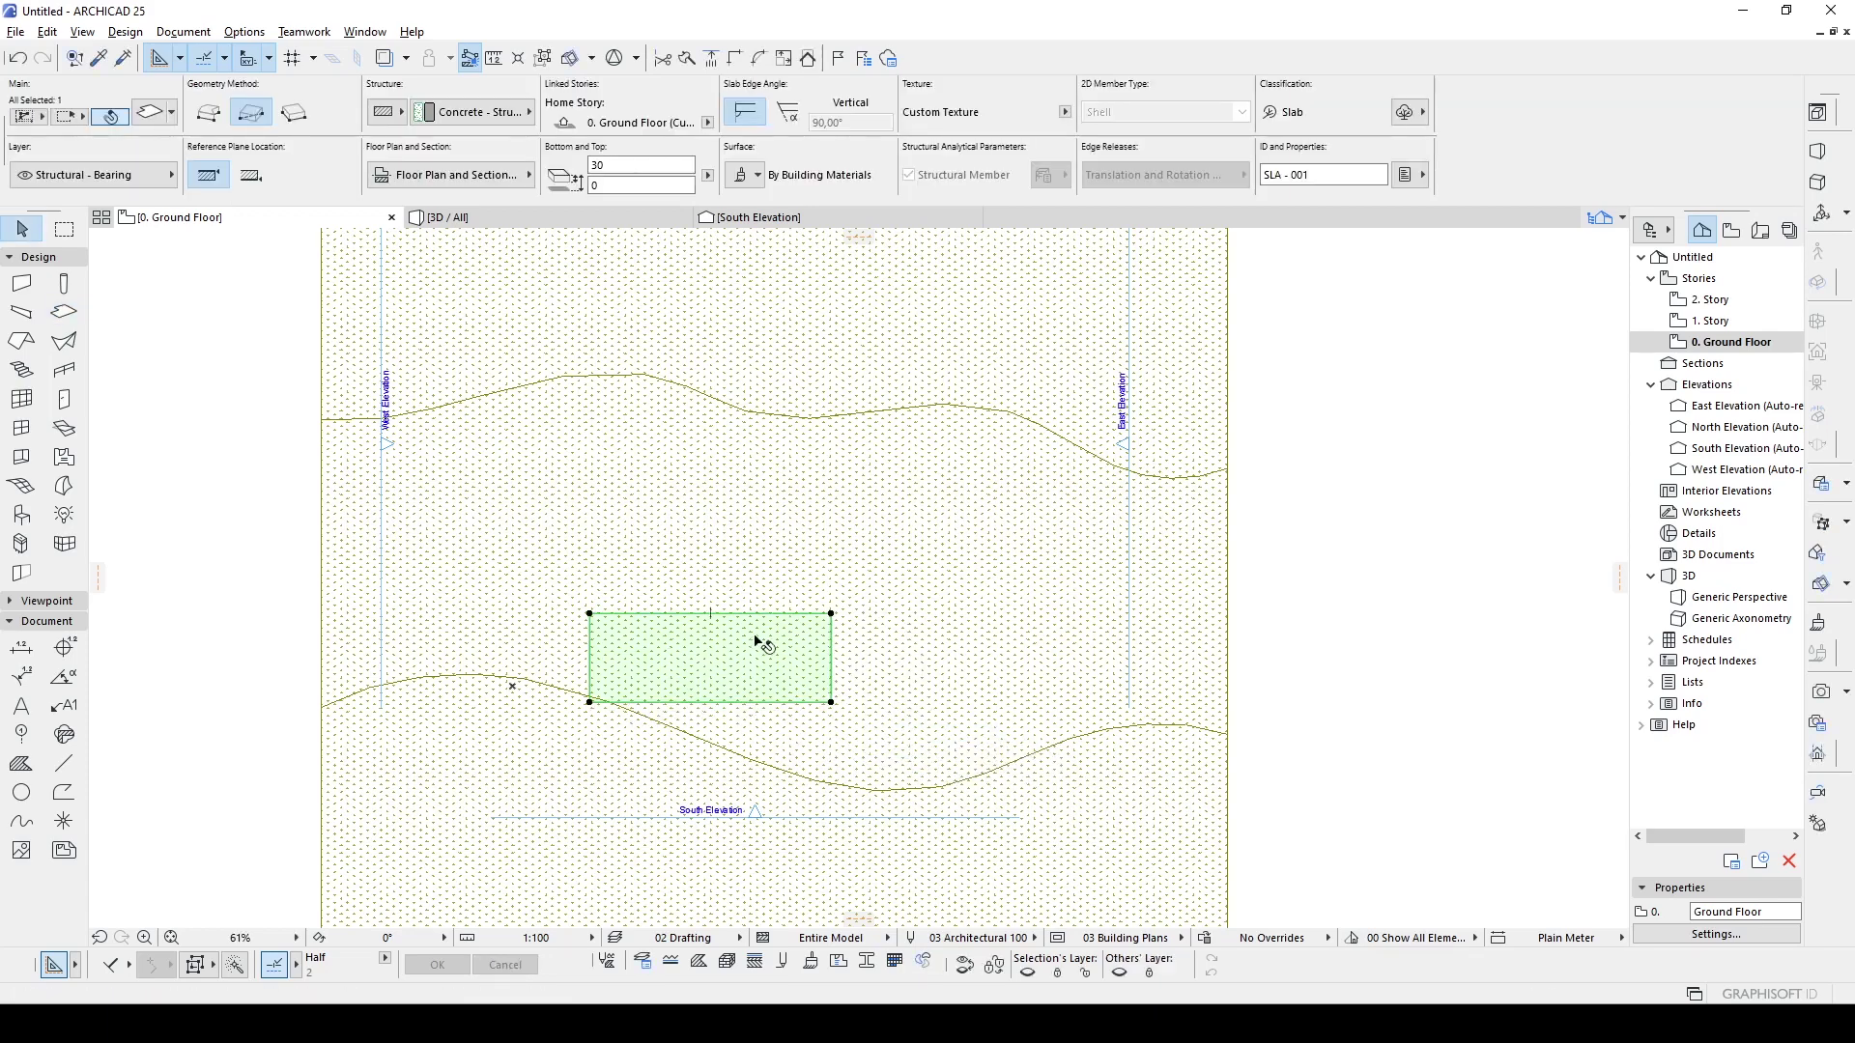
key("ctrl+d")
left_click(720, 635)
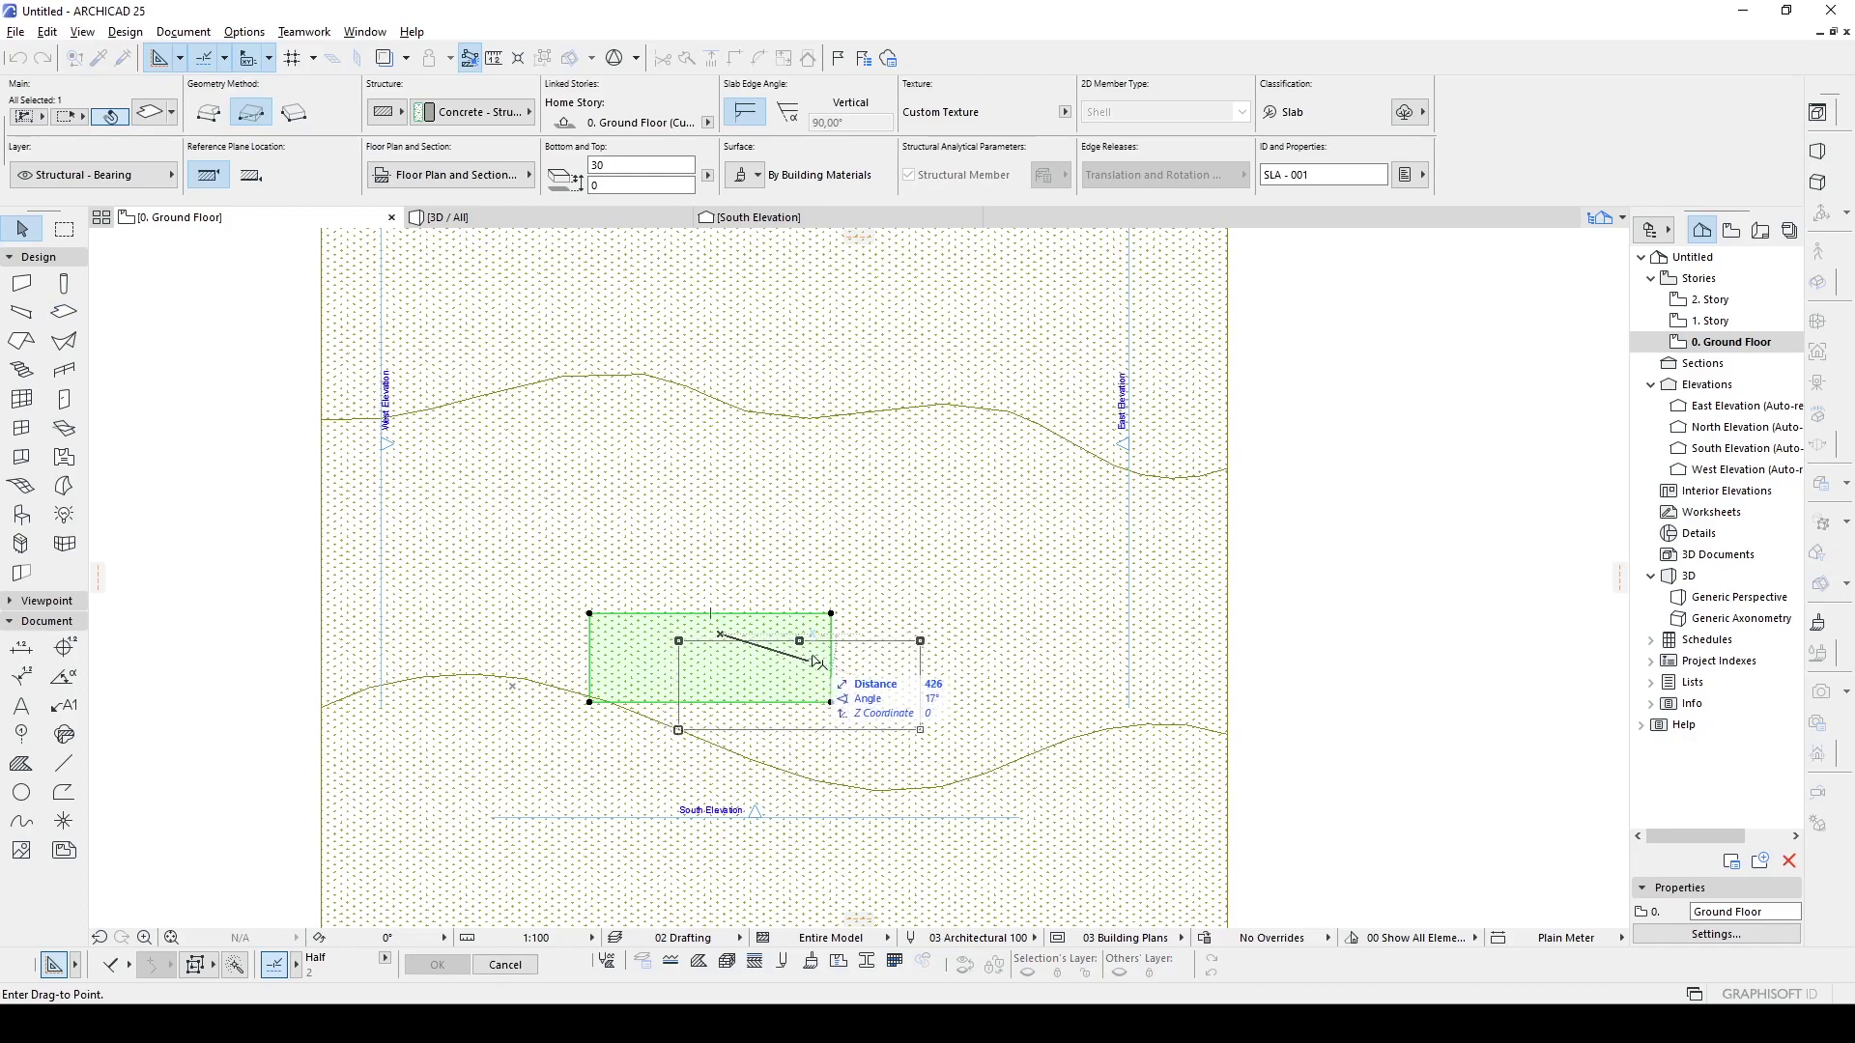
left_click(815, 663)
scroll(820, 653, "down", 3)
scroll(766, 654, "up", 3)
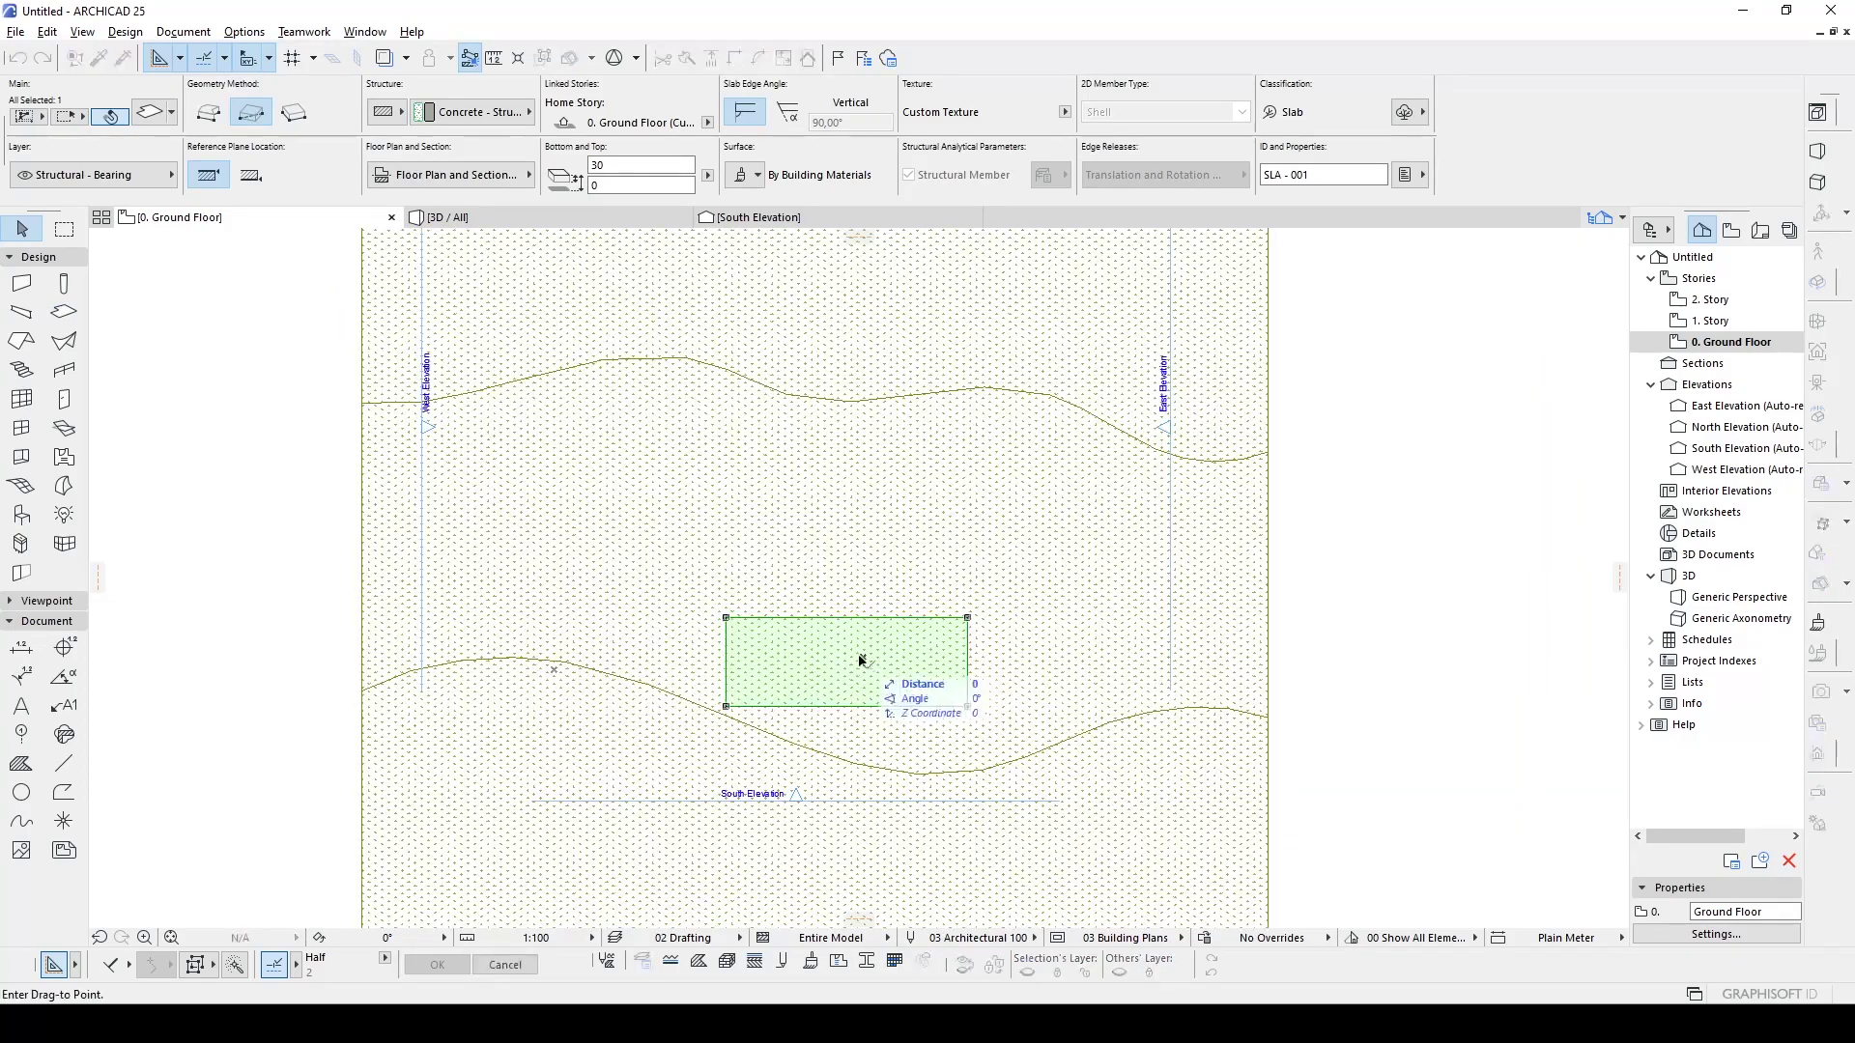
left_click(859, 659)
scroll(850, 652, "down", 3)
scroll(1027, 474, "up", 3)
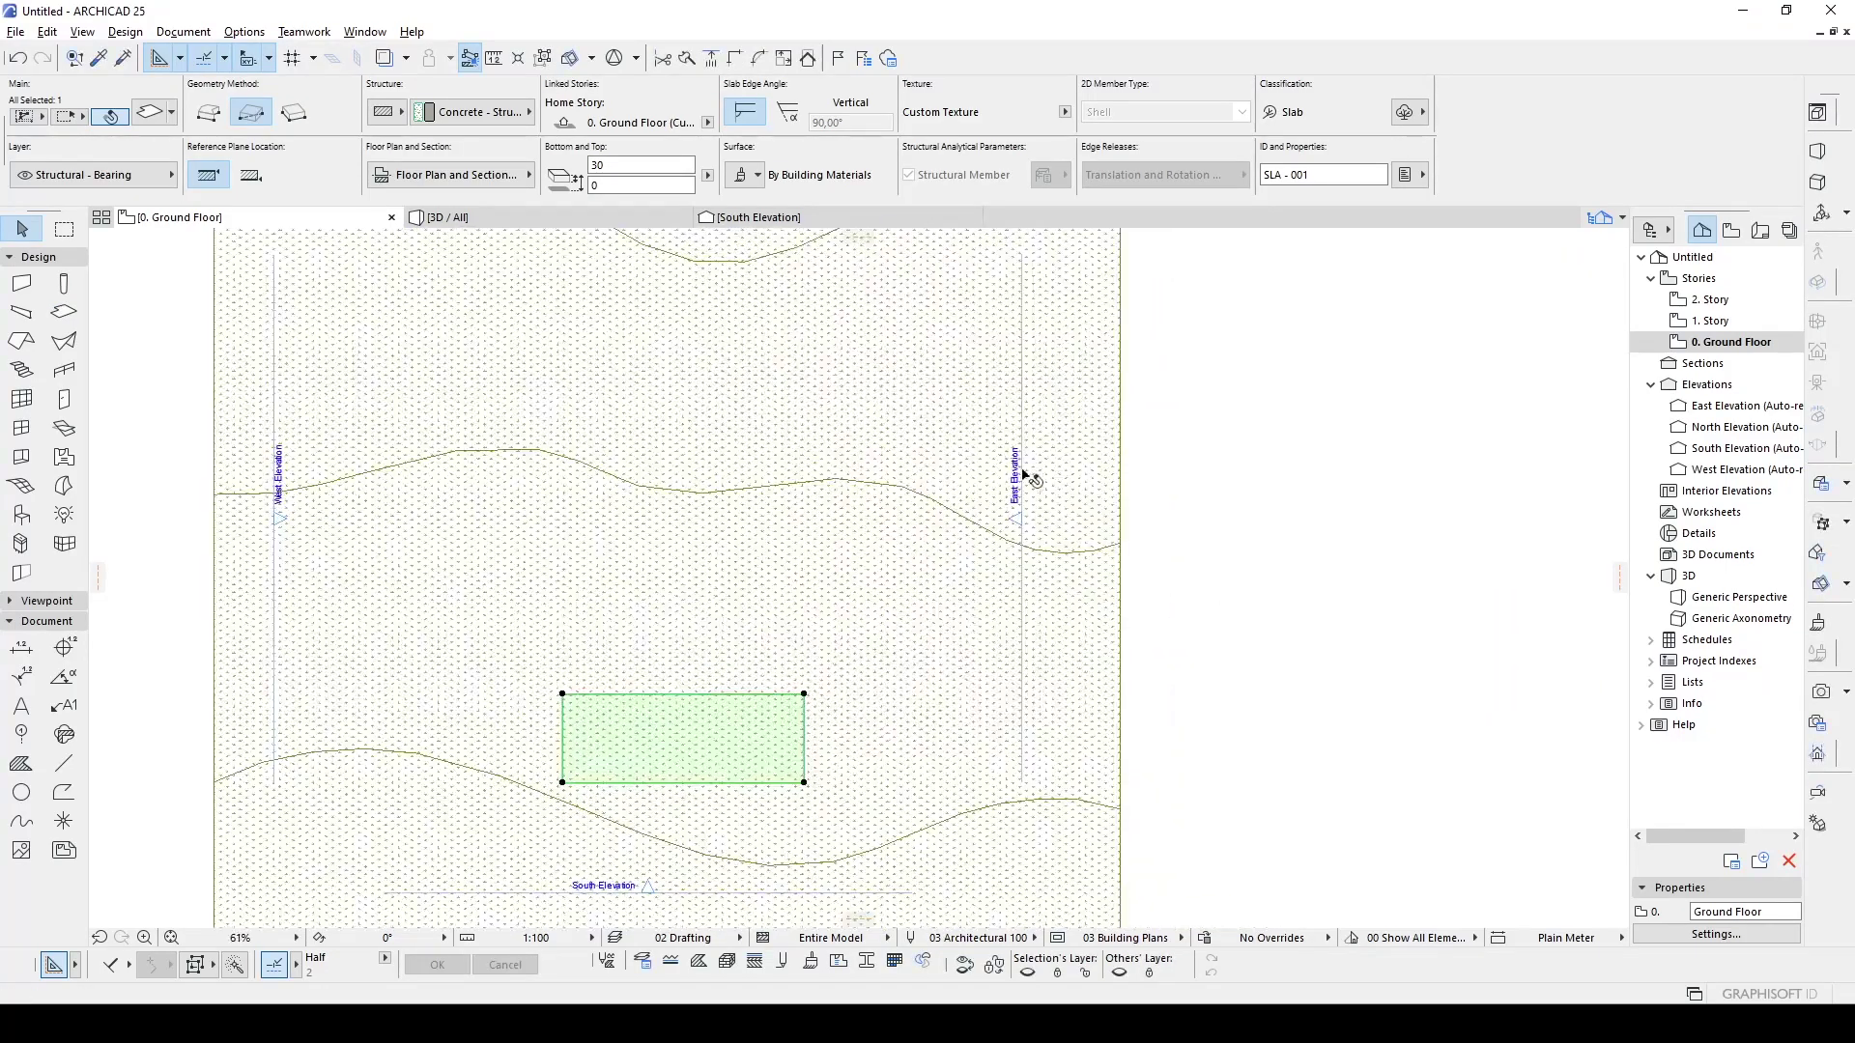
- Move the East Elevation marker across the middle of the slab and open the East Elevation view
scroll(1019, 428, "up", 3)
left_click(1025, 428)
scroll(1027, 435, "down", 3)
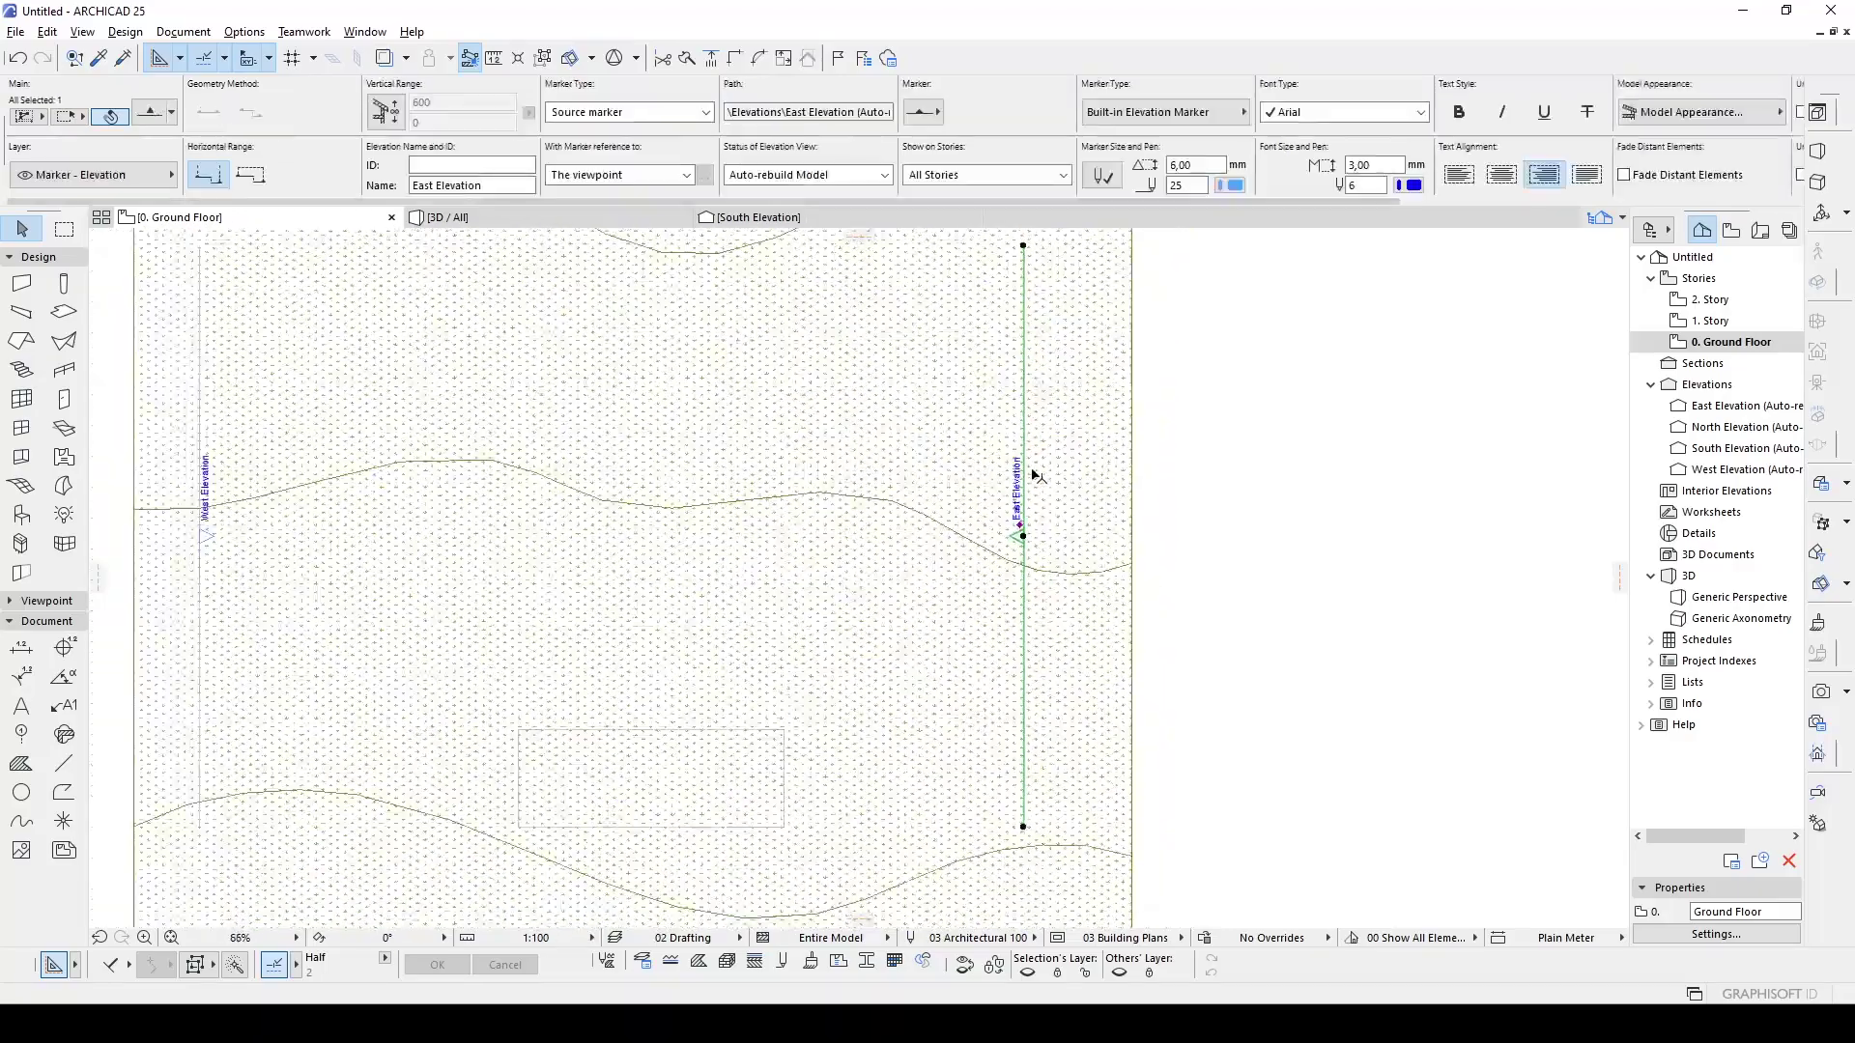
key("ctrl+d")
left_click(1025, 452)
left_click(766, 505)
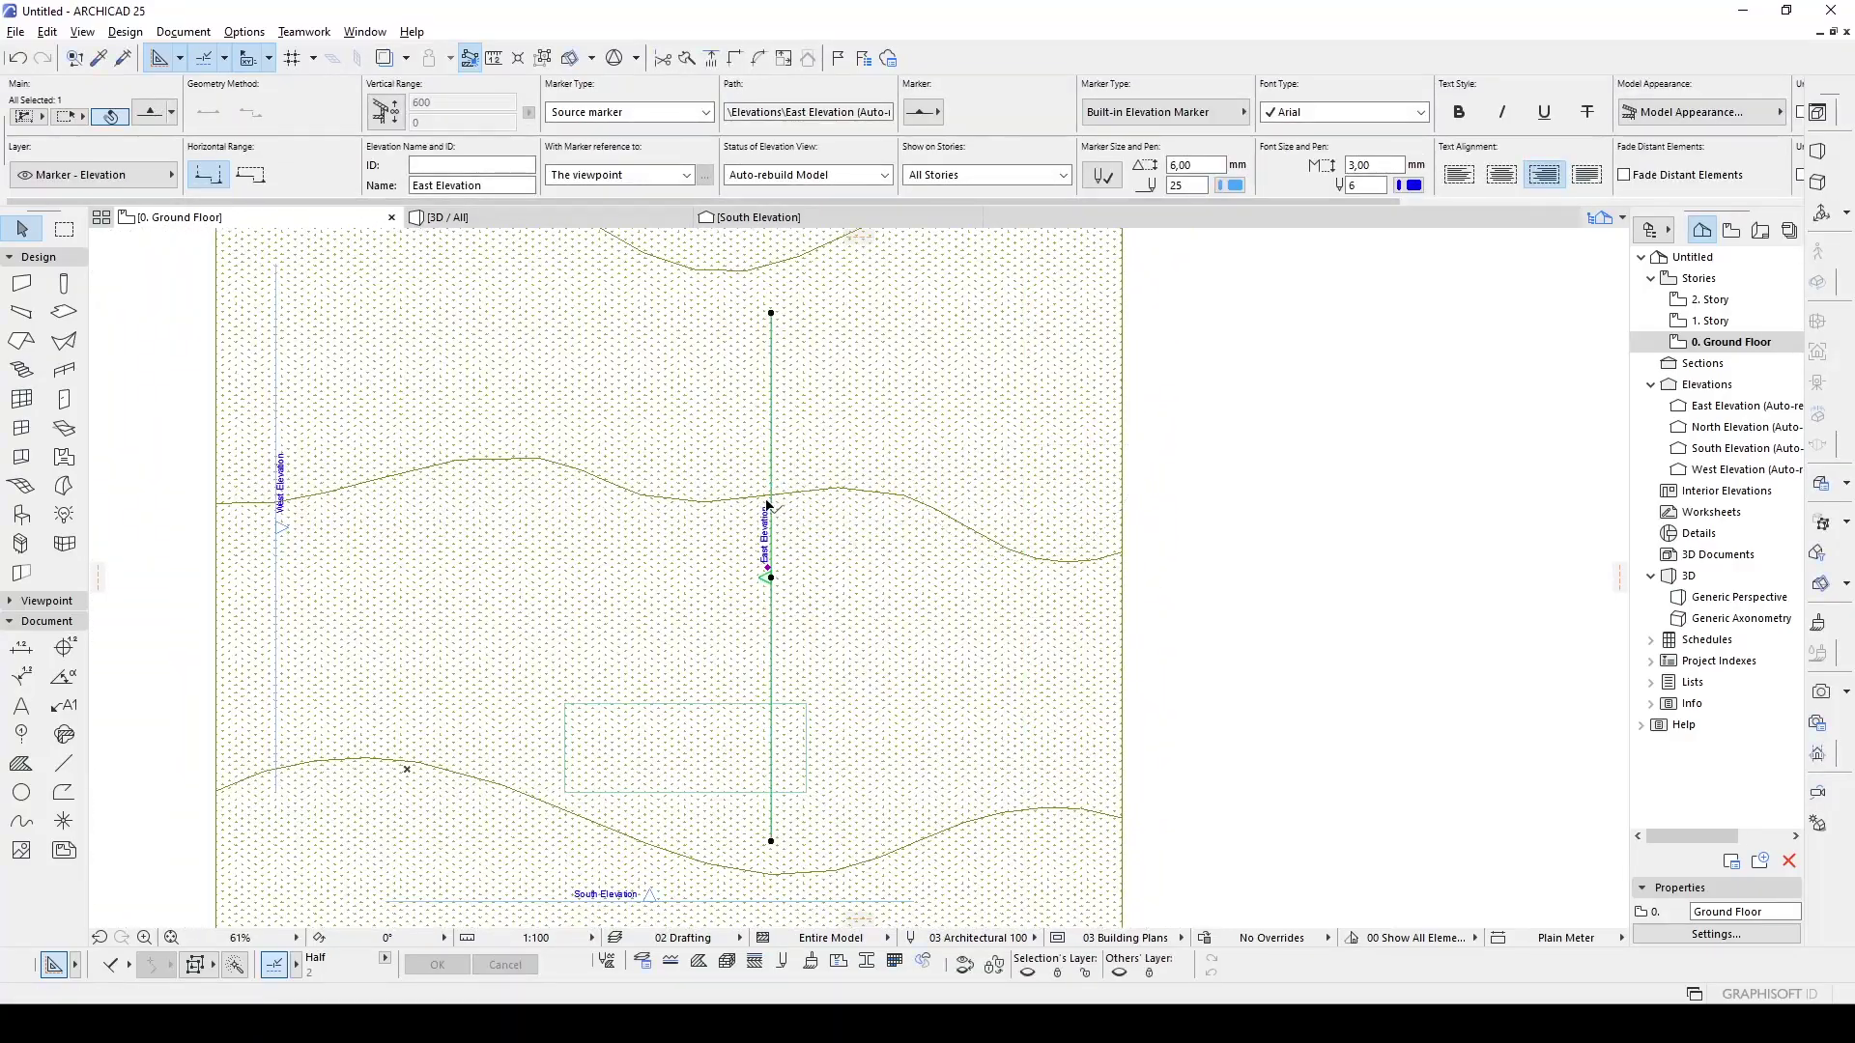
scroll(759, 514, "down", 3)
scroll(761, 512, "up", 2)
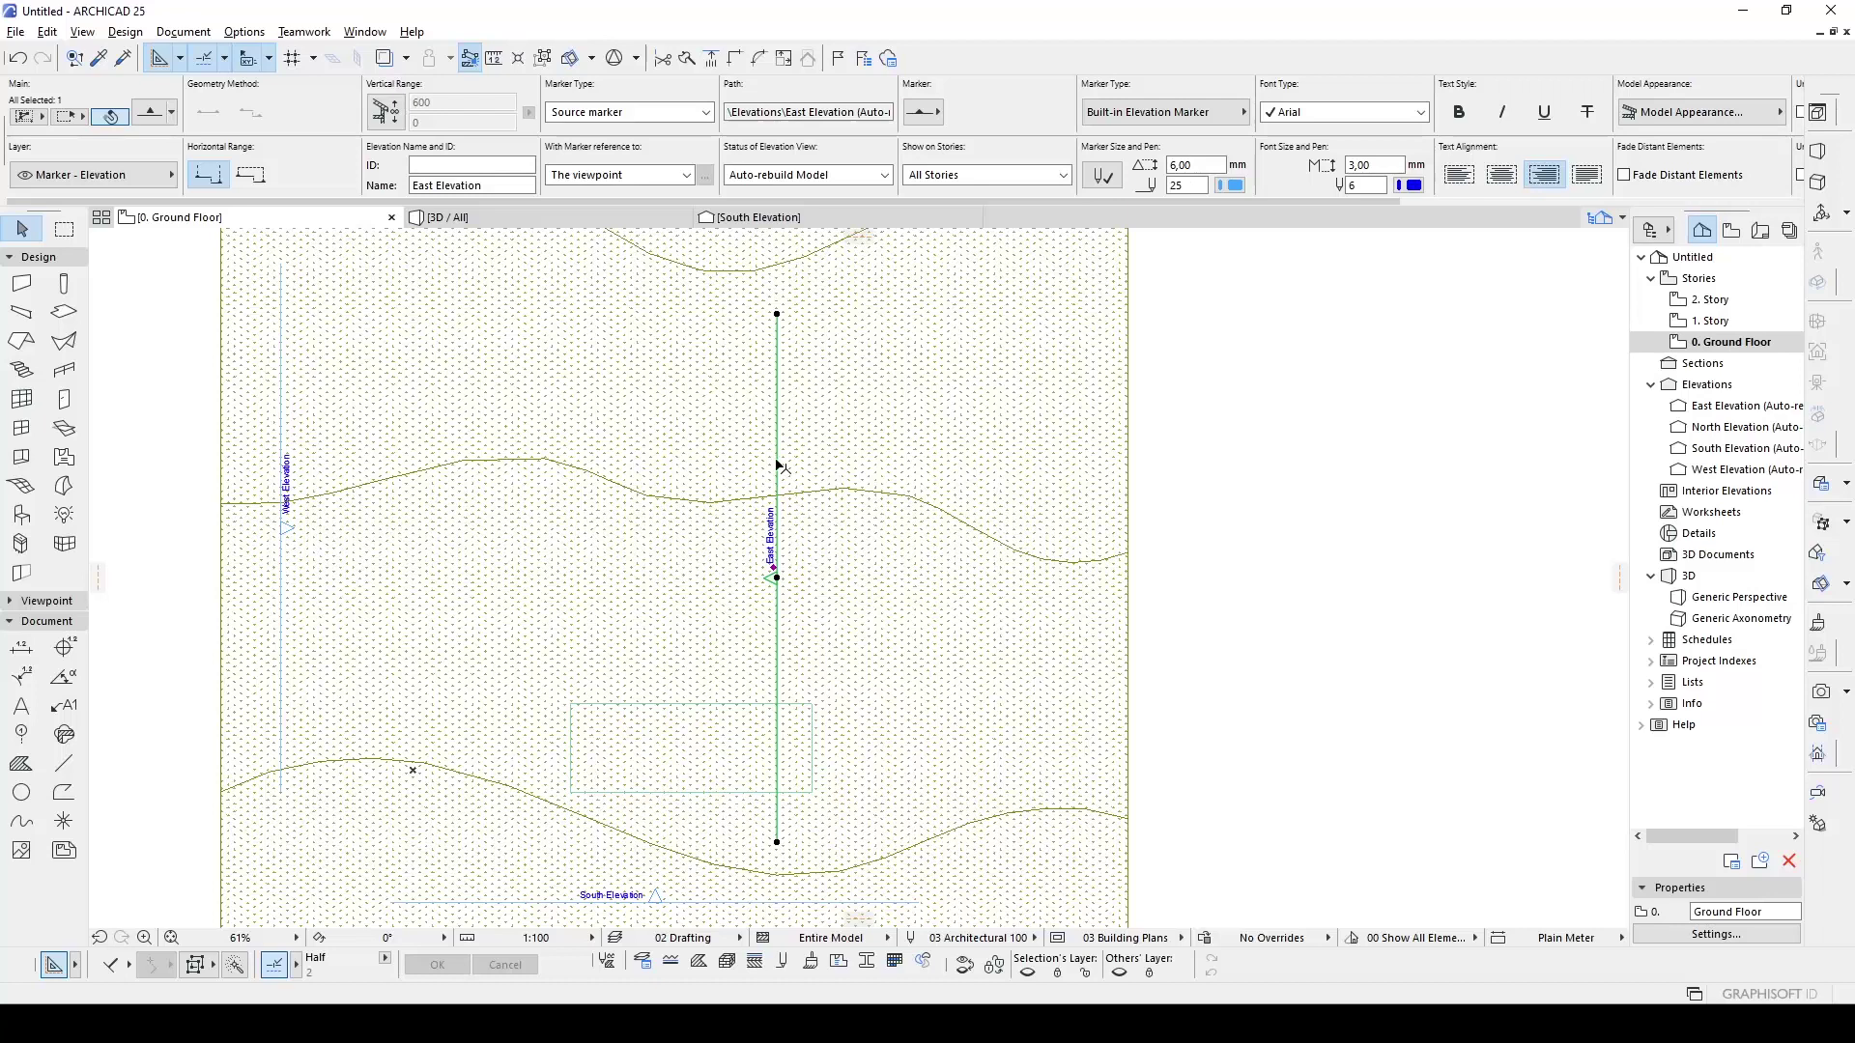
right_click(780, 467)
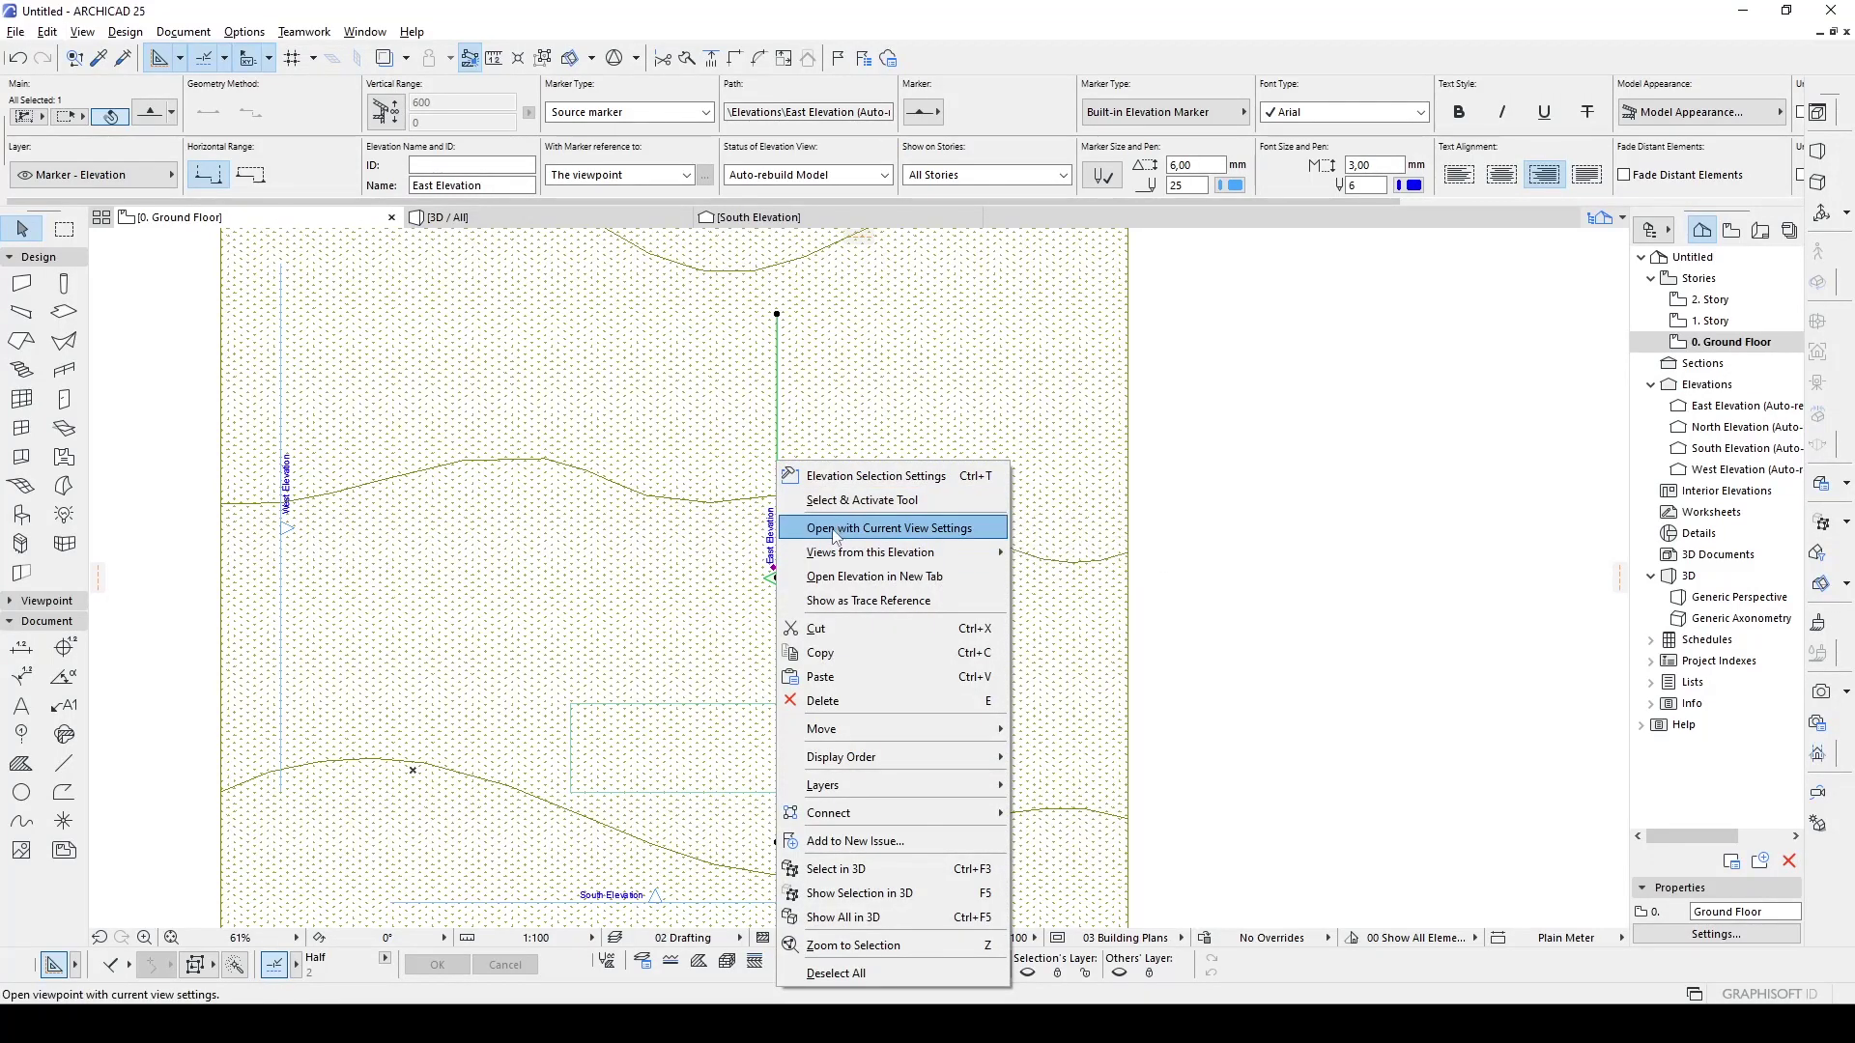
left_click(834, 535)
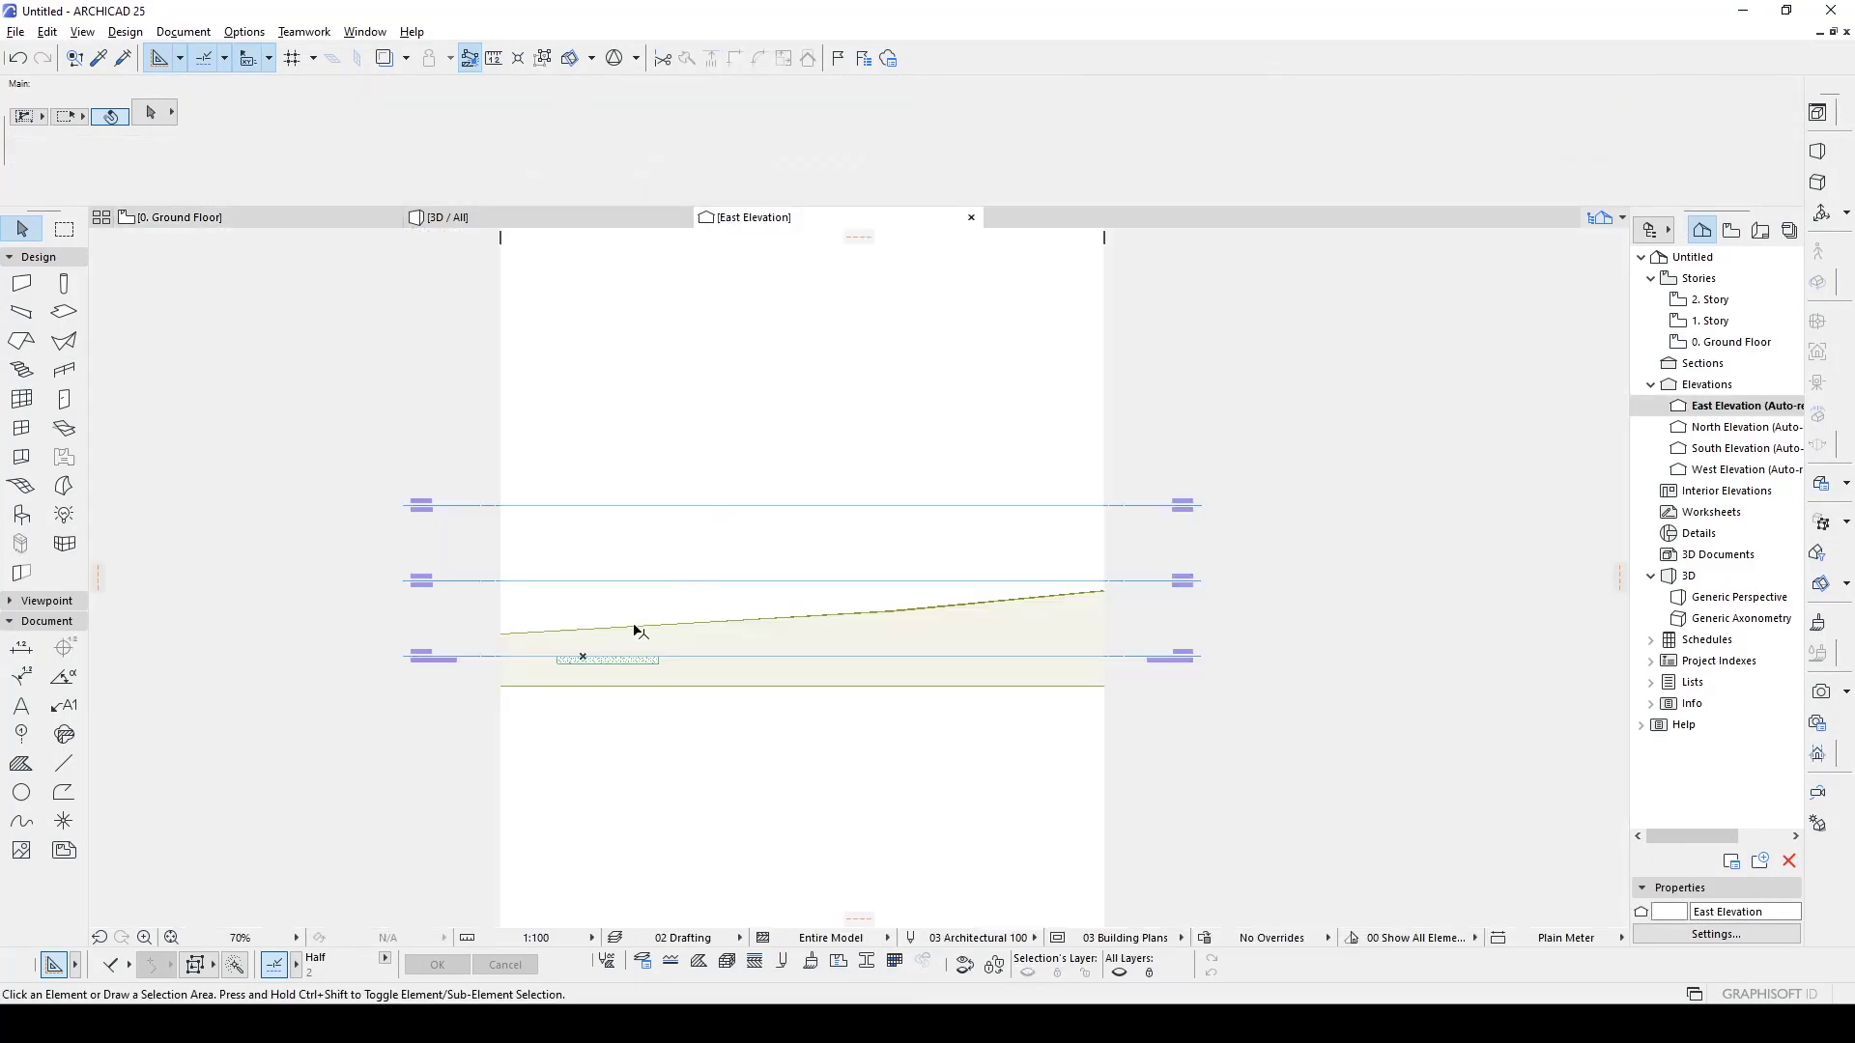
- In East Elevation, lift the slab so its top meets the terrain at 129, then view in 3D
scroll(637, 632, "up", 4)
left_click(790, 692)
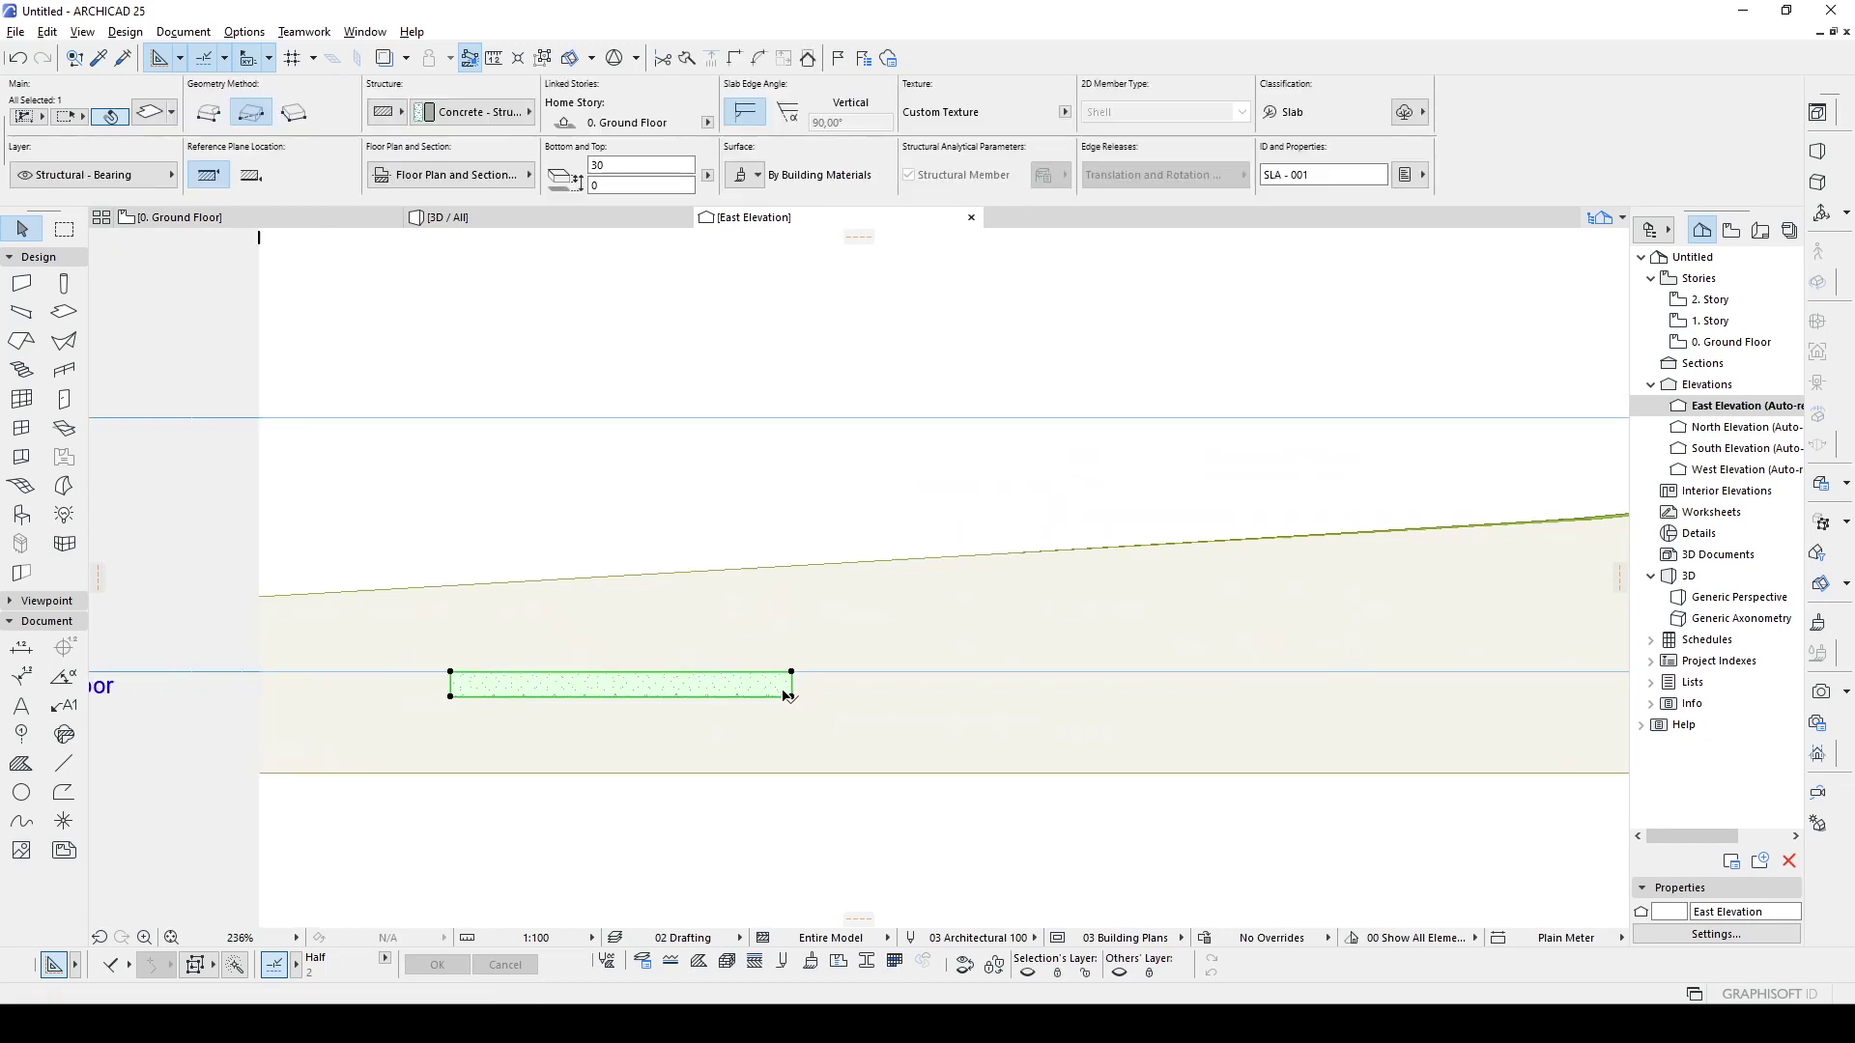
scroll(794, 689, "up", 2)
left_click(794, 666)
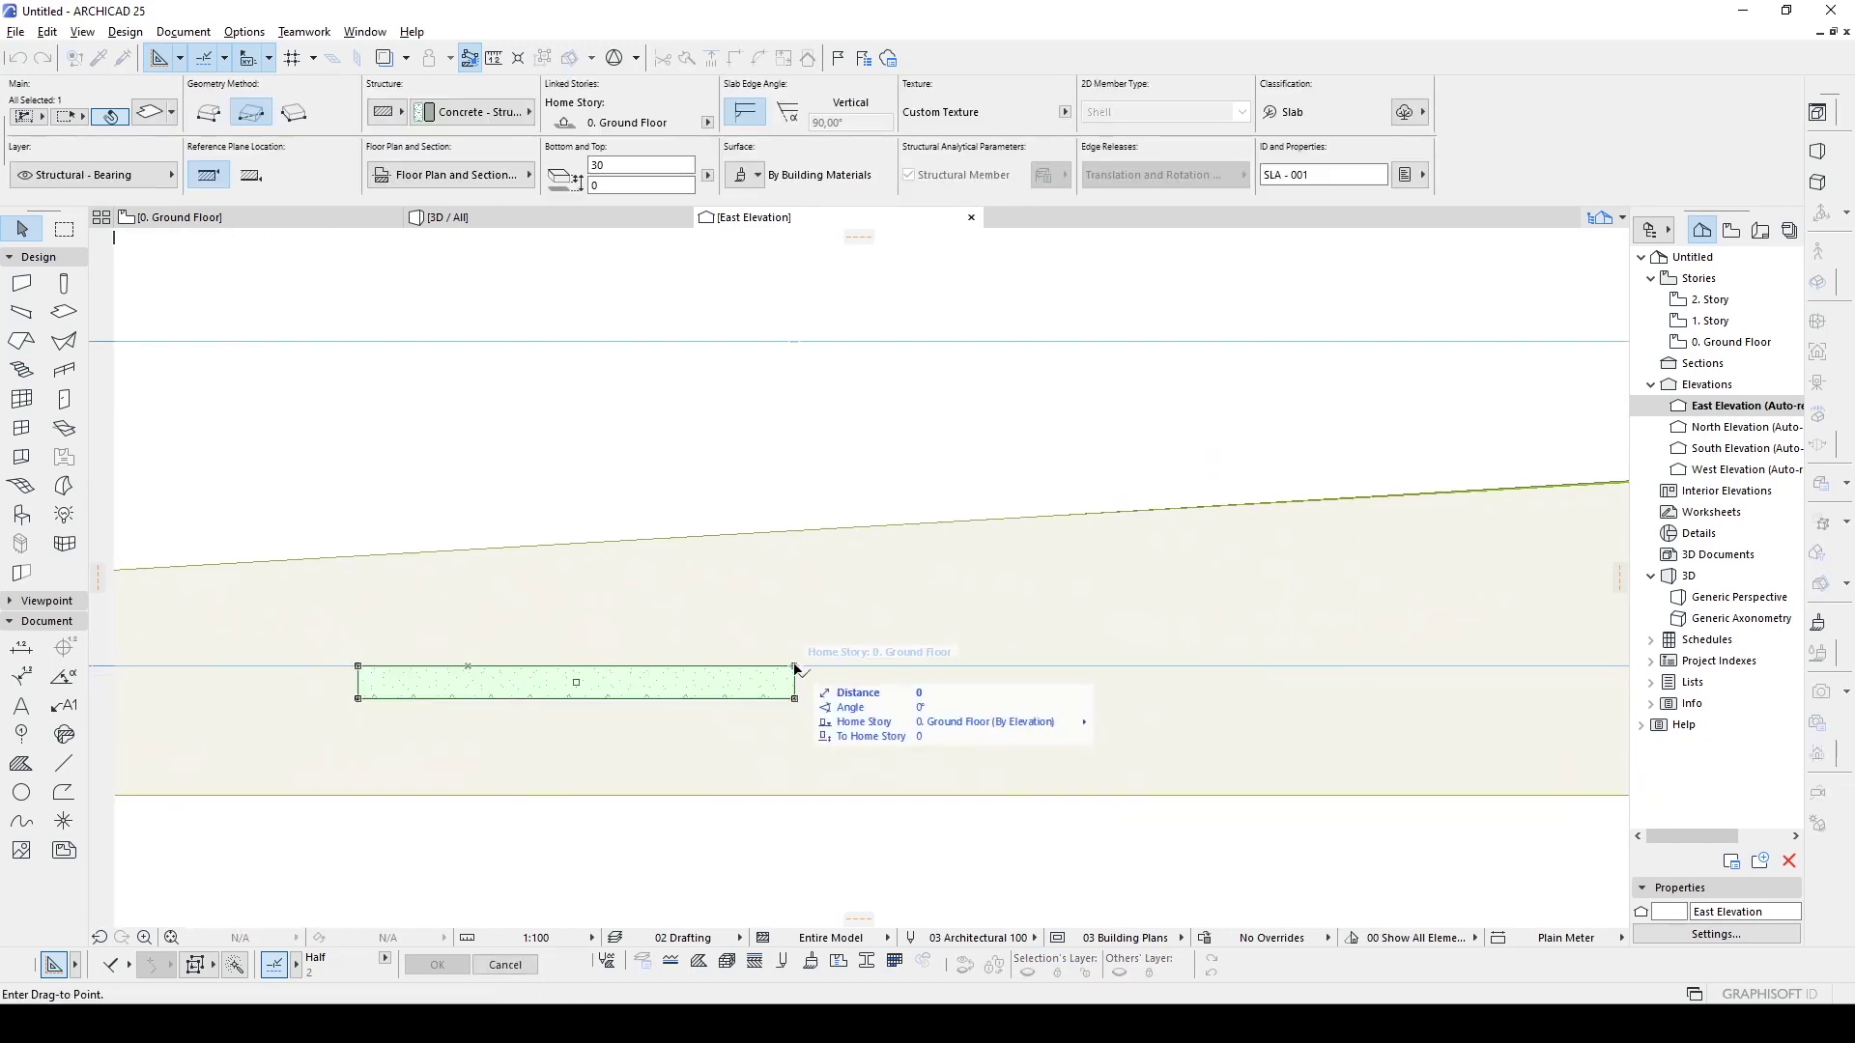
left_click(794, 531)
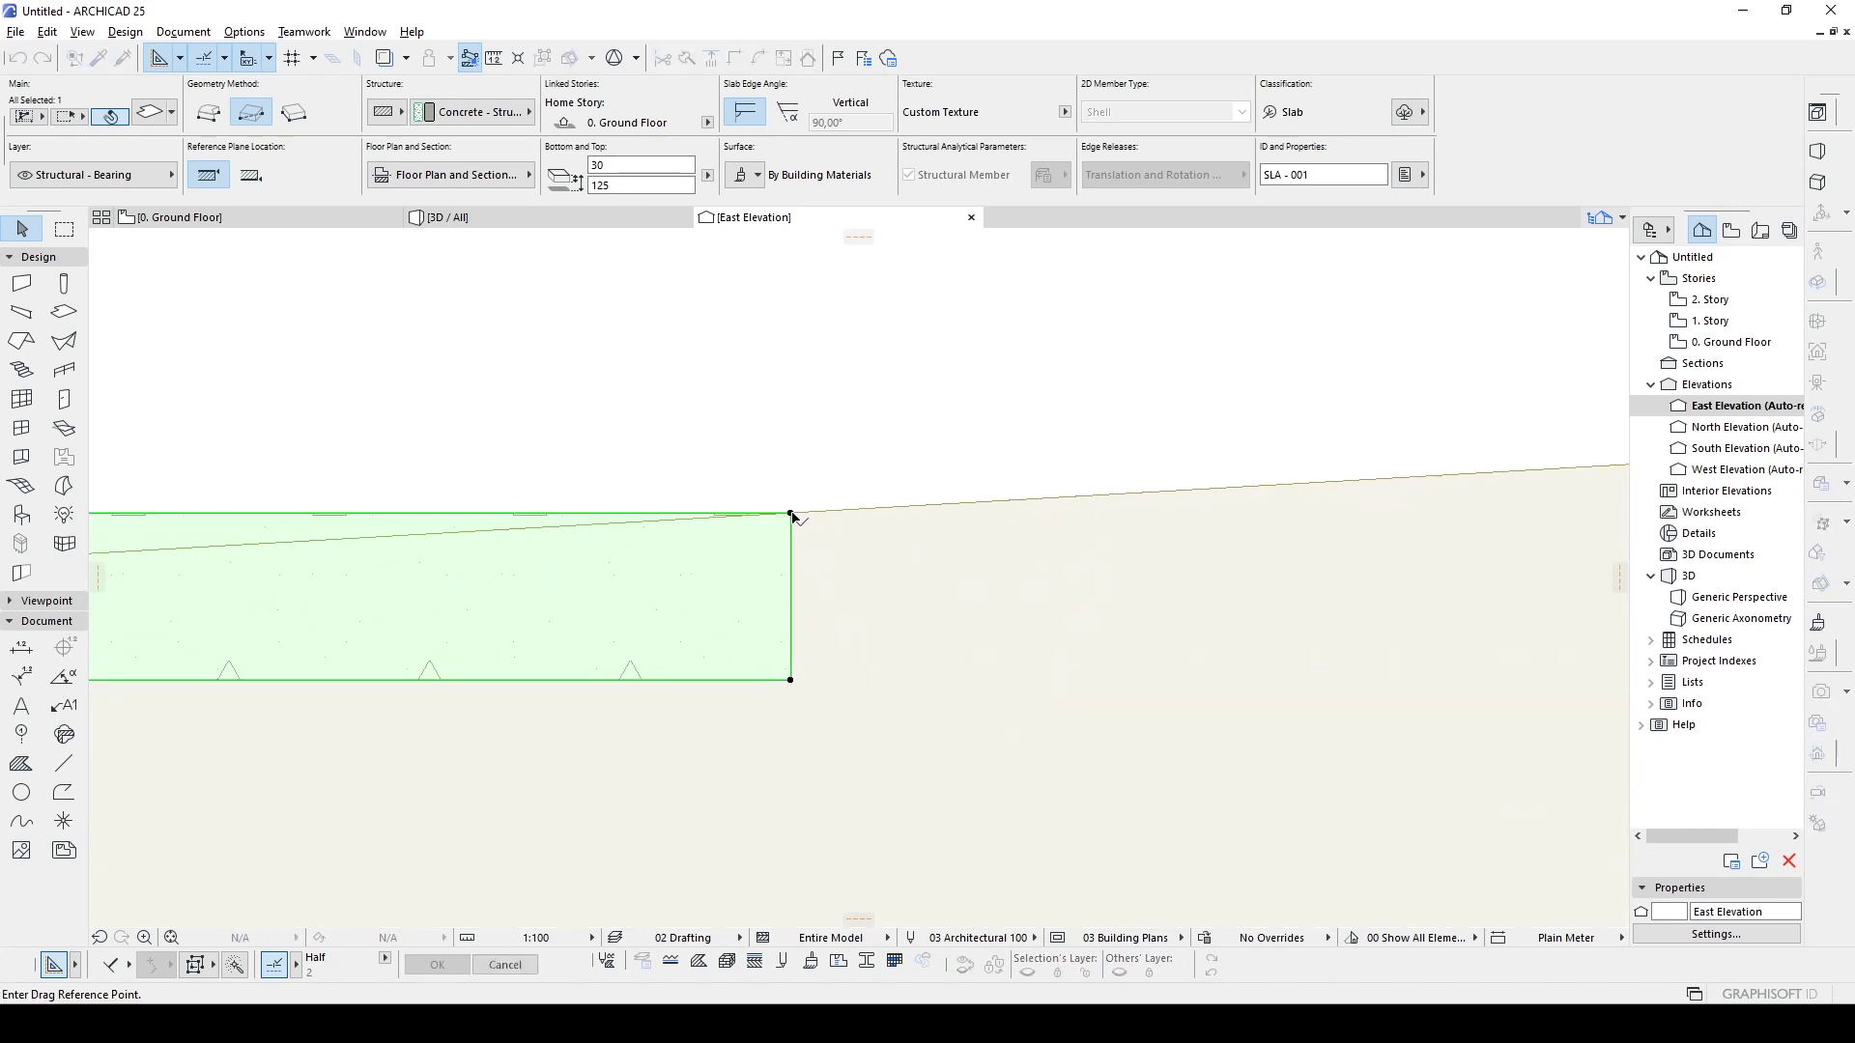
left_click(794, 510)
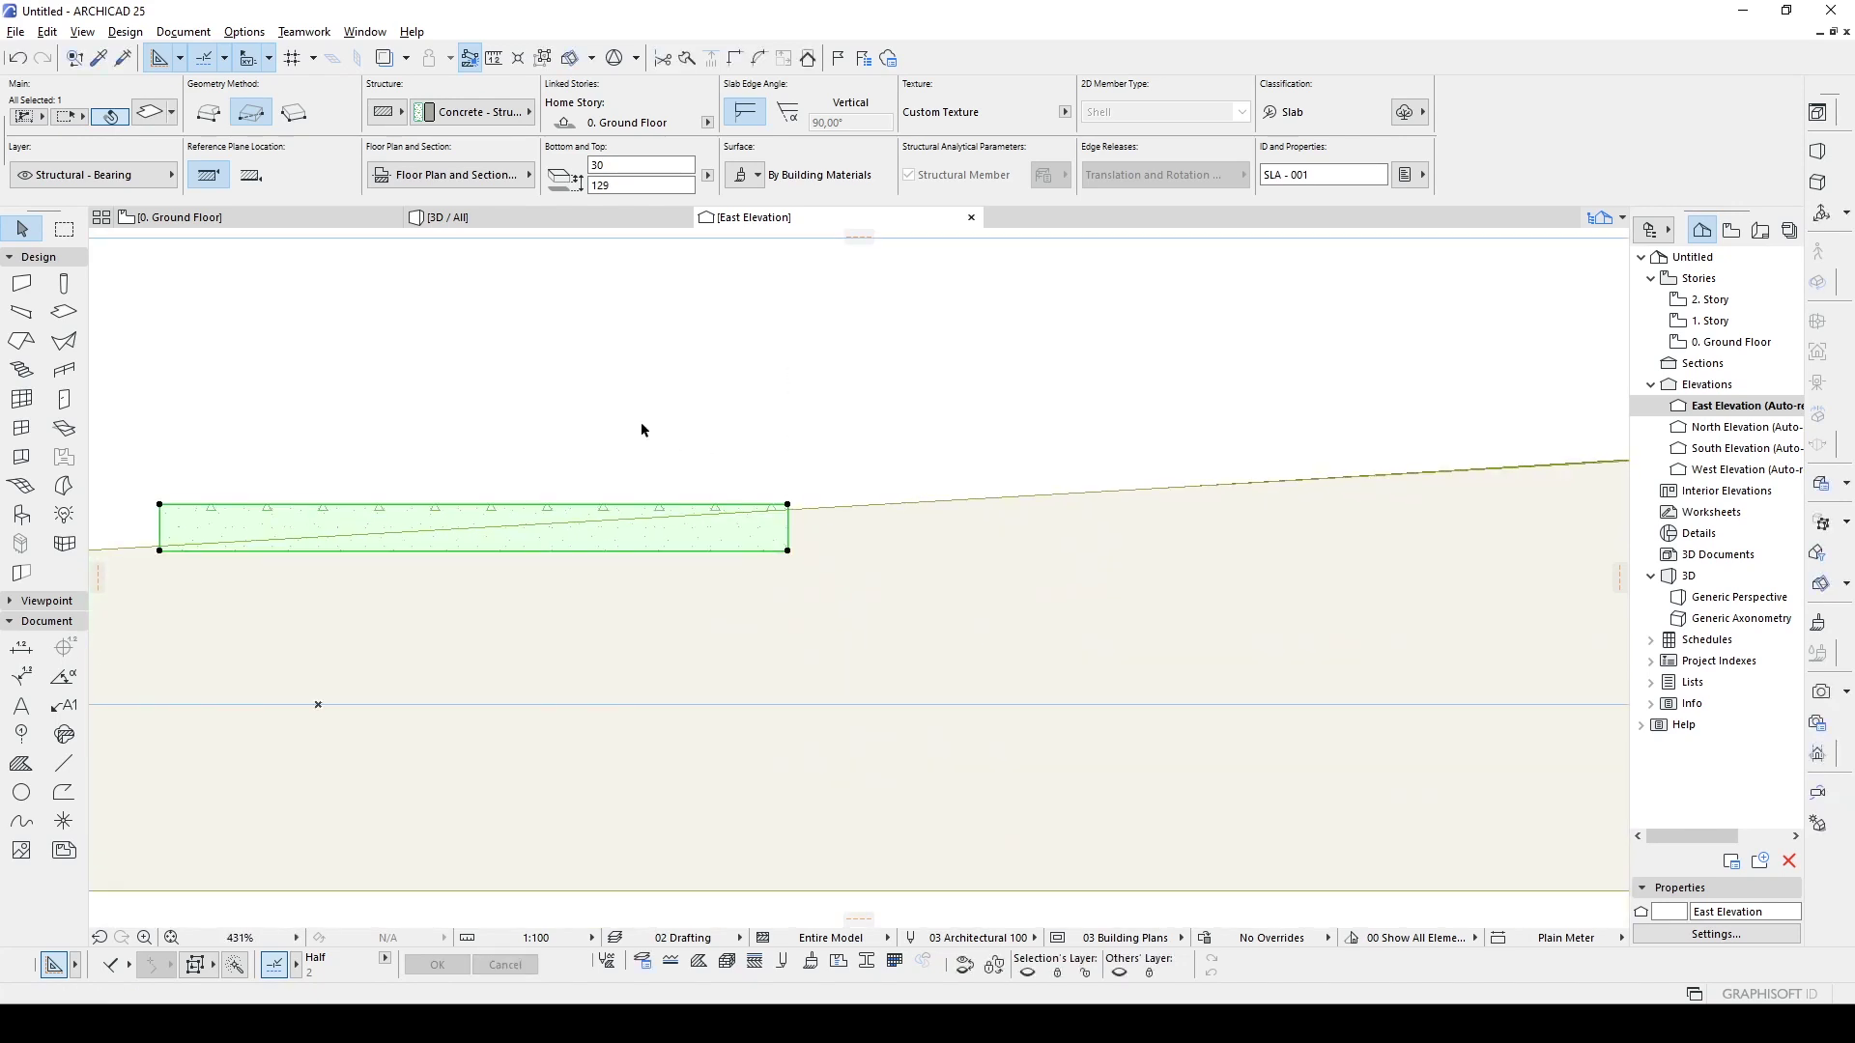
left_click(479, 231)
left_click_drag(1144, 486, 1148, 528)
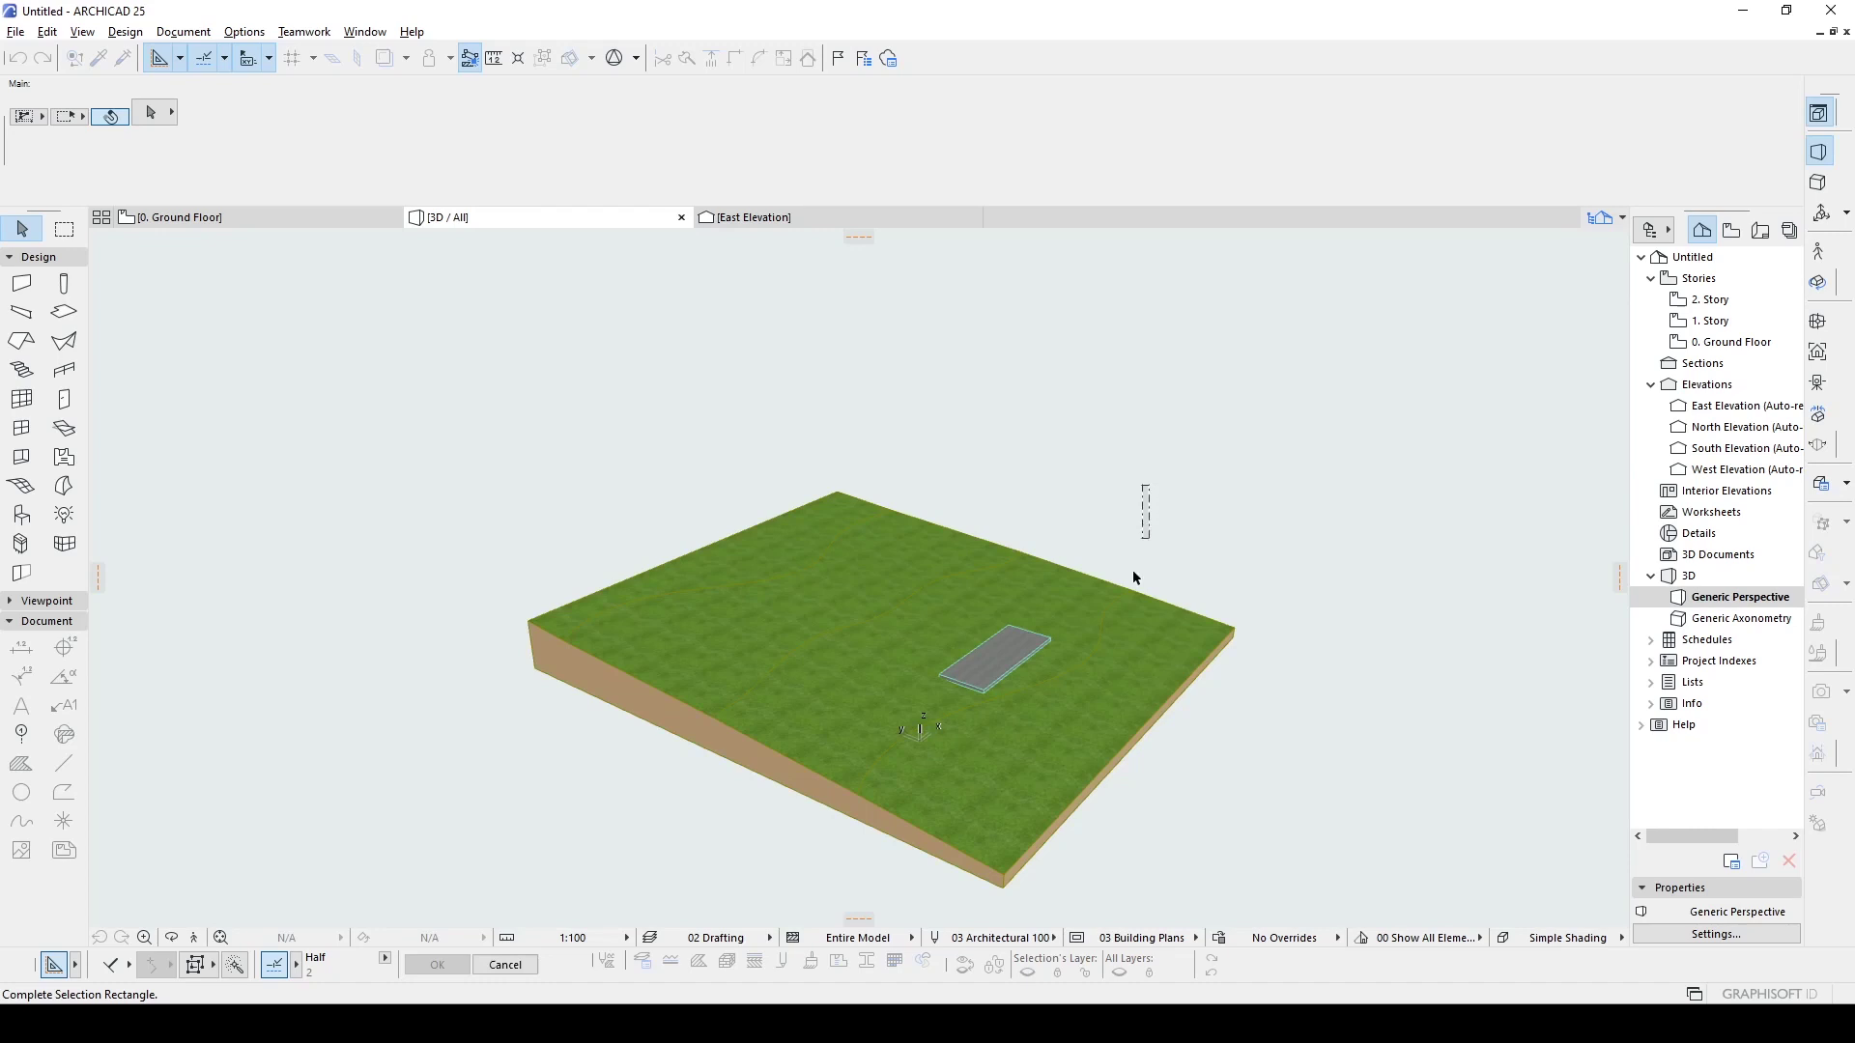
- Select the concrete slab in 3D and centre it in the view
scroll(1043, 638, "up", 3)
scroll(1072, 623, "up", 3)
scroll(1140, 584, "up", 3)
scroll(1150, 591, "up", 2)
scroll(1151, 591, "down", 8)
left_click(1011, 654)
scroll(994, 654, "up", 2)
scroll(1052, 663, "up", 2)
middle_click_drag(1053, 662, 879, 661)
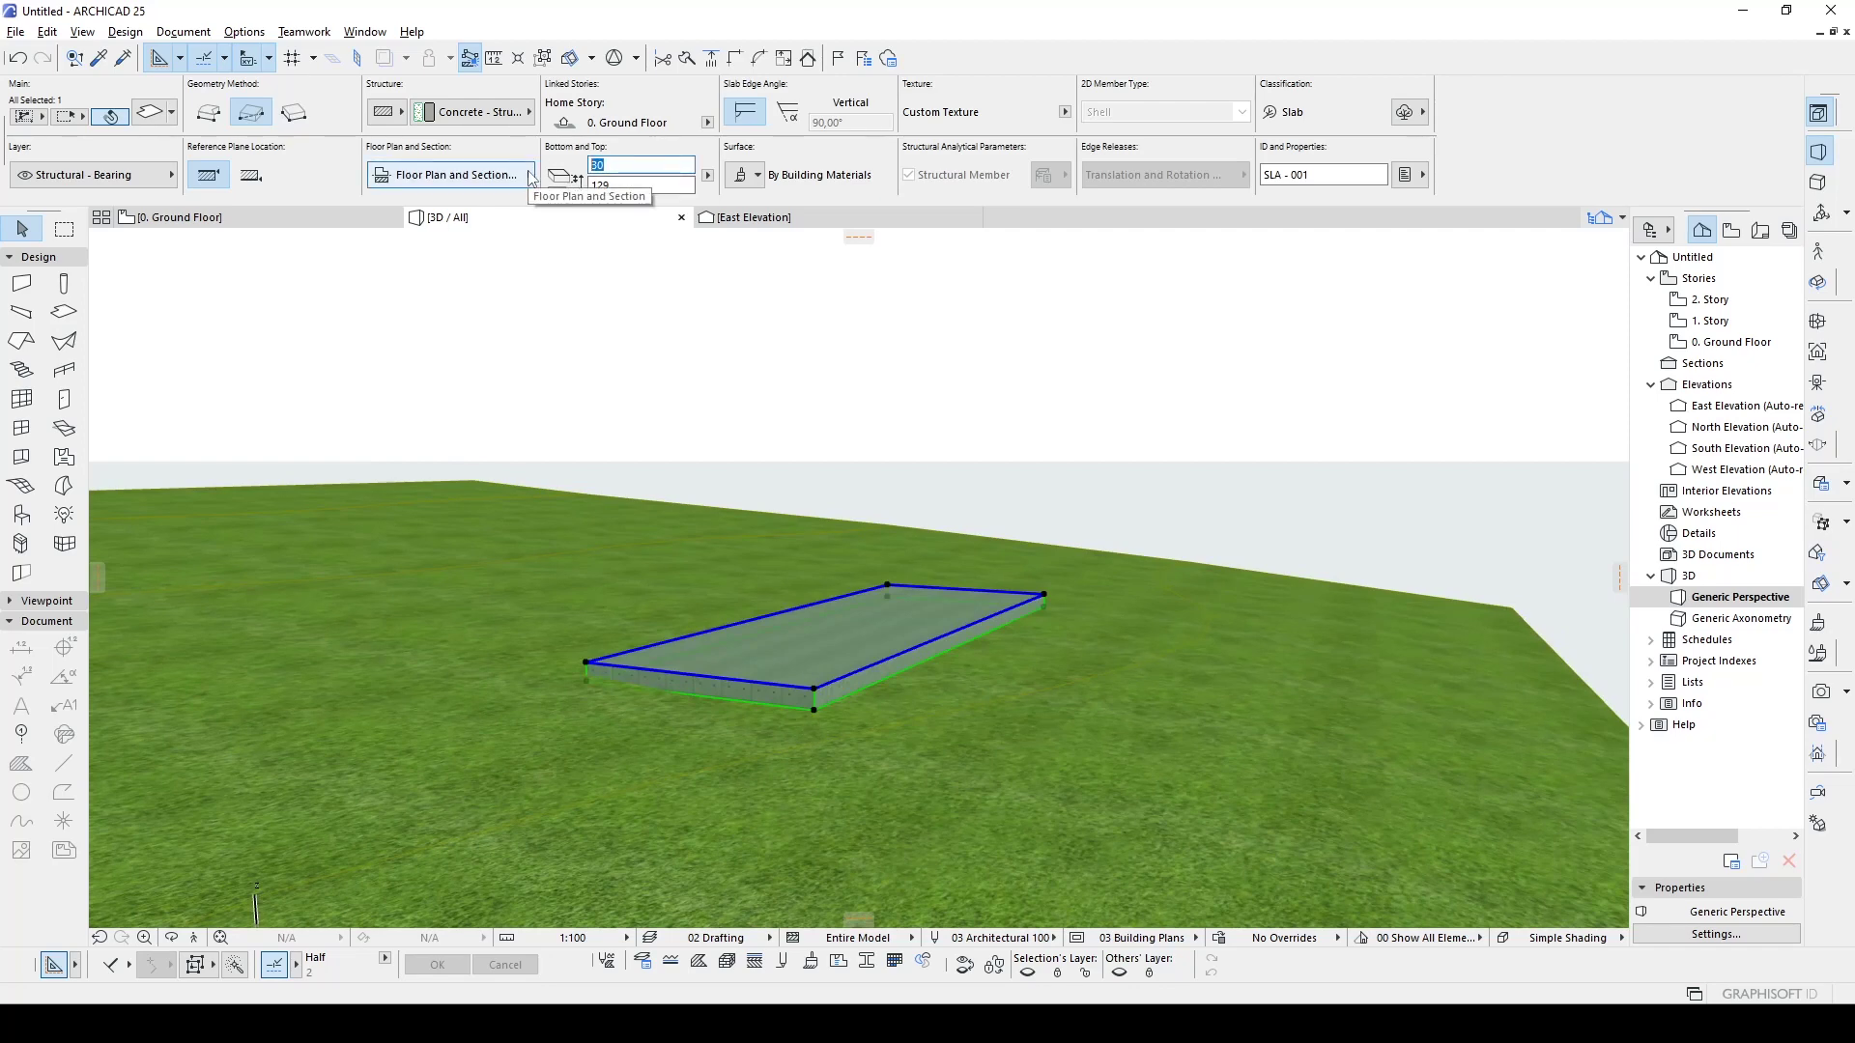
- Check the 60-thick slab sitting in the slope, then show the Ground Floor plan
left_click(856, 329)
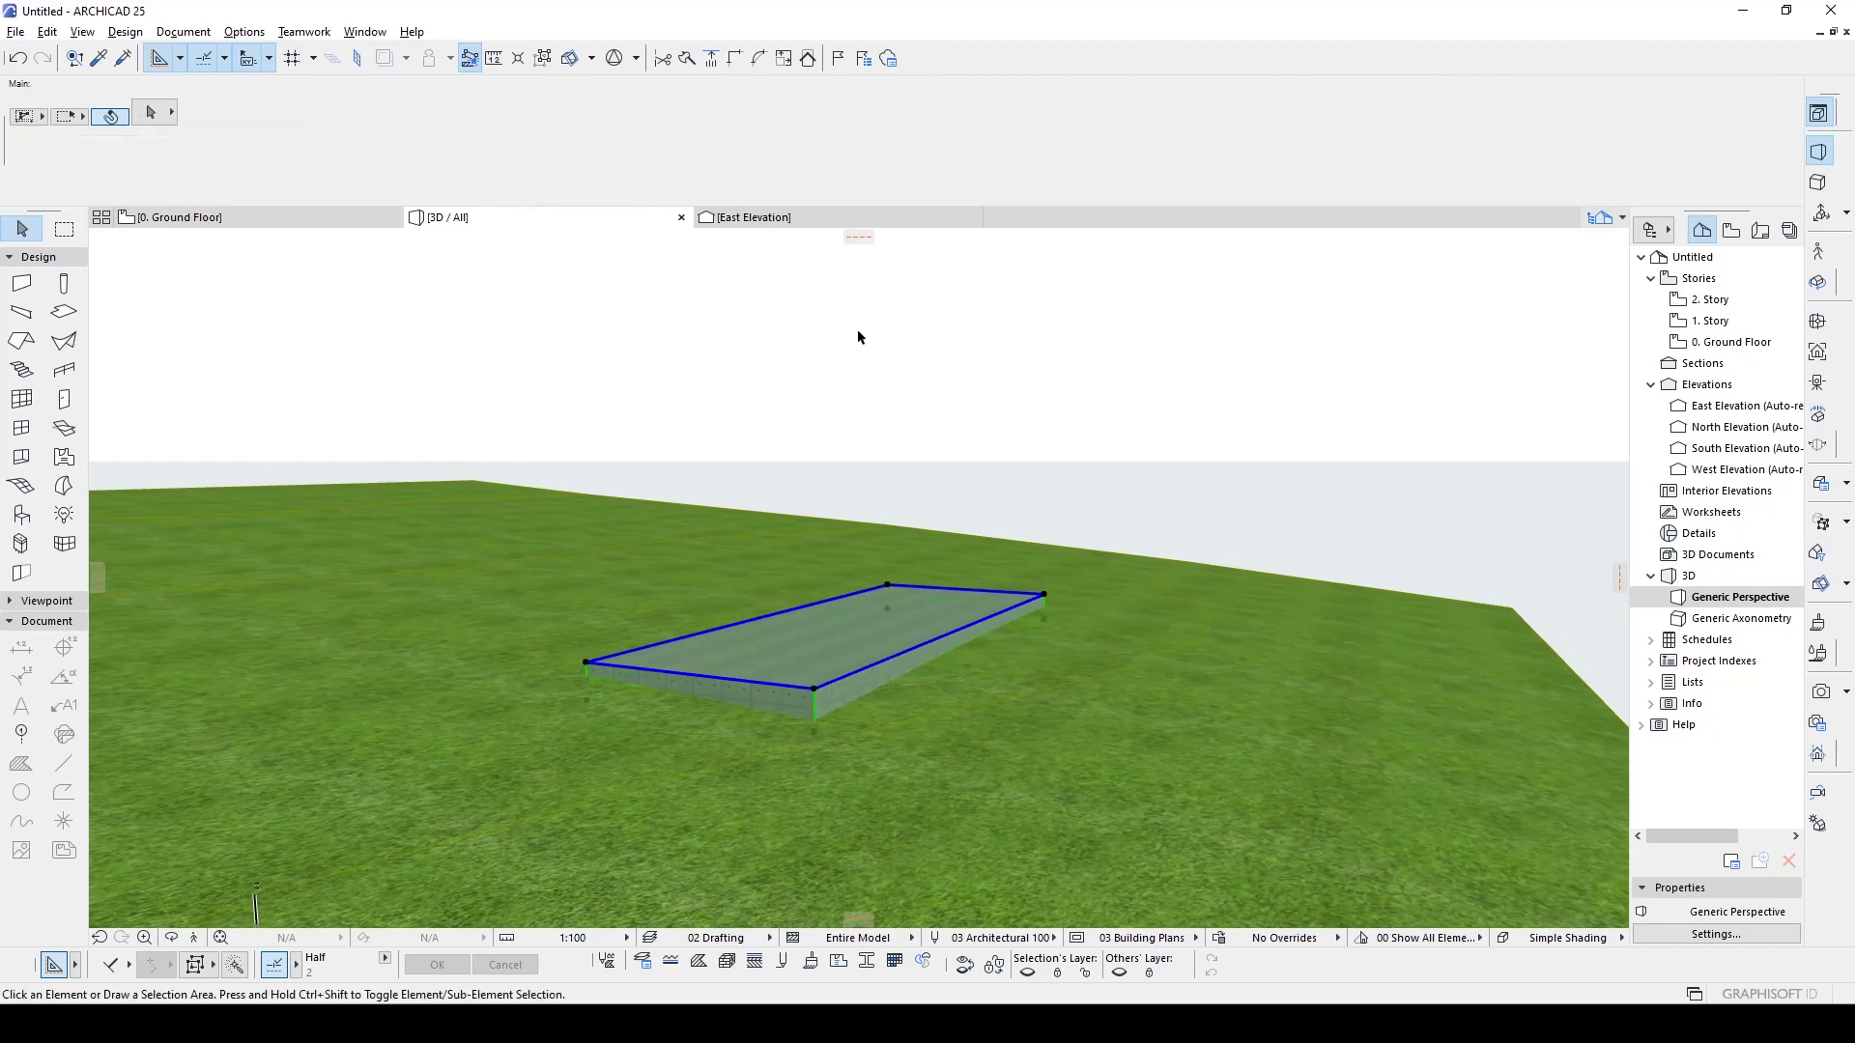
scroll(889, 405, "down", 3)
middle_click_drag(921, 489, 389, 619, "shift")
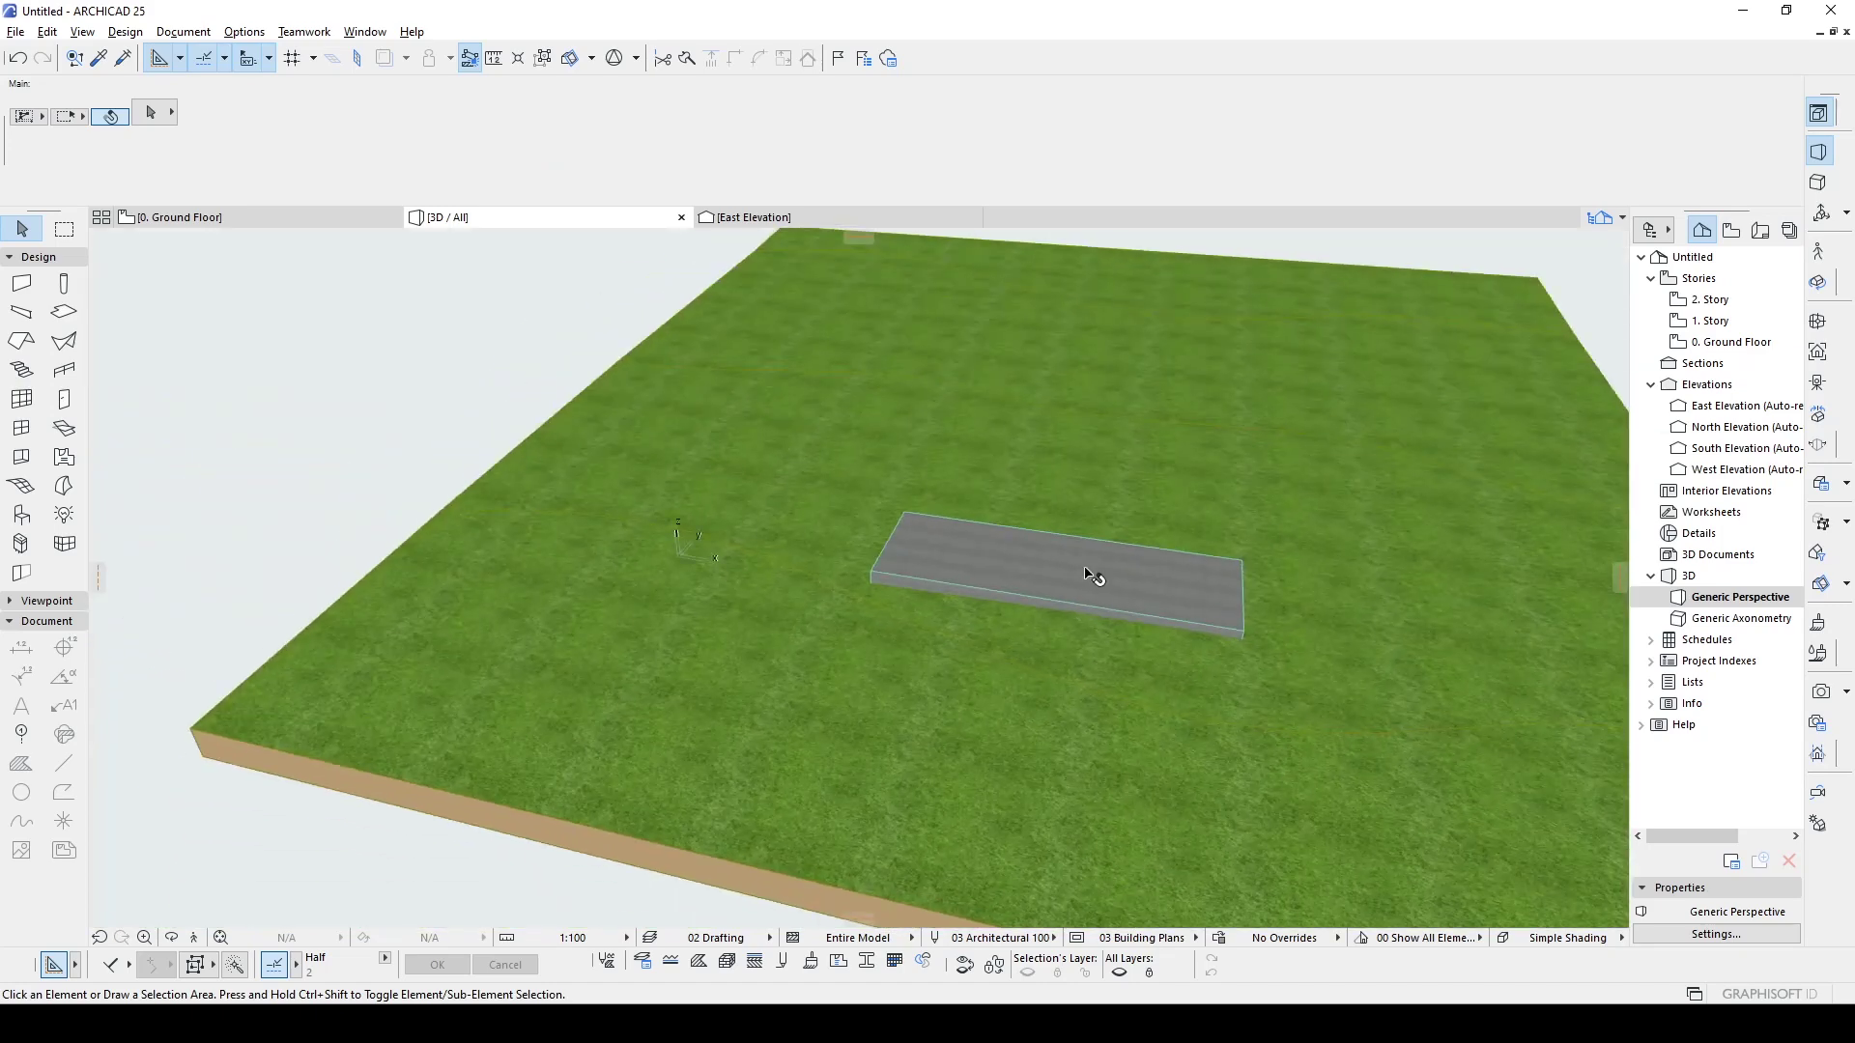
left_click(1091, 577)
mouse_move(1091, 577)
middle_mouse_down("shift")
mouse_move(1097, 613)
mouse_move(1205, 641)
middle_mouse_up("shift")
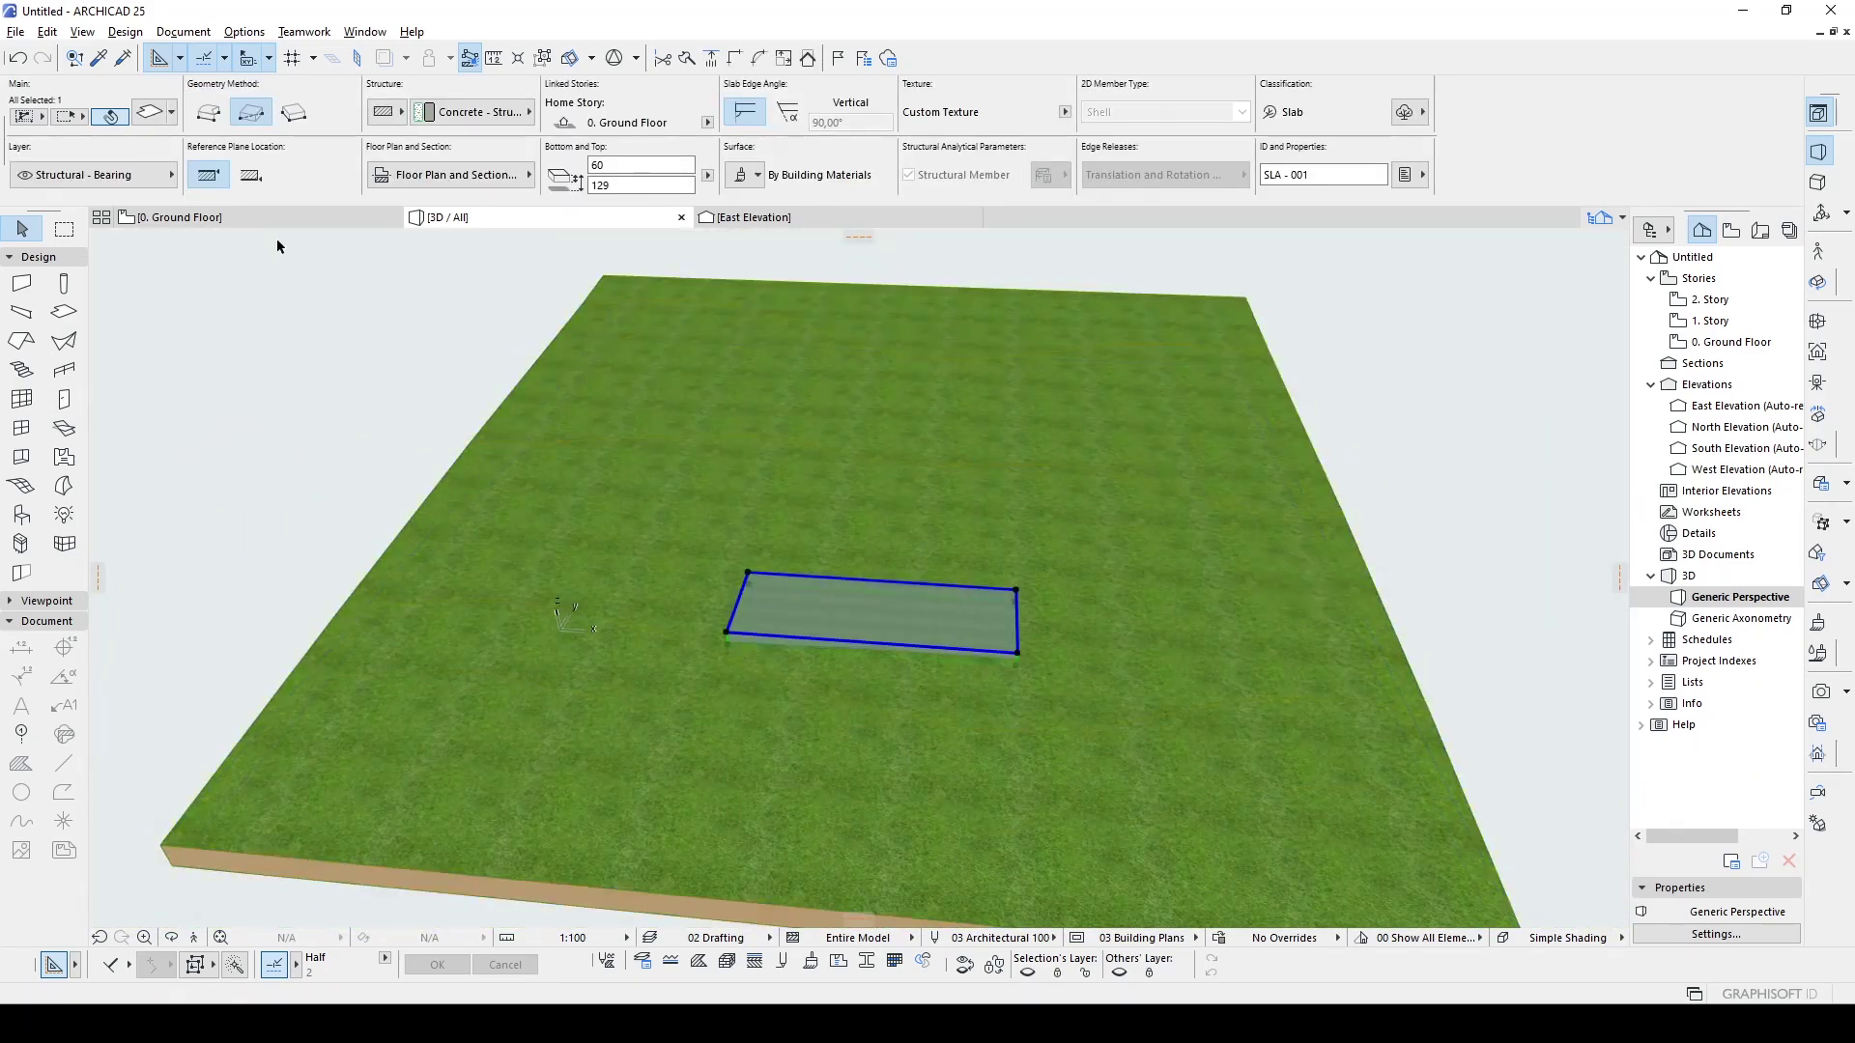
left_click(180, 217)
left_click(799, 413)
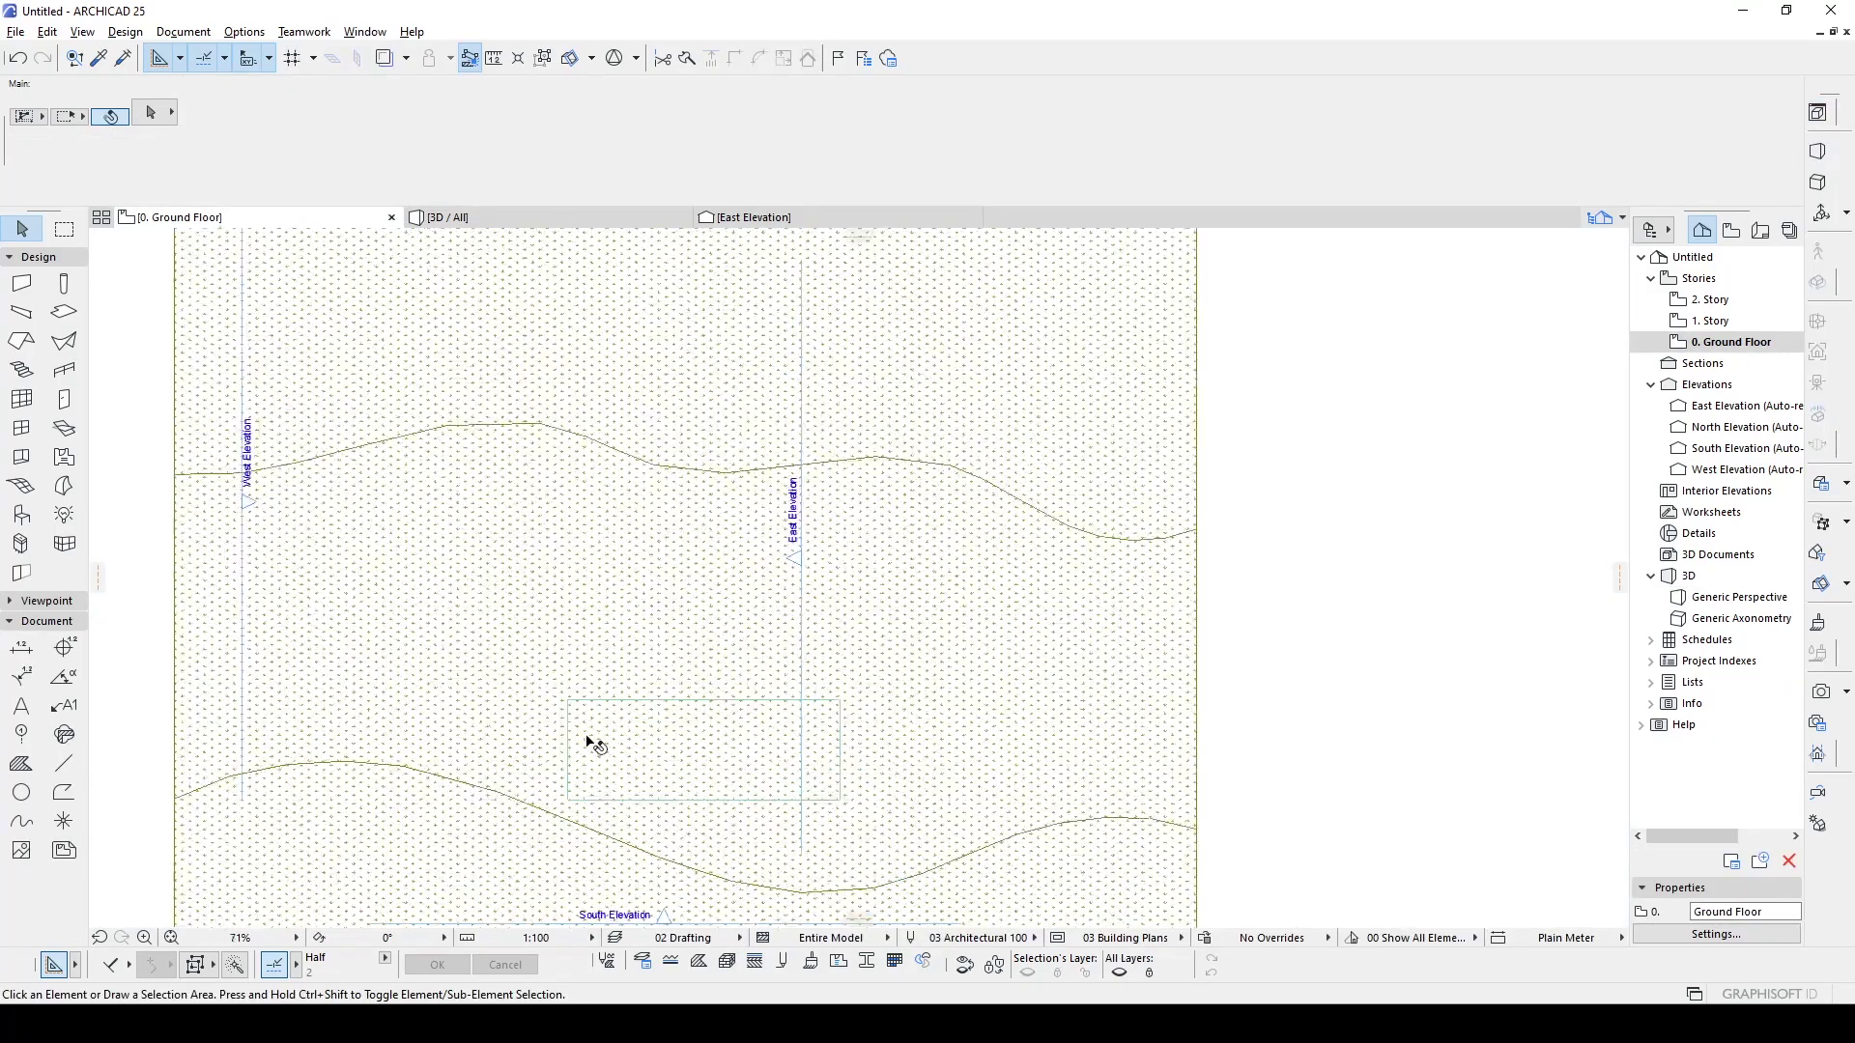
- Copy the slab about 1266 north up the slope, then view the East Elevation
scroll(570, 715, "up", 2)
left_click(558, 691)
scroll(609, 652, "down", 2)
scroll(716, 723, "down", 2)
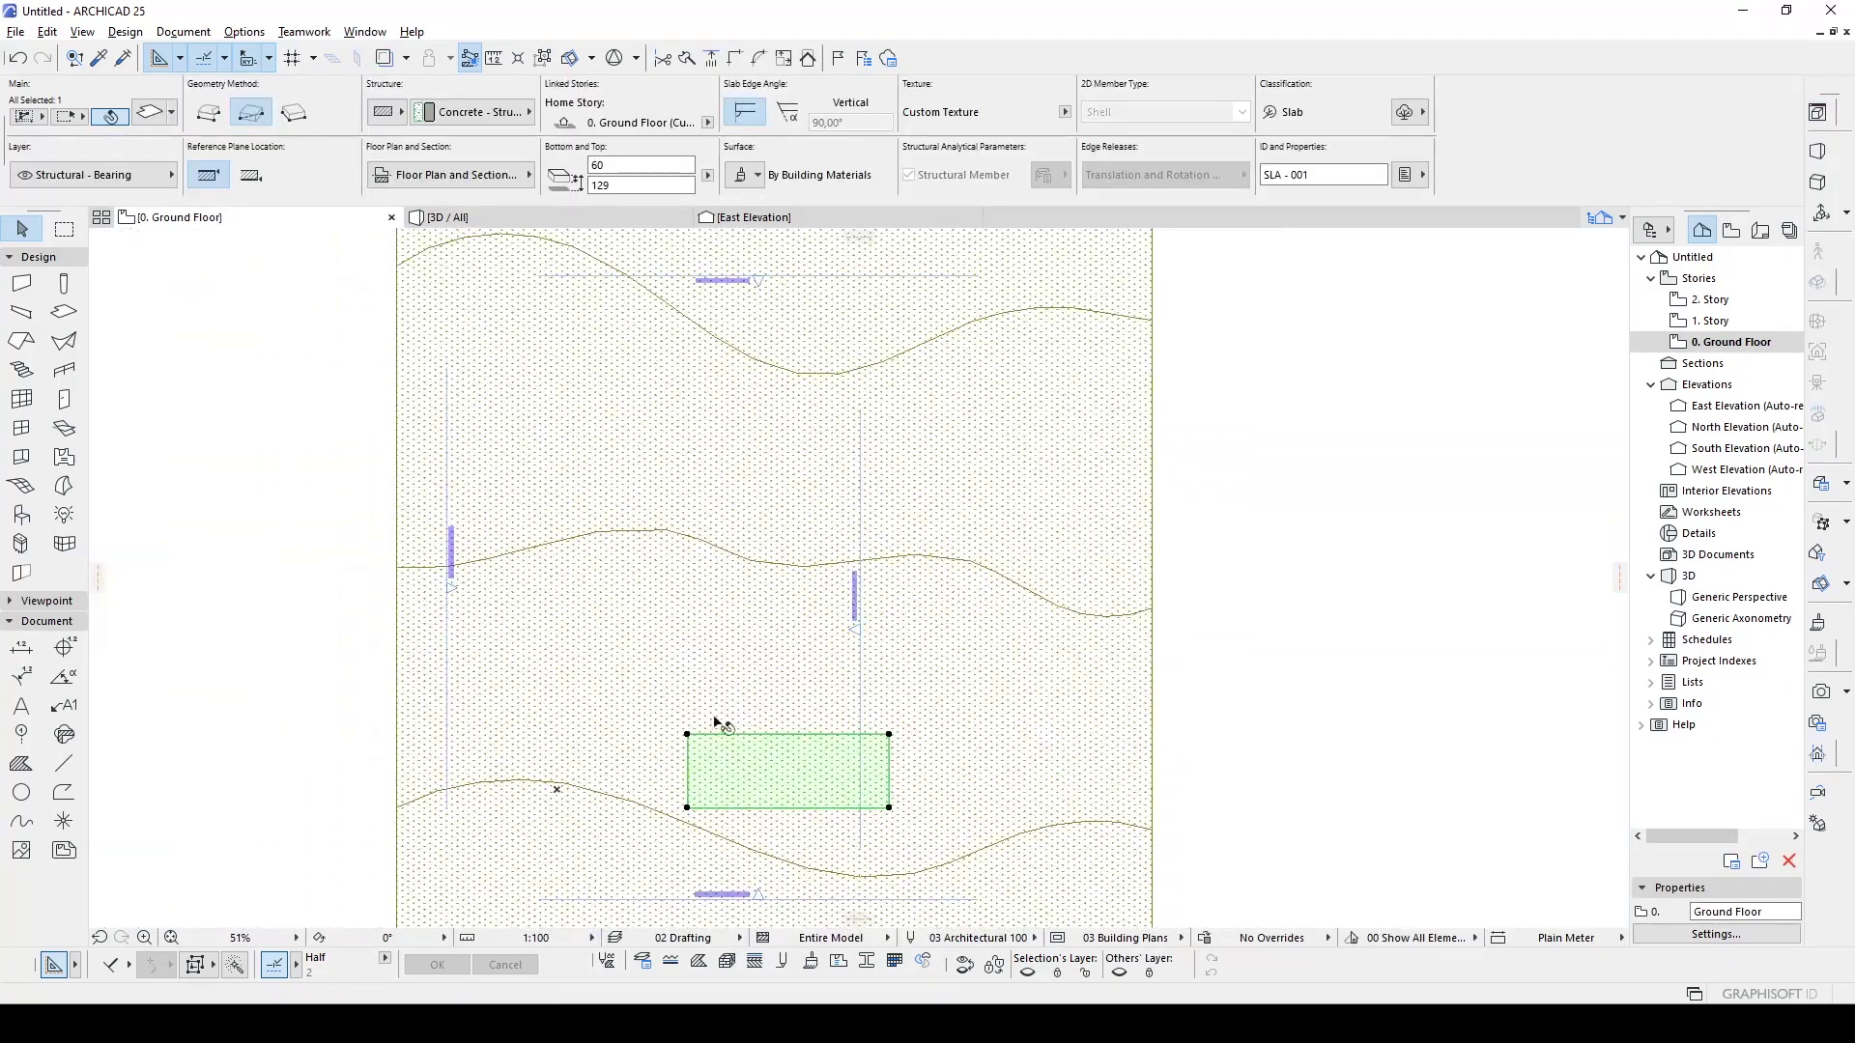
left_click_drag(888, 806, 893, 535, "ctrl")
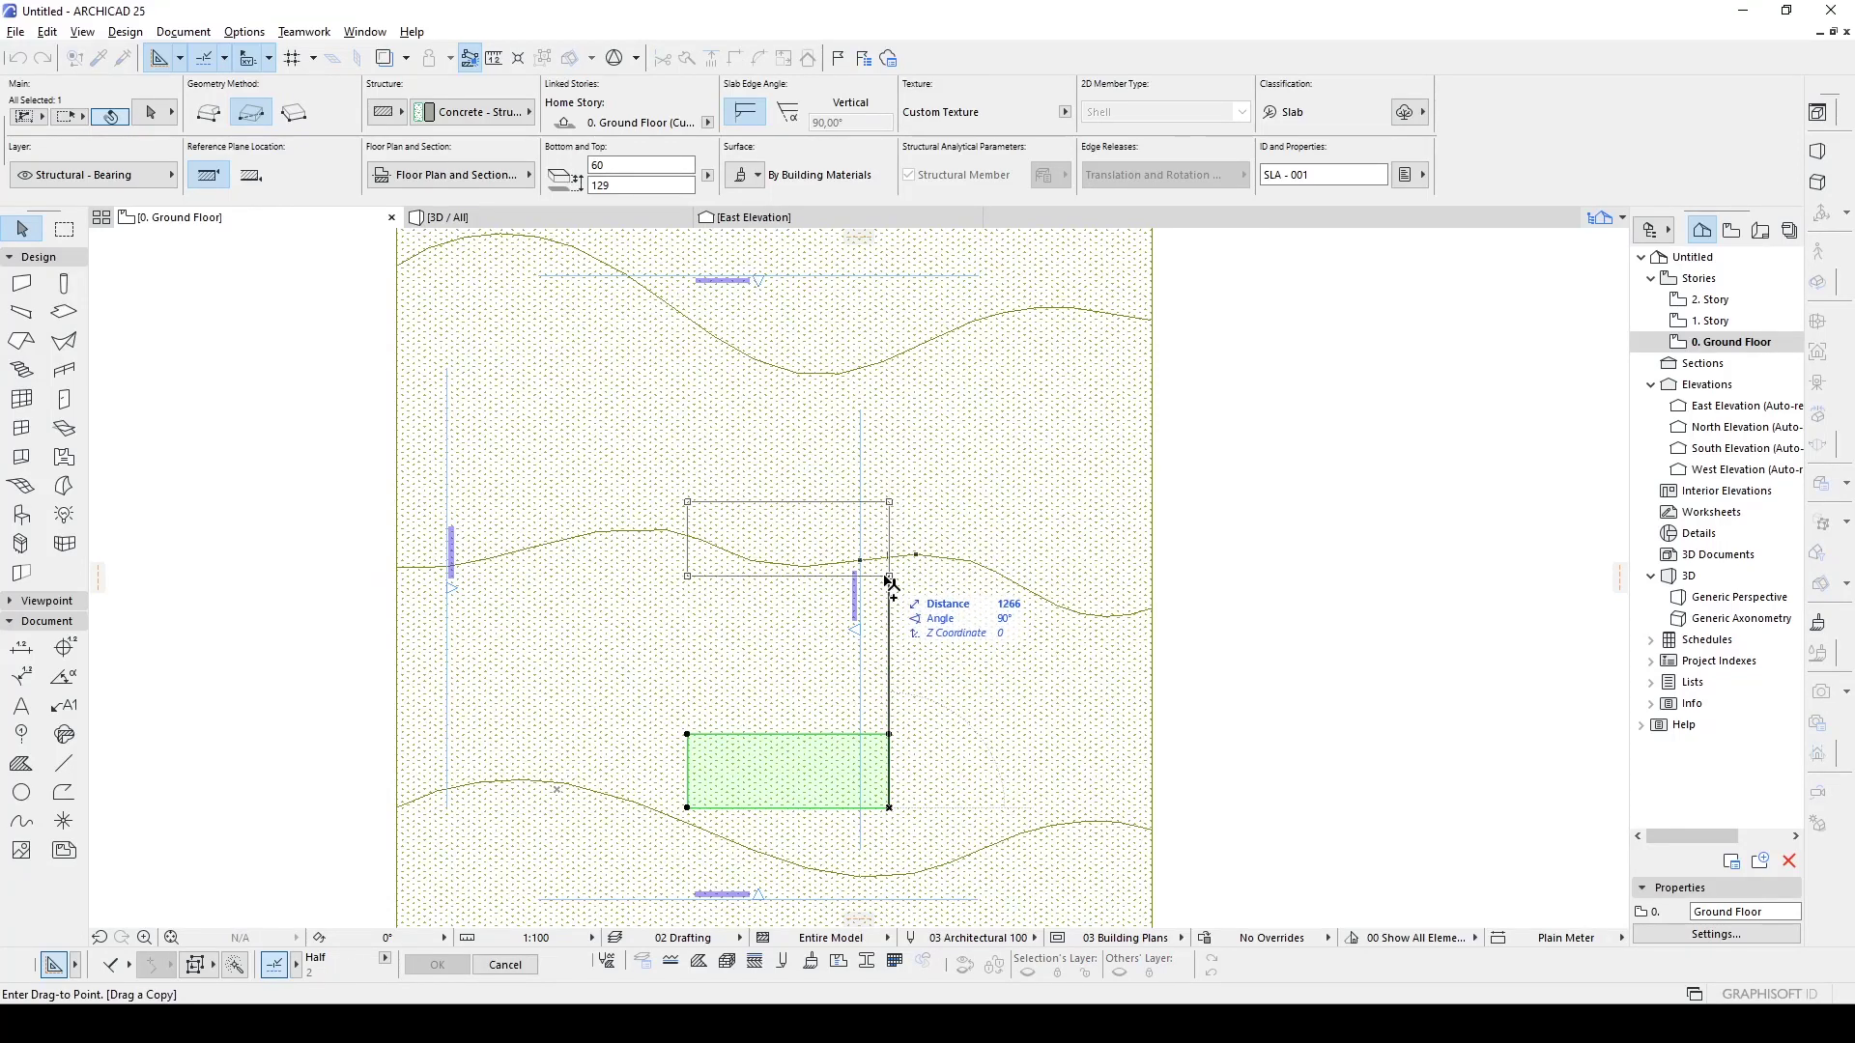
left_click(889, 577)
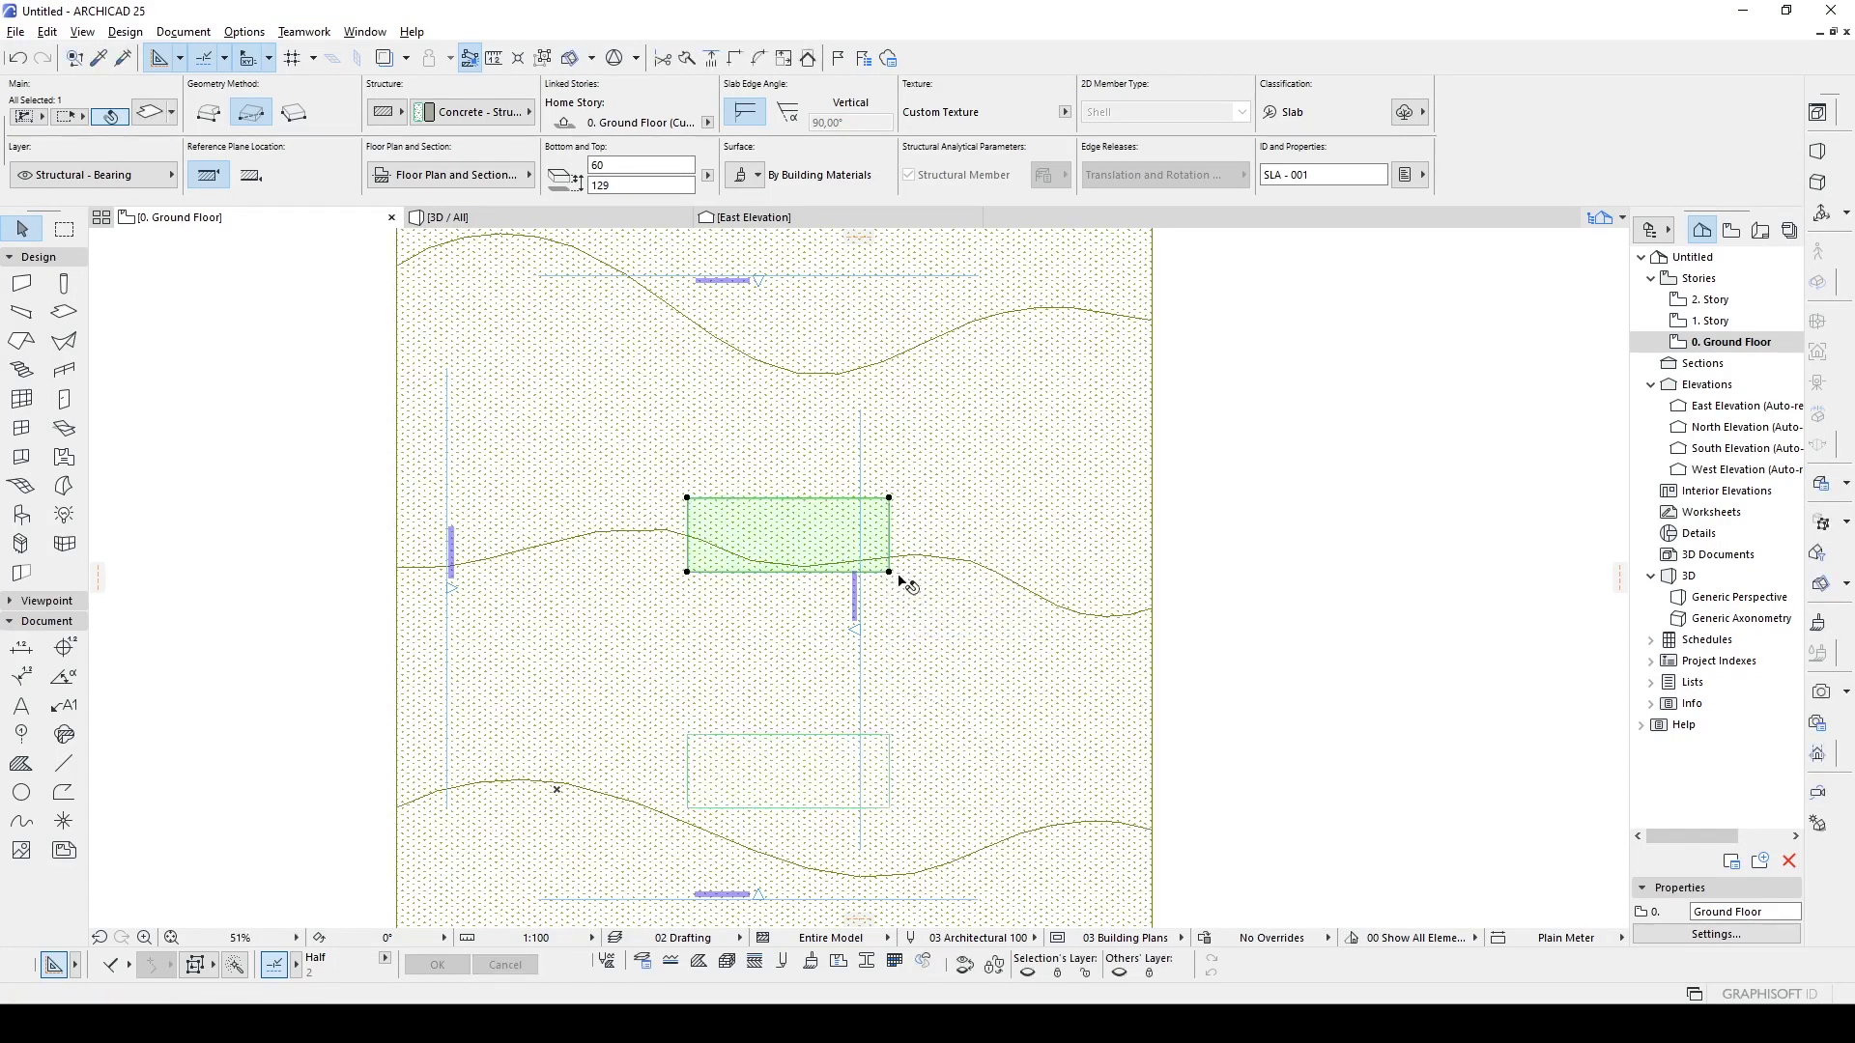
left_click(758, 217)
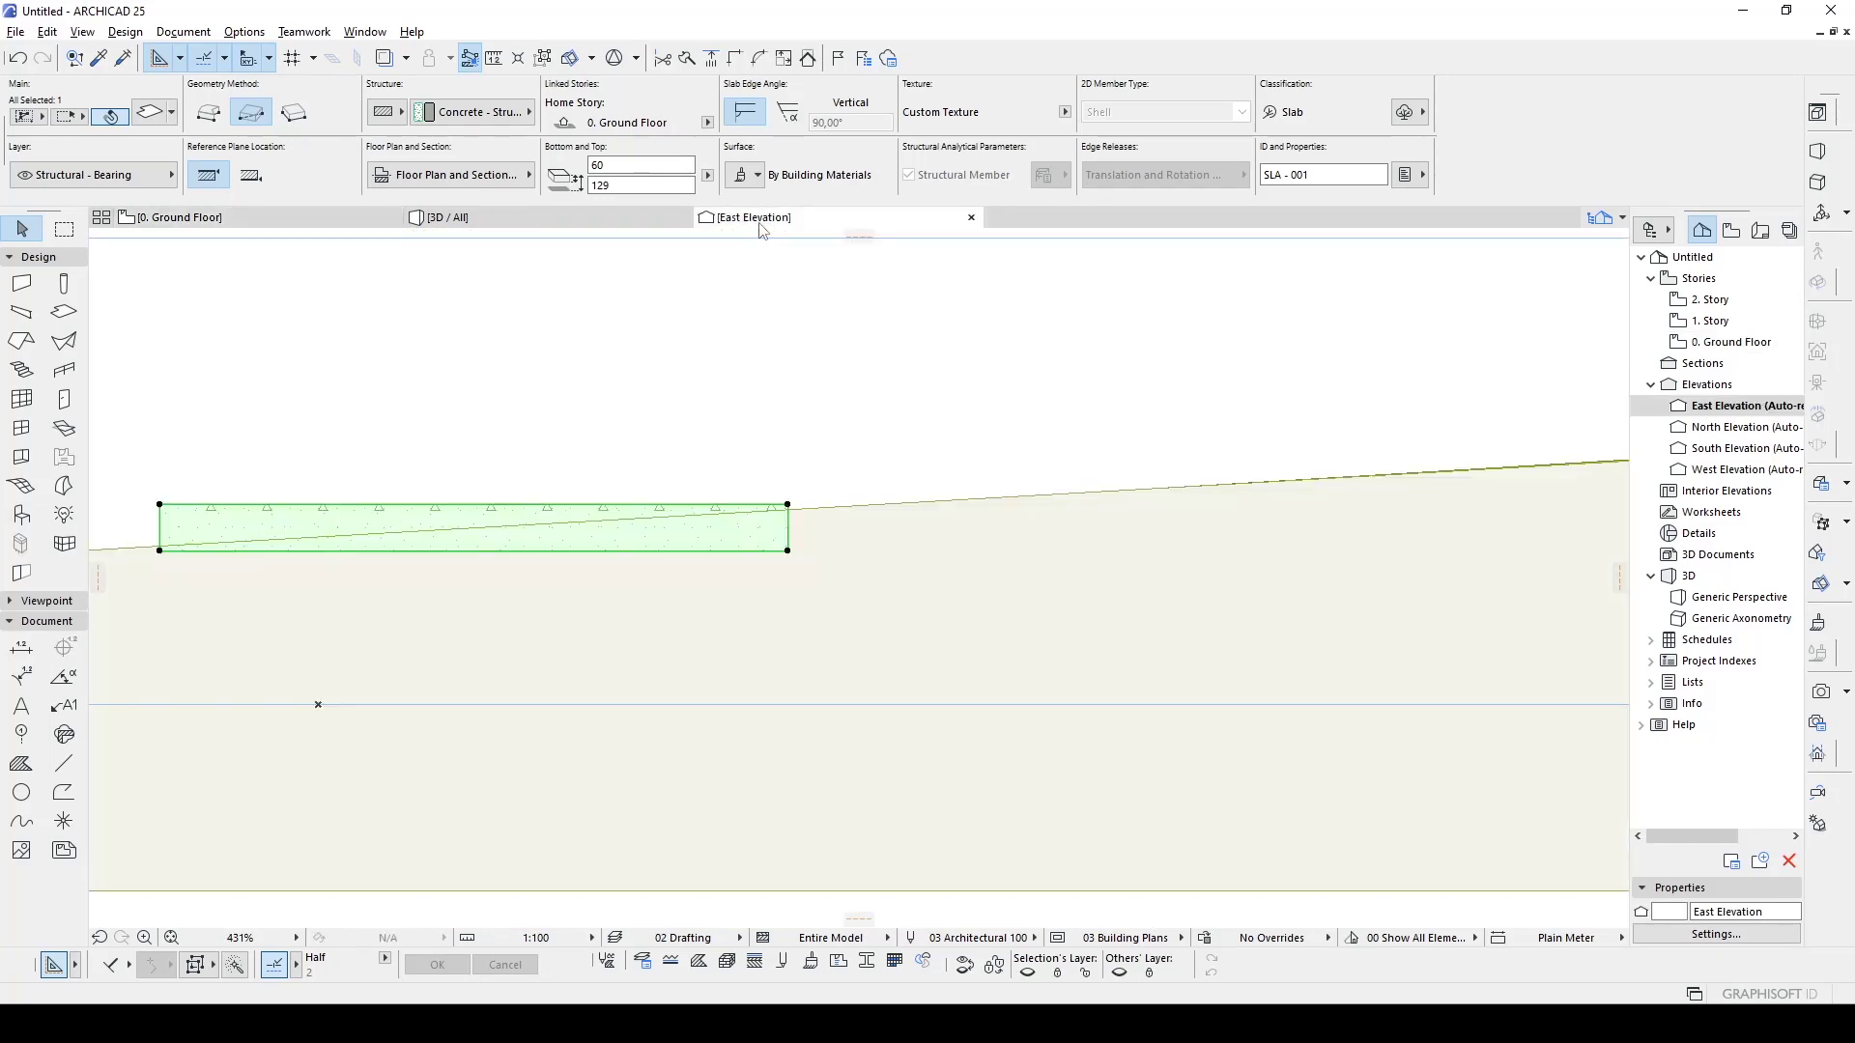
- Move the slab copy 100 higher in the East Elevation, to top 230
scroll(783, 425, "down", 5)
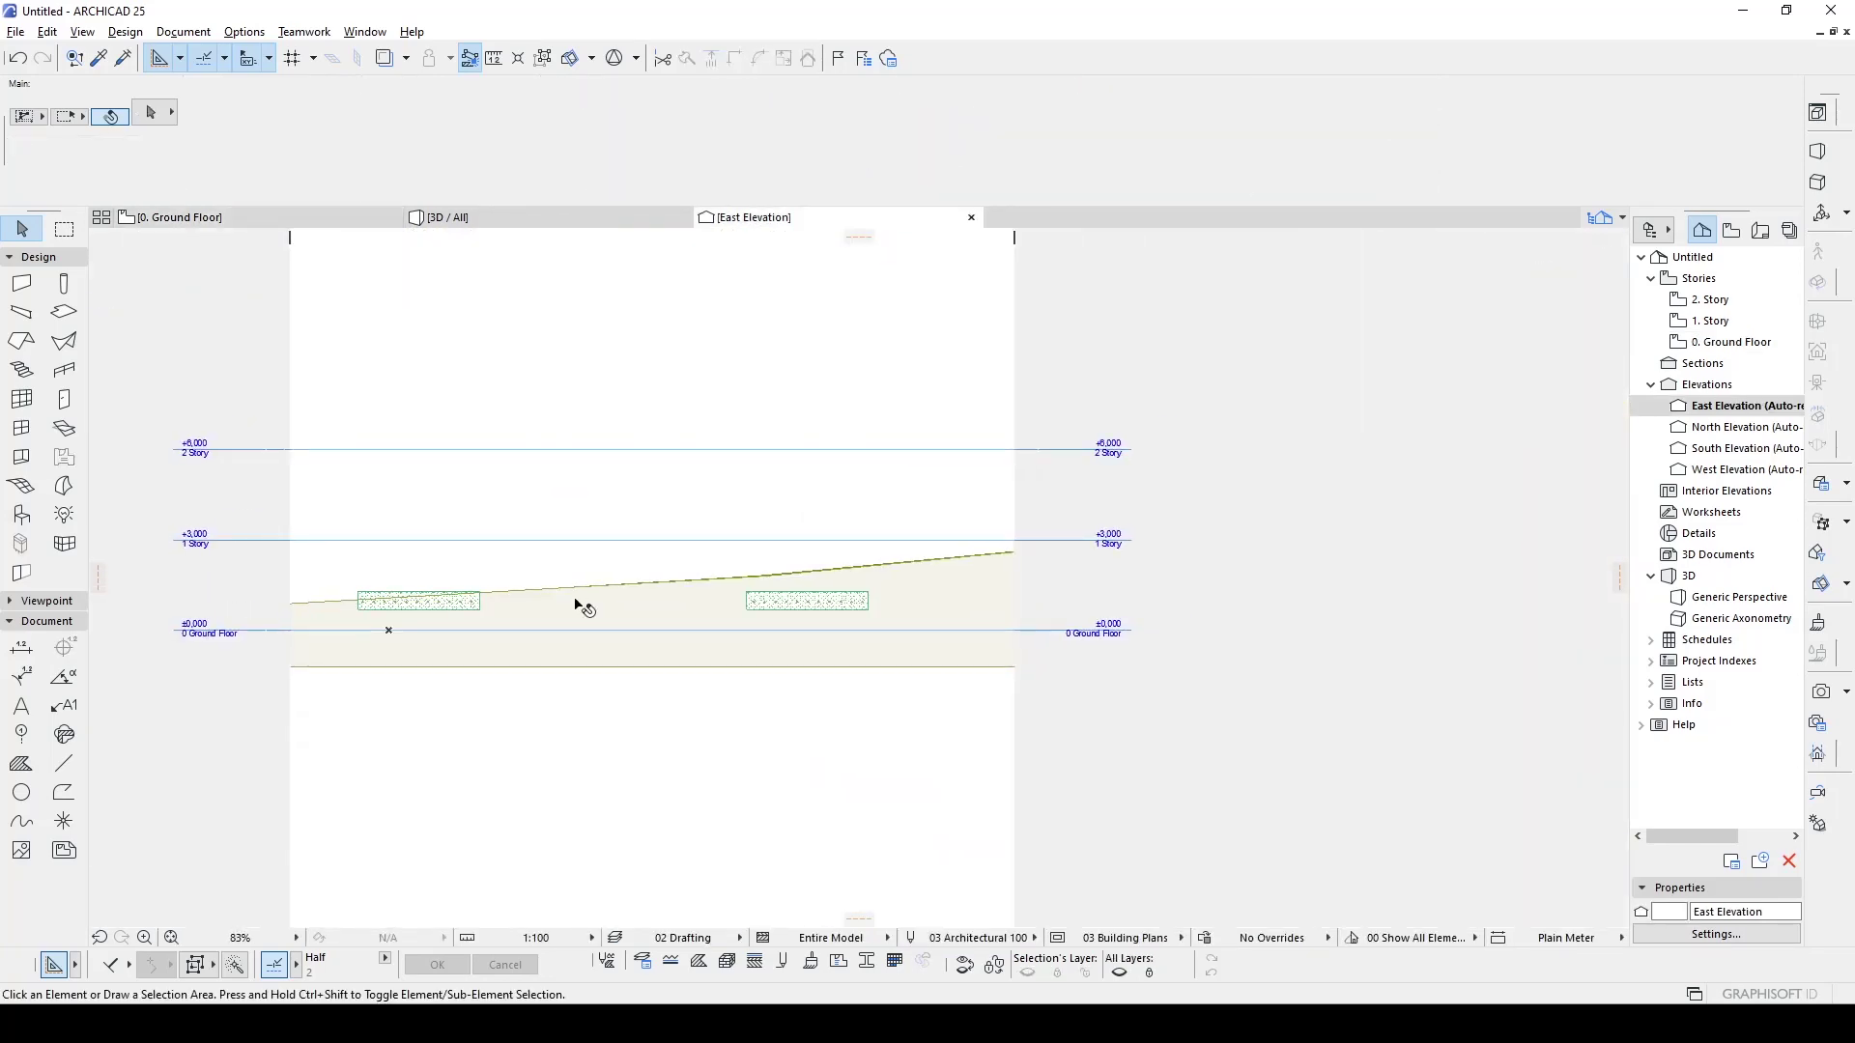
scroll(676, 609, "up", 5)
left_click(744, 557)
key("ctrl+d")
left_click(744, 546)
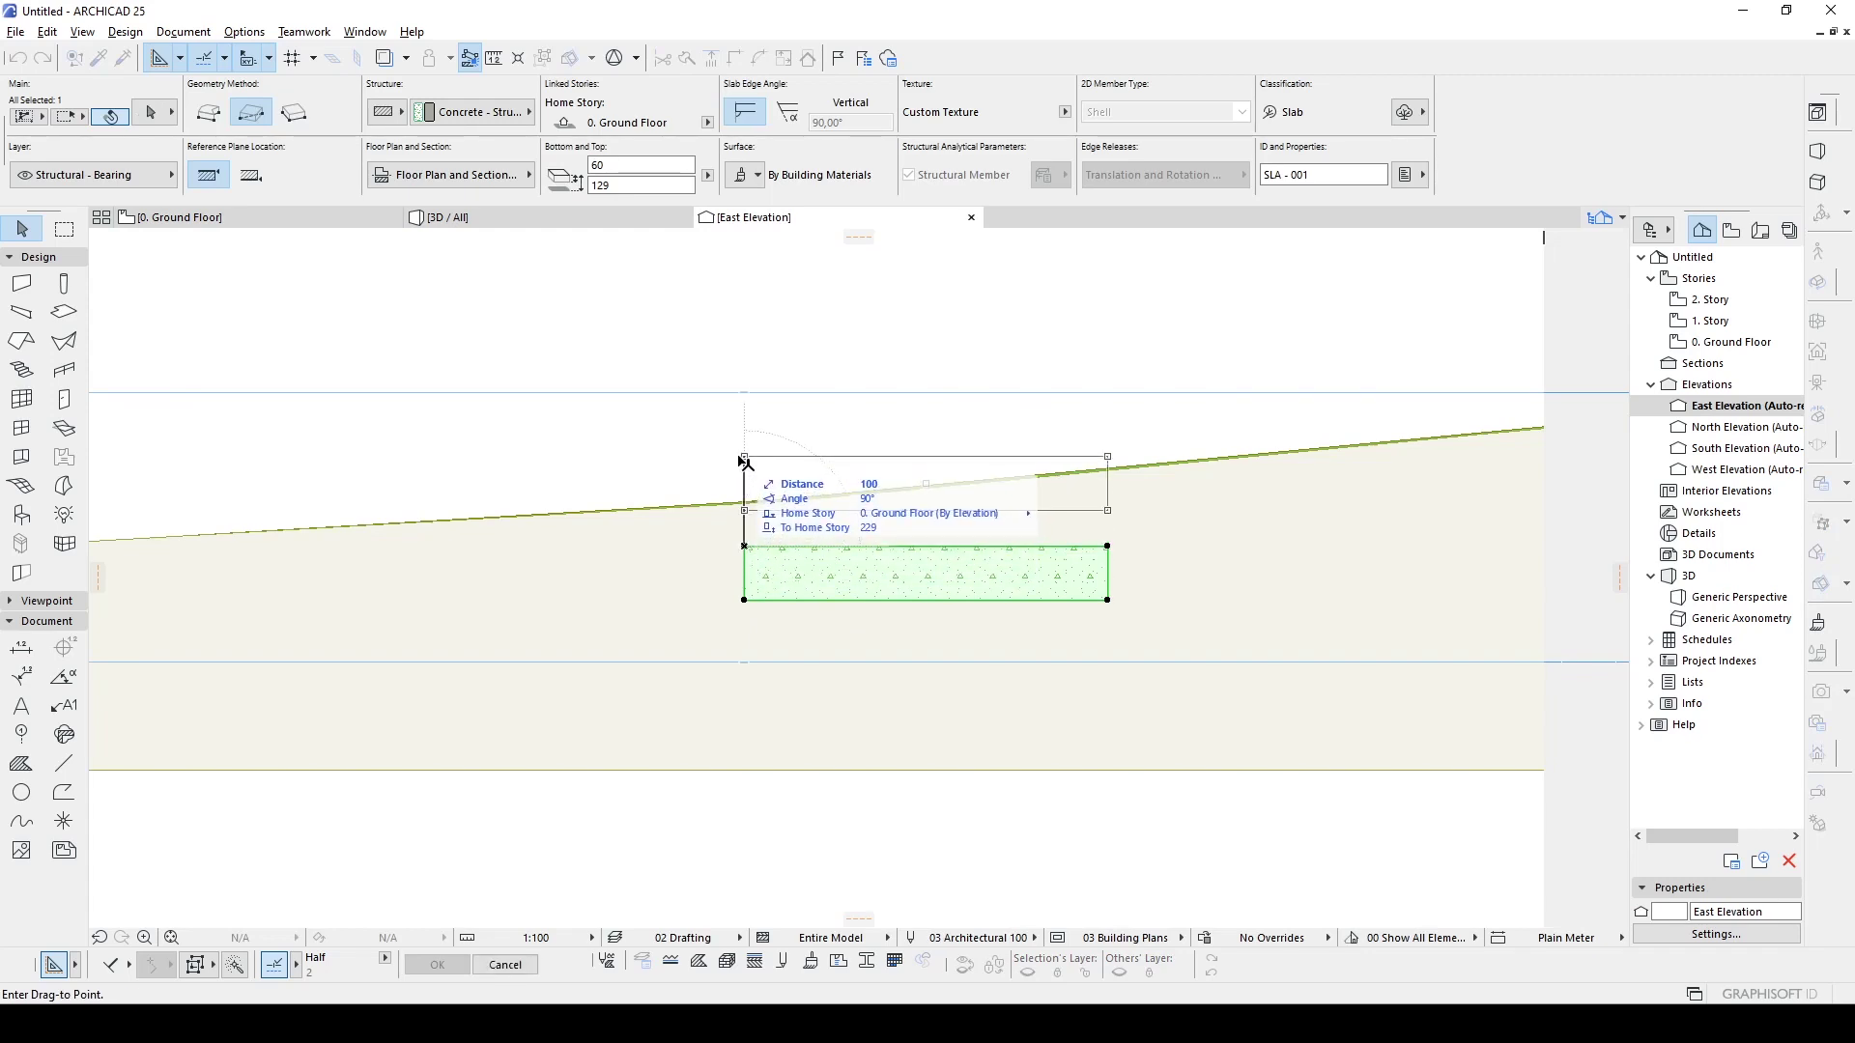
left_click(742, 457)
- Measure from the lower slab's corner toward the upper slab, 900 apart
scroll(742, 464, "down", 4)
scroll(742, 464, "down", 2)
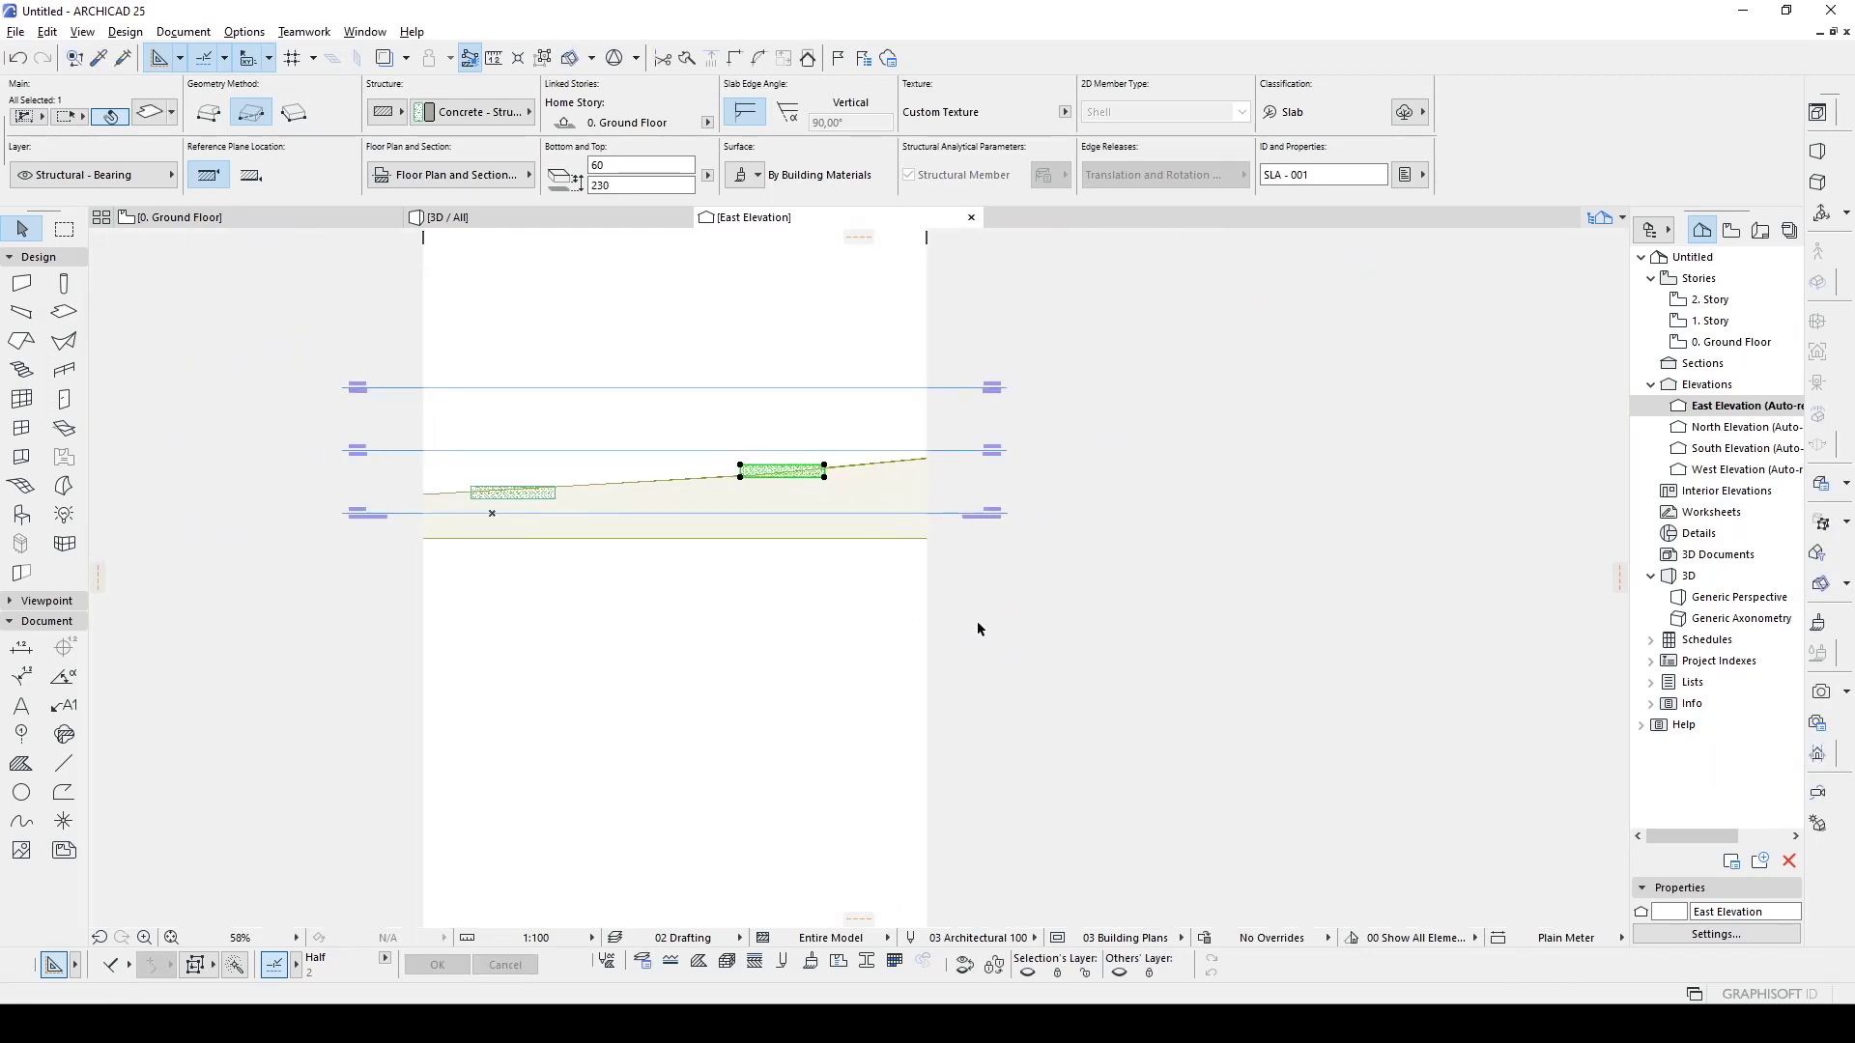
left_click(1017, 634)
scroll(592, 497, "up", 4)
scroll(613, 592, "up", 2)
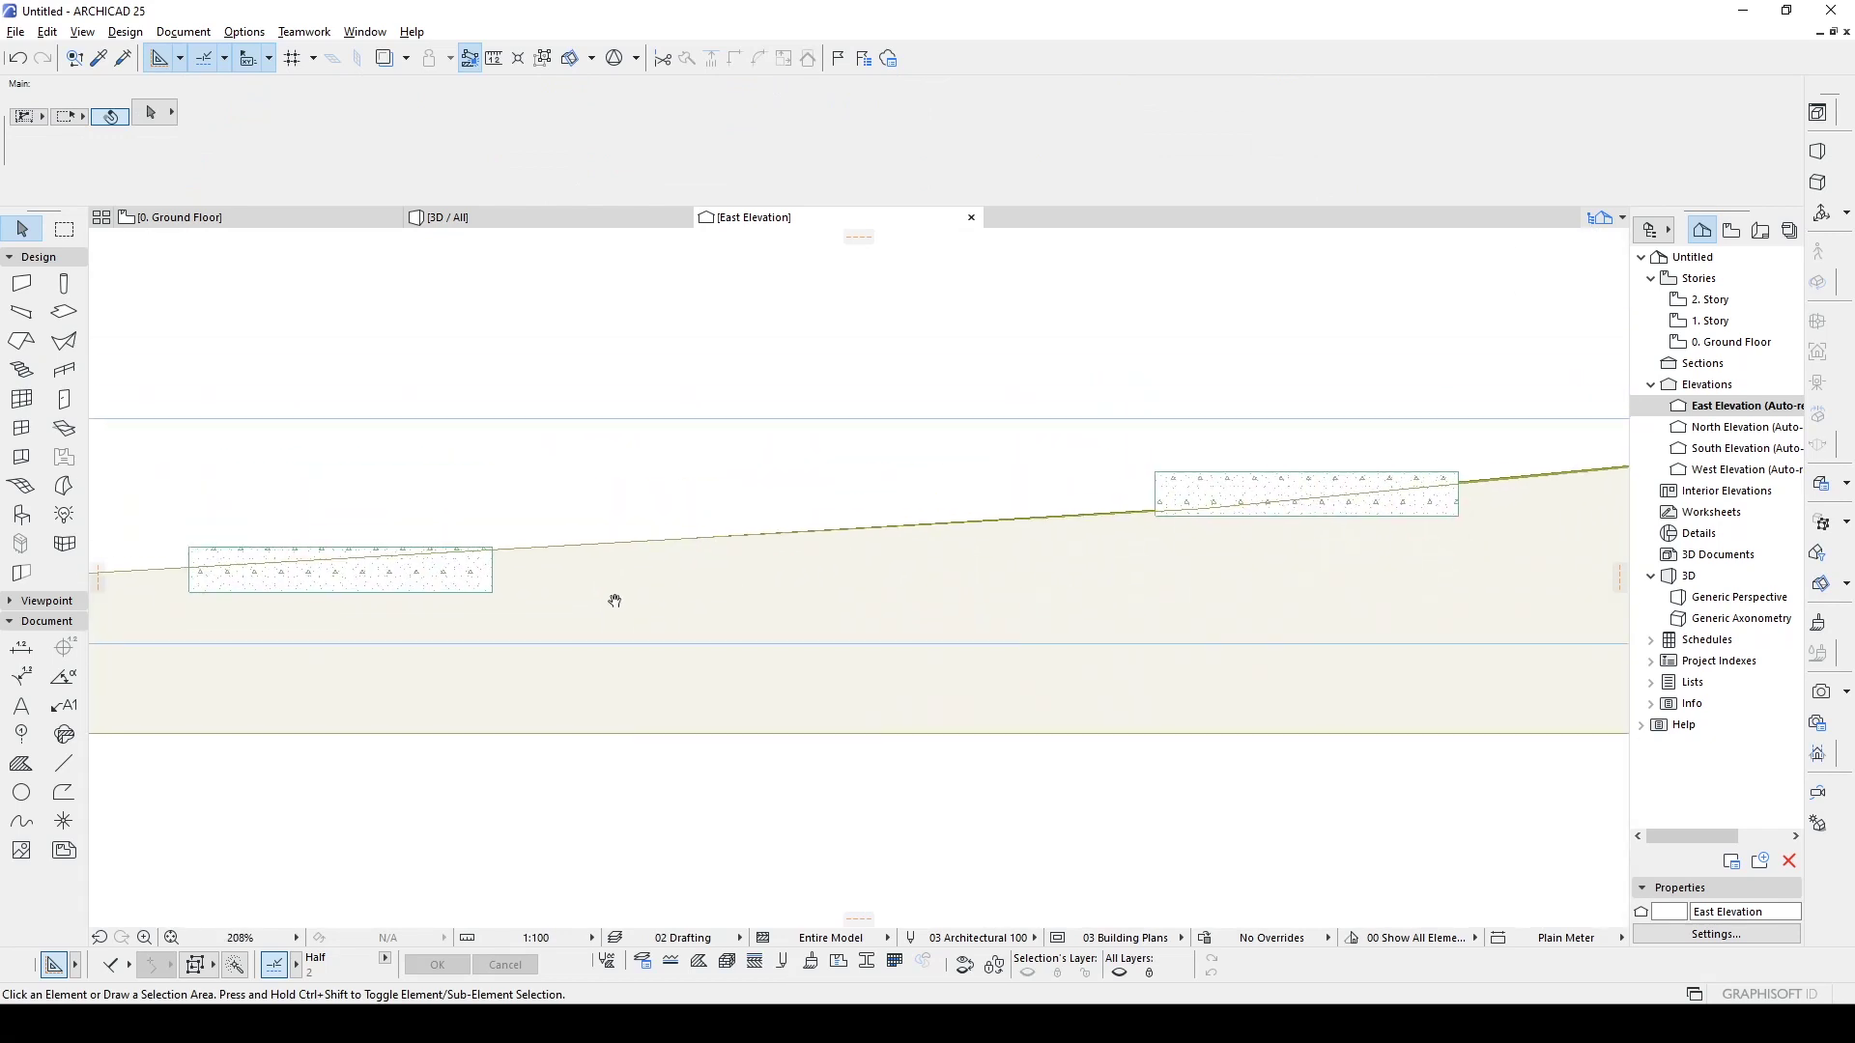
key("m")
left_click(493, 550)
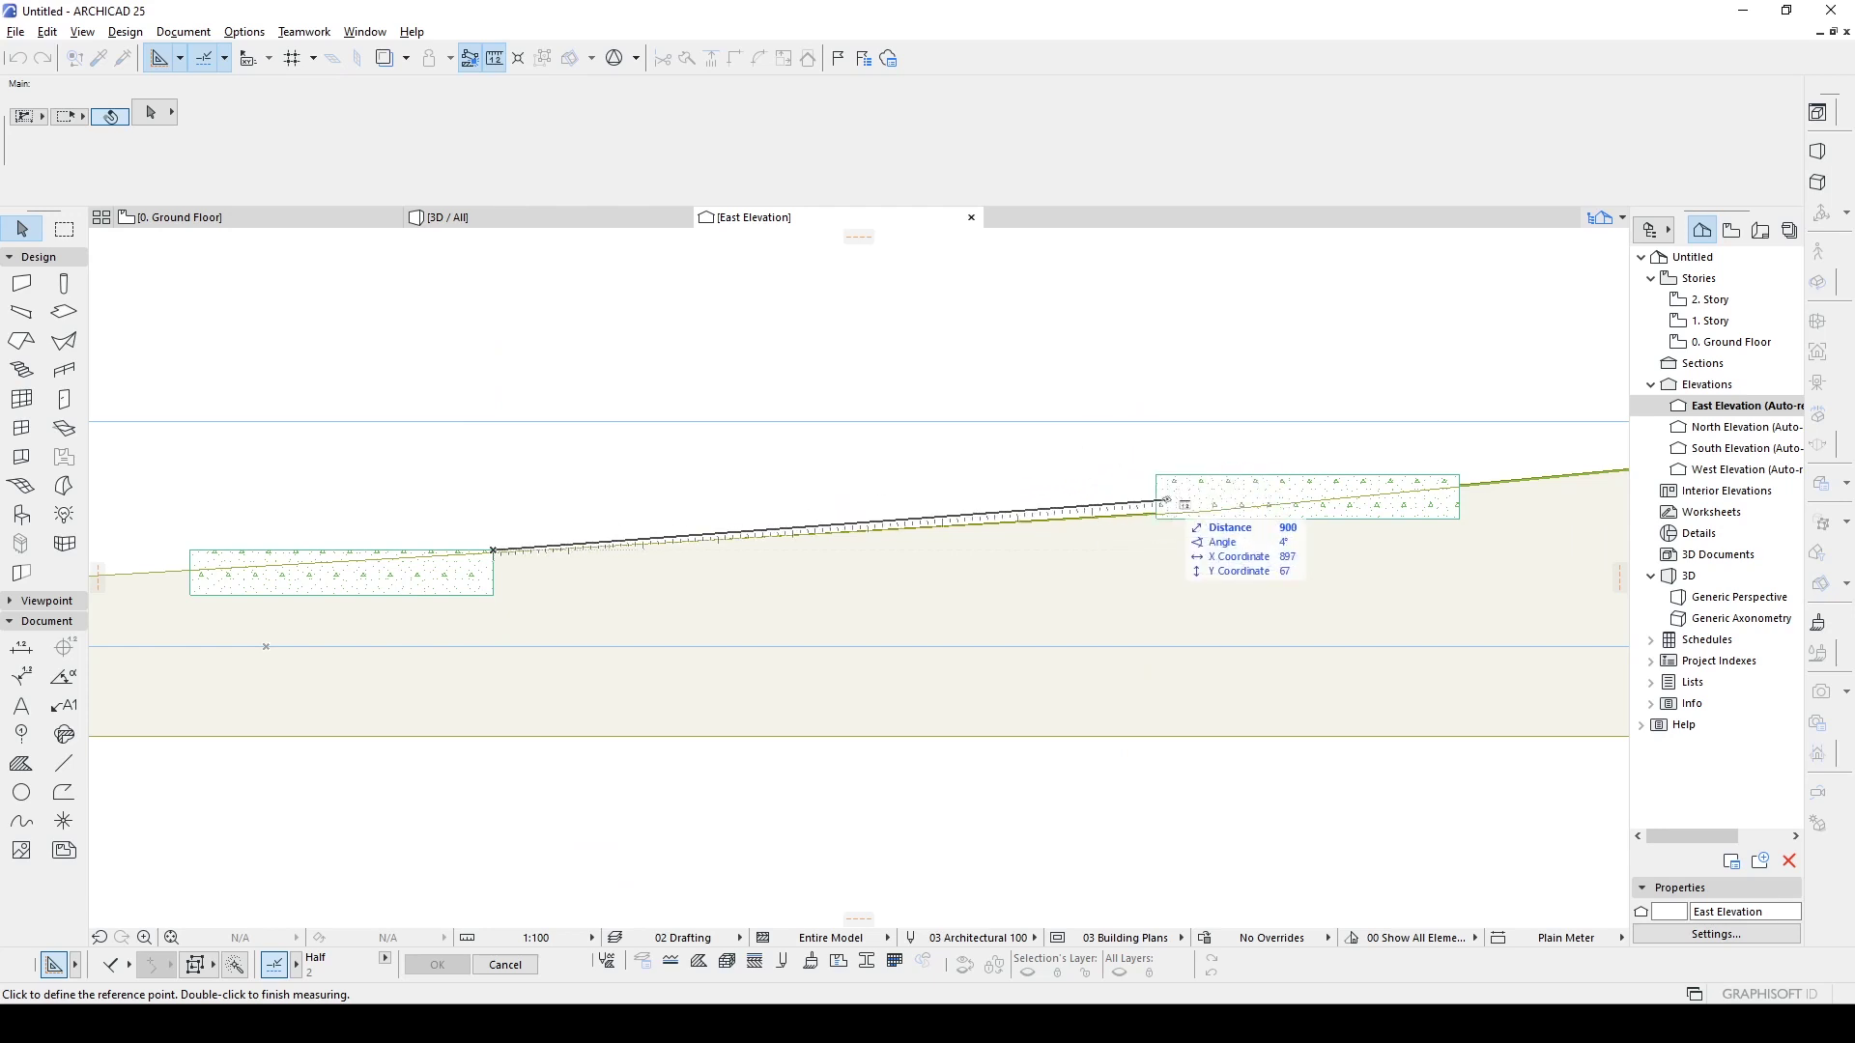
- Finish the measurement and drop the upper slab to a top of 129
double_click(1152, 486)
left_click(1157, 480)
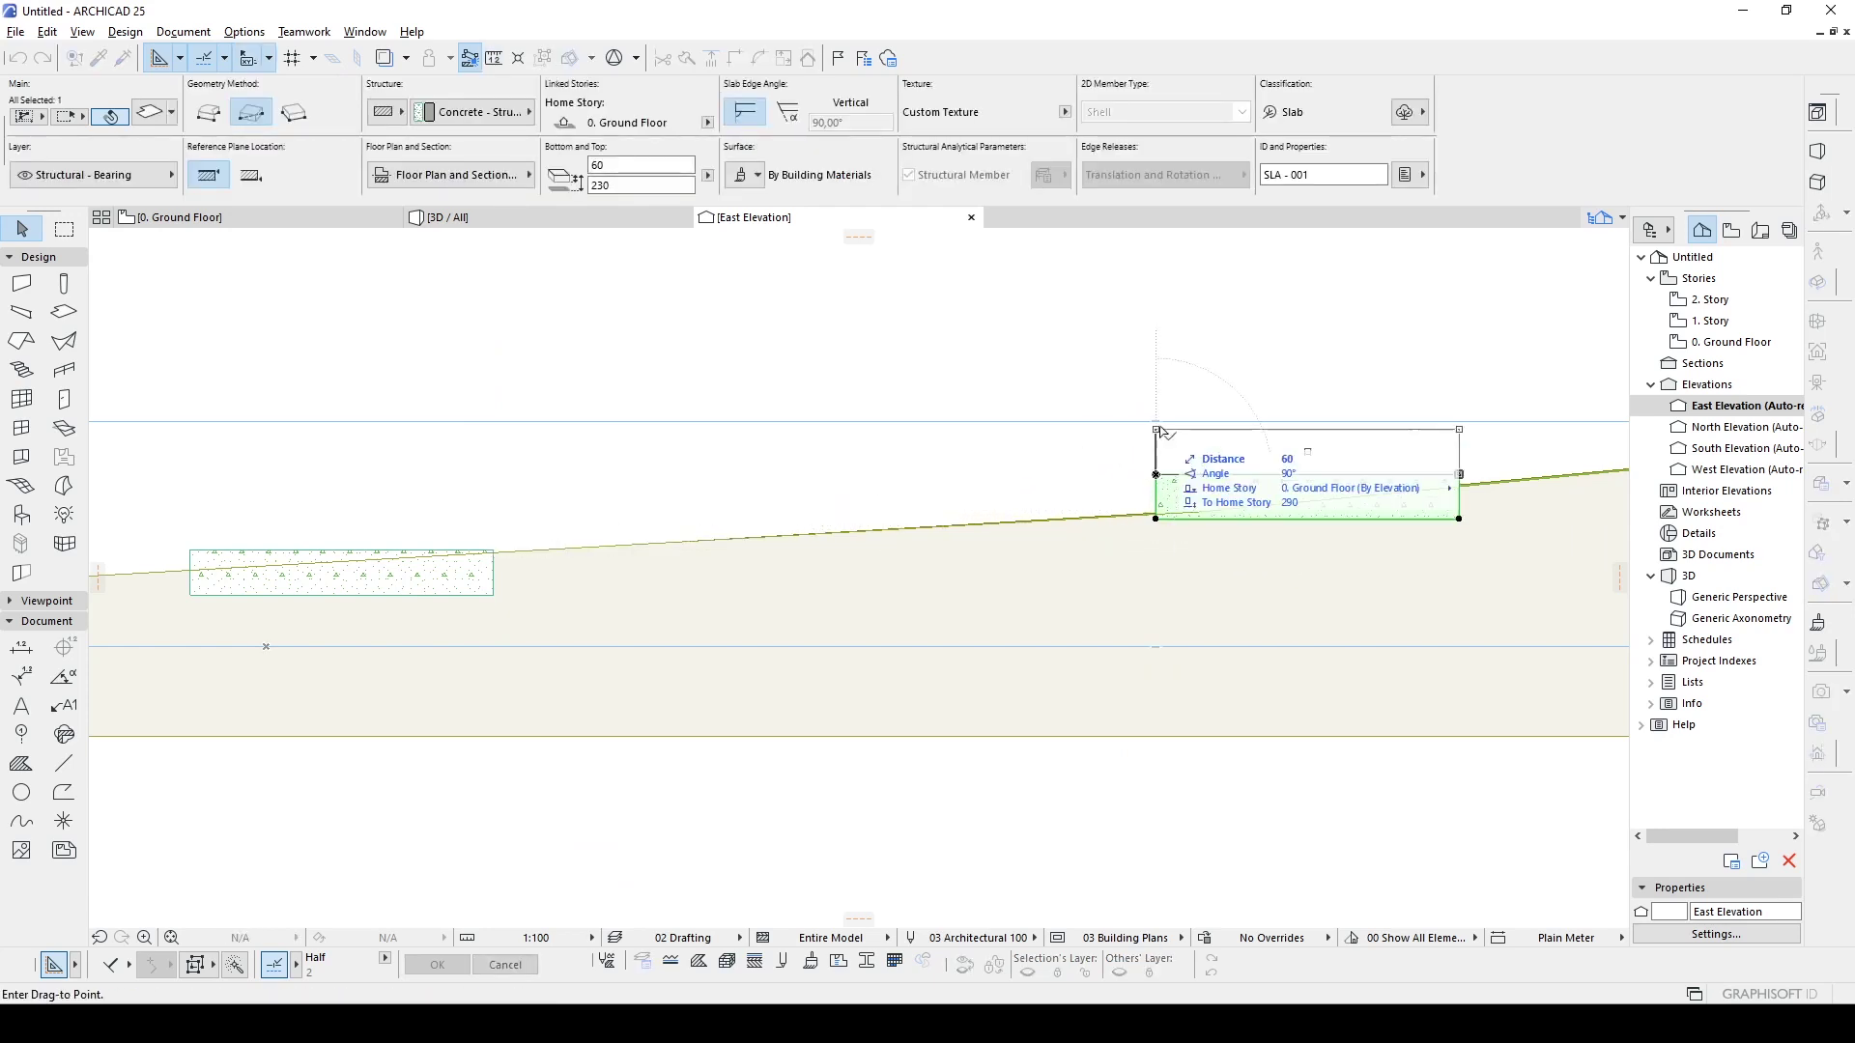
middle_click_drag(1164, 454, 1130, 545)
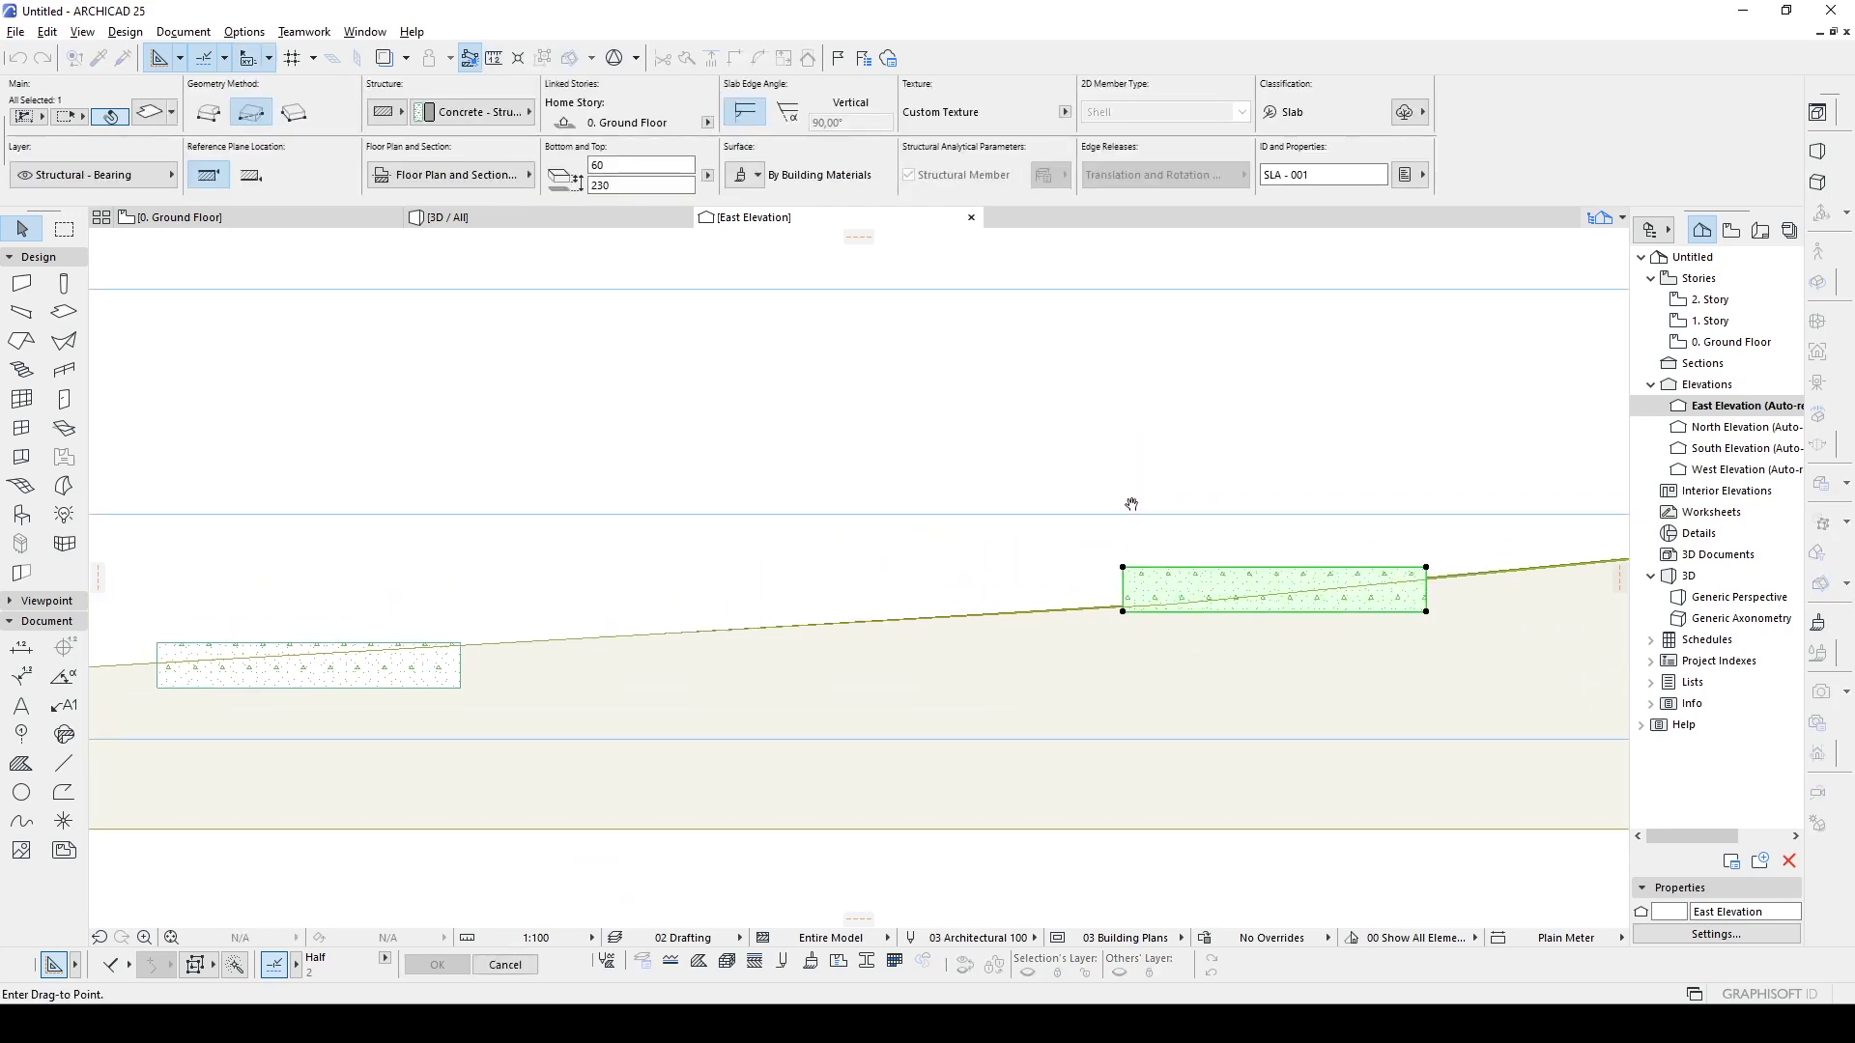
left_click(460, 643)
scroll(521, 634, "down", 1)
scroll(579, 650, "down", 3)
scroll(706, 646, "up", 3)
- Raise the upper slab 200 onto the 1. Story level and select the terrain mesh
left_click(905, 640)
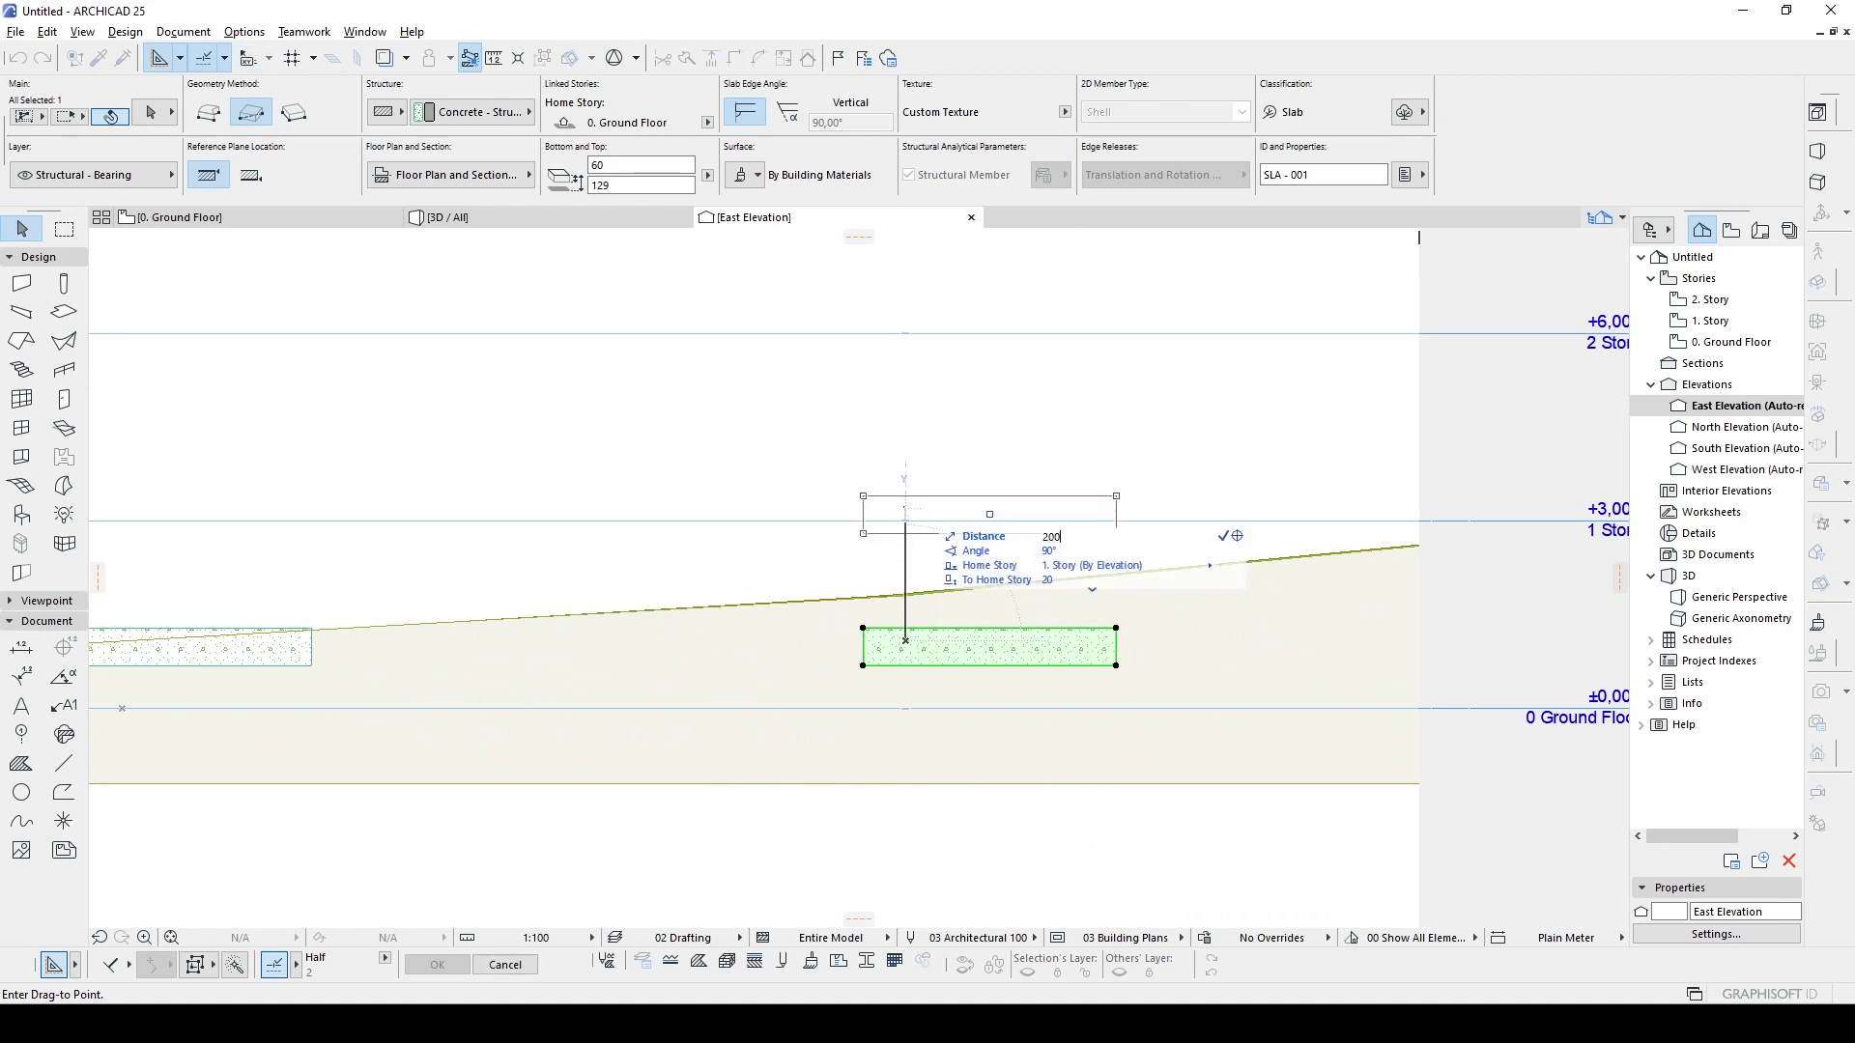
left_click(905, 520)
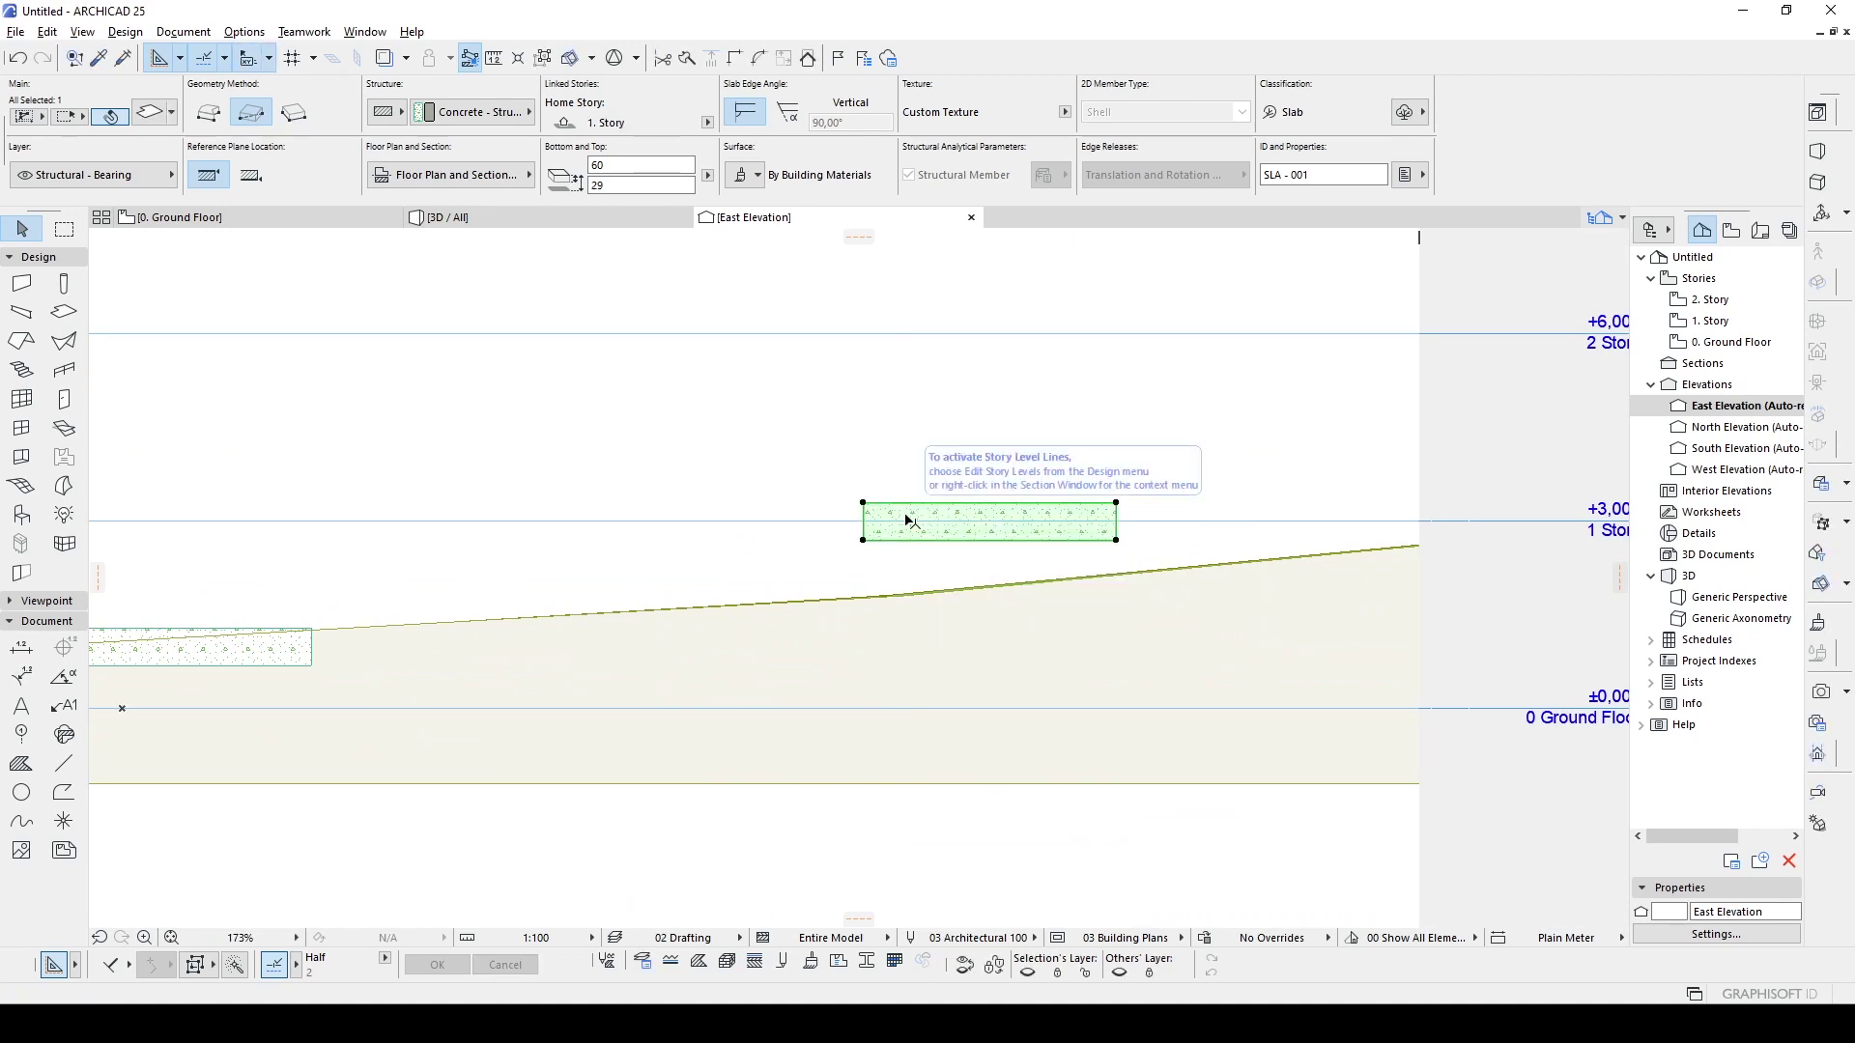
scroll(905, 519, "down", 3)
left_click(1155, 489)
scroll(864, 489, "up", 1)
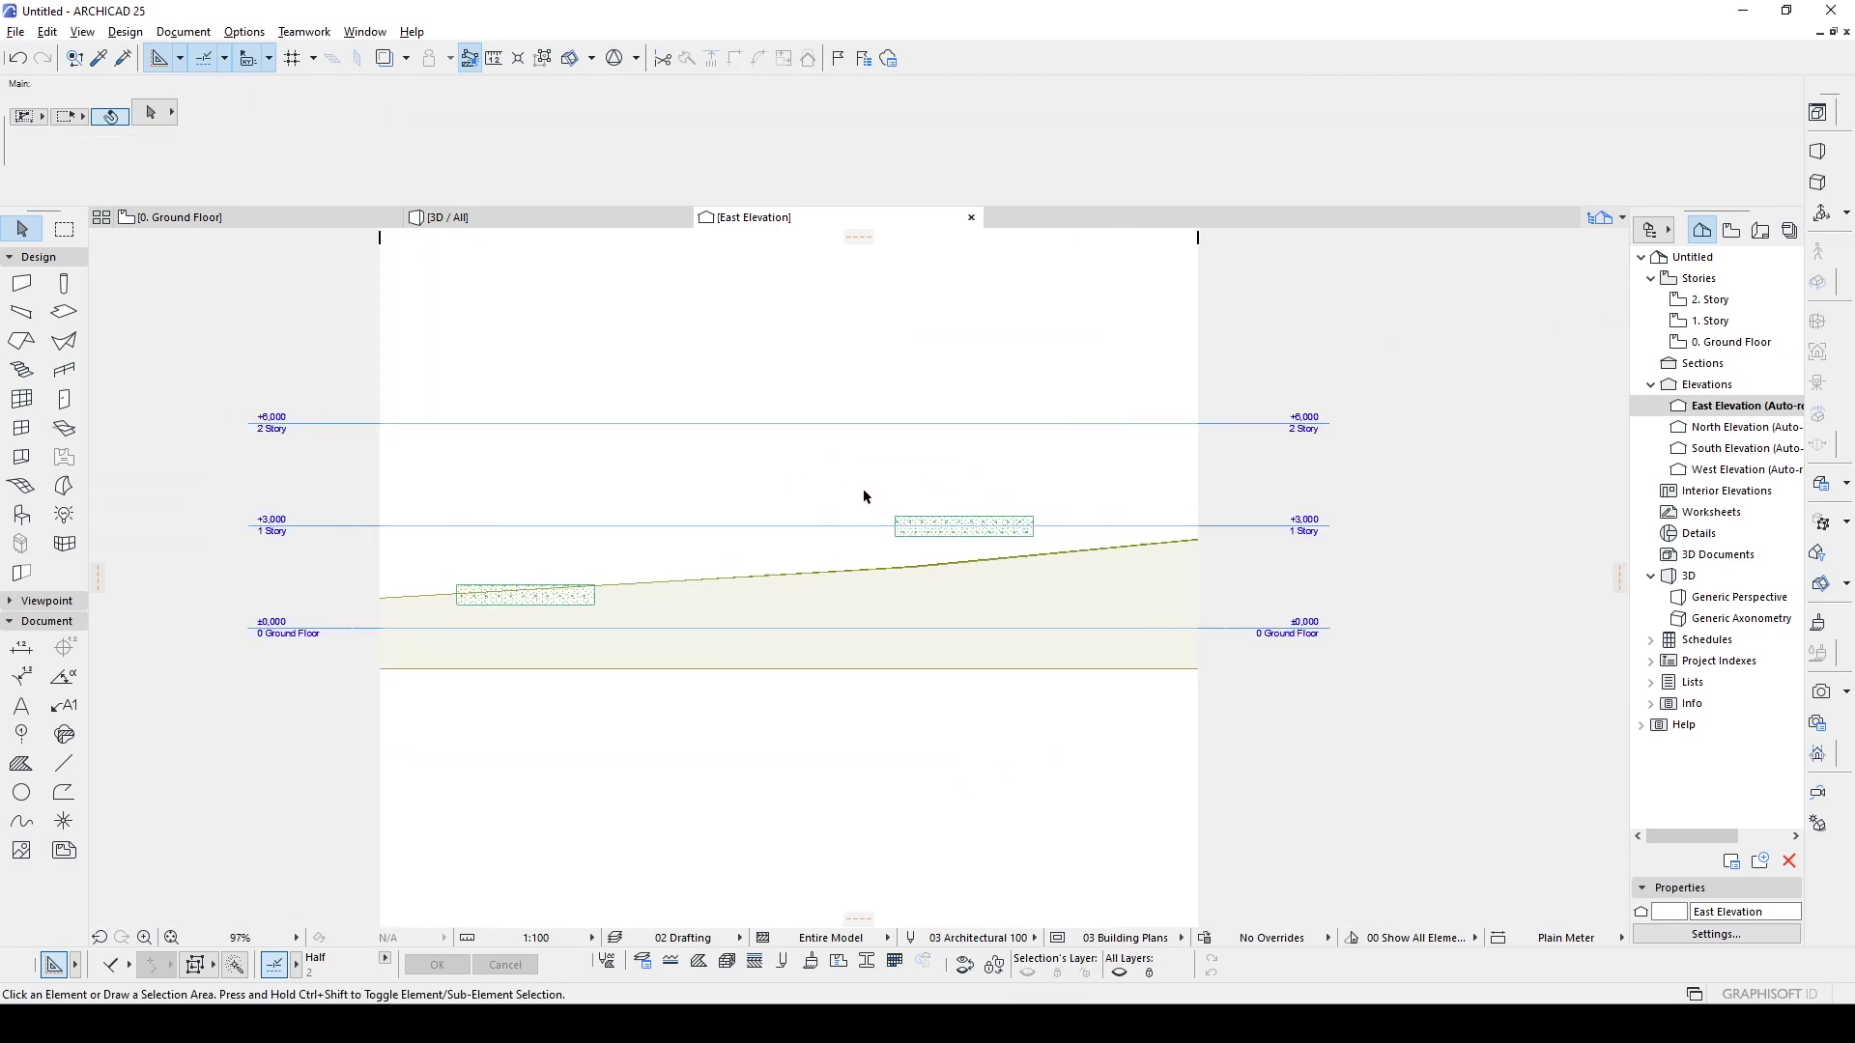
scroll(879, 531, "up", 1)
left_click(913, 593)
key("F3")
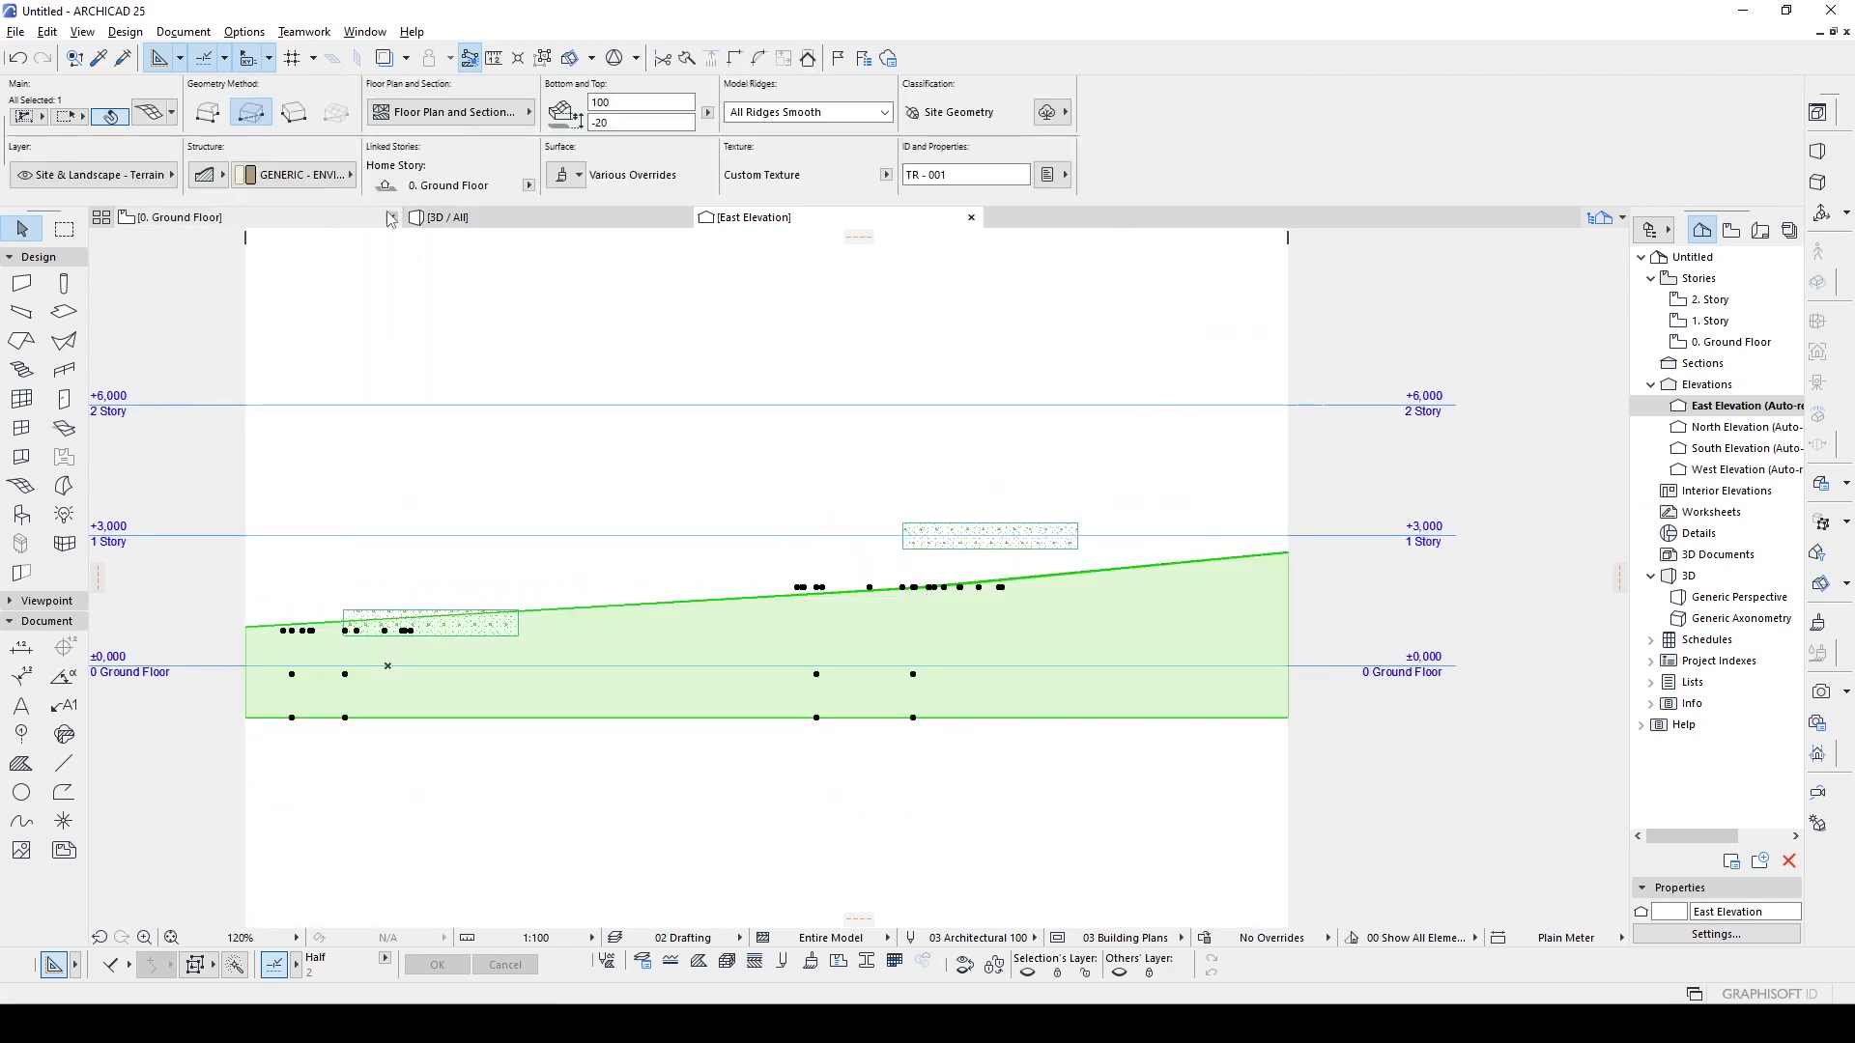
- Check both slabs in 3D, cancelling a mesh point elevation, and return to Ground Floor
key("Escape")
middle_click_drag(1397, 474, 1130, 457, "shift")
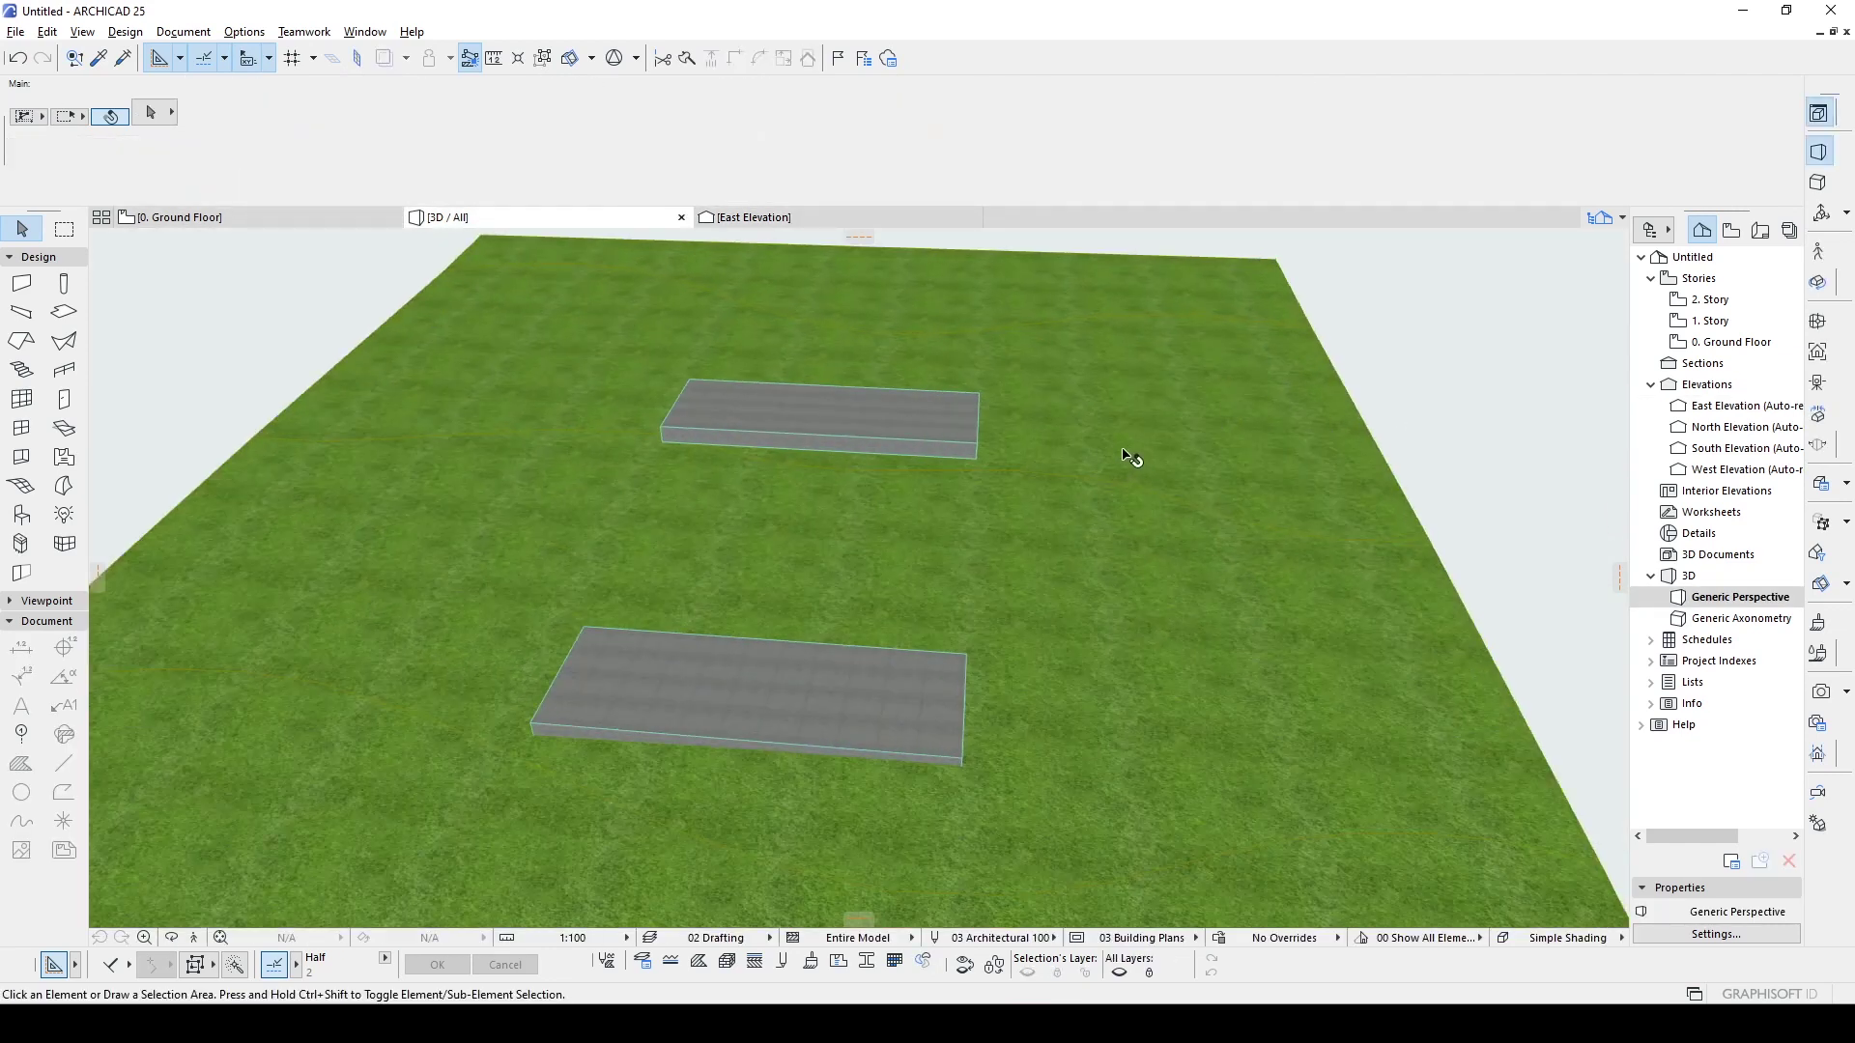
left_click(1008, 480)
left_click(1017, 471)
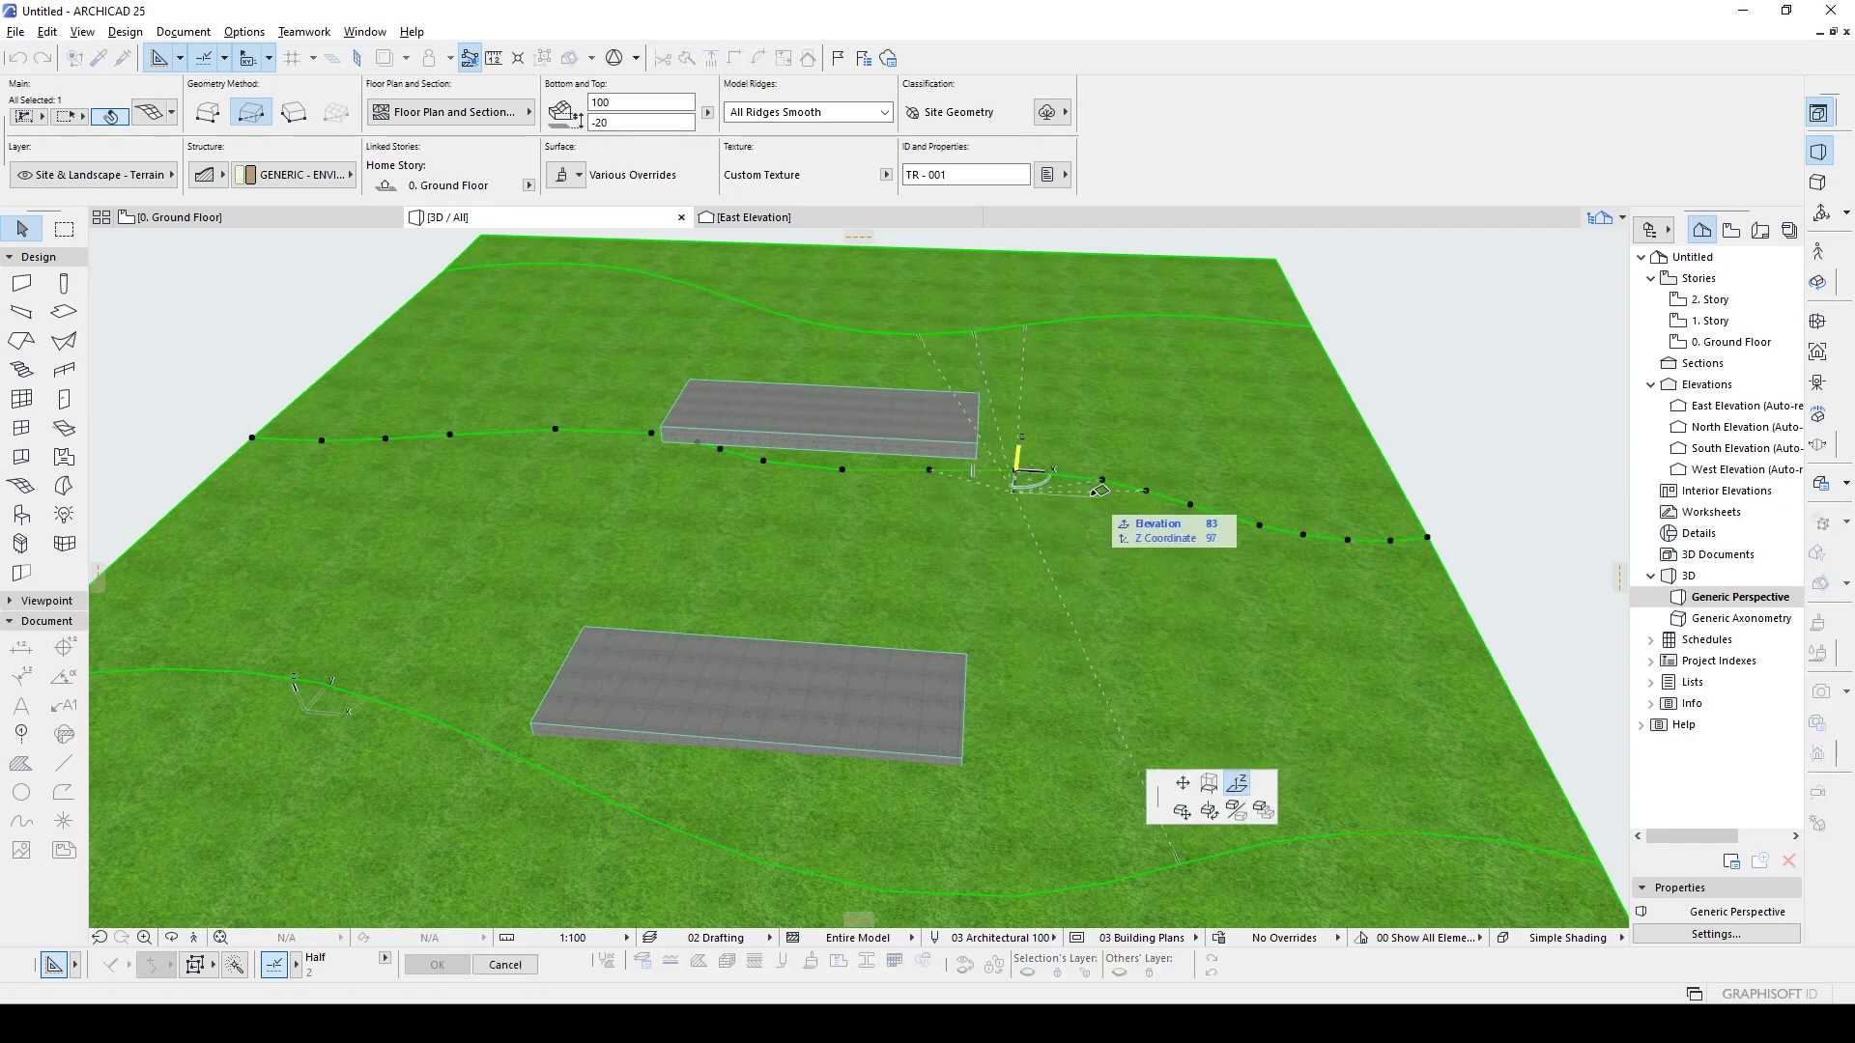
middle_click_drag(1081, 521, 903, 542, "shift")
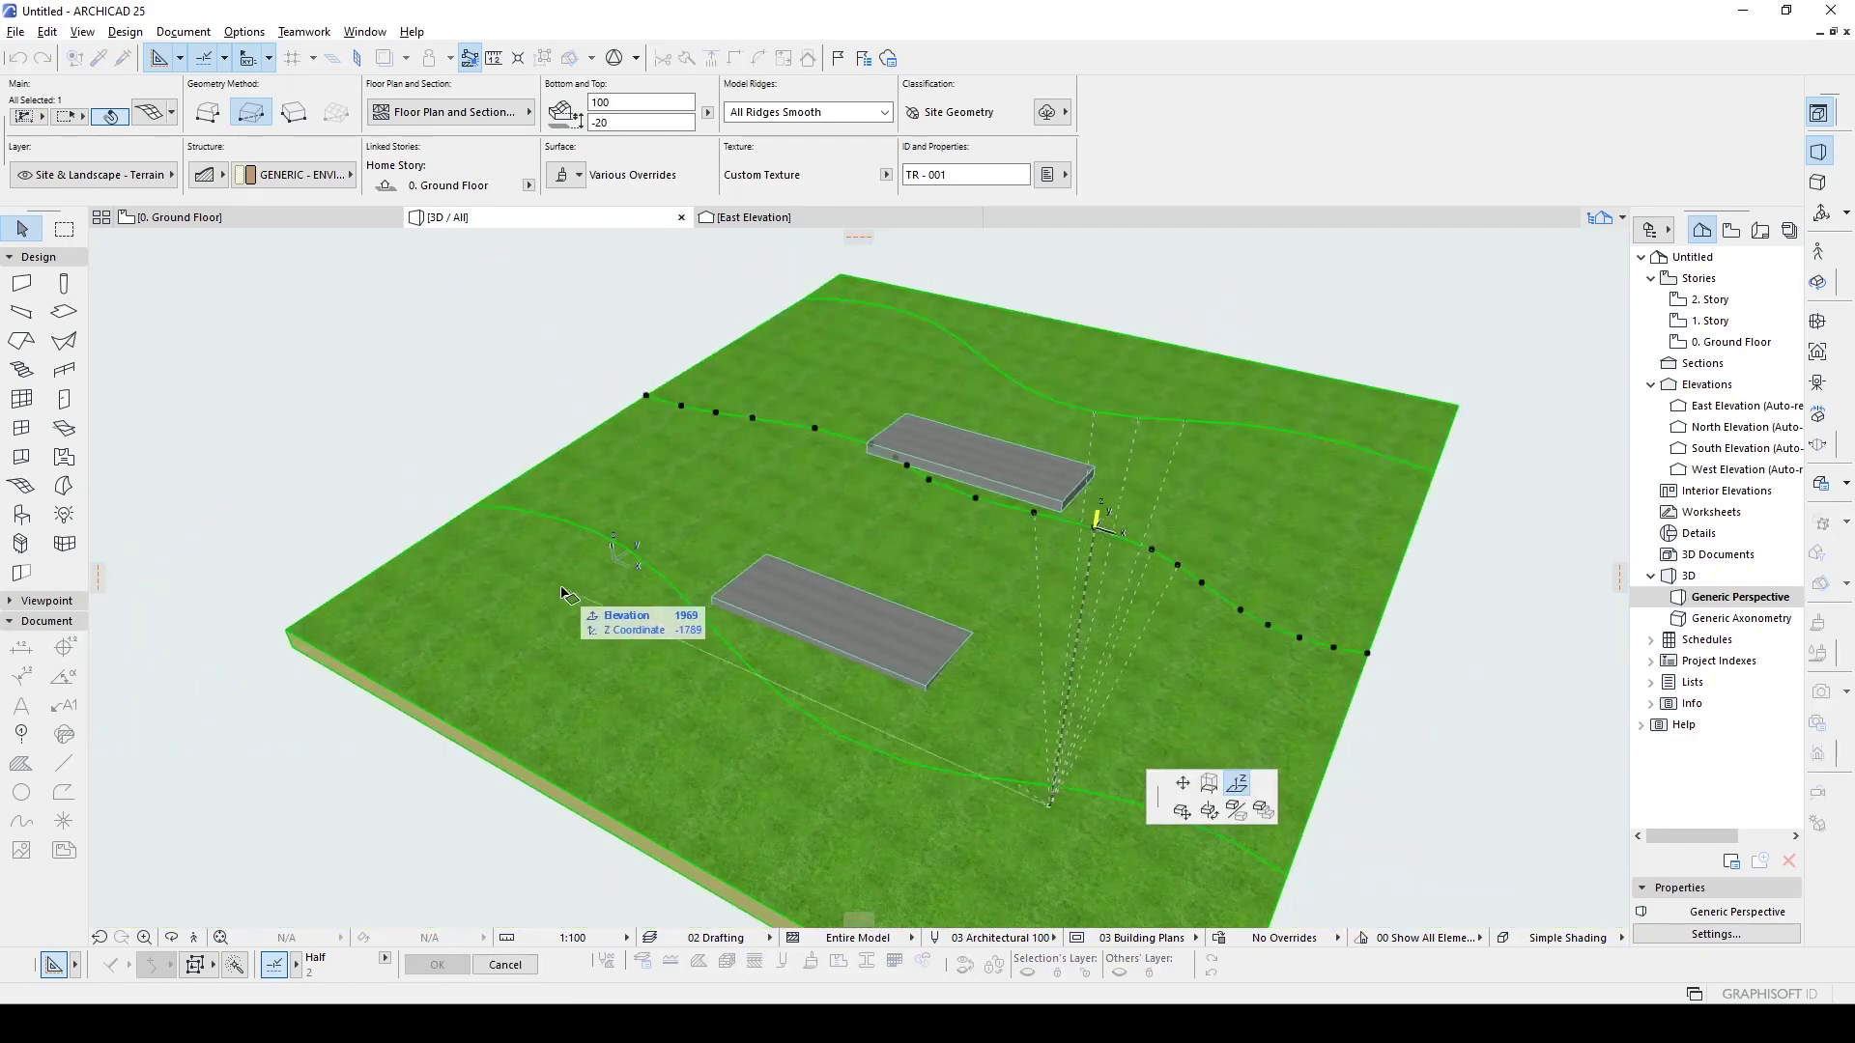
key("Escape")
left_click(252, 217)
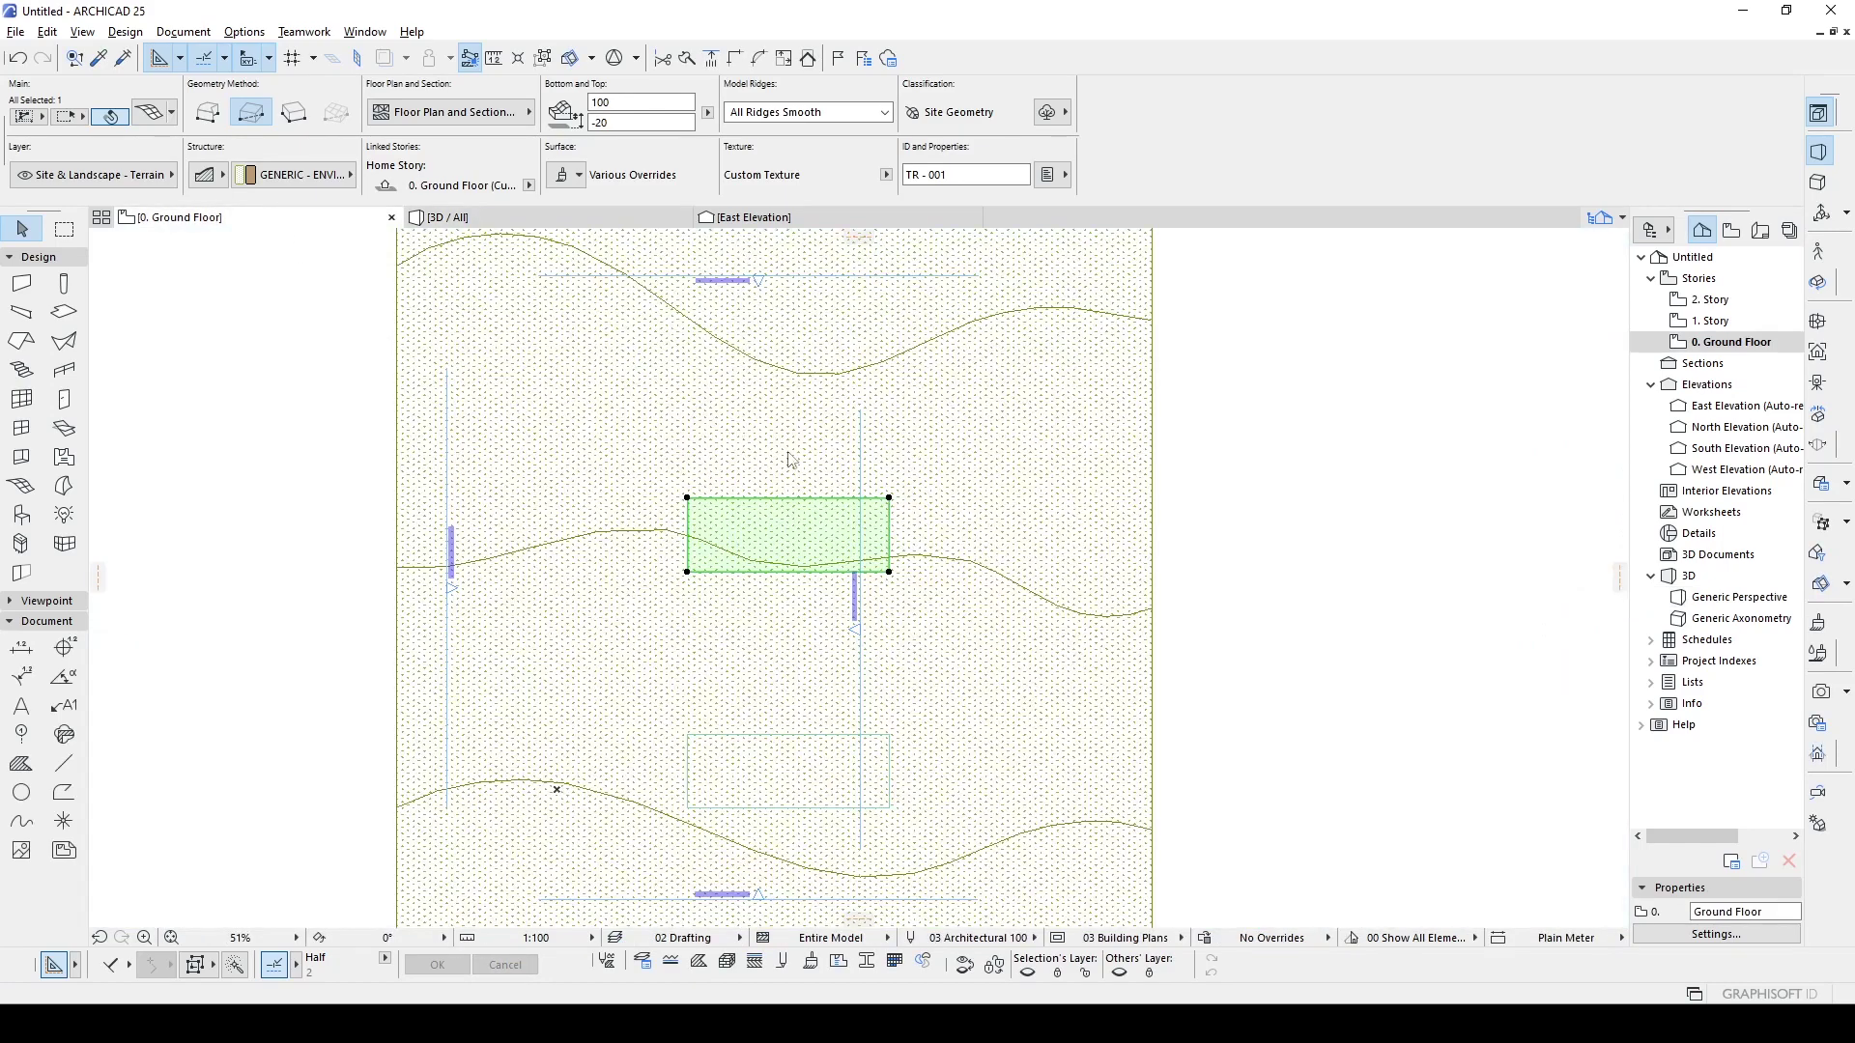
- Elevate the upper contour's mesh points to height 300 and check the terrain in 3D
left_click(920, 553)
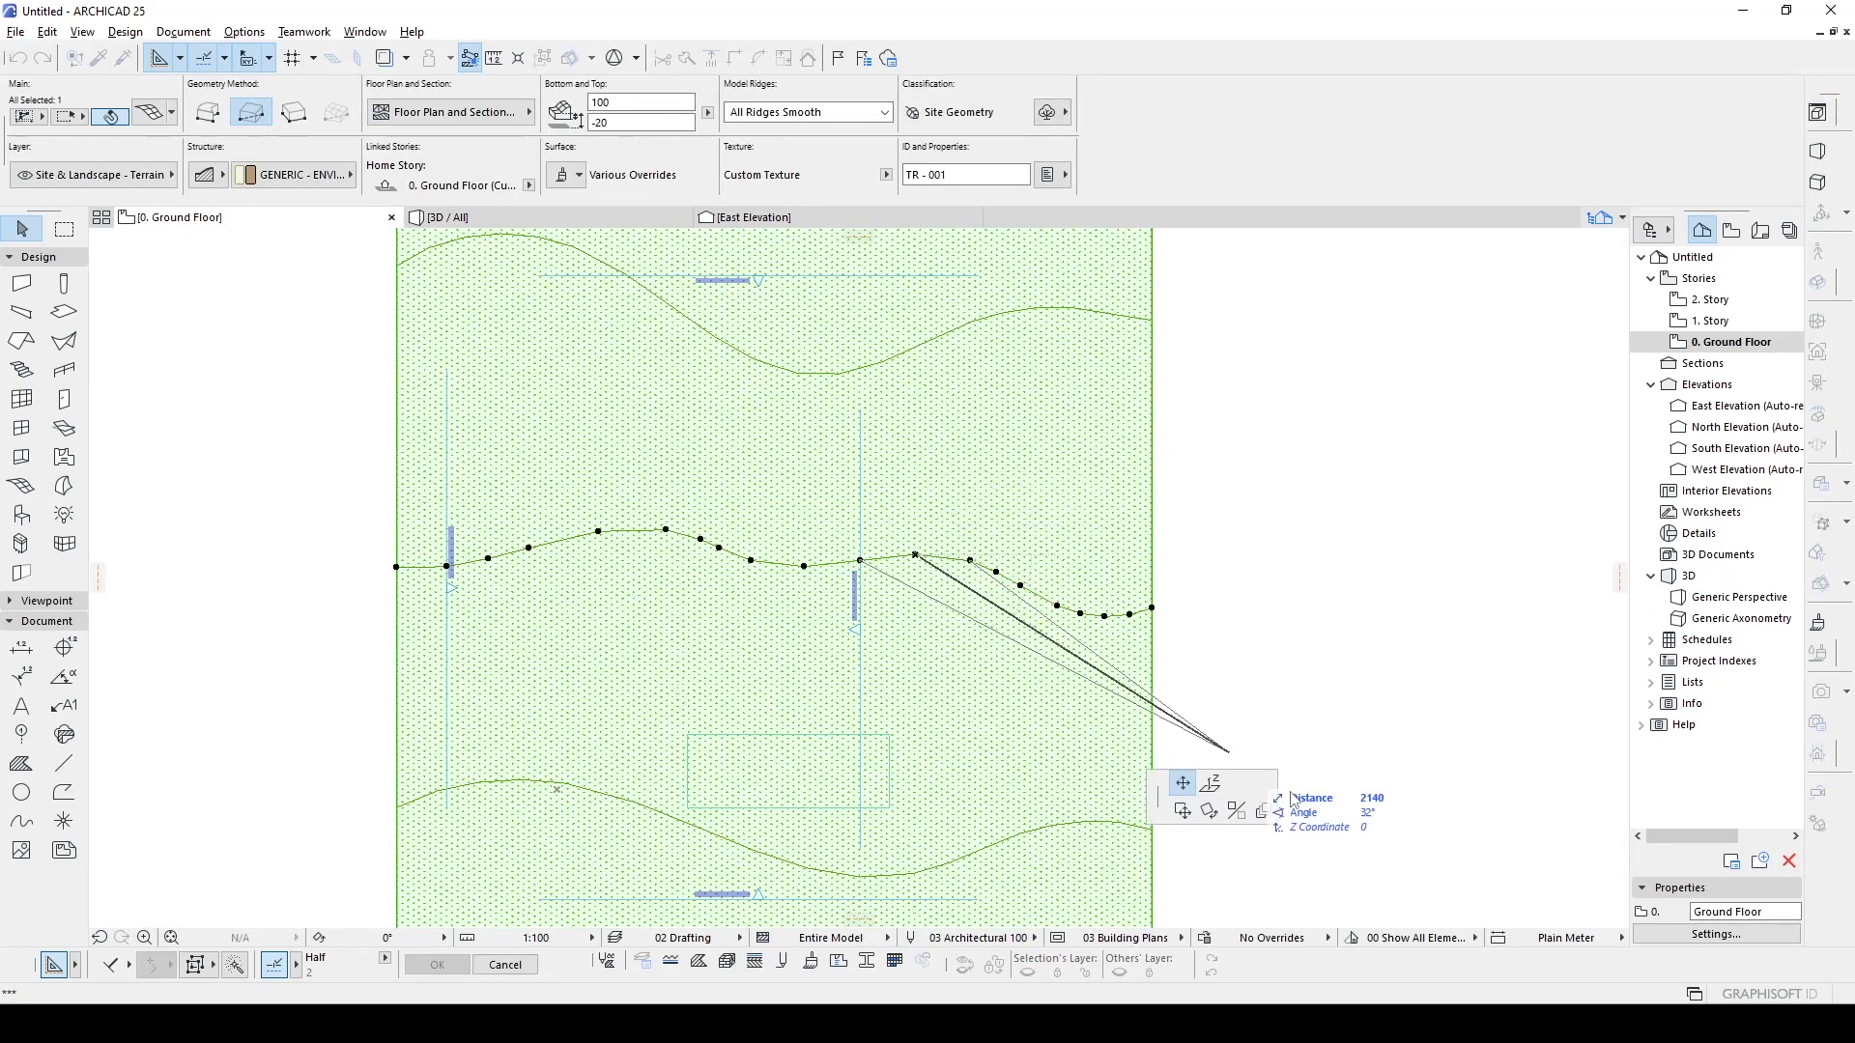
left_click(1210, 783)
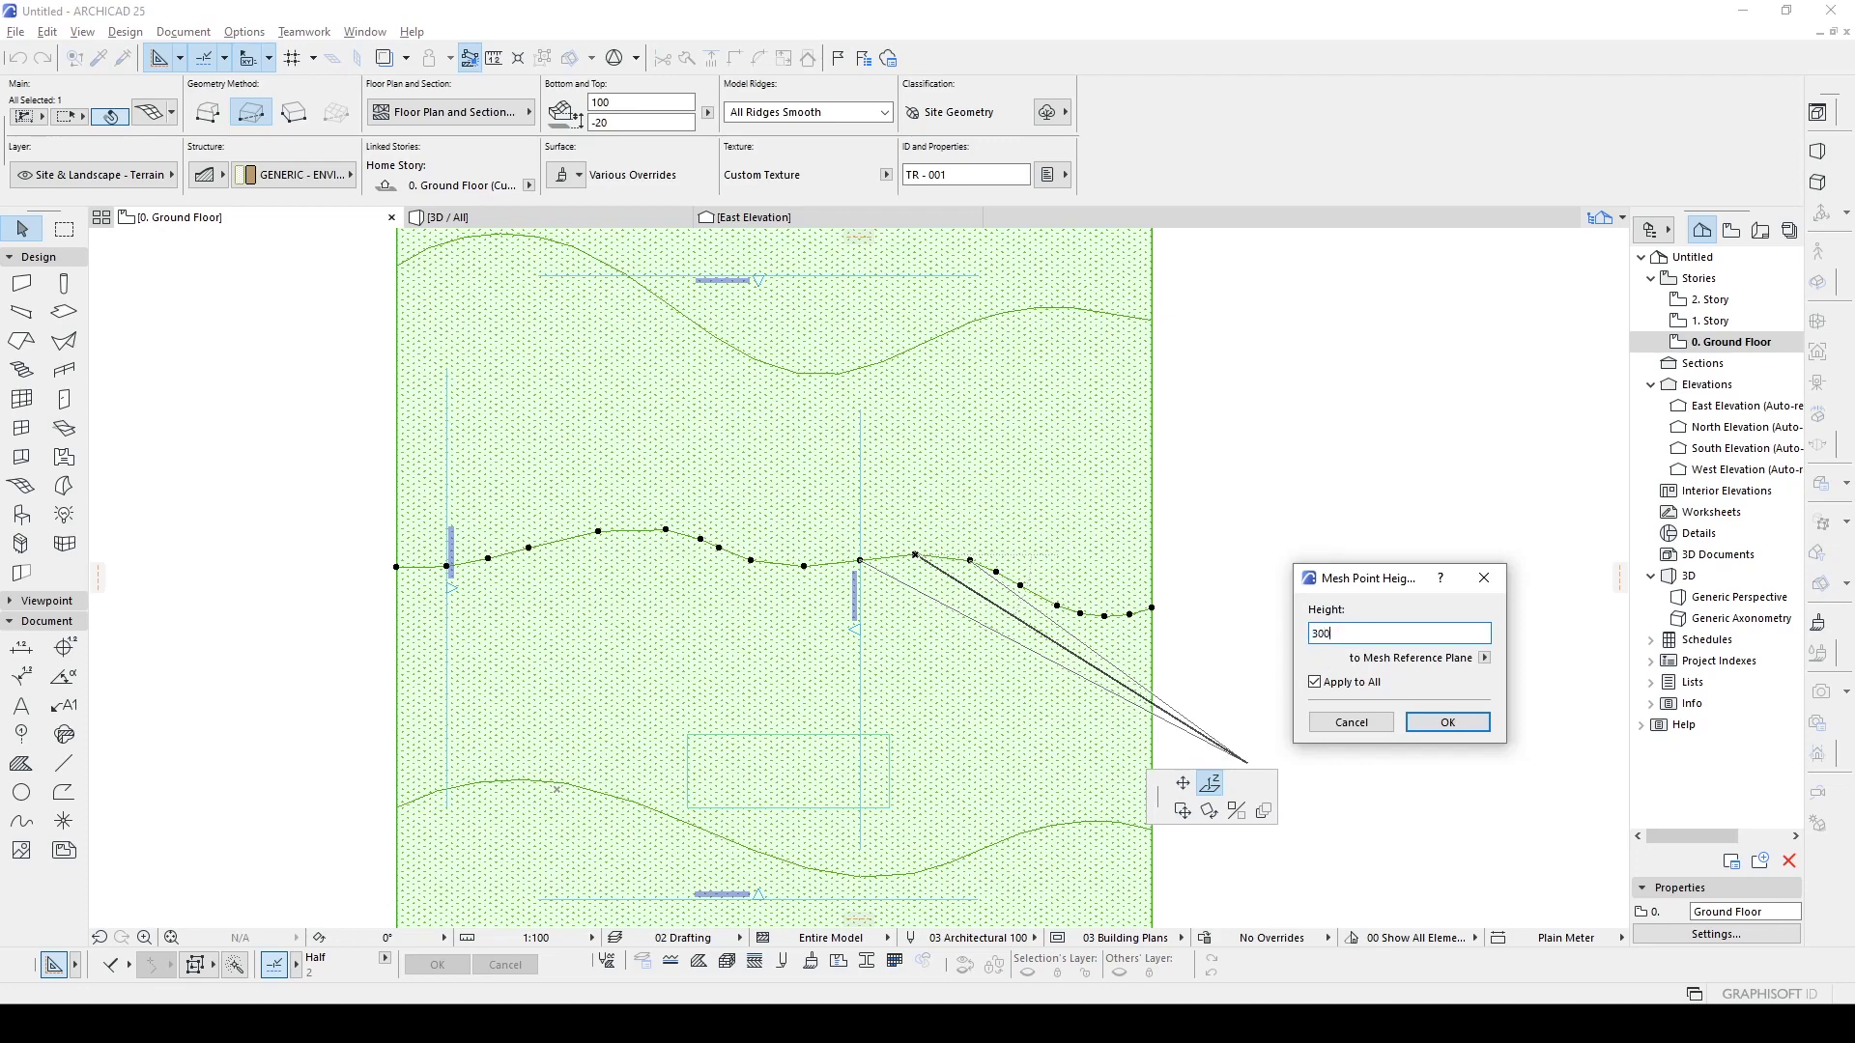
left_click(1416, 721)
key("F3")
middle_click_drag(1091, 548, 367, 265, "shift")
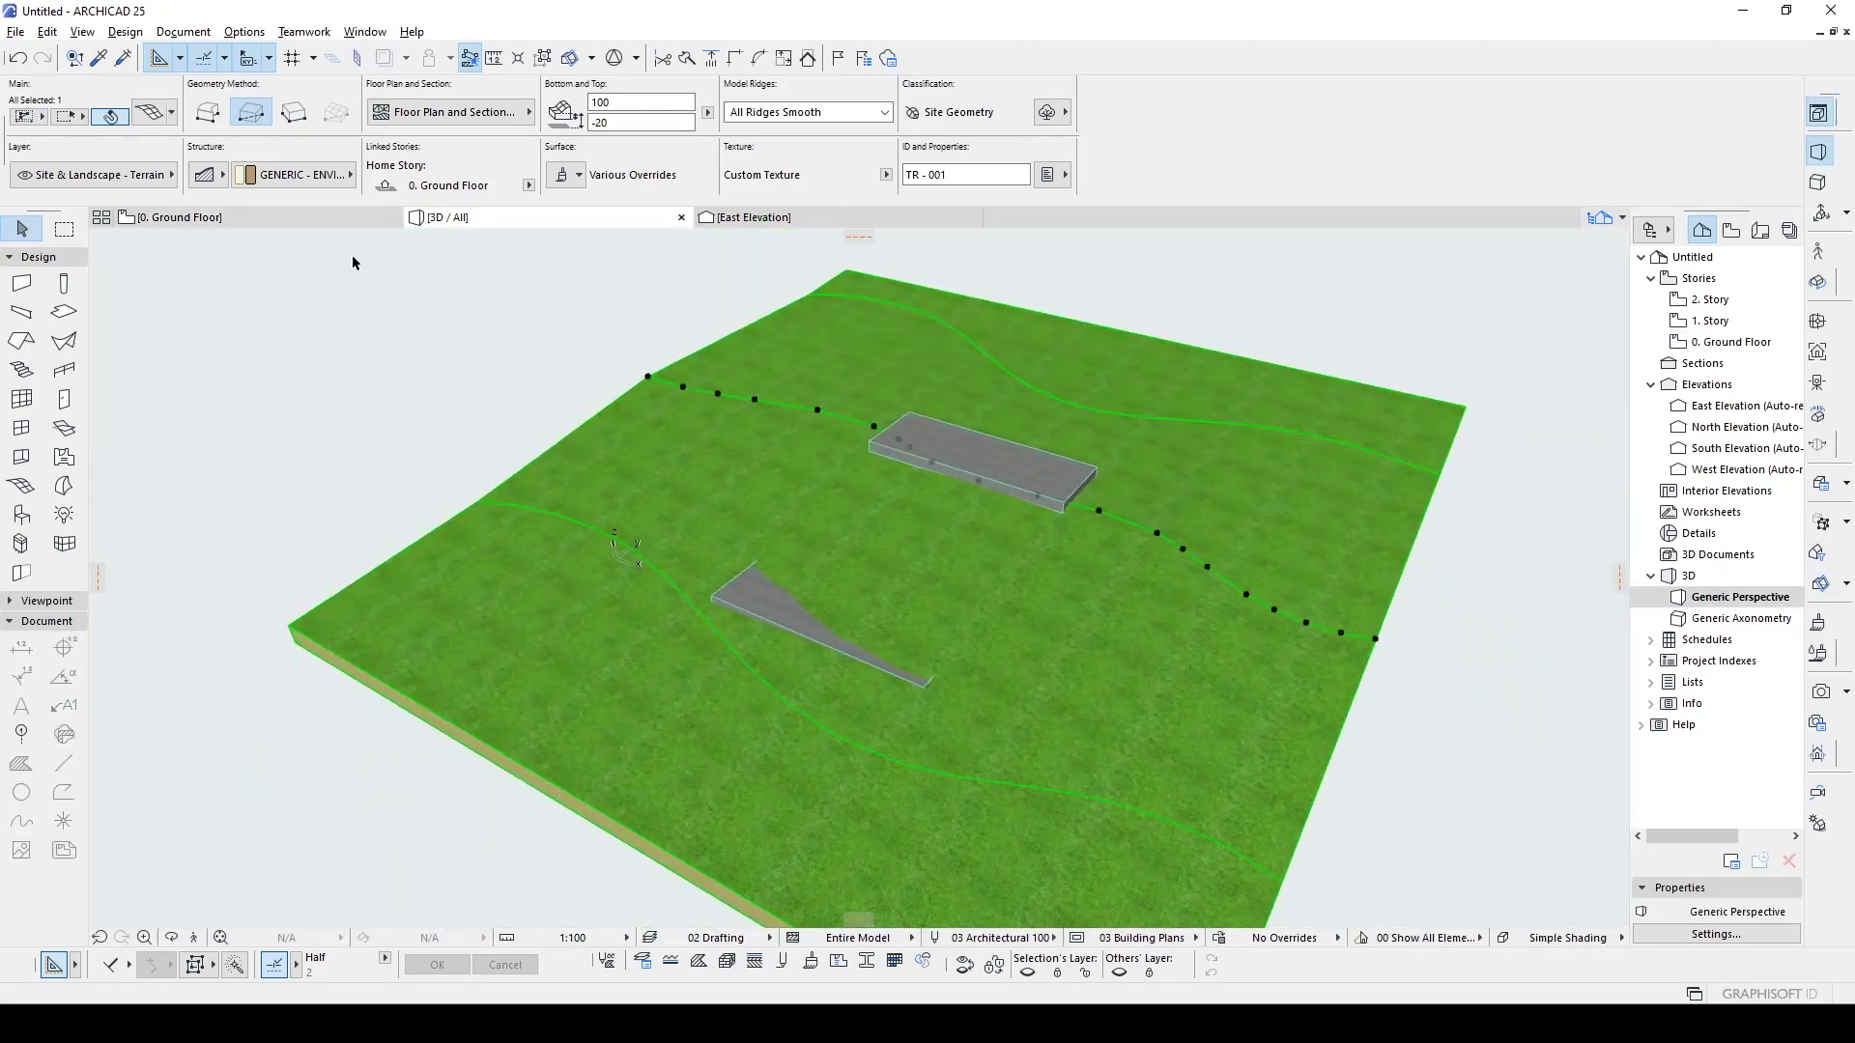
left_click(261, 220)
- Change the ridge points' height to 320 and review the terrain in 3D
scroll(821, 565, "up", 2)
scroll(807, 566, "up", 3)
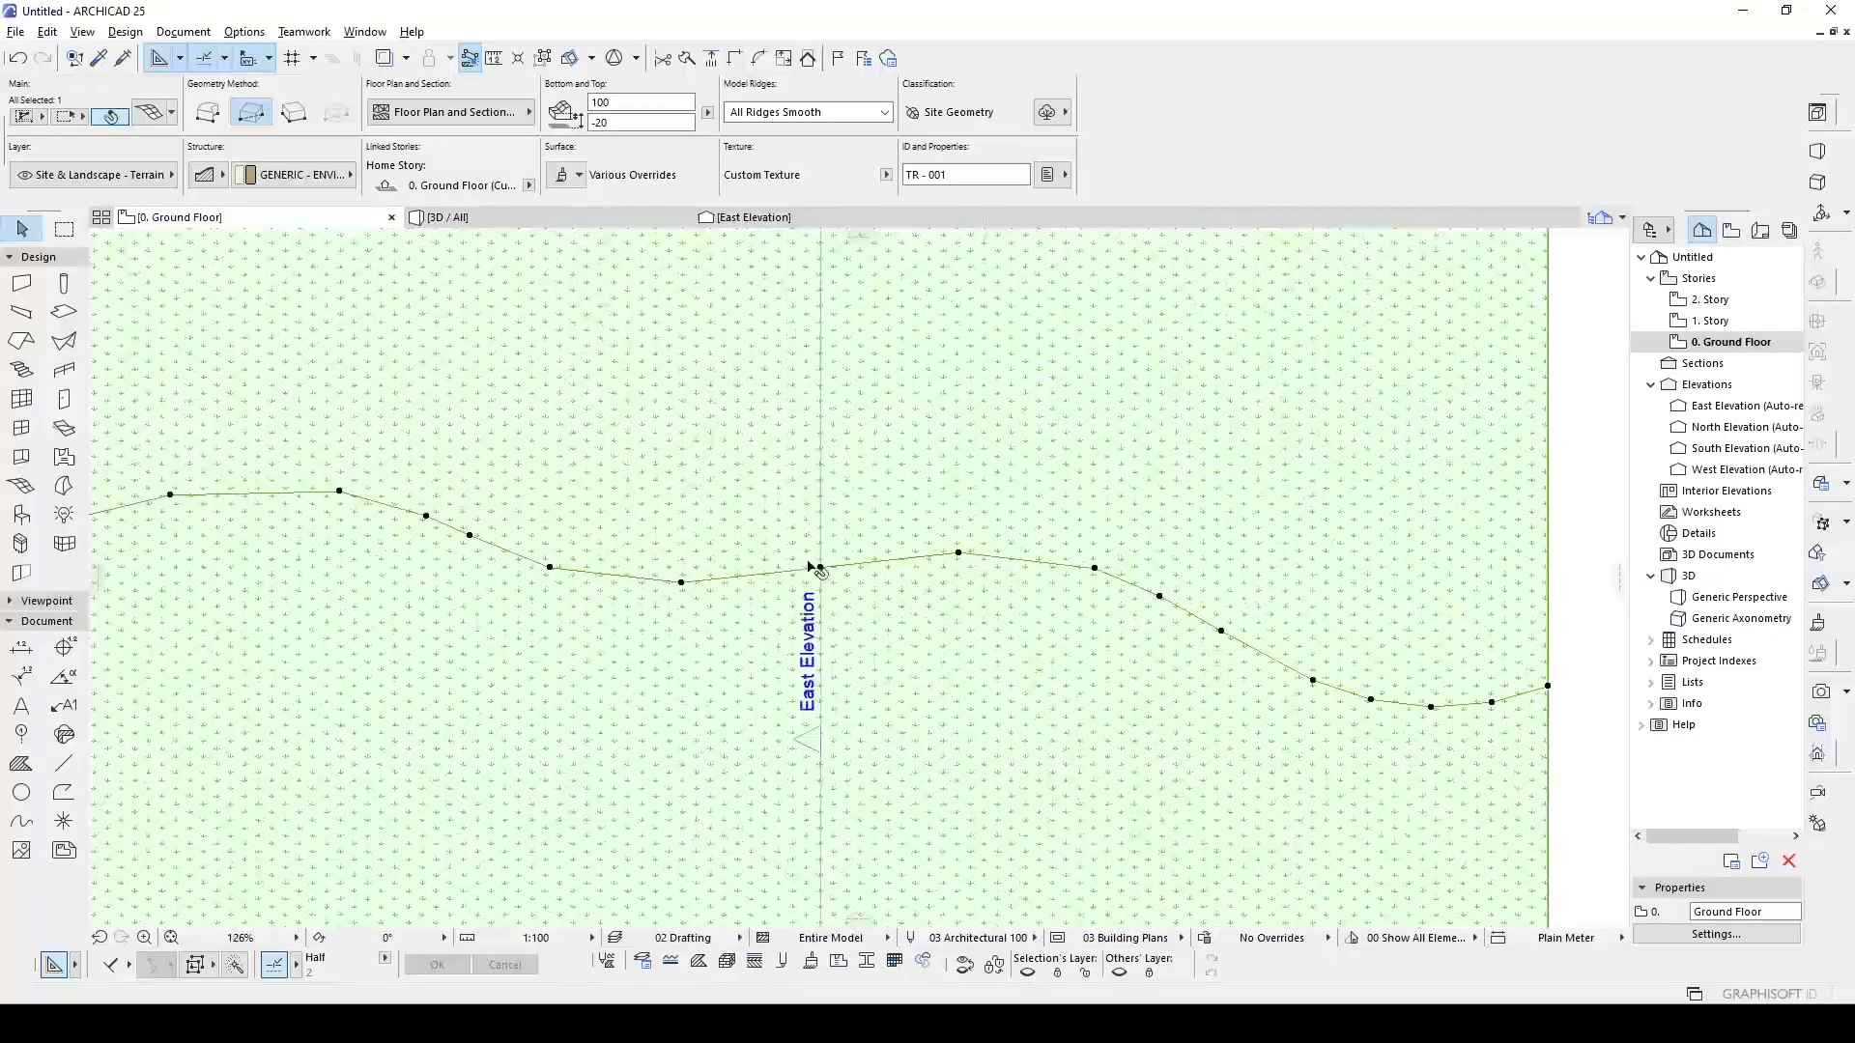
left_click(820, 568)
type("320")
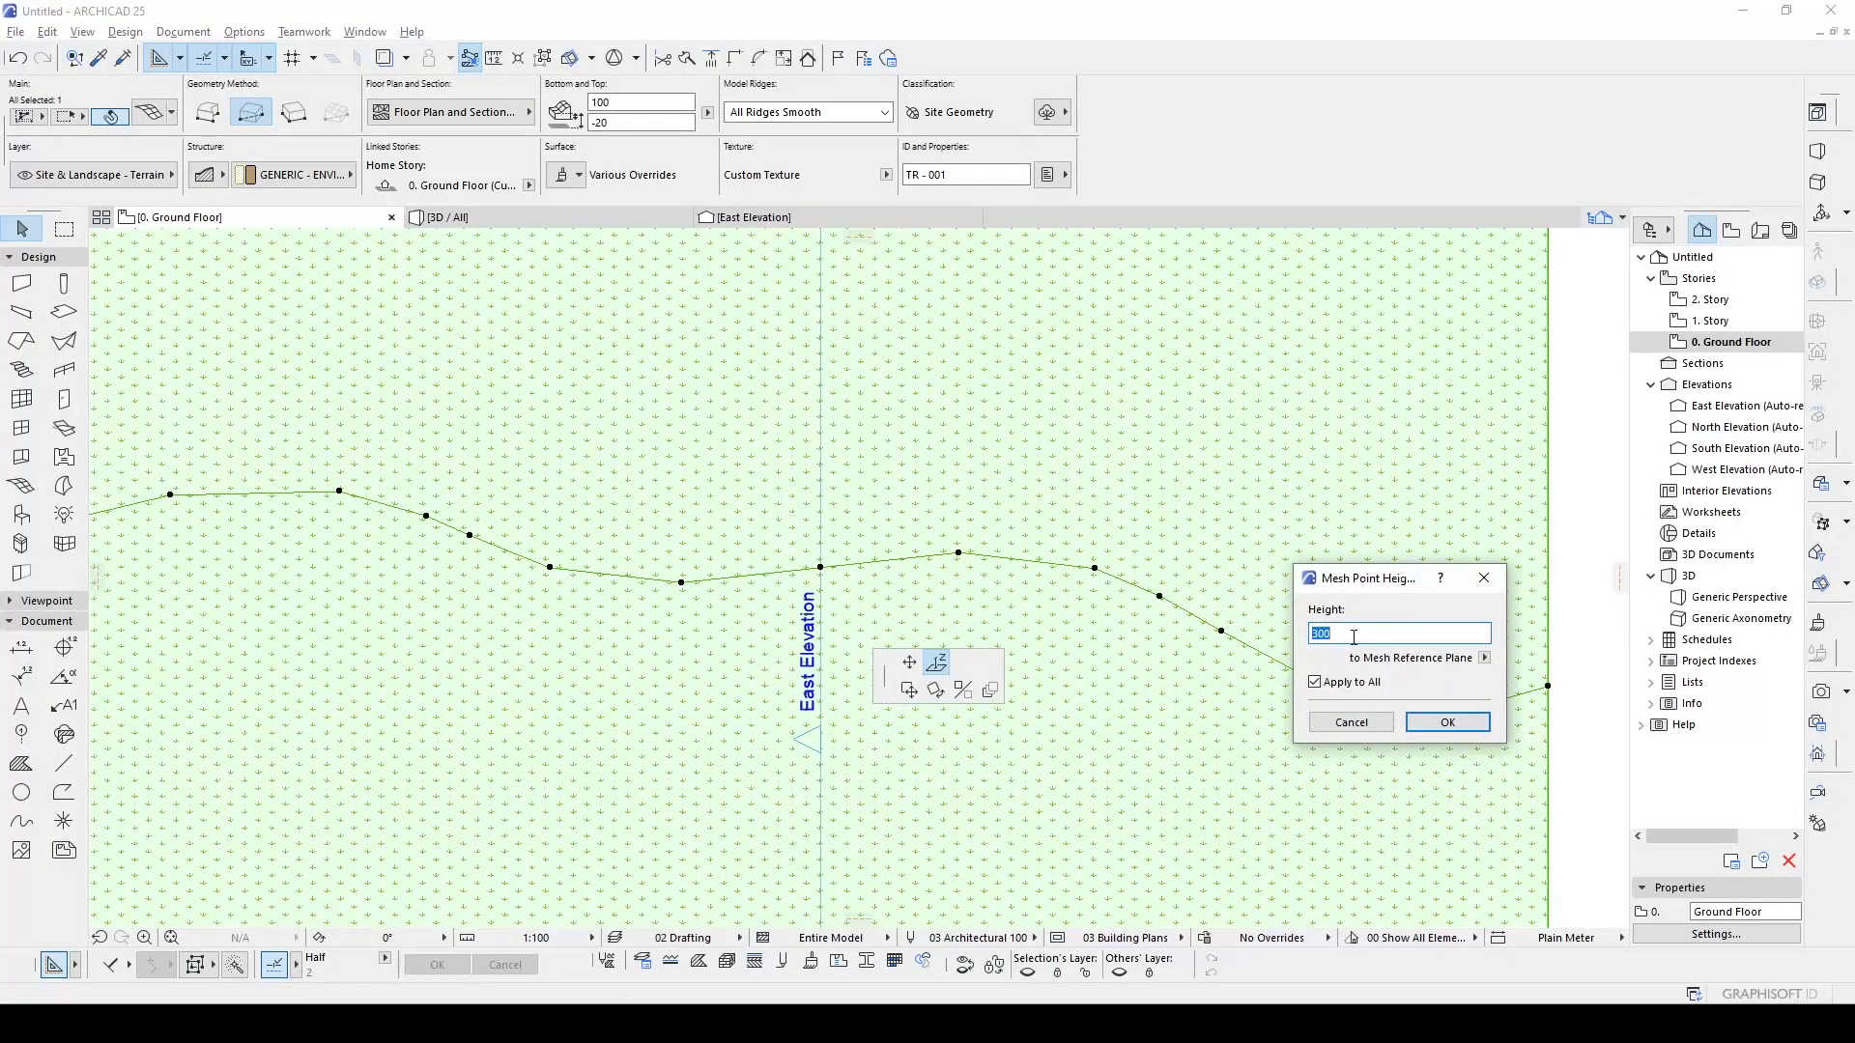
left_click(1447, 722)
scroll(704, 278, "down", 3)
left_click(509, 218)
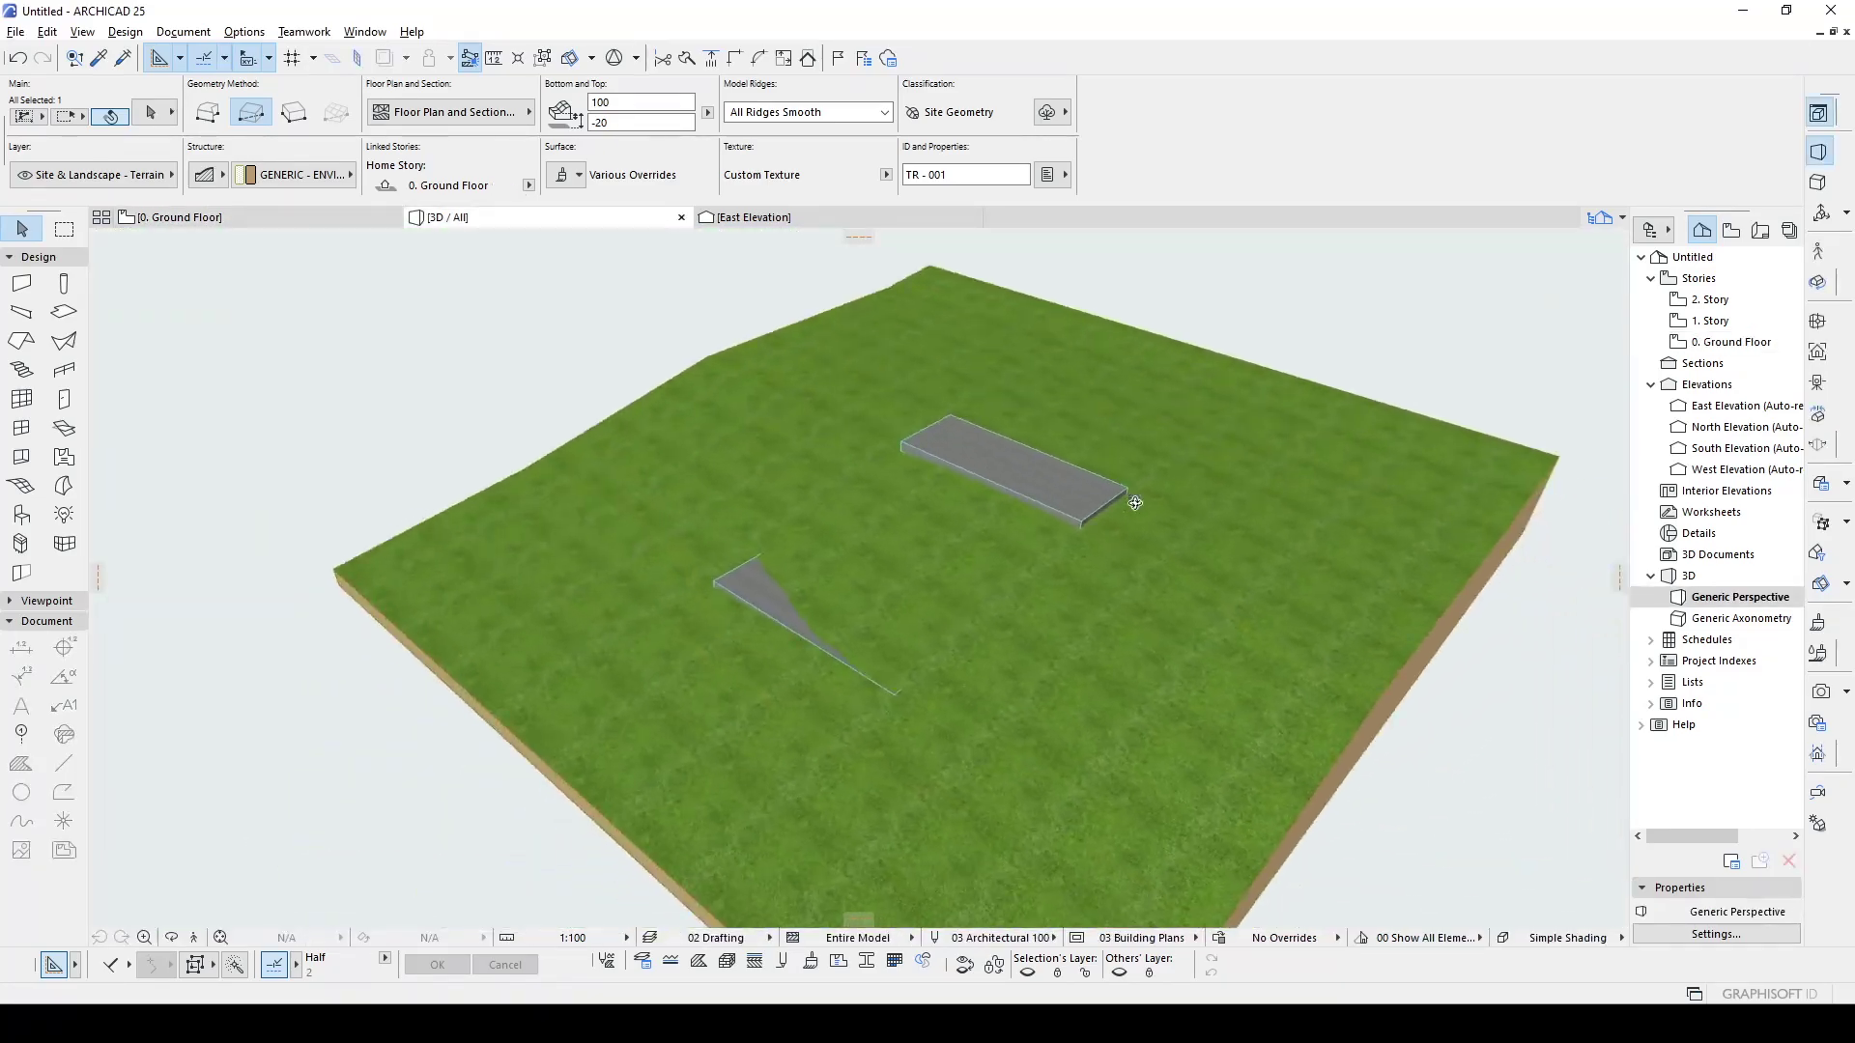
left_click(263, 218)
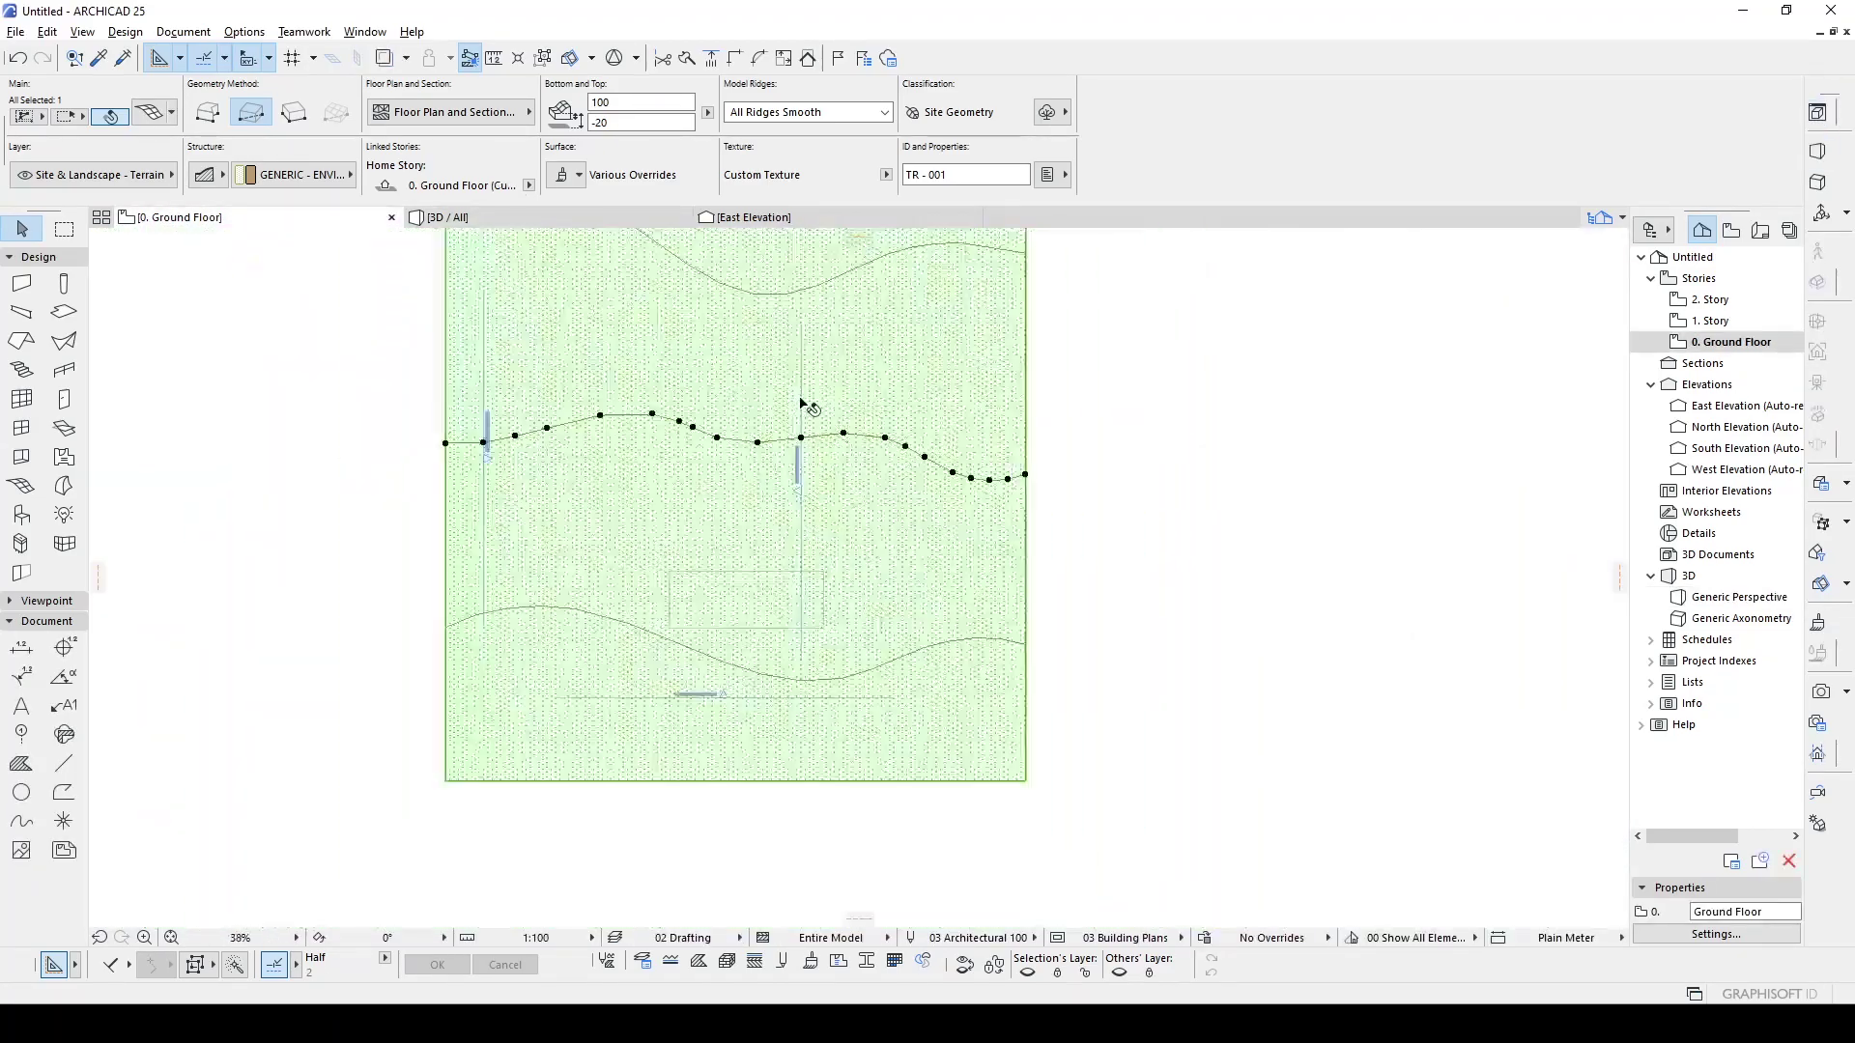
- Raise a point on the other contour to a new height
scroll(785, 506, "up", 2)
left_click(764, 496)
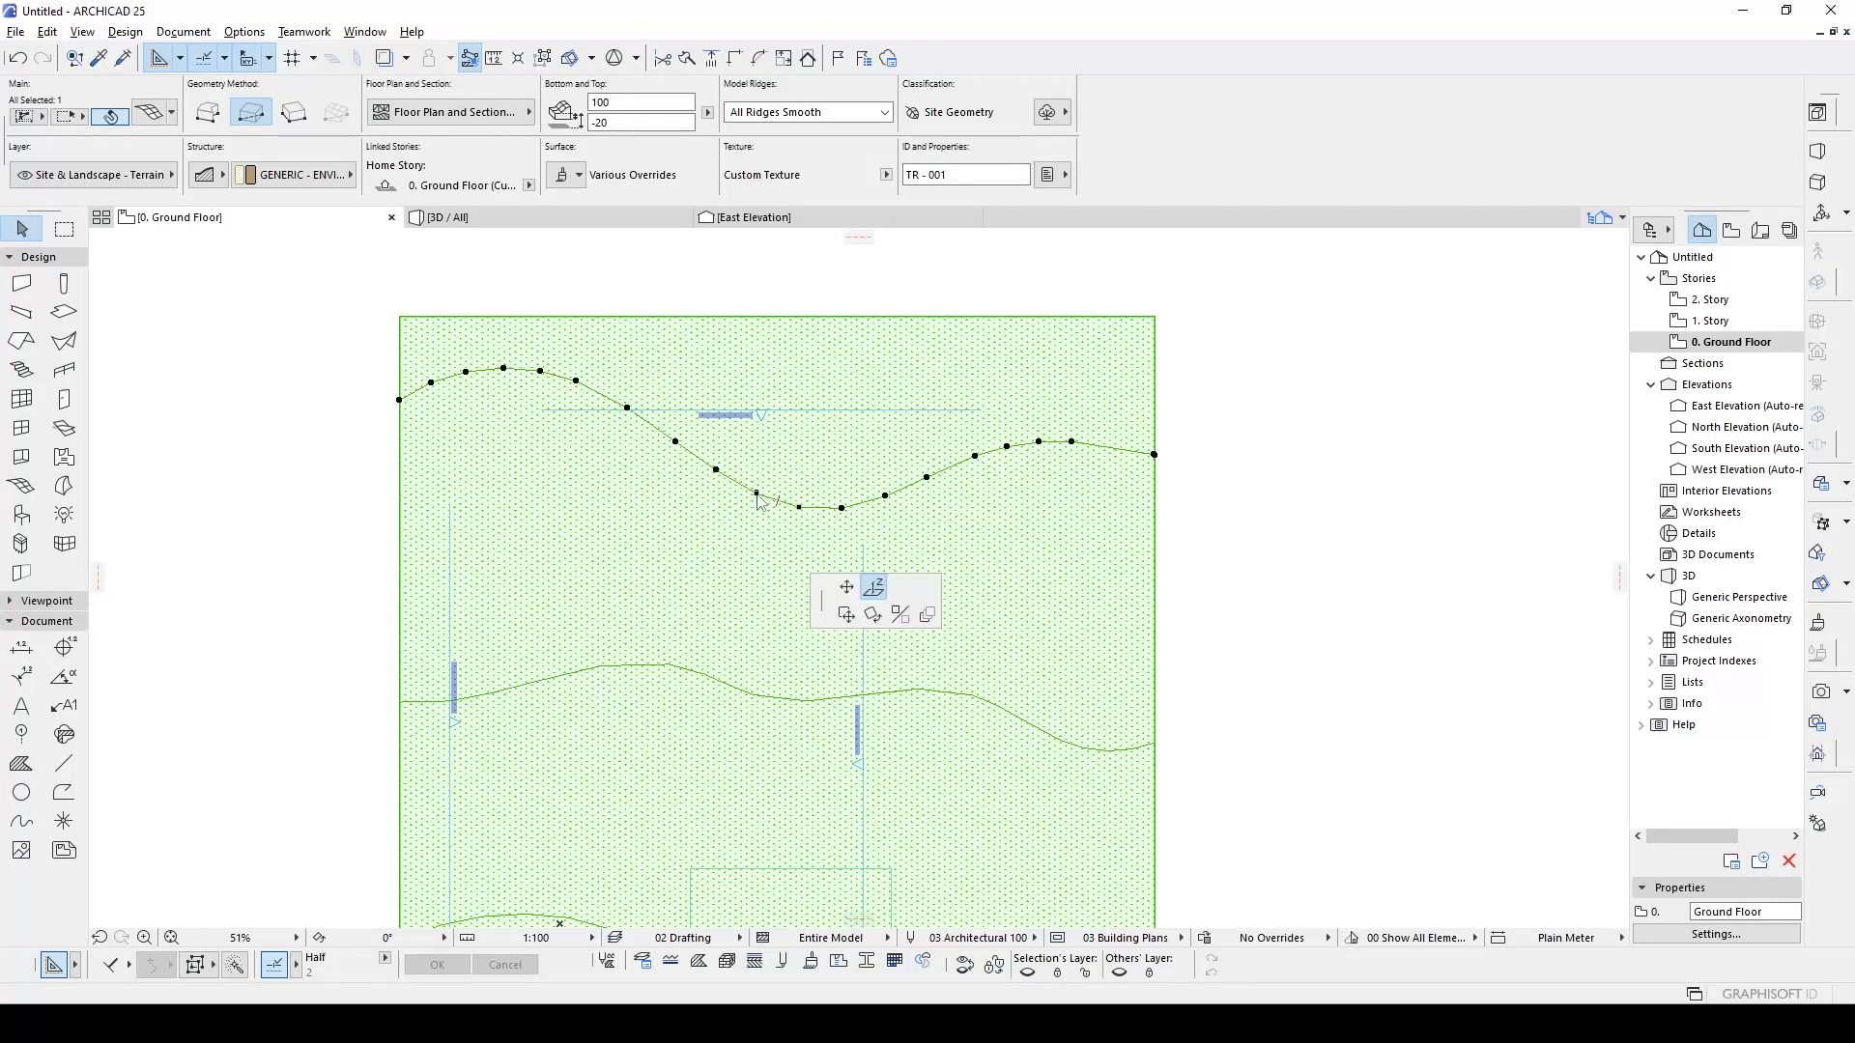
left_click(874, 587)
type("400")
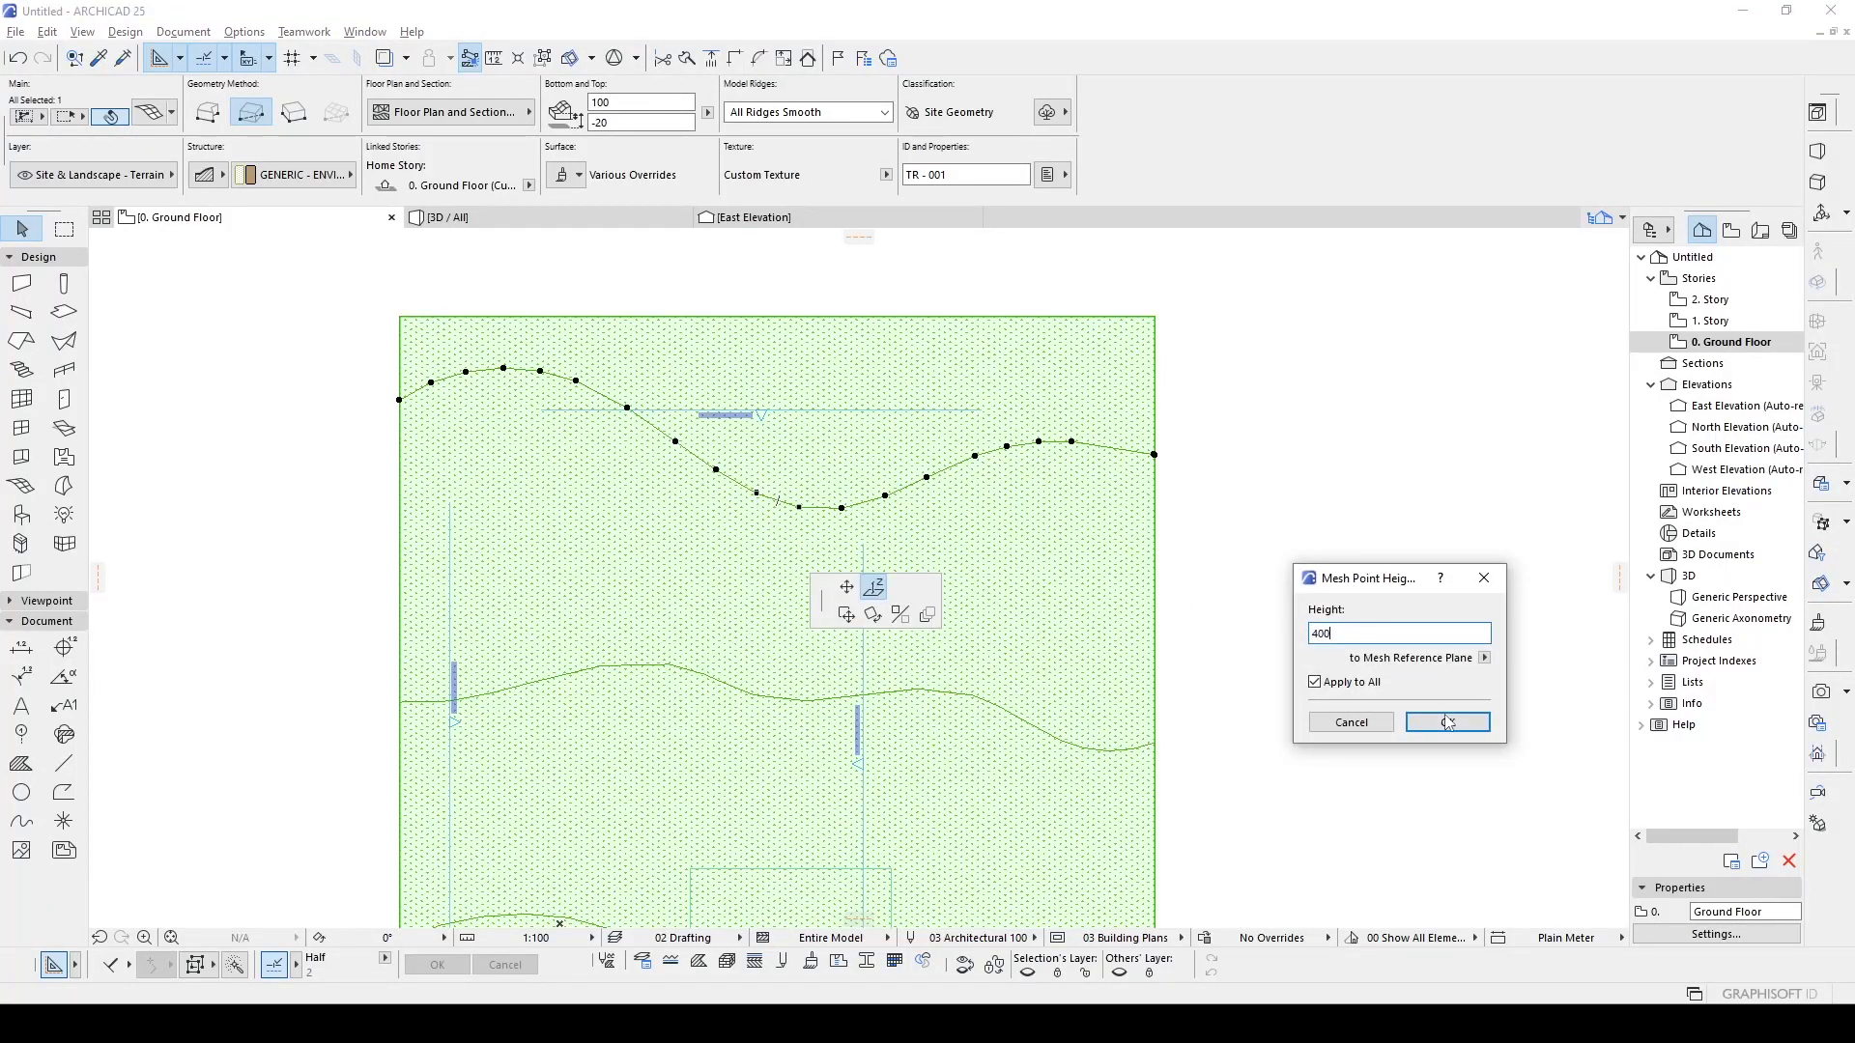
left_click(1447, 722)
- In 3D, select the triangular concrete slab and bring up its Connect options
key("F3")
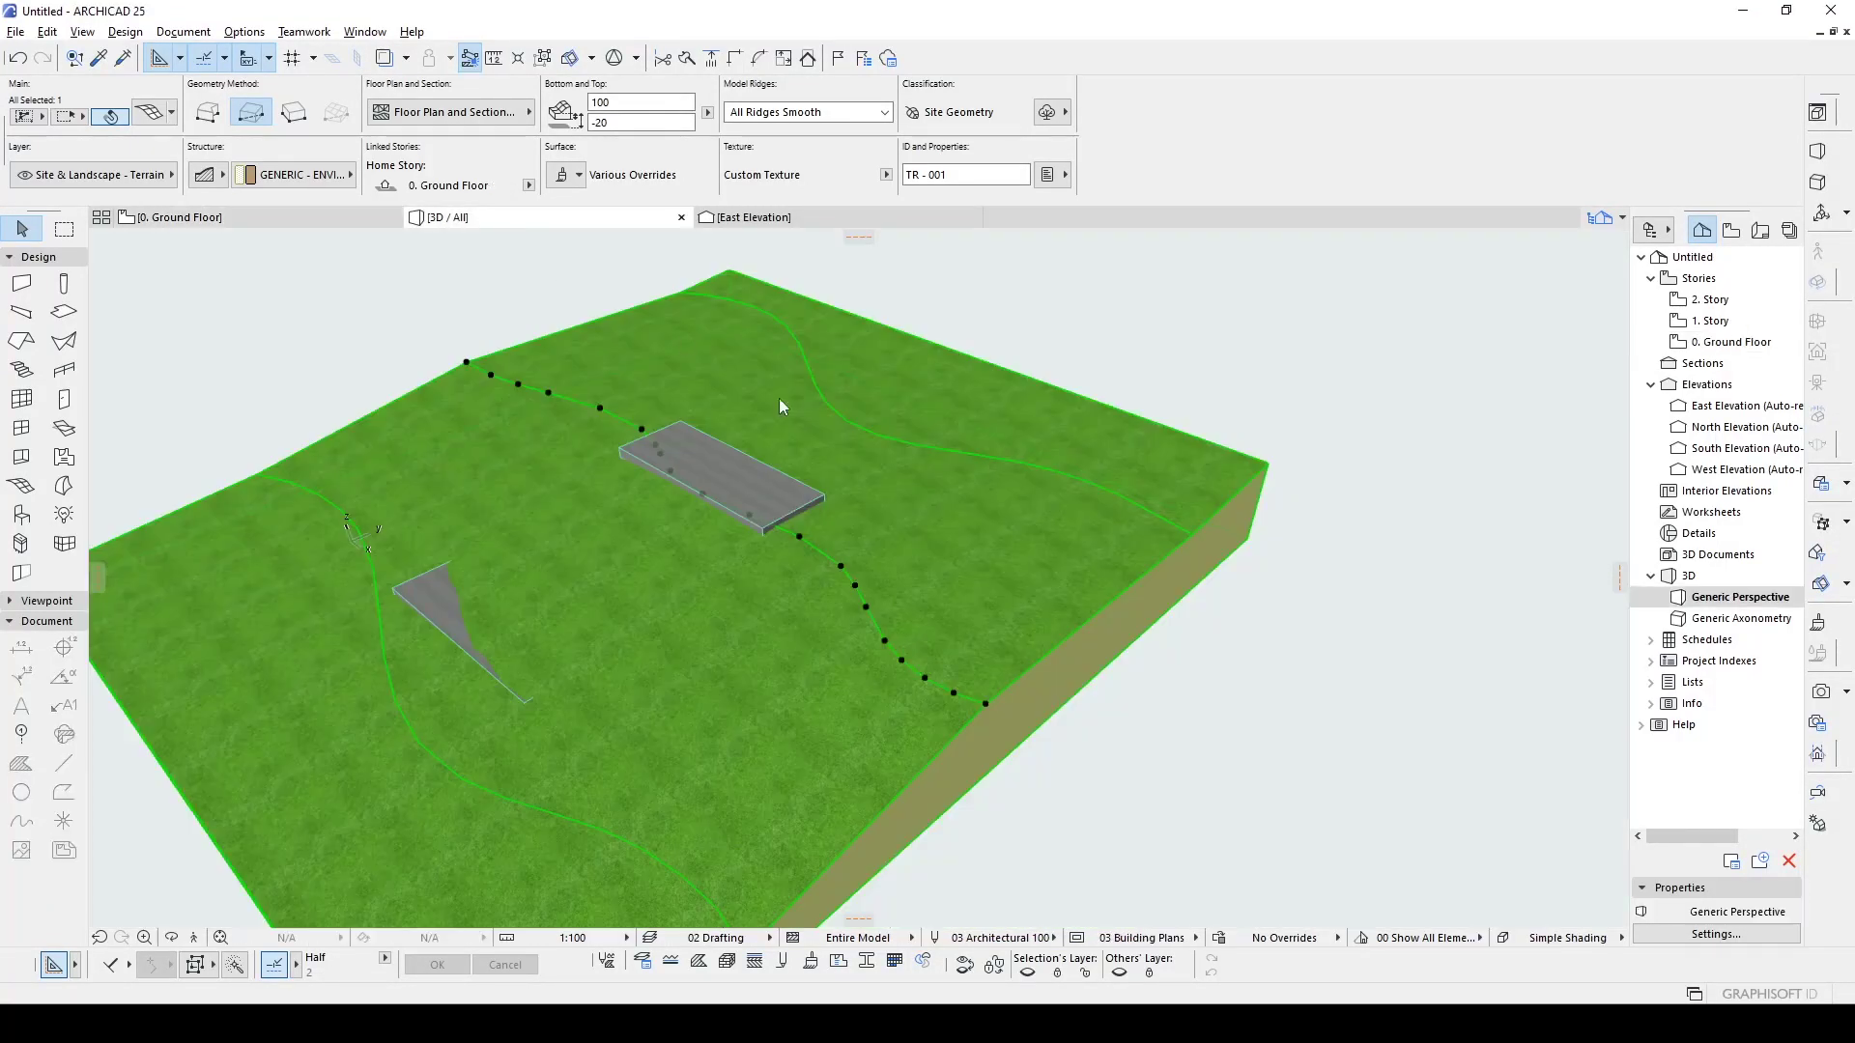
mouse_move(1072, 558)
middle_mouse_down("shift")
mouse_move(575, 422)
mouse_move(559, 440)
mouse_move(998, 460)
mouse_move(786, 525)
mouse_move(611, 456)
mouse_move(623, 483)
mouse_move(601, 399)
middle_mouse_up("shift")
mouse_move(489, 464)
middle_mouse_down("shift")
mouse_move(840, 605)
mouse_move(593, 566)
mouse_move(1180, 476)
mouse_move(1192, 449)
mouse_move(946, 582)
middle_mouse_up("shift")
left_click(1162, 405)
left_click(836, 687)
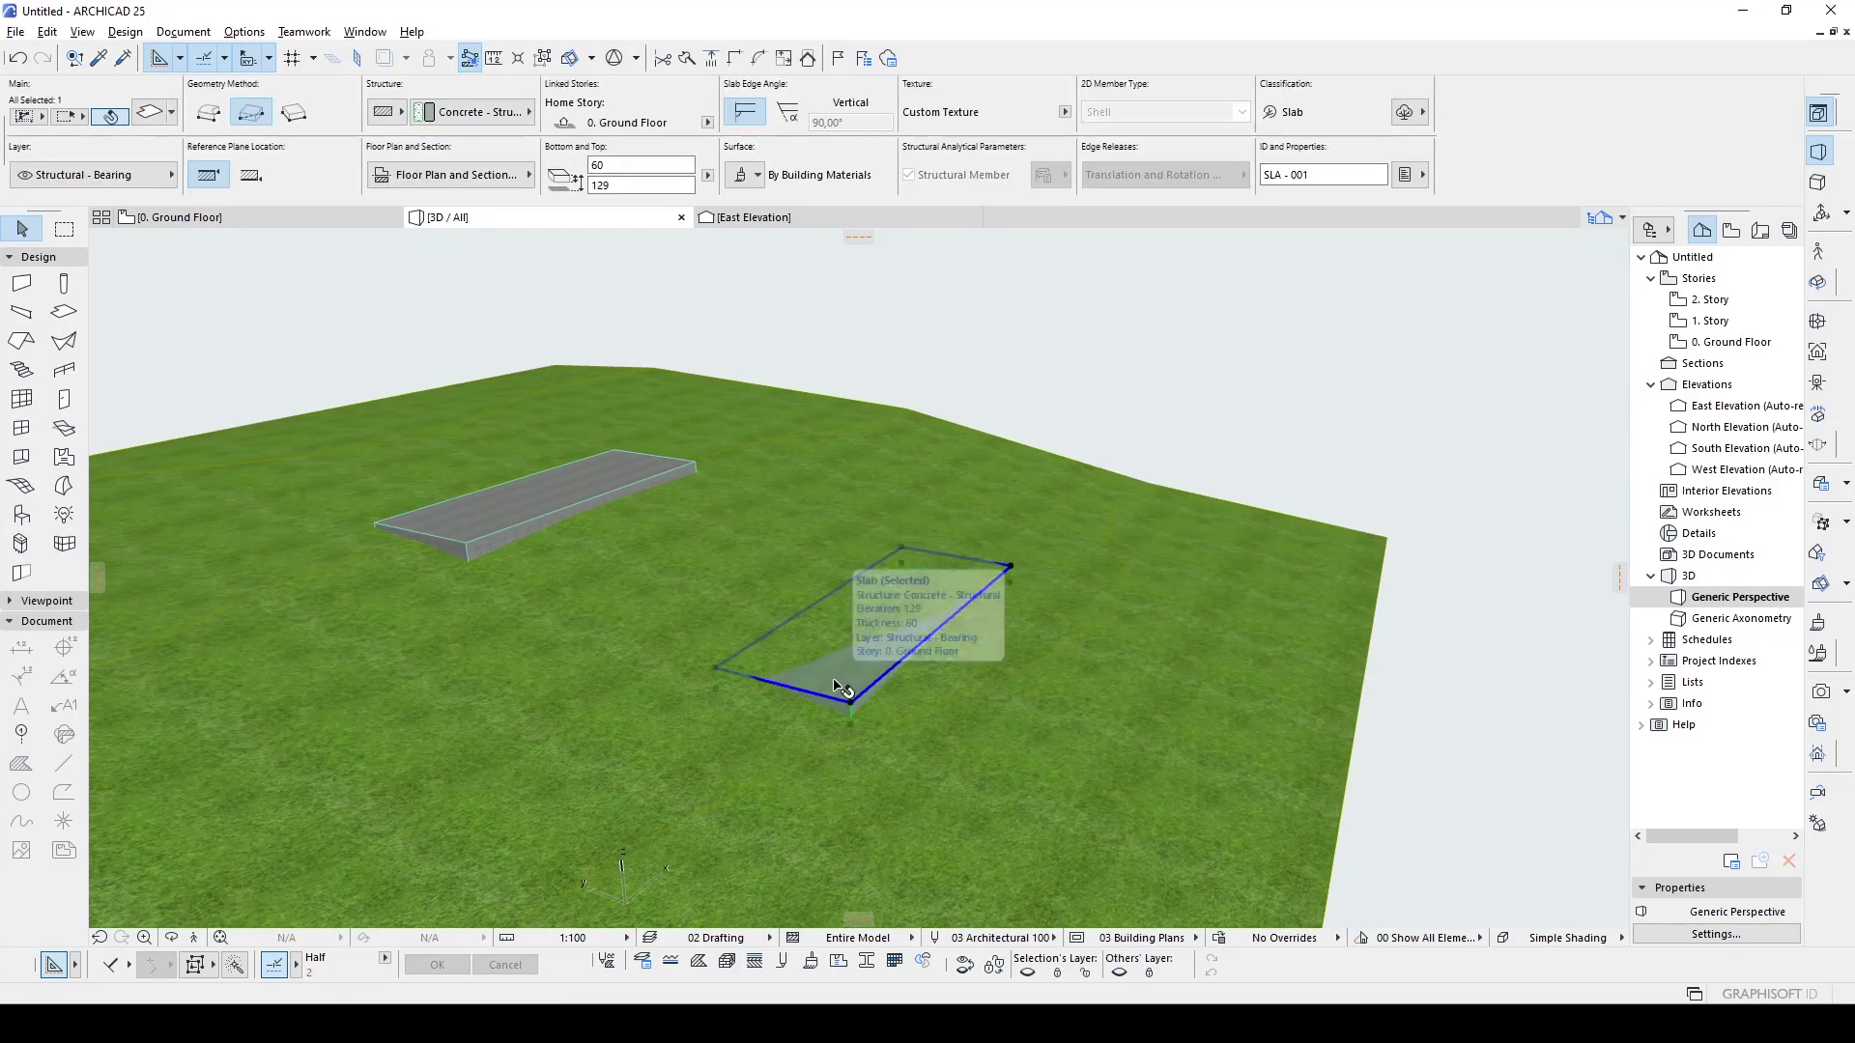
right_click(836, 688)
- Cut the terrain mesh with the slab using Subtraction with Upward Extrusion
mouse_move(886, 406)
left_click(1130, 459)
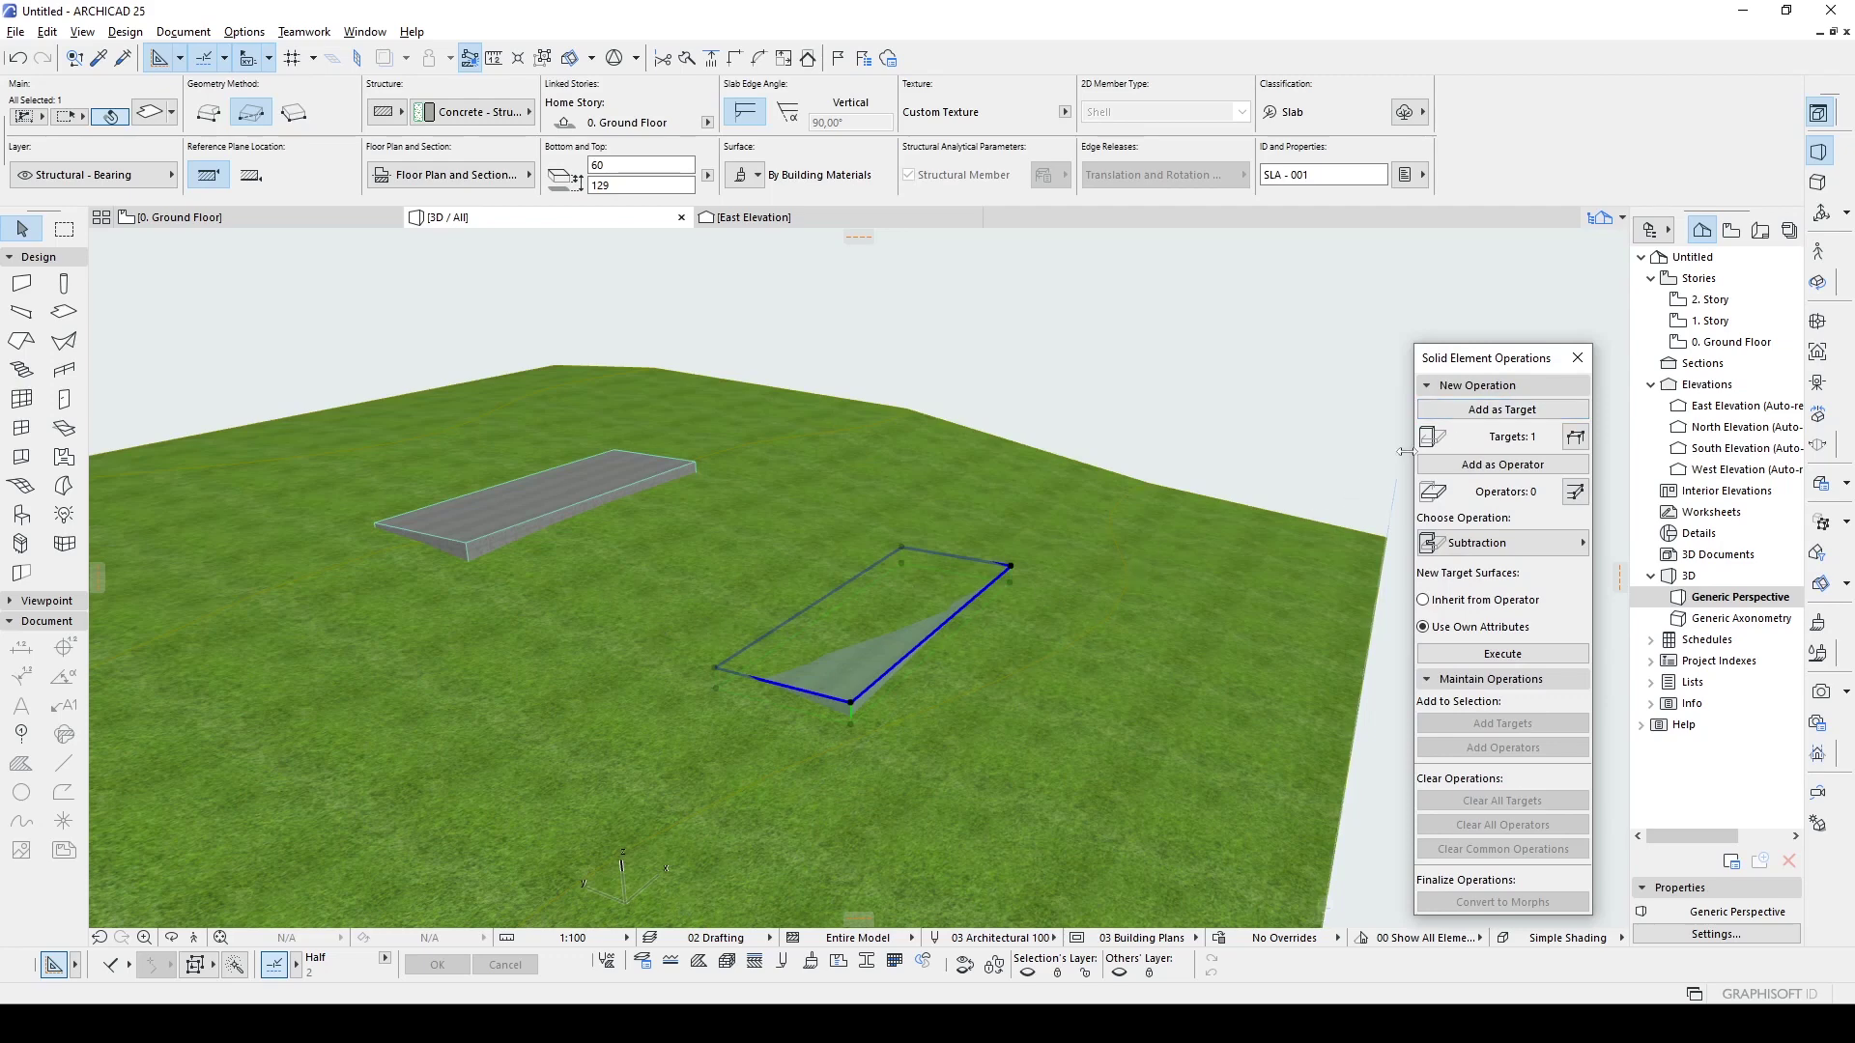
left_click(1502, 464)
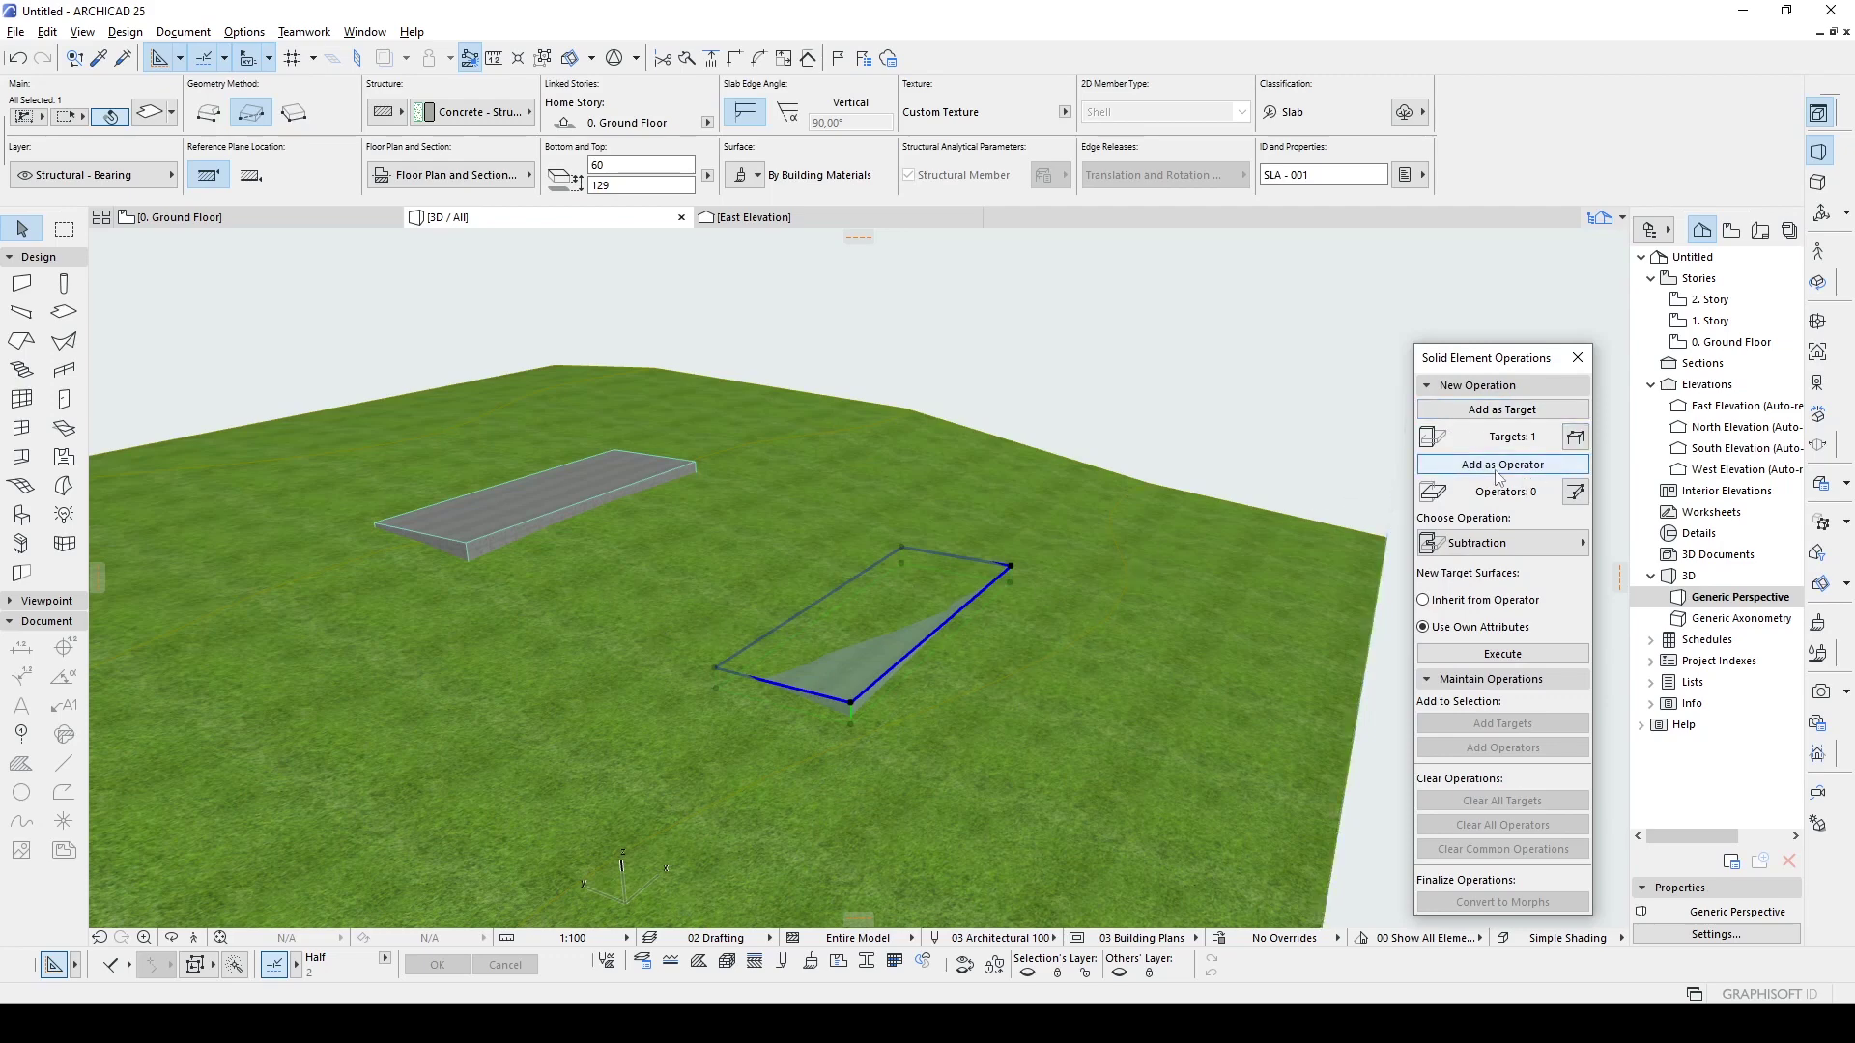
left_click(826, 470)
left_click(1495, 544)
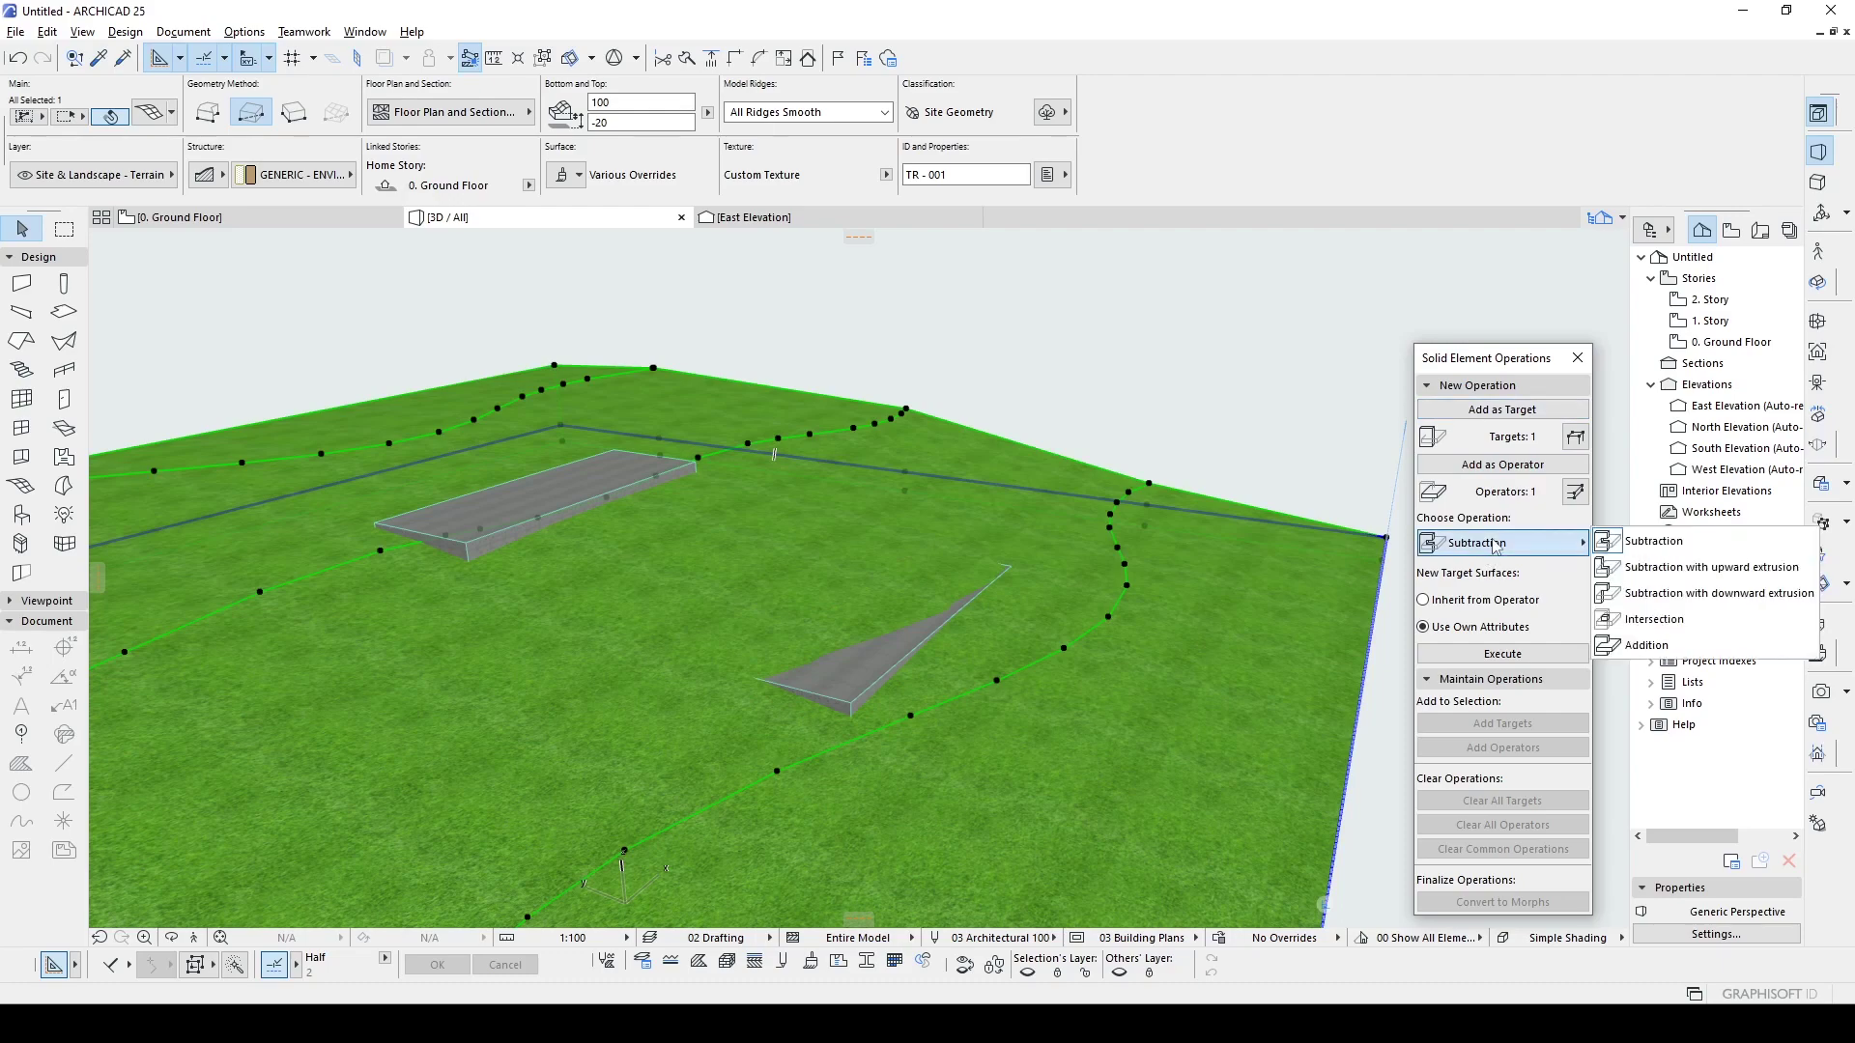
left_click(1700, 567)
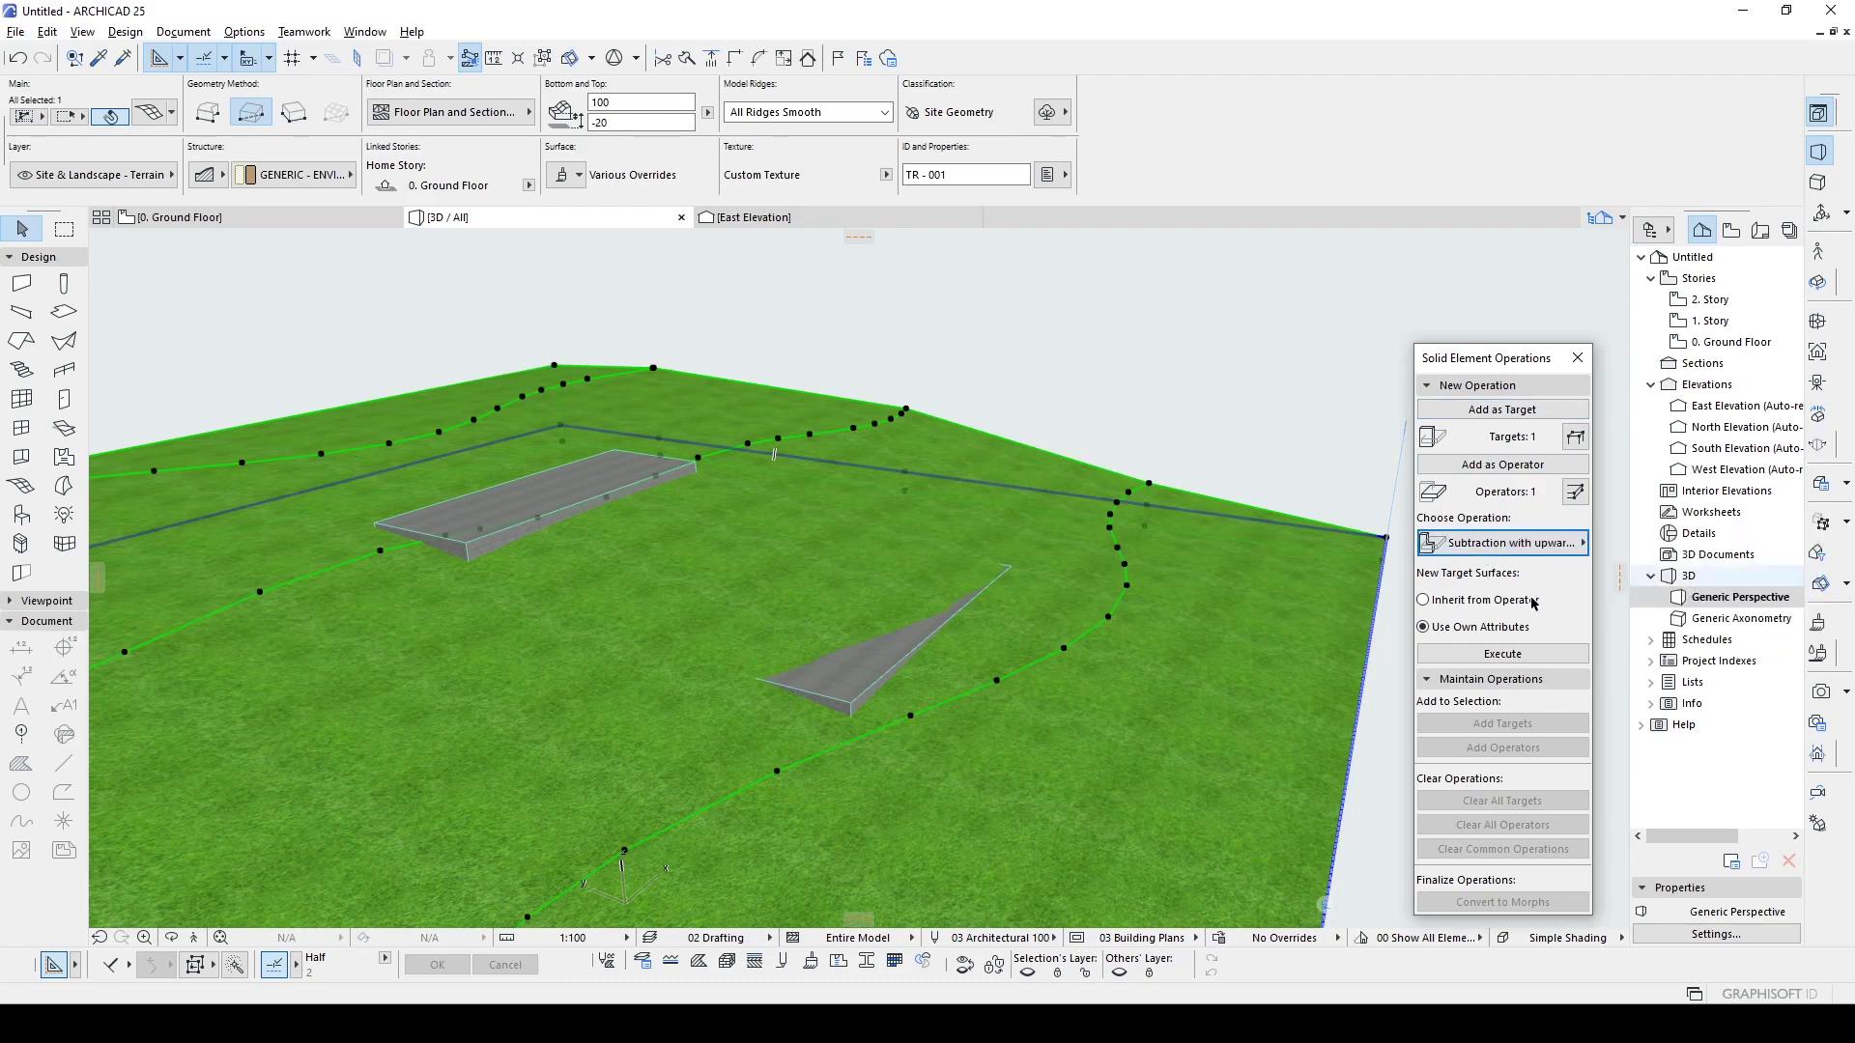
left_click(1483, 654)
- Inspect the cut, undo it, and return to the Ground Floor plan
mouse_move(1157, 438)
middle_mouse_down("shift")
mouse_move(386, 483)
mouse_move(1042, 492)
middle_mouse_up("shift")
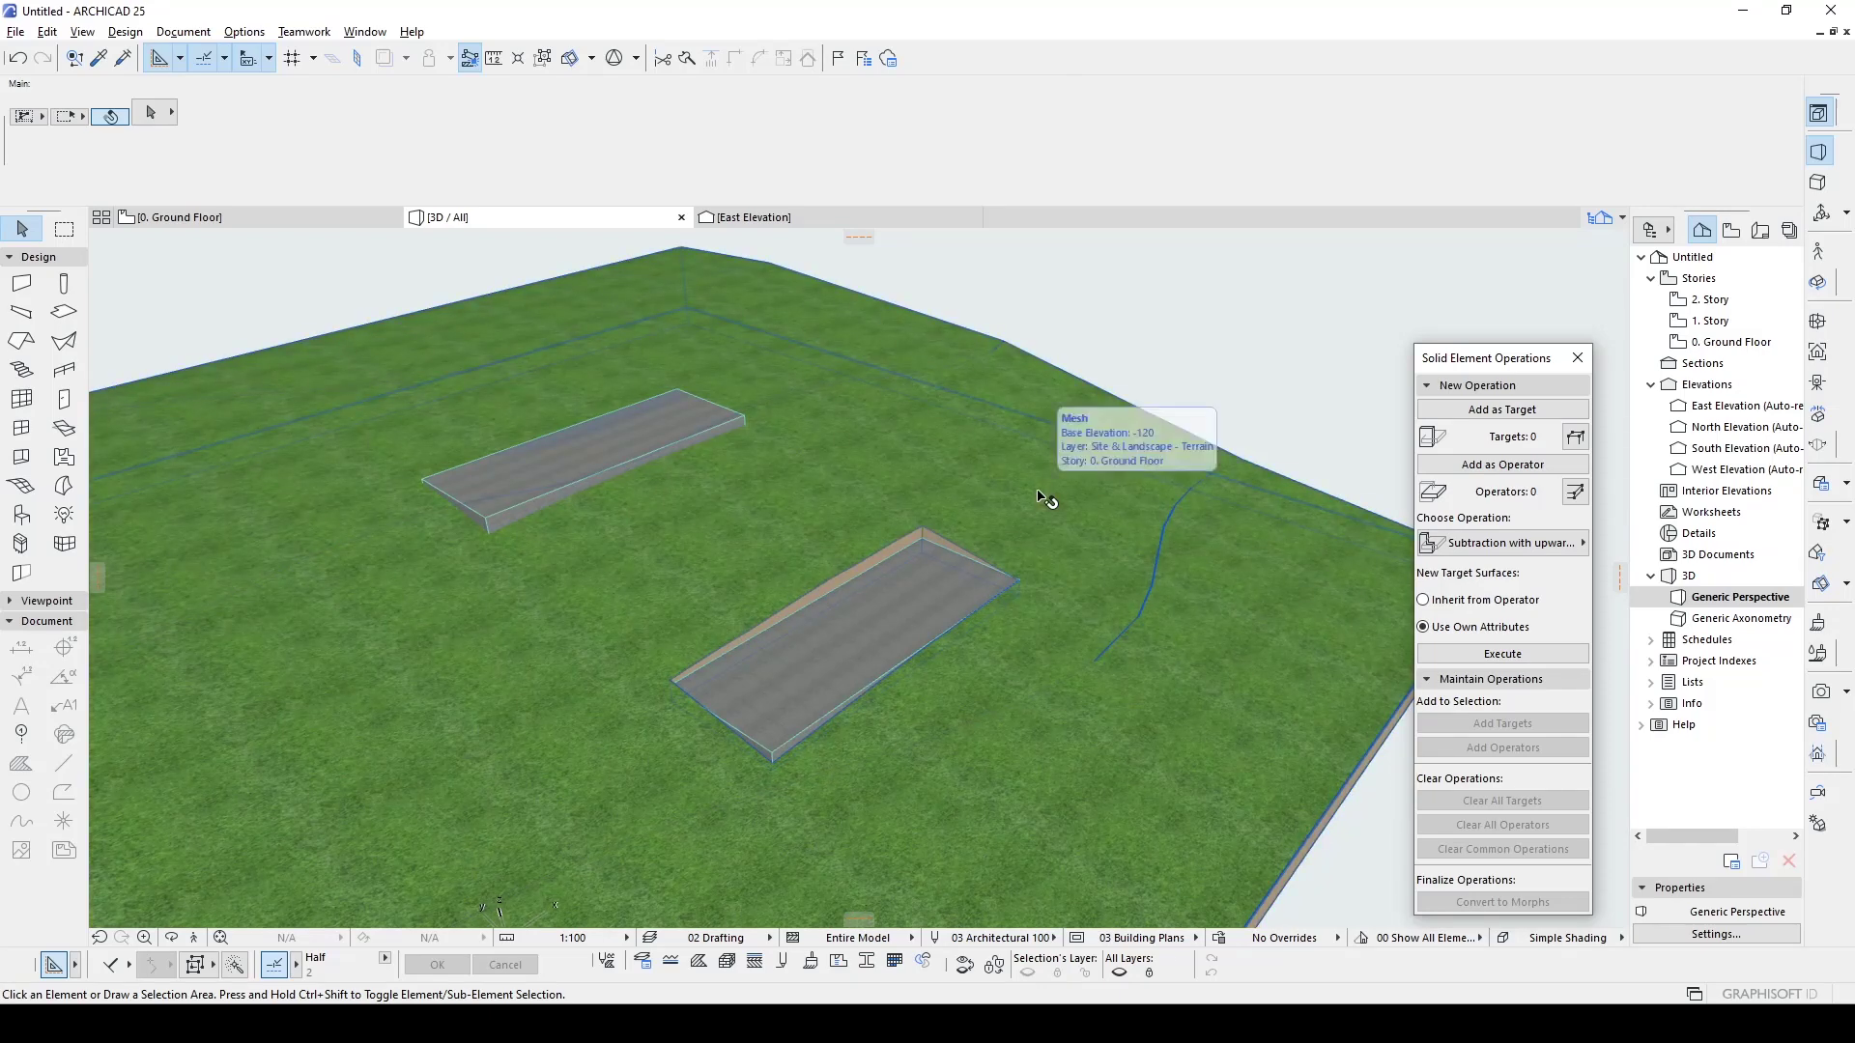
key("ctrl+z")
key("Escape")
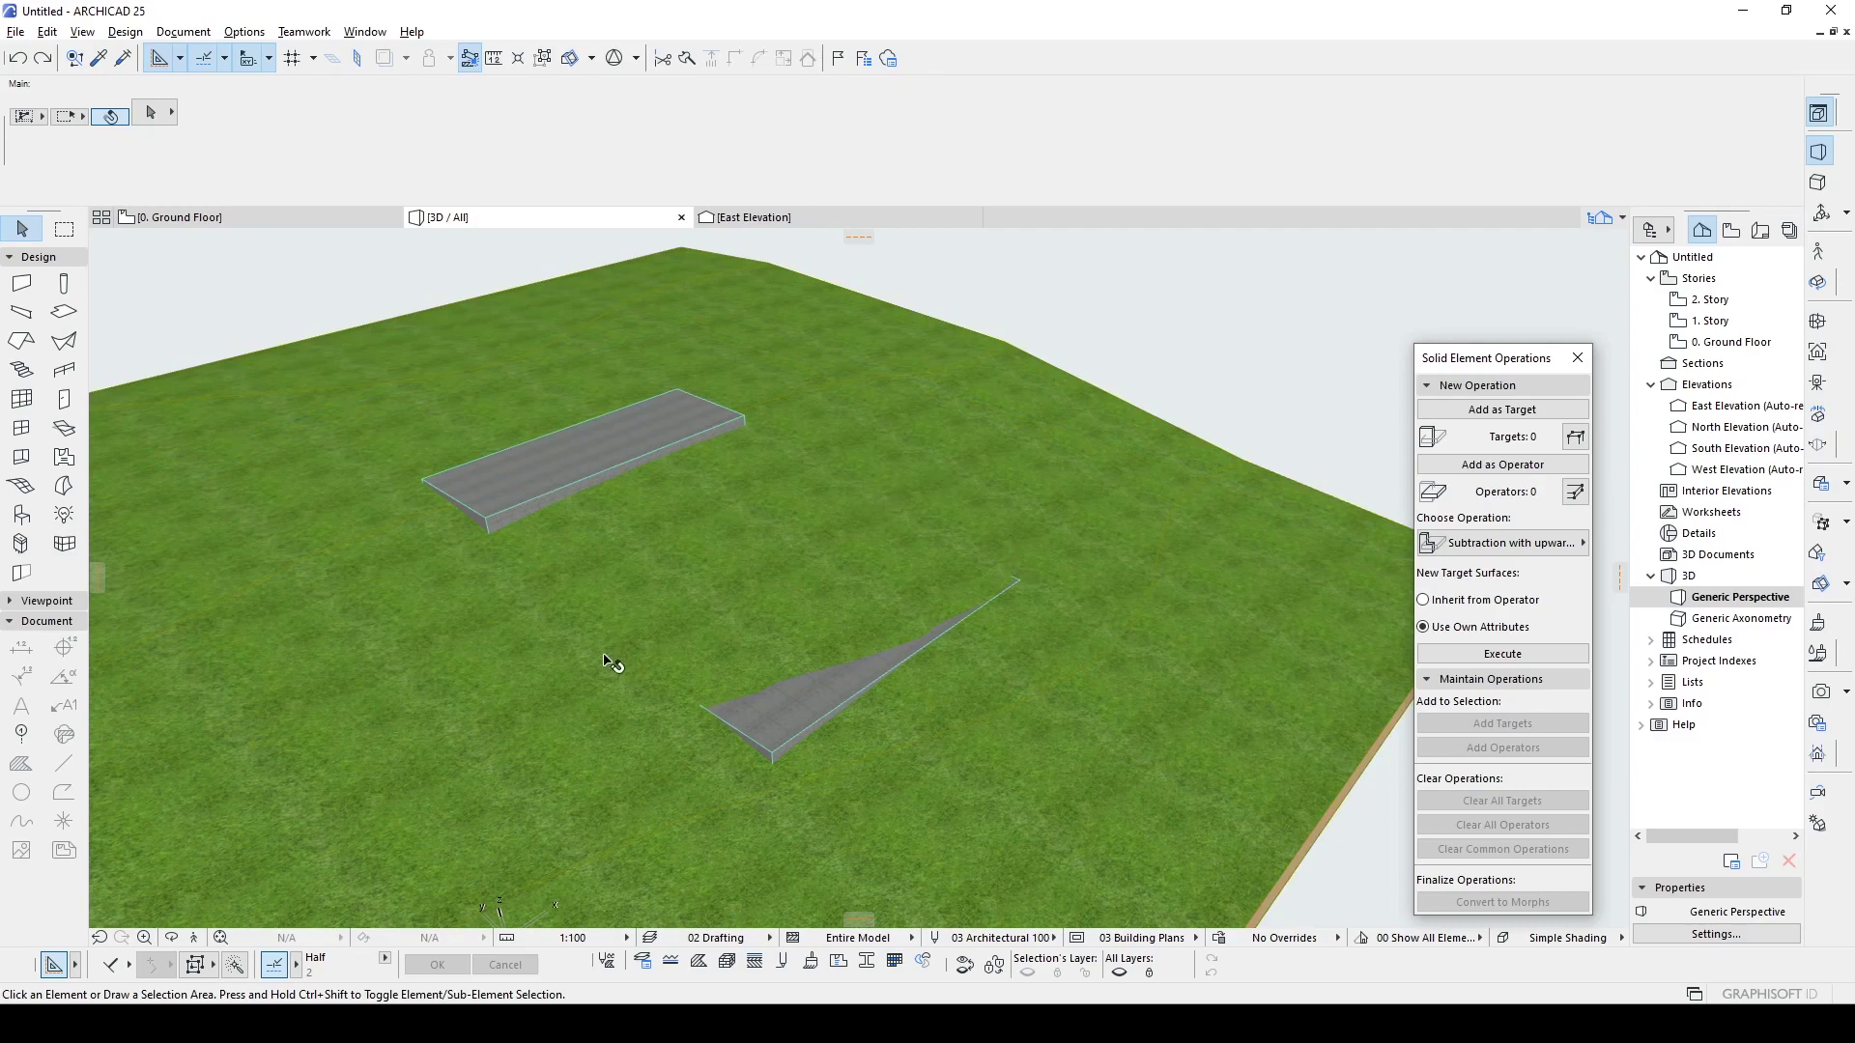
left_click(336, 222)
- Pan the plan over the lower slab and select the terrain mesh
left_click(935, 721)
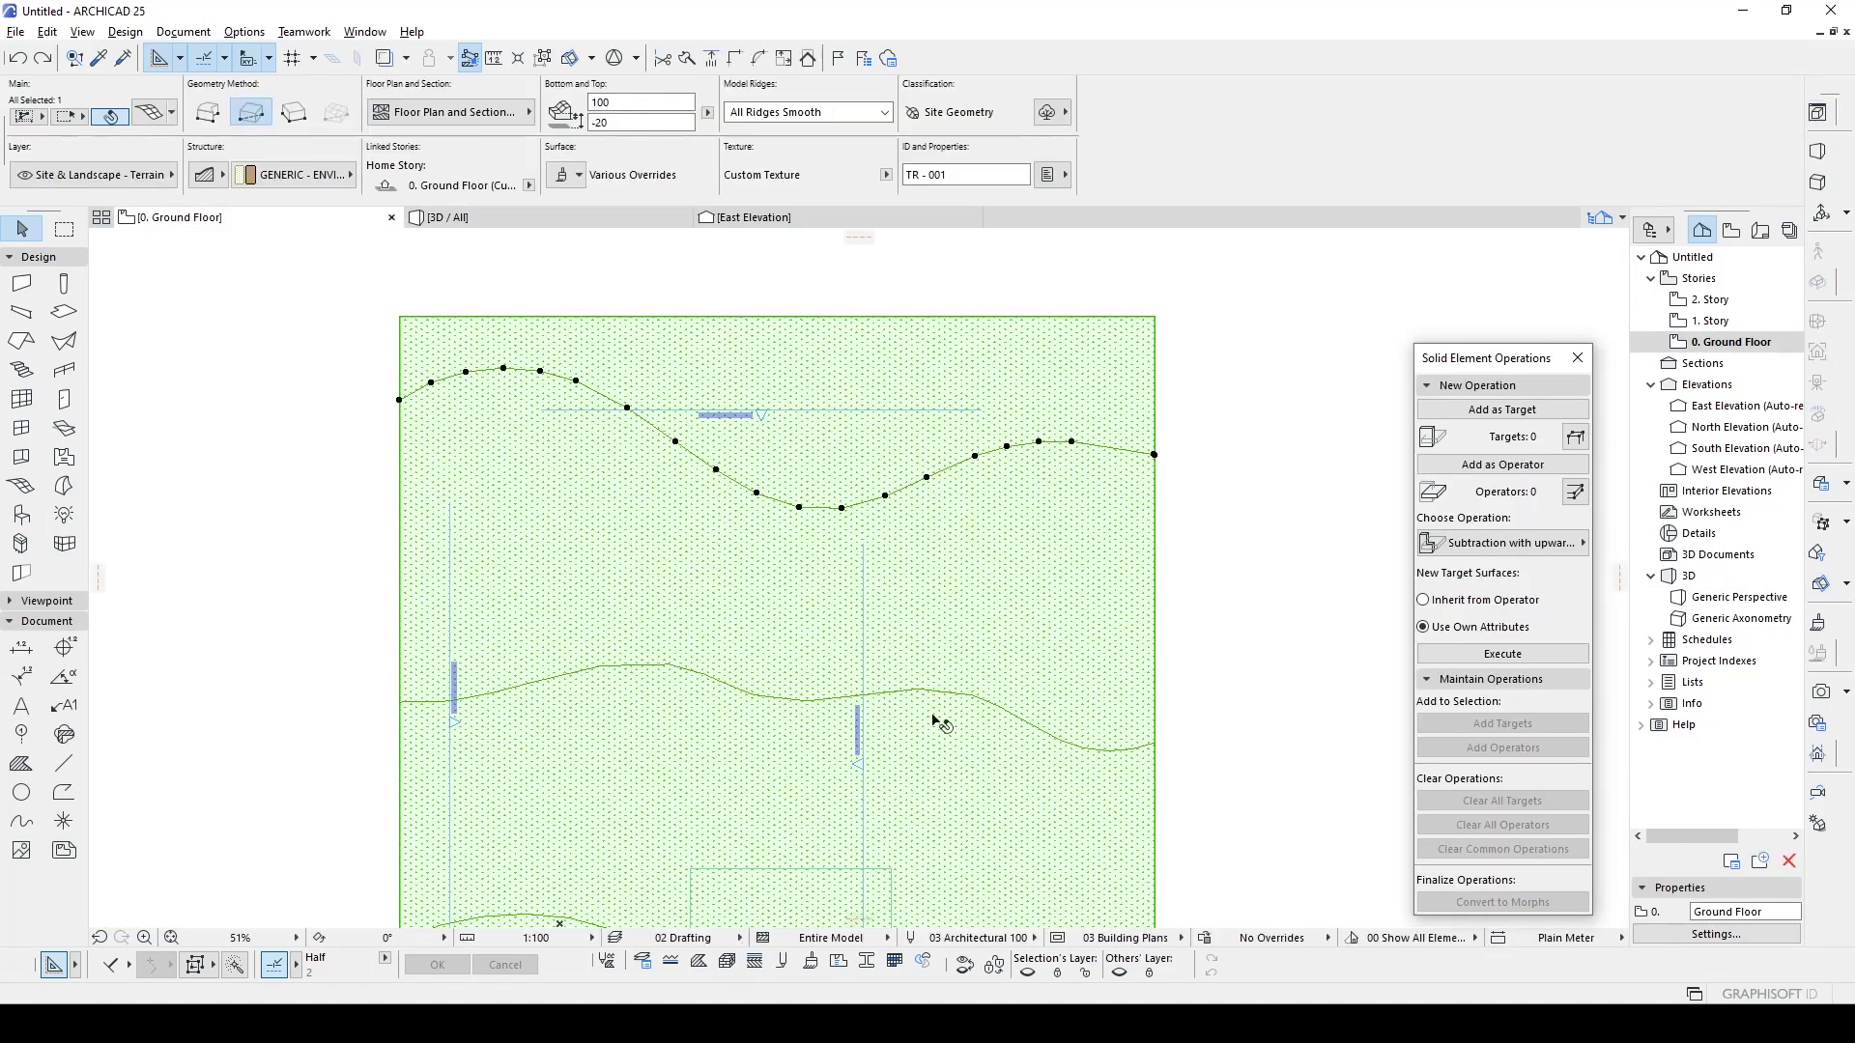
left_click(1117, 577)
left_click(731, 685)
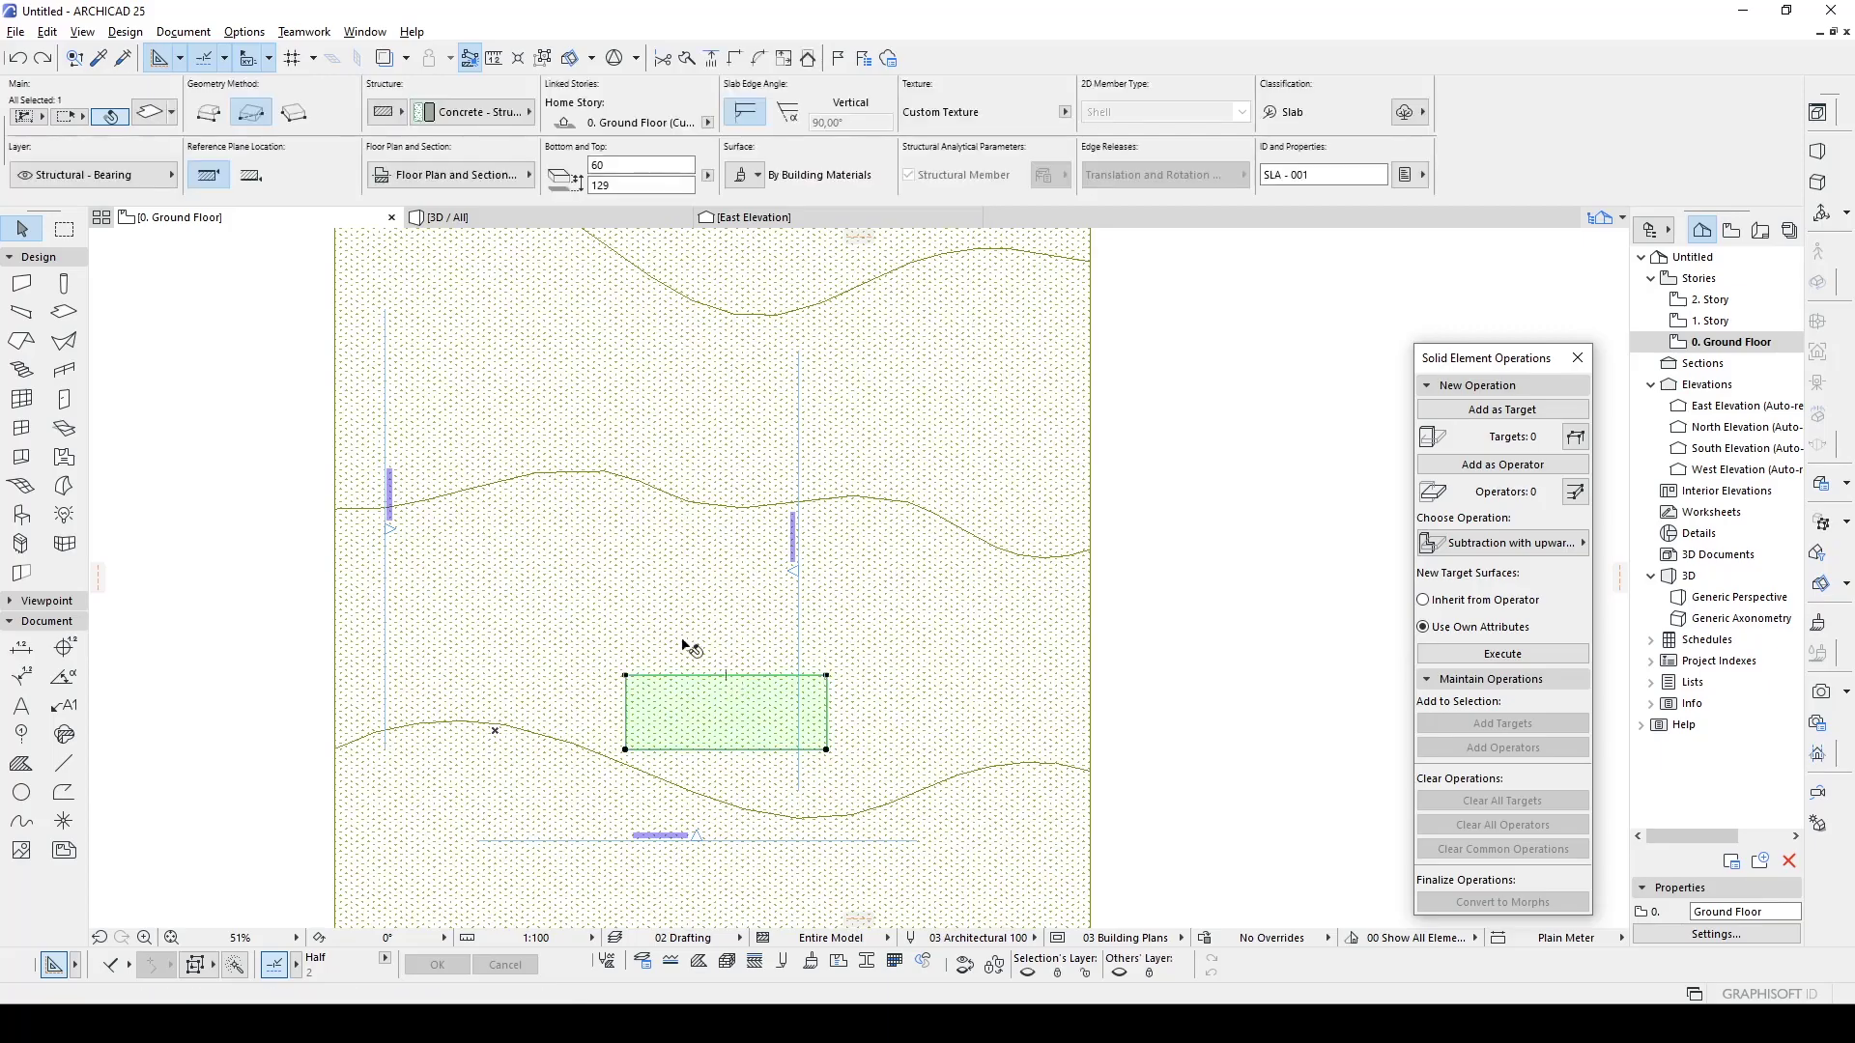
scroll(623, 676, "down", 1)
middle_click_drag(621, 671, 585, 581)
scroll(584, 581, "down", 2)
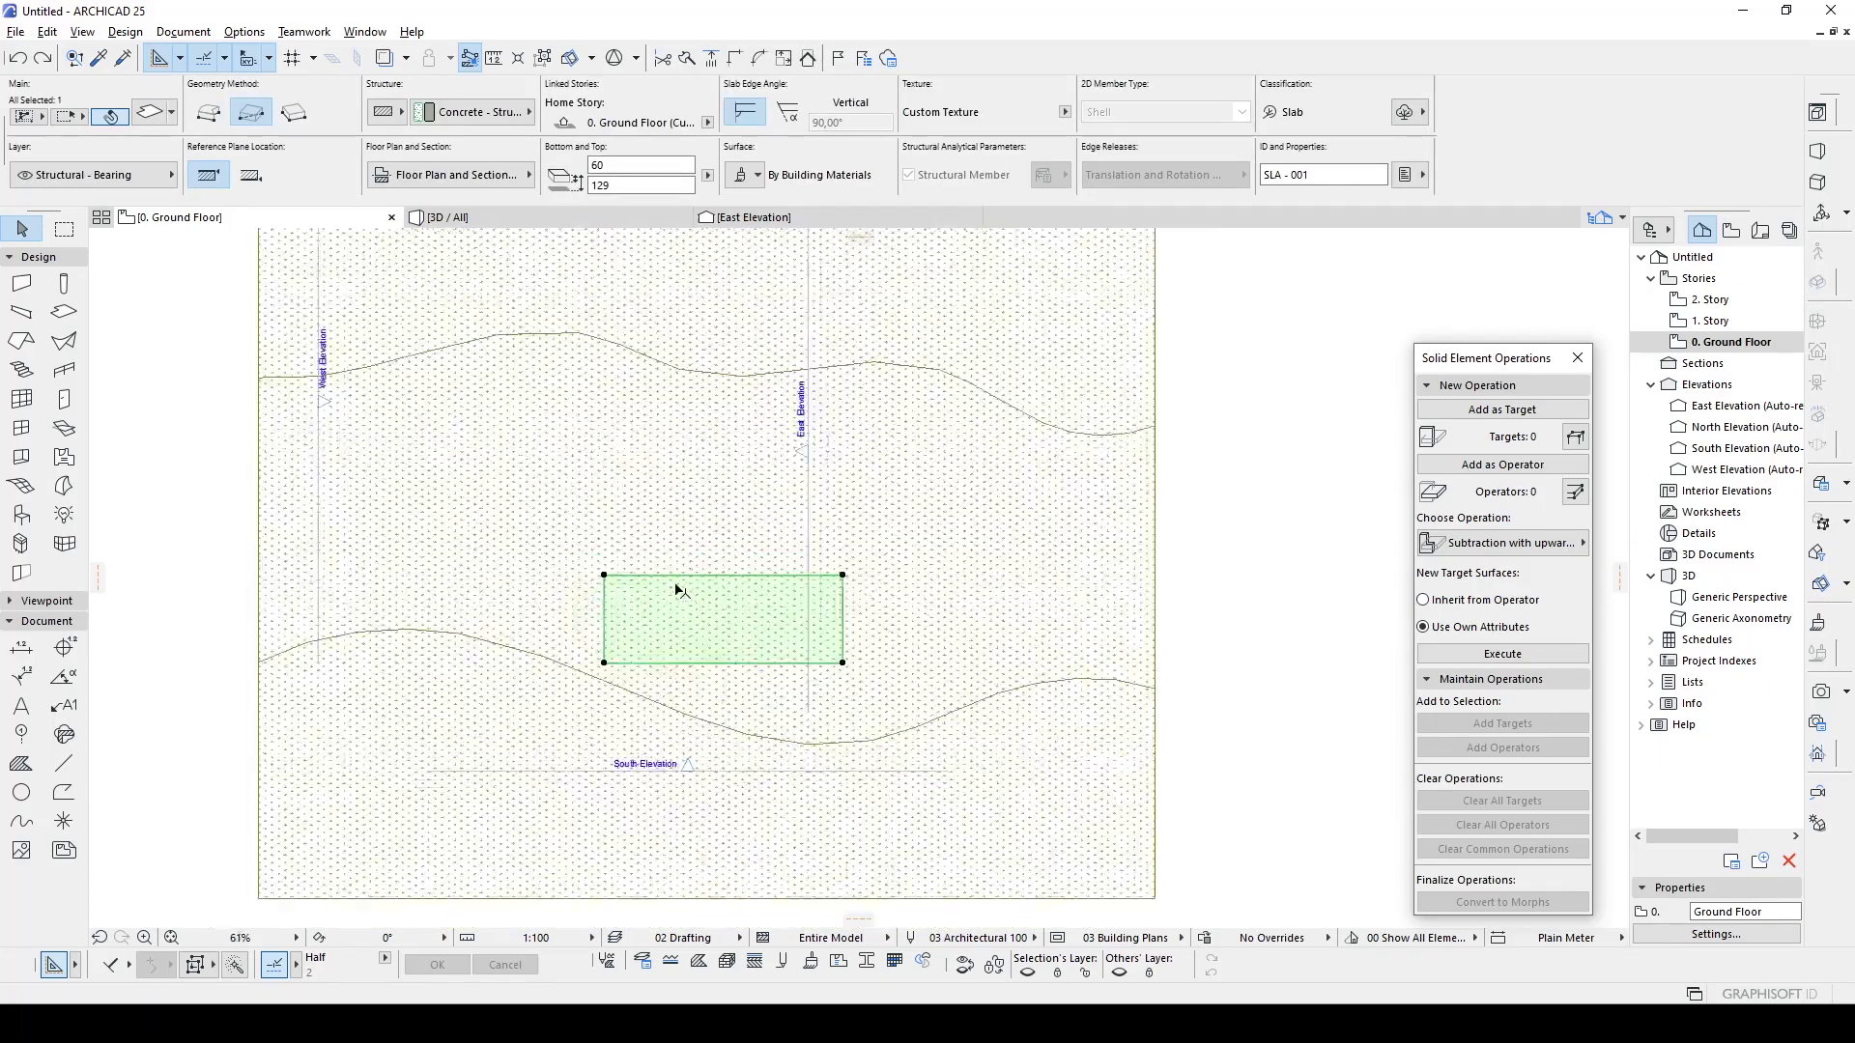
scroll(447, 558, "up", 6)
scroll(435, 544, "down", 3)
left_click(1127, 564)
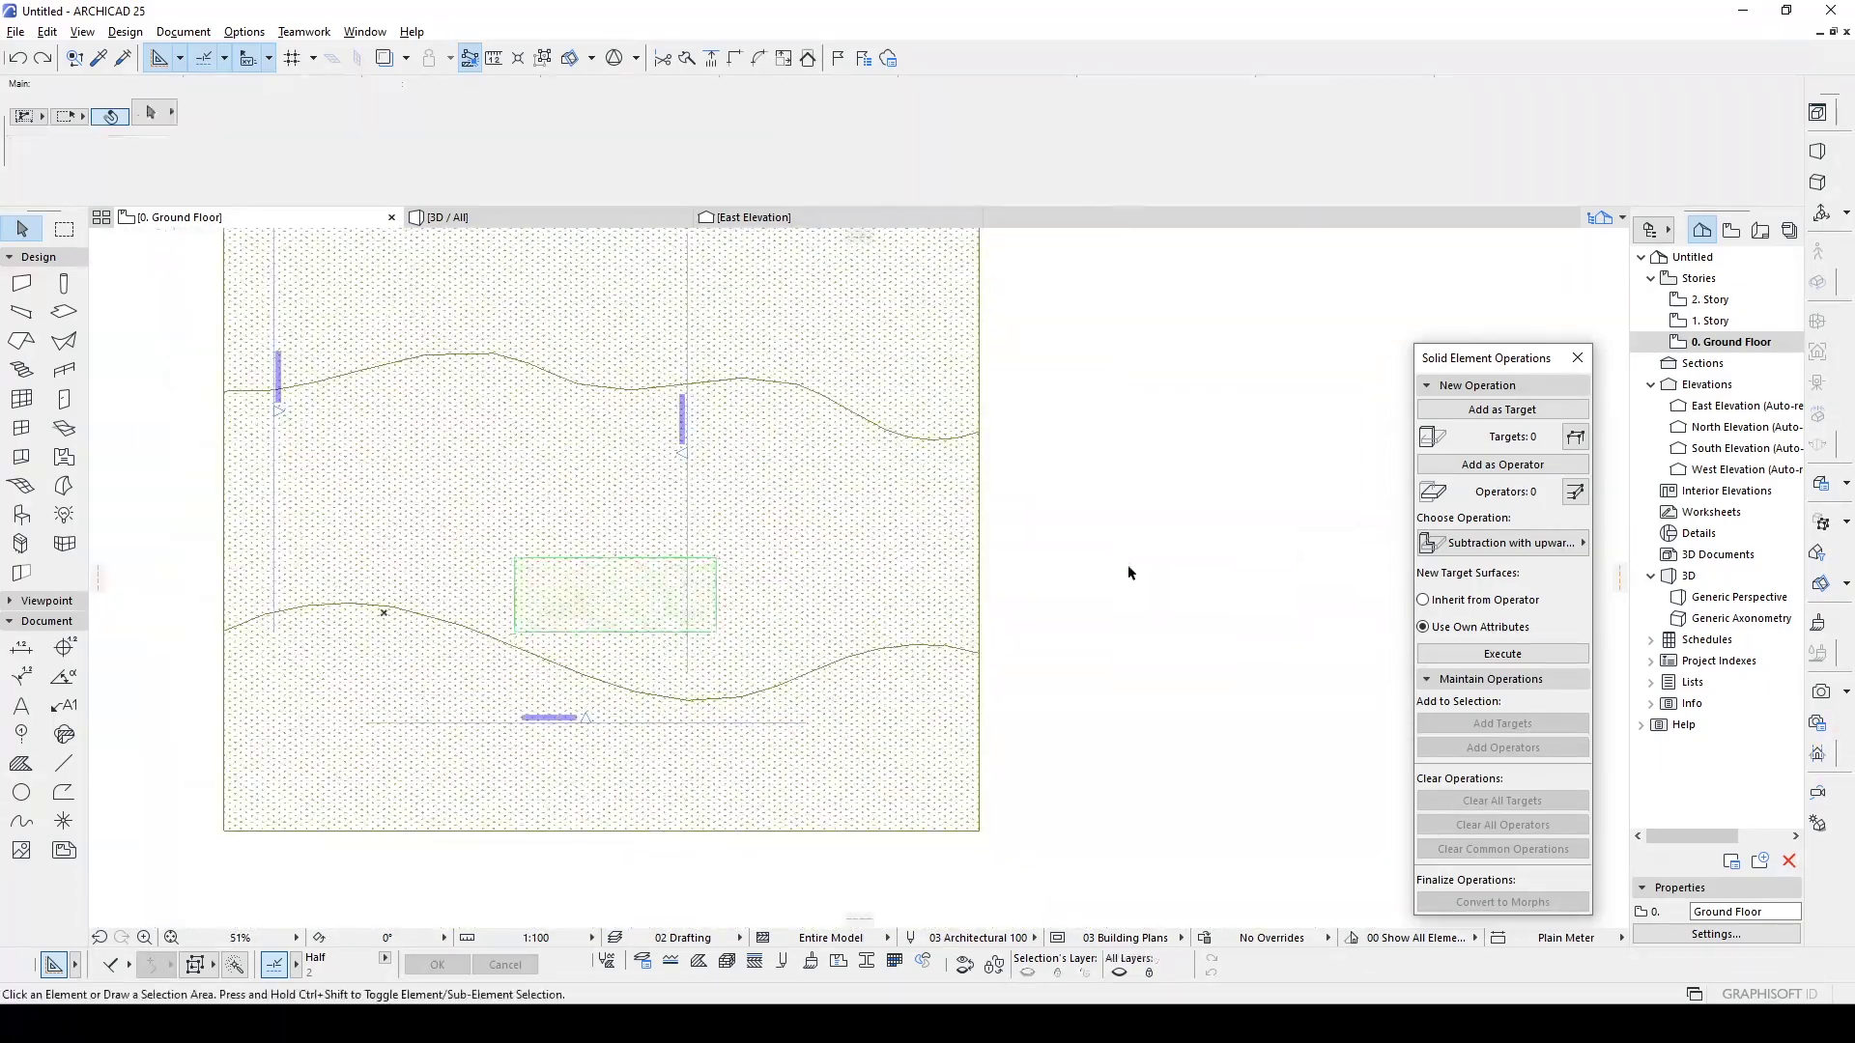
middle_click_drag(480, 459, 763, 501)
left_click(719, 510)
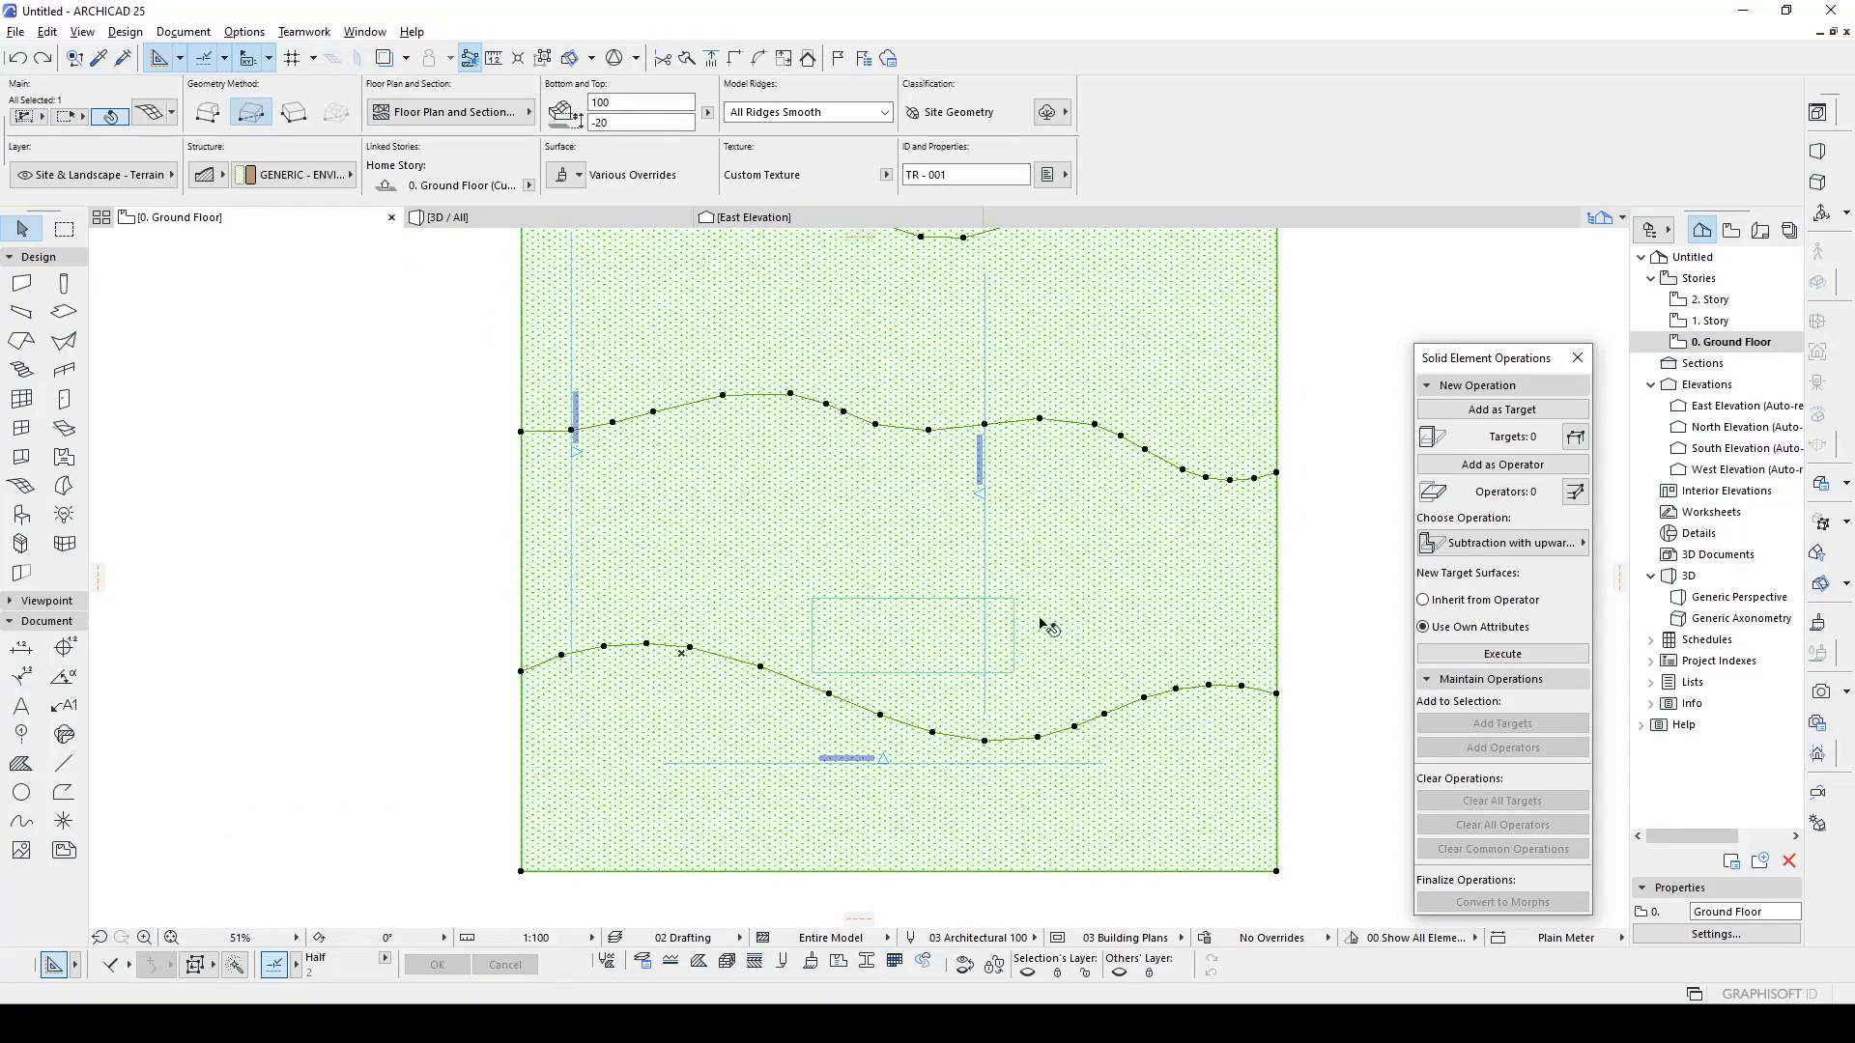
scroll(1040, 625, "up", 3)
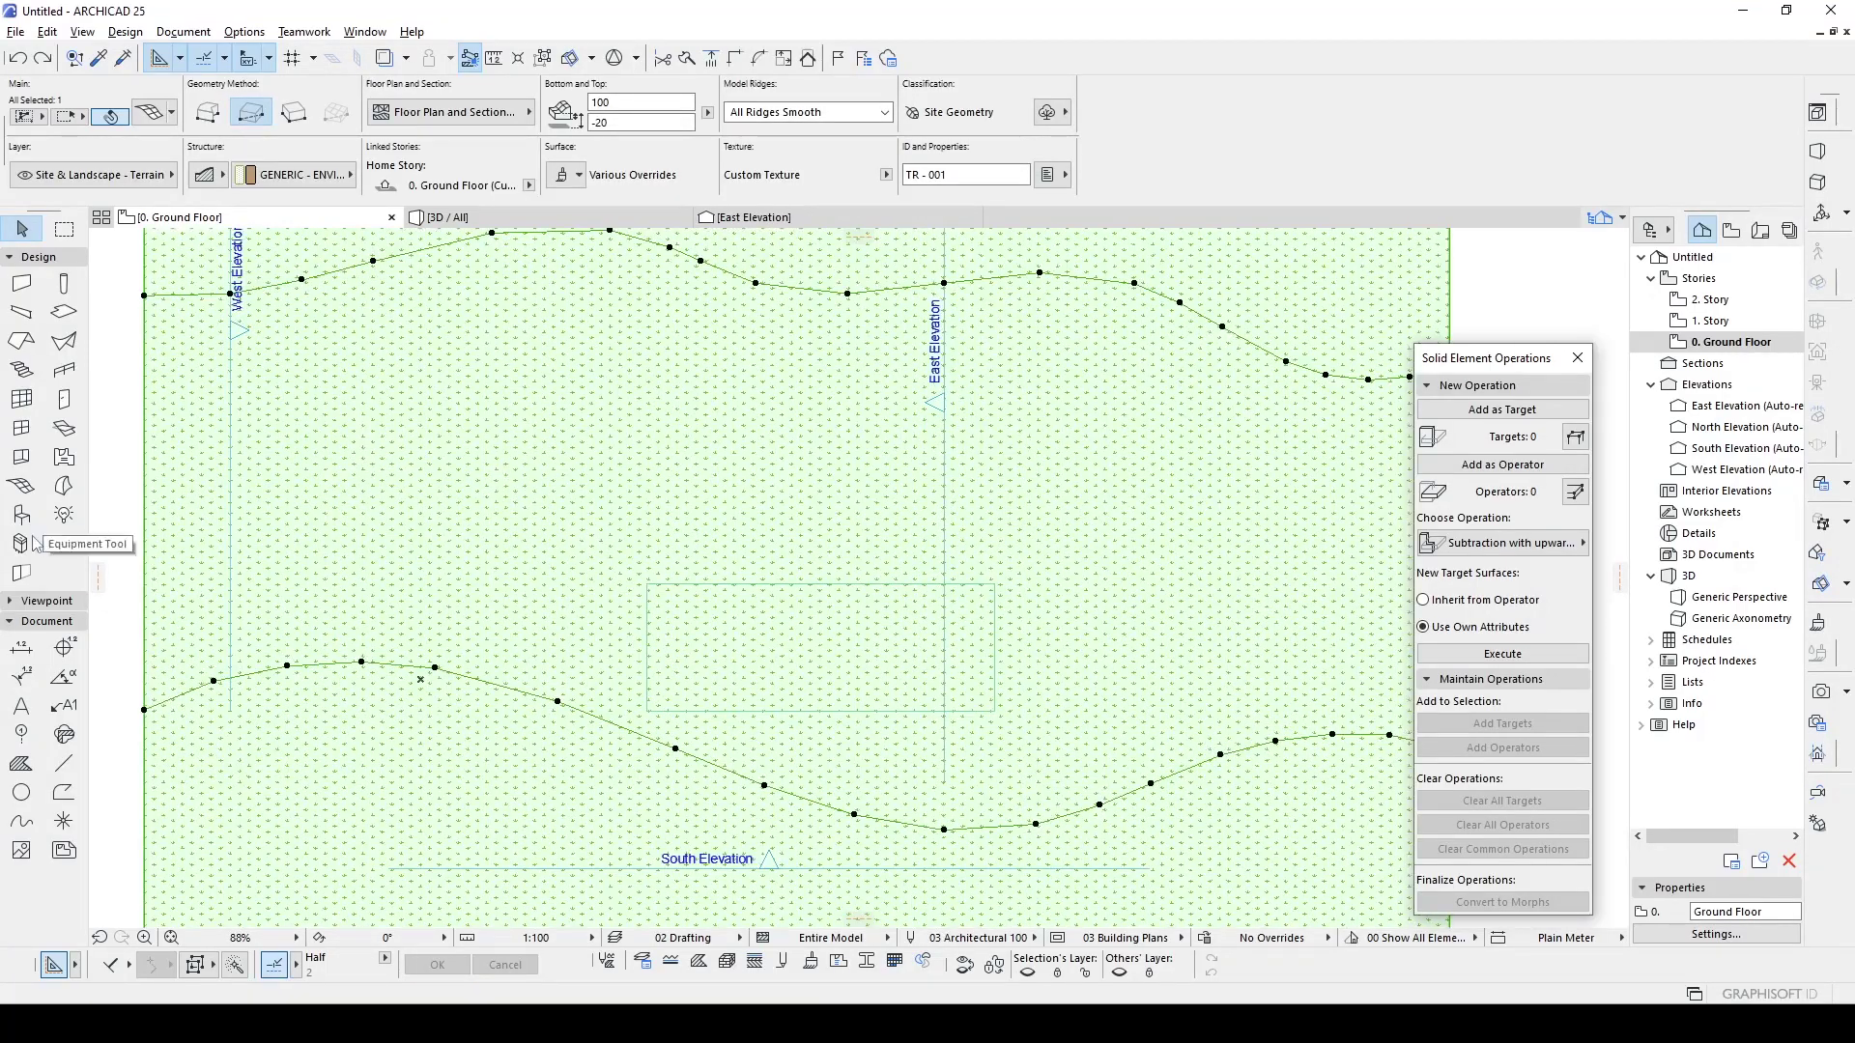
- Add a rectangle of mesh points over the slab, fitted to user ridges, and view in 3D
left_click(21, 488)
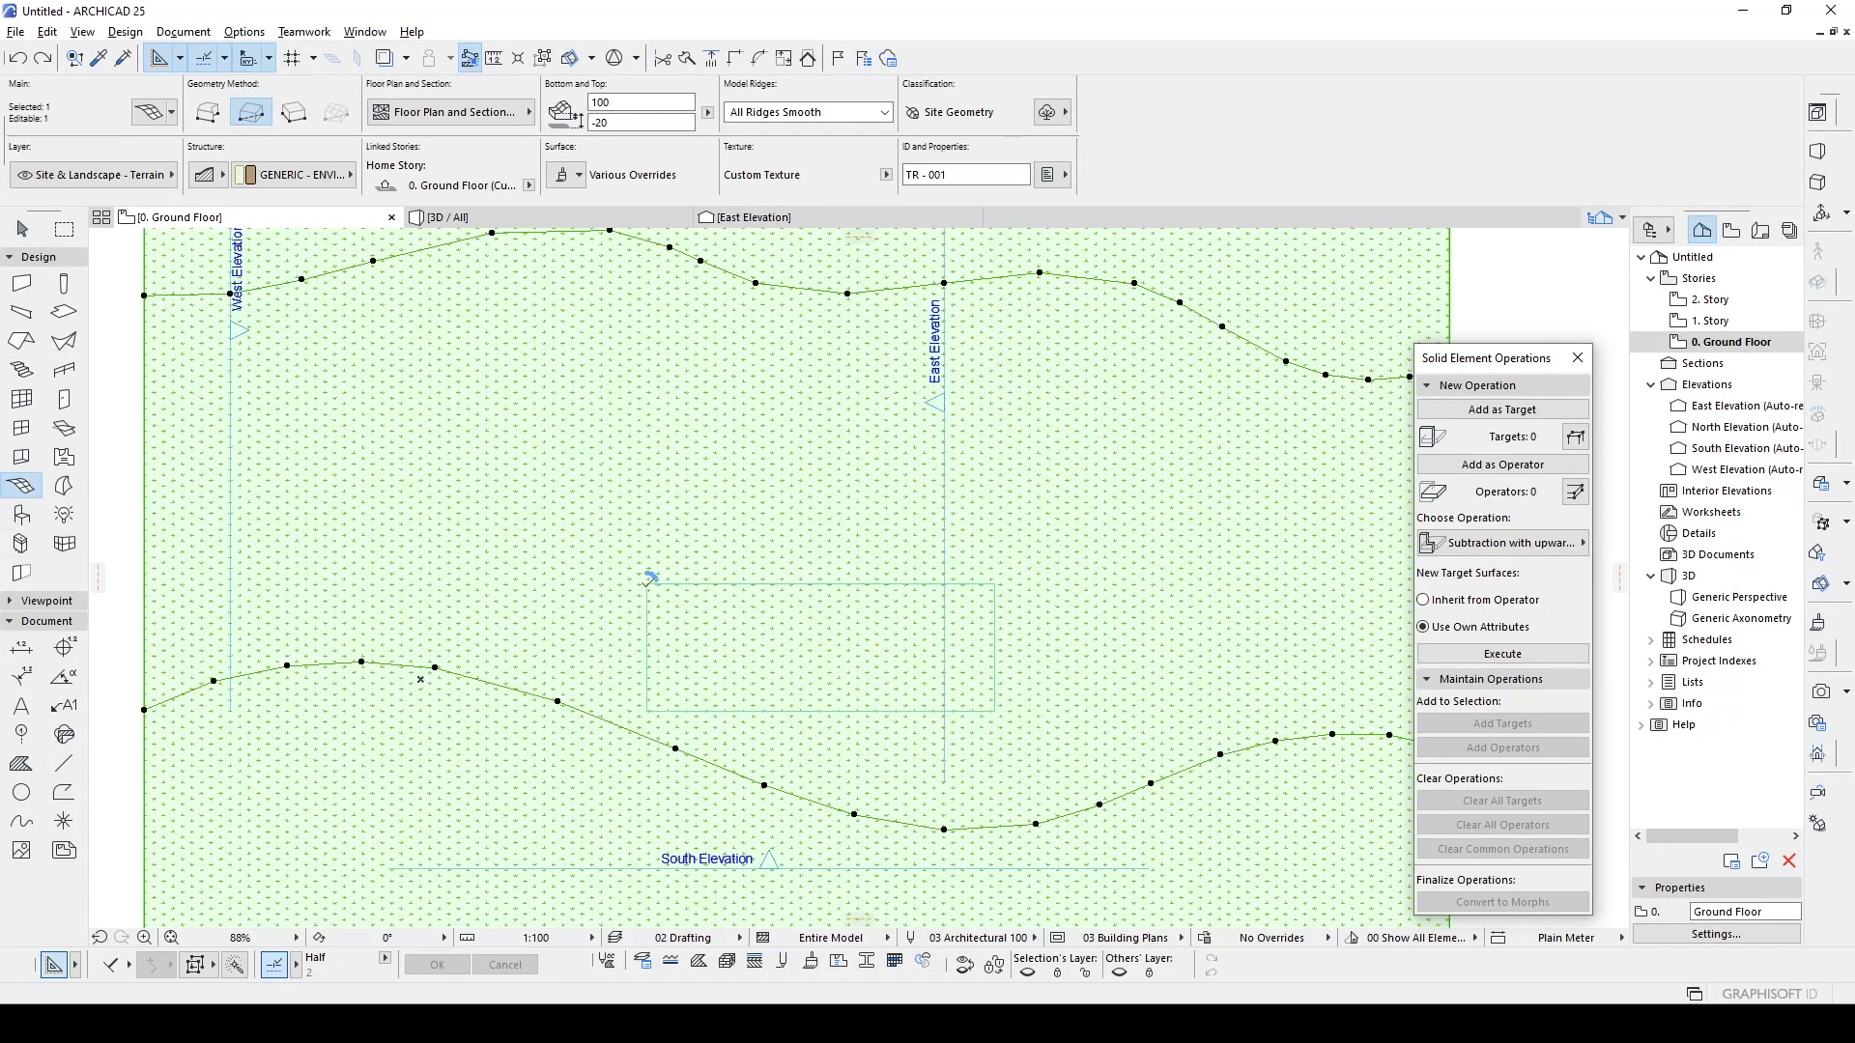
left_click(646, 584)
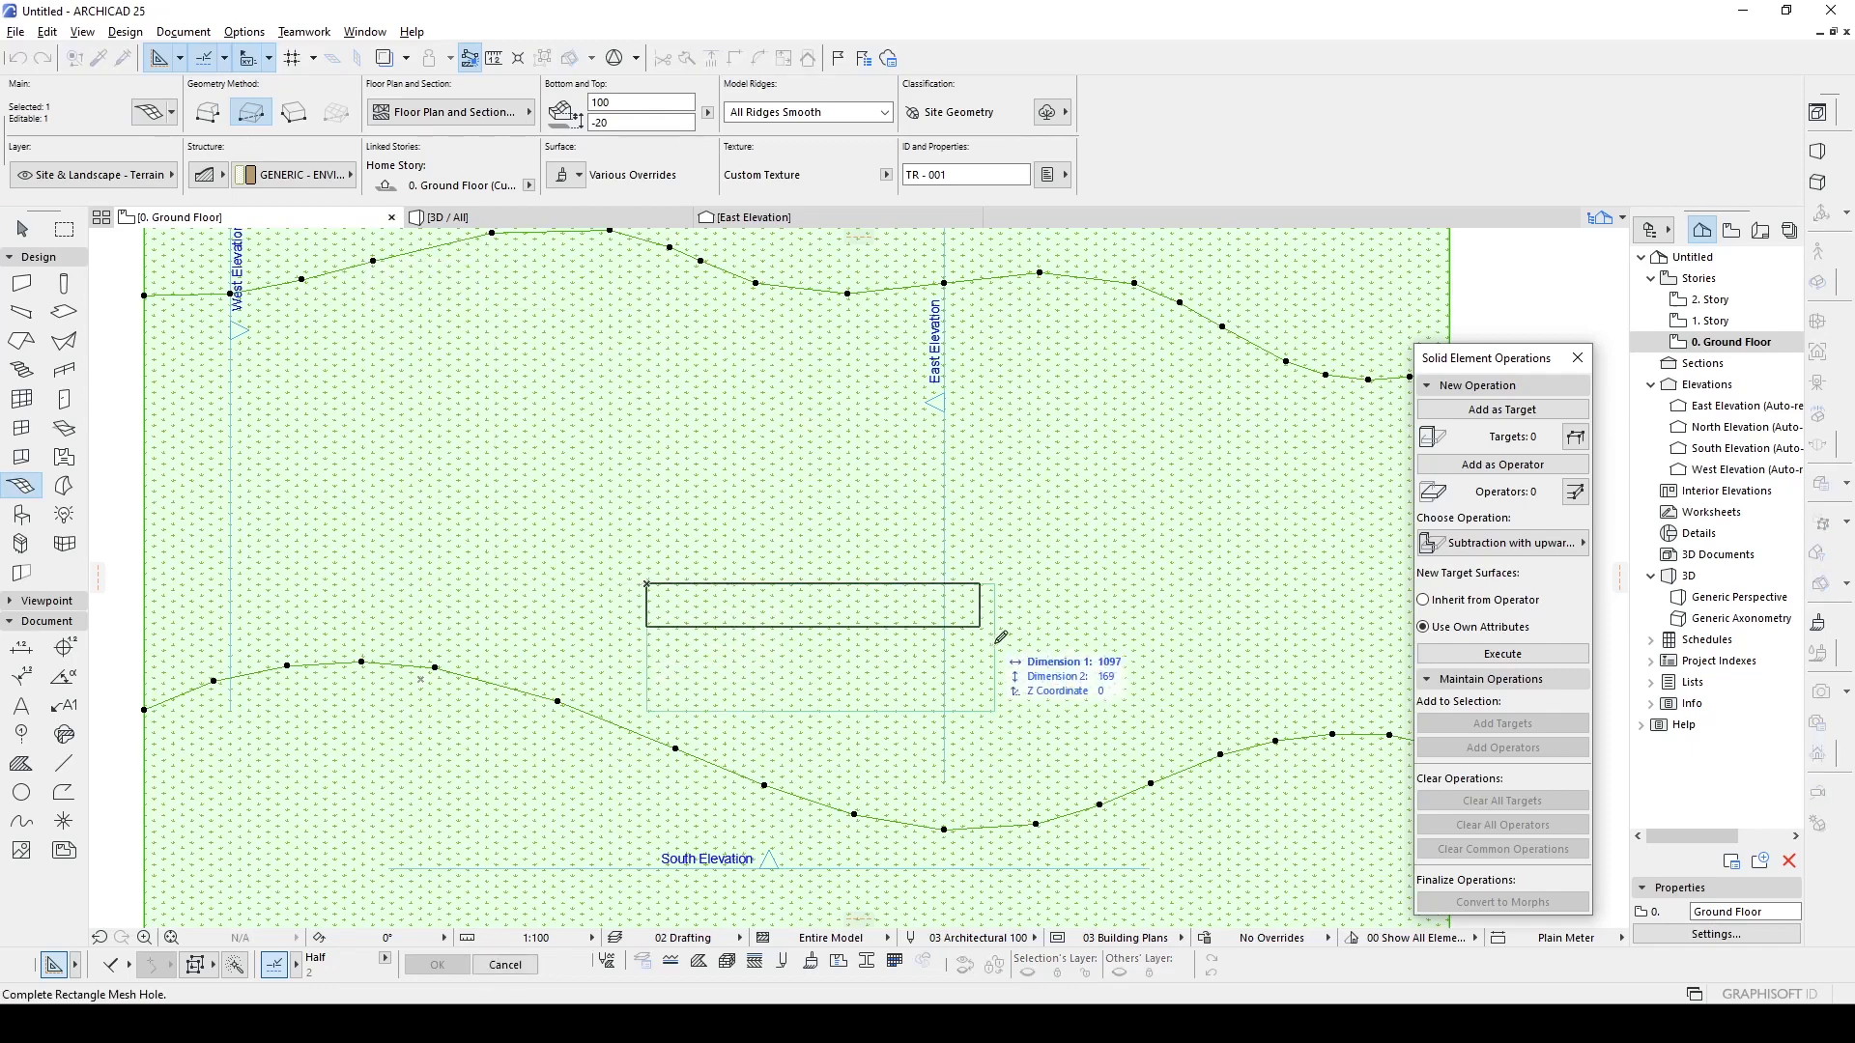
left_click(994, 711)
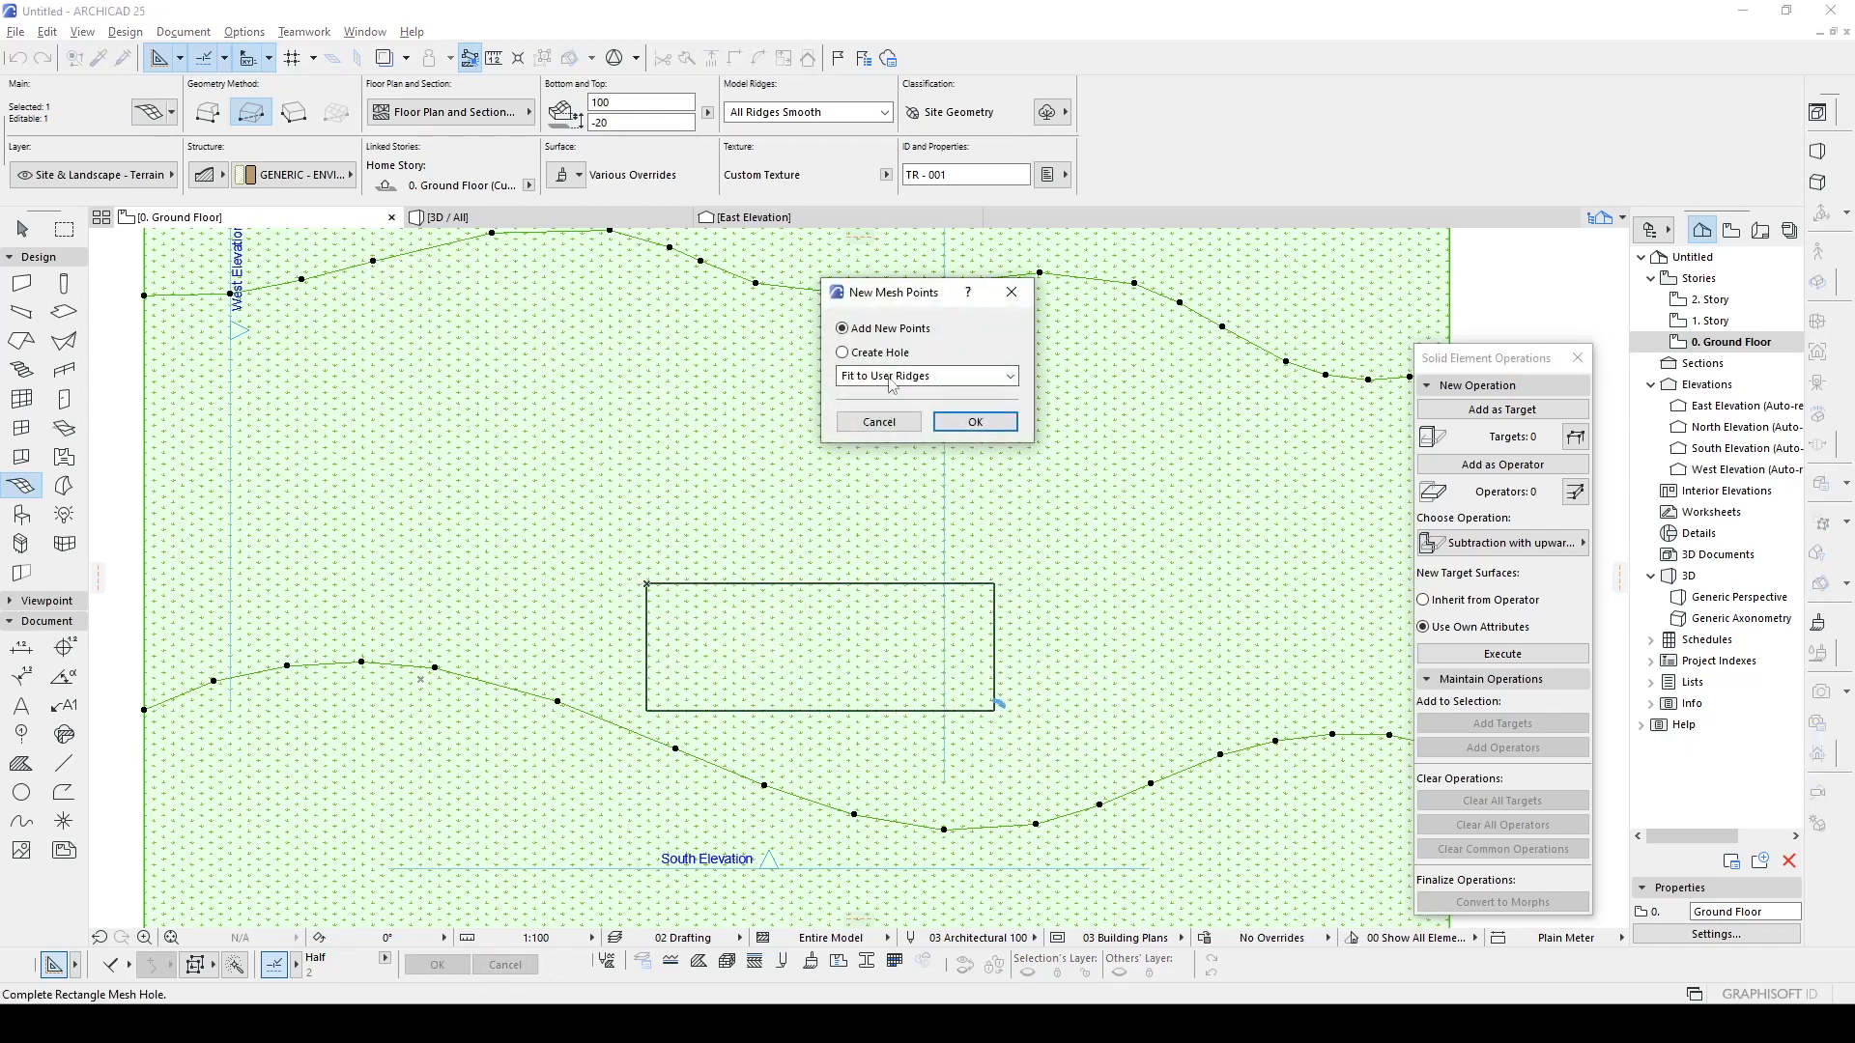
left_click(976, 422)
scroll(870, 434, "down", 2)
scroll(676, 338, "down", 2)
left_click(453, 218)
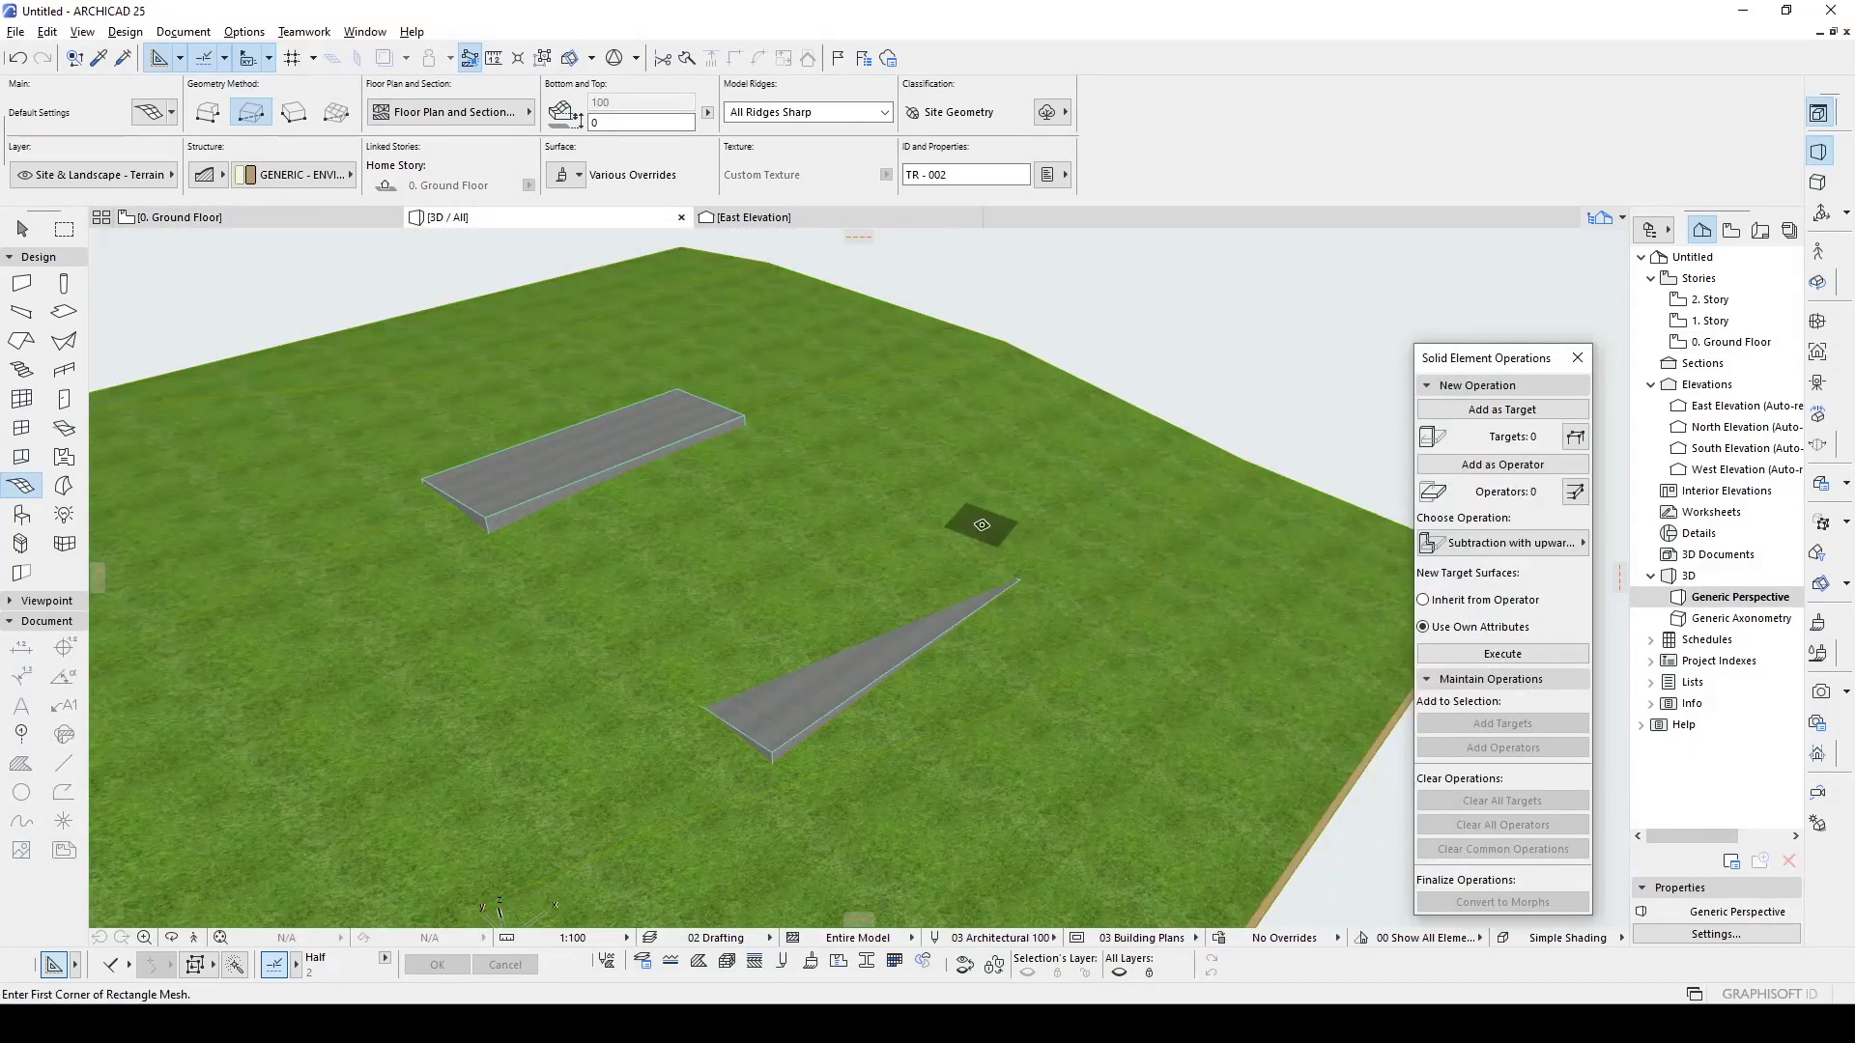
left_click(1062, 522)
- Reshape the triangular grey slab area into a four-sided rectangle
mouse_move(1063, 523)
middle_mouse_down("shift")
mouse_move(877, 650)
mouse_move(489, 650)
middle_mouse_up("shift")
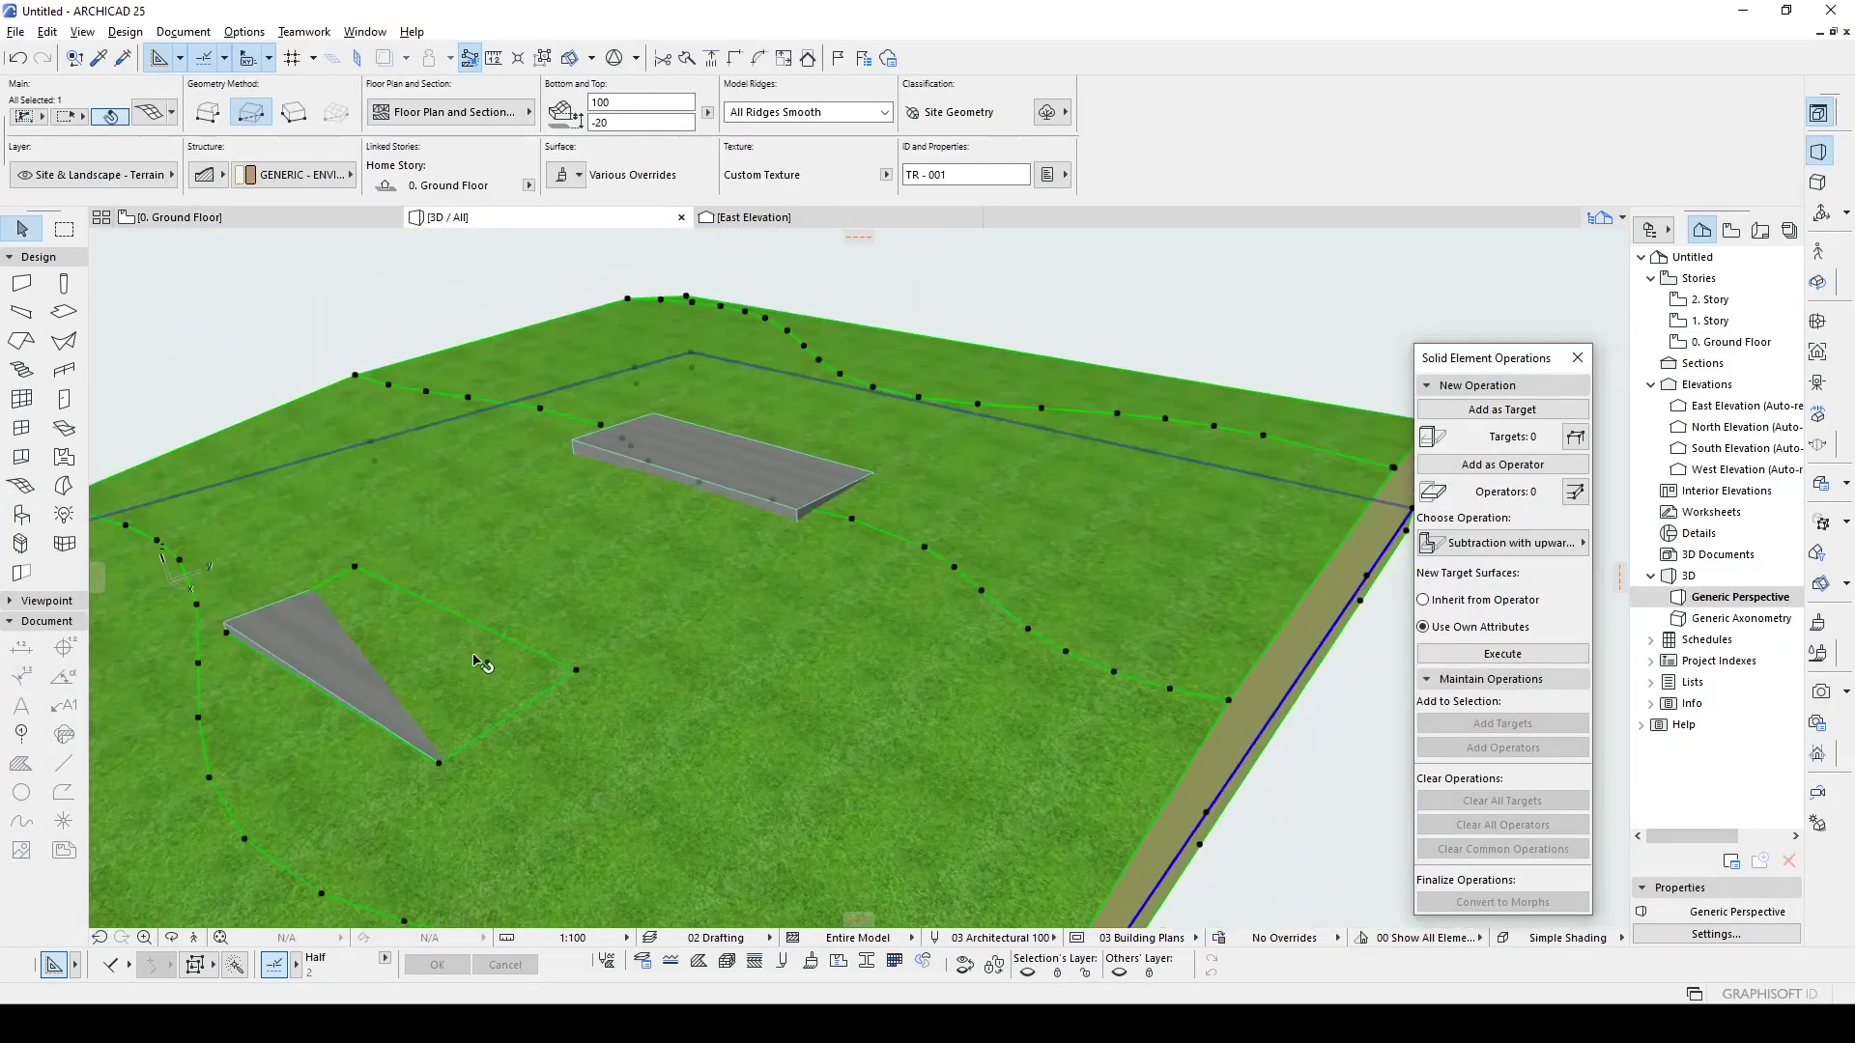
scroll(662, 621, "up", 1)
scroll(685, 606, "up", 2)
left_click(686, 607)
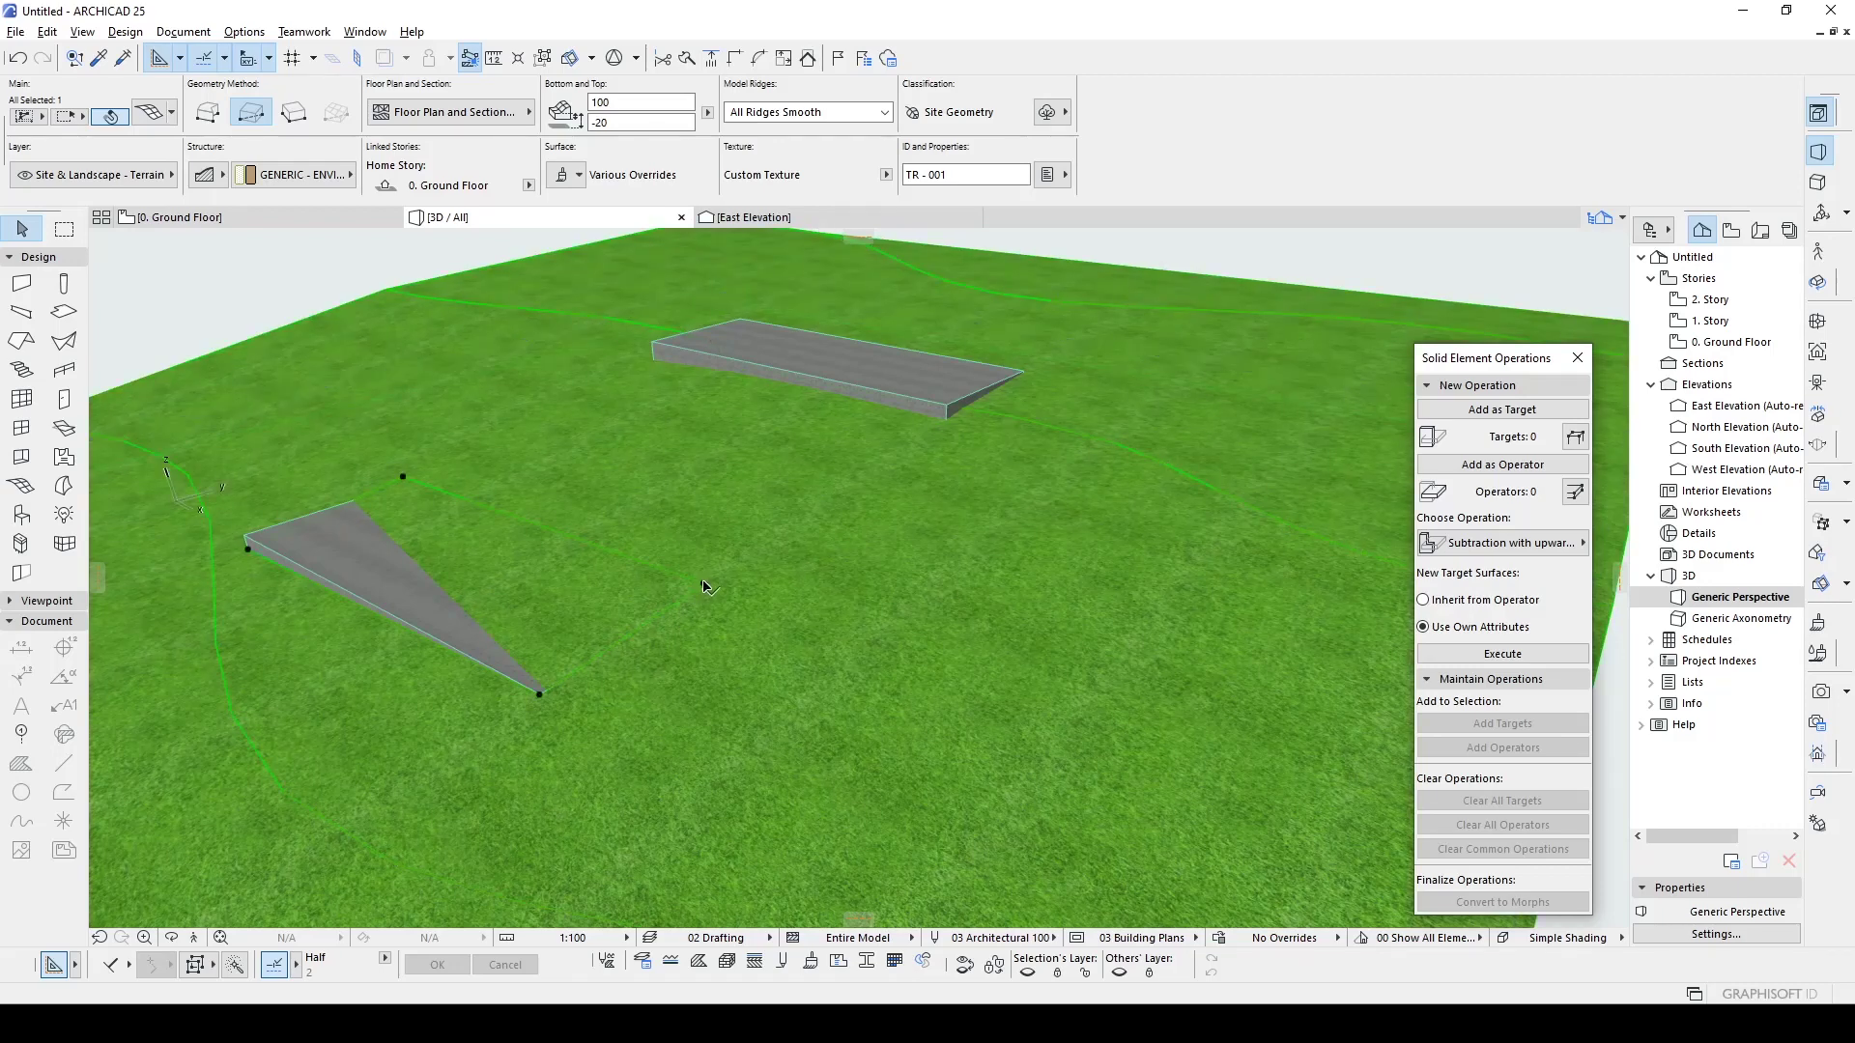
left_click(702, 585)
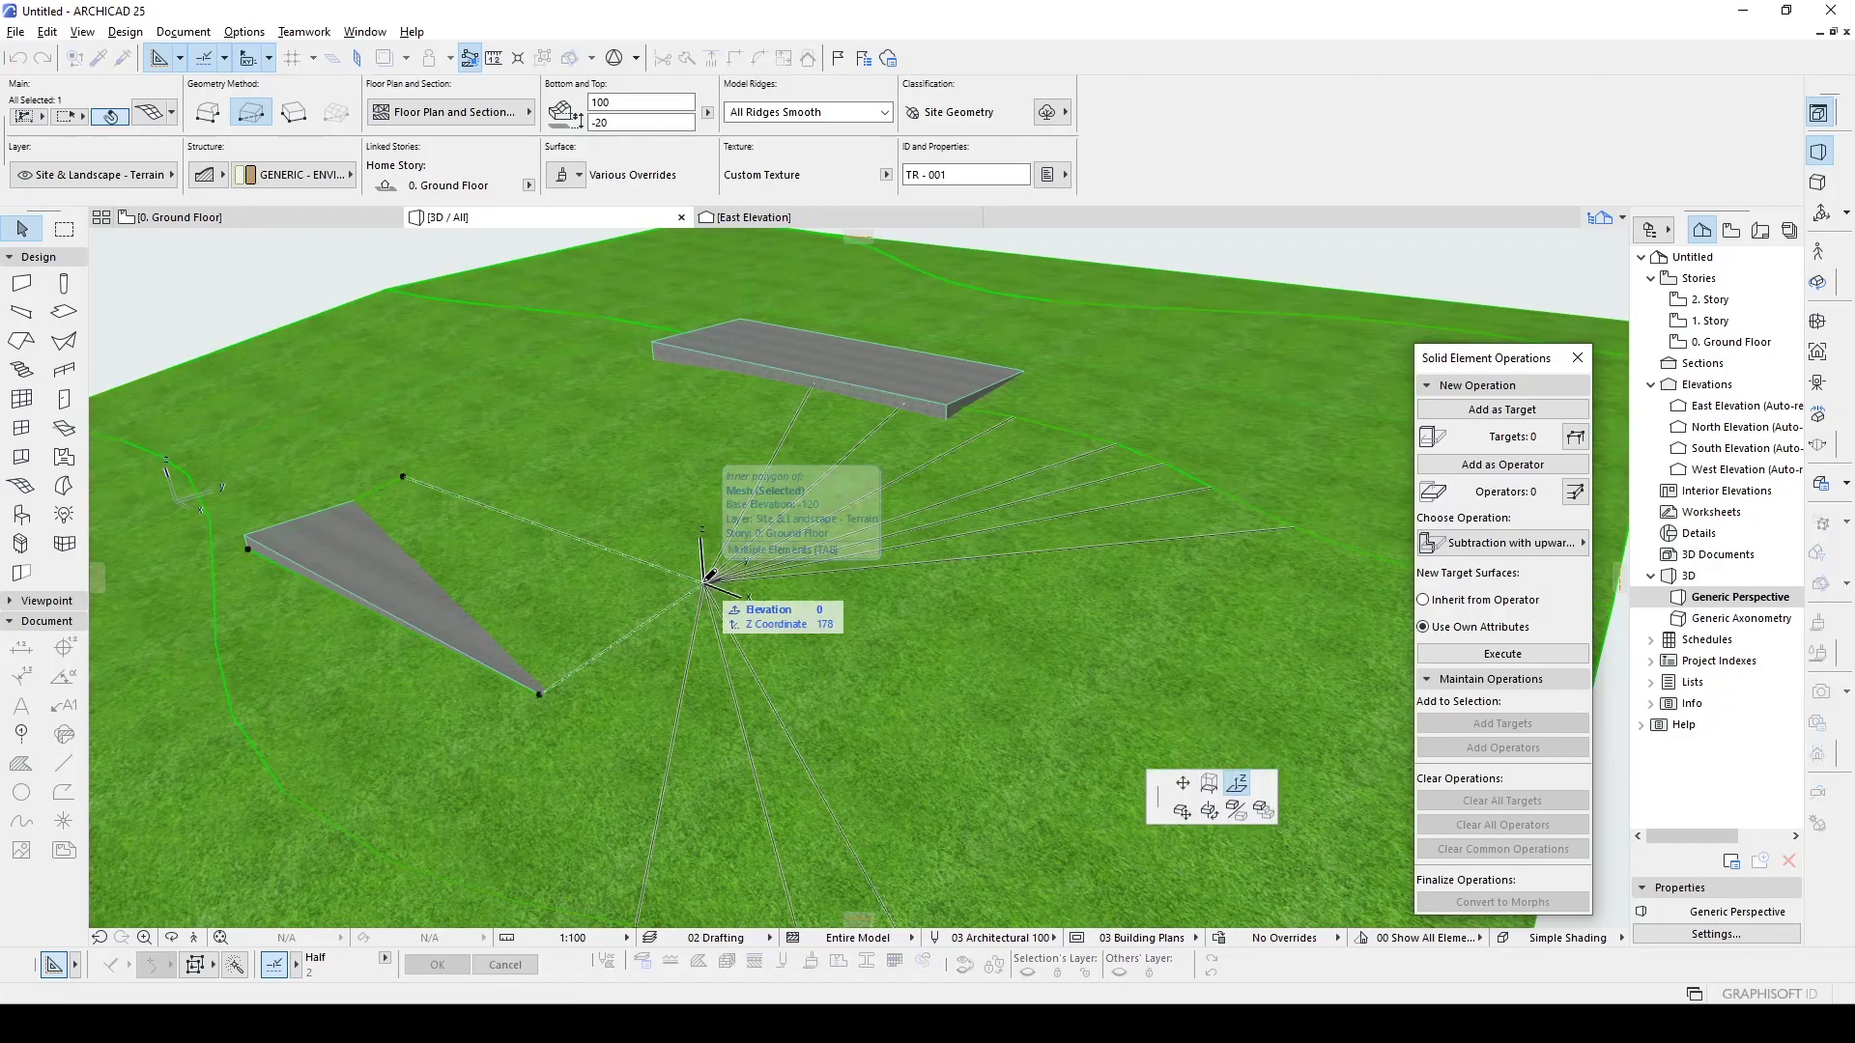
left_click(539, 694)
left_click(404, 481)
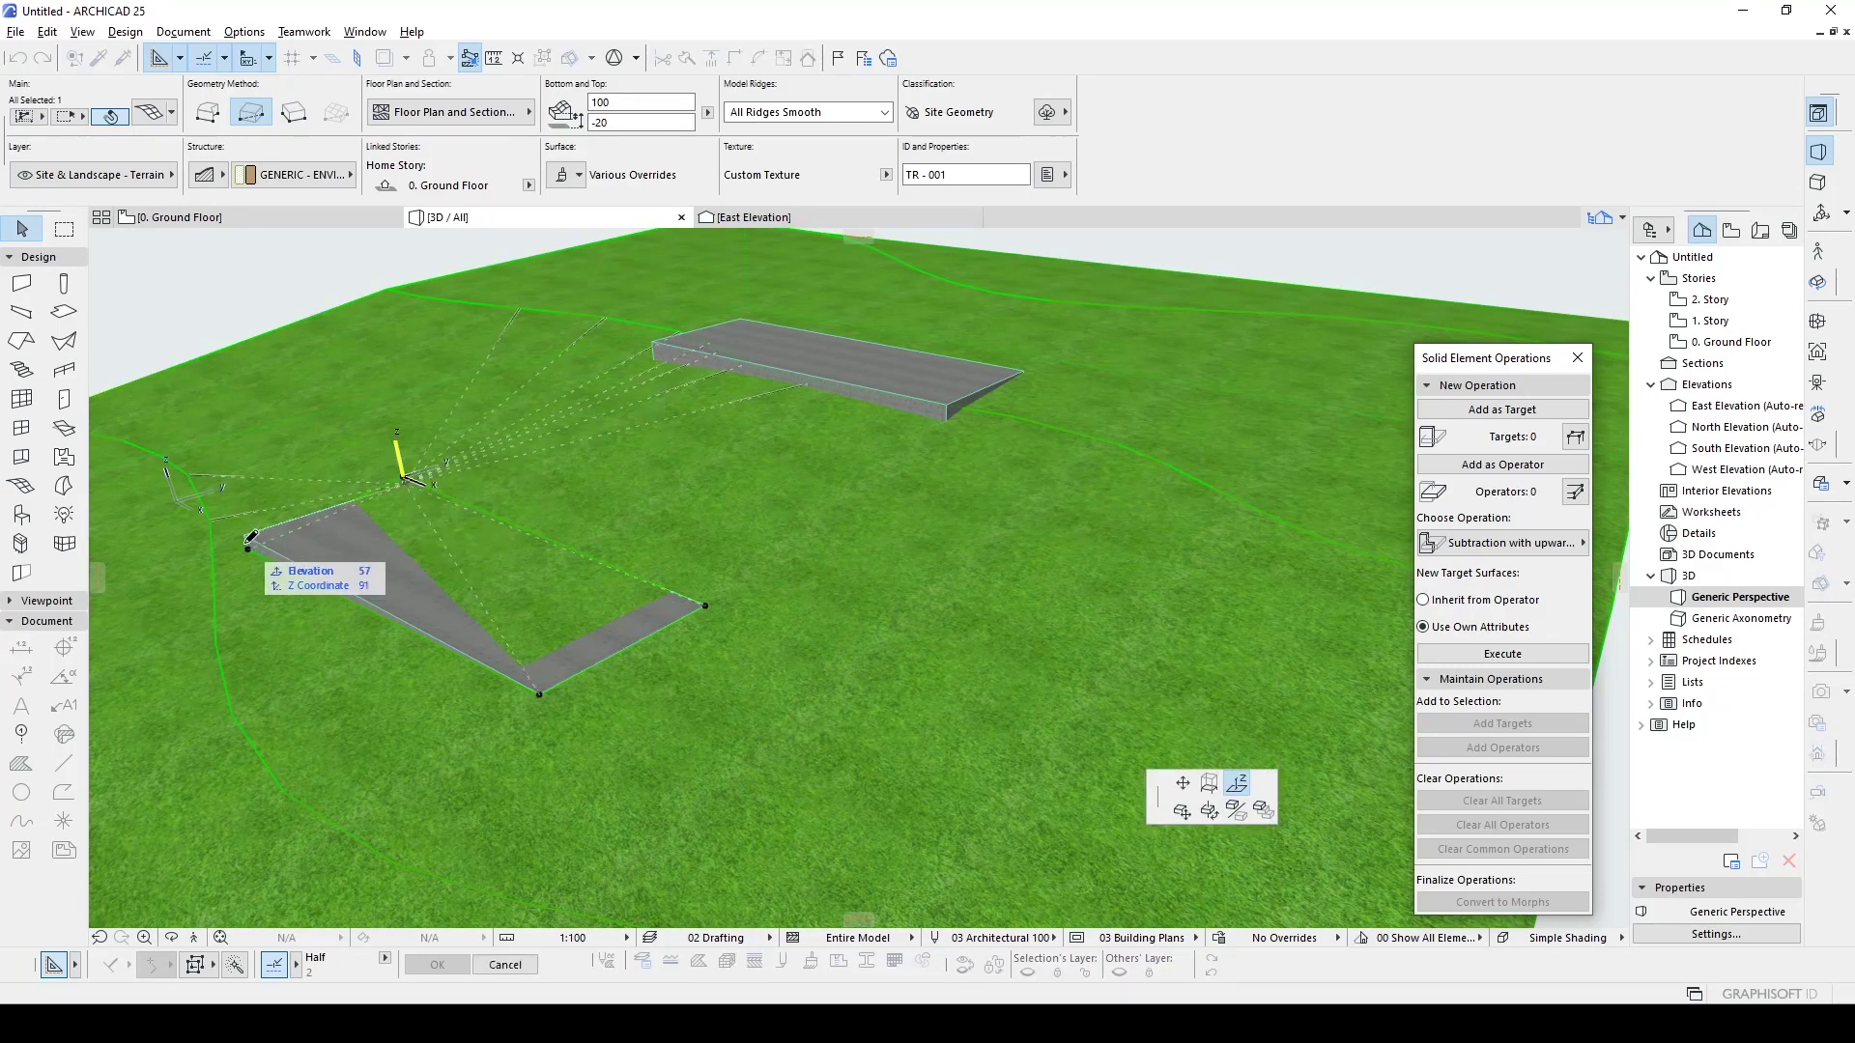
left_click(406, 496)
- Lower the slab's right and left corner elevations so it sits level in the terrain
mouse_move(370, 570)
middle_mouse_down("shift")
mouse_move(358, 580)
mouse_move(725, 601)
mouse_move(823, 585)
middle_mouse_up("shift")
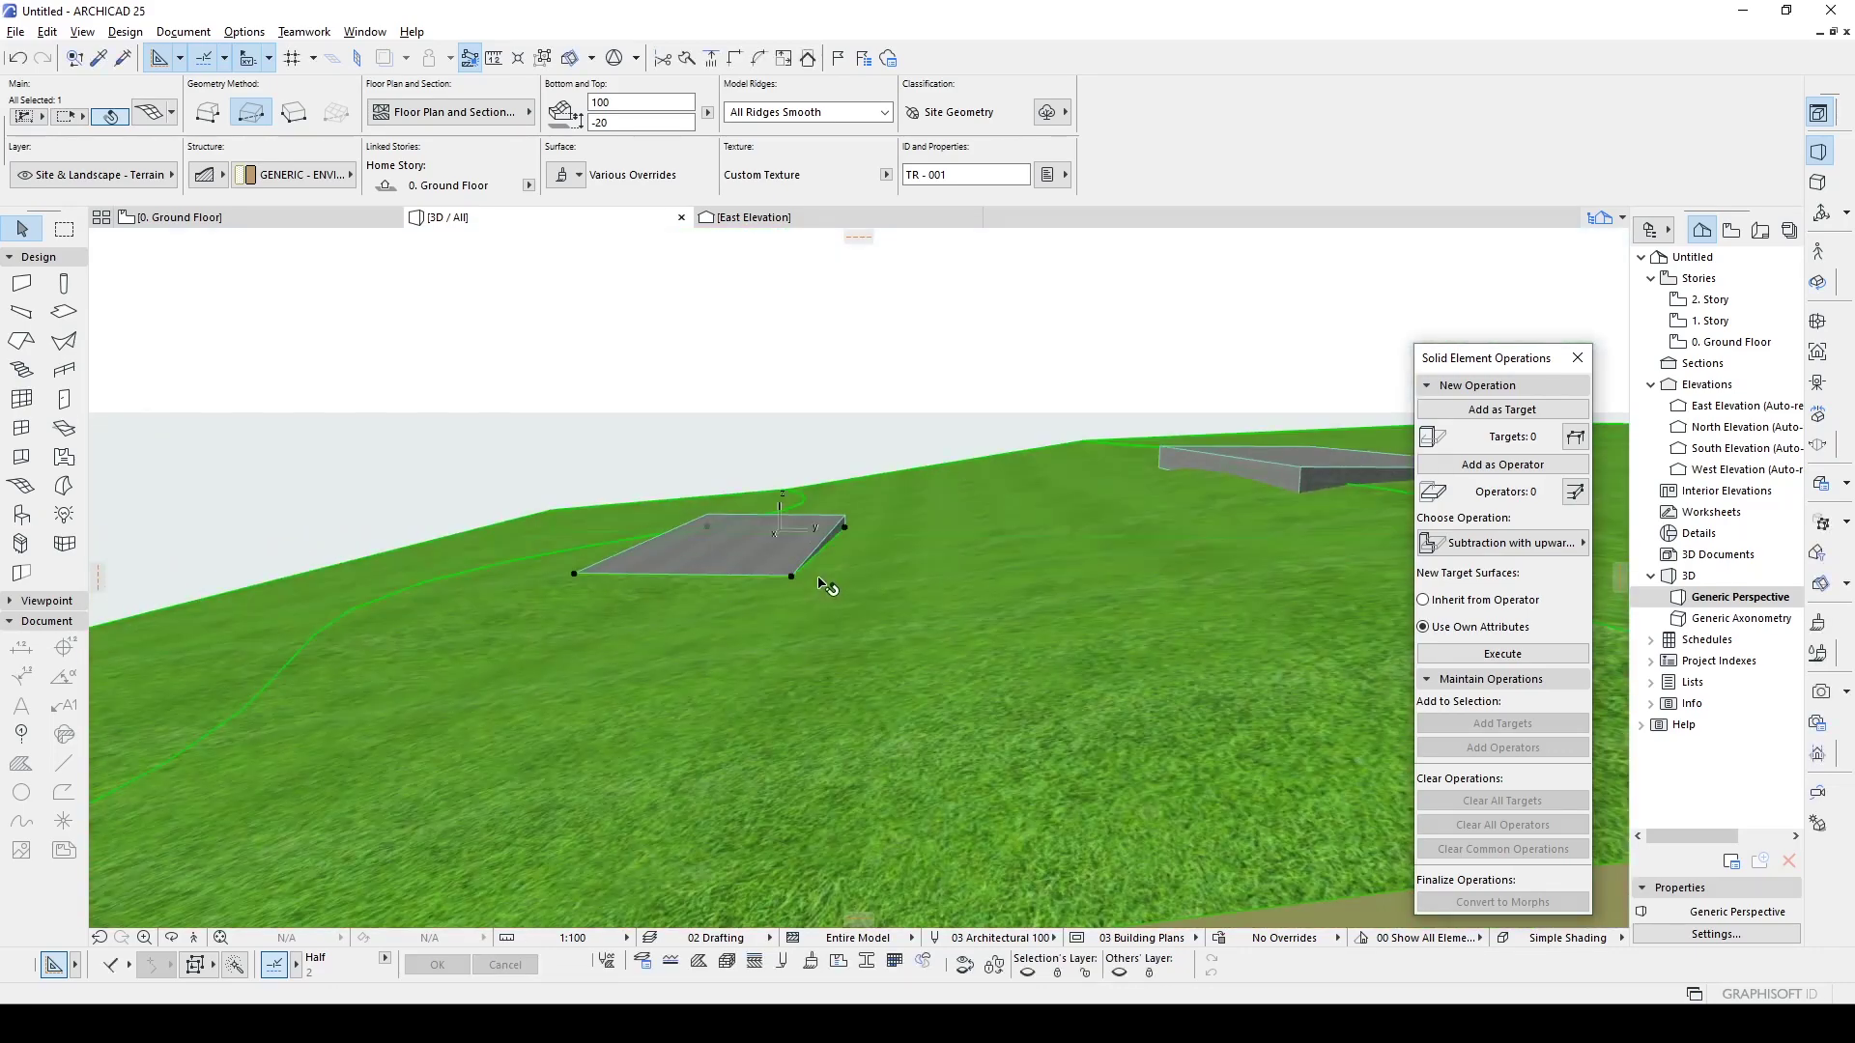
left_click(795, 579)
left_click(791, 595)
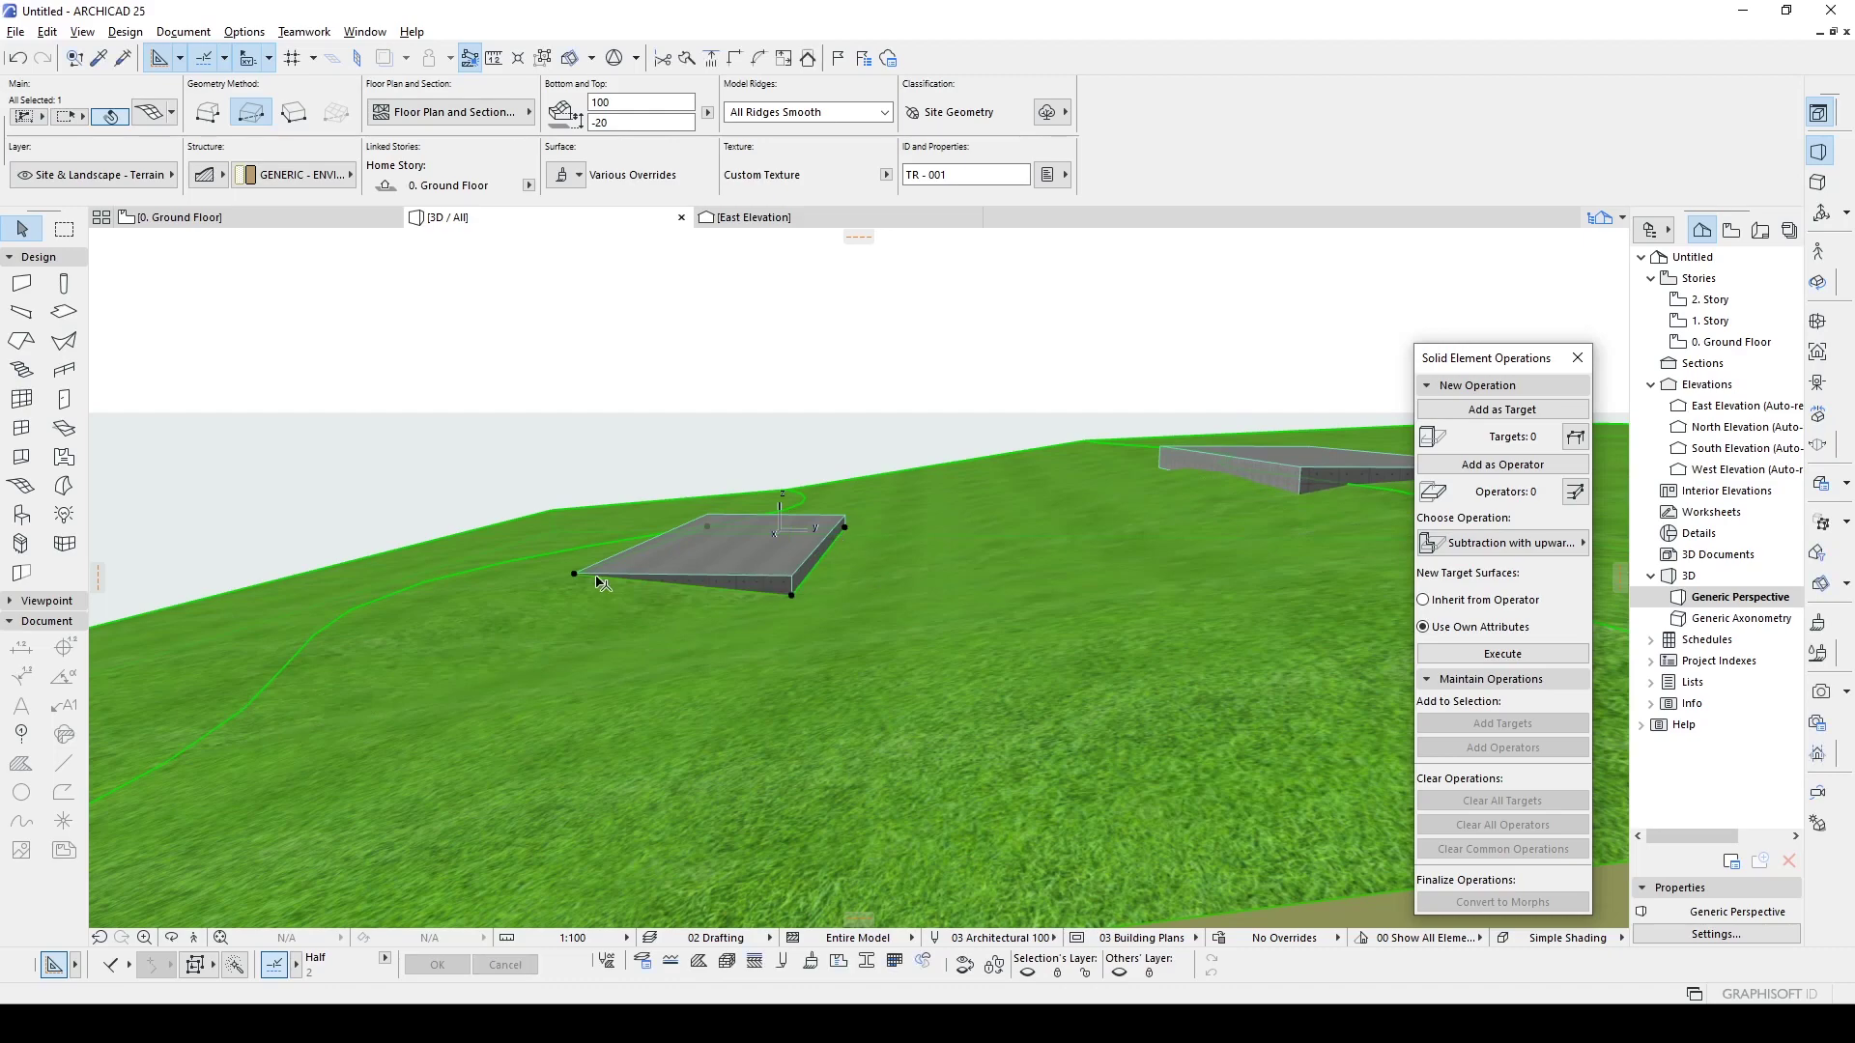
left_click(569, 577)
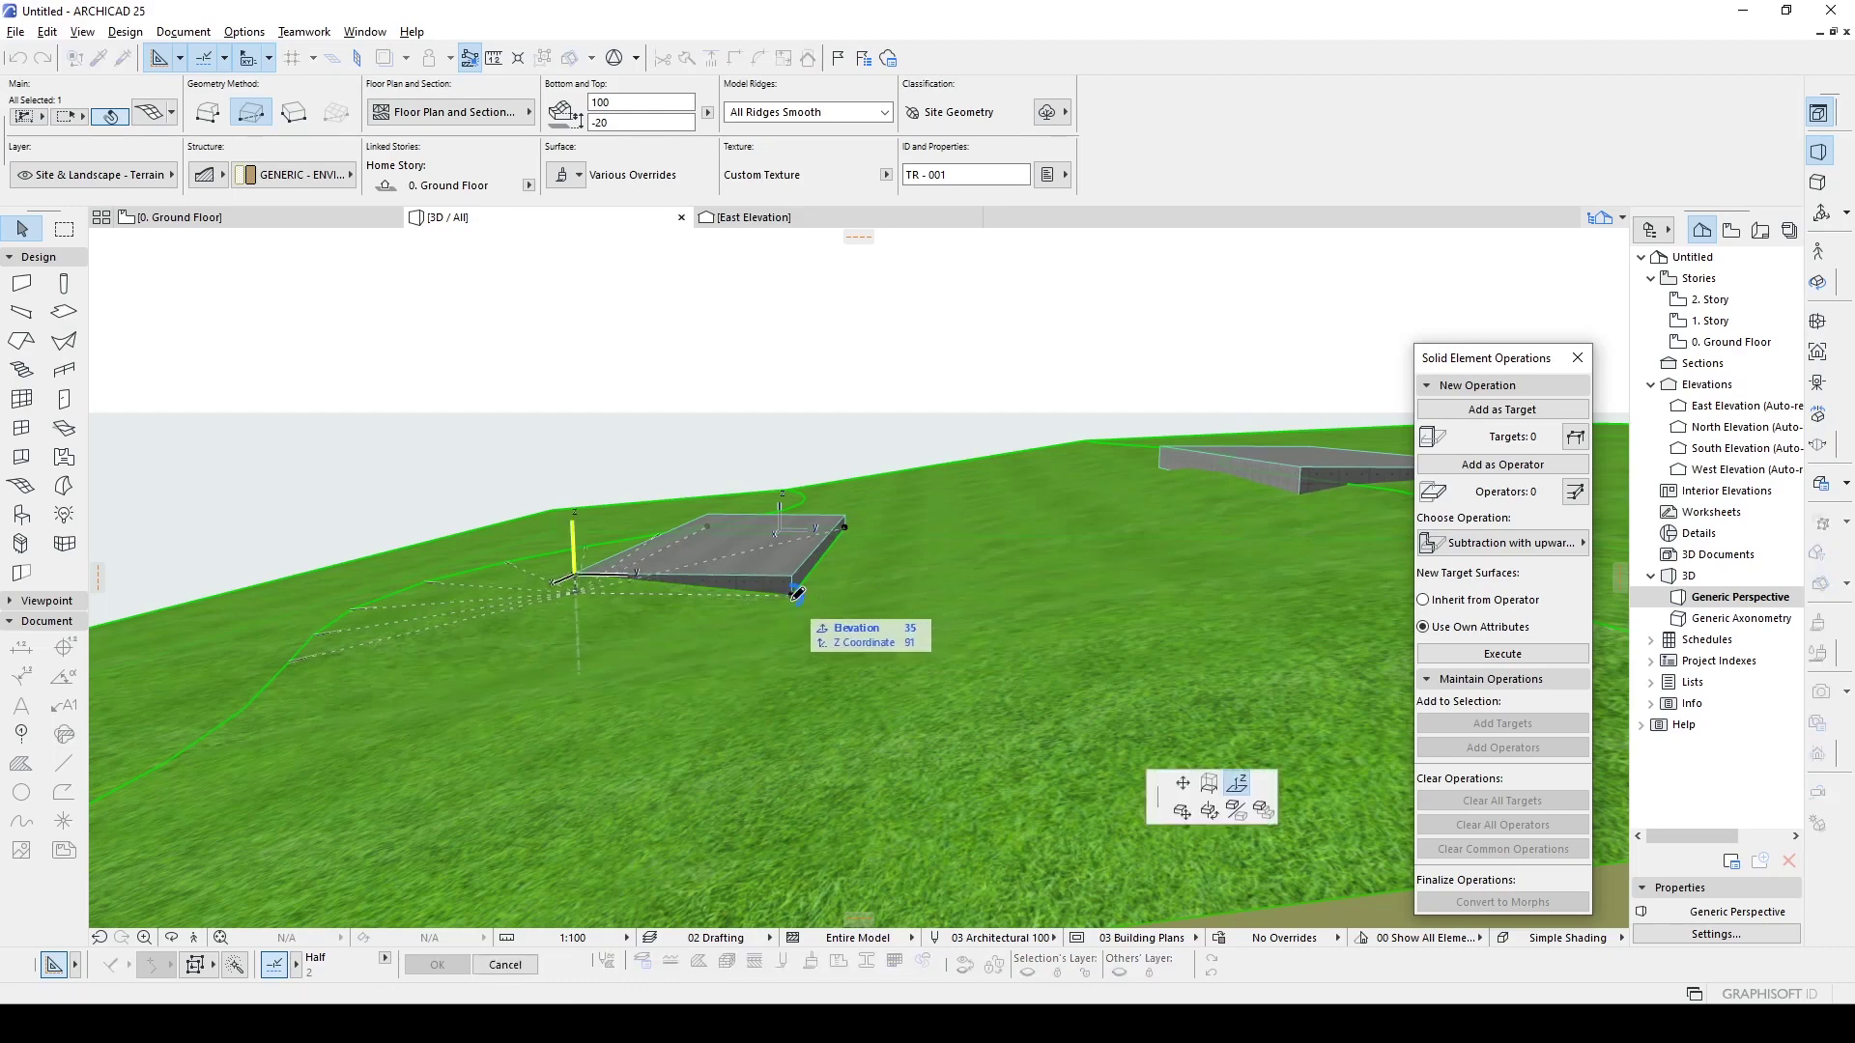
left_click(570, 589)
- Orbit around the terrain to review both slabs, then return to the Ground Floor plan
middle_click_drag(616, 572, 531, 473, "shift")
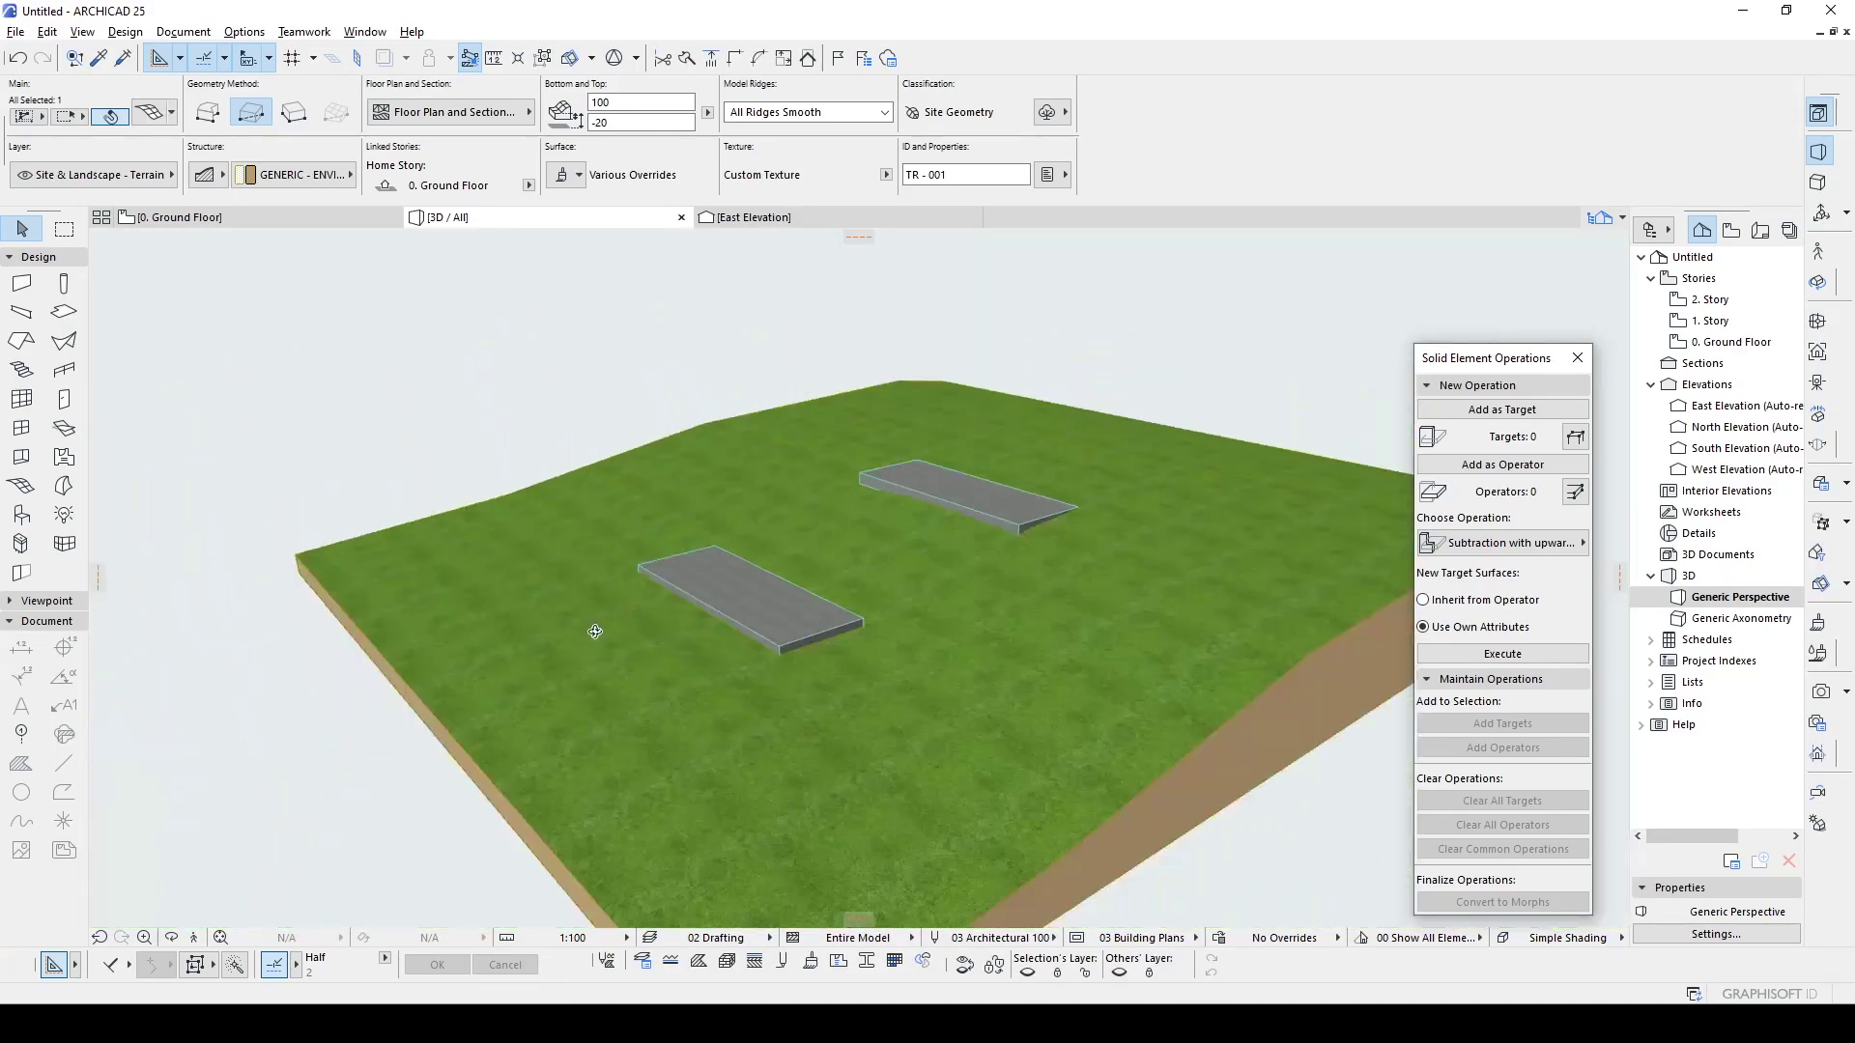
left_click(674, 321)
middle_click_drag(674, 321, 377, 451, "shift")
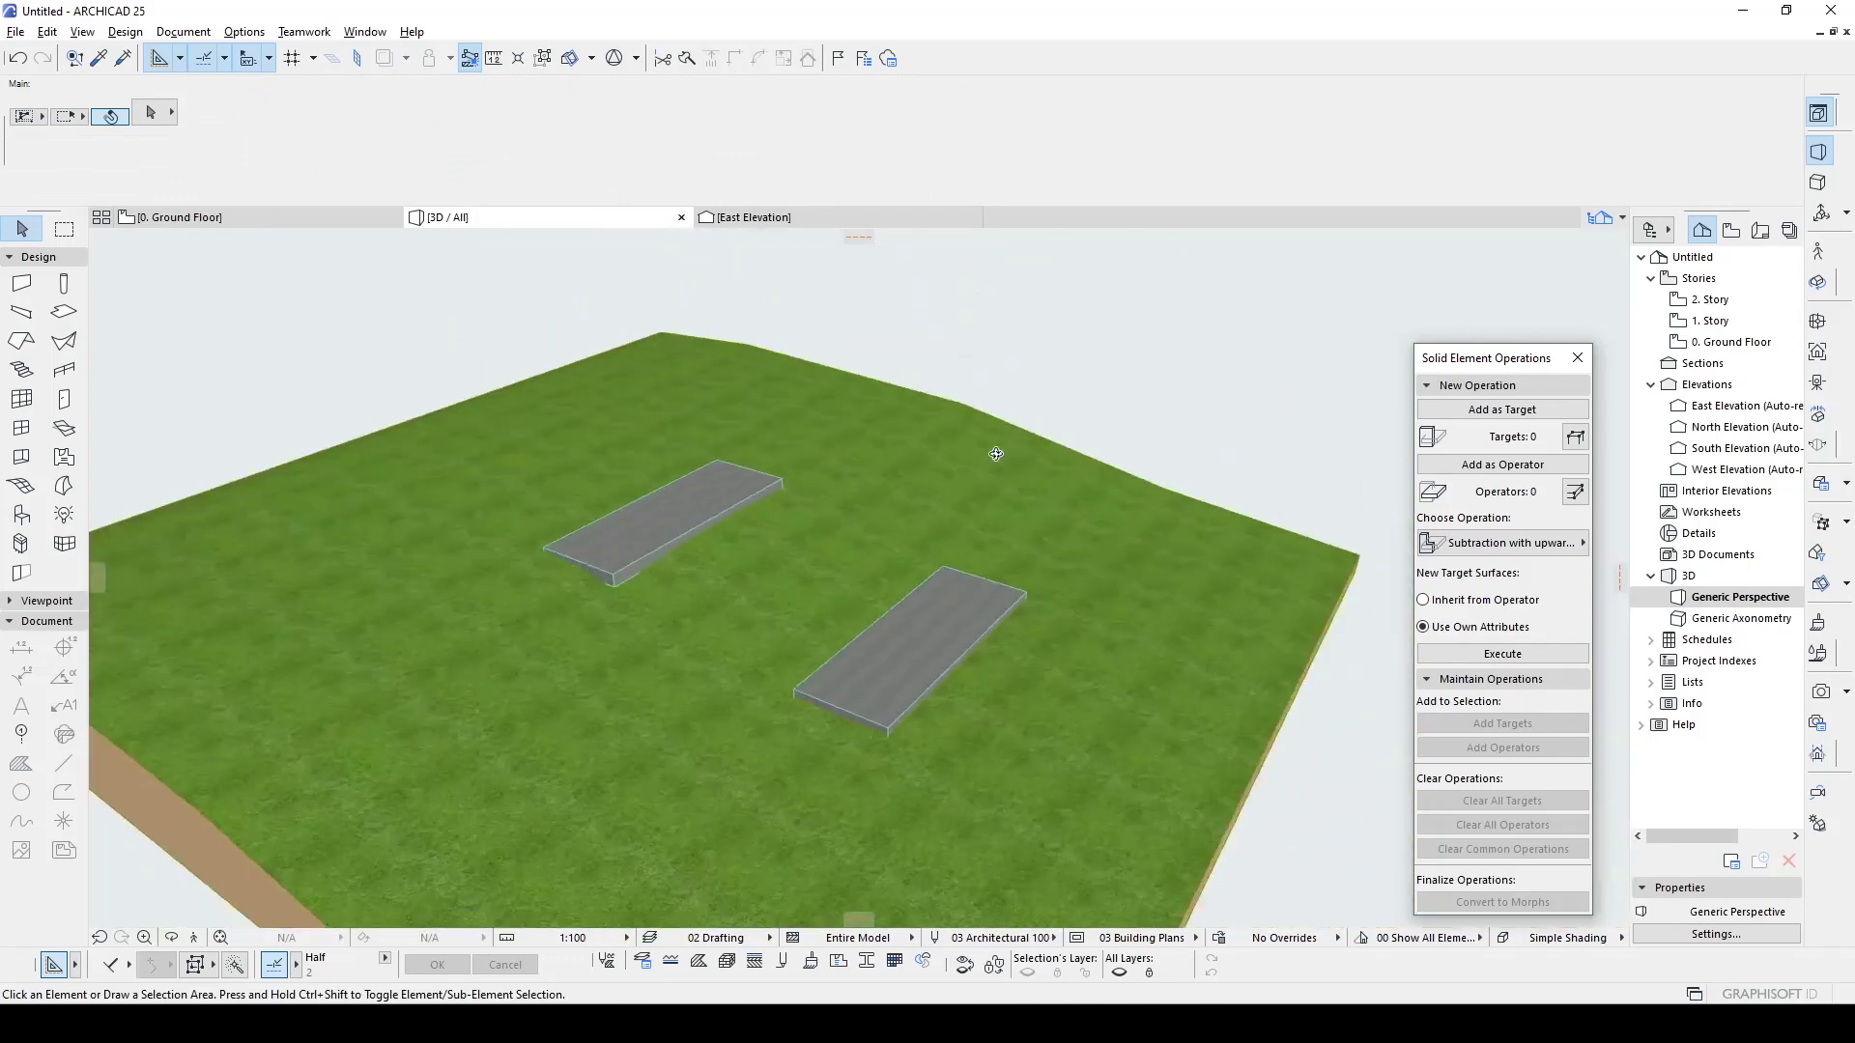
middle_click_drag(681, 333, 666, 404, "shift")
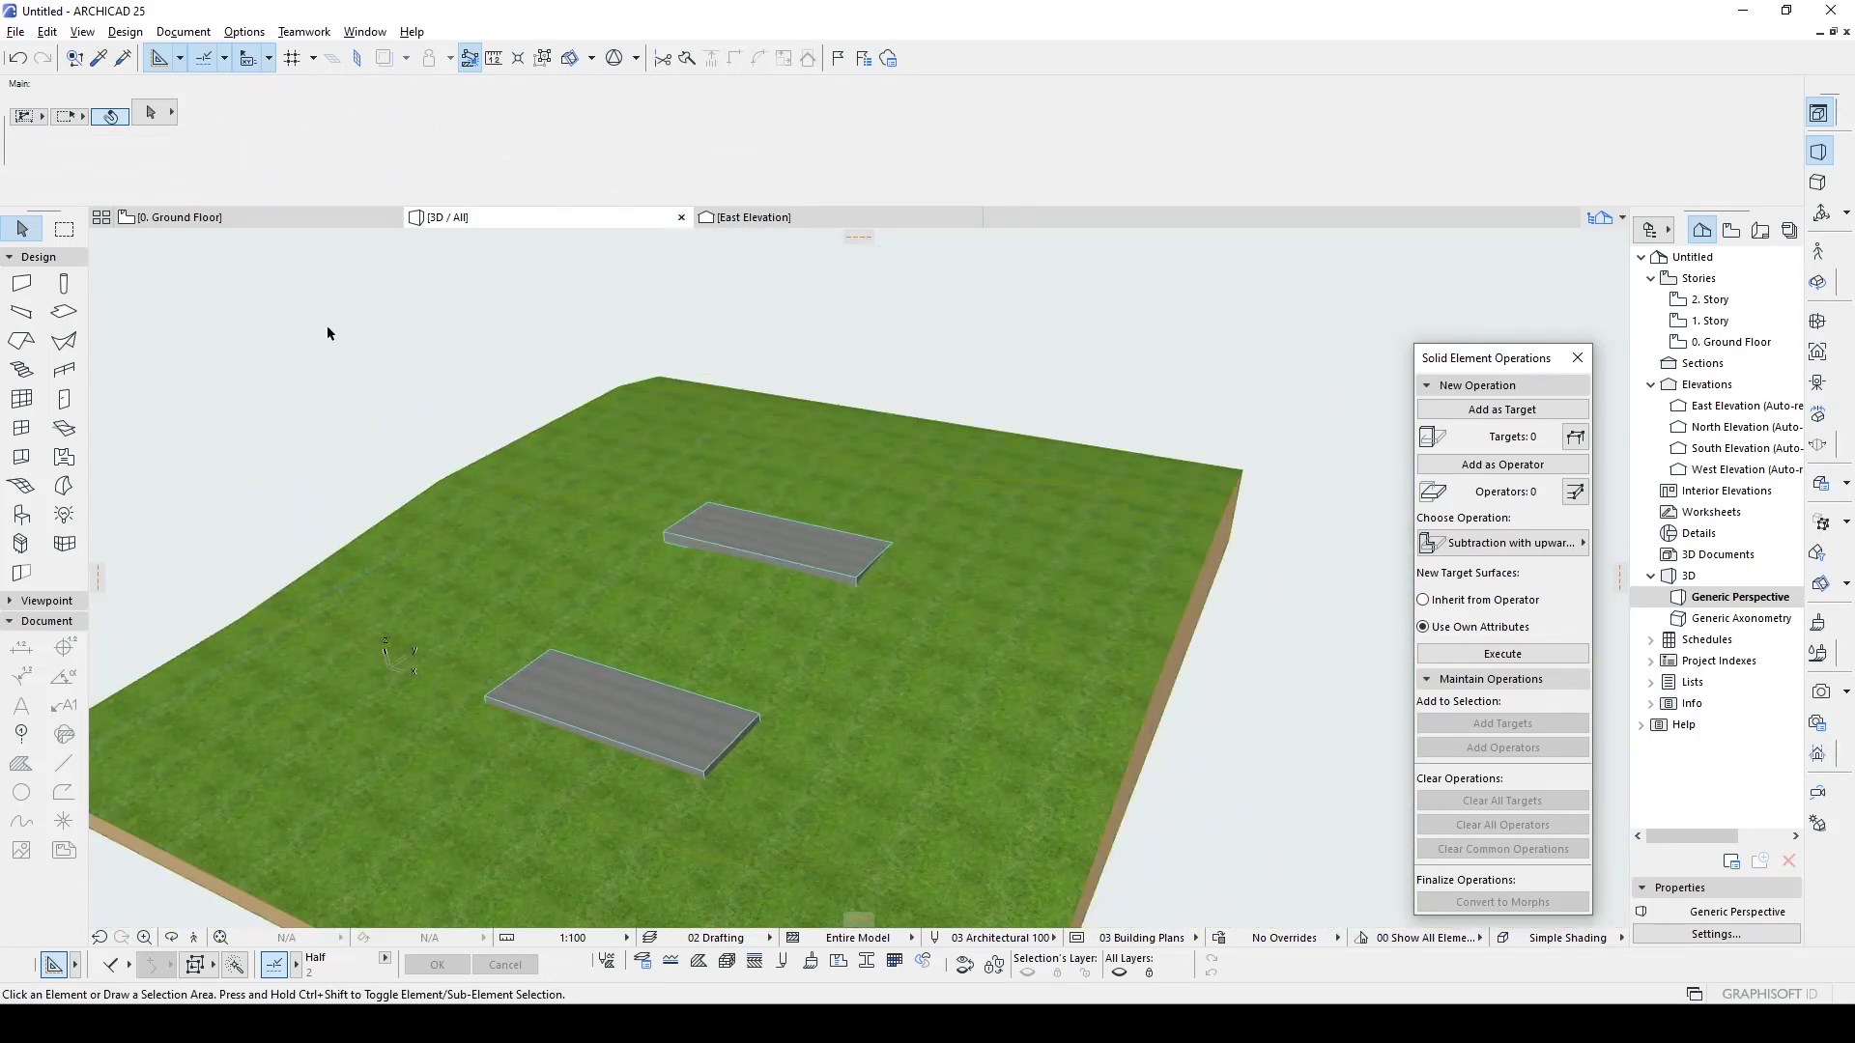
key("F2")
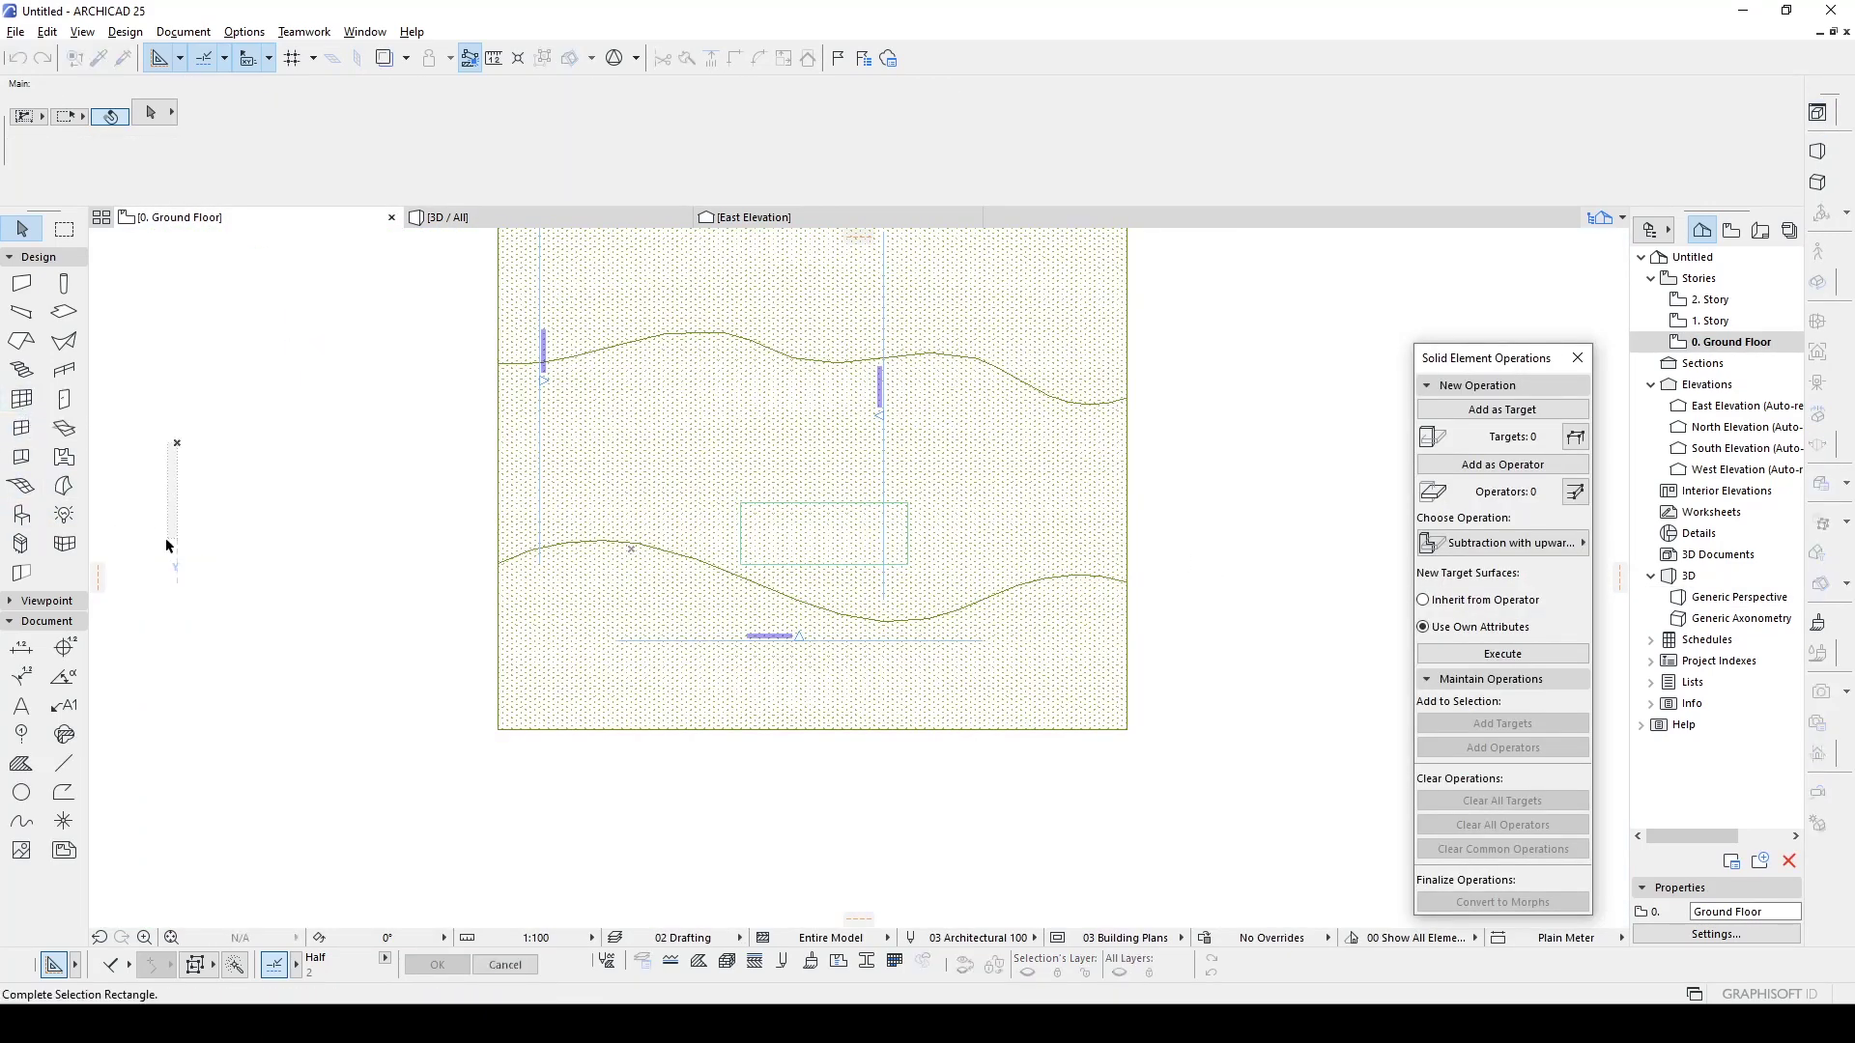
- On the Ground Floor plan, draw a centre-baseline stair running up from the slab's top edge
left_click(23, 373)
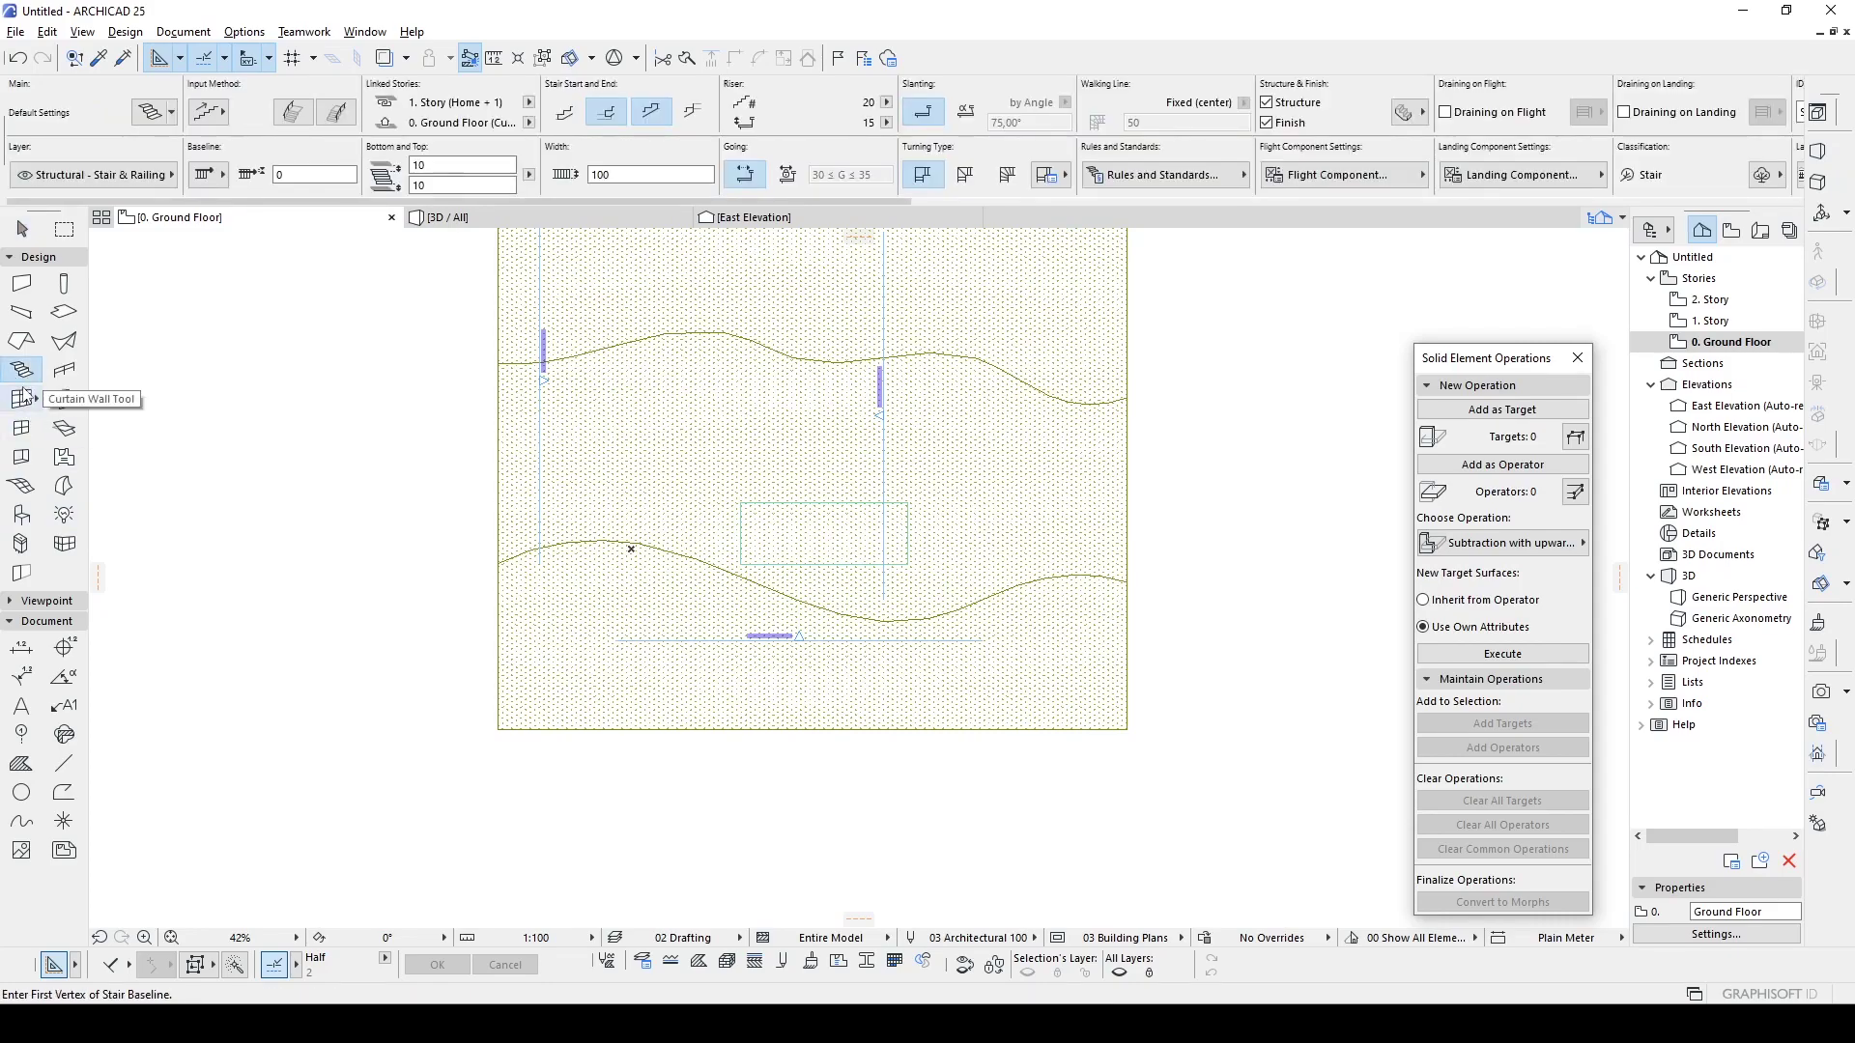
scroll(879, 416, "up", 4)
type("250")
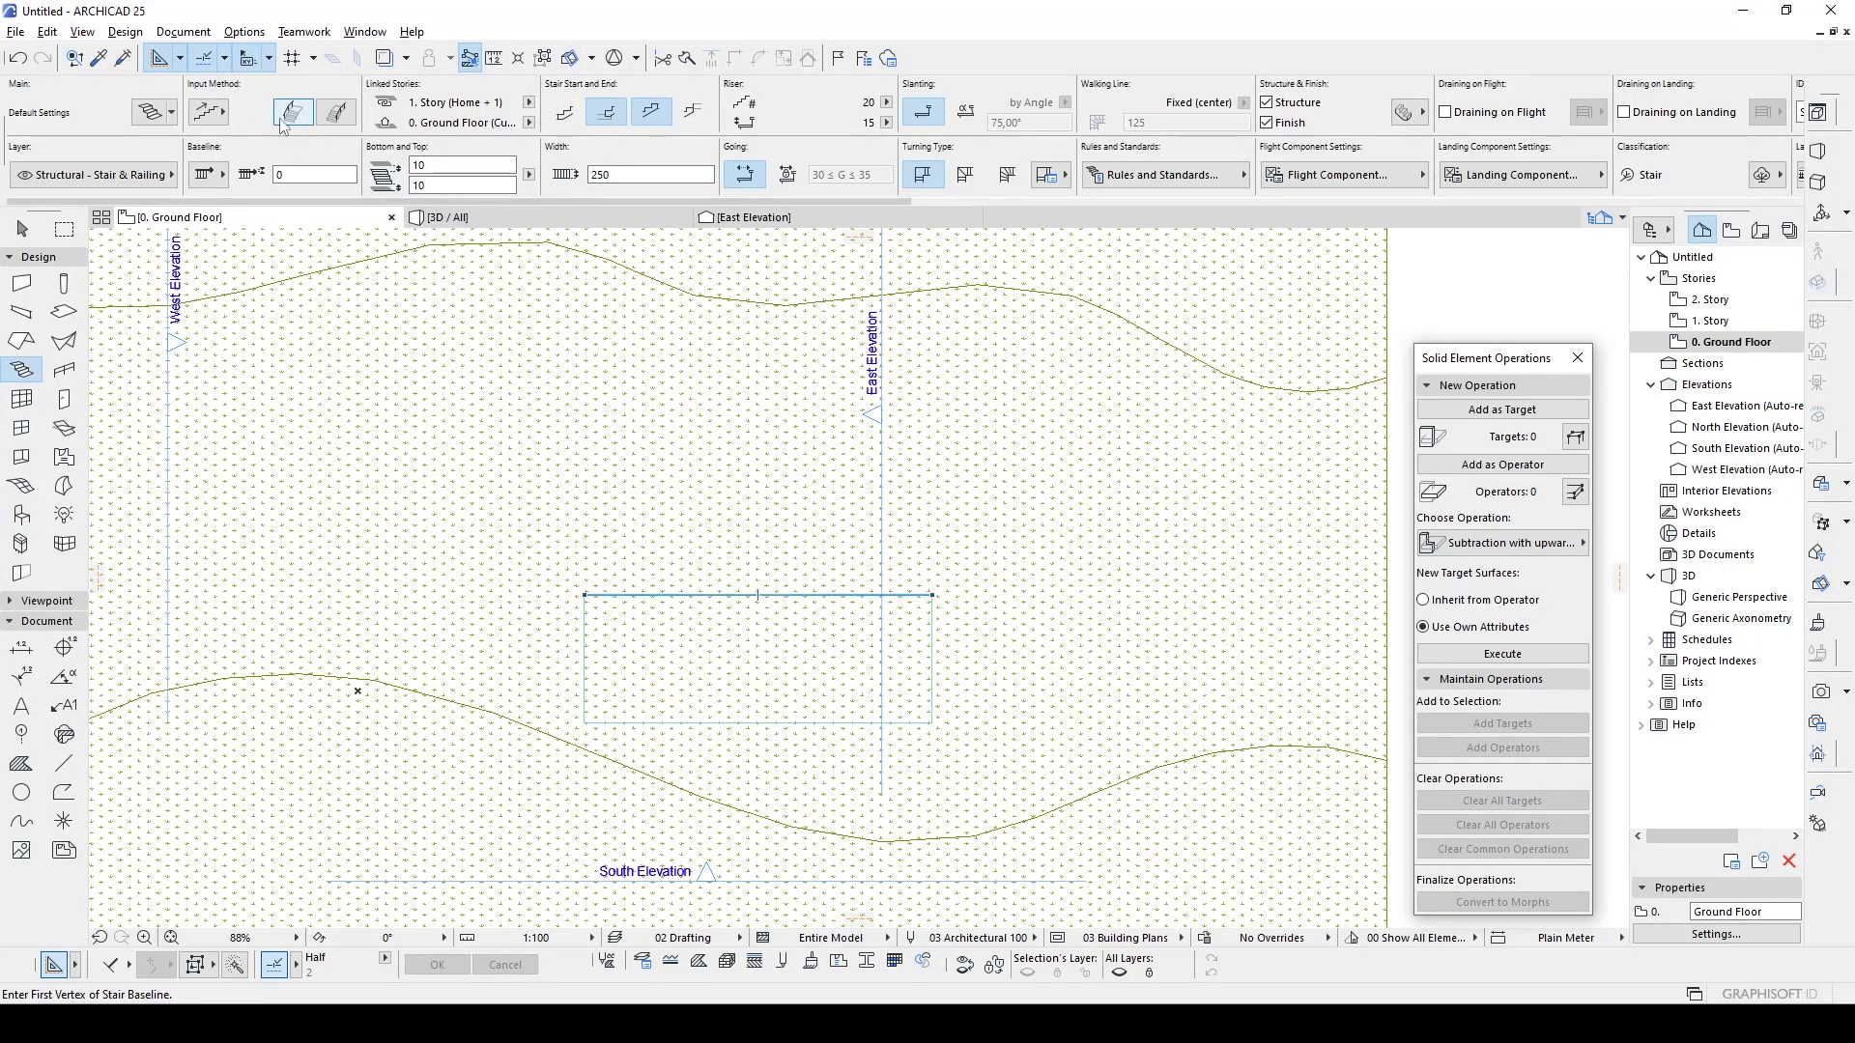
left_click(207, 174)
left_click(267, 173)
left_click(758, 594)
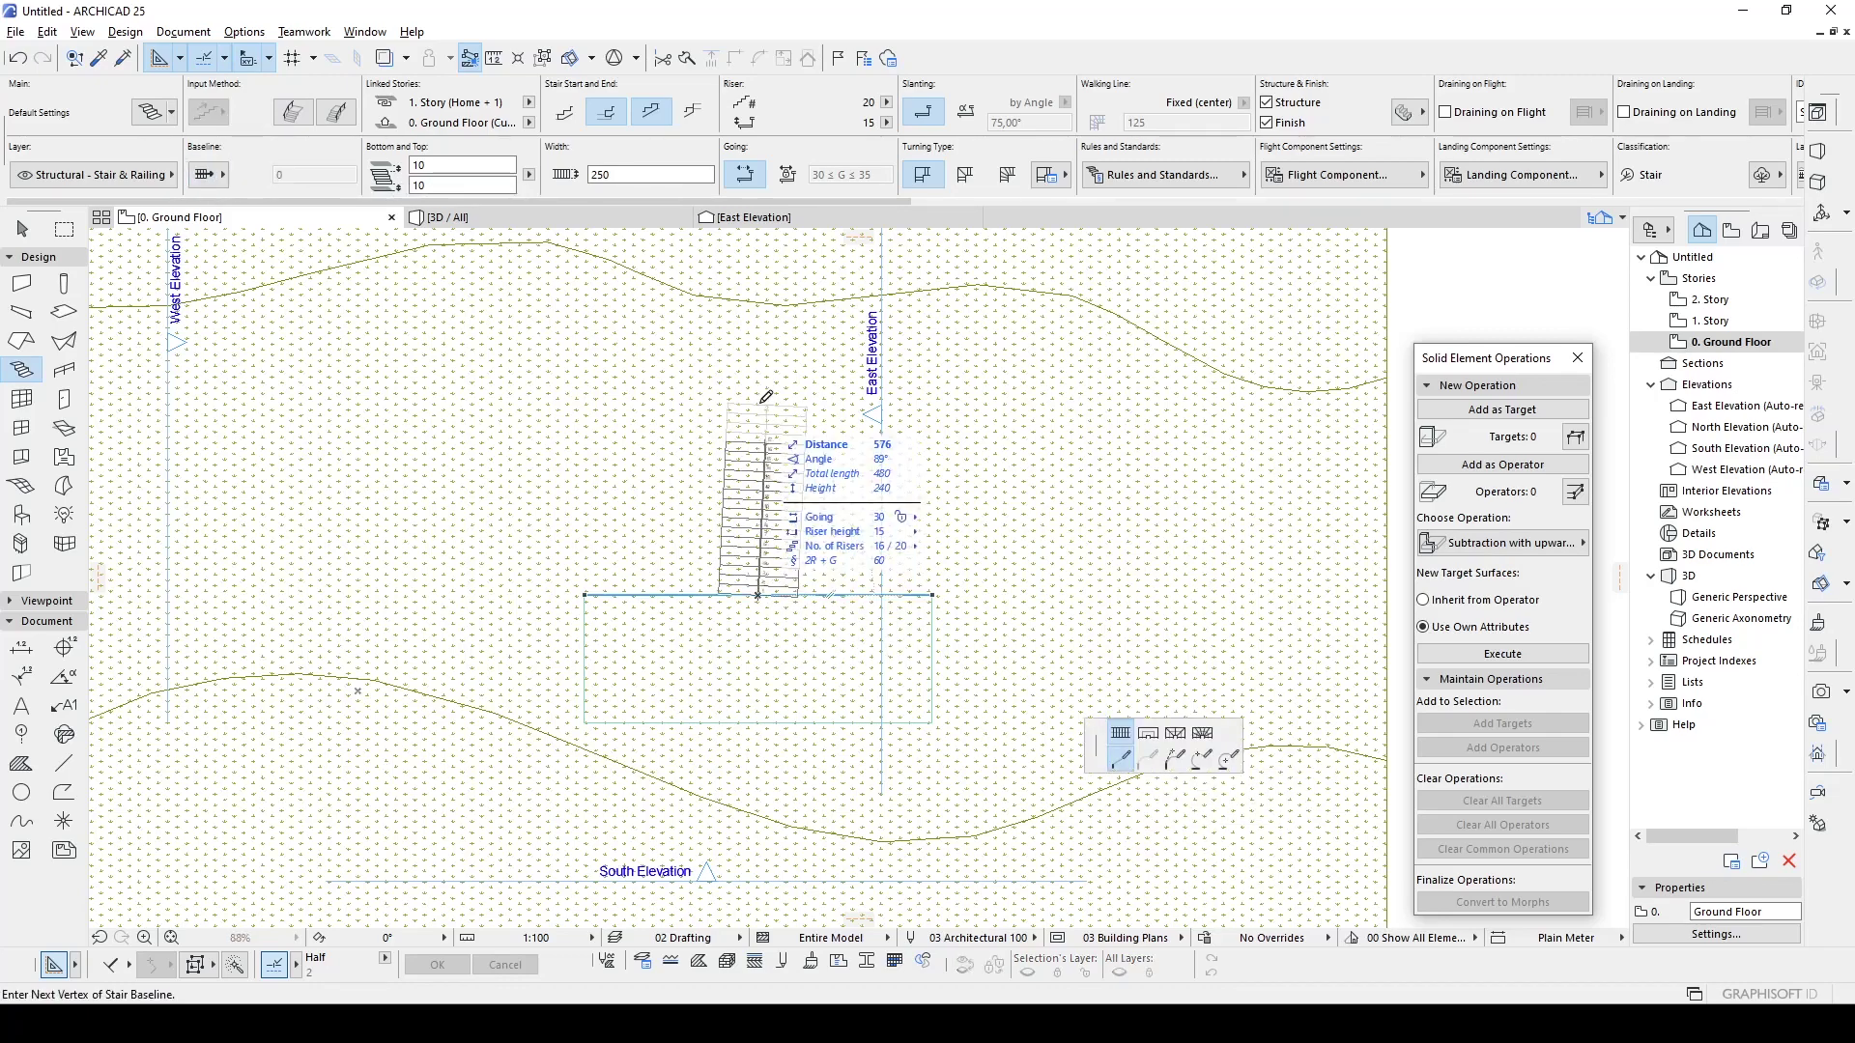
middle_click_drag(762, 396, 748, 553)
scroll(744, 599, "down", 2)
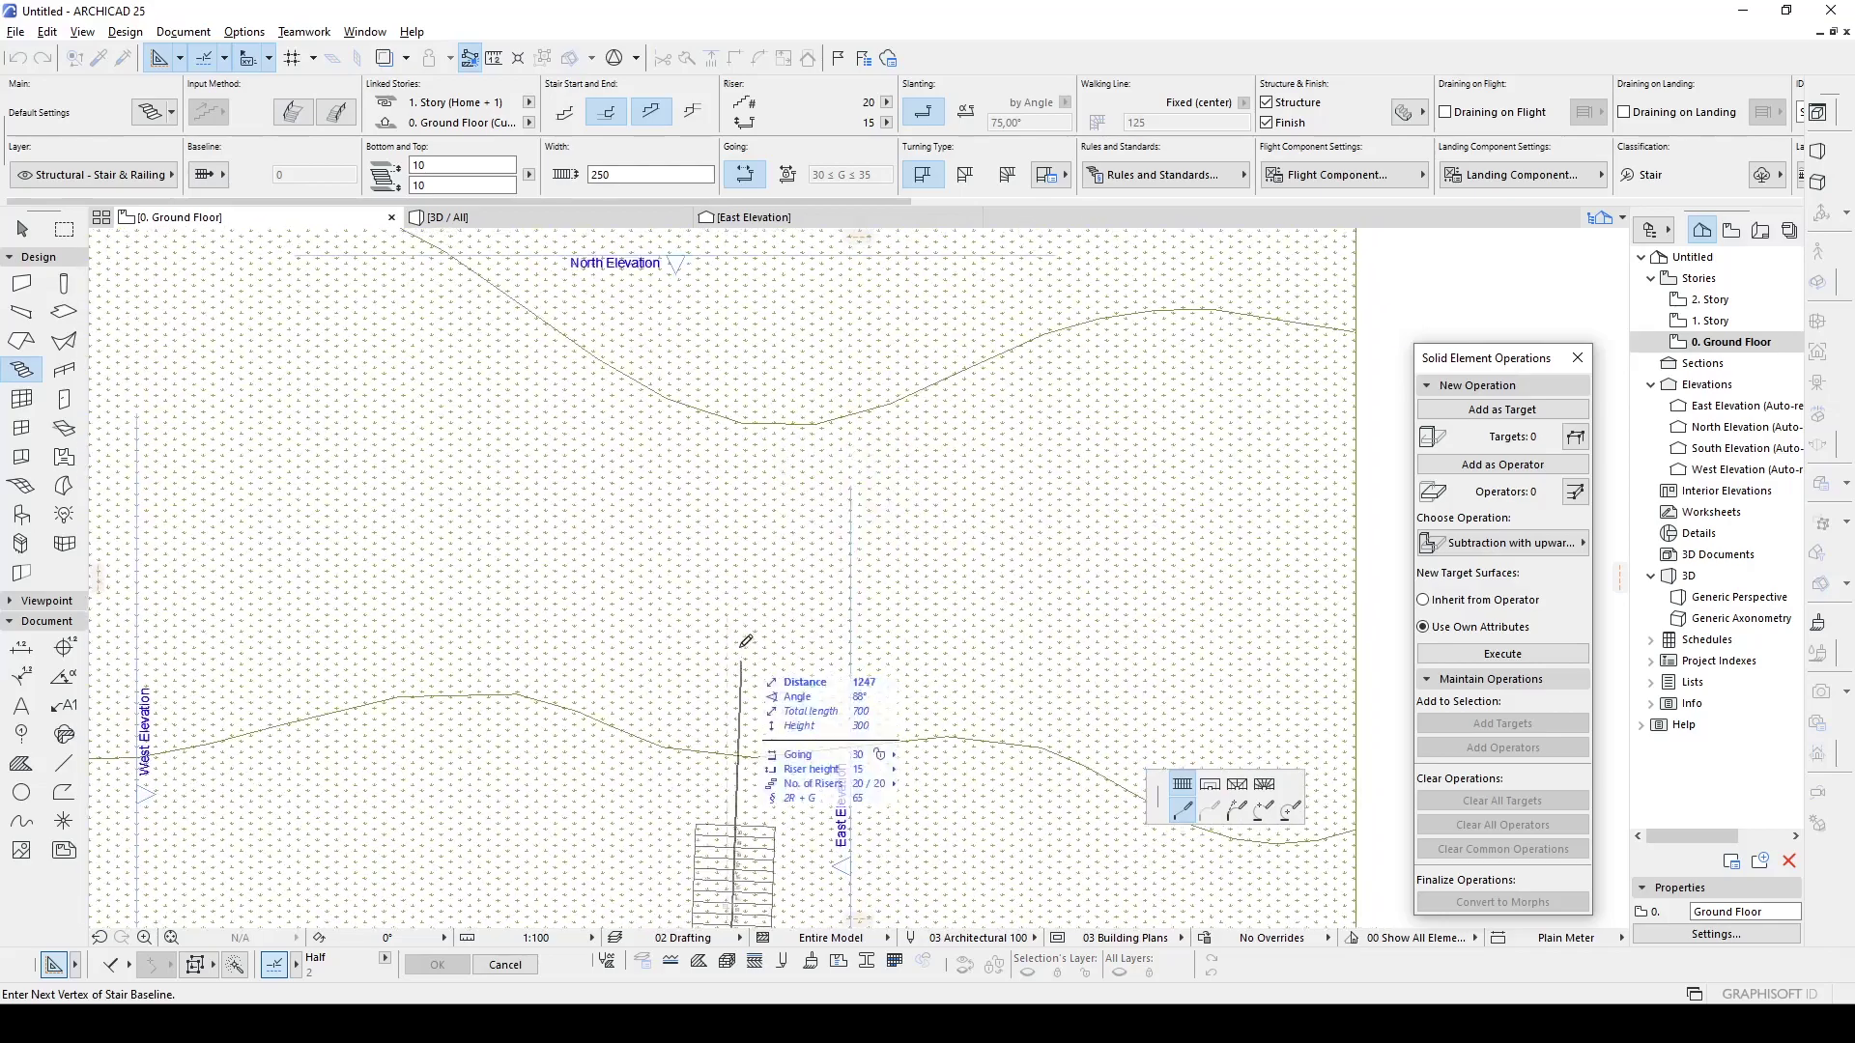
scroll(736, 637, "down", 3)
scroll(734, 652, "up", 4)
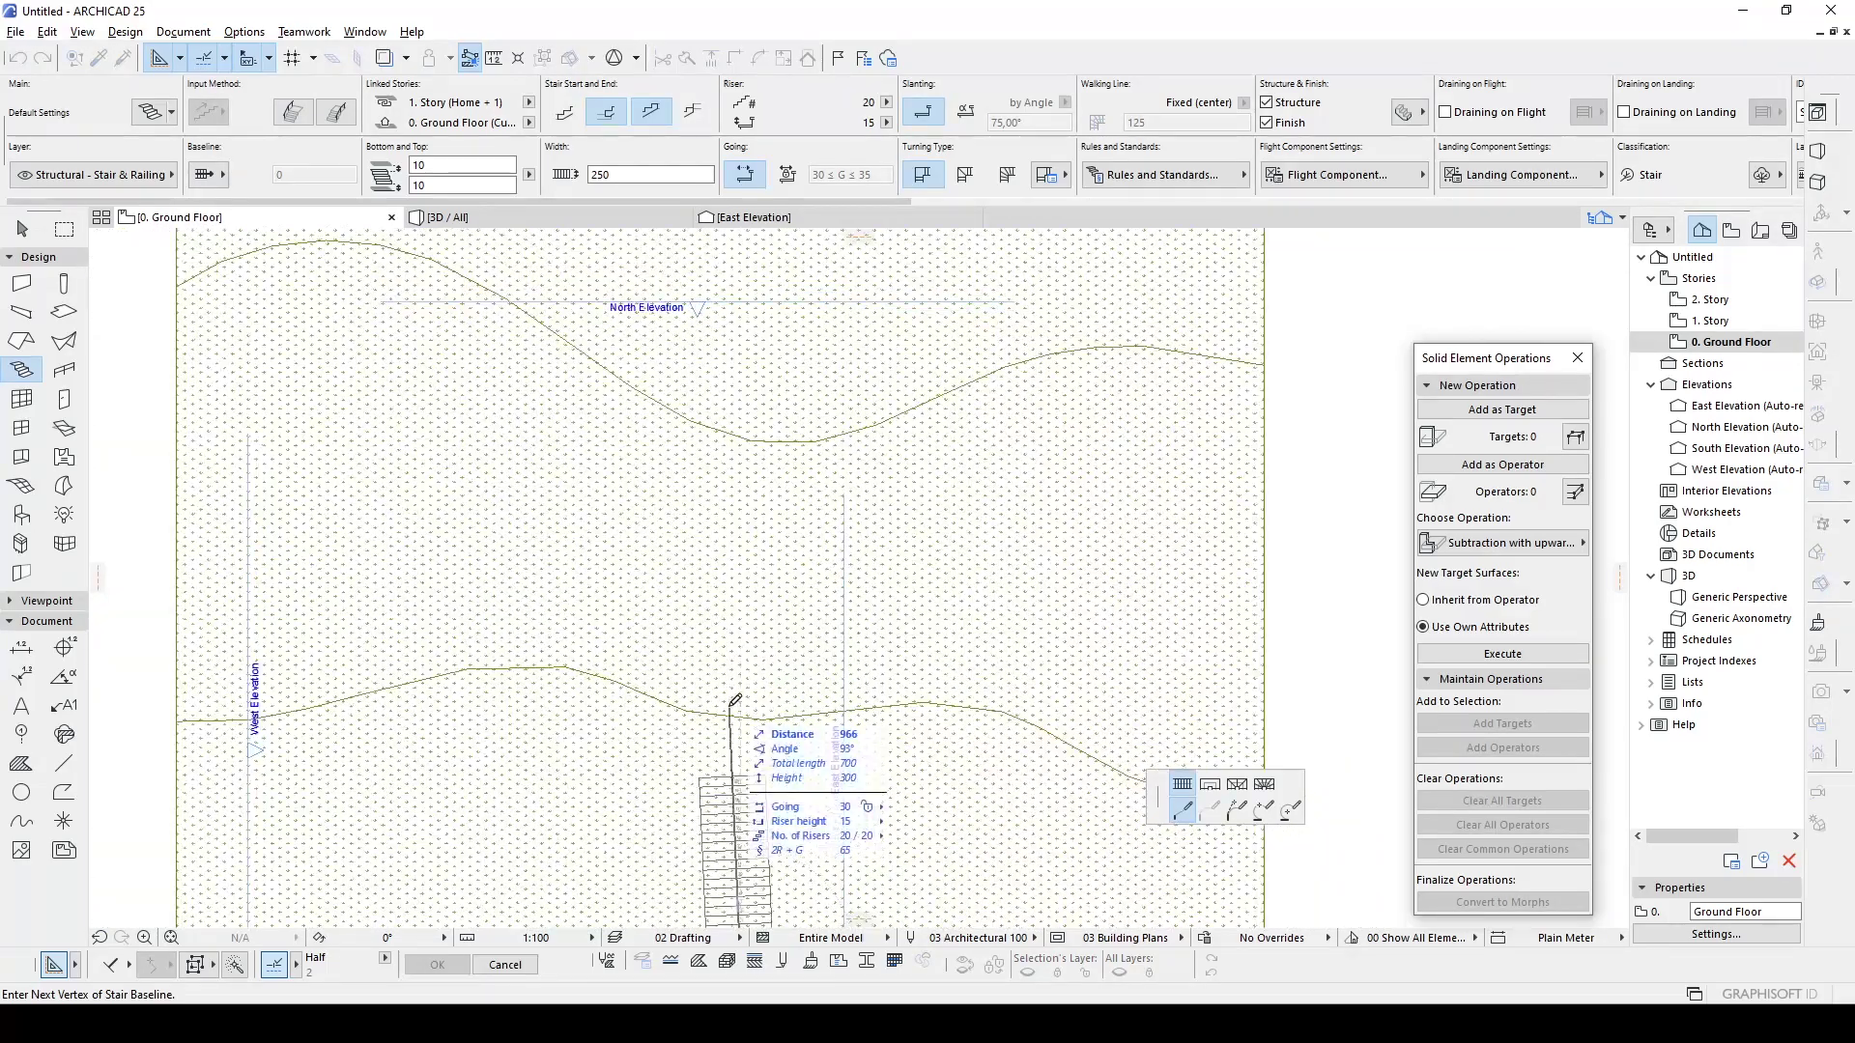
double_click(746, 681)
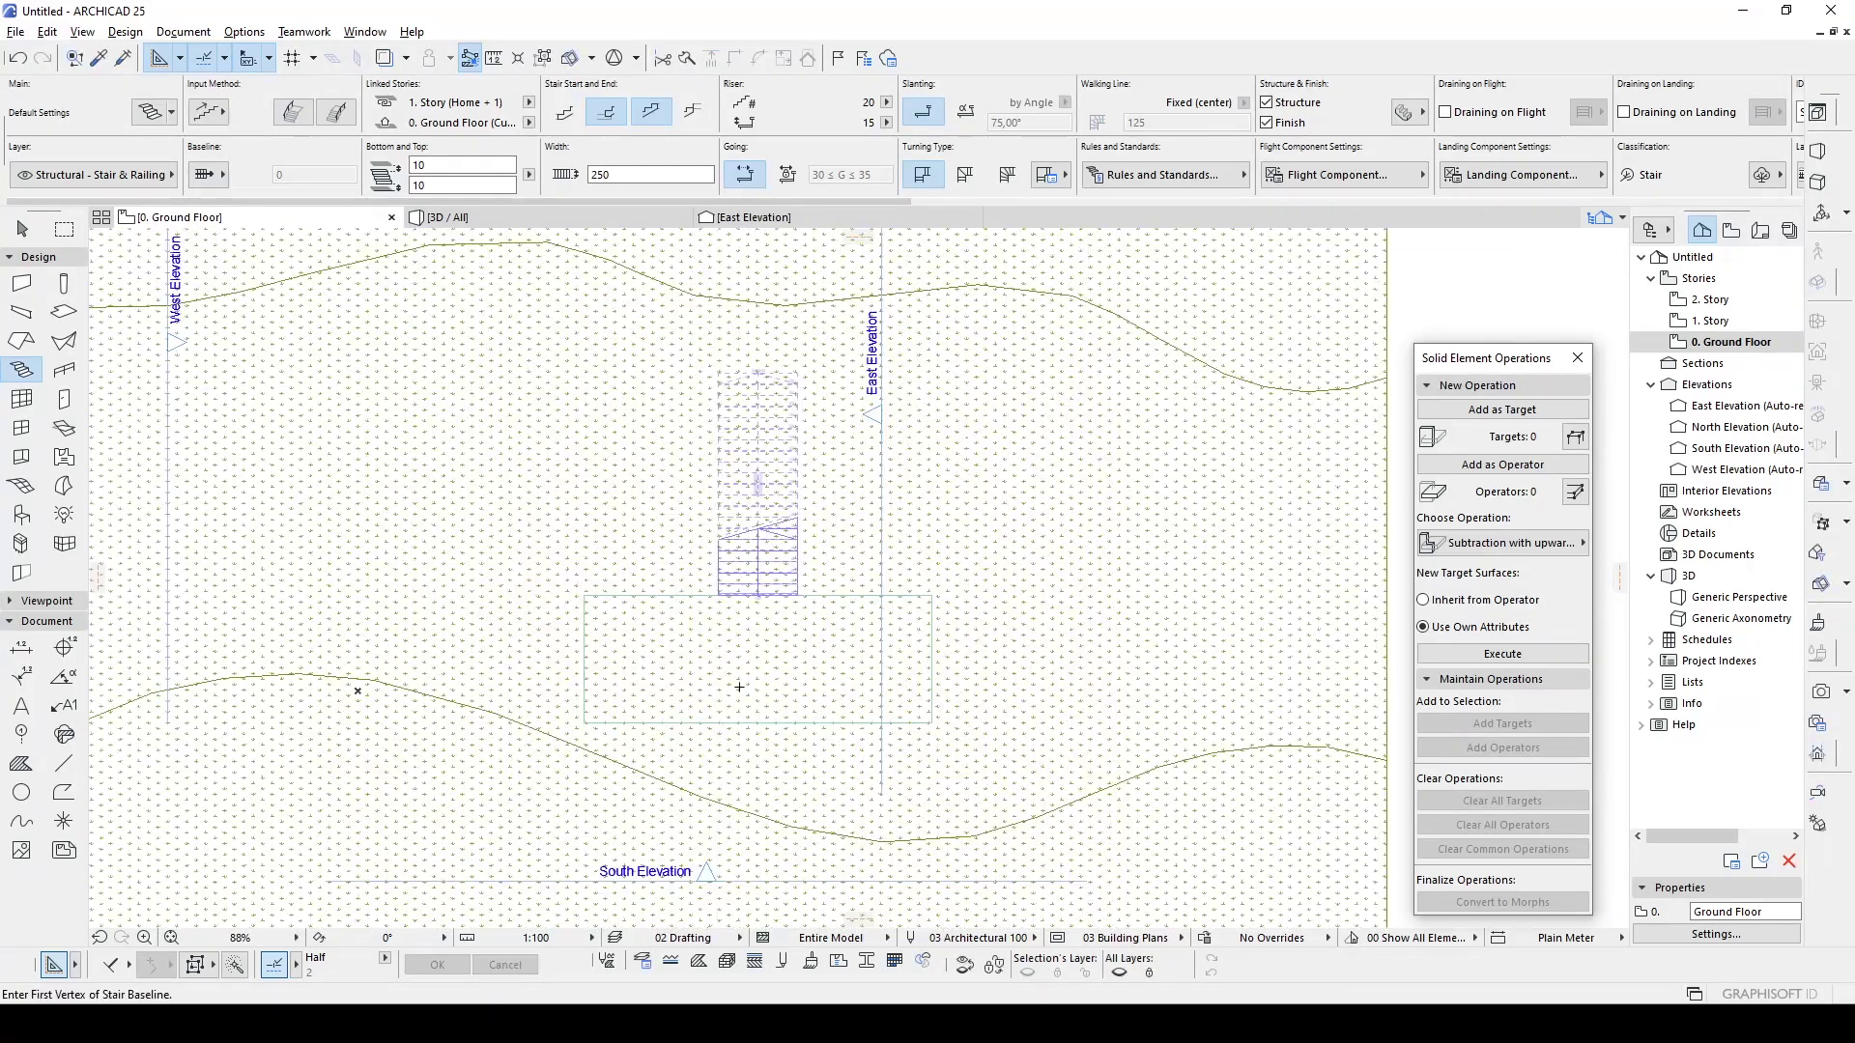
- Check the placed stair against the terrain mesh, then return to the 3D view
middle_click_drag(823, 434, 762, 733)
key("Escape")
scroll(766, 621, "down", 3)
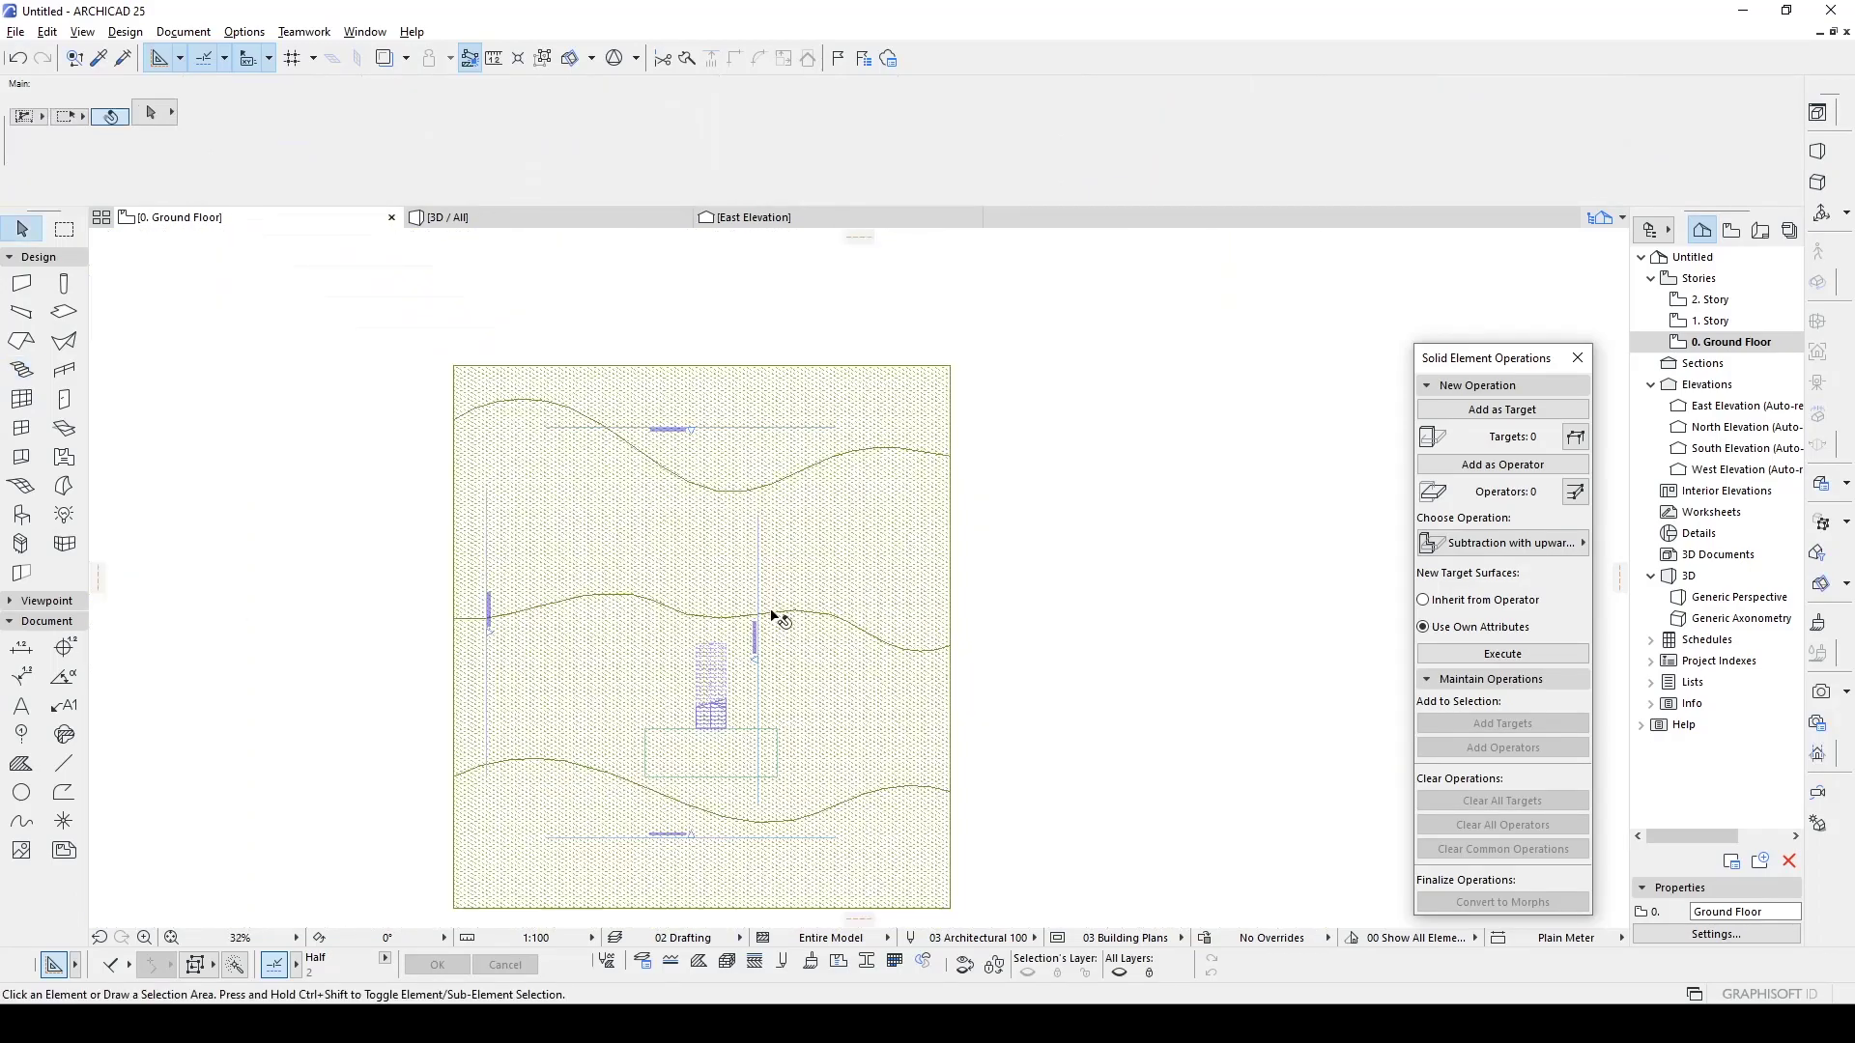
scroll(828, 550, "down", 2)
left_click(840, 483)
scroll(1023, 555, "up", 3)
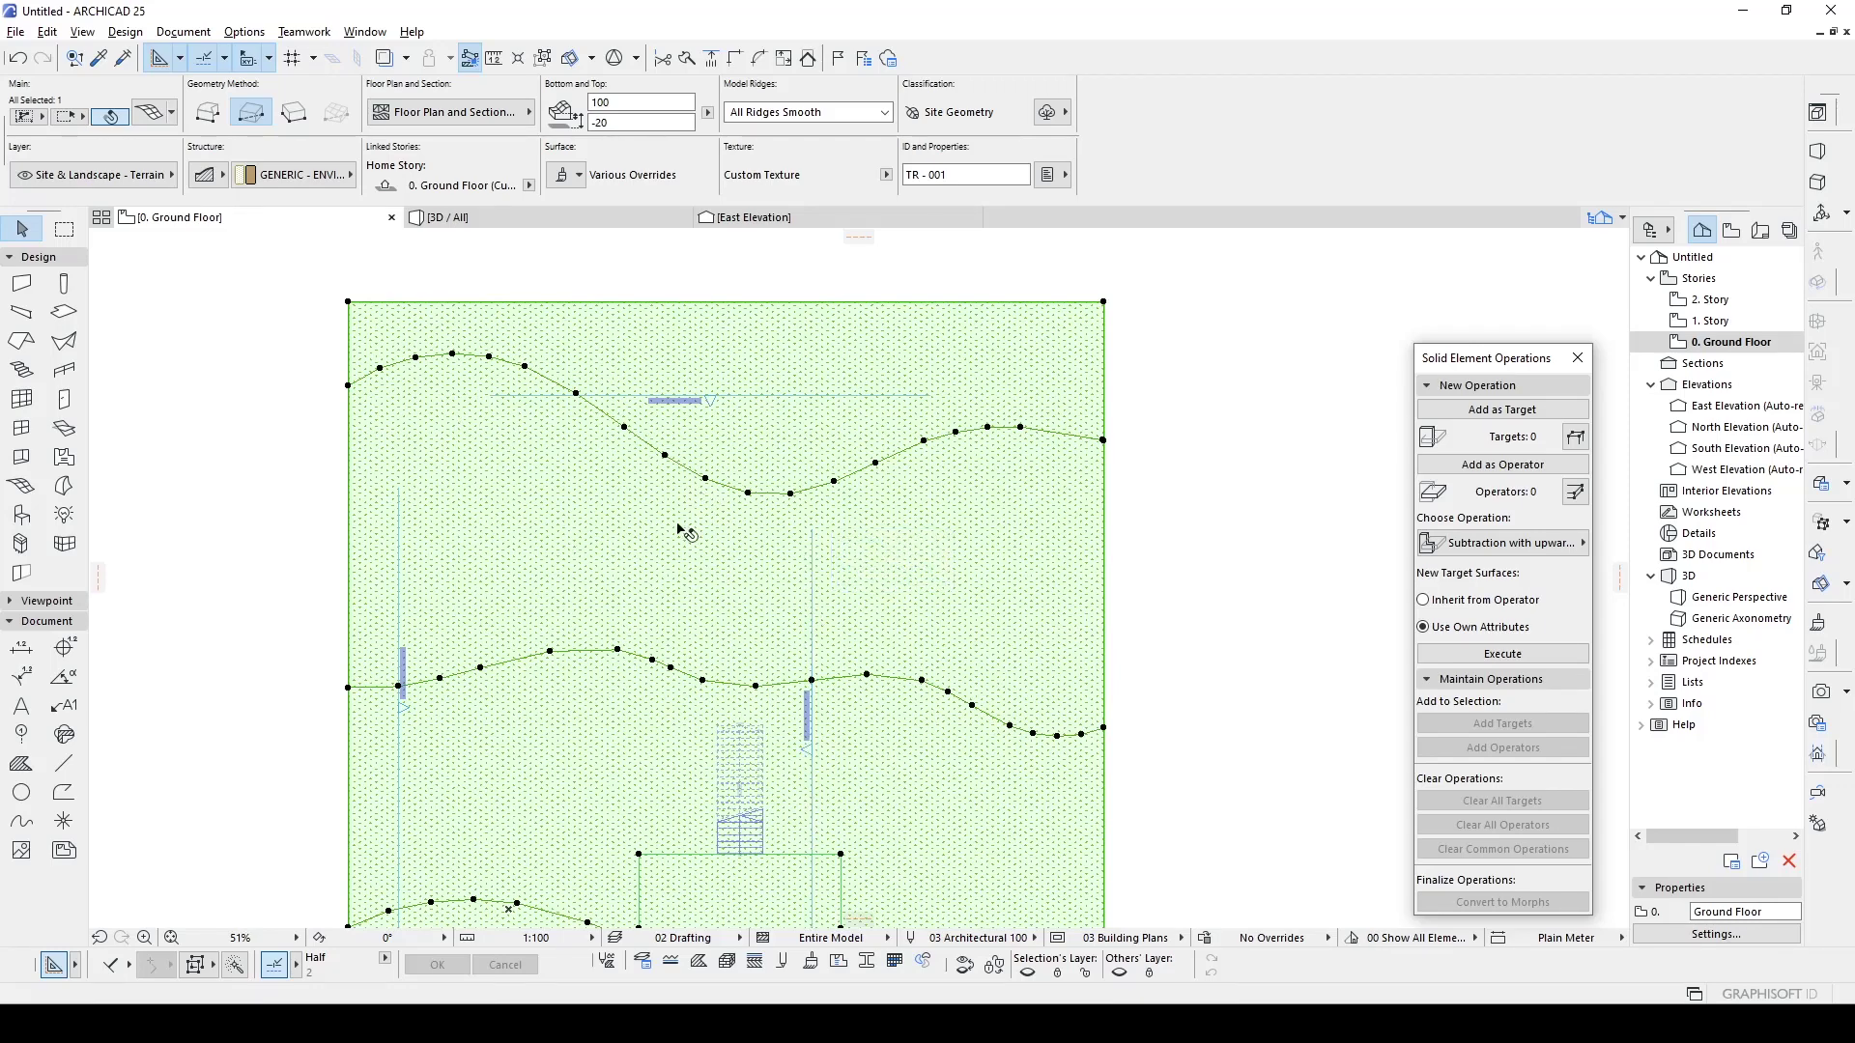
left_click(253, 336)
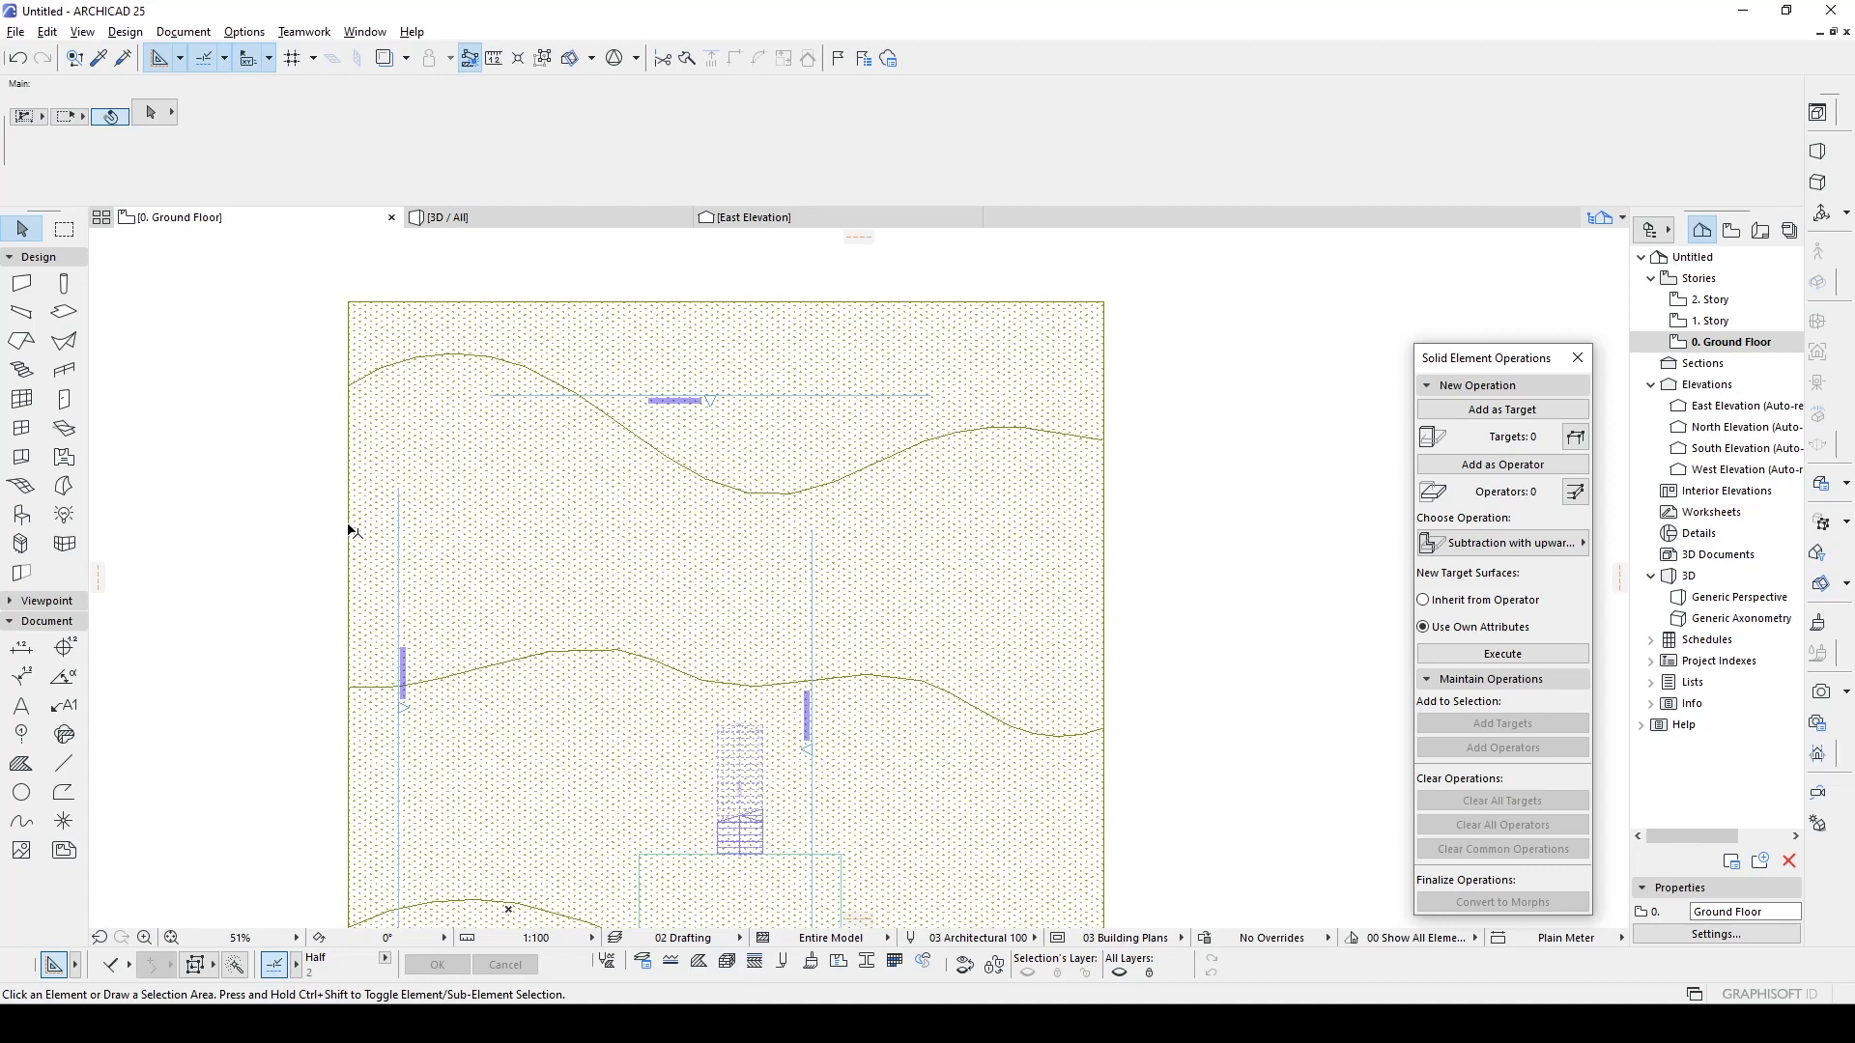
left_click(483, 218)
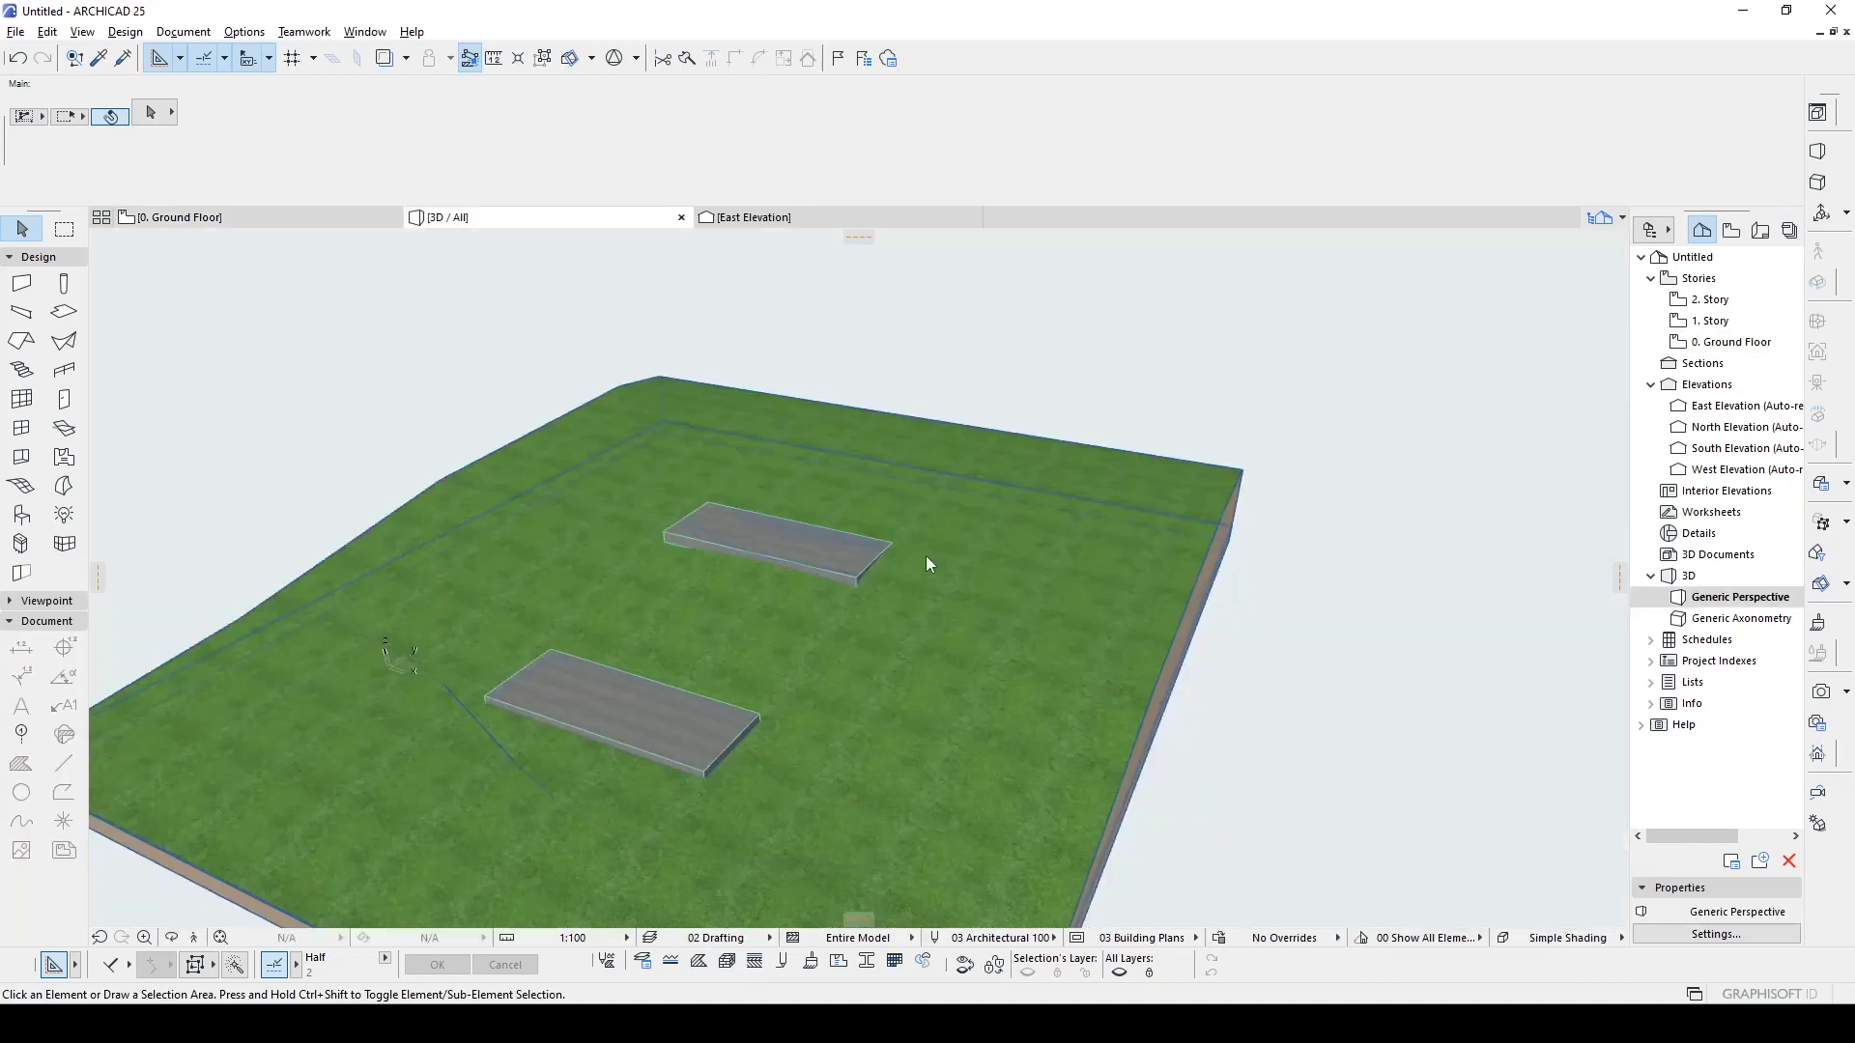
- In the upper slab's Slab Selection Settings, change Home Story from 1. Story to 0. Ground Floor
left_click(784, 550)
middle_click_drag(785, 551, 494, 574, "shift")
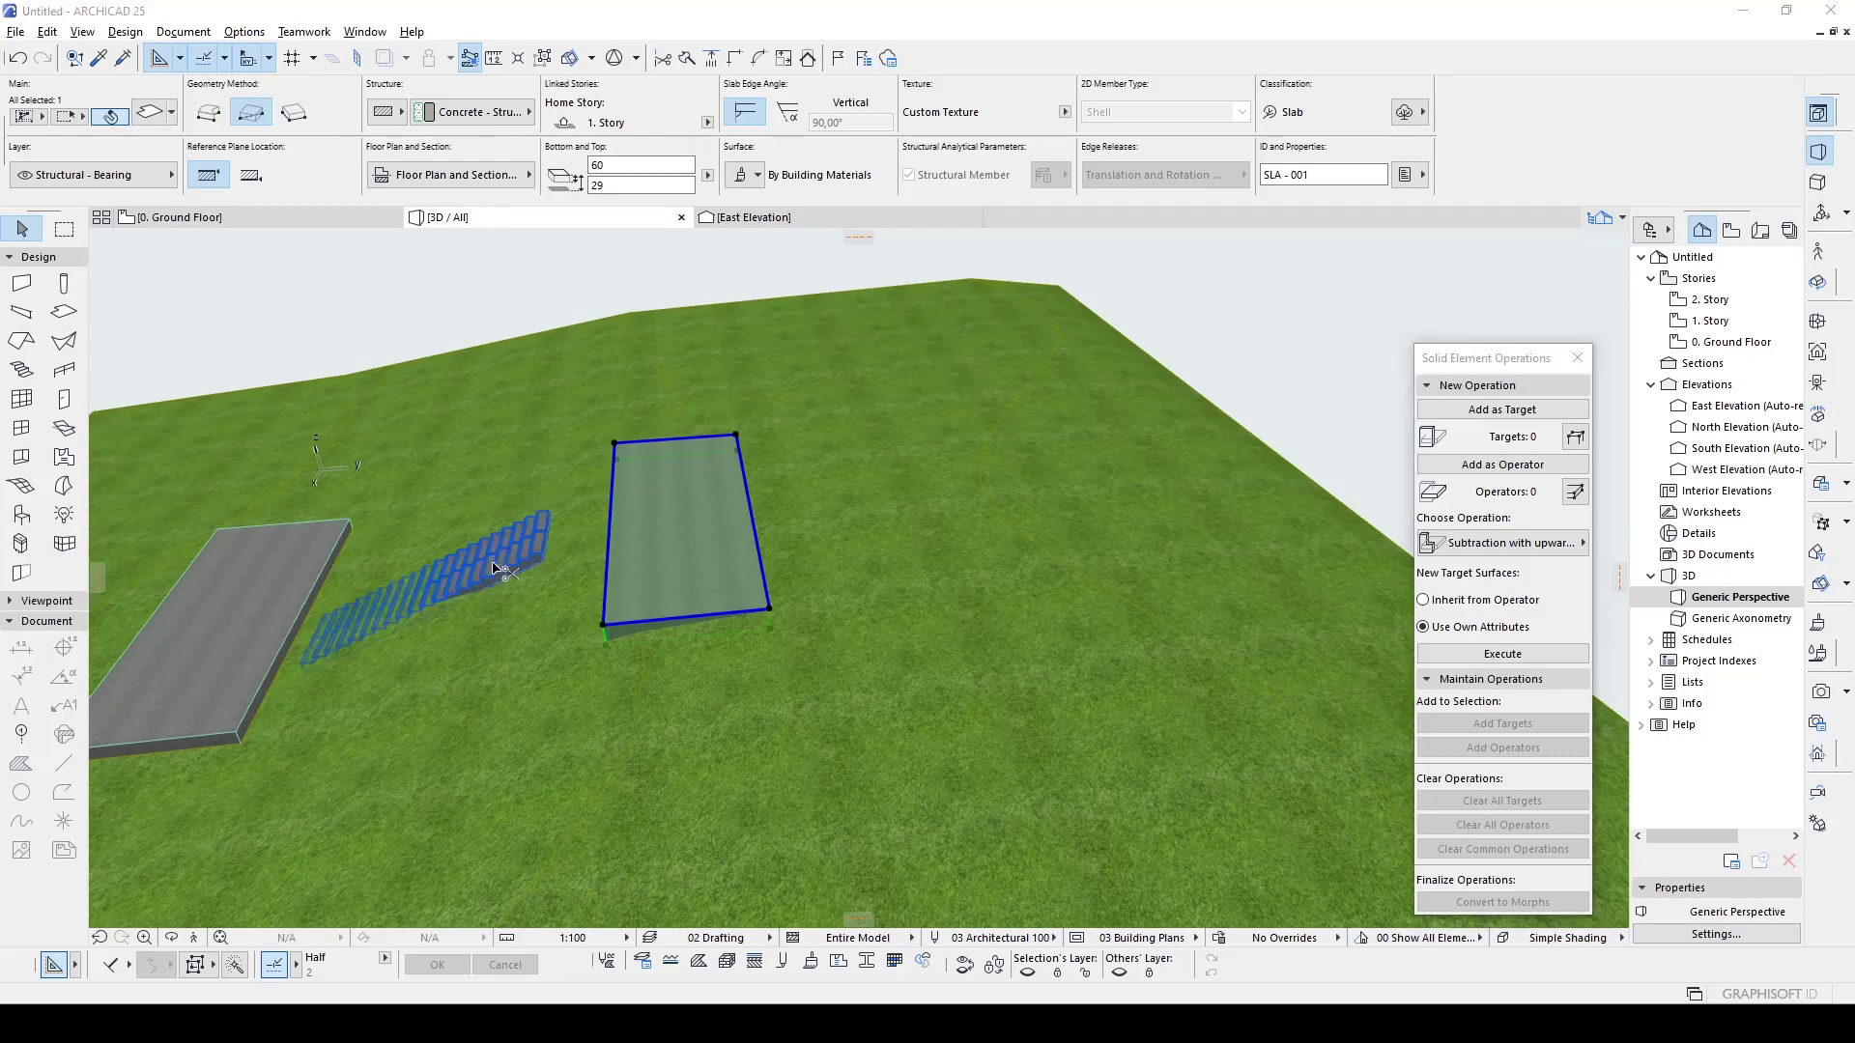
key("ctrl+t")
left_click_drag(759, 120, 1083, 233)
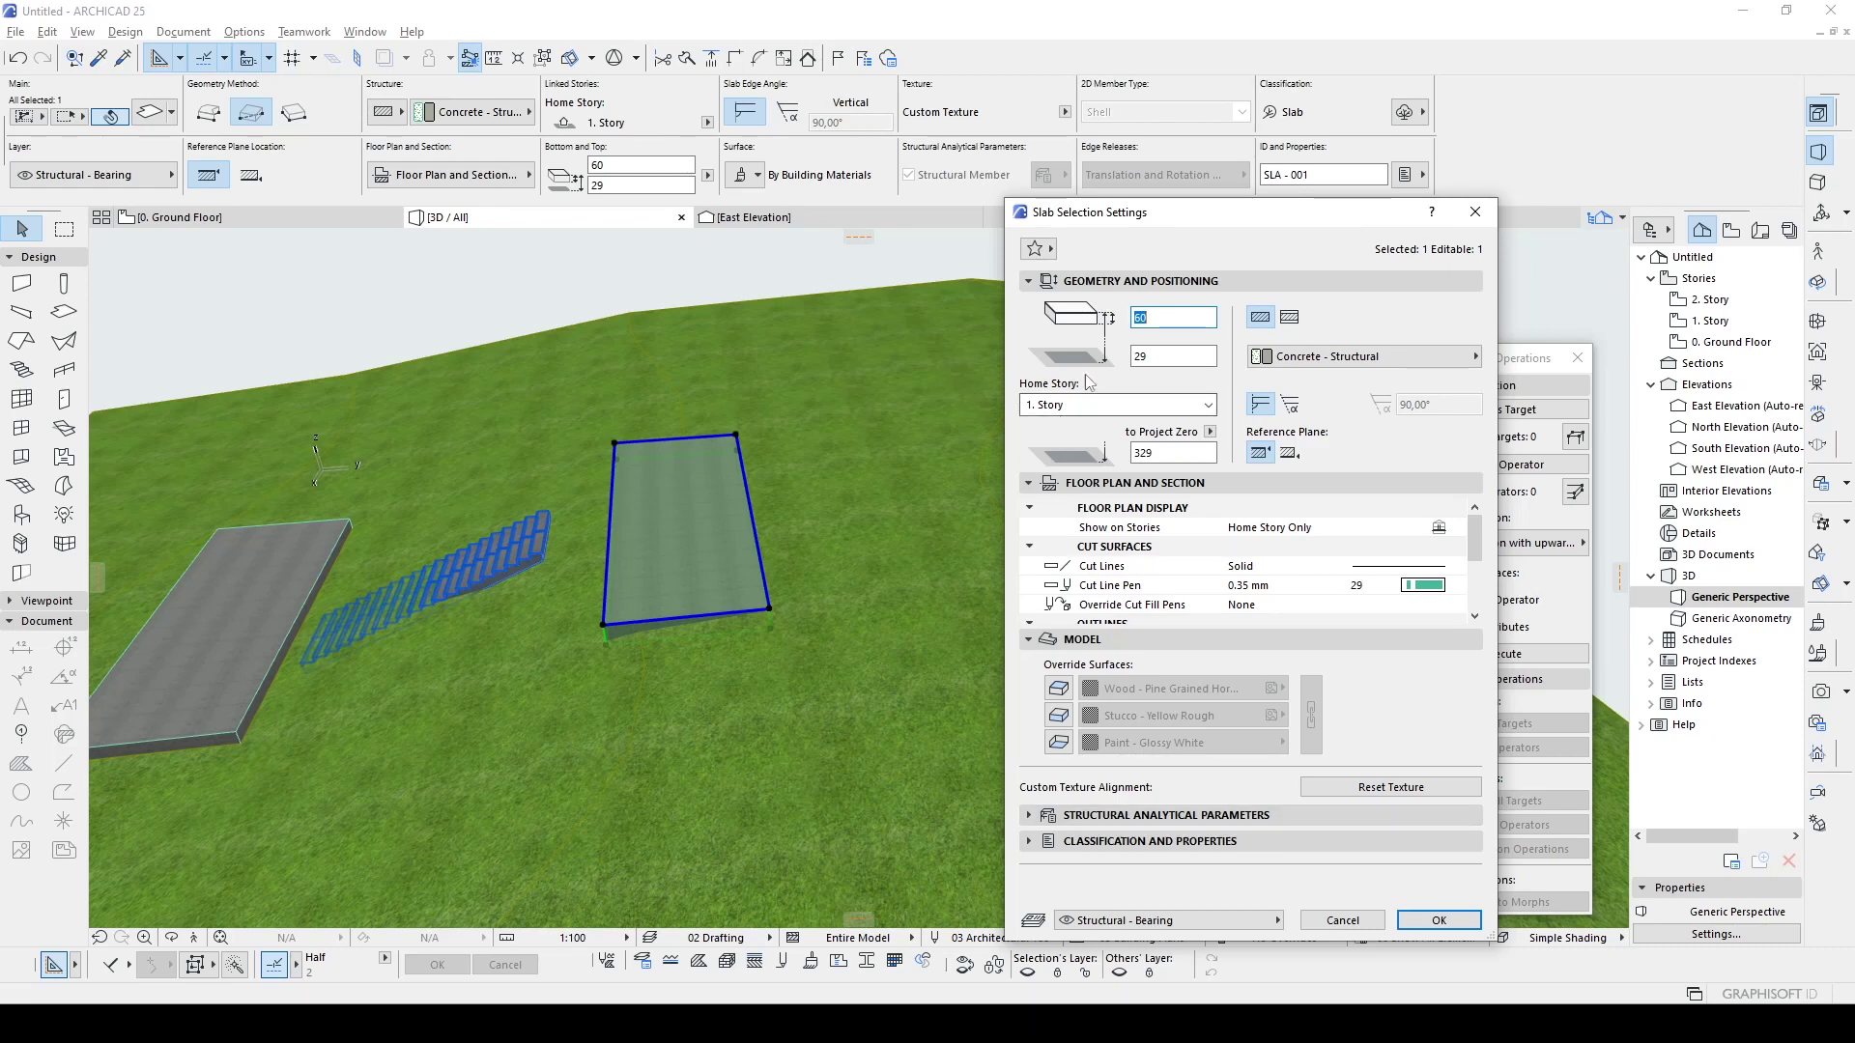
left_click(1053, 406)
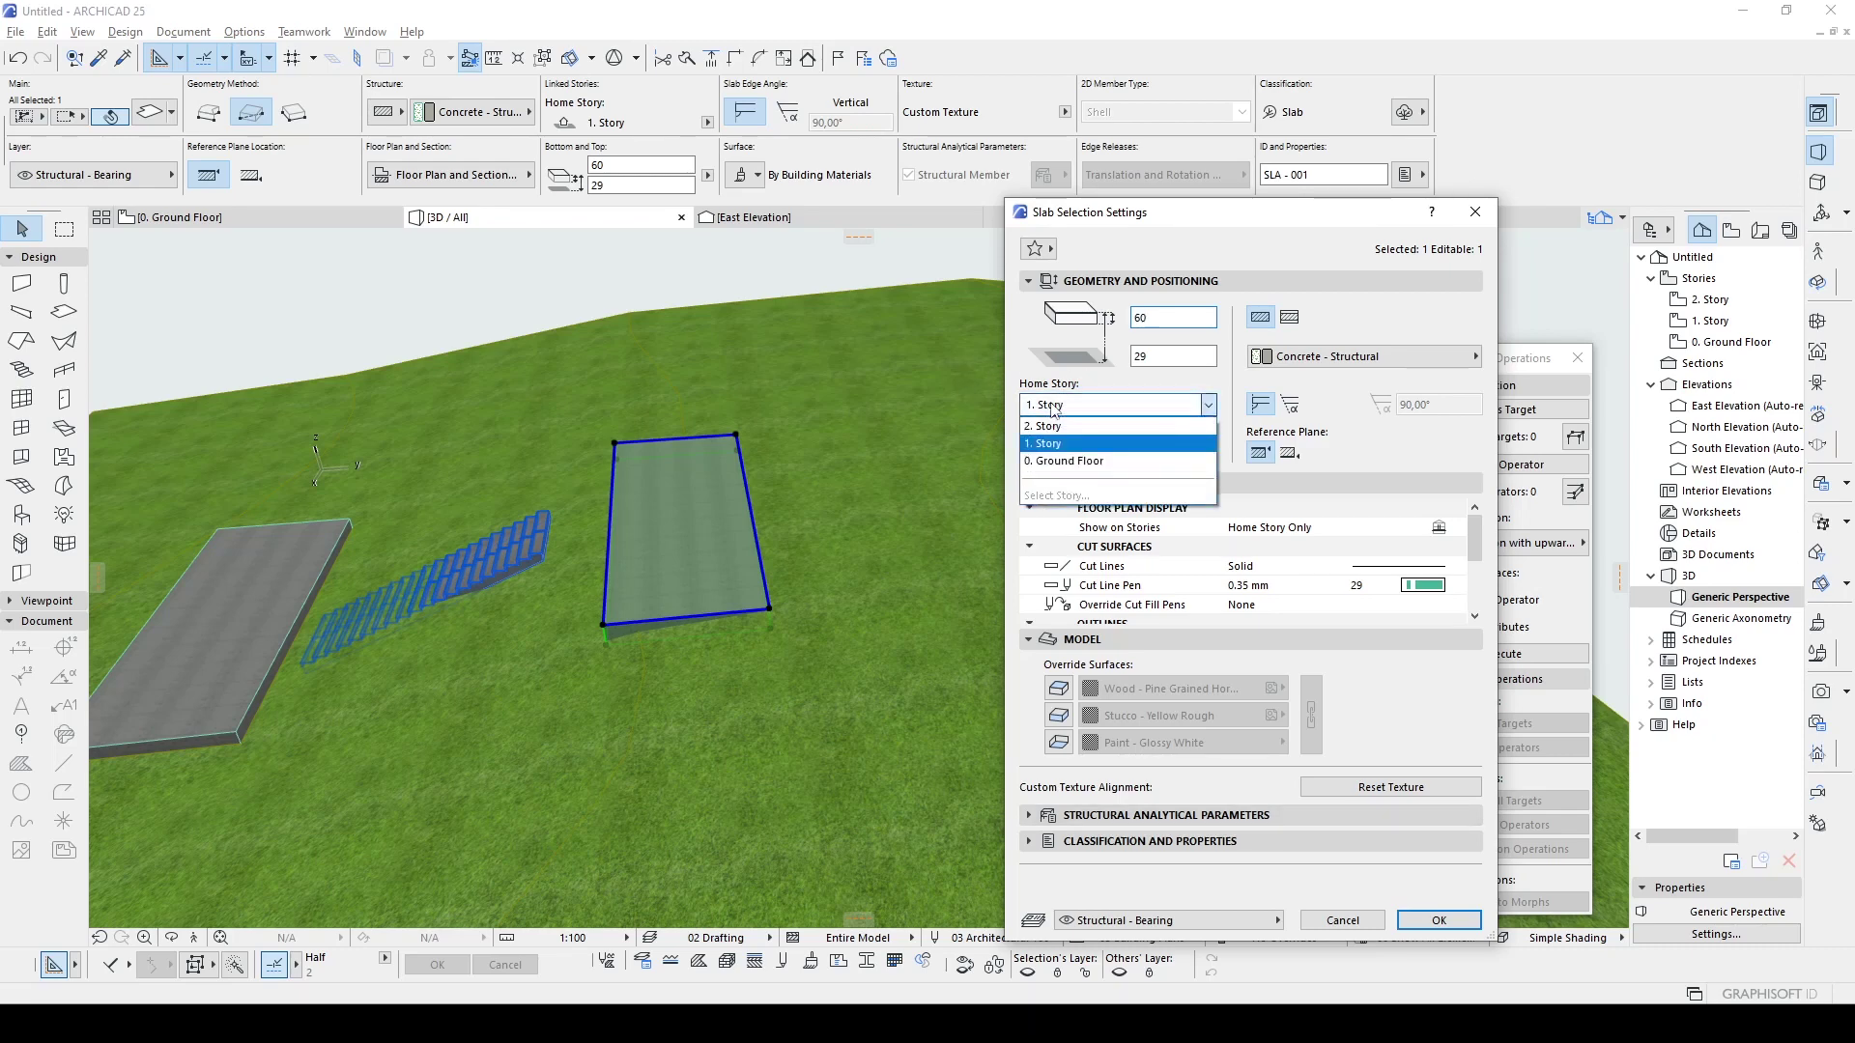
left_click(1128, 413)
left_click(1128, 414)
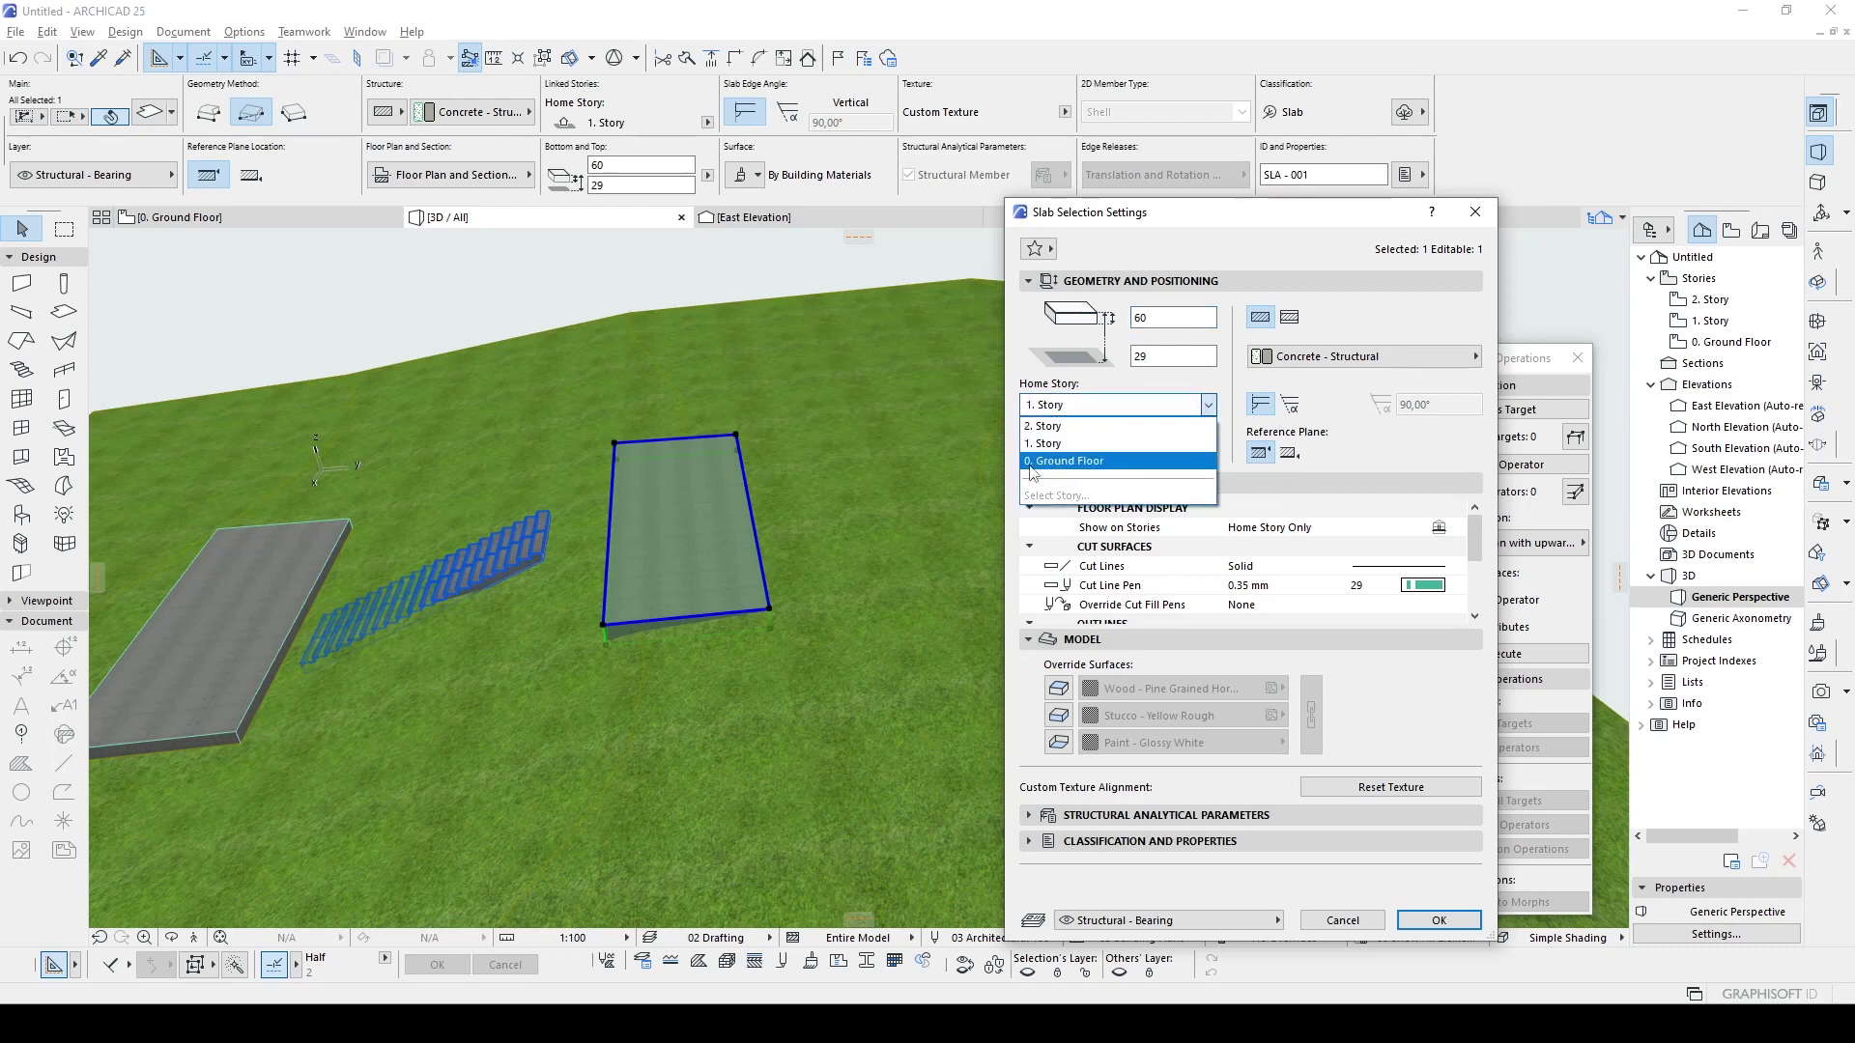
left_click(1031, 462)
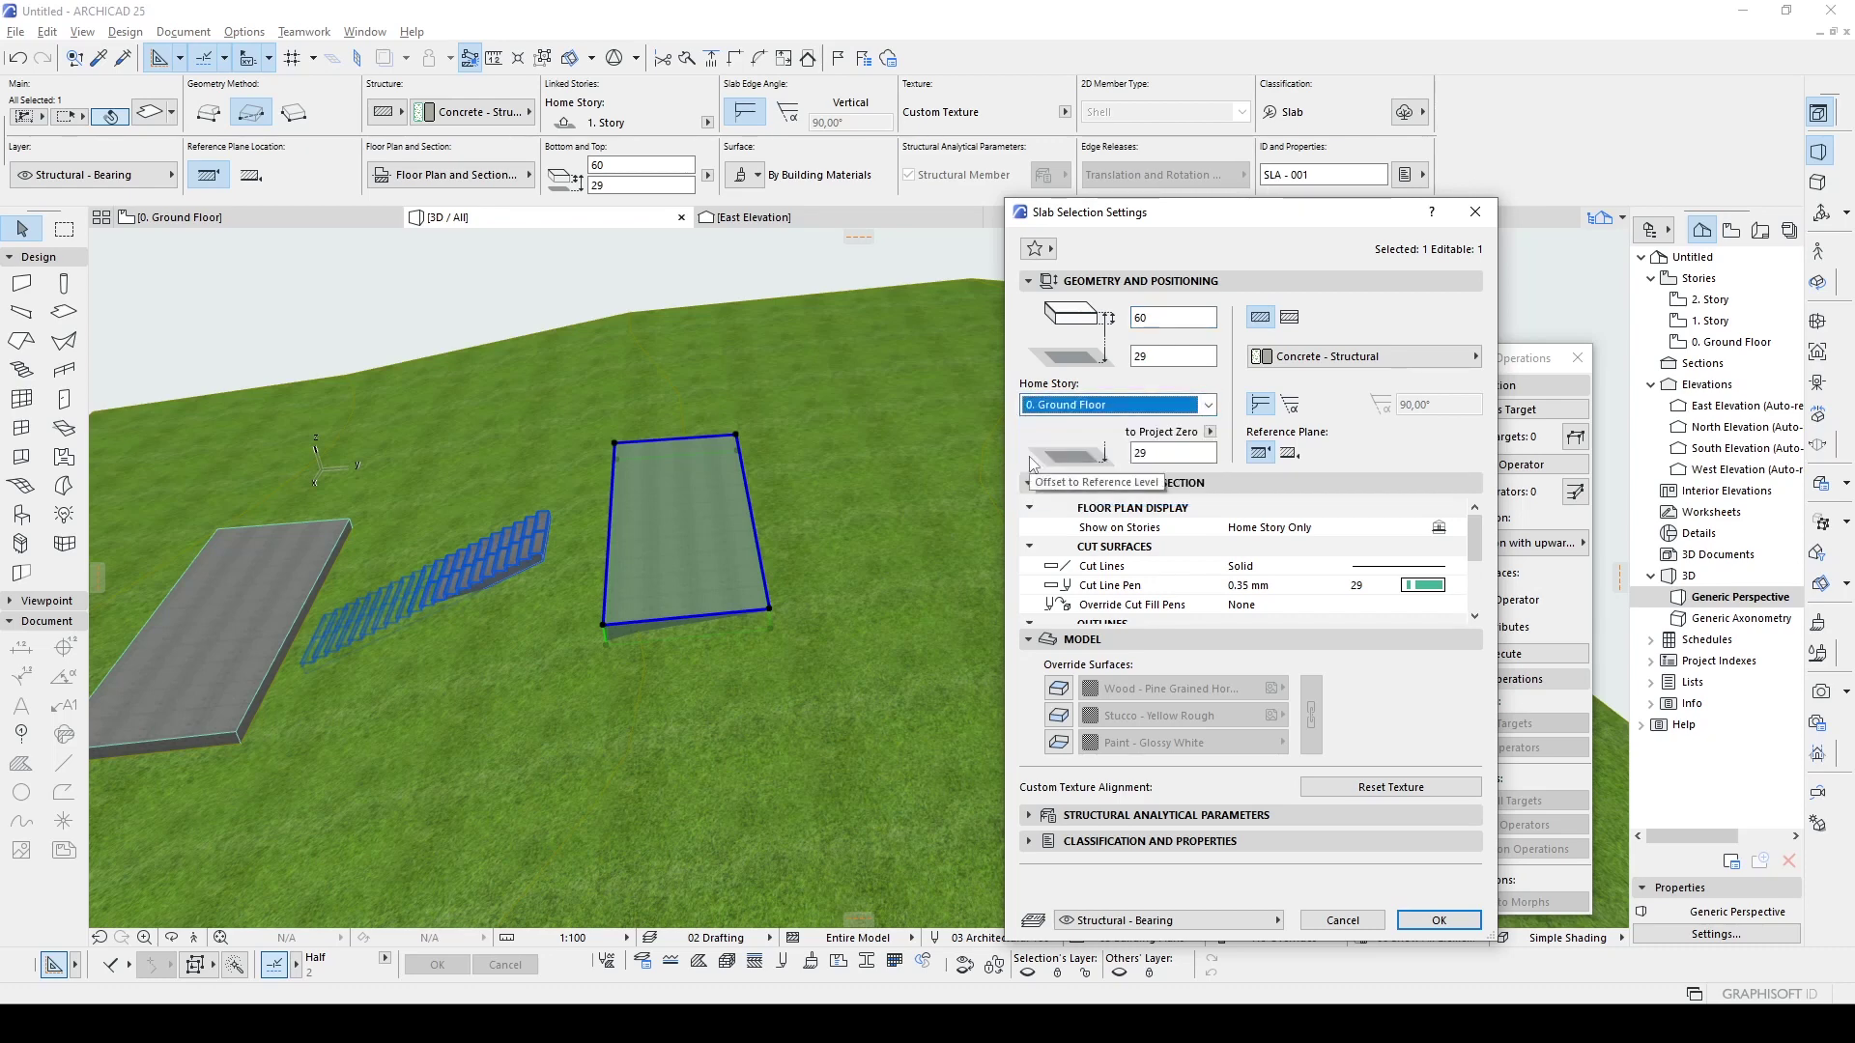
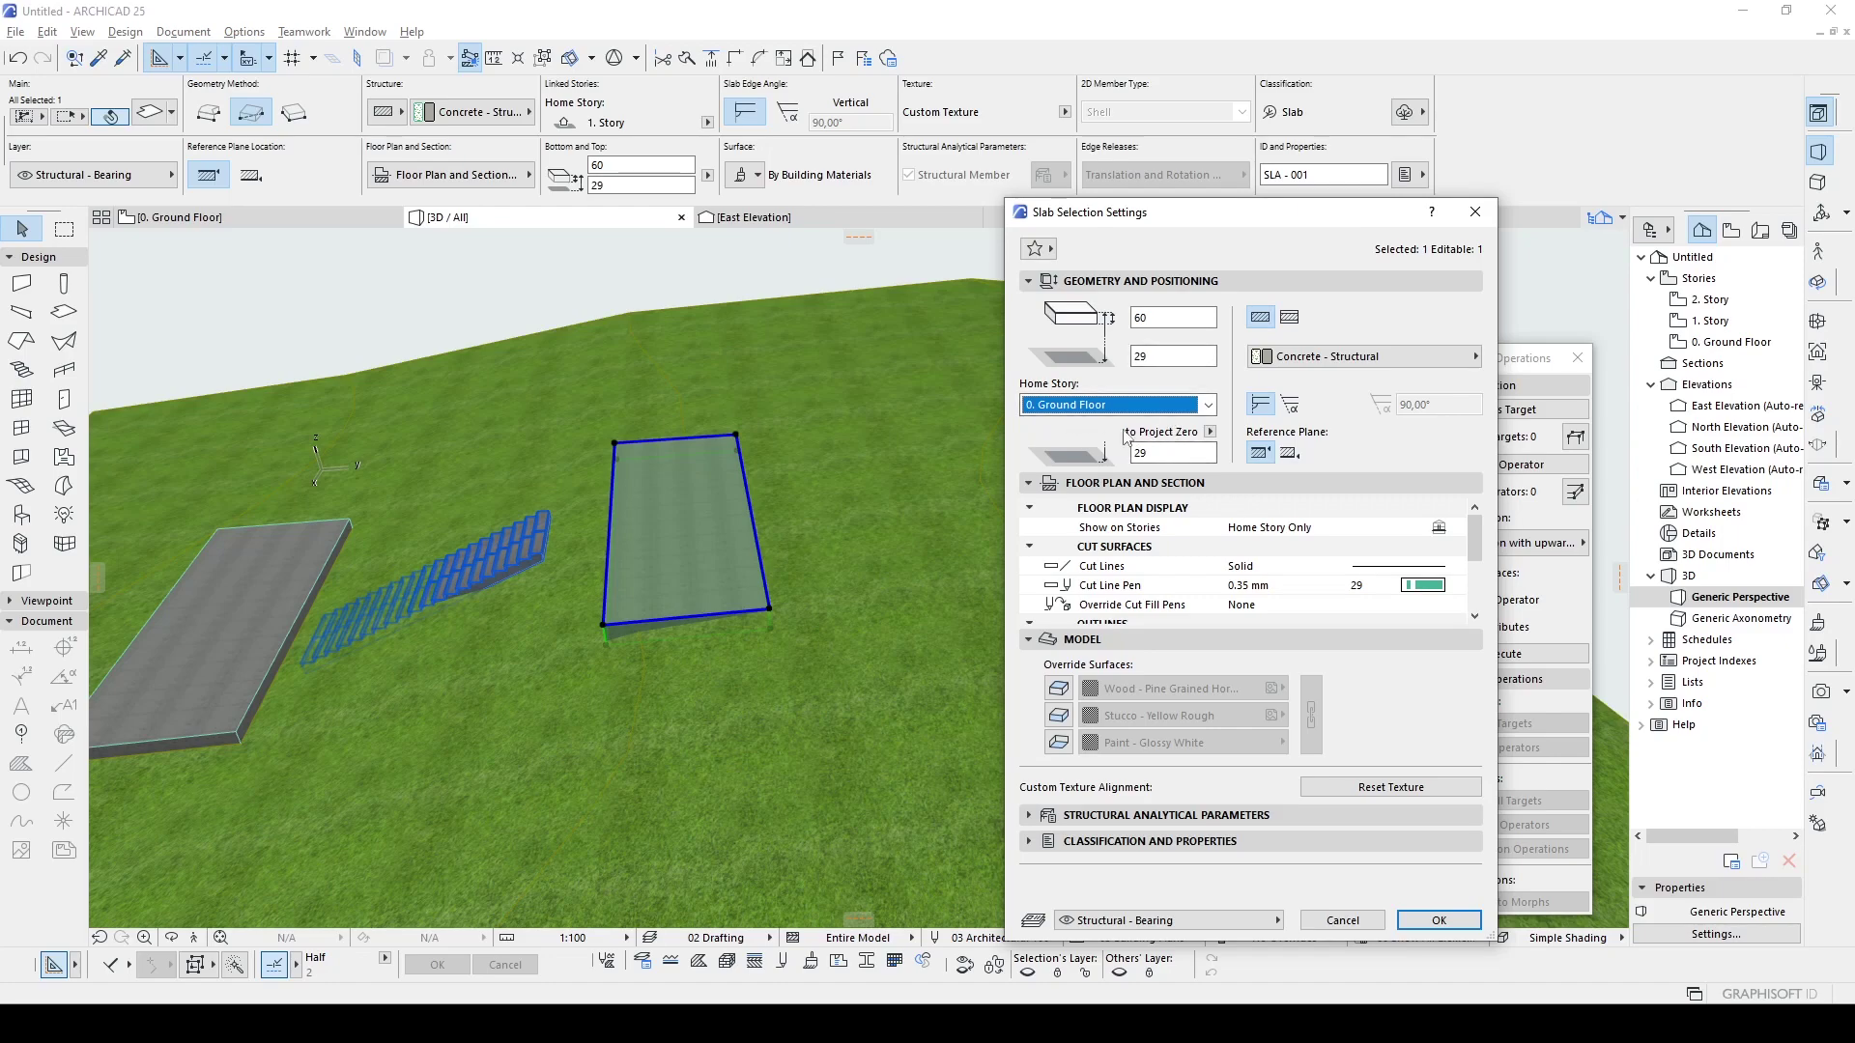
- Move the upper slab to home story 0. Ground Floor, keeping its elevation at 329 to project zero
left_click(1343, 920)
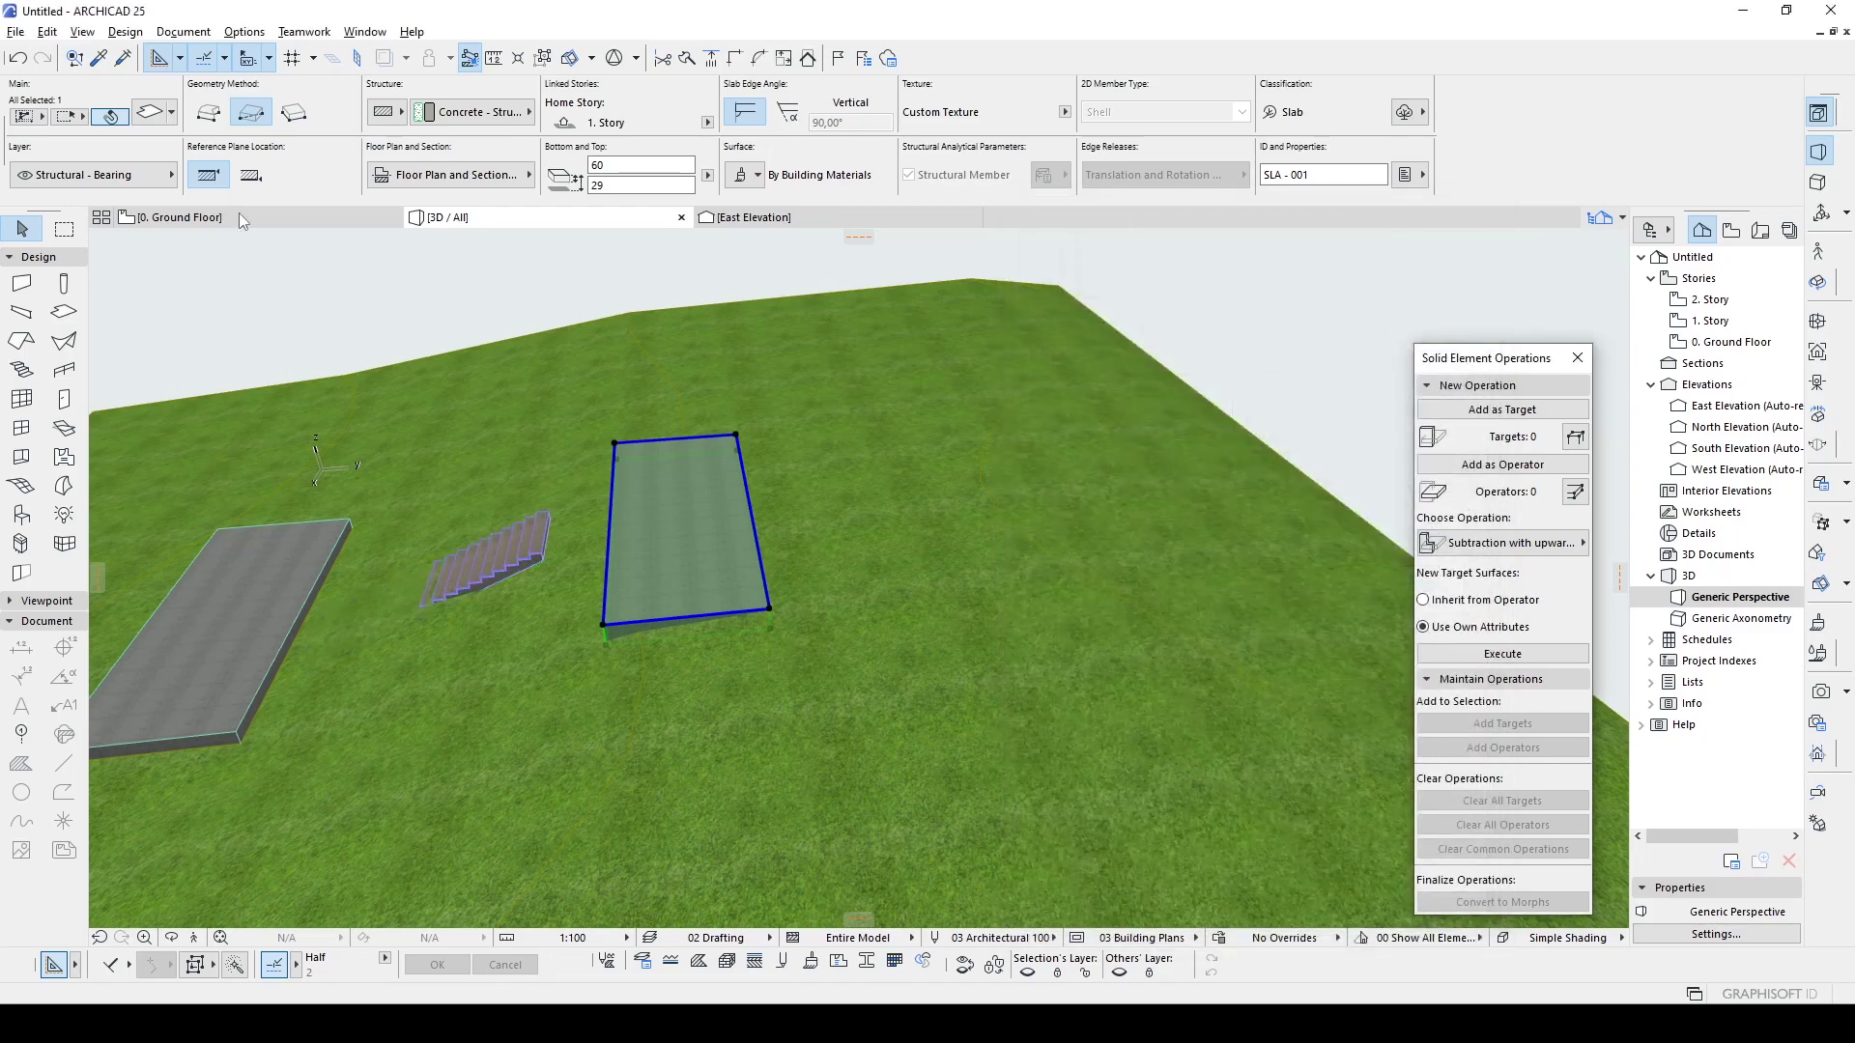
left_click(150, 113)
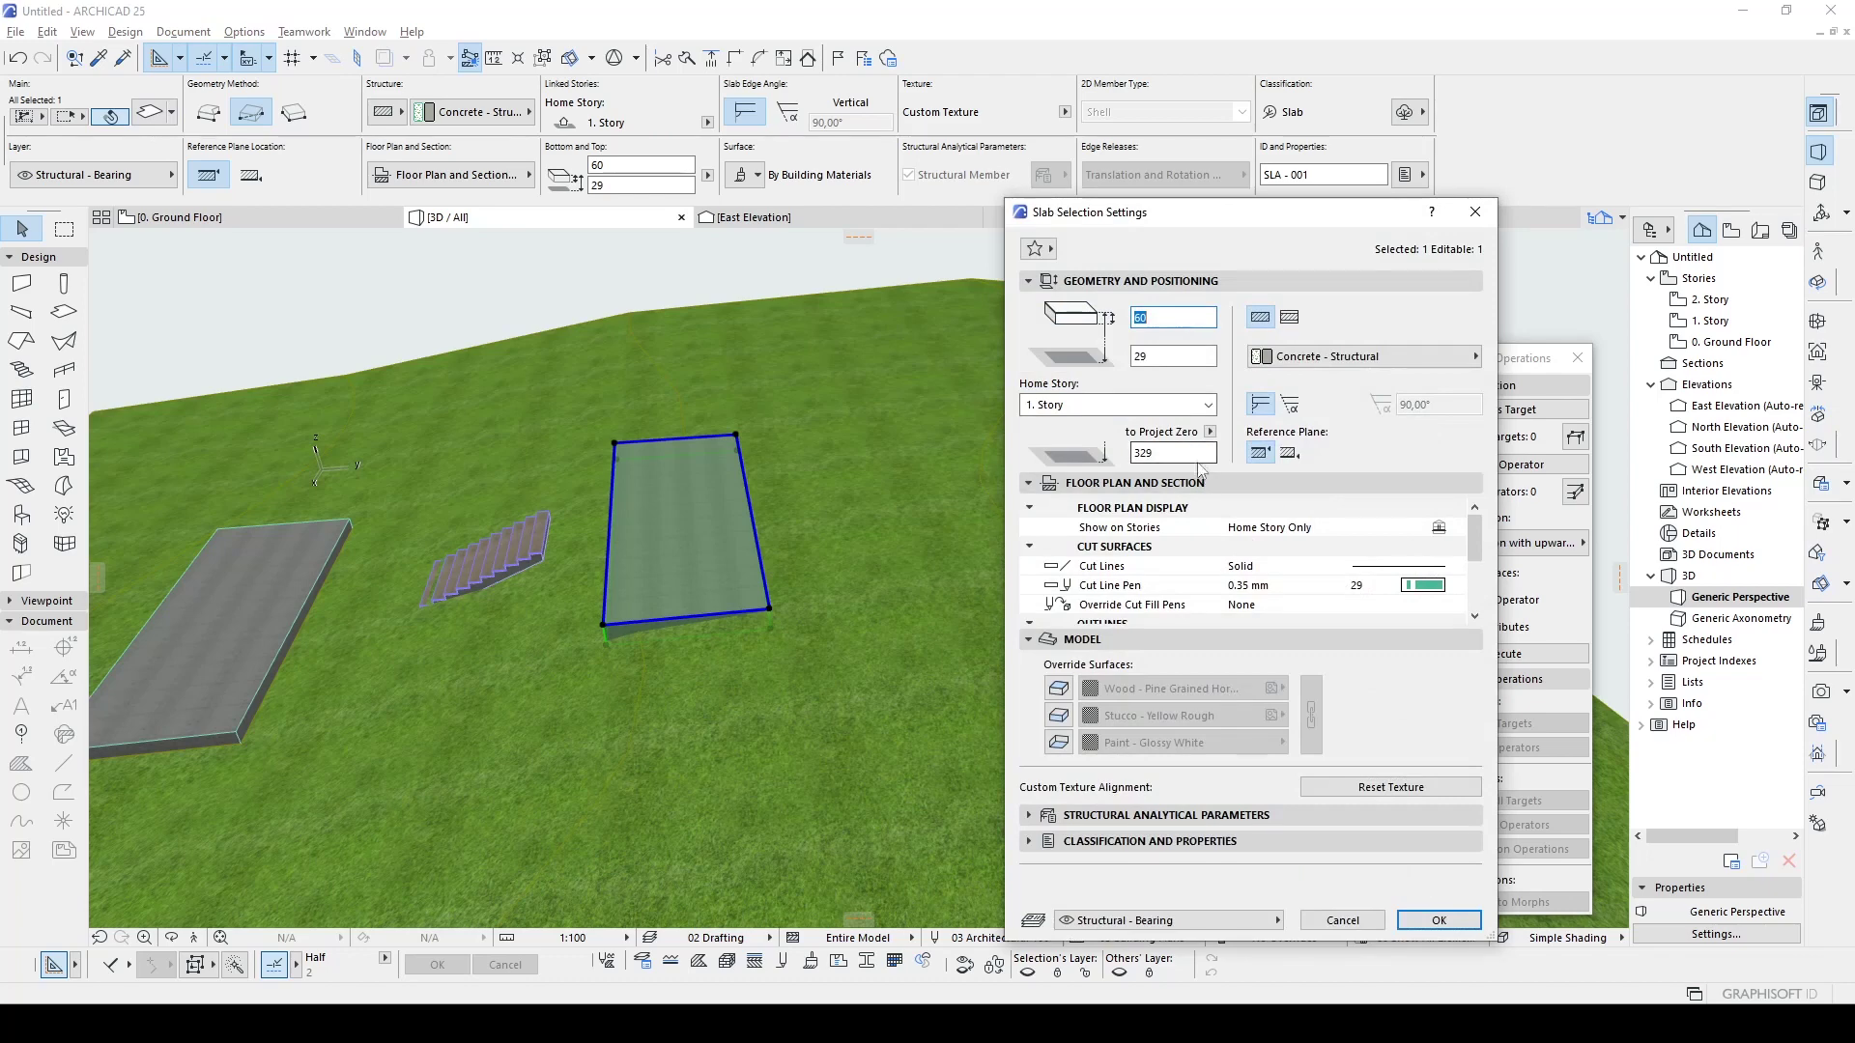
right_click(1141, 460)
left_click(1183, 521)
left_click(1077, 408)
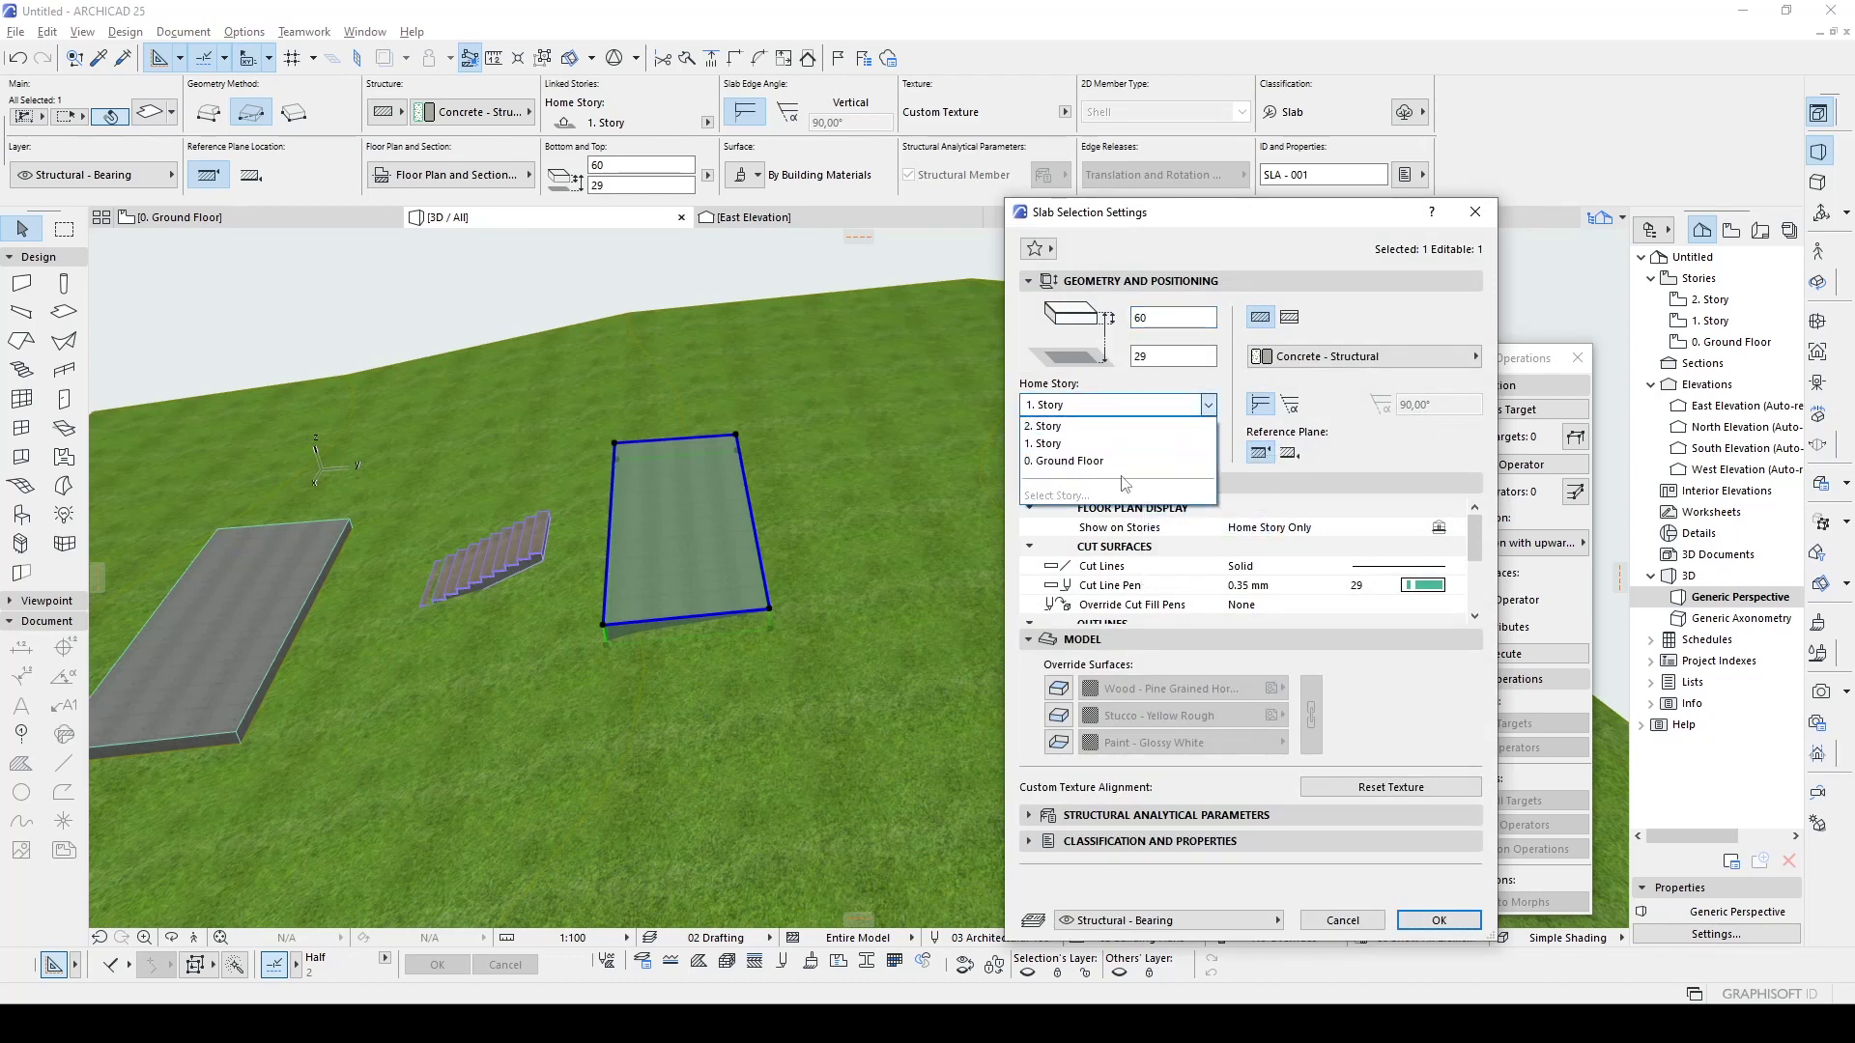
left_click(1040, 461)
left_click(1139, 451)
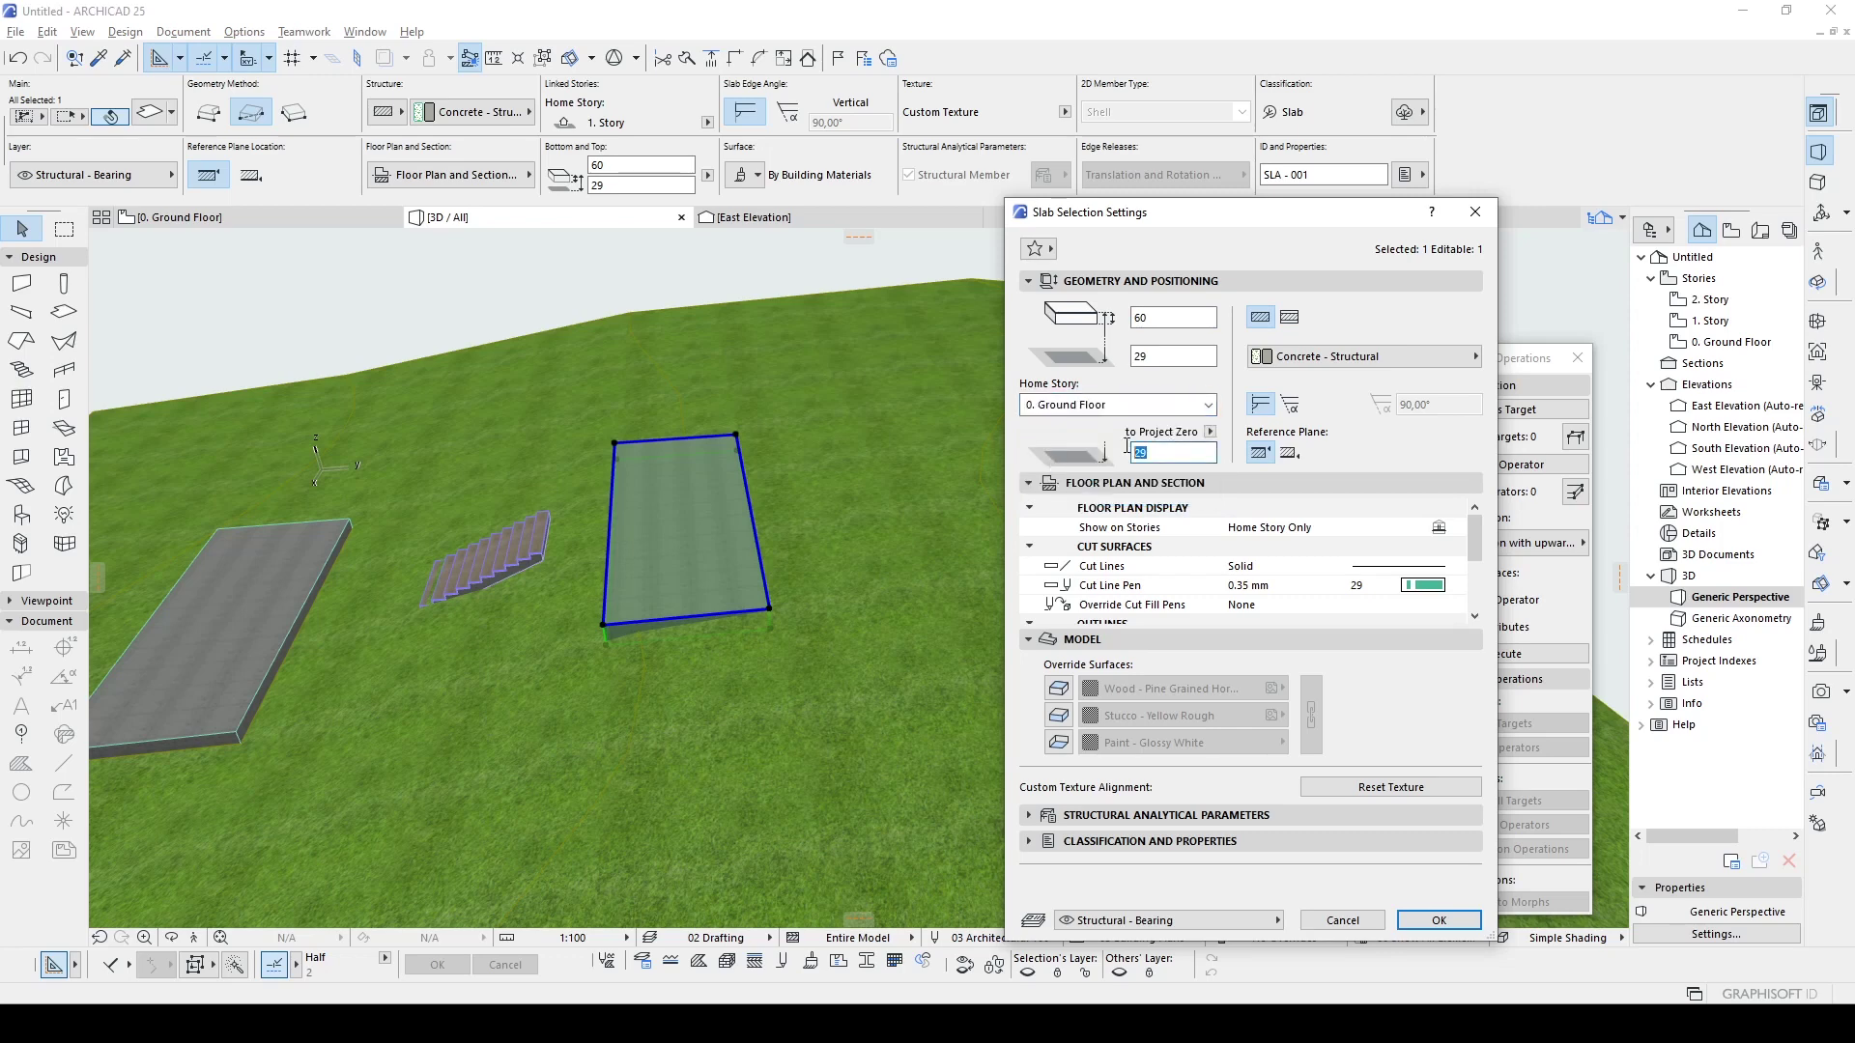
right_click(1142, 453)
left_click(1202, 543)
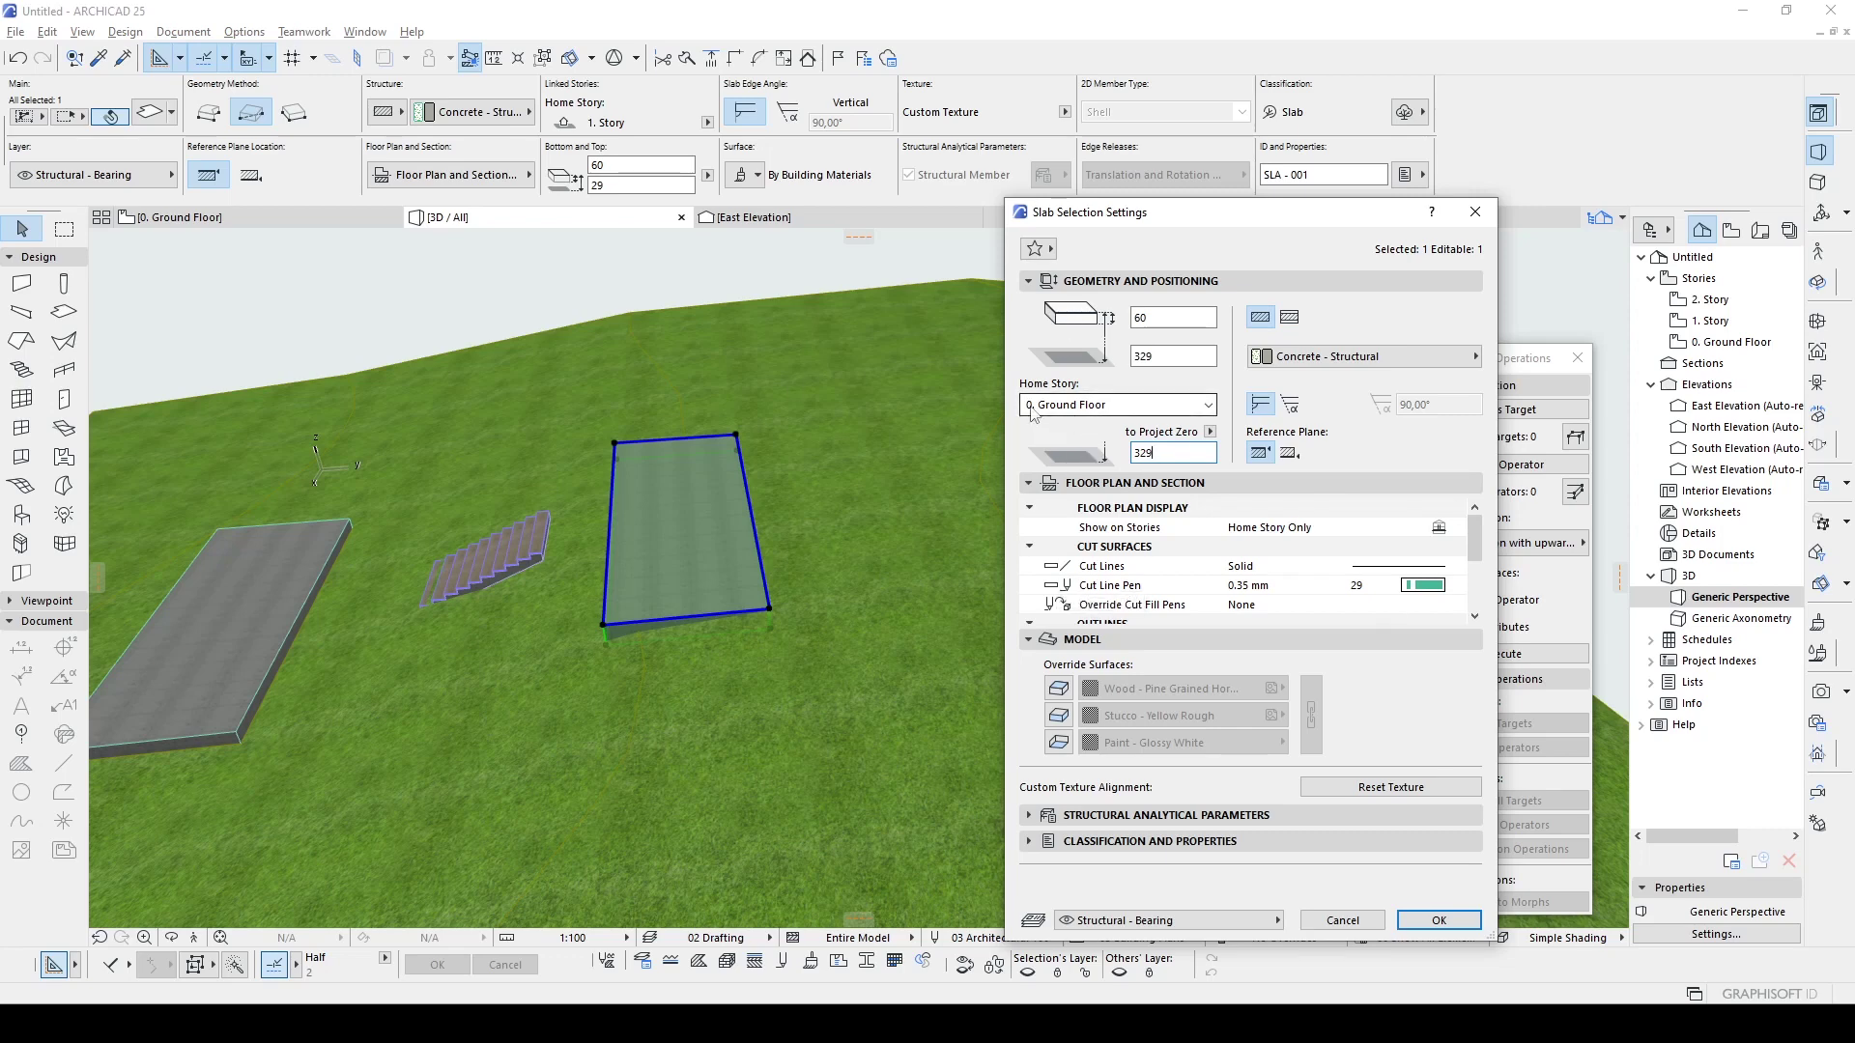
left_click(1435, 919)
- Deselect the slab, orbit to inspect both slabs, then show the Ground Floor plan
left_click(535, 286)
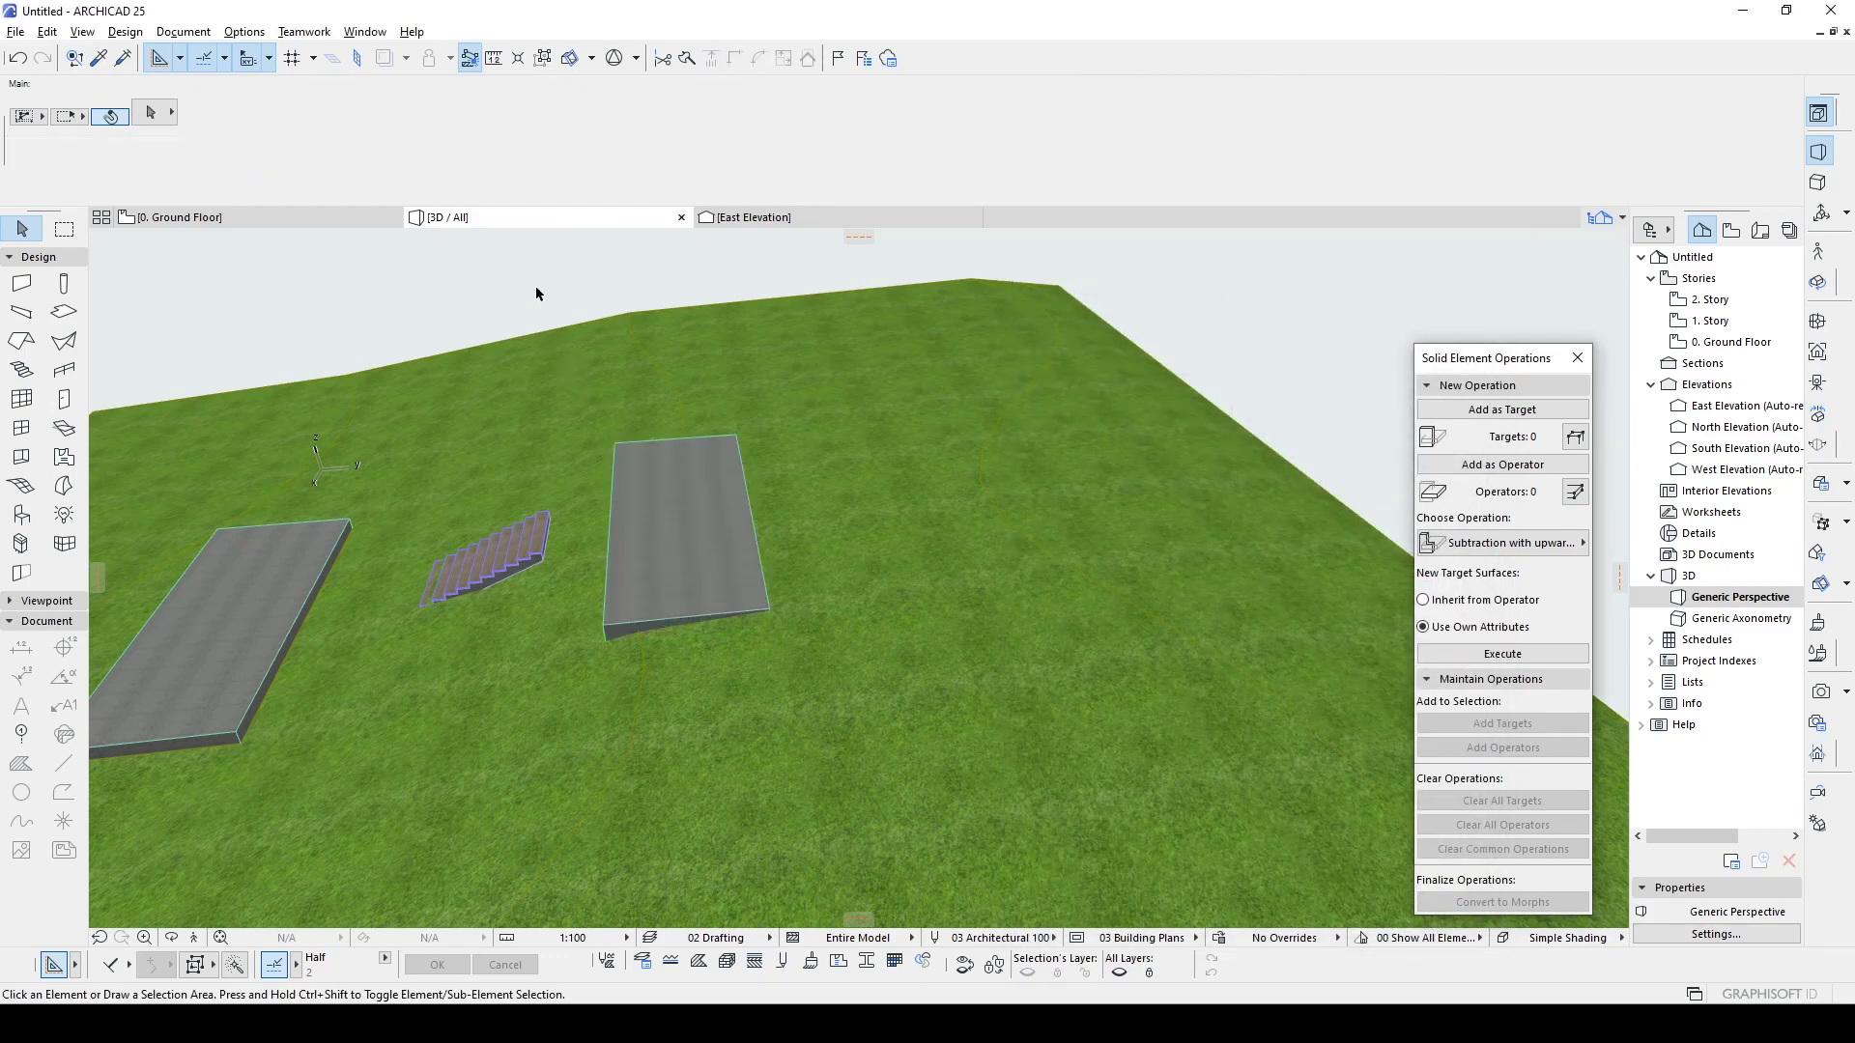
mouse_move(524, 473)
middle_mouse_down("shift")
mouse_move(586, 497)
mouse_move(745, 444)
mouse_move(643, 401)
mouse_move(637, 456)
middle_mouse_up("shift")
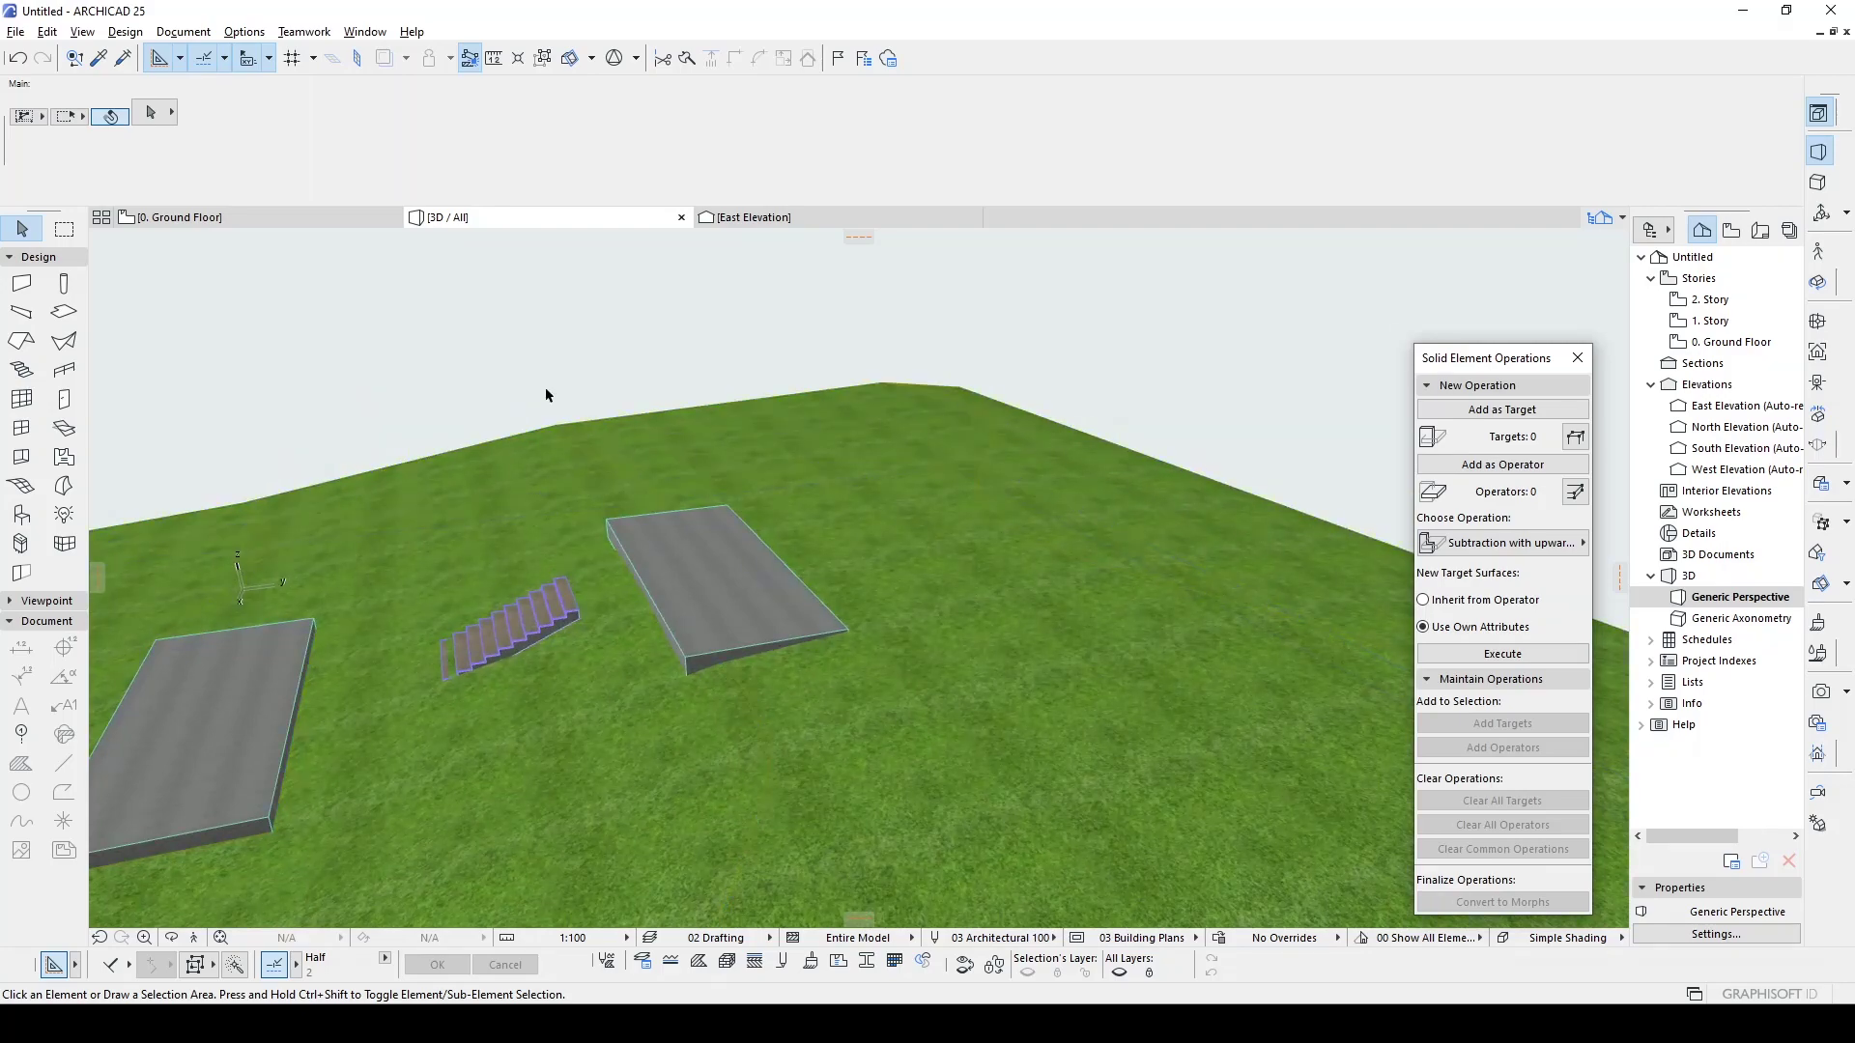
left_click(183, 220)
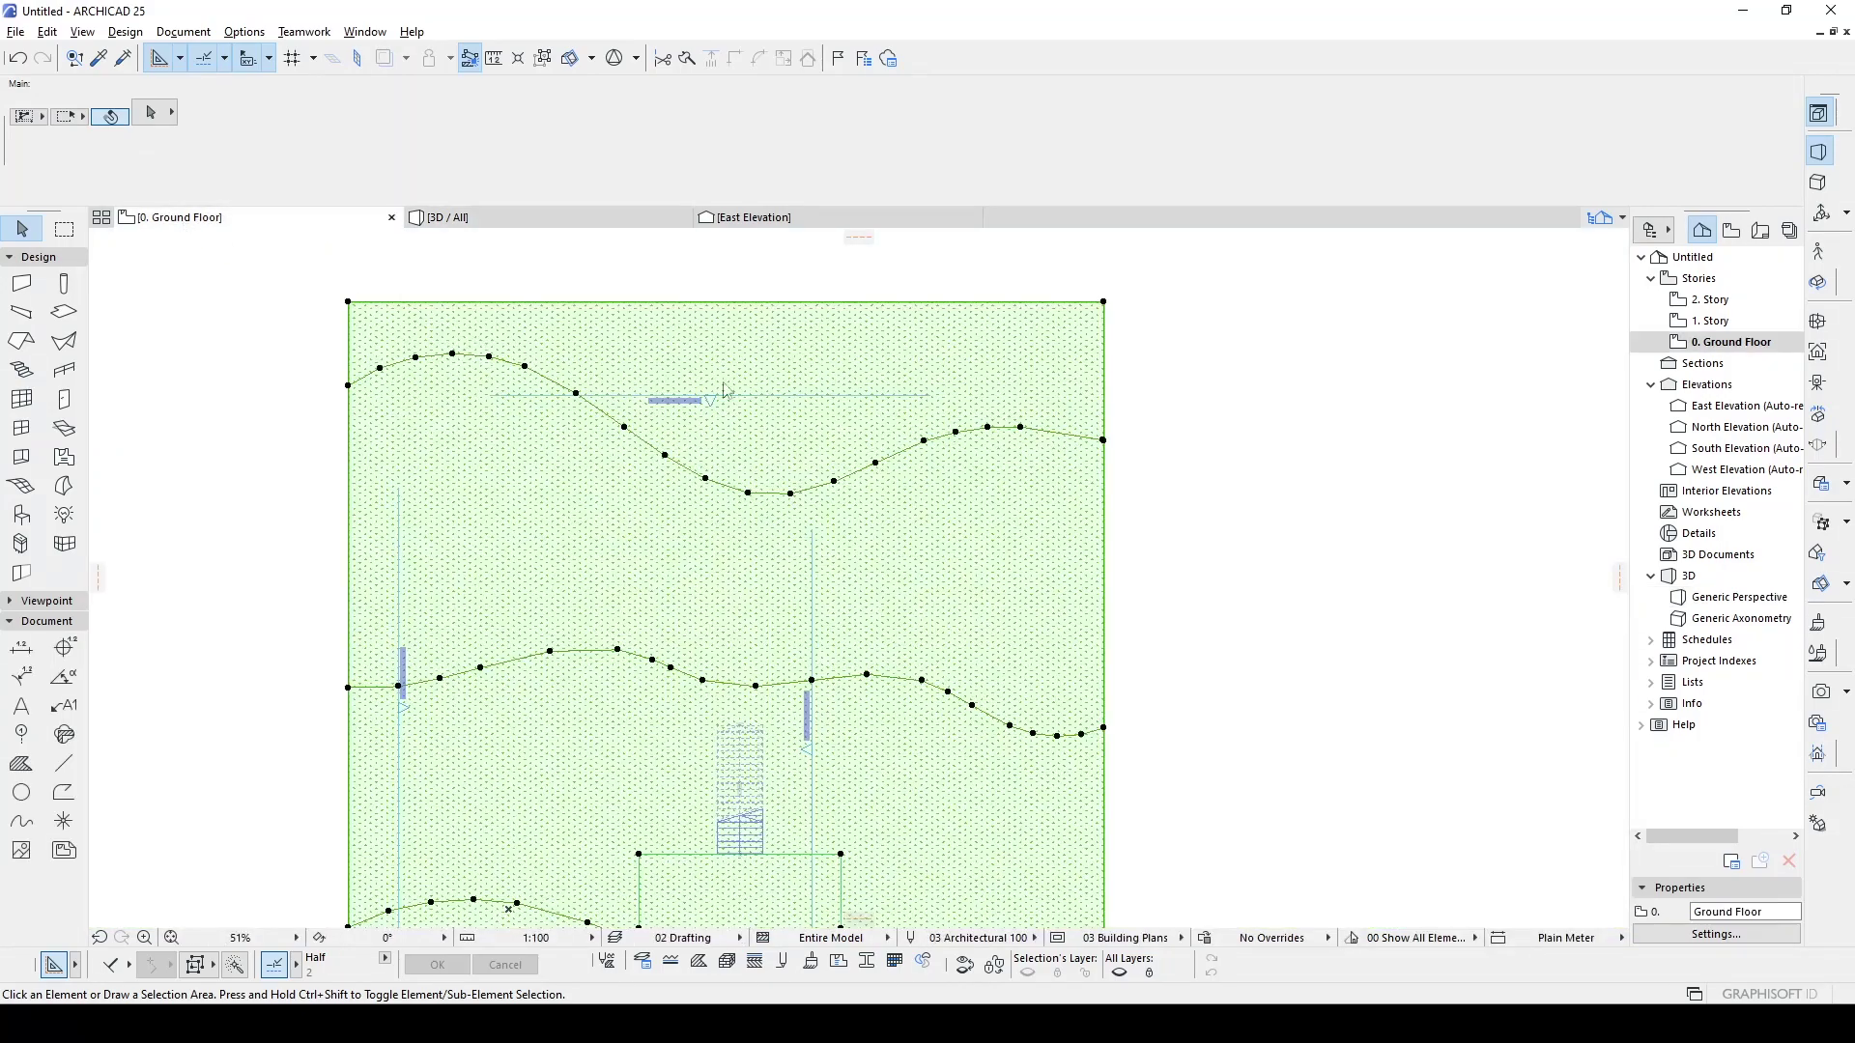
- Pan and zoom the Ground Floor plan to the stair and select it
scroll(1108, 485, "down", 4)
scroll(877, 454, "up", 2)
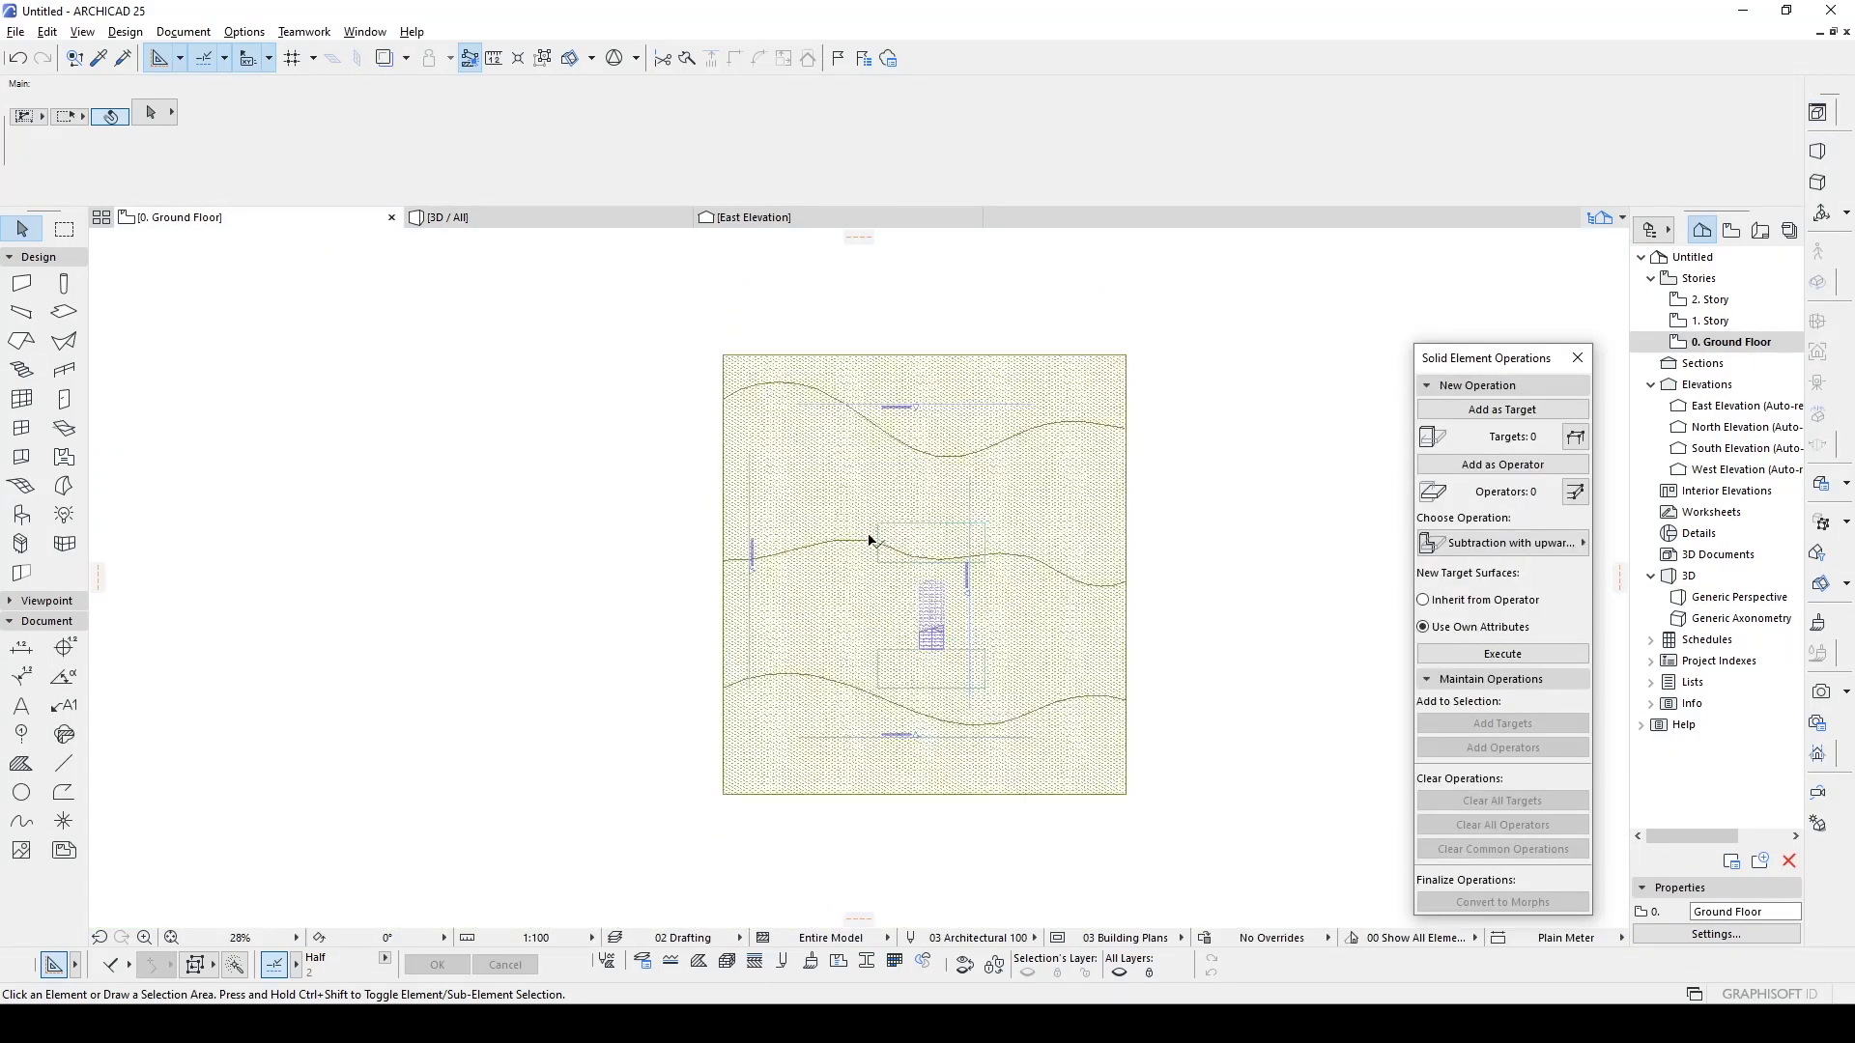
scroll(869, 538, "up", 2)
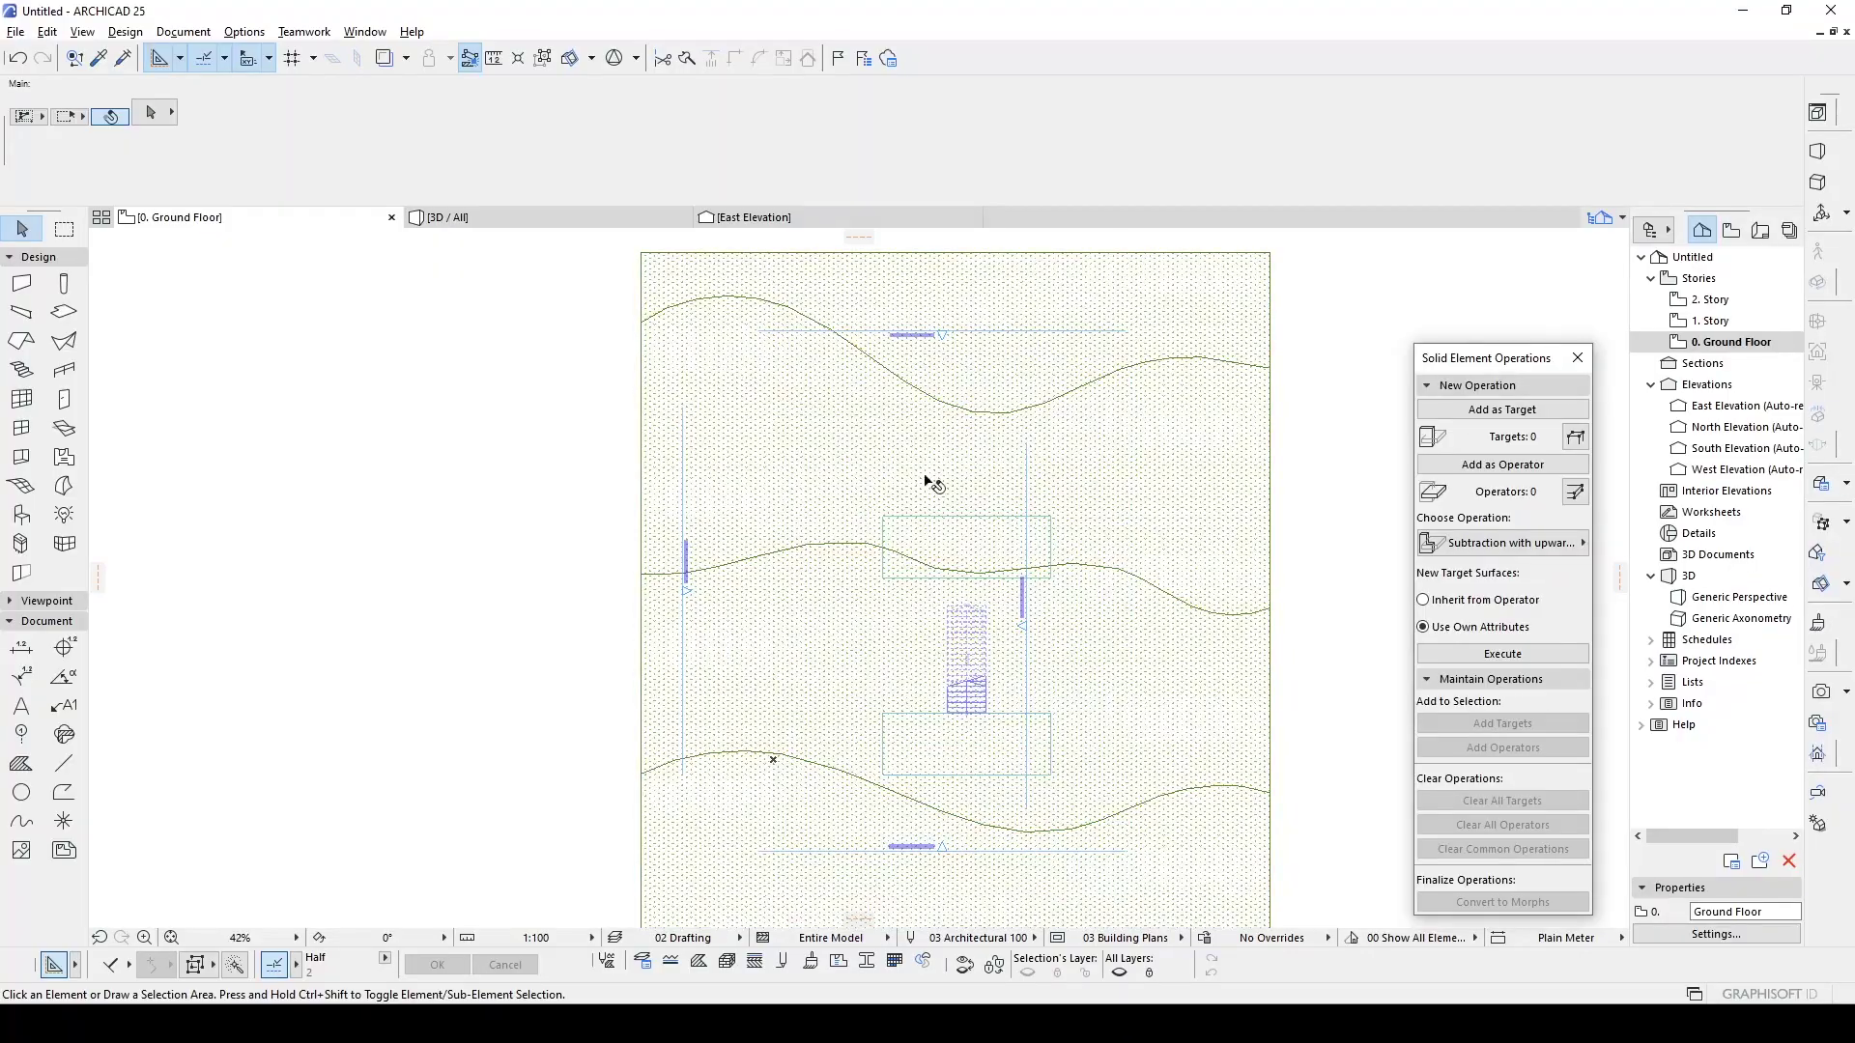
scroll(977, 518, "up", 1)
scroll(1126, 547, "up", 2)
scroll(1099, 543, "down", 2)
middle_click_drag(1098, 543, 977, 546)
scroll(846, 605, "up", 2)
left_click(855, 631)
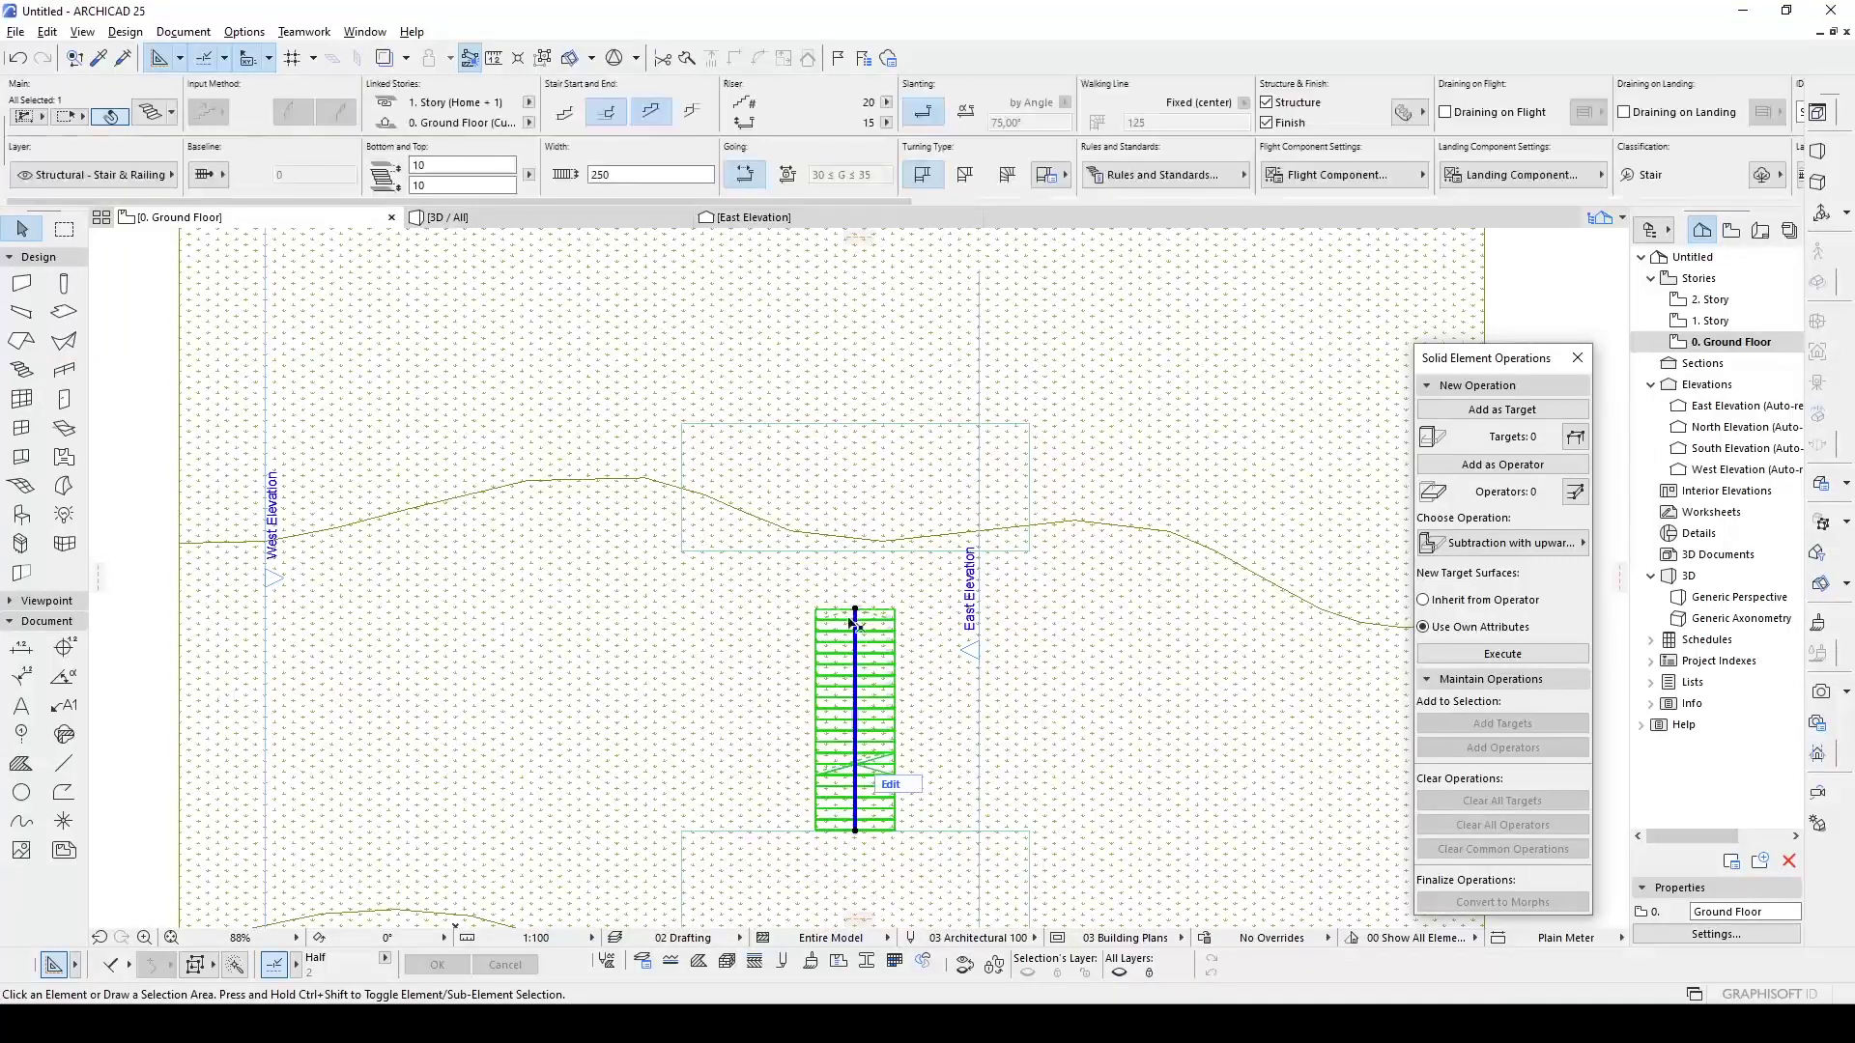
scroll(855, 631, "up", 3)
- Move the stair's top walking-line vertex using Rearrange Steps
left_click(861, 591)
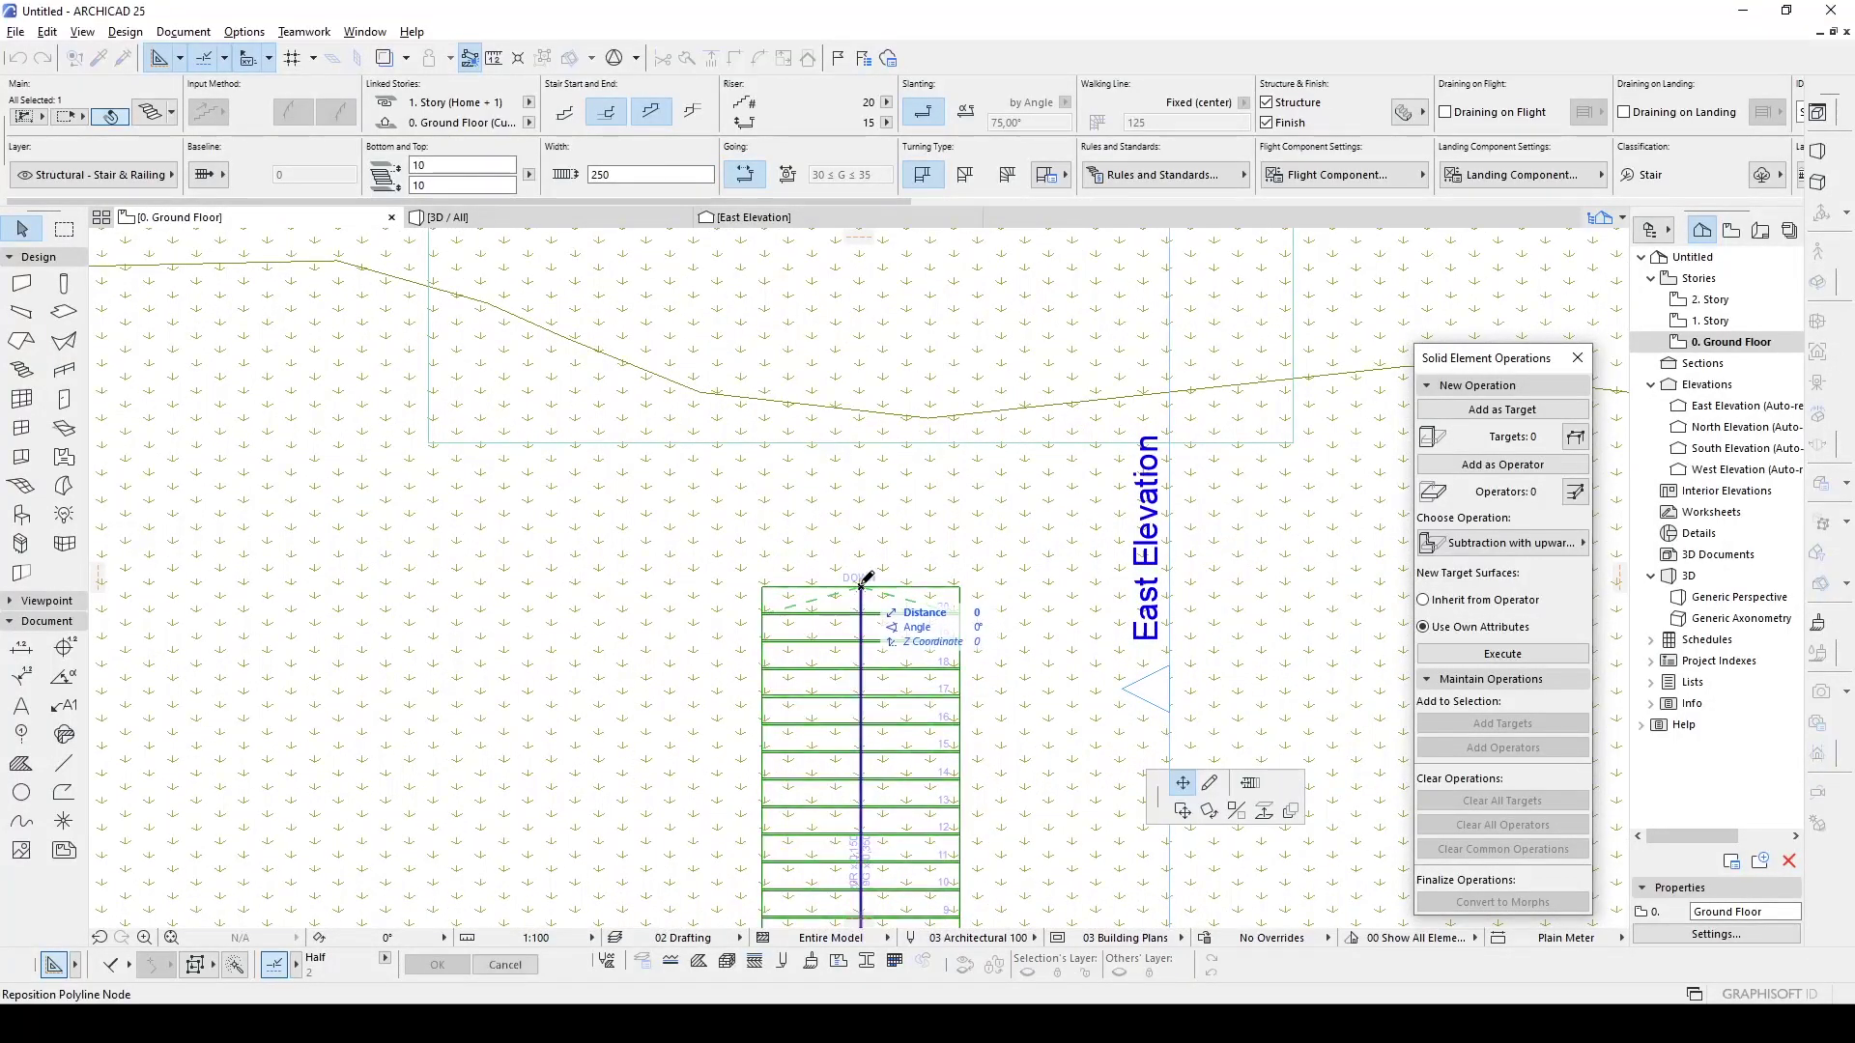
scroll(855, 500, "down", 1)
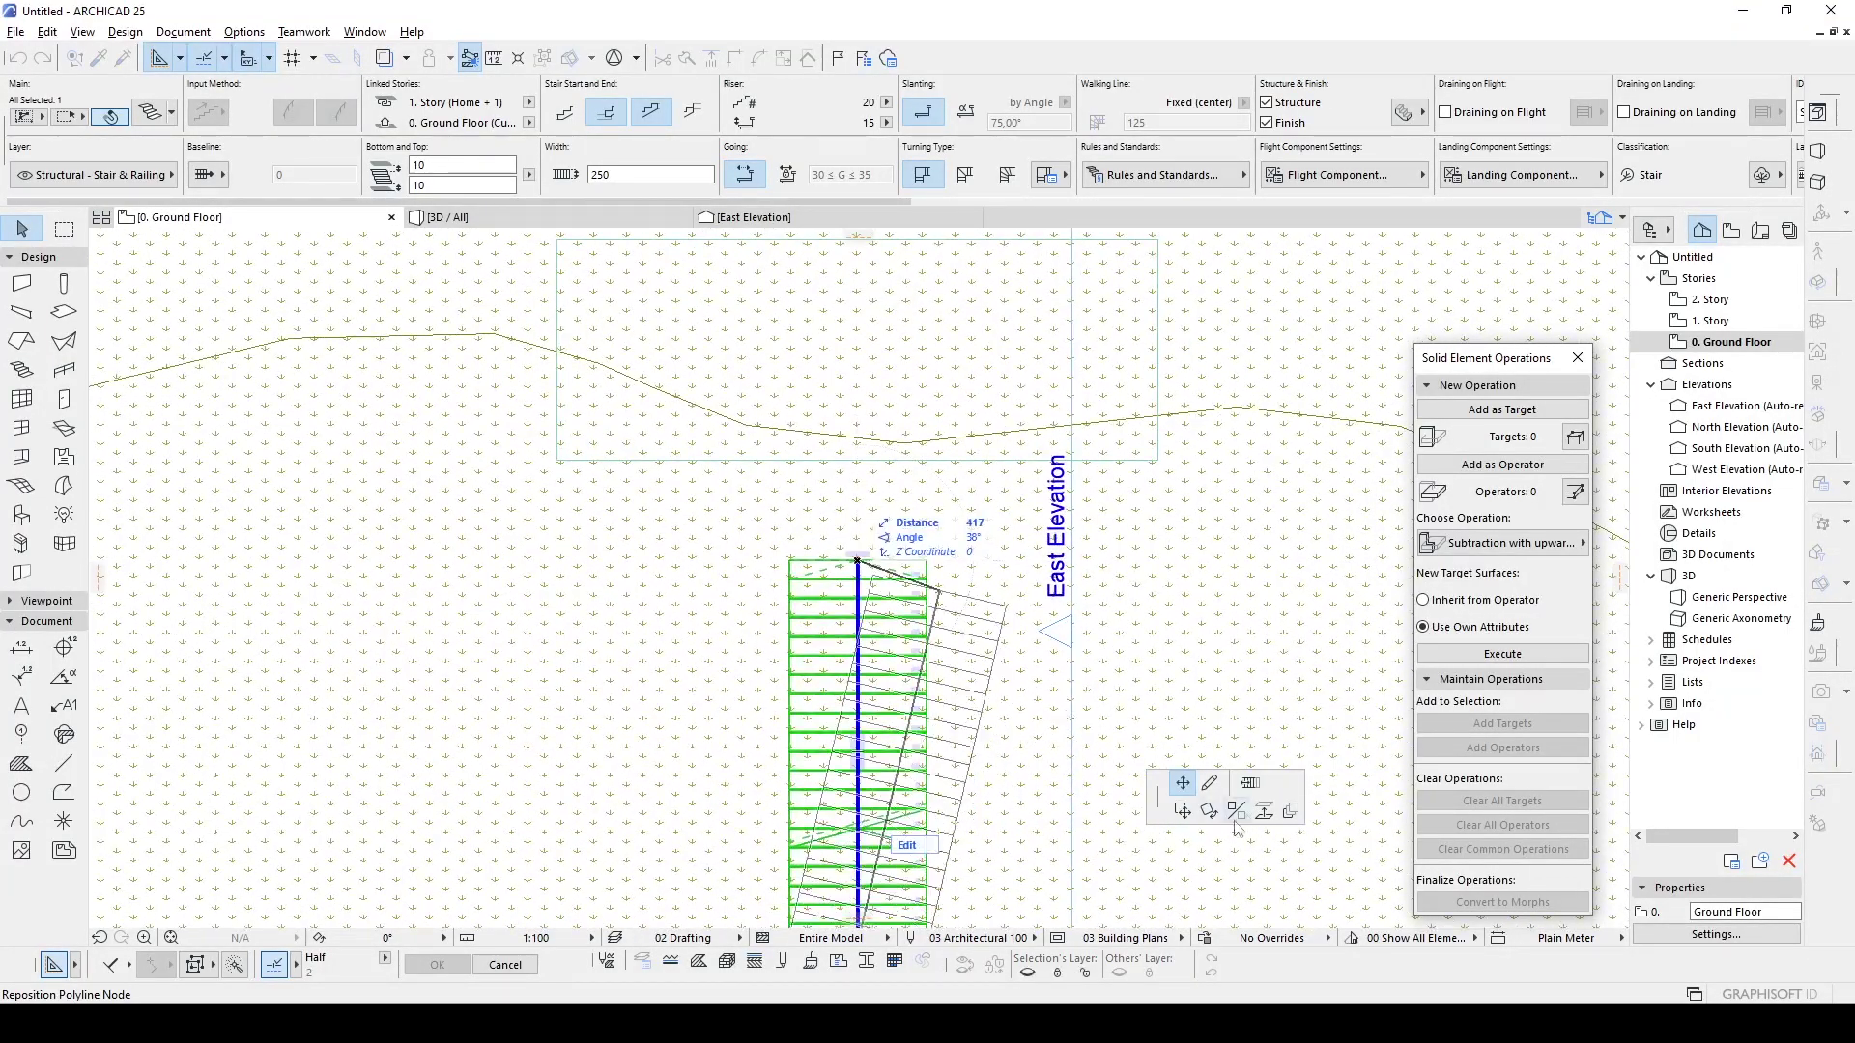
left_click(1249, 783)
scroll(855, 464, "down", 2)
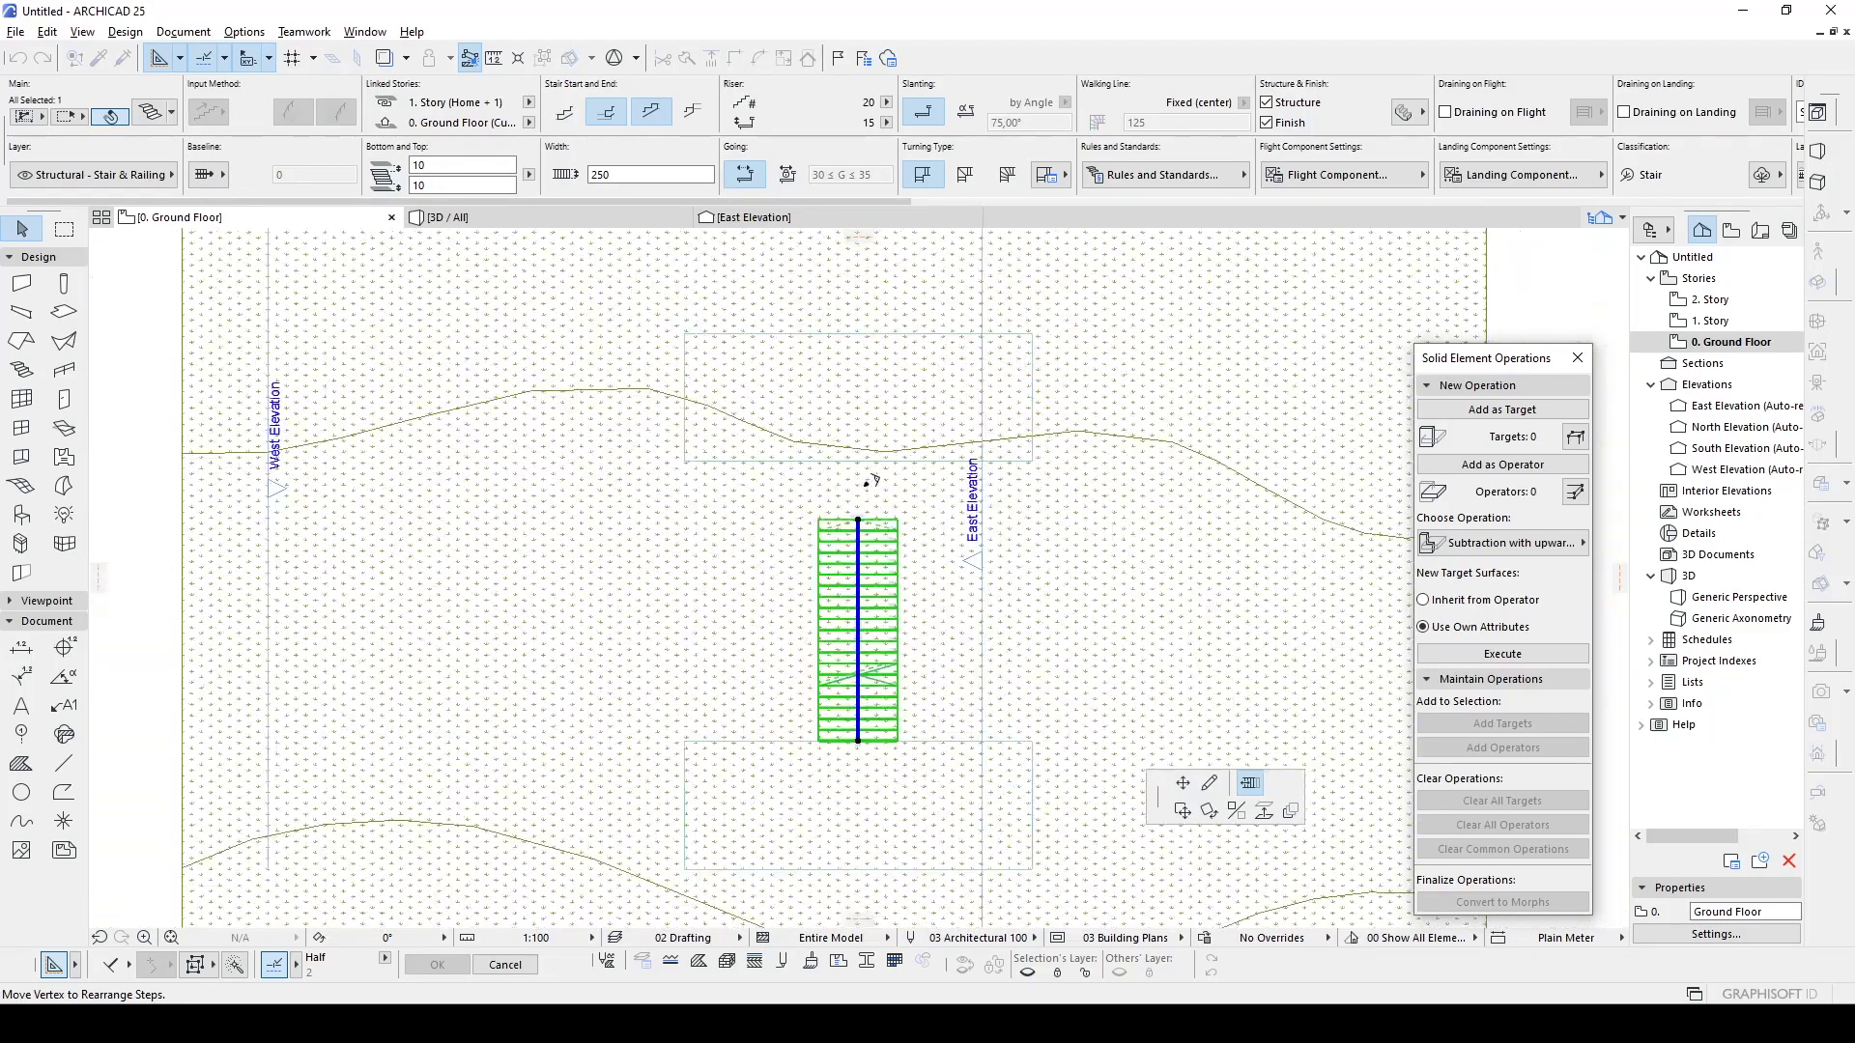
left_click(858, 519)
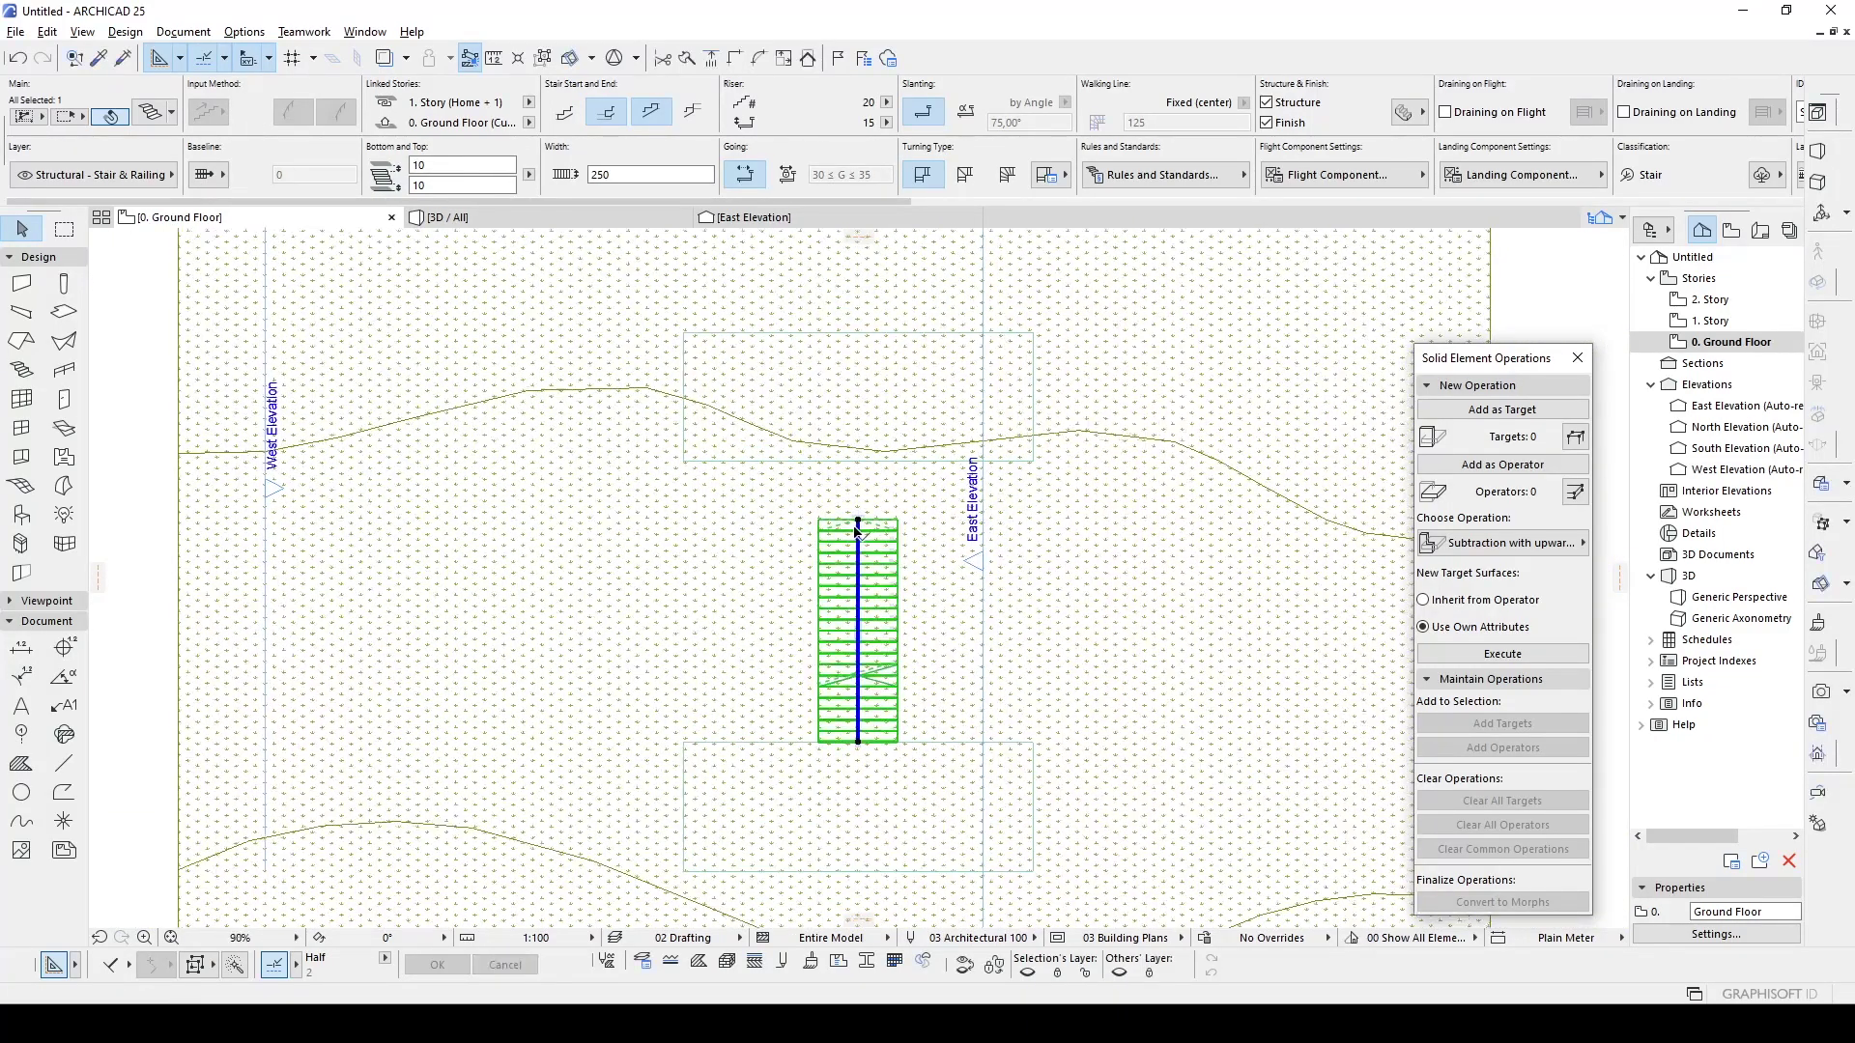
scroll(860, 519, "up", 2)
left_click(861, 519)
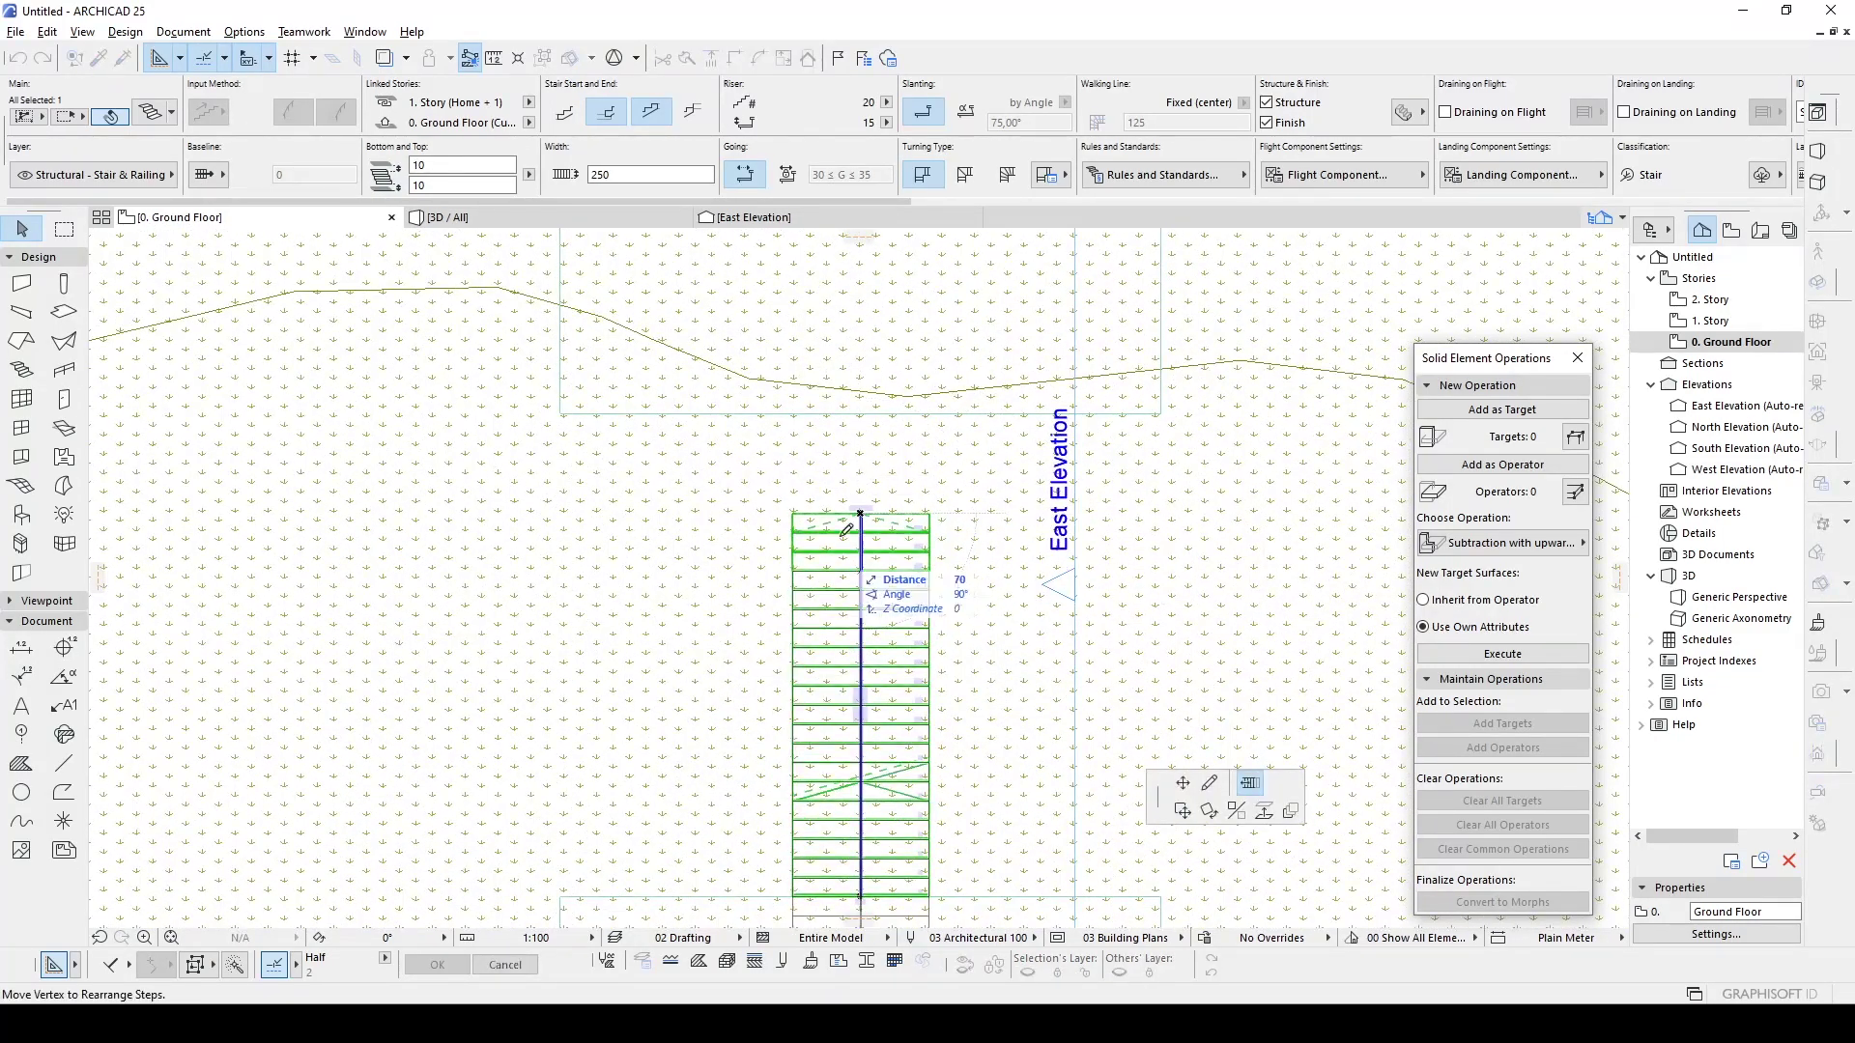
- Try extending the stair top further, undo the stretch, and open the stair settings
scroll(849, 512, "down", 2)
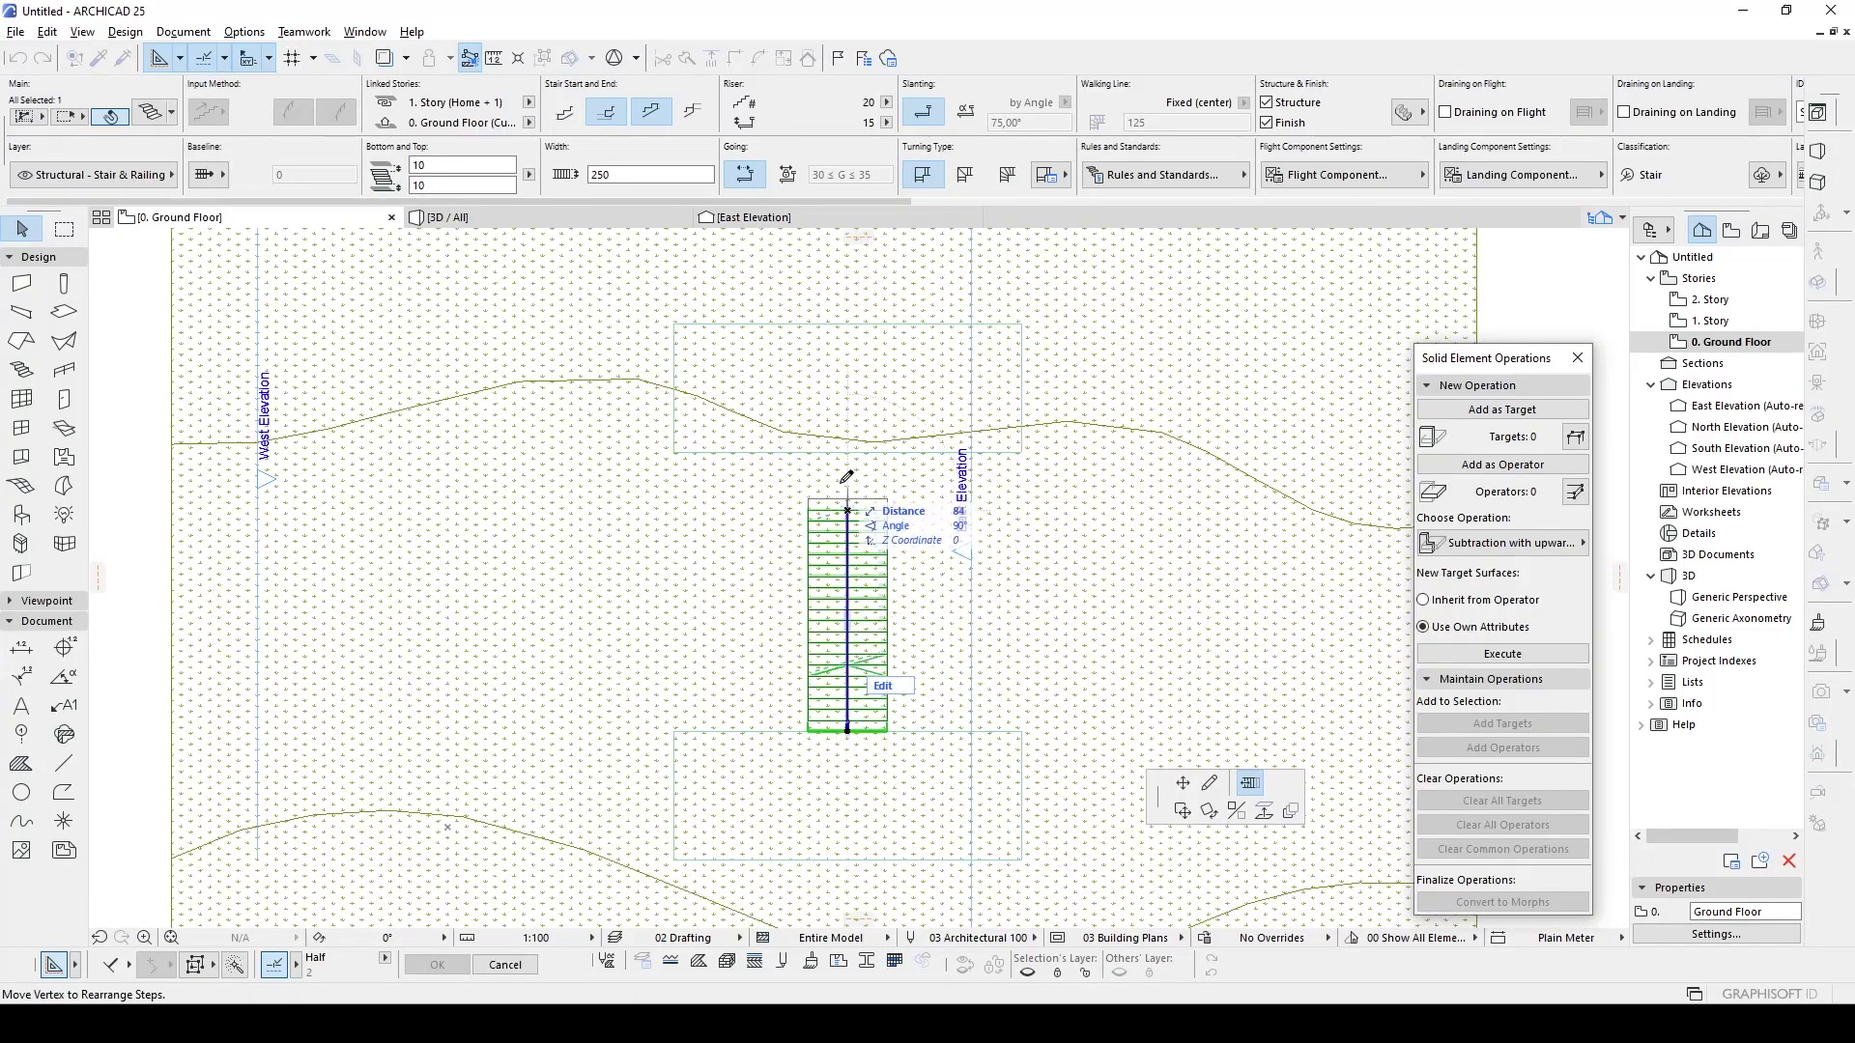
scroll(814, 530, "up", 1)
scroll(815, 530, "up", 1)
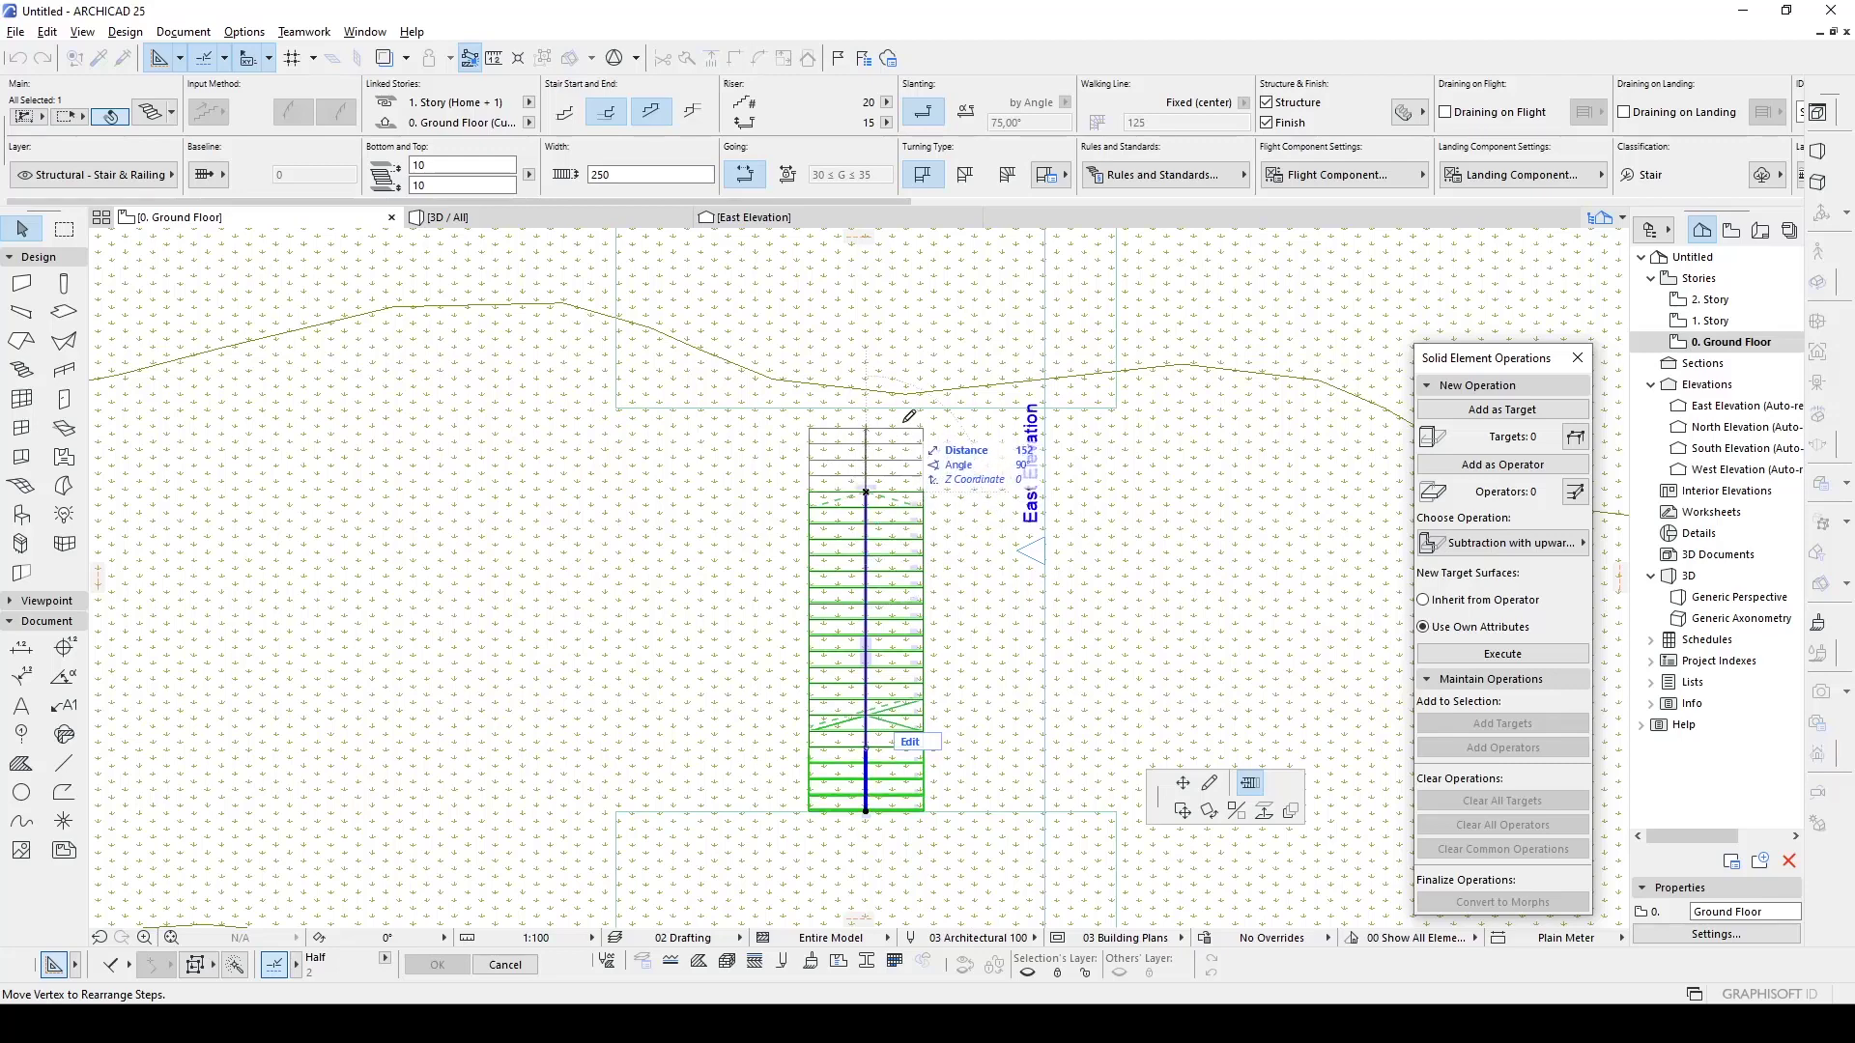
left_click(886, 452)
key("ctrl+z")
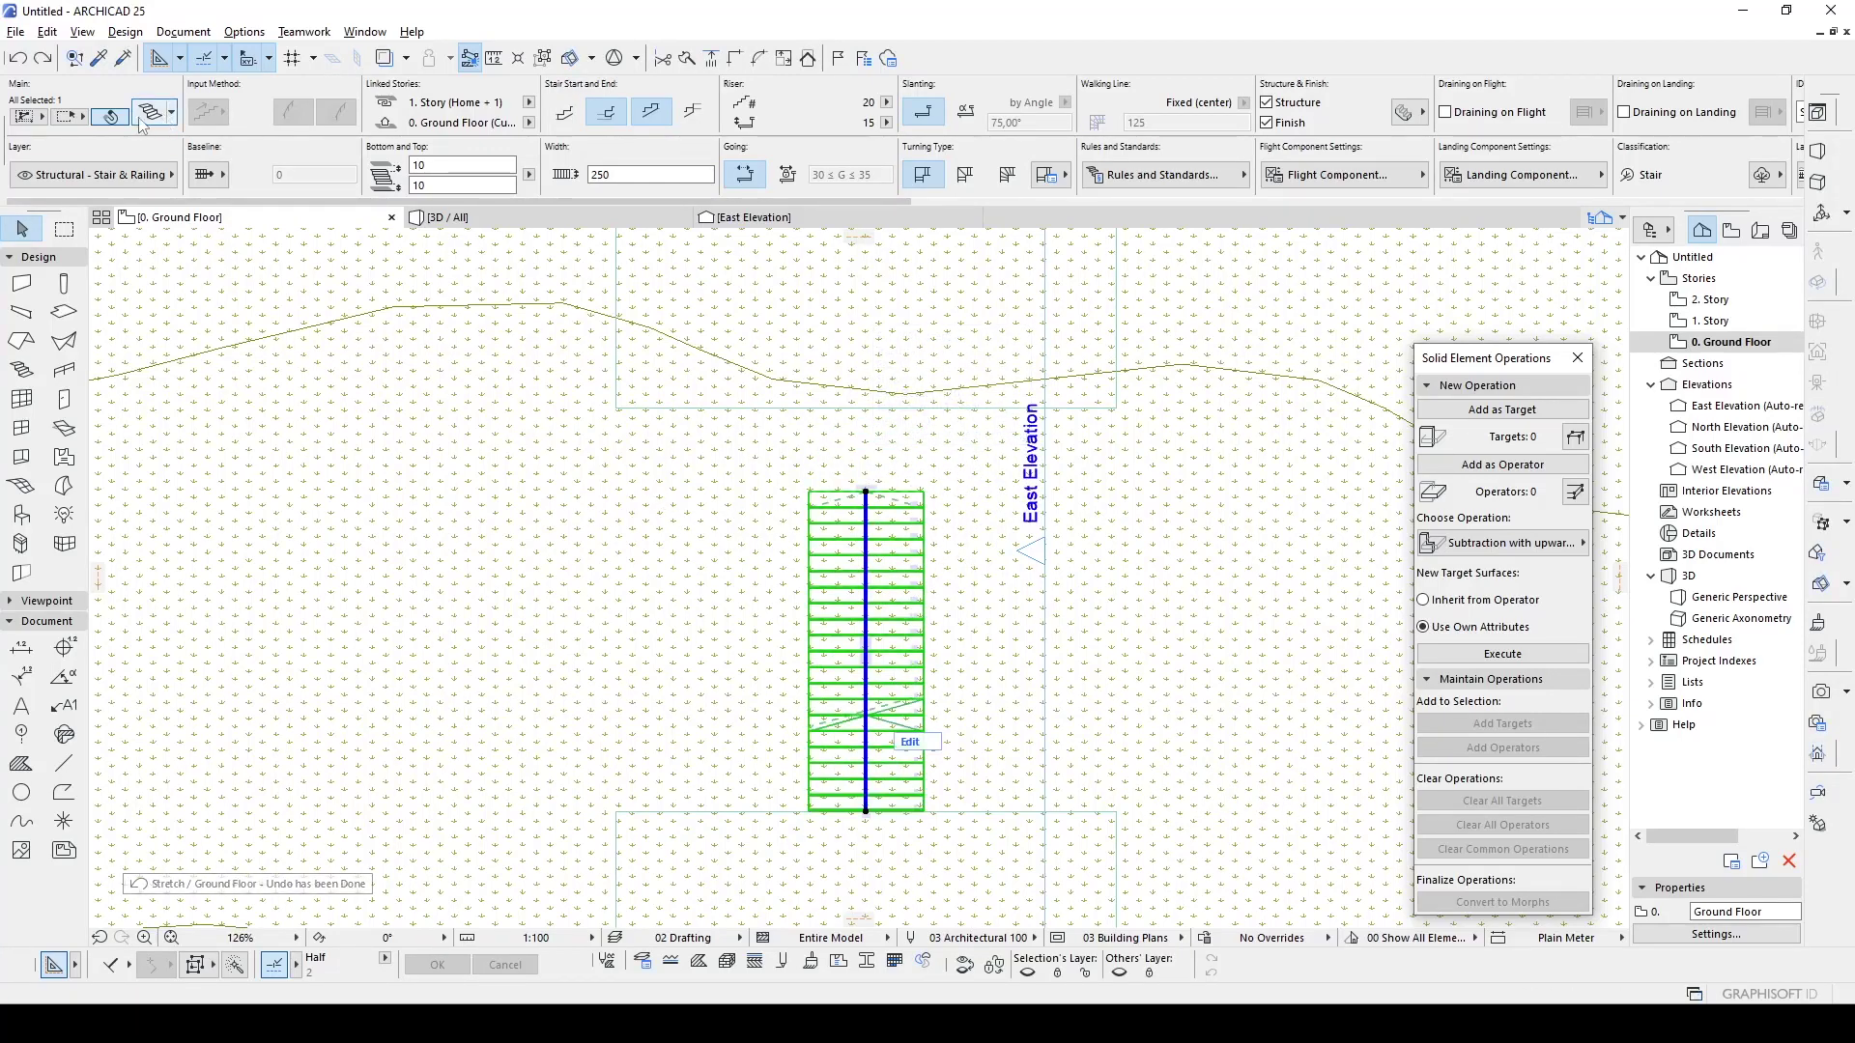
key("ctrl+t")
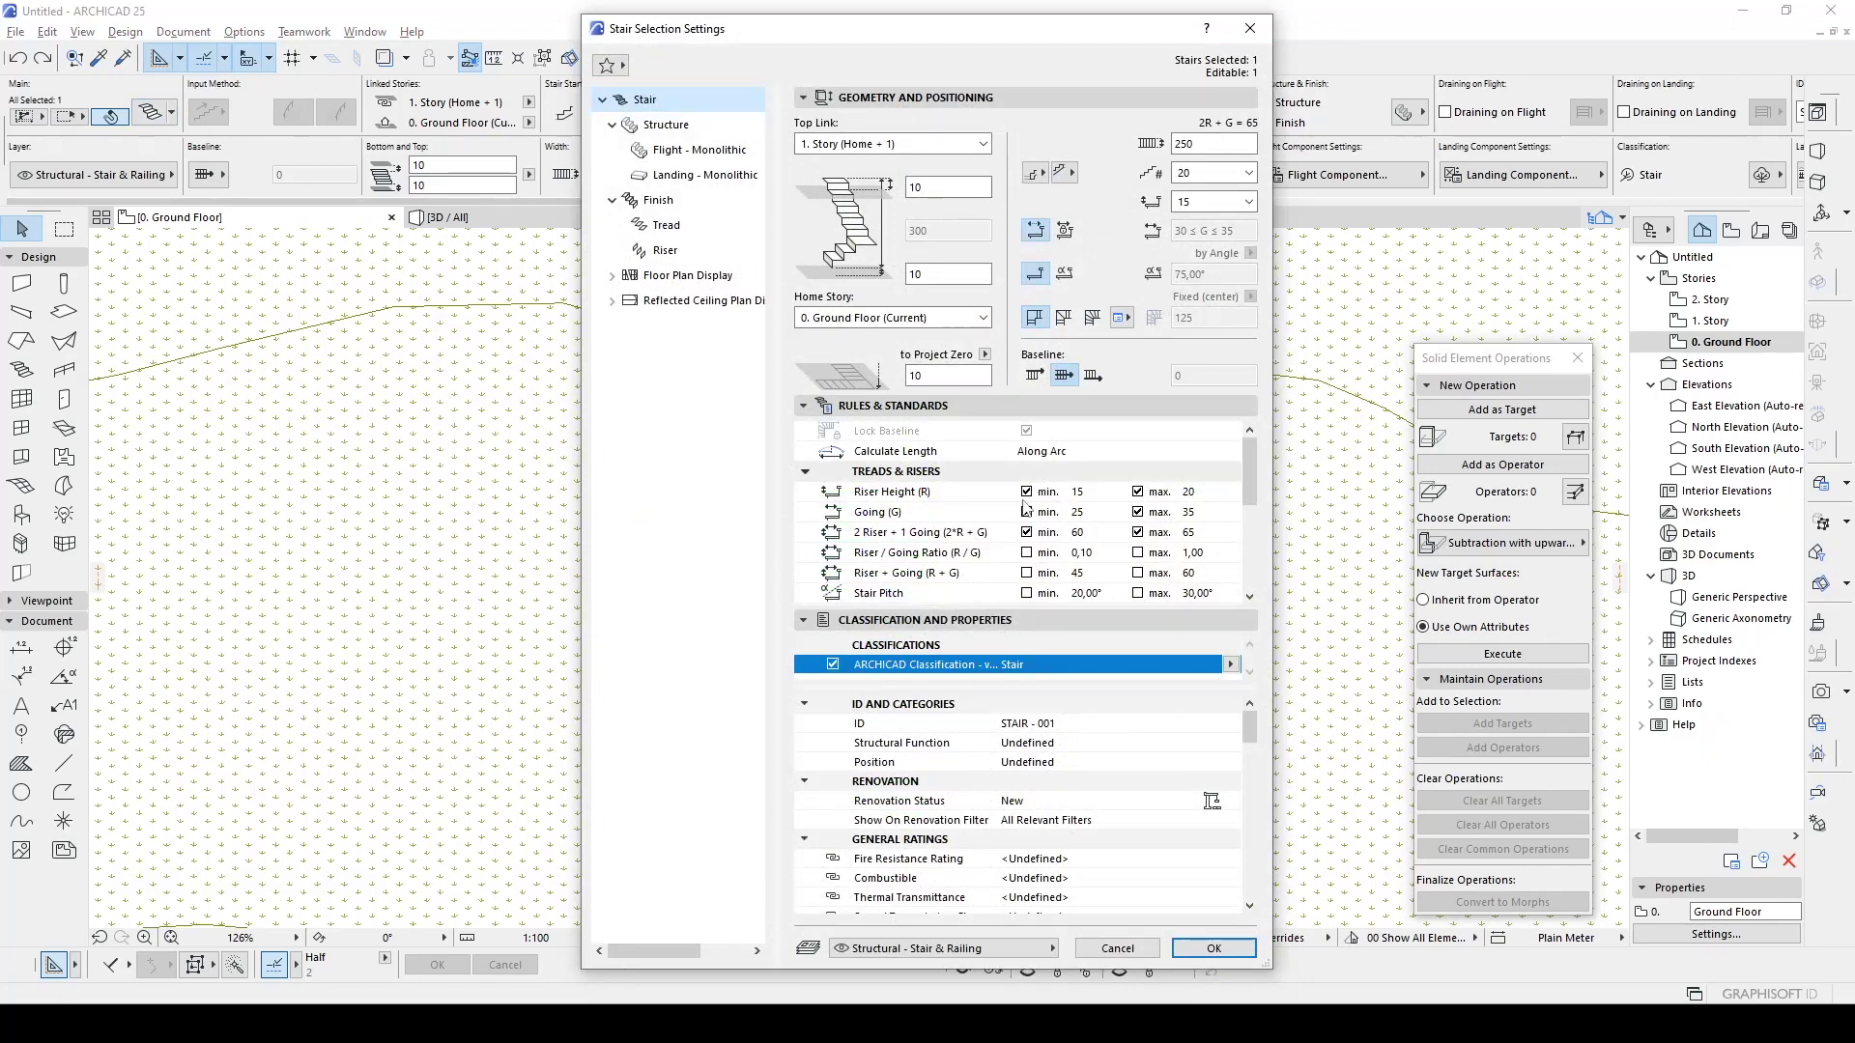
- Turn off the Riser Height and Going minimum limits for the stair
left_click(1027, 493)
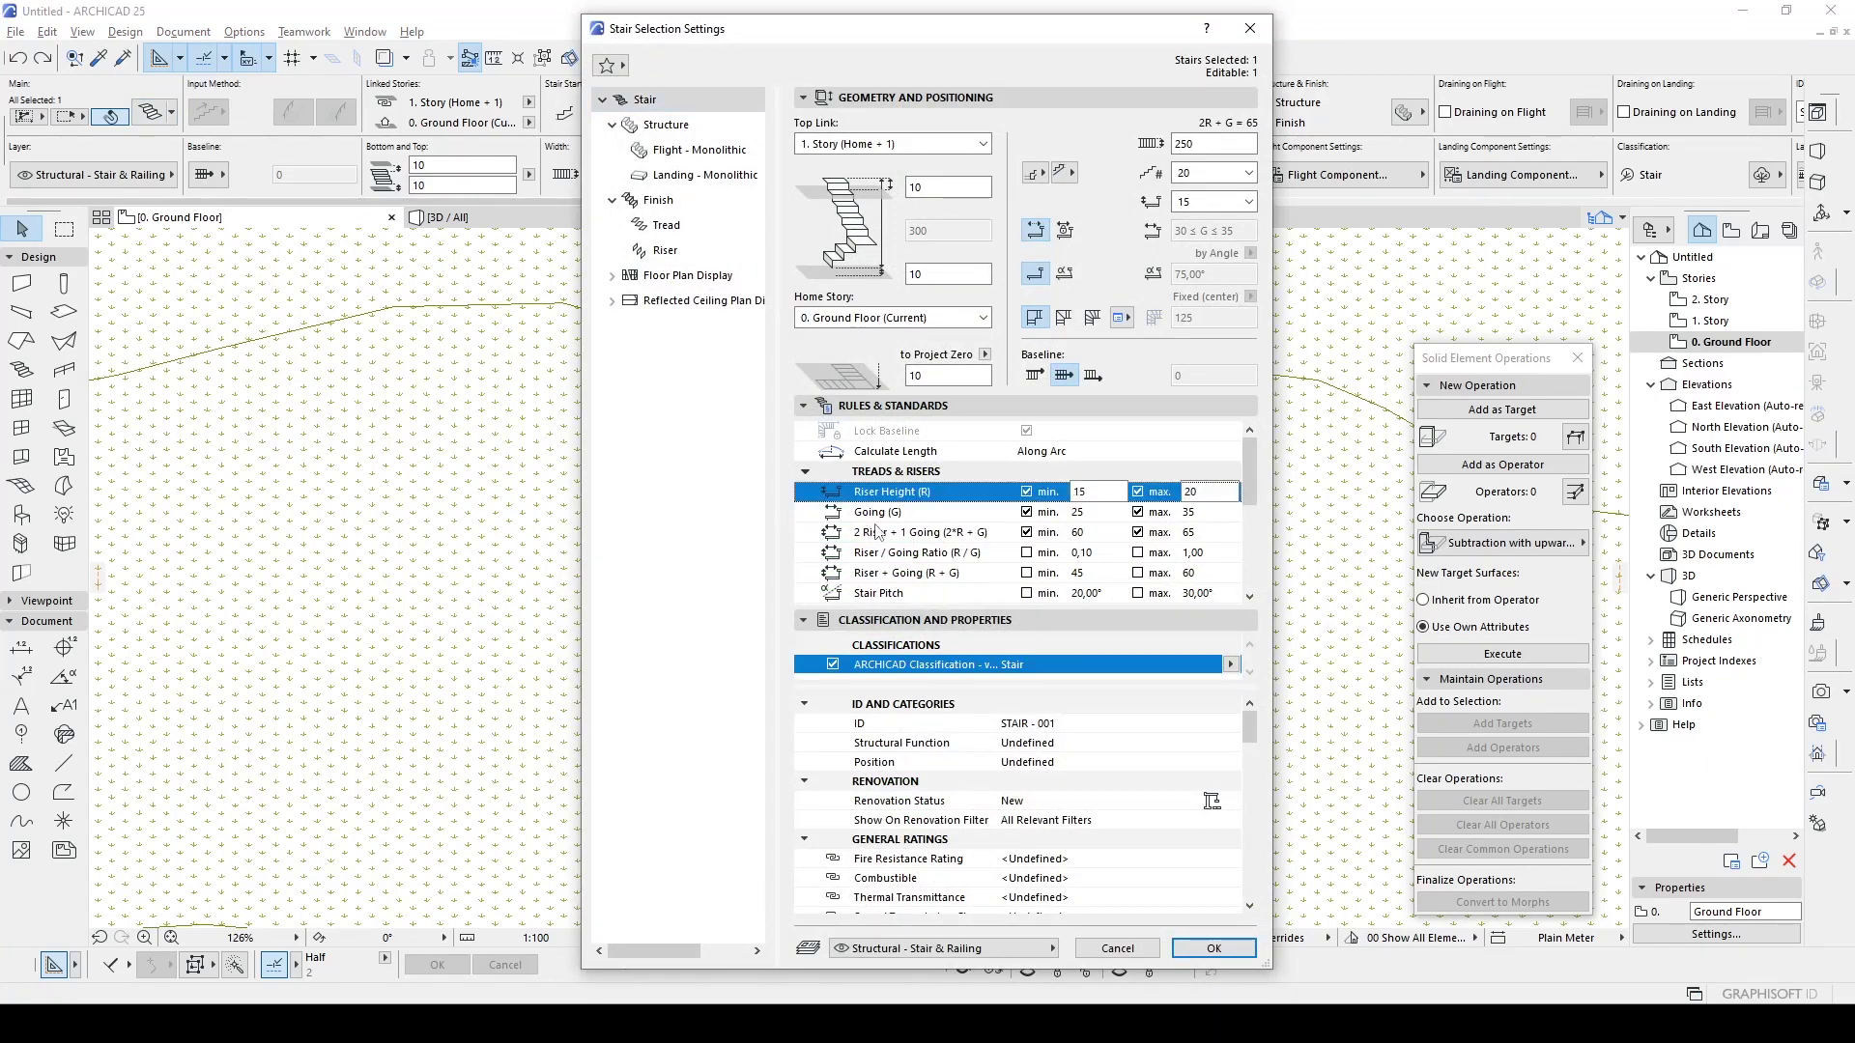
left_click(1028, 518)
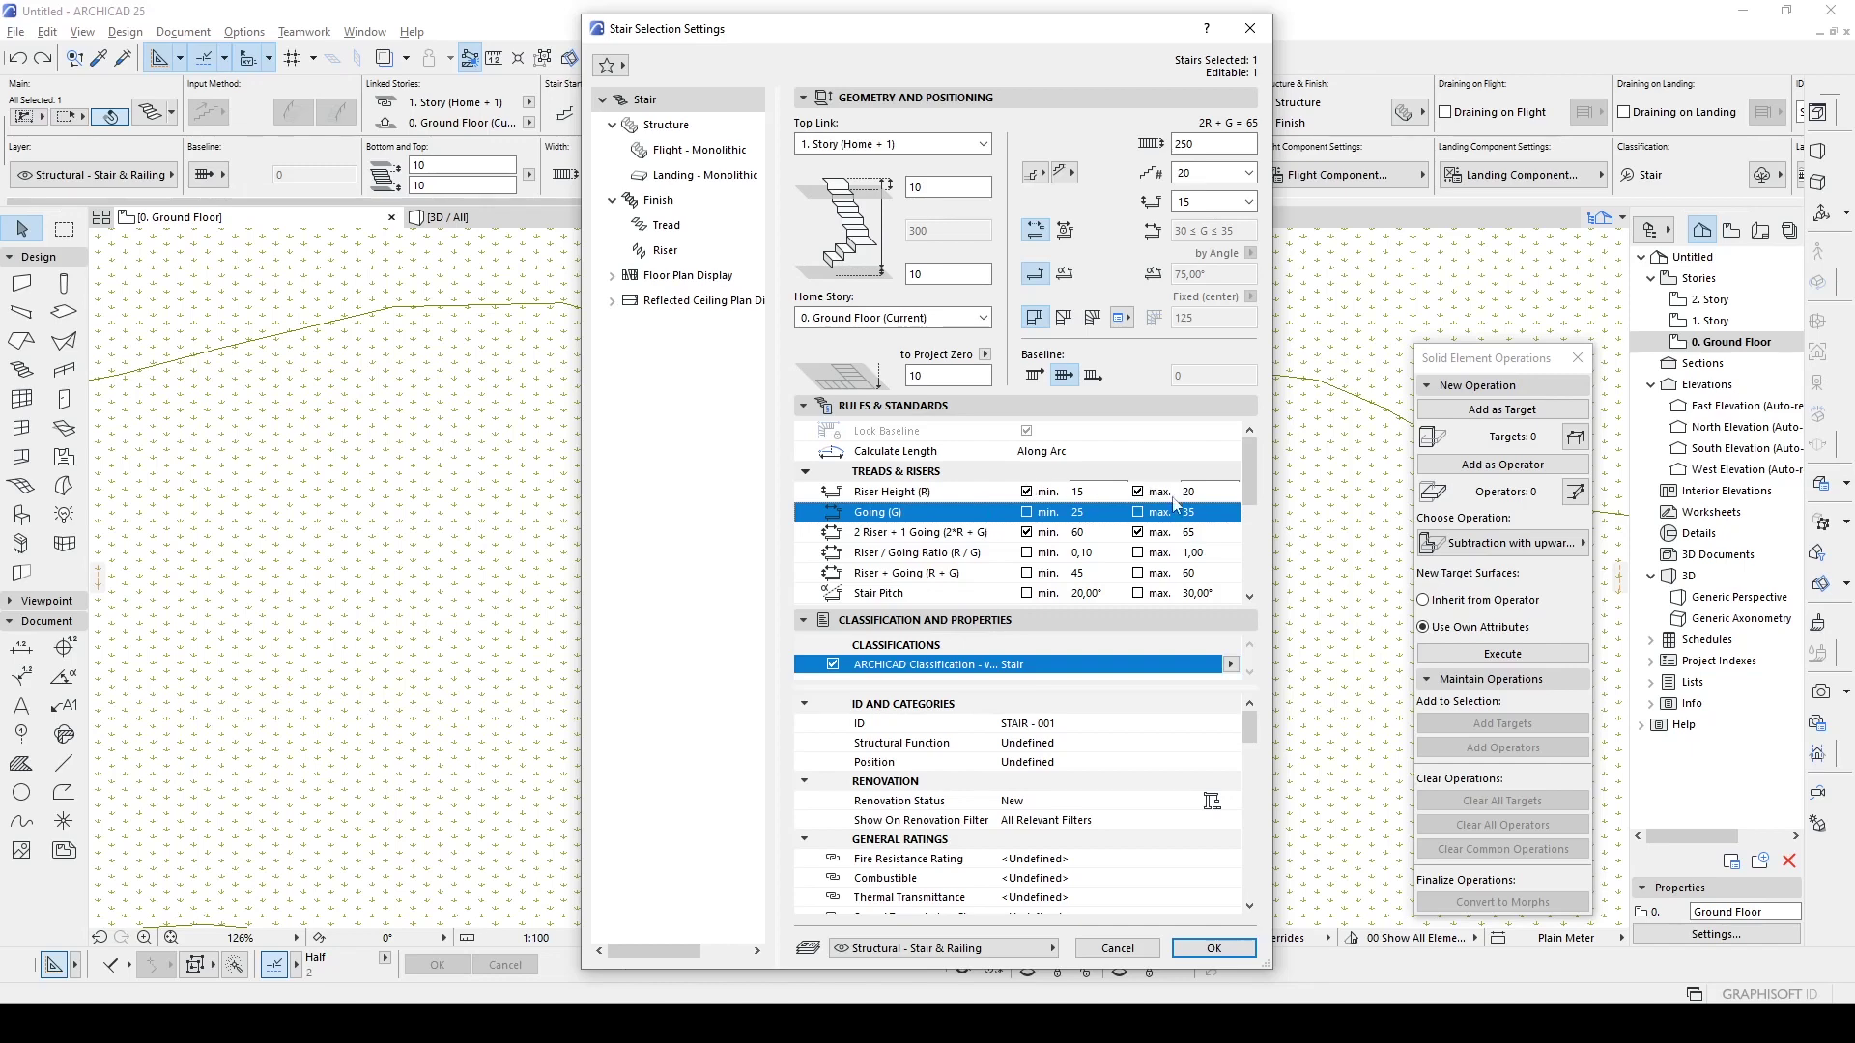
left_click(1214, 949)
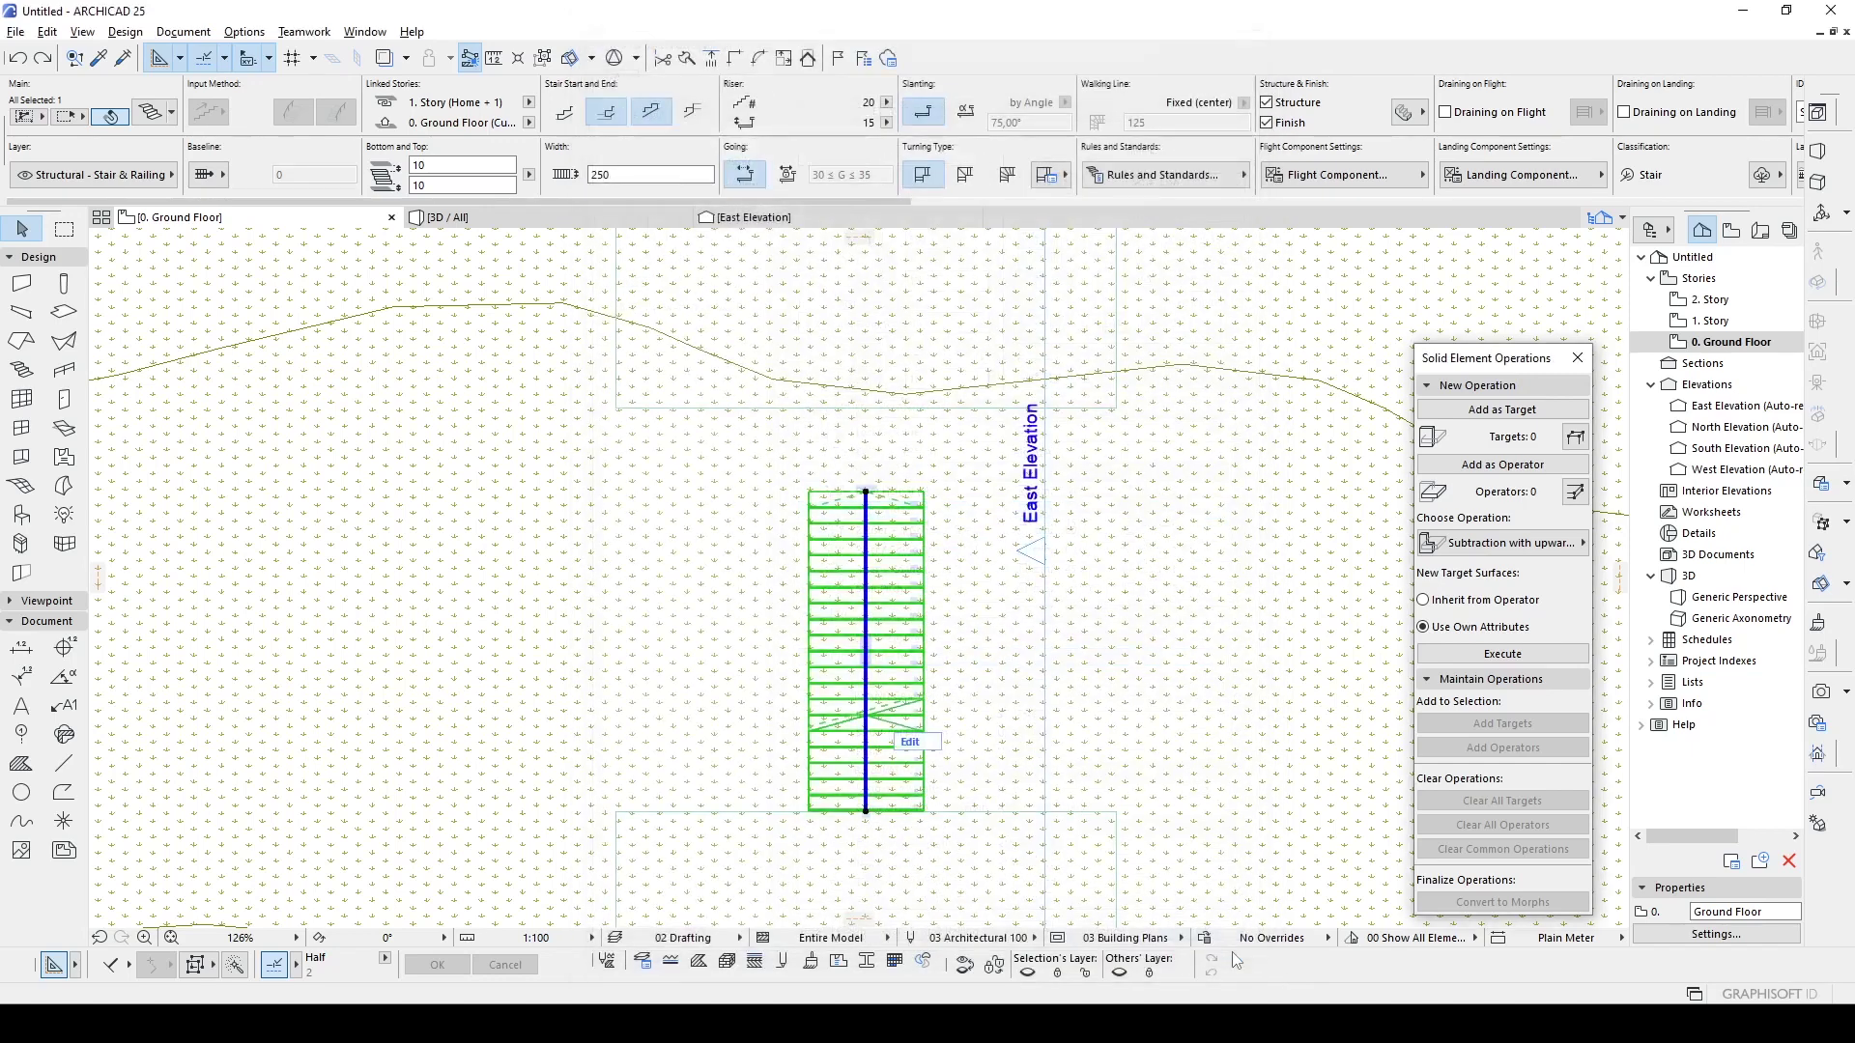
- Extend the stair top toward the upper slab and move its bottom, giving 20 steps
left_click(866, 493)
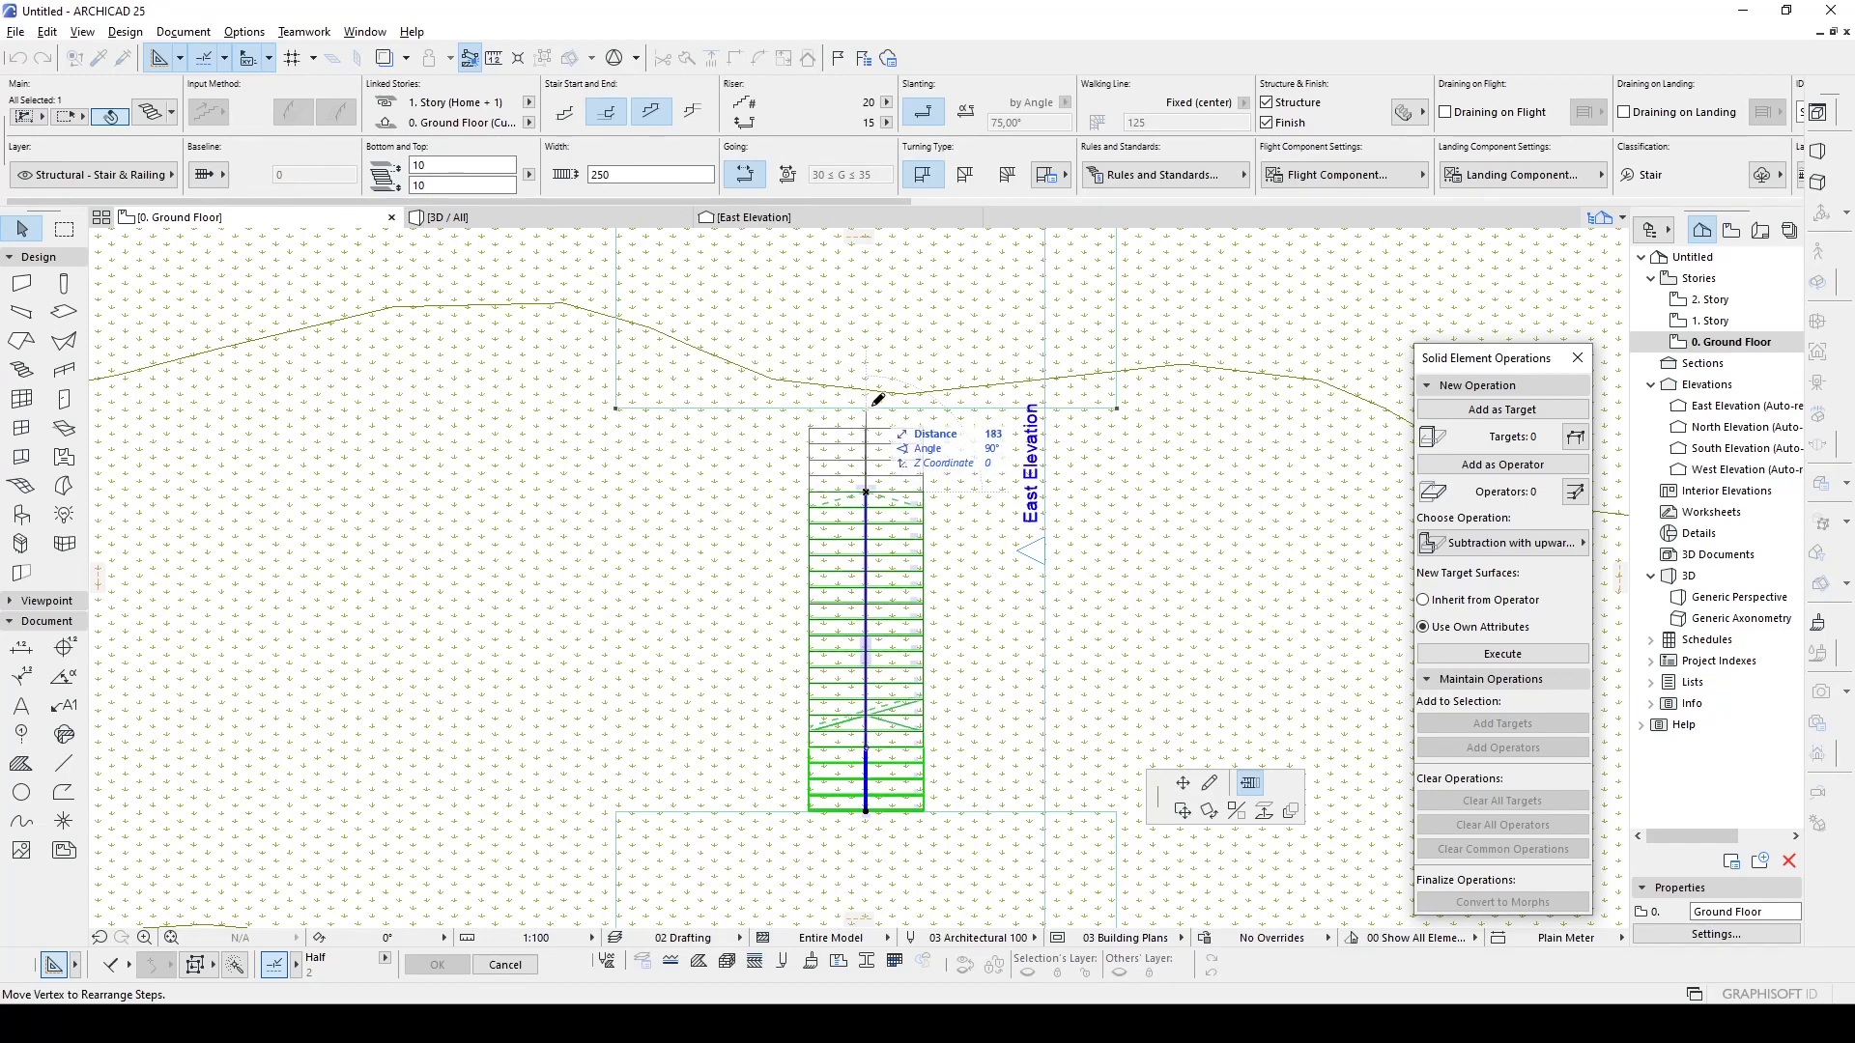
left_click(867, 408)
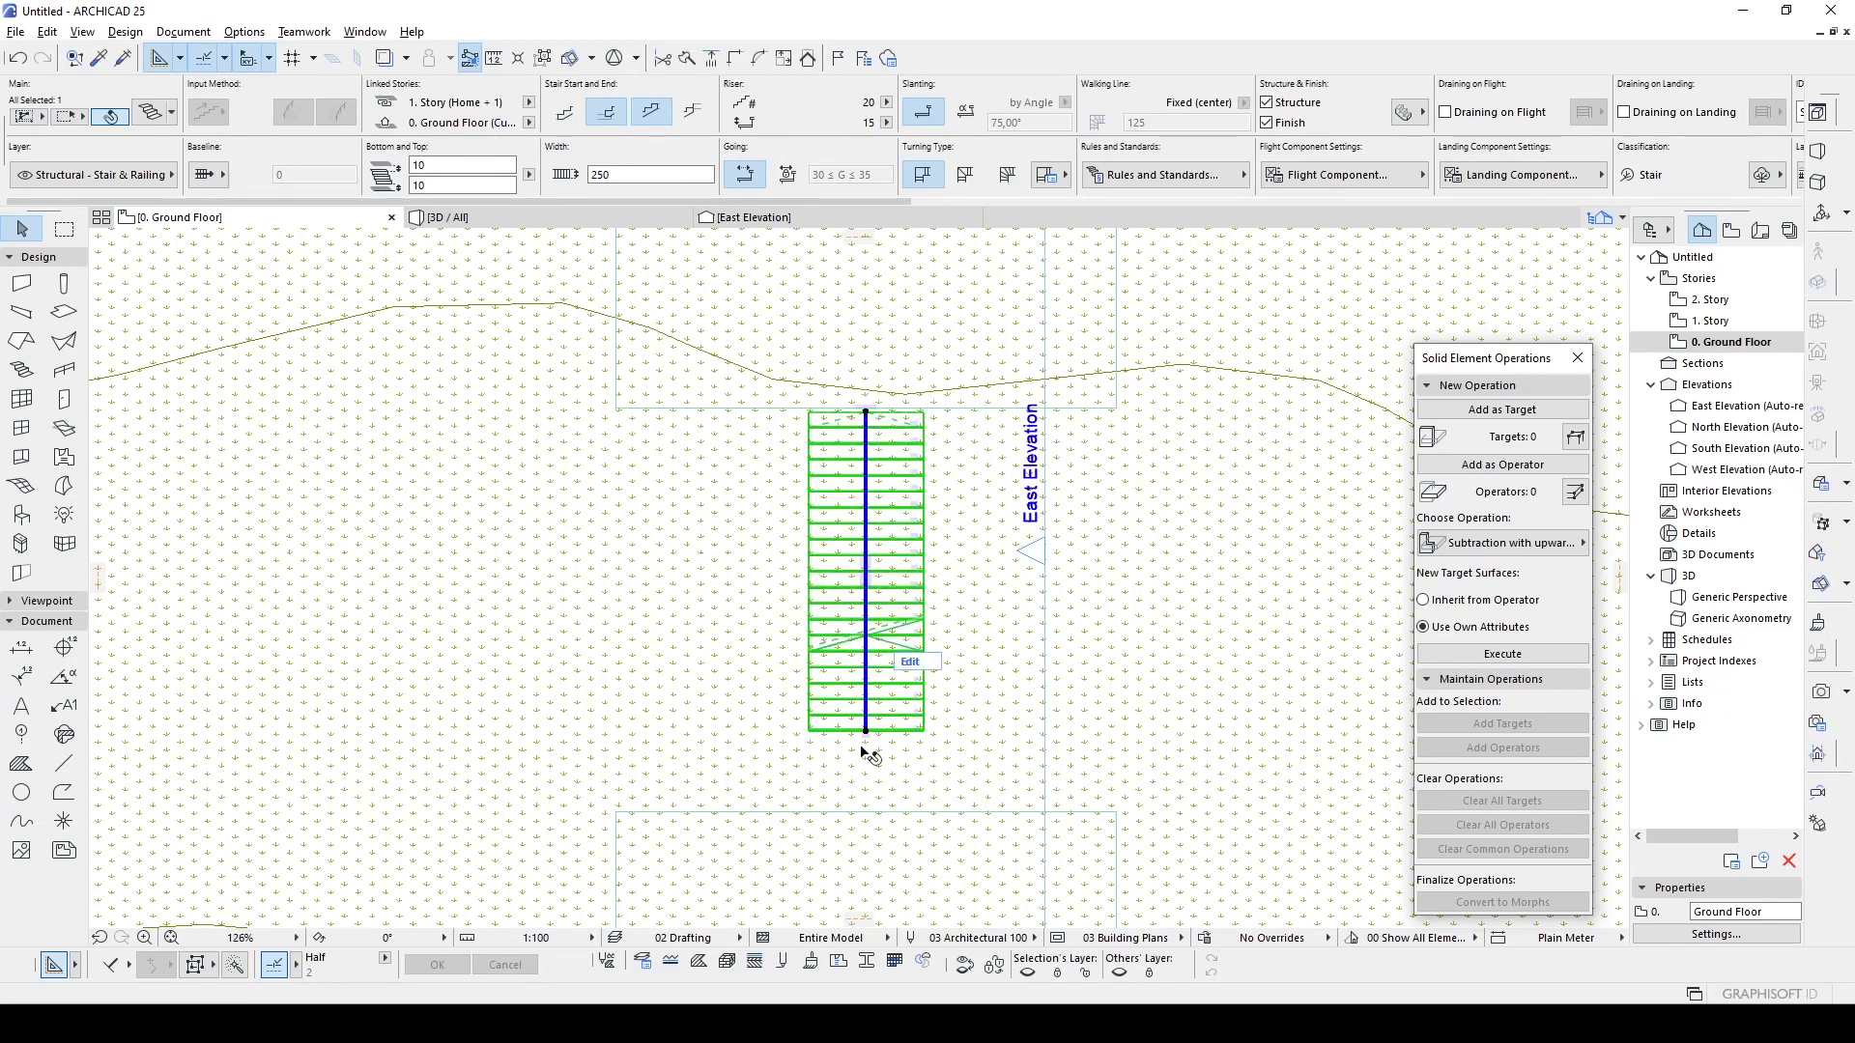
scroll(867, 751, "up", 3)
left_click(857, 691)
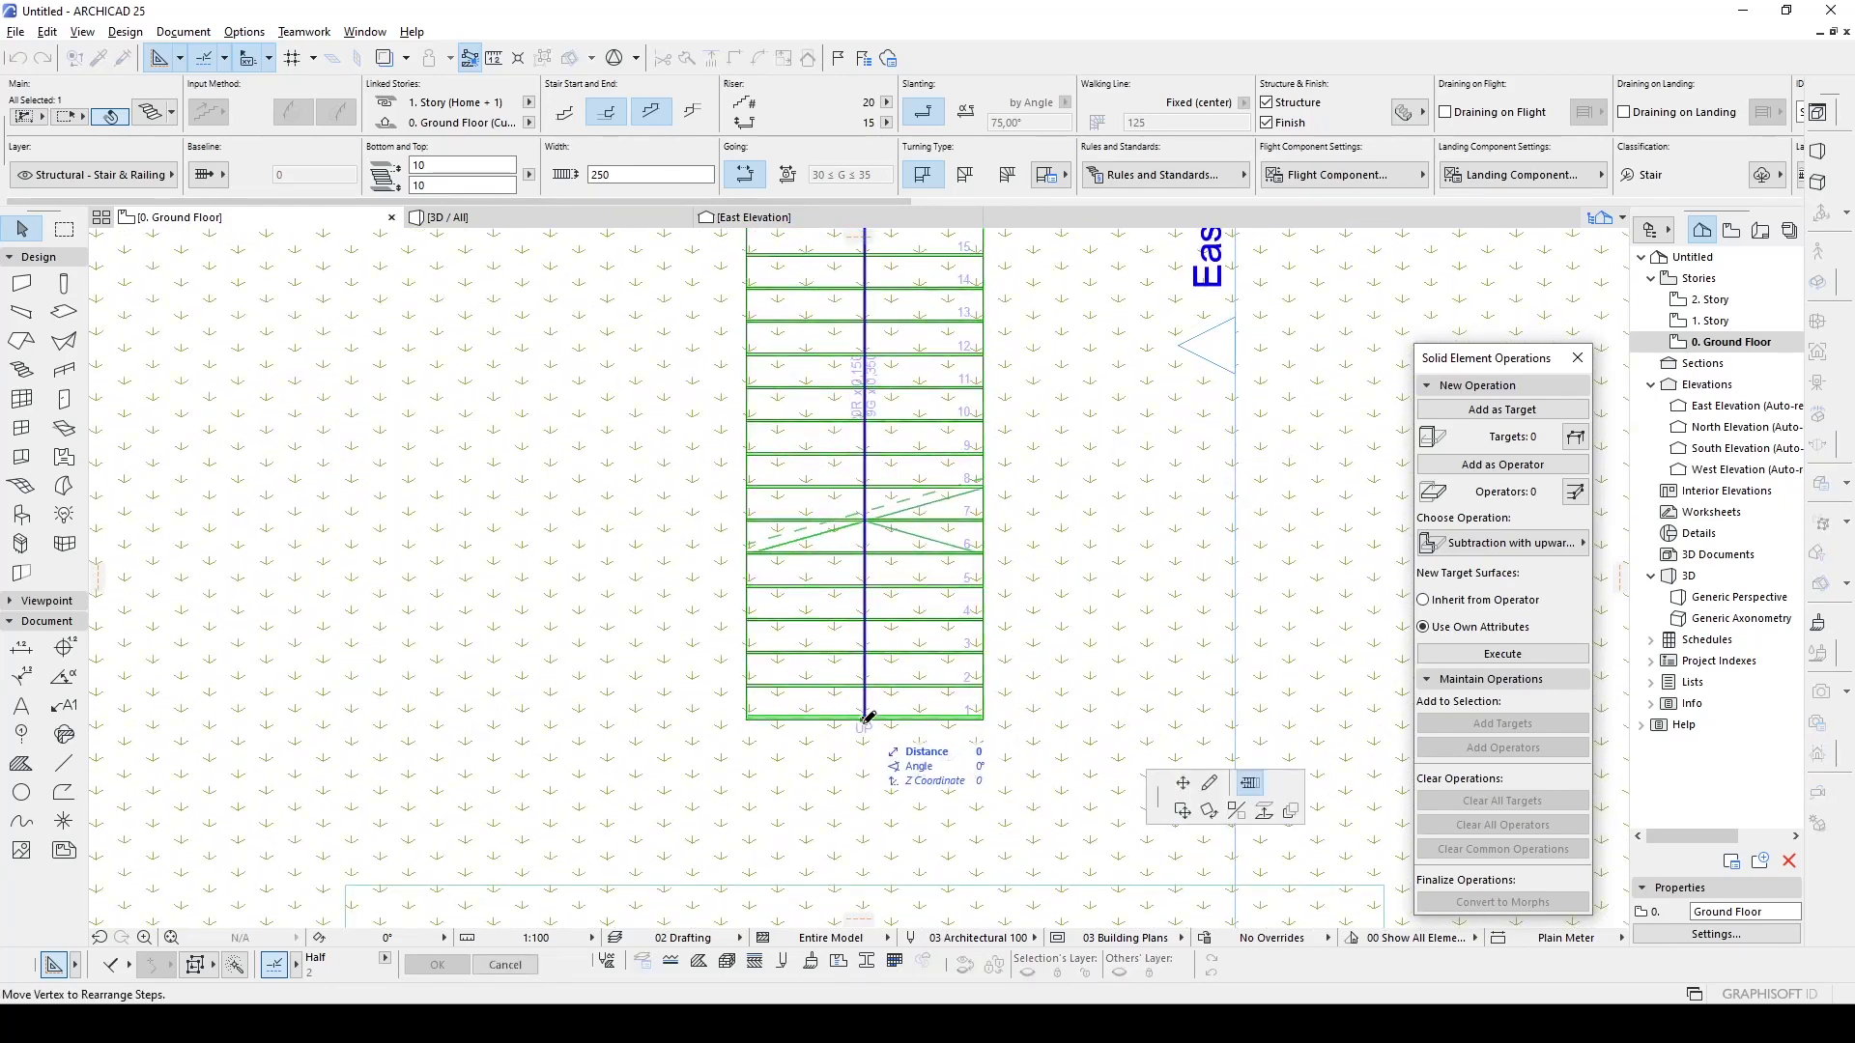
left_click(857, 770)
scroll(869, 560, "up", 5)
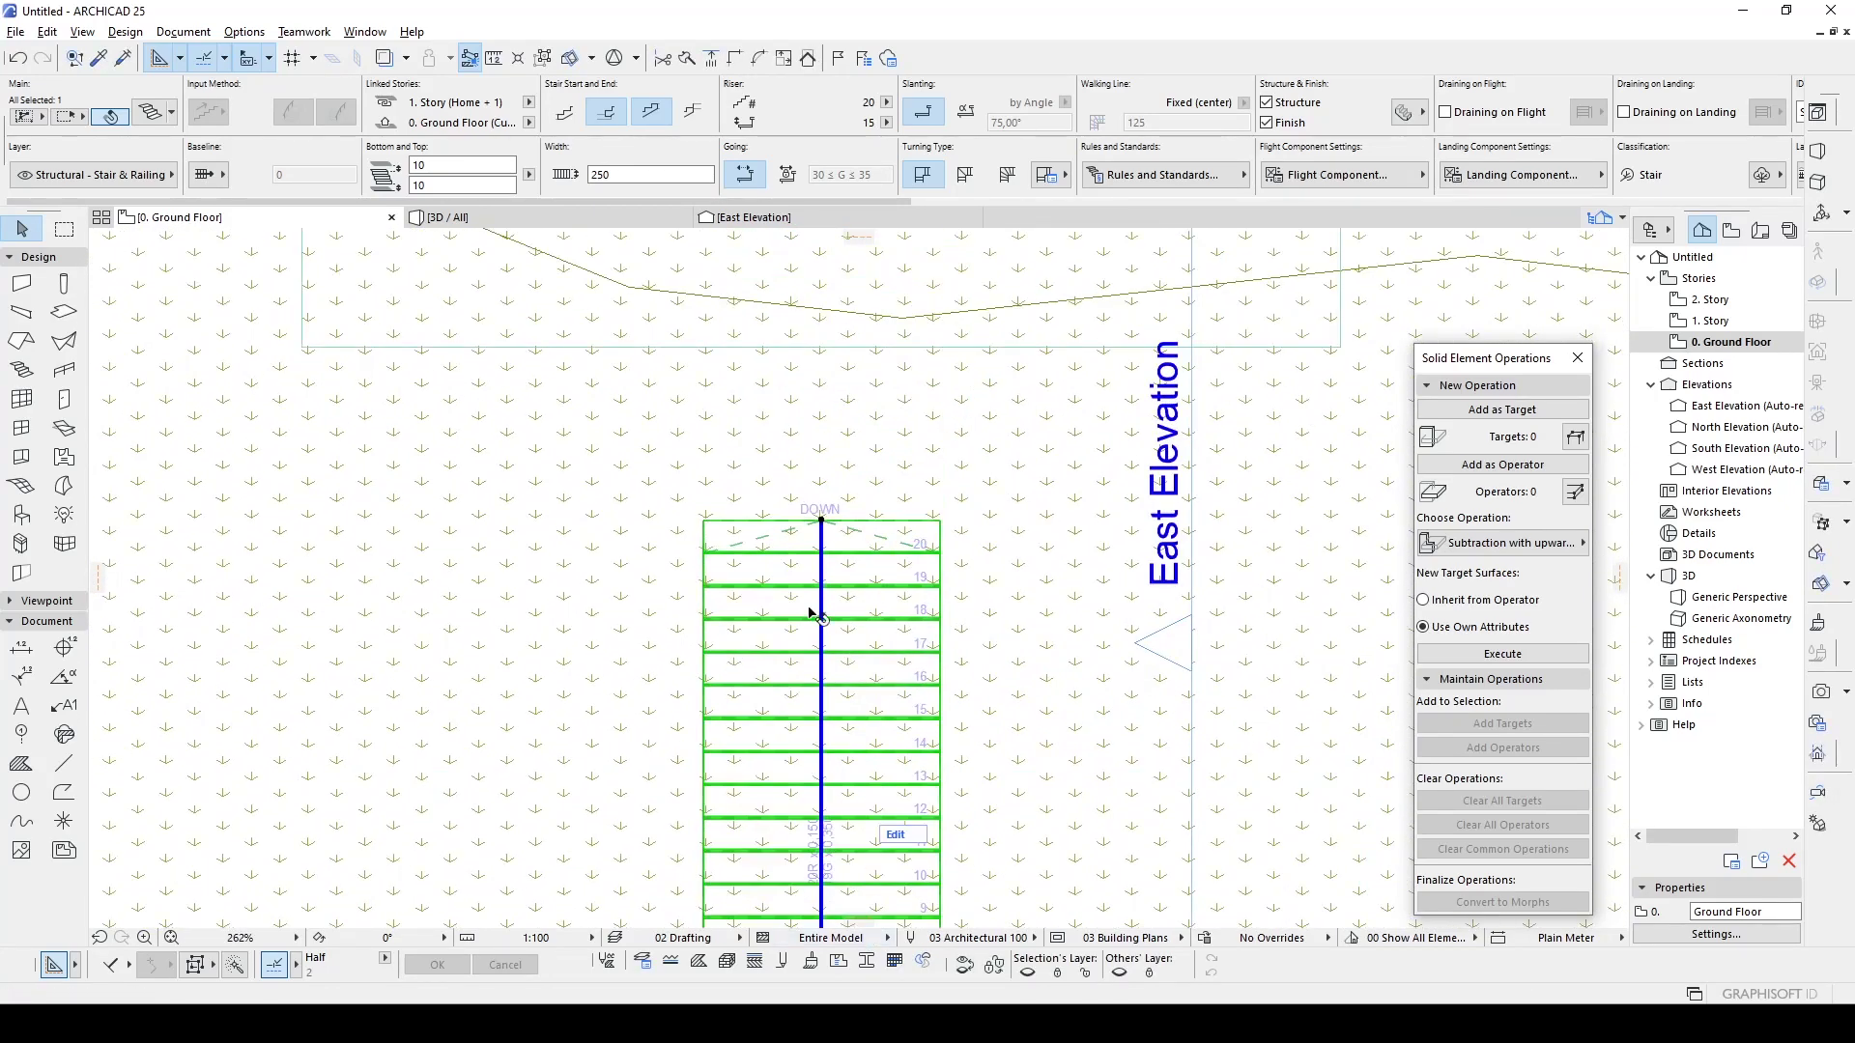
- Try repositioning the top walking-line node, cancel, and reopen the stair settings
left_click(821, 522)
left_click(1188, 786)
scroll(828, 507, "down", 3)
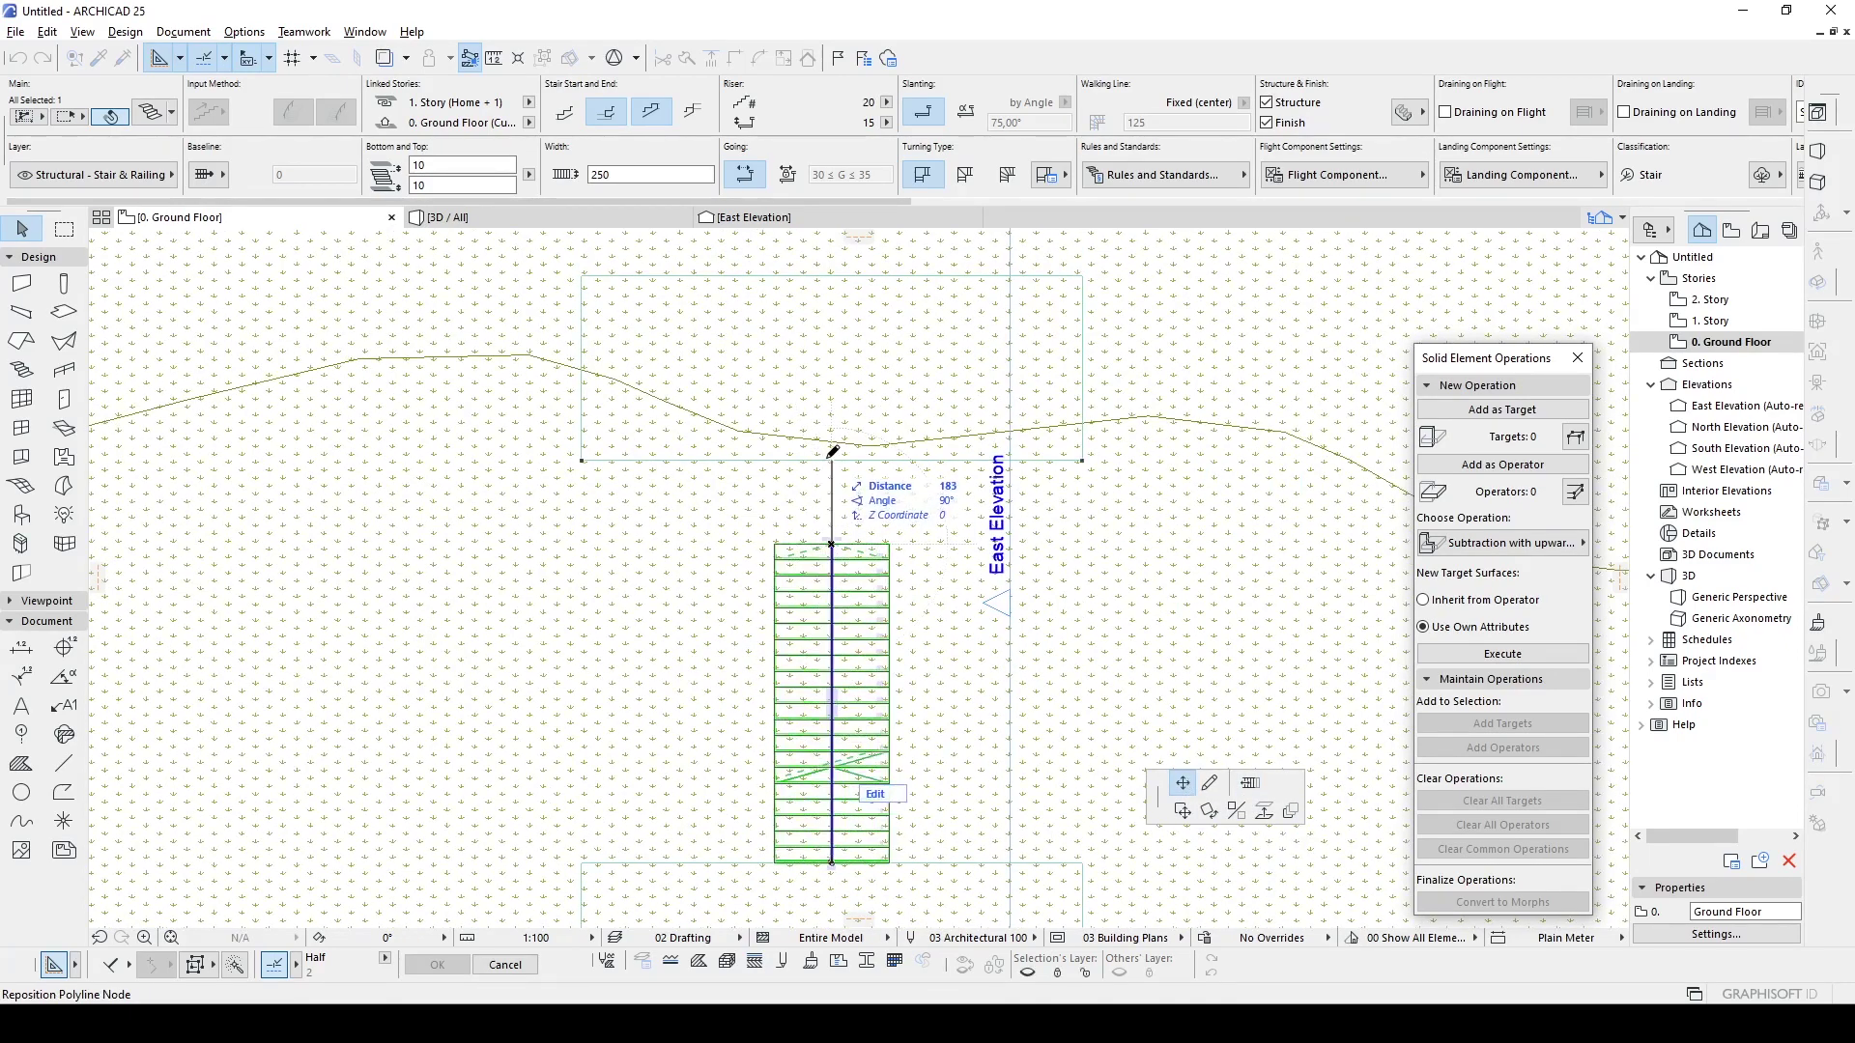
key("Escape")
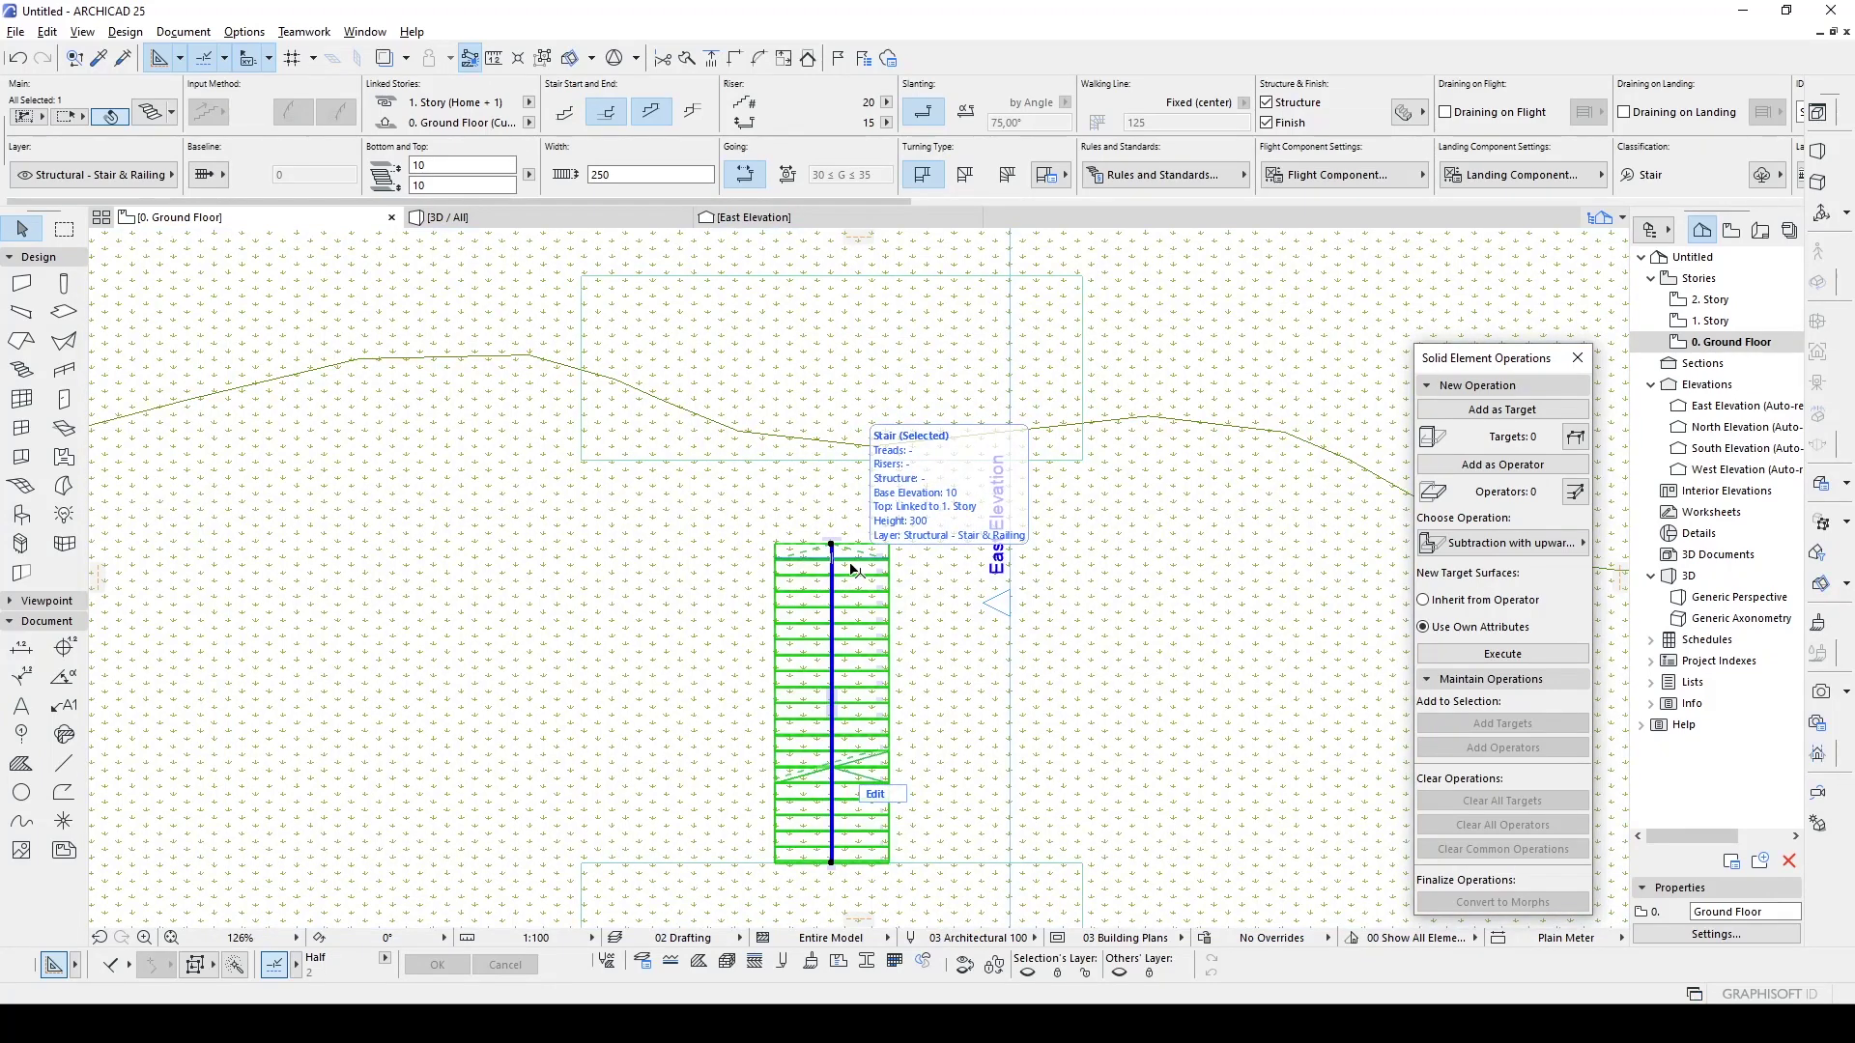
double_click(853, 571)
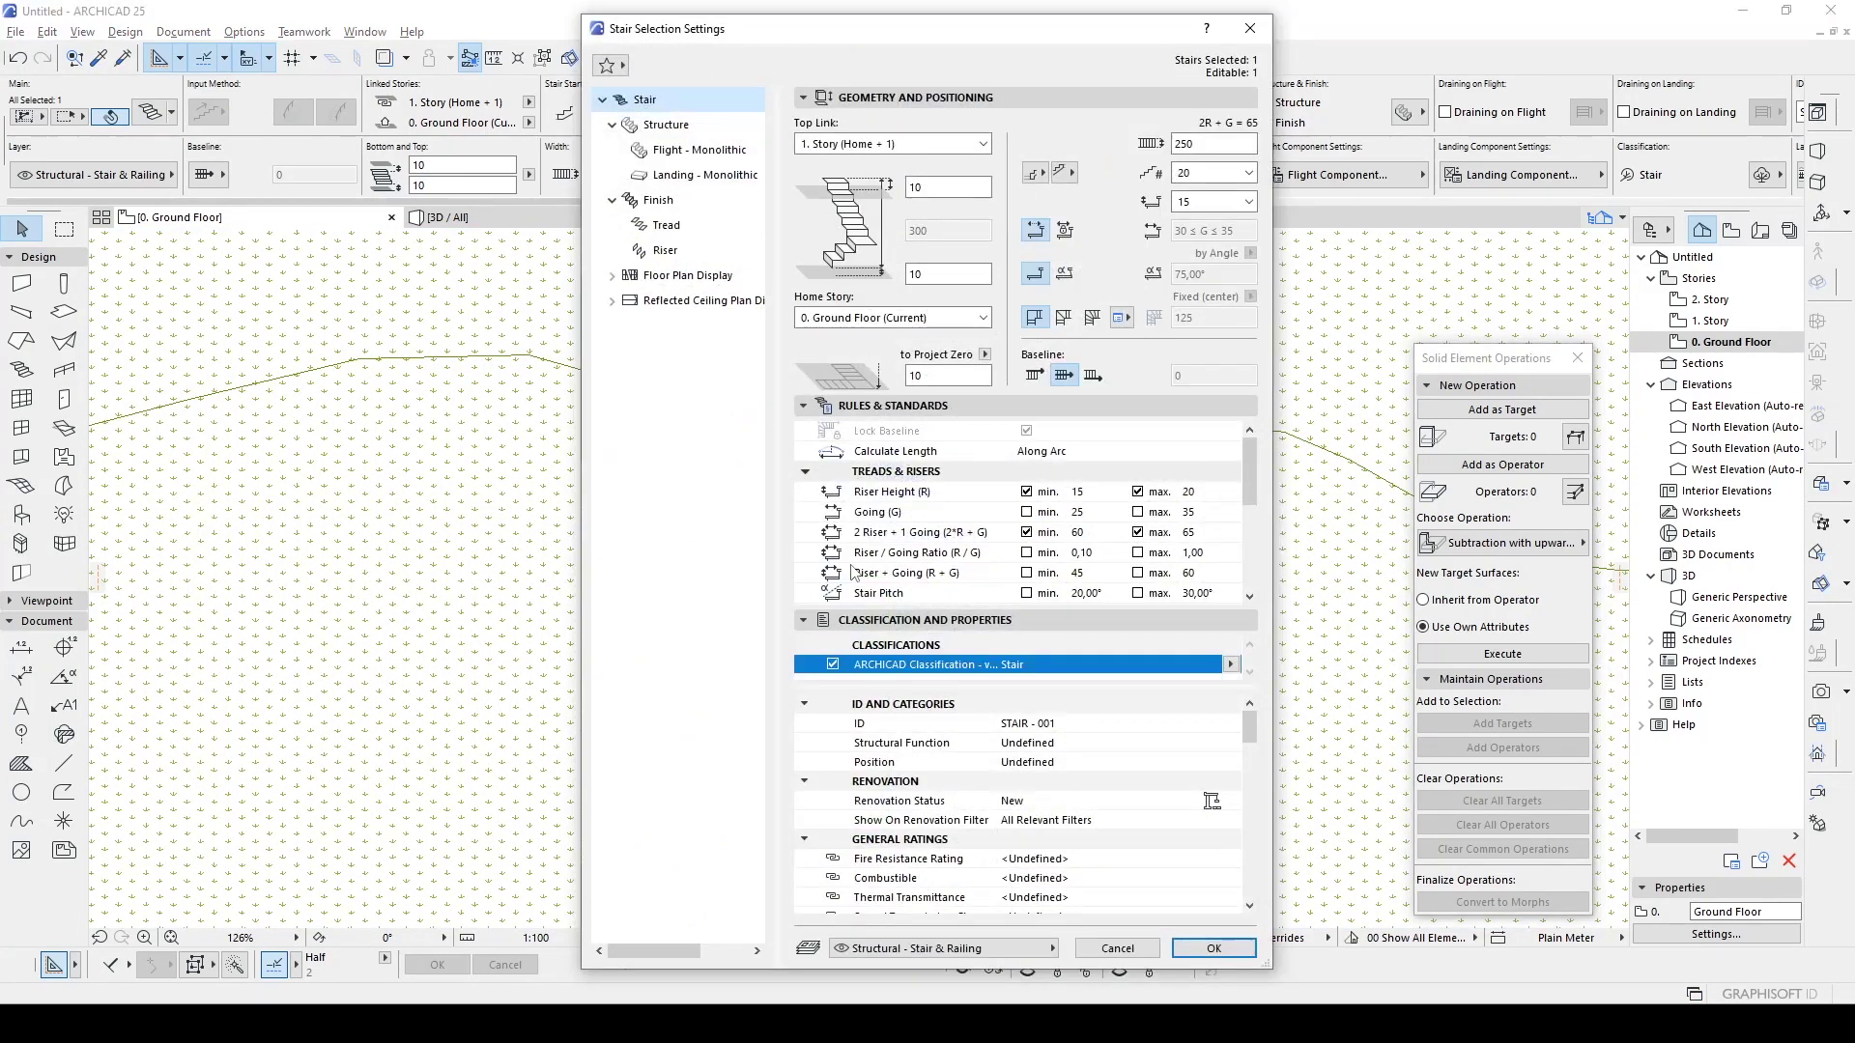
- Relax the 2 Riser + 1 Going rule and extend the stair top to the upper slab
left_click(876, 534)
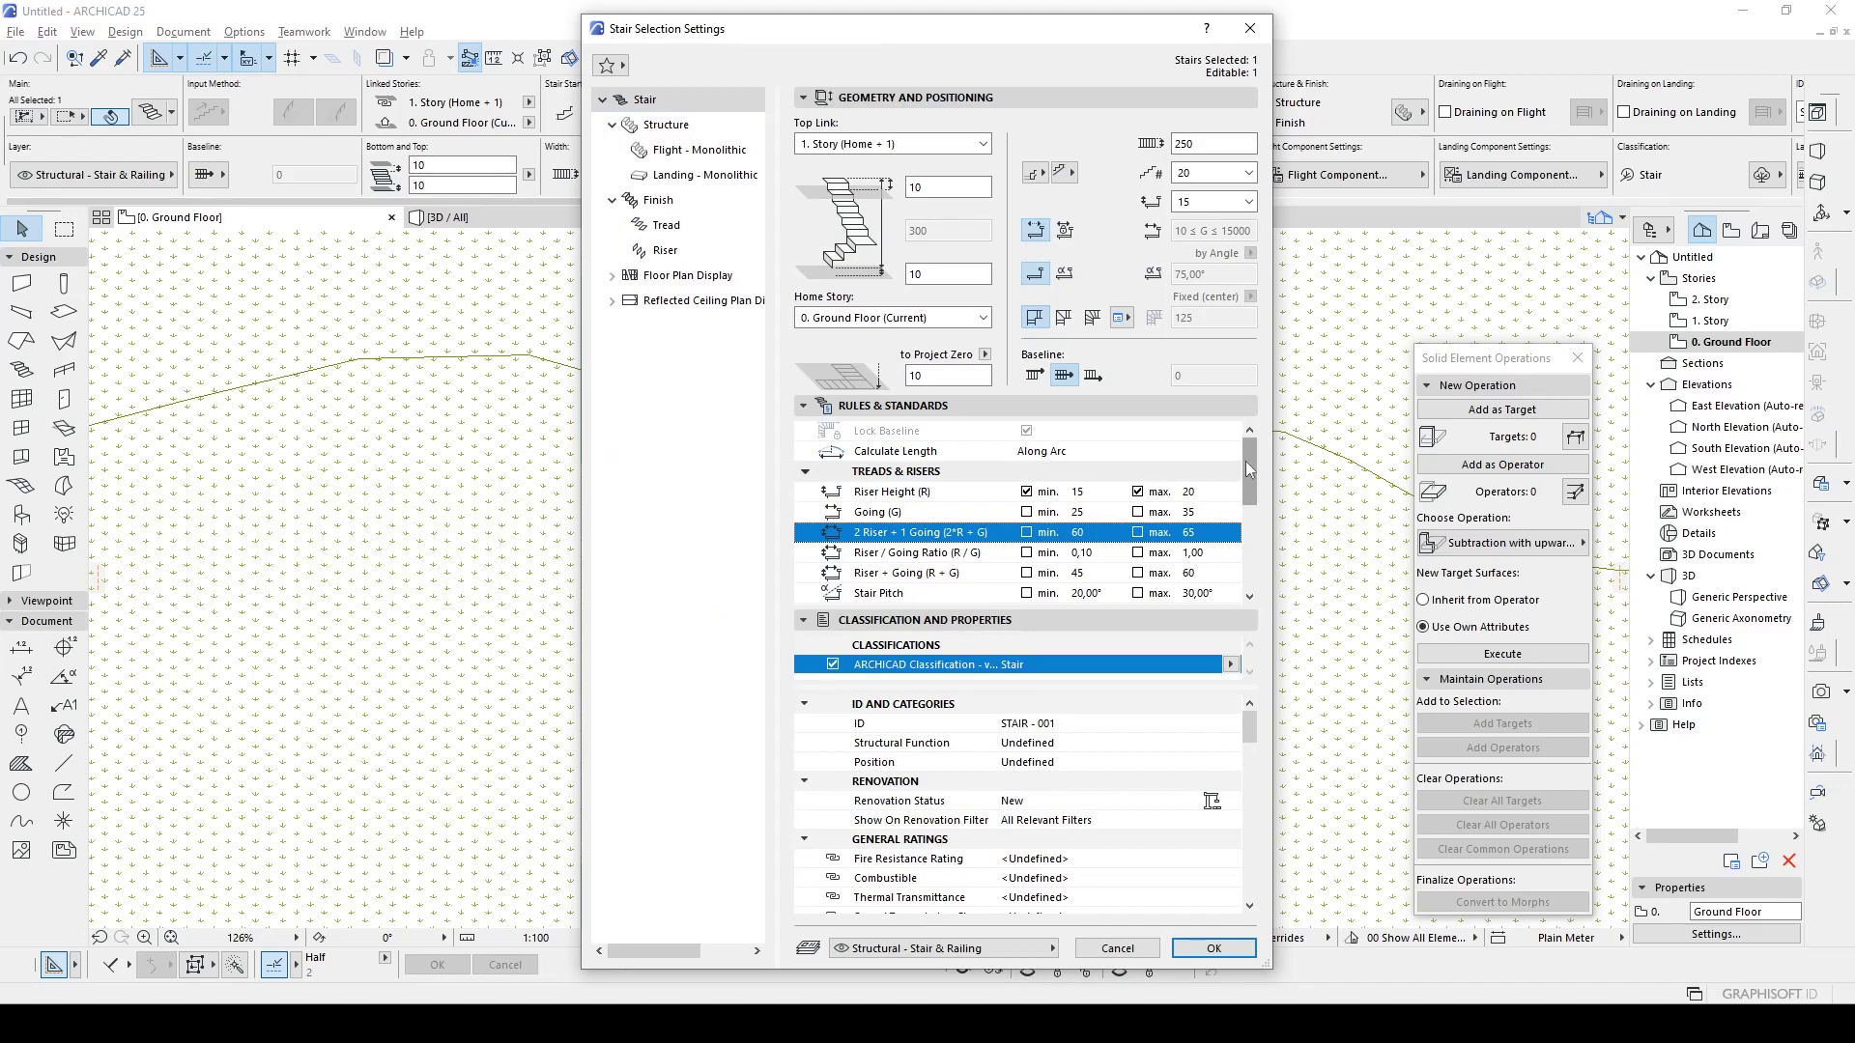
left_click(1214, 949)
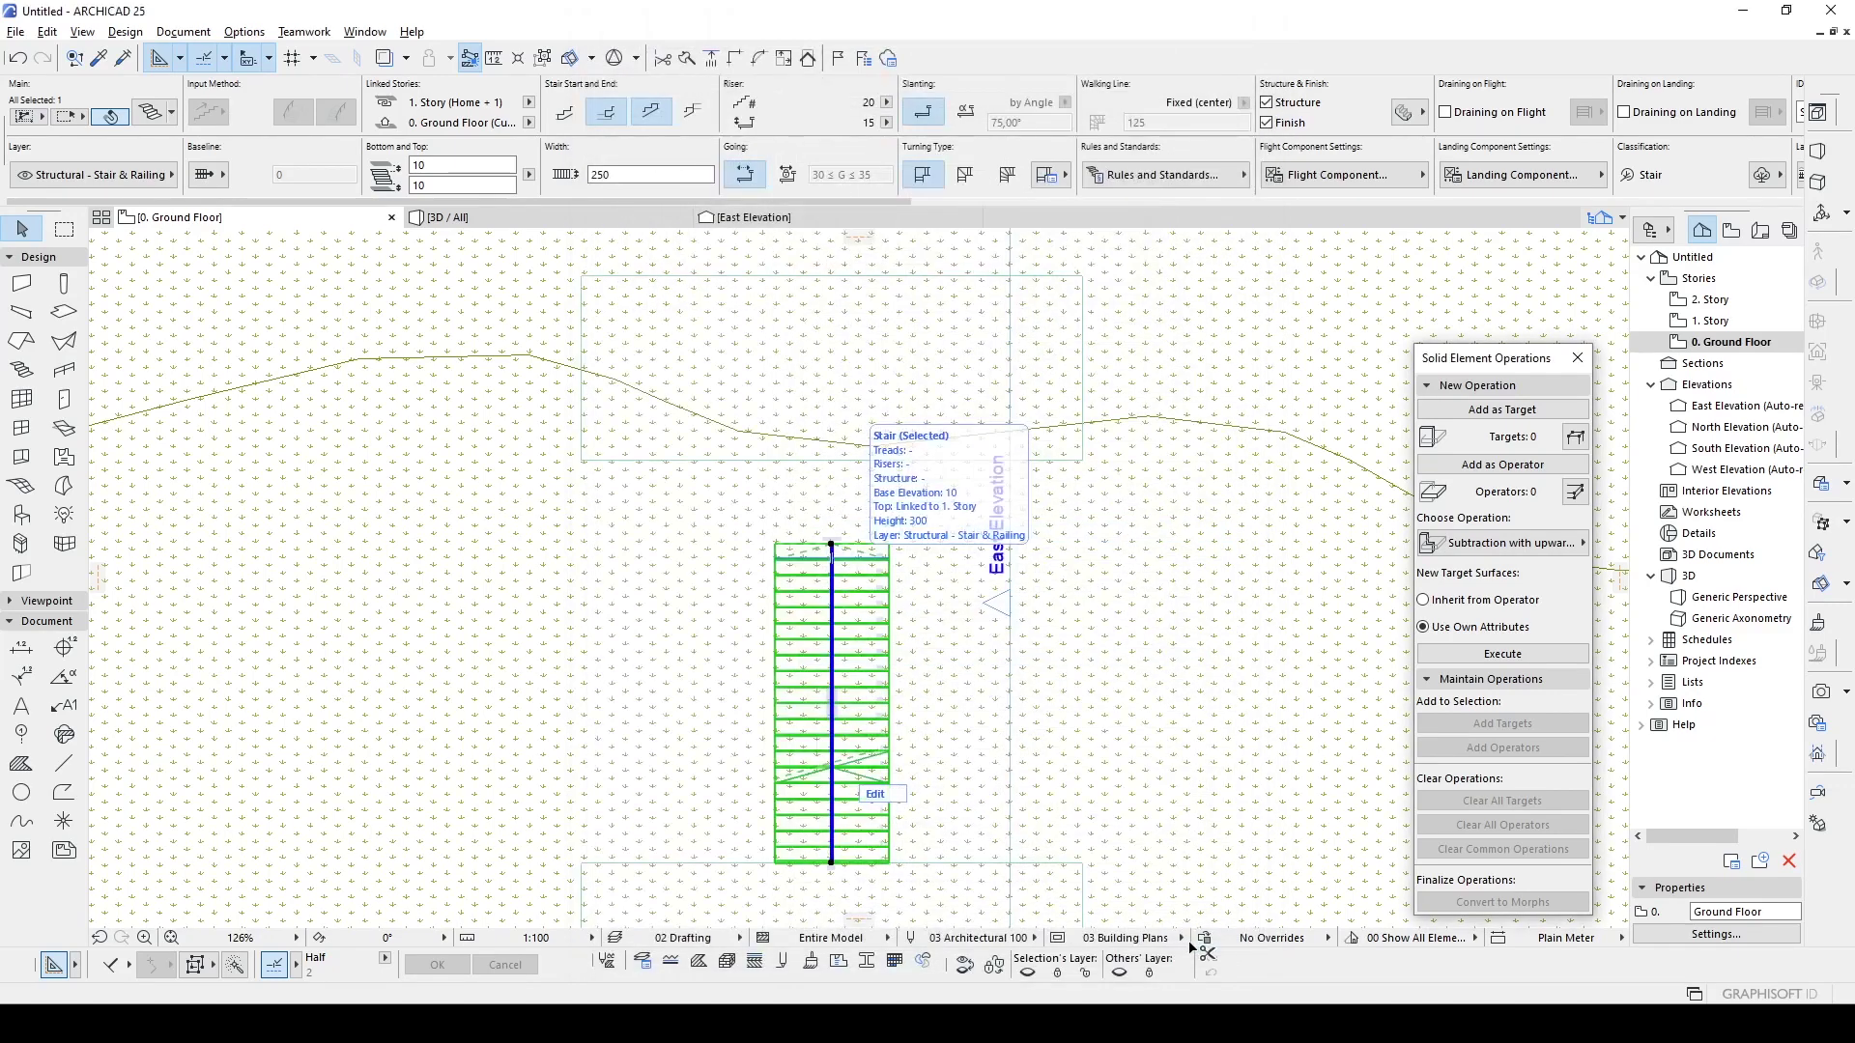
left_click(832, 547)
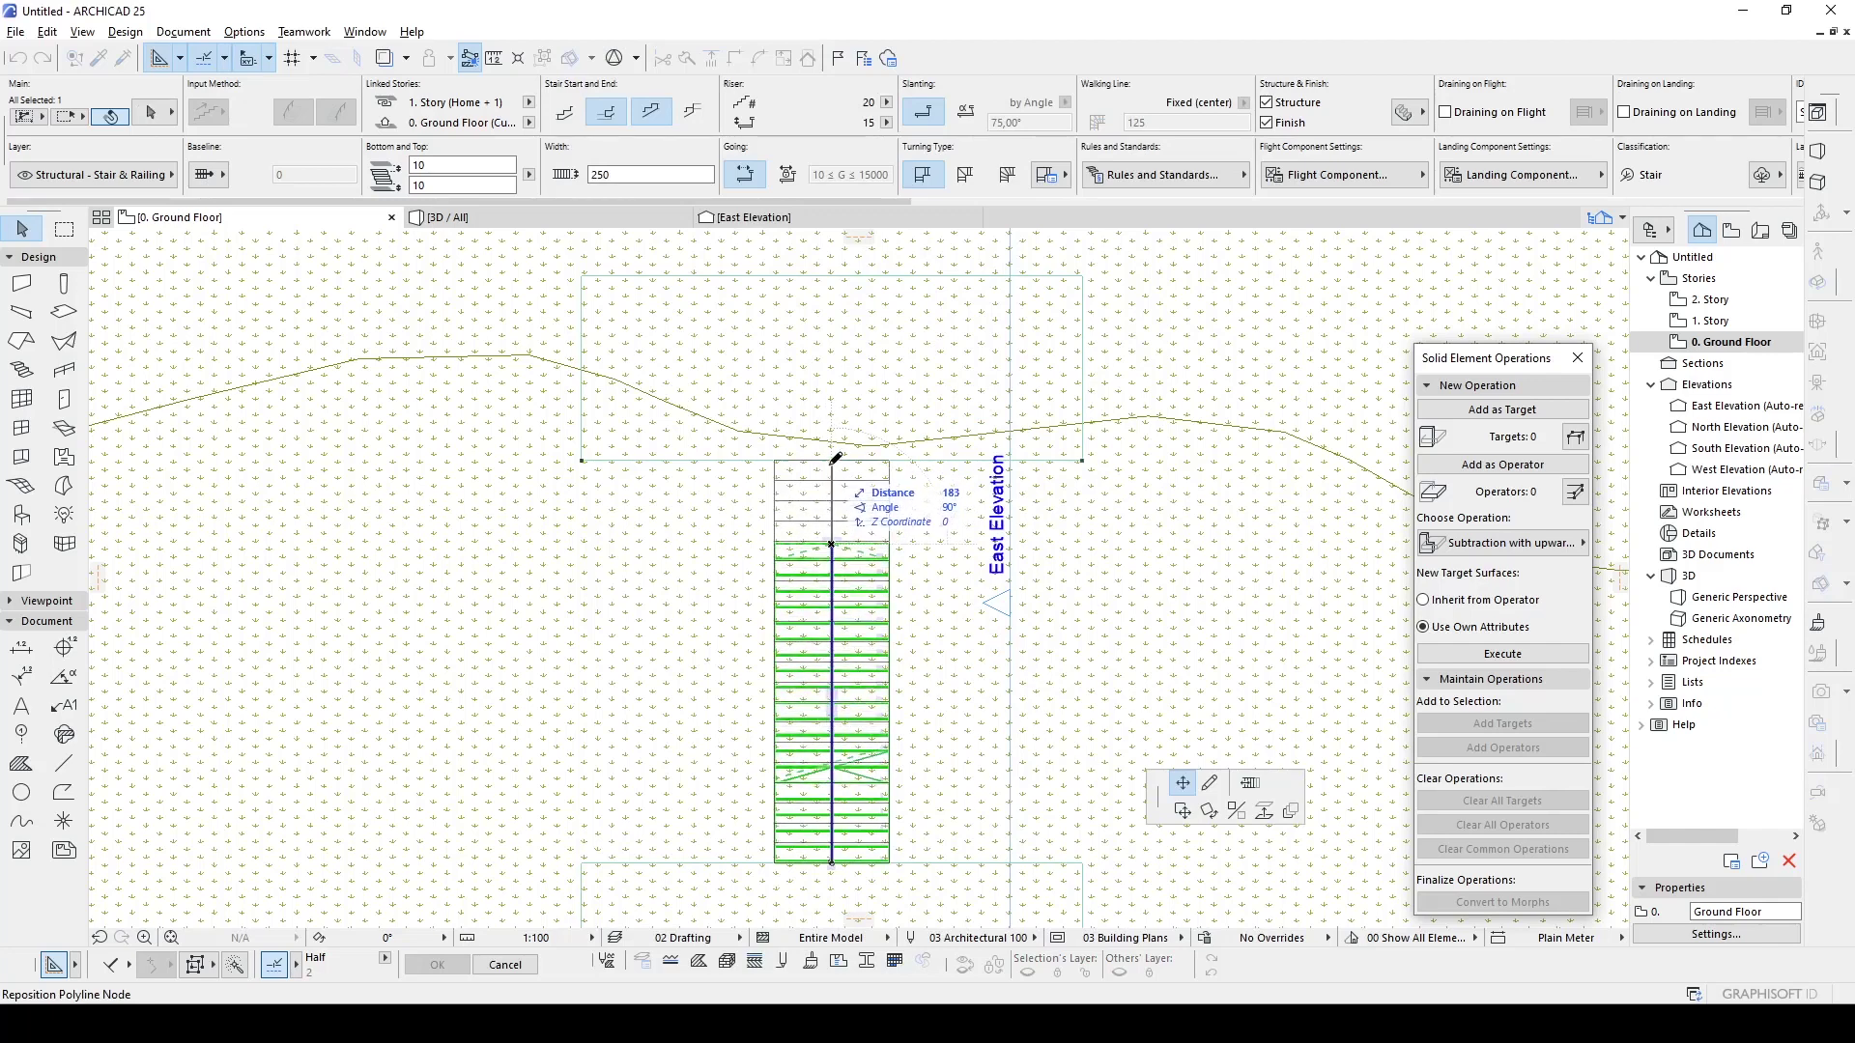
left_click(1084, 460)
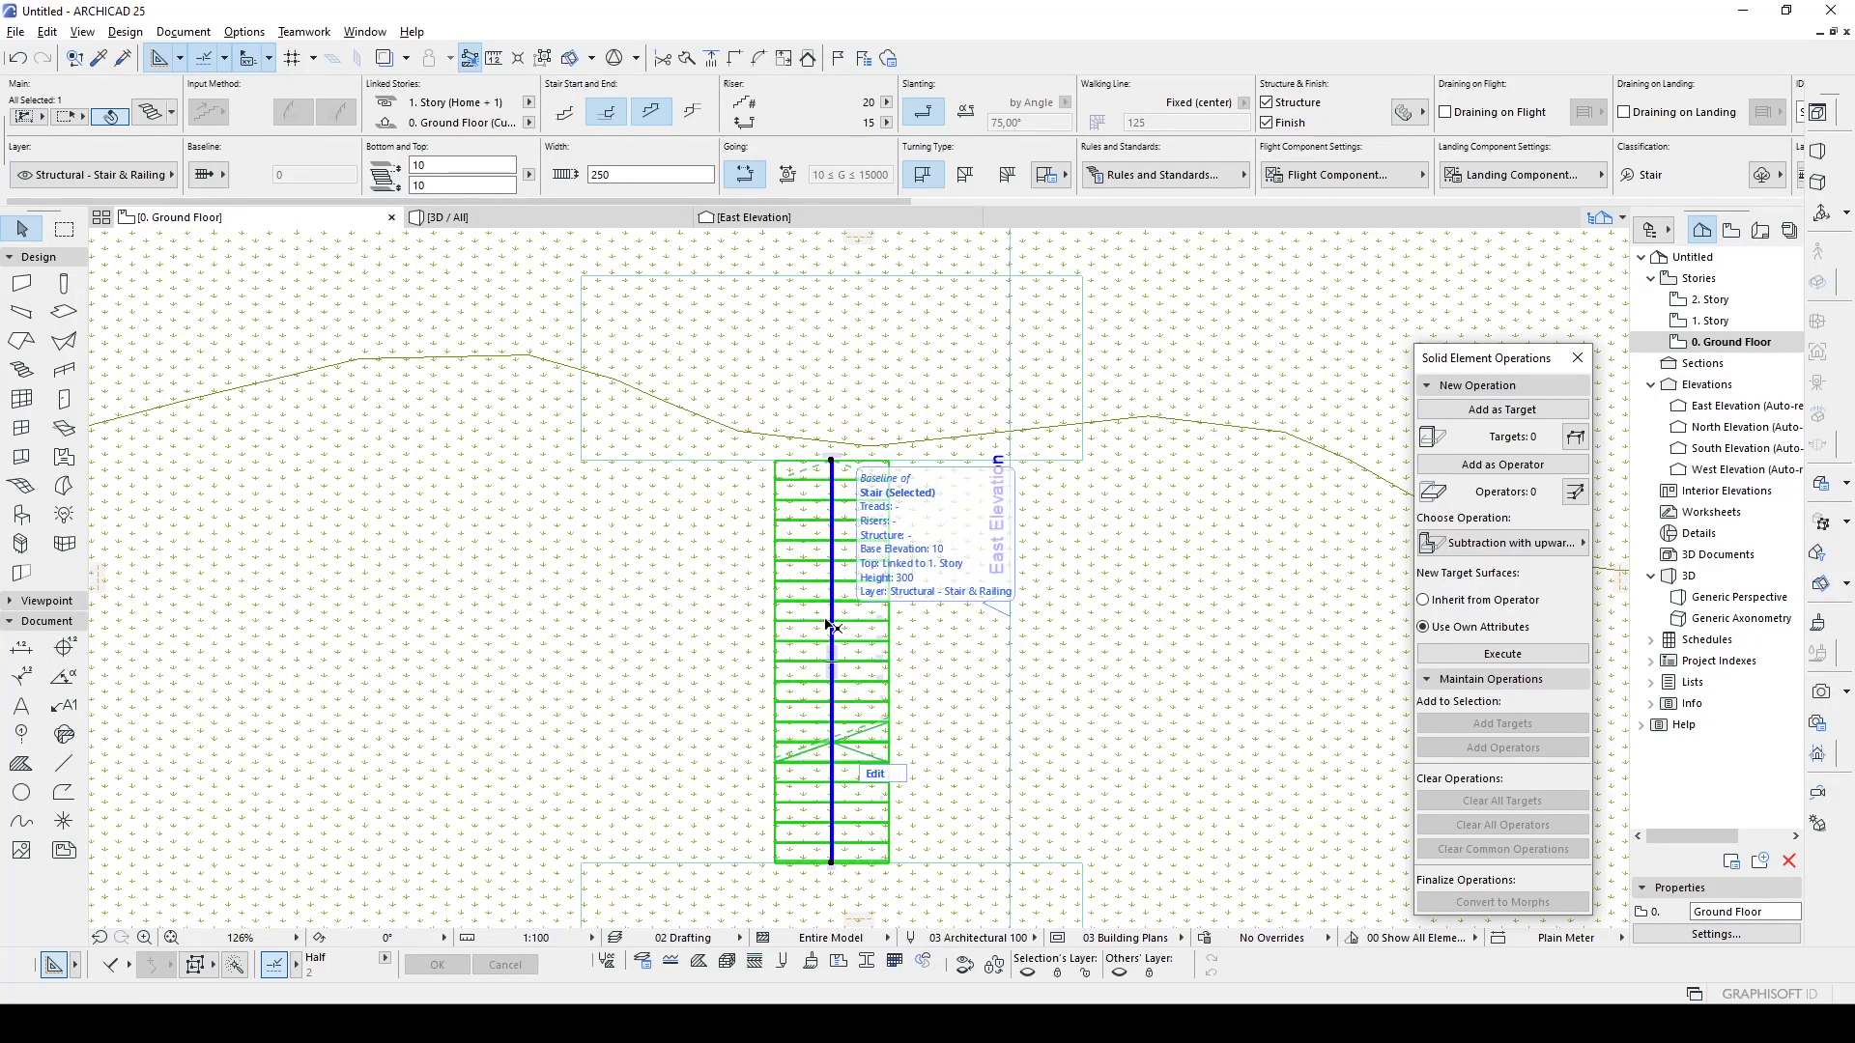
- Recentre on the stair, then view and select the lengthened stair in 3D
scroll(848, 551, "down", 2)
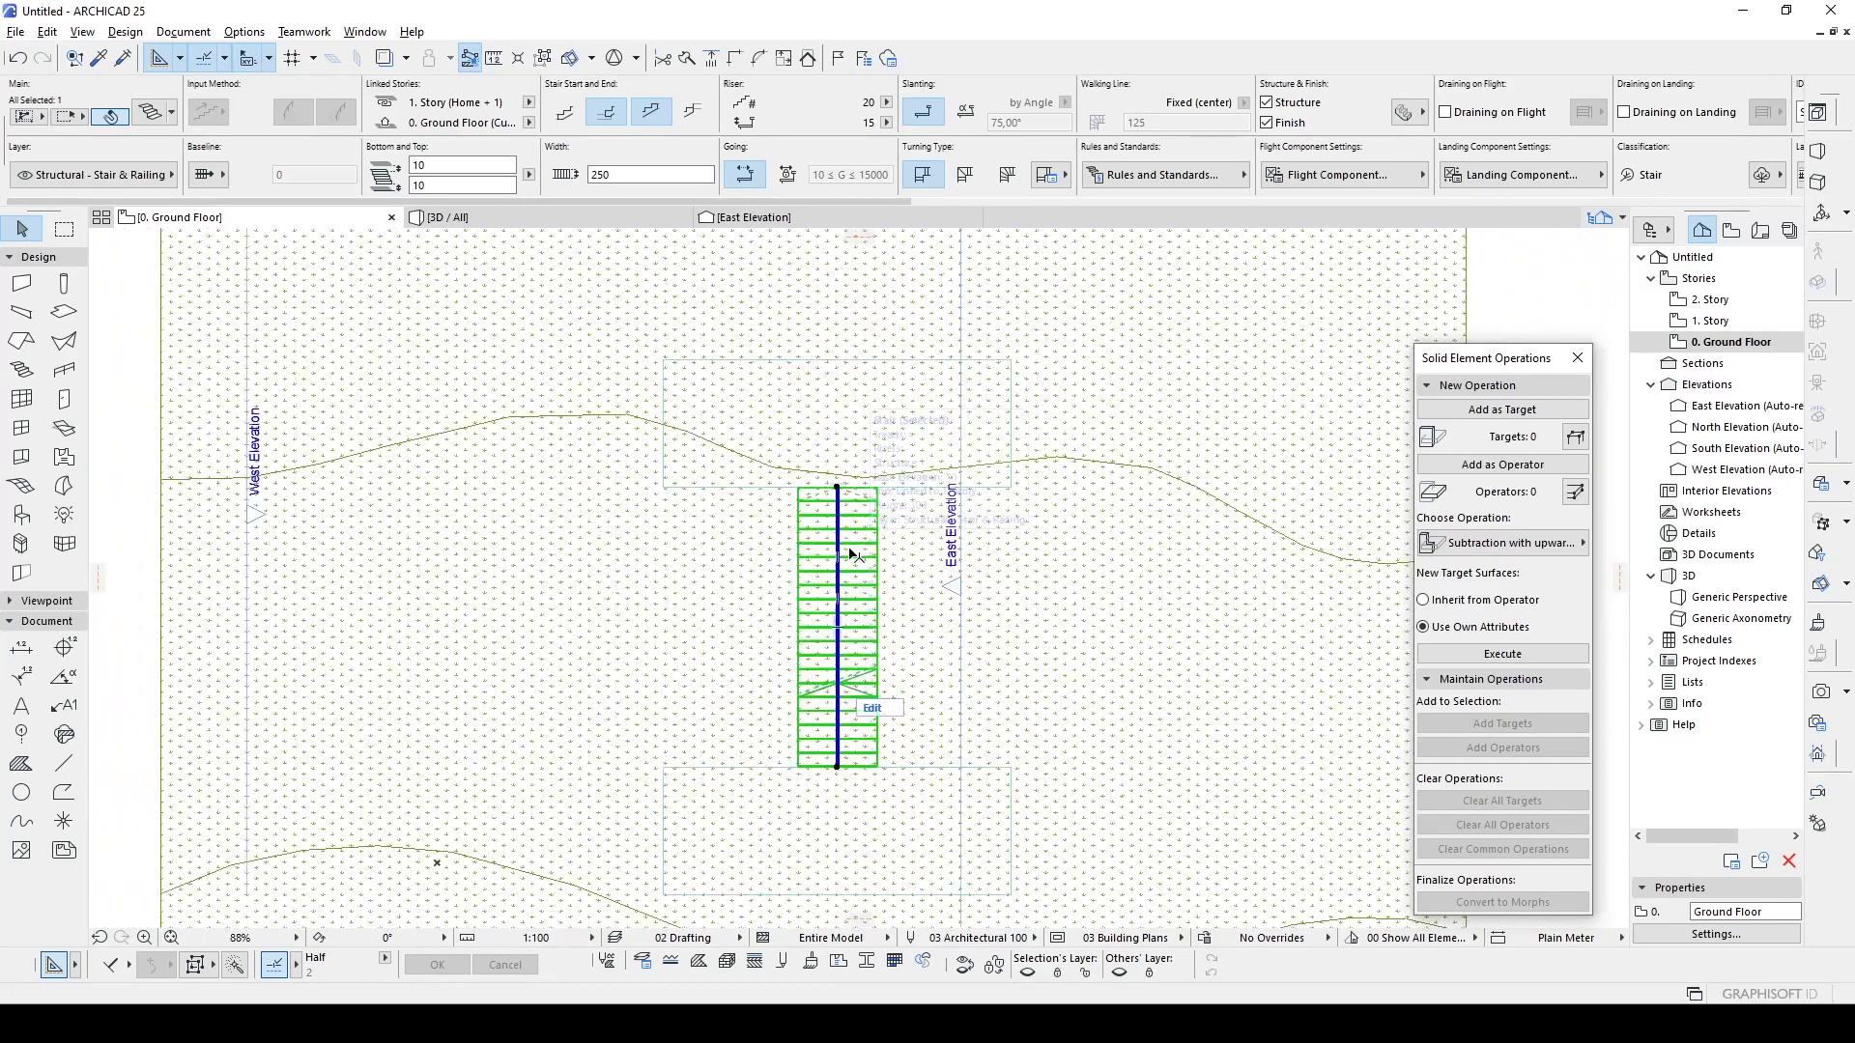
scroll(850, 553, "up", 3)
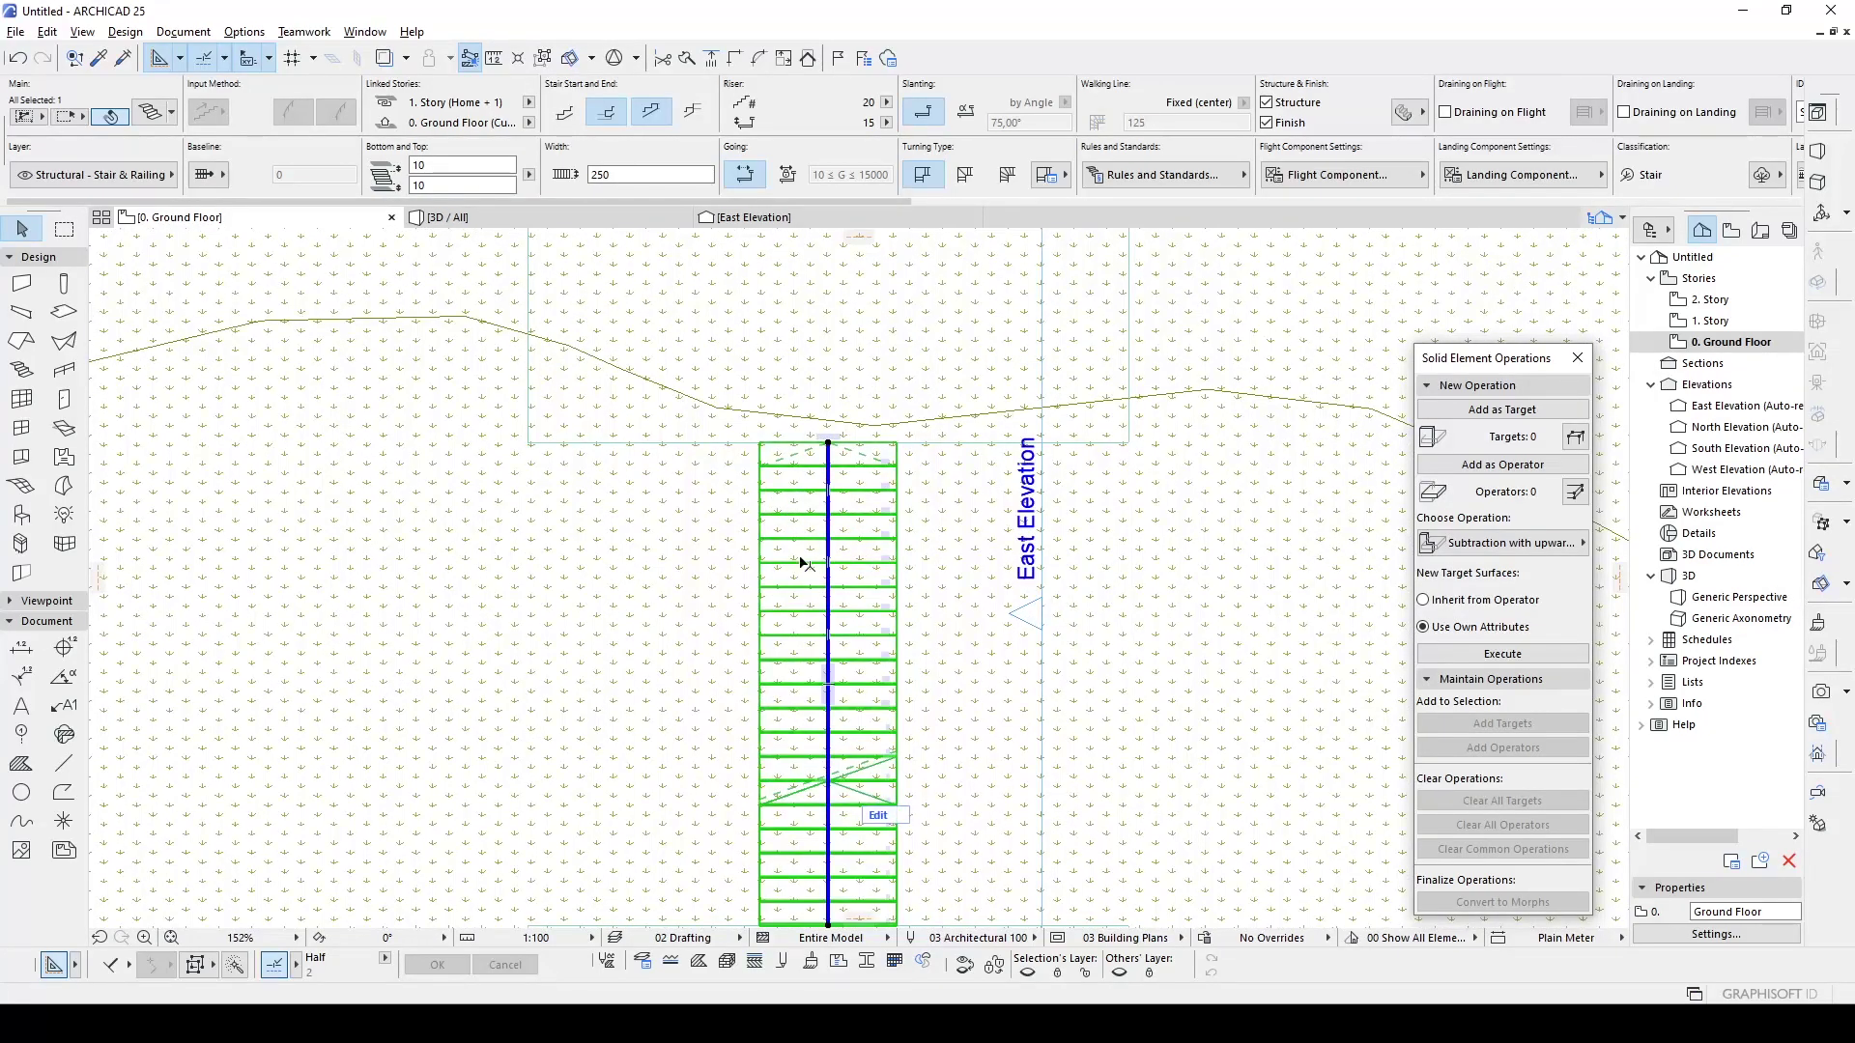
middle_click_drag(801, 563, 804, 597)
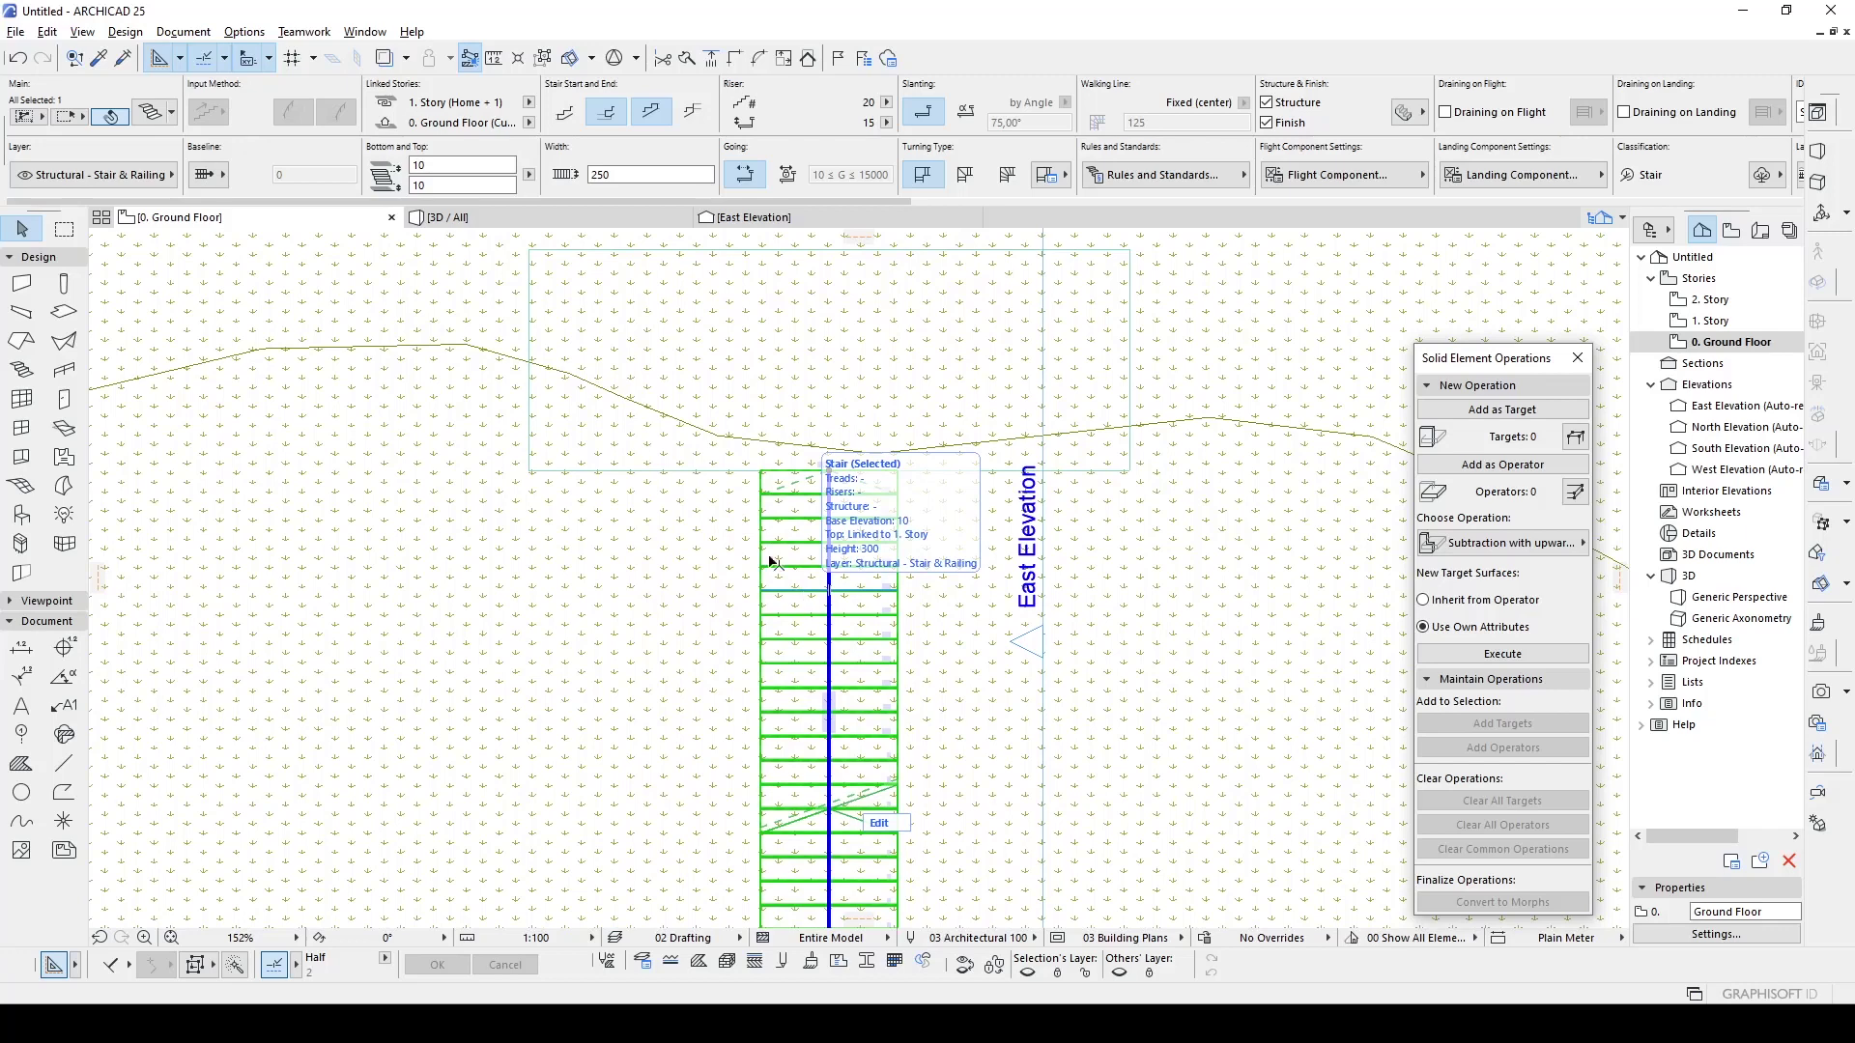
left_click(478, 222)
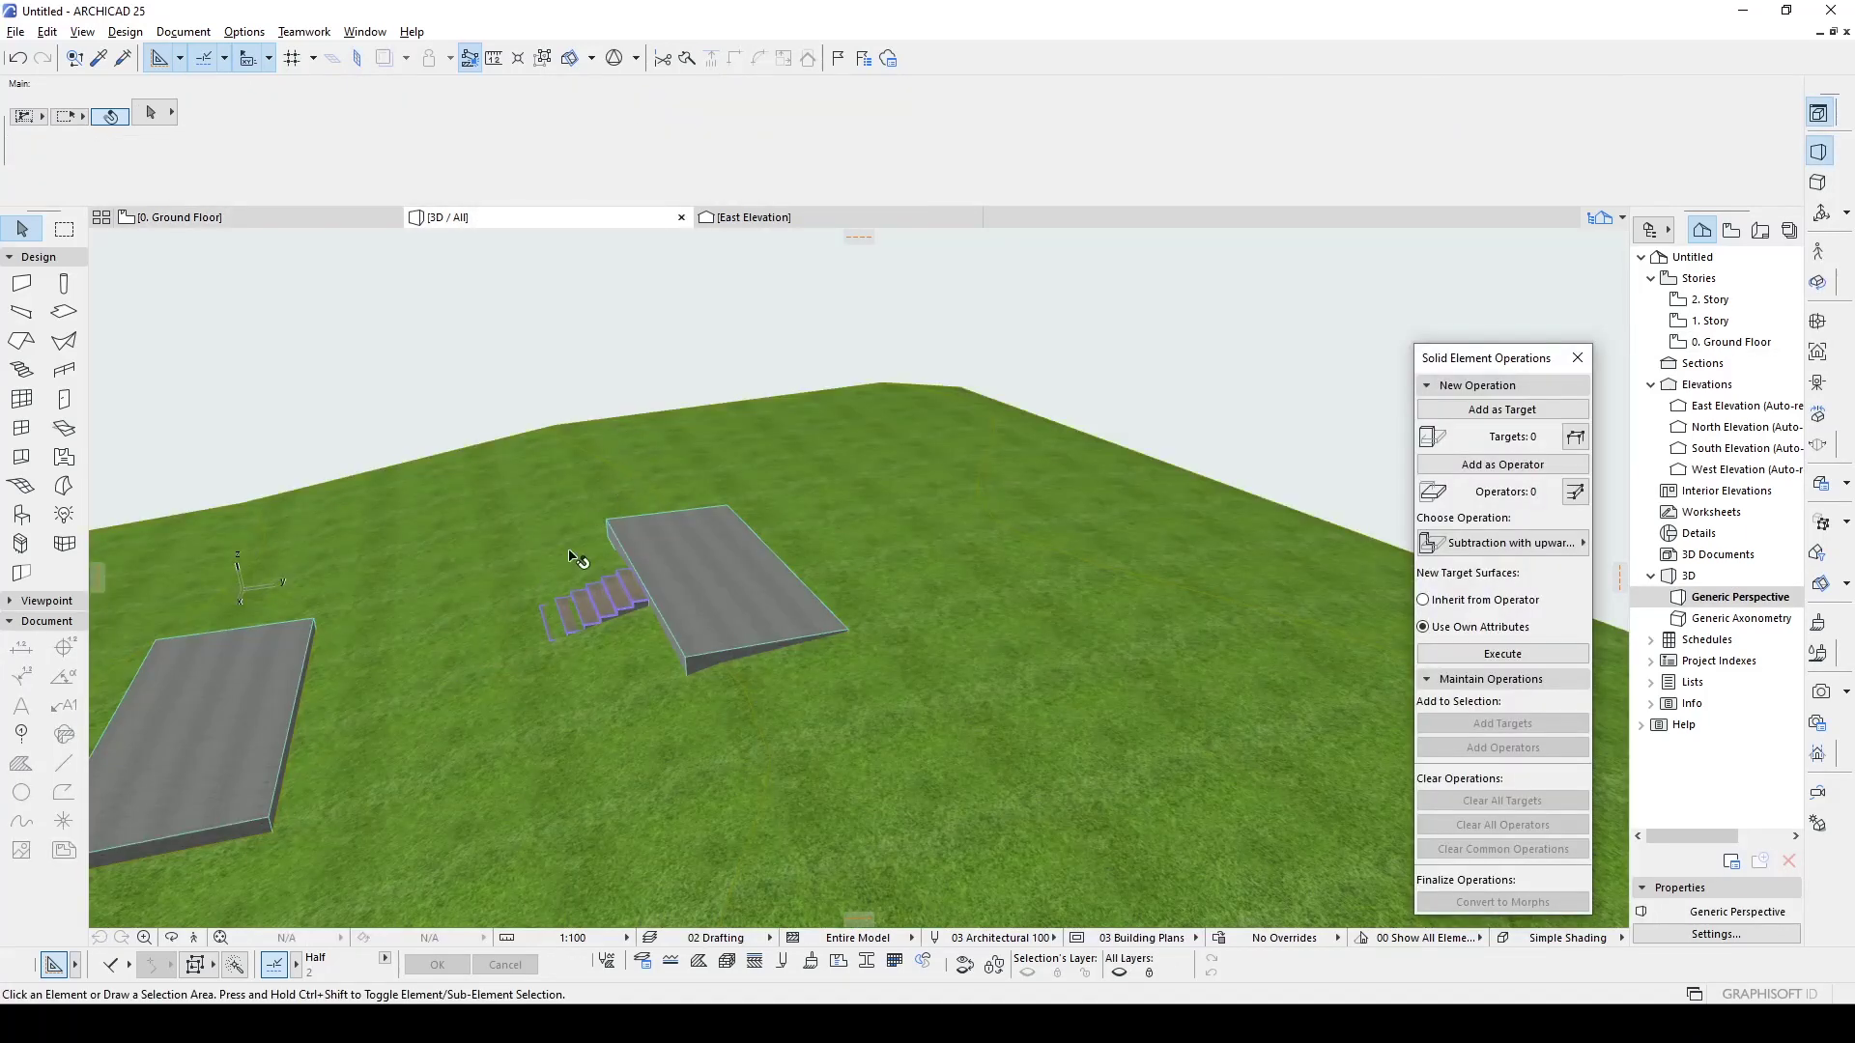
left_click_drag(577, 558, 772, 534)
left_click(893, 603)
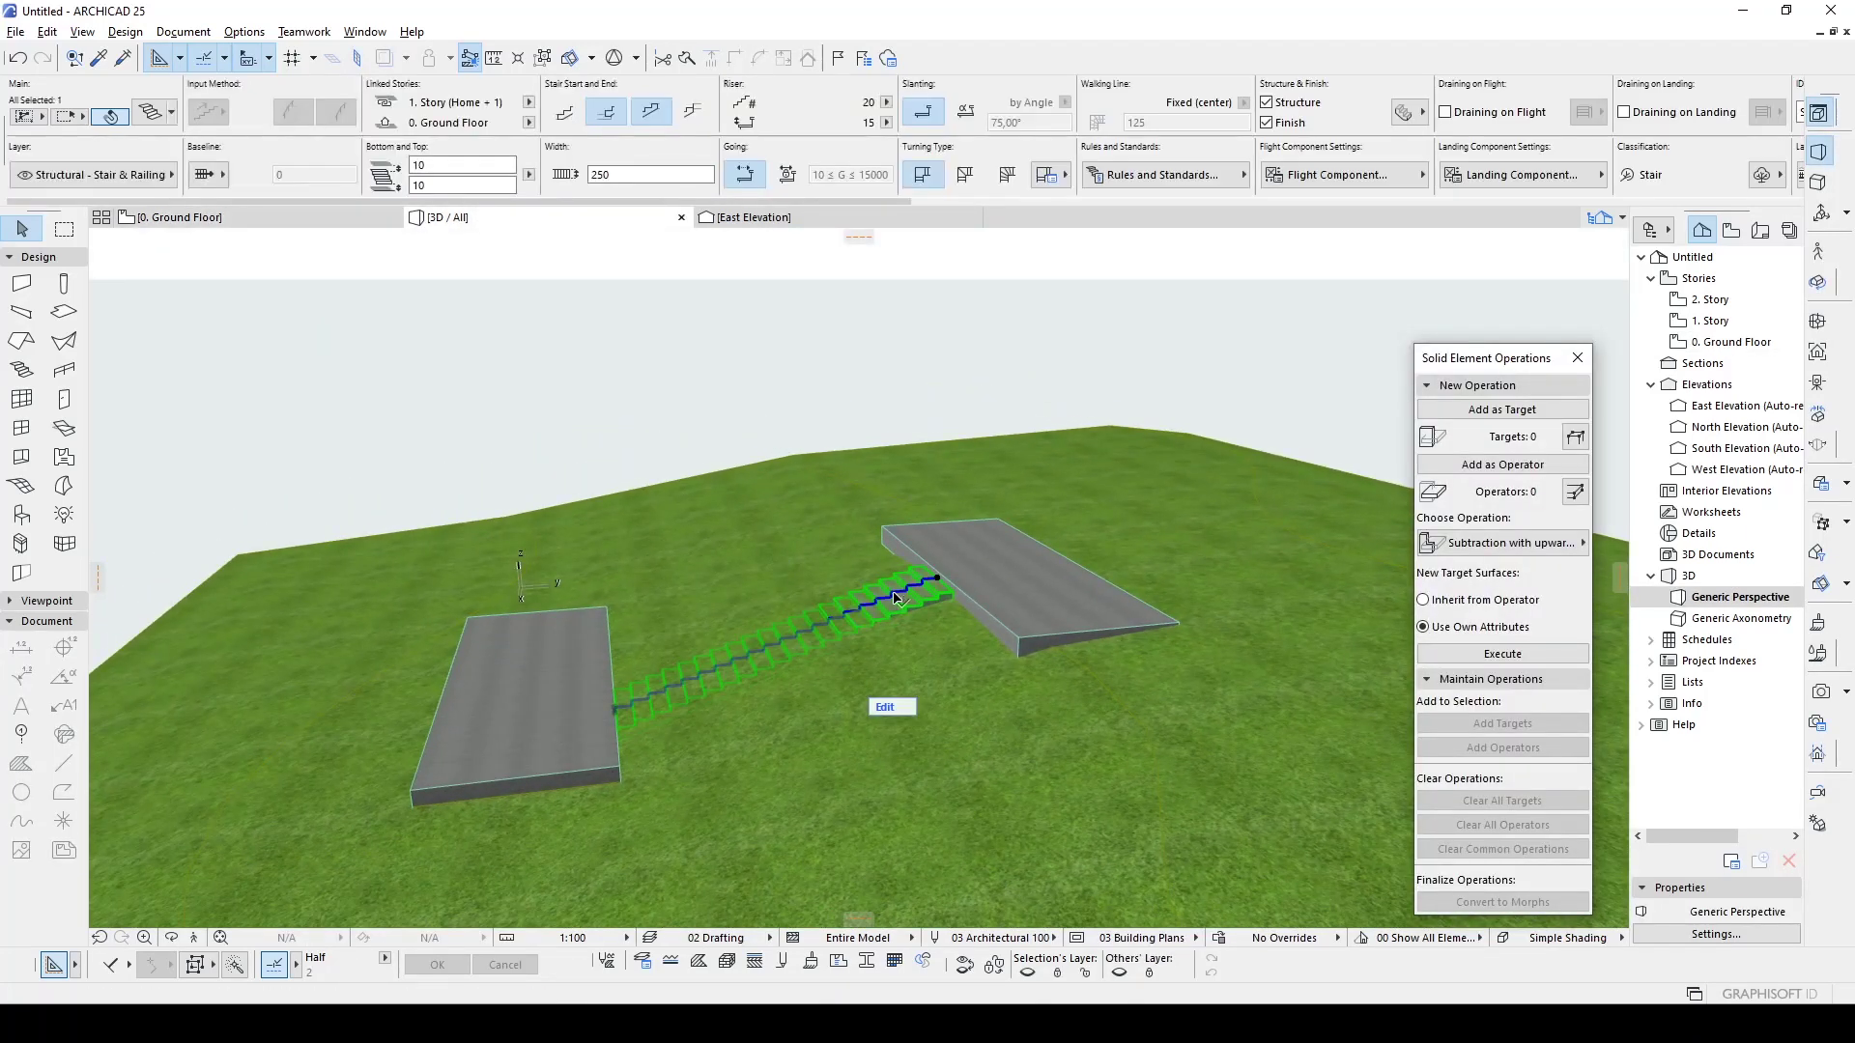
- Orbit the 3D model to view the stair, then check the East Elevation
left_click_drag(893, 603, 734, 609)
scroll(663, 683, "up", 2)
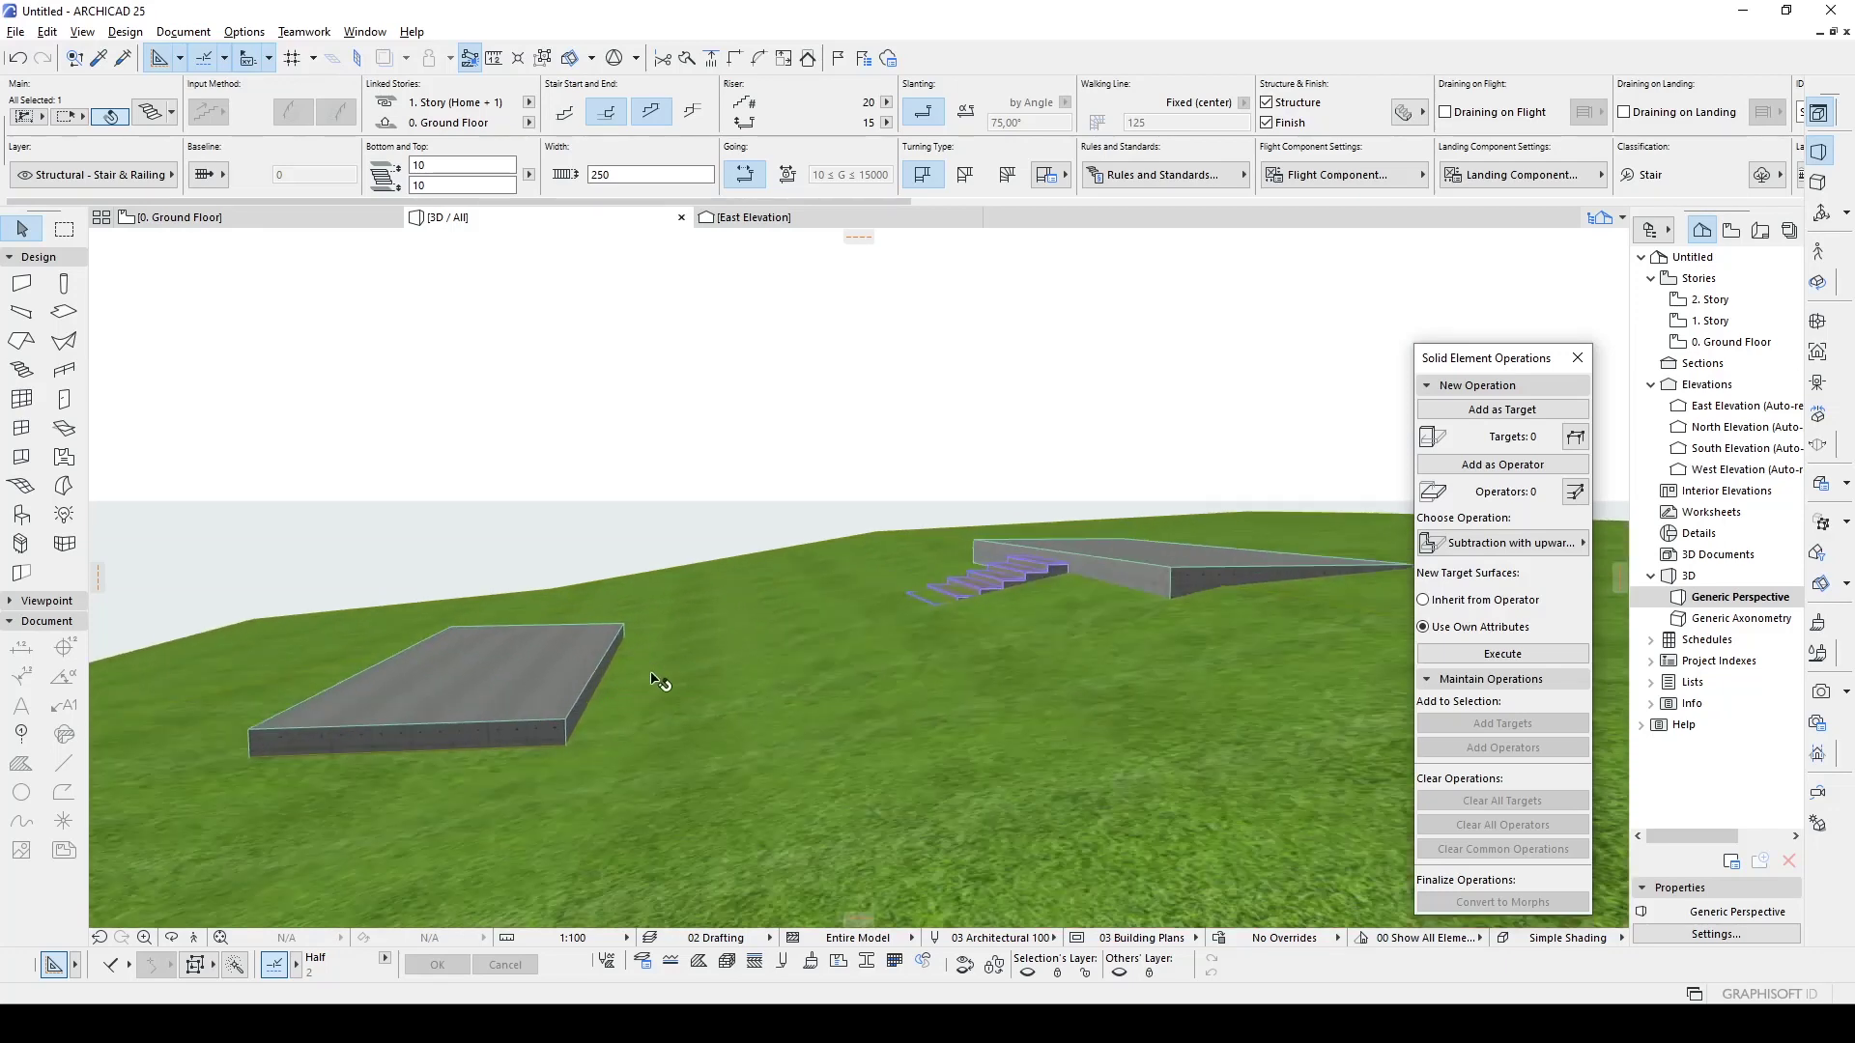
scroll(621, 696, "up", 2)
left_click(763, 218)
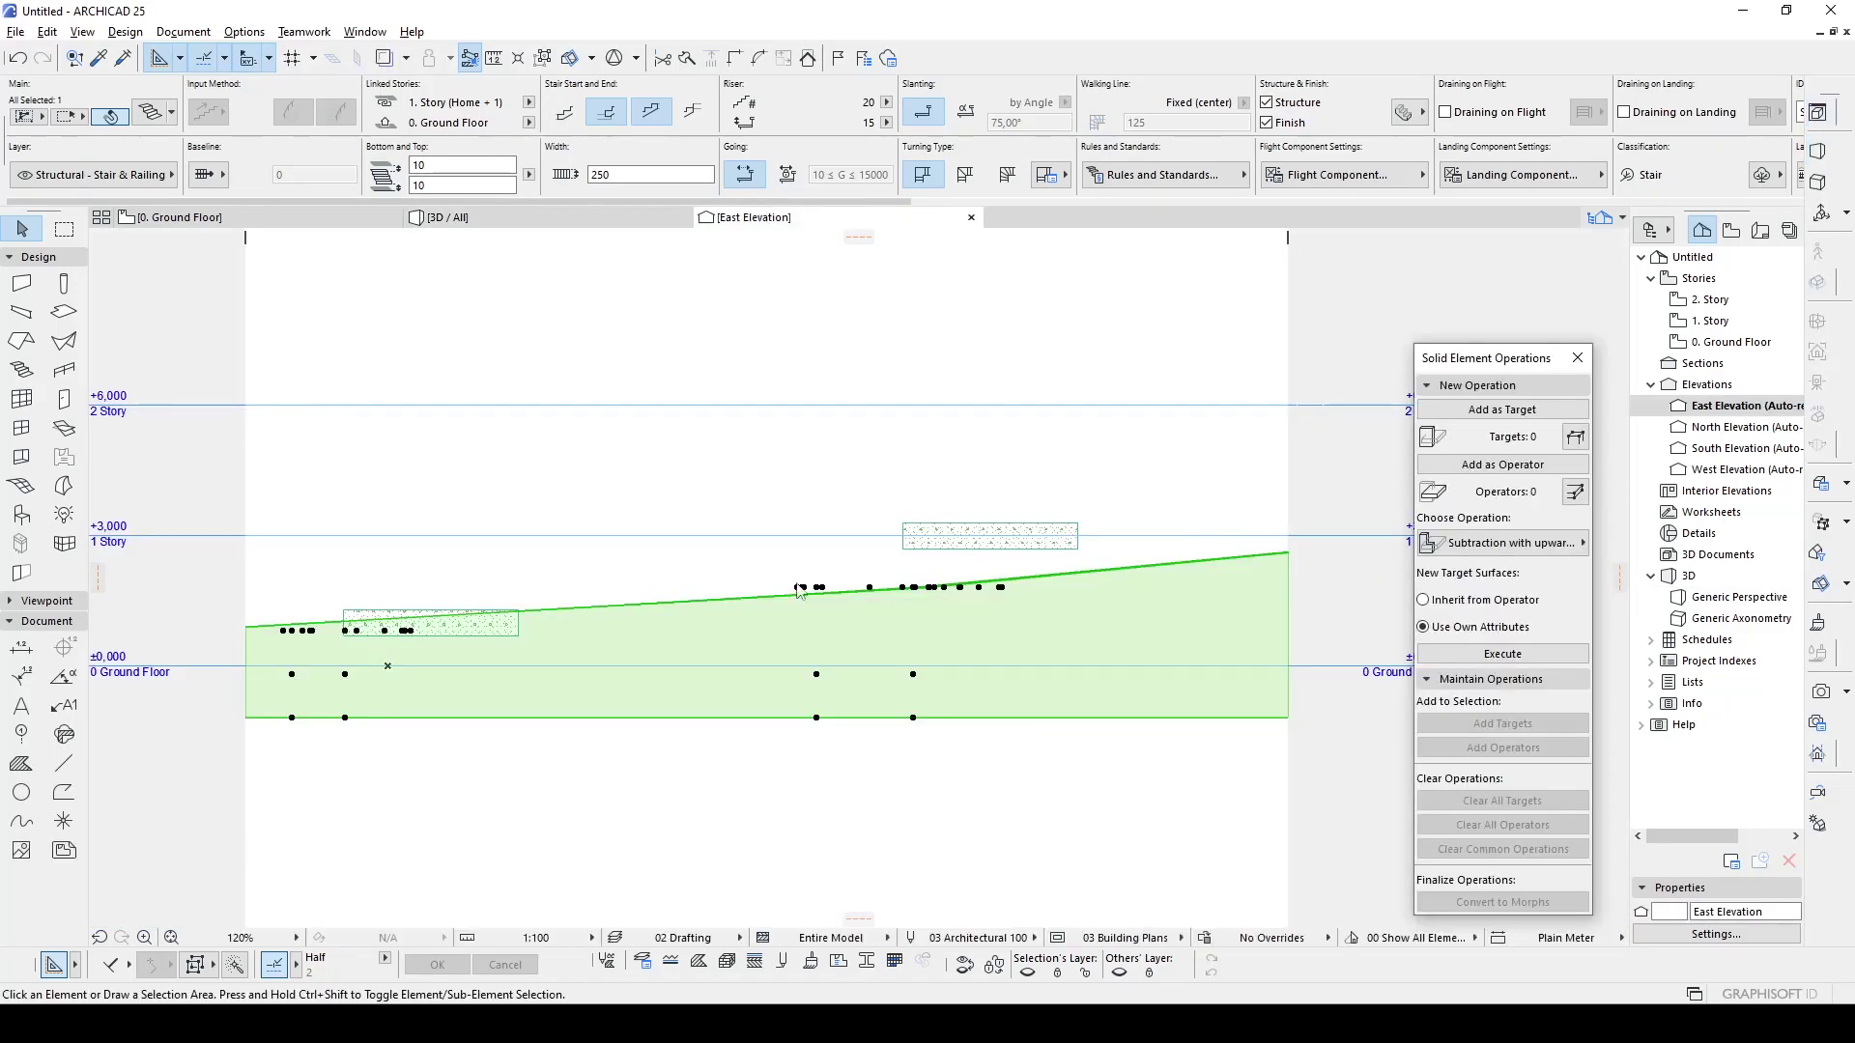
- On the Ground Floor, drag the East Elevation line closer to the stair and view it
left_click(224, 218)
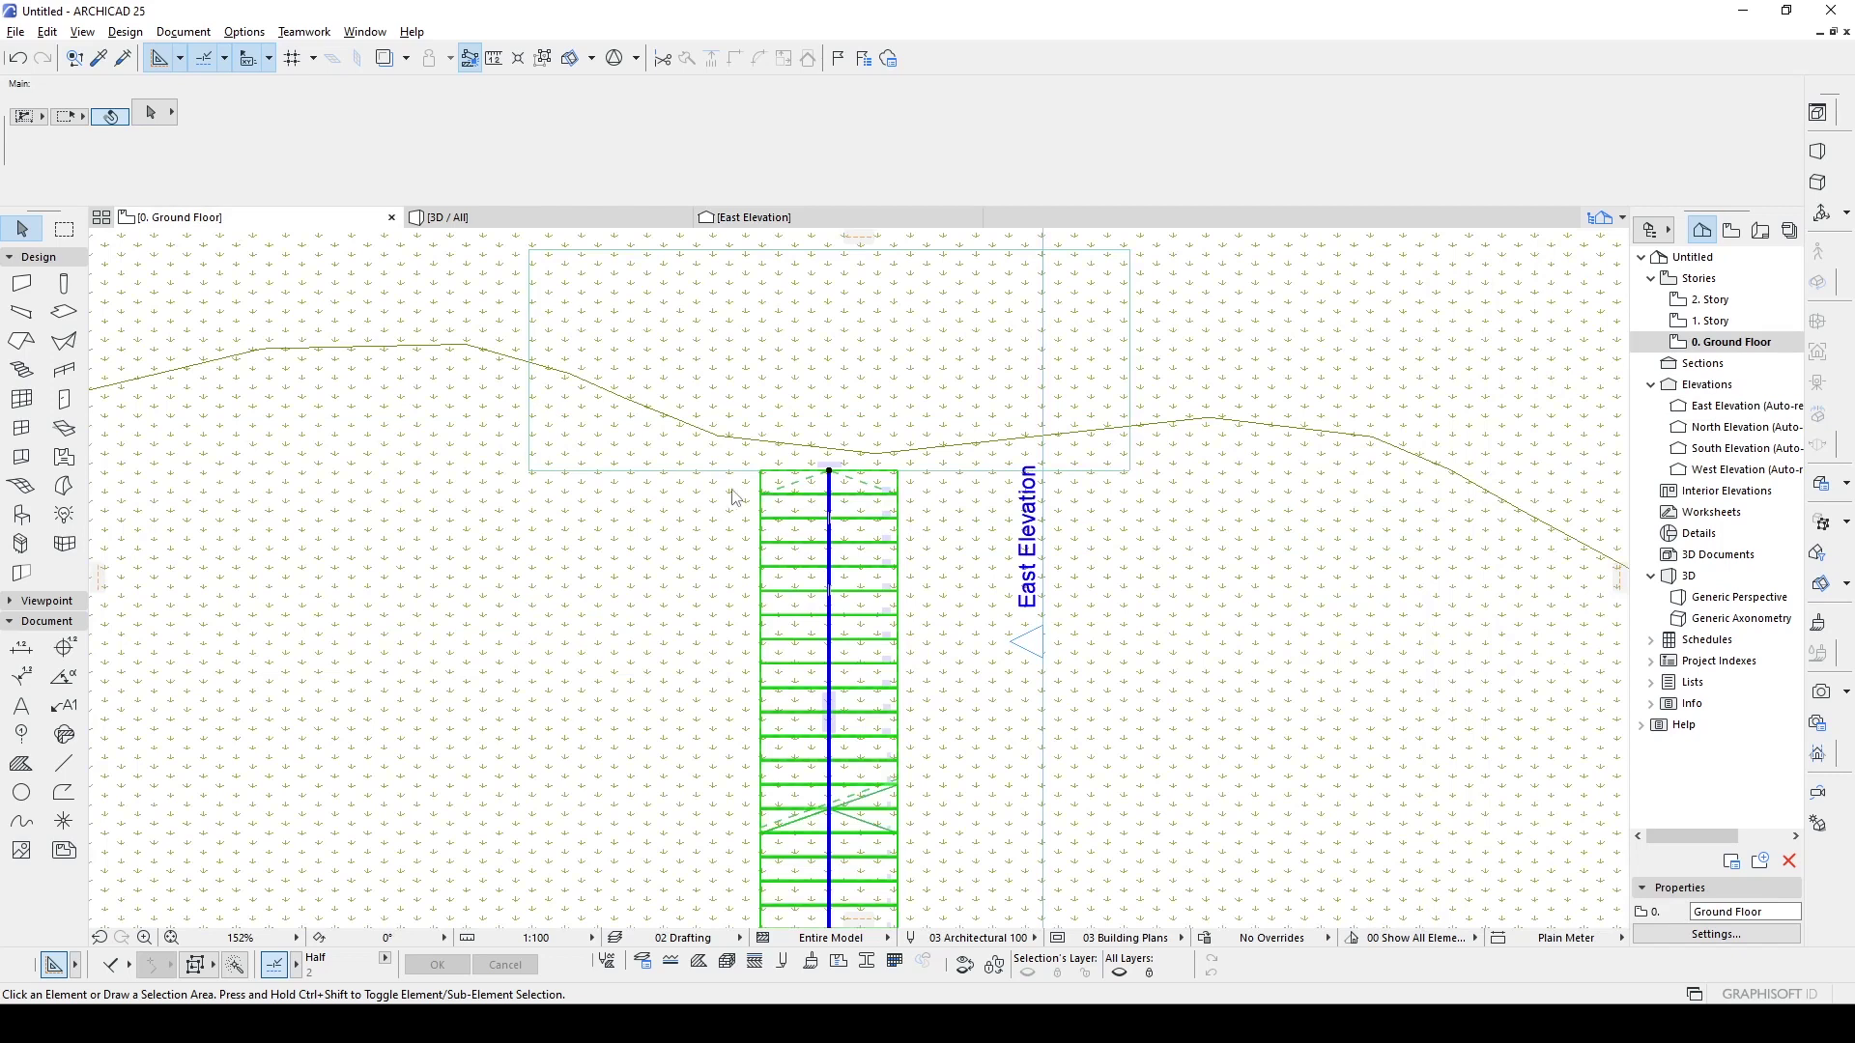
left_click(1036, 396)
left_click(1042, 398)
left_click_drag(1043, 398, 873, 398)
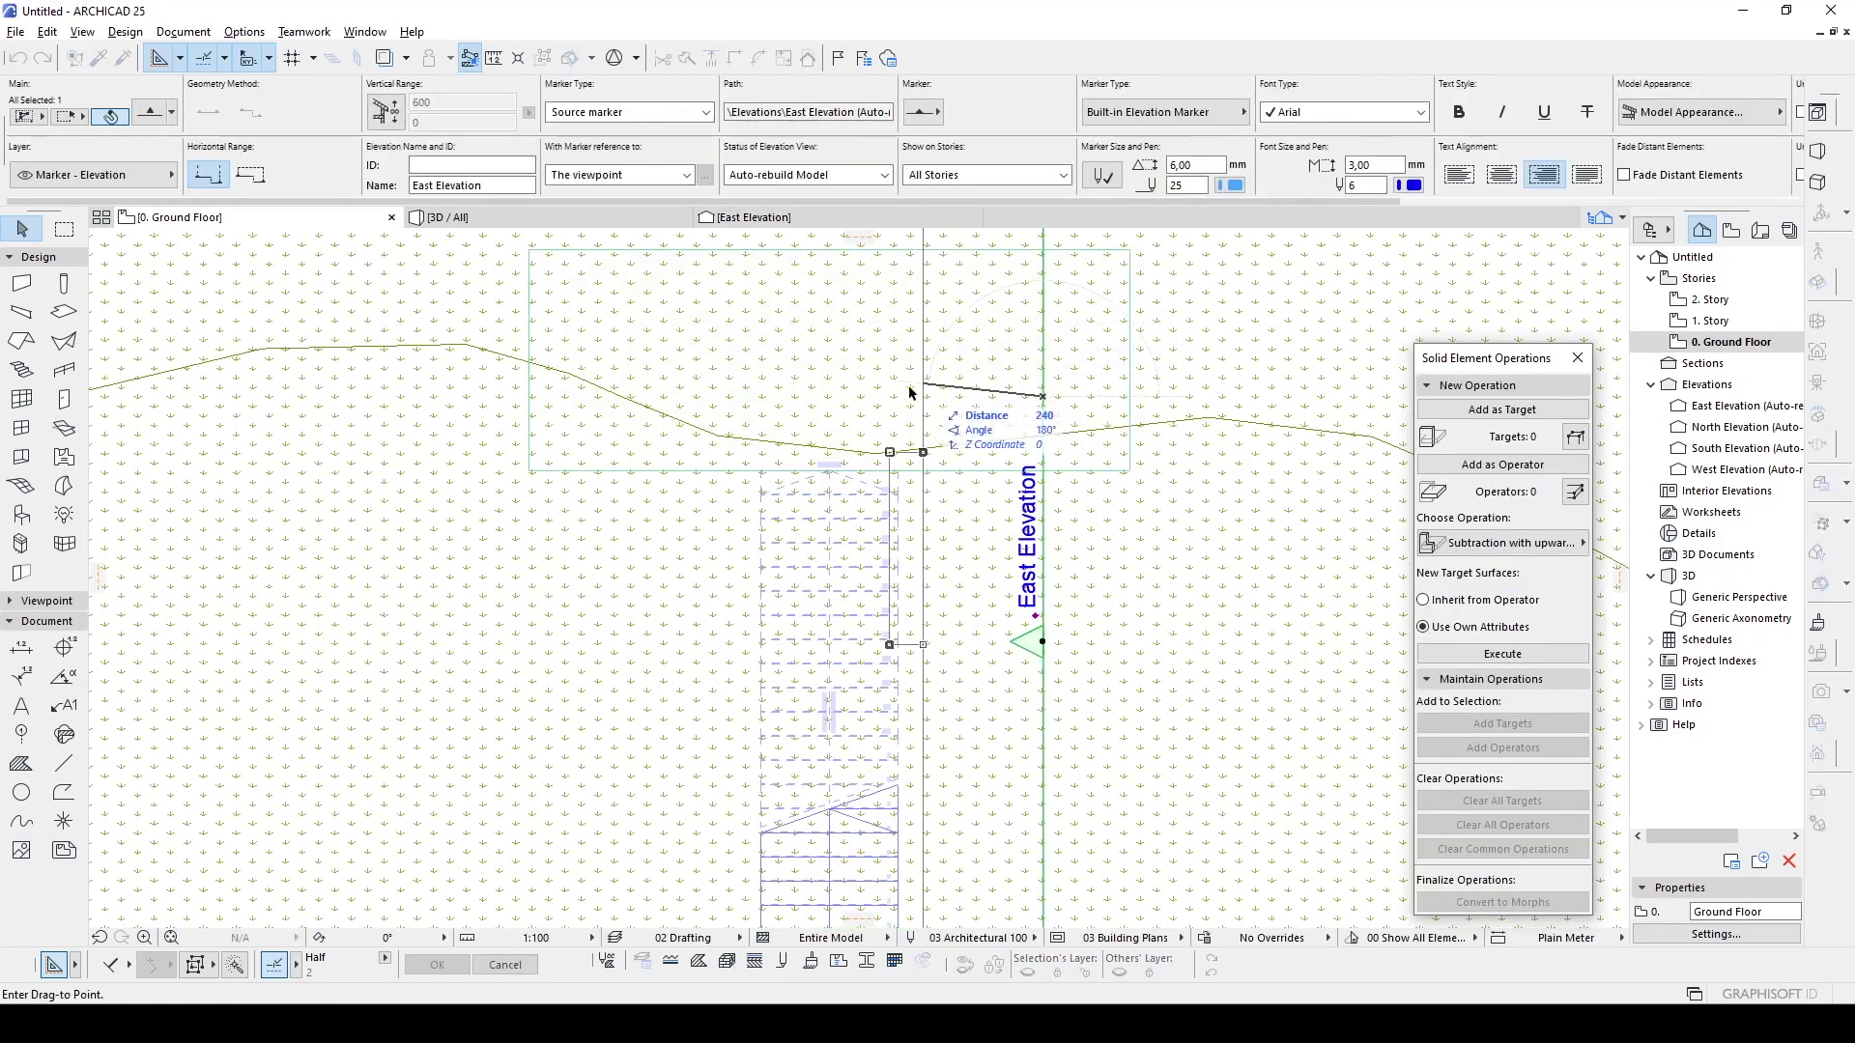
left_click(744, 218)
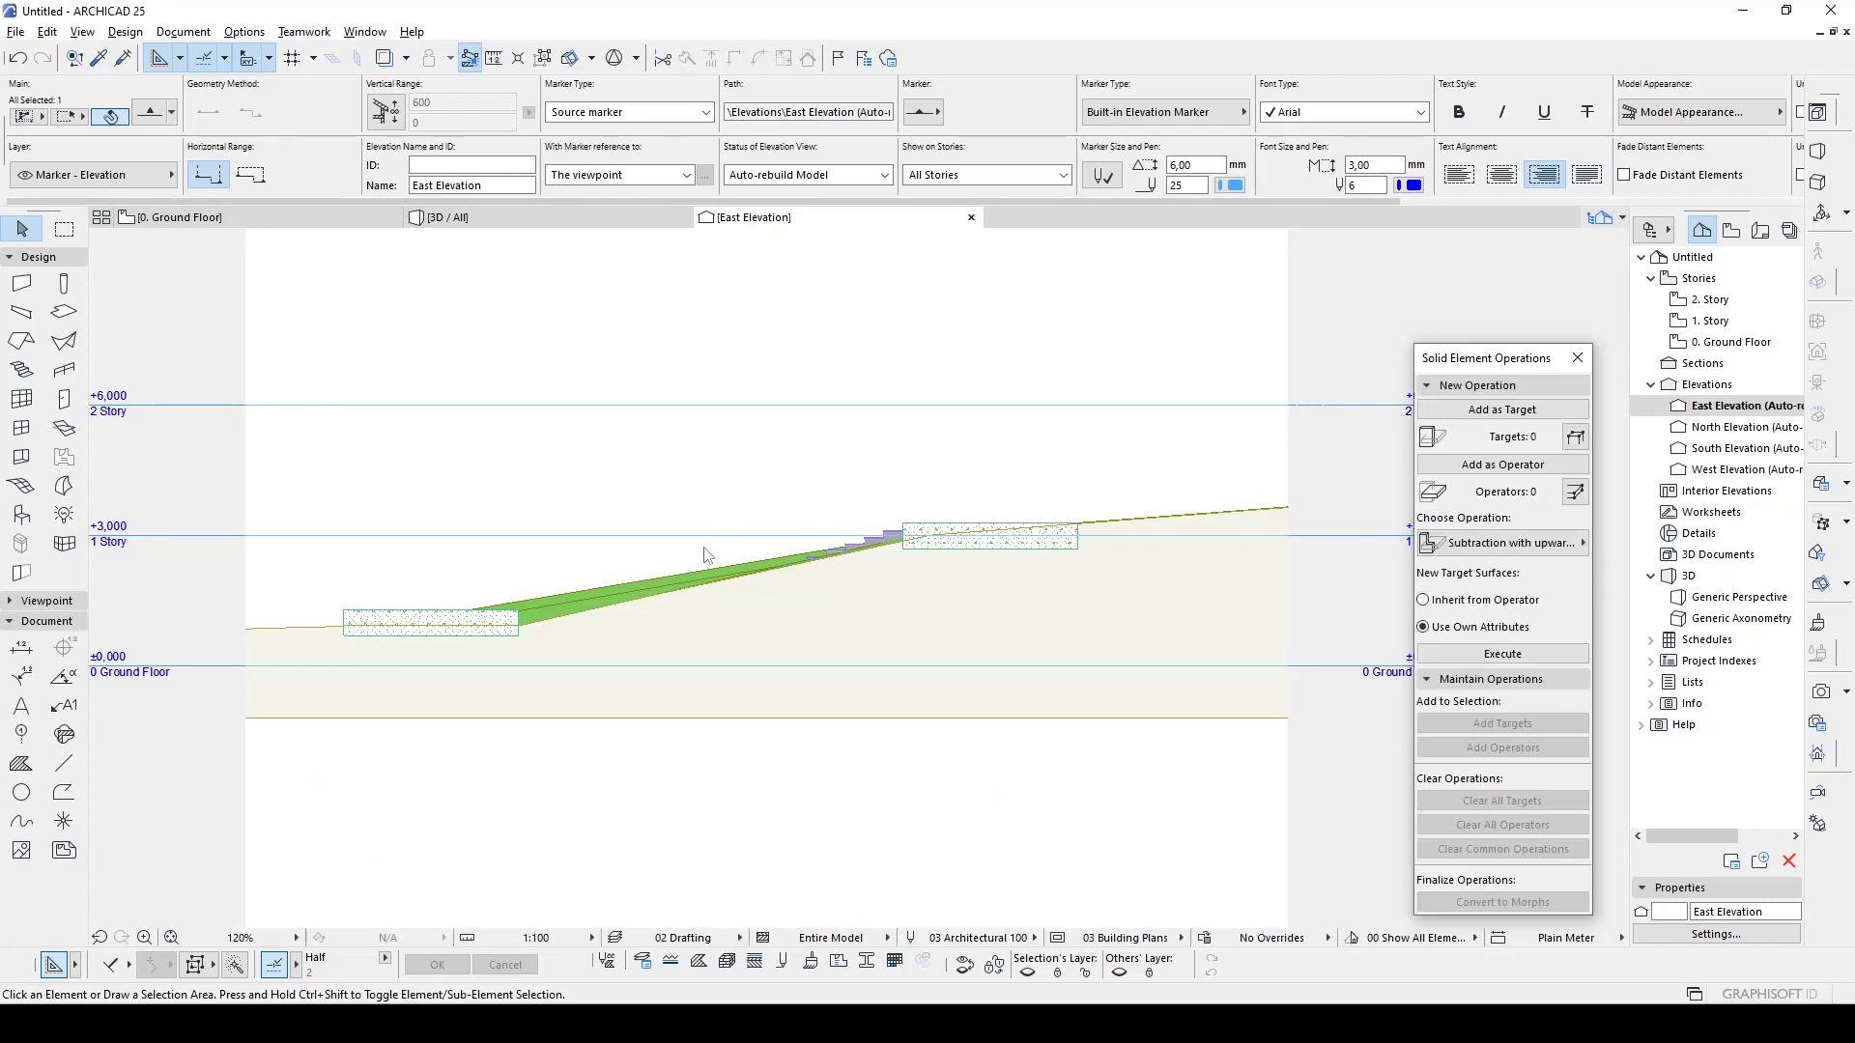
scroll(548, 674, "up", 2)
- Move the stair so its base sits on top of the lower slab
left_click(565, 678)
scroll(510, 690, "up", 3)
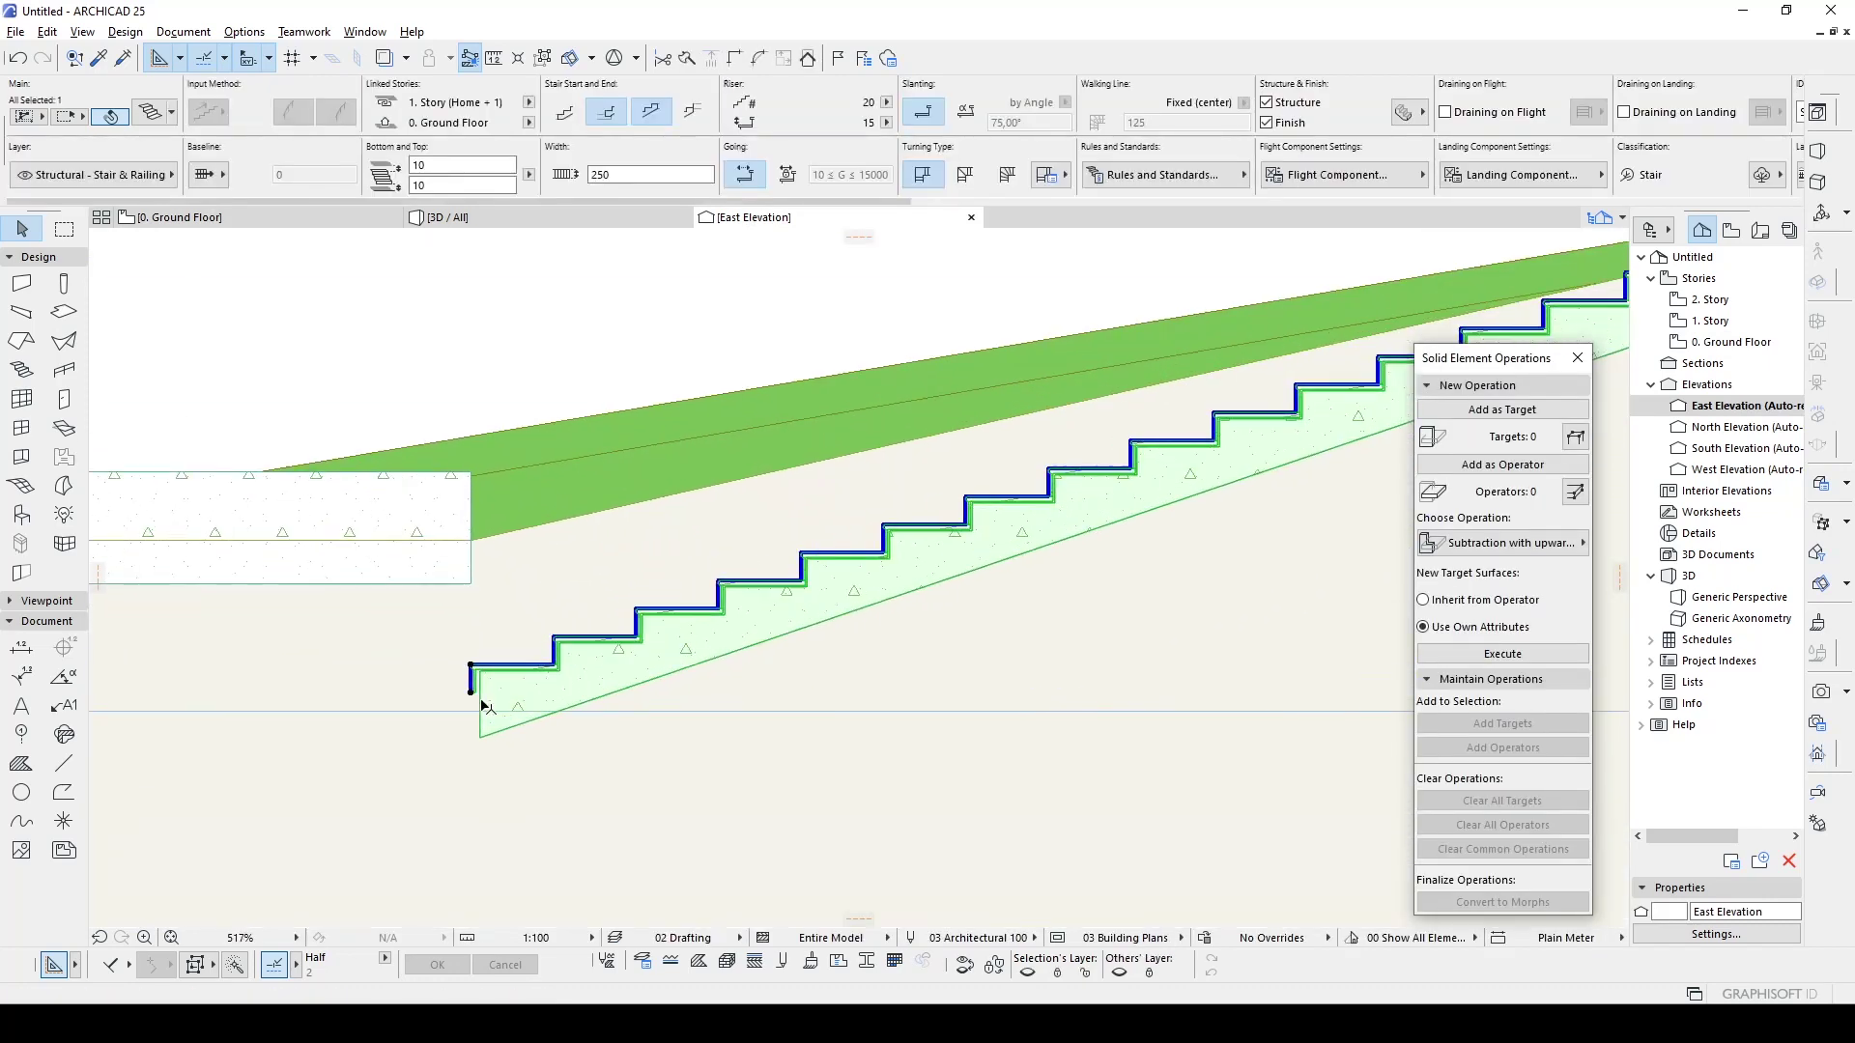
left_click(471, 690)
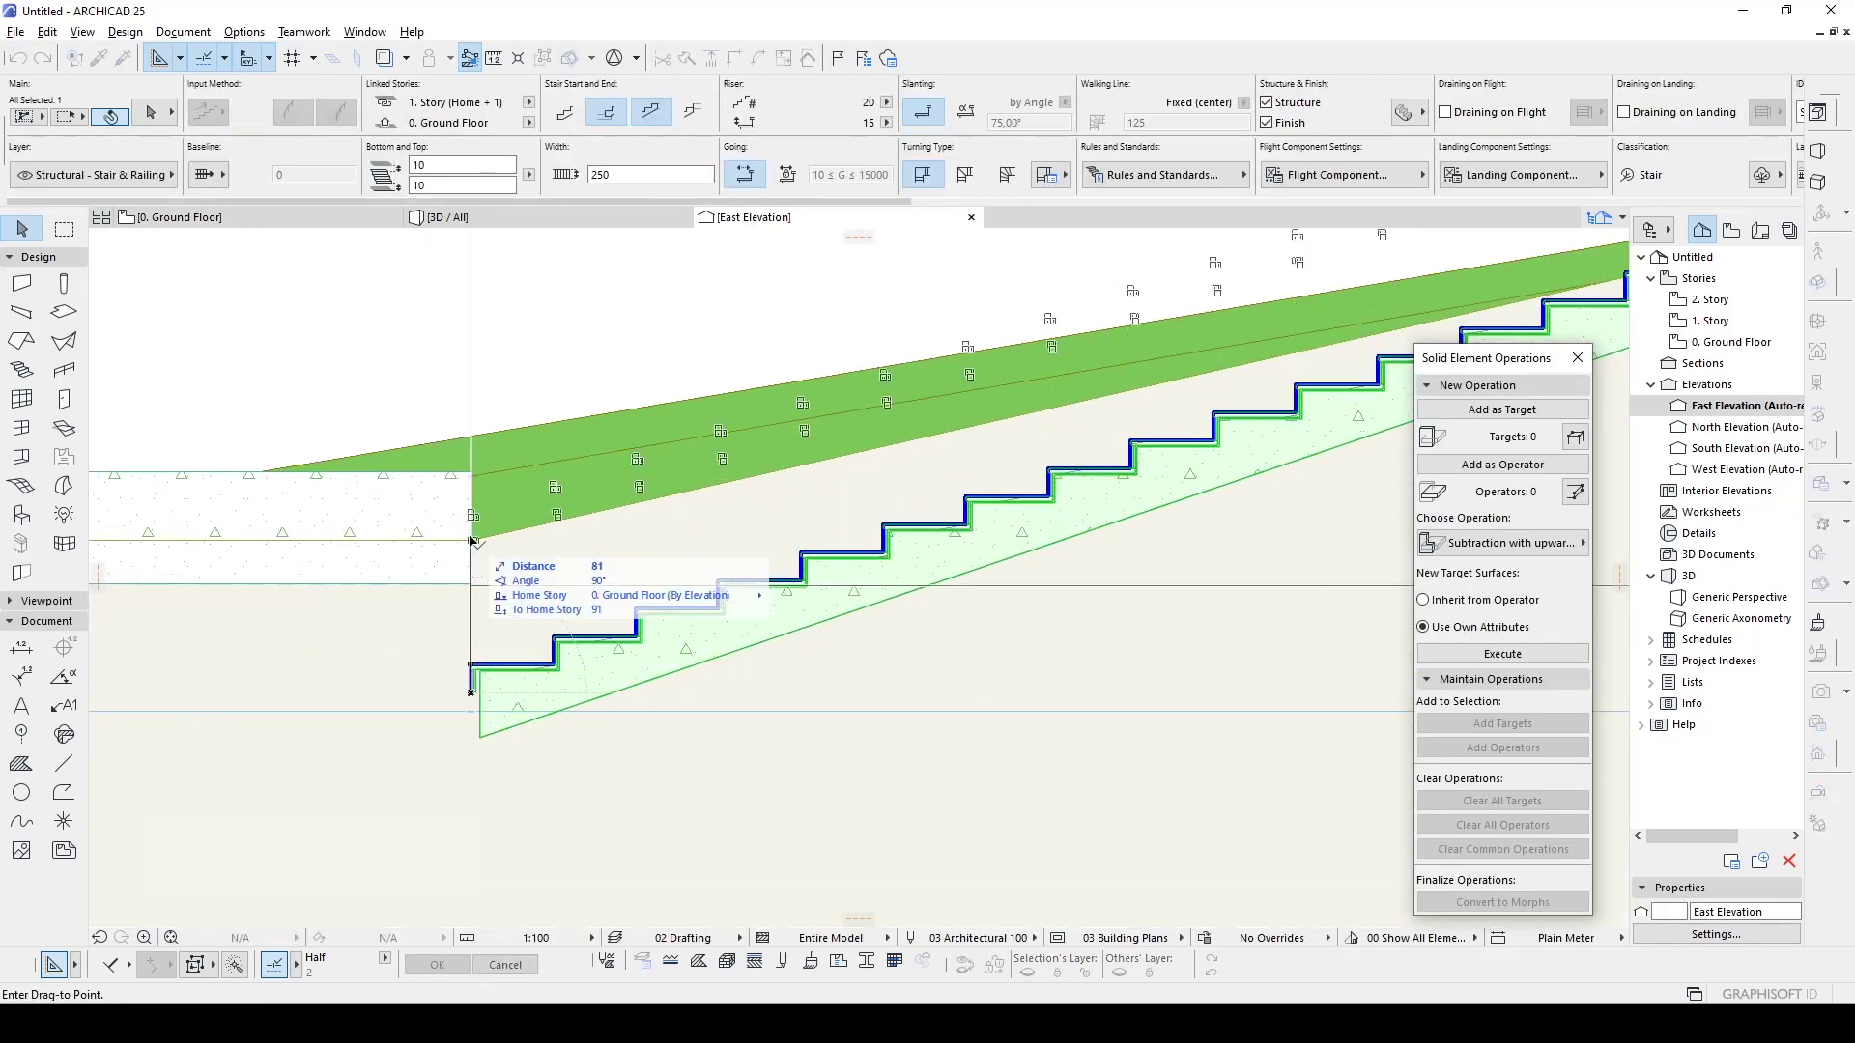
left_click(471, 471)
scroll(471, 475, "down", 1)
middle_click_drag(1215, 290, 1006, 441)
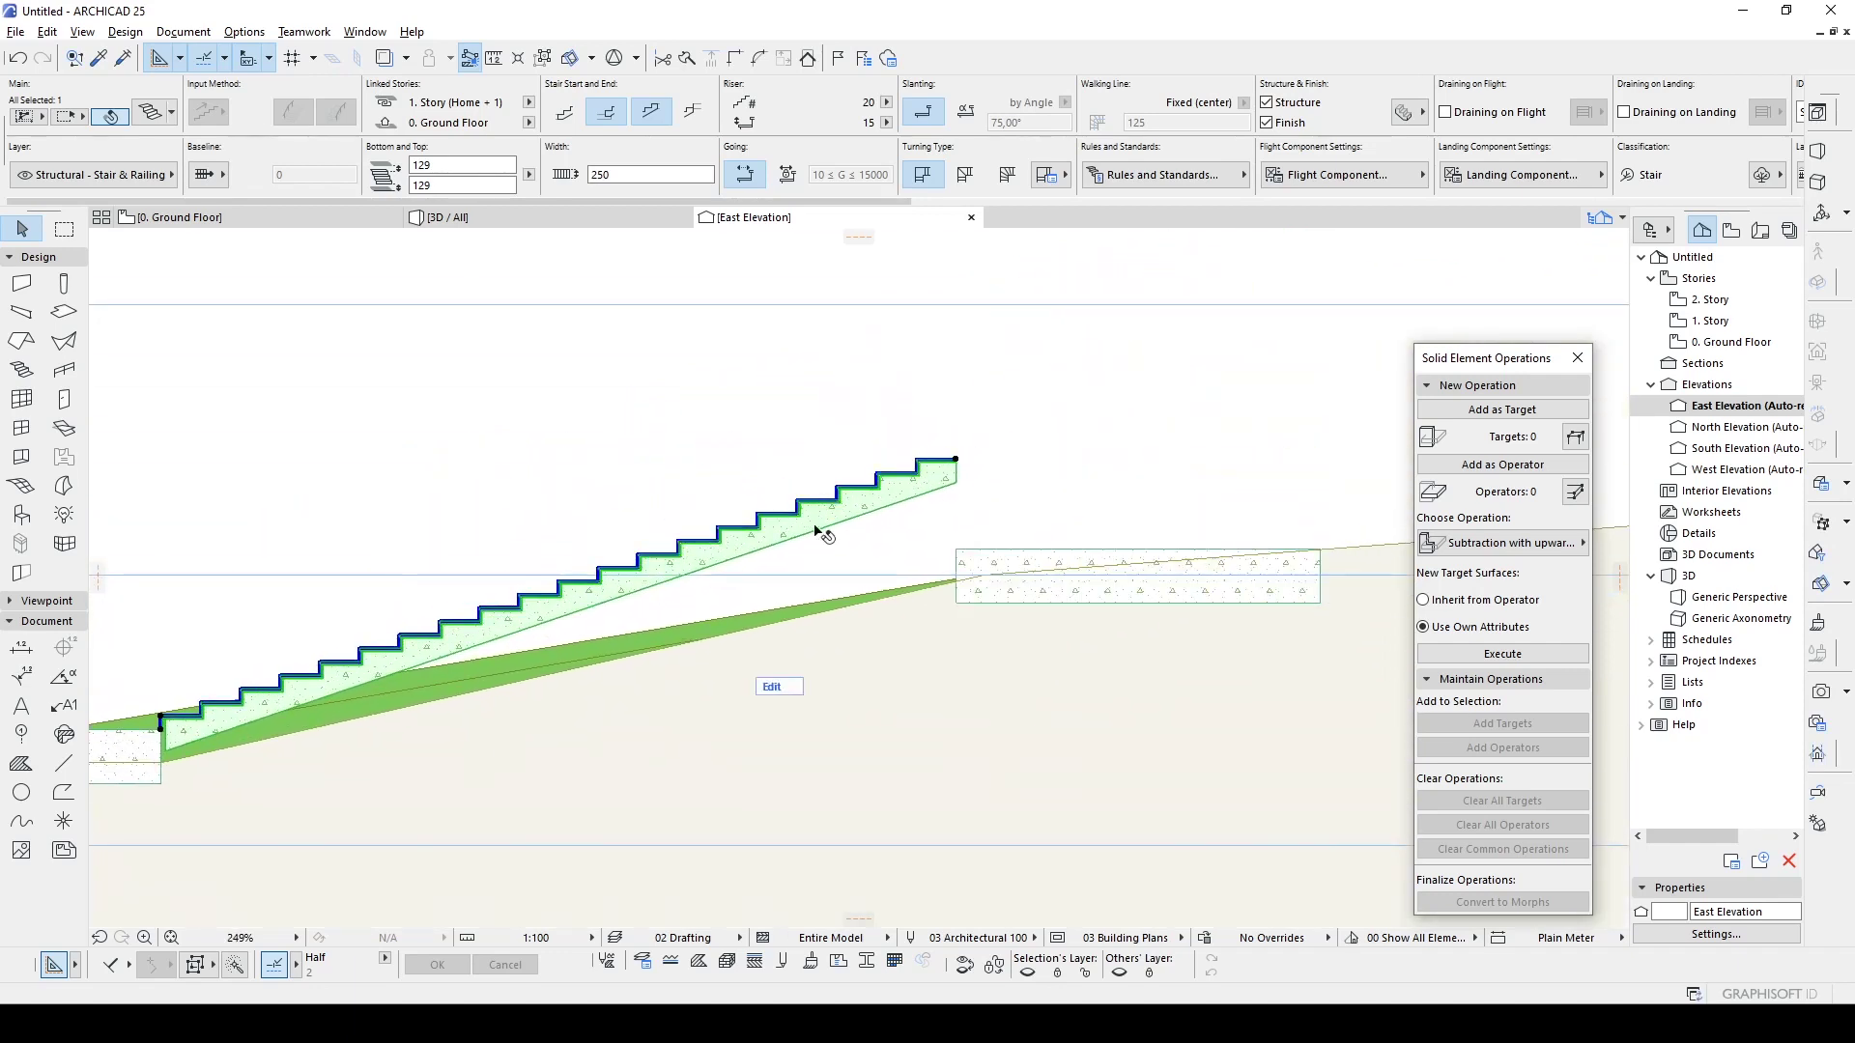
- Elevate the stair's top end to the upper slab height, giving 11 risers
left_click(1033, 430)
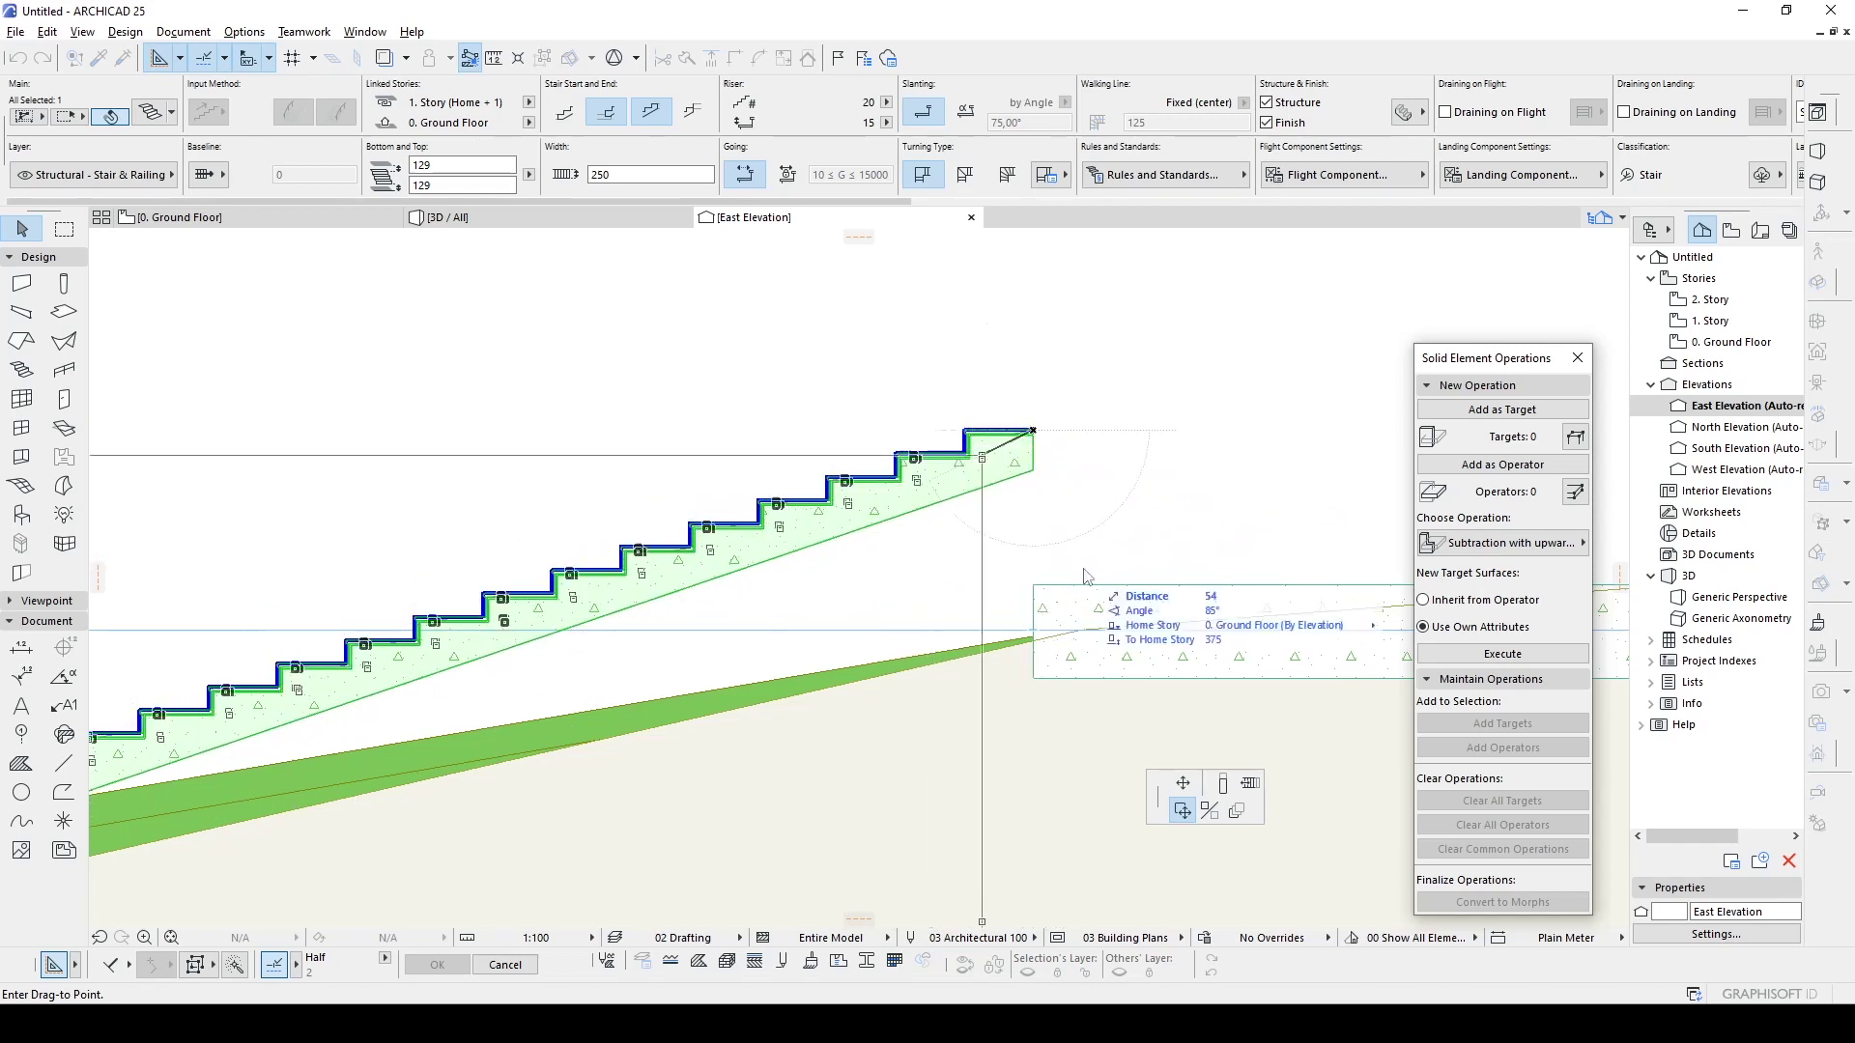
scroll(1088, 616, "up", 3)
left_click(1223, 782)
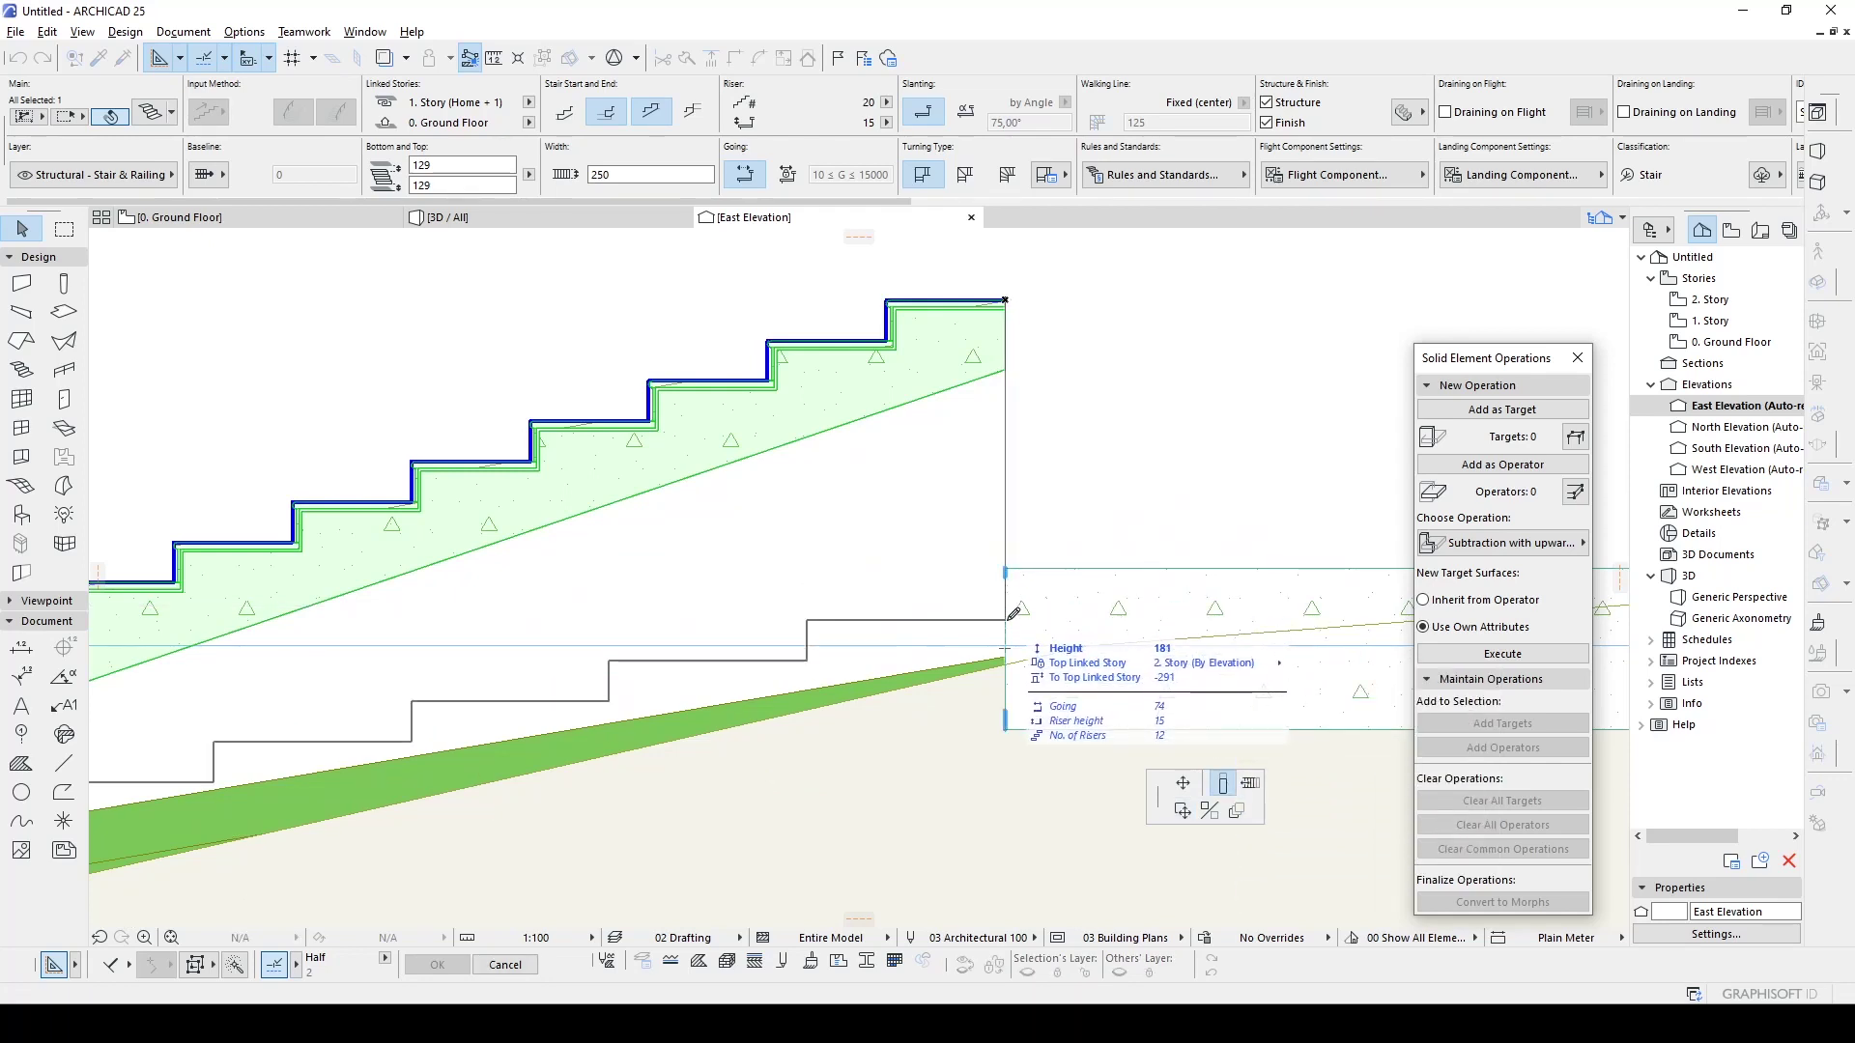
scroll(1014, 614, "down", 1)
scroll(1014, 614, "down", 1)
scroll(1014, 615, "up", 1)
scroll(1014, 617, "up", 2)
scroll(1014, 616, "down", 1)
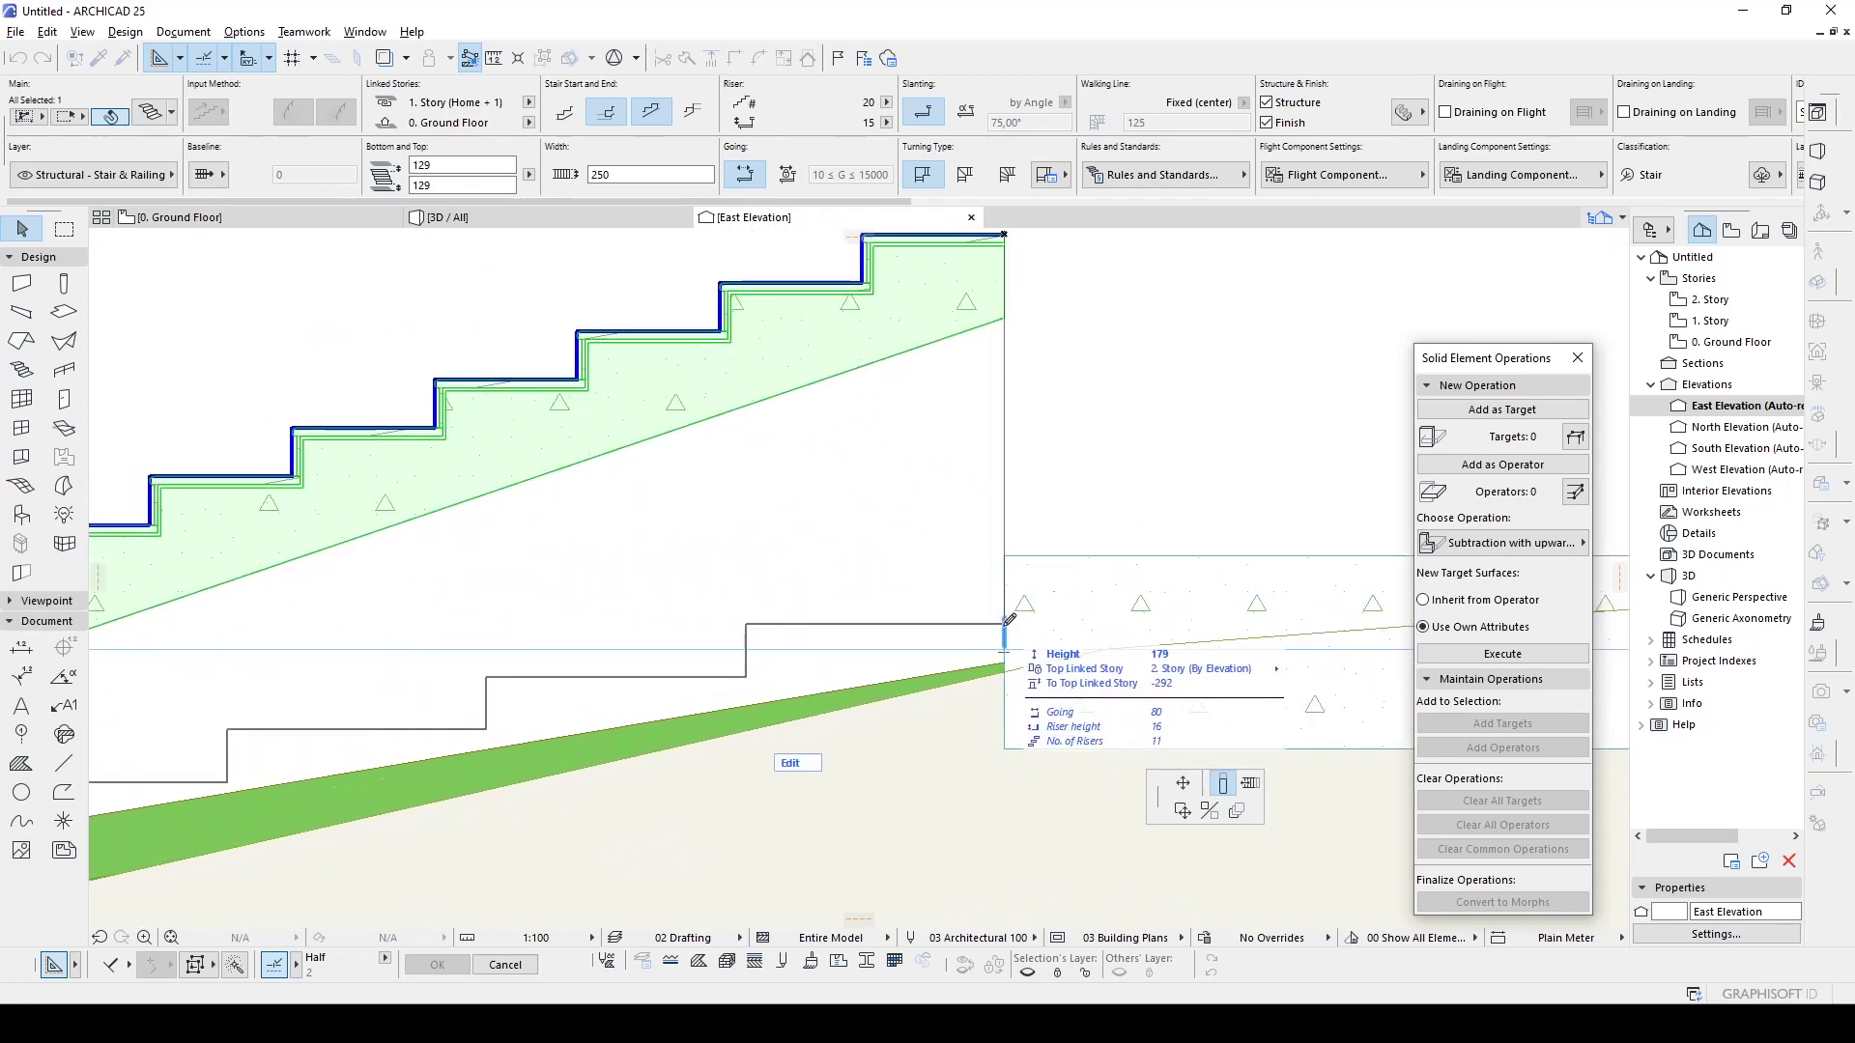
left_click(1005, 635)
scroll(995, 639, "down", 2)
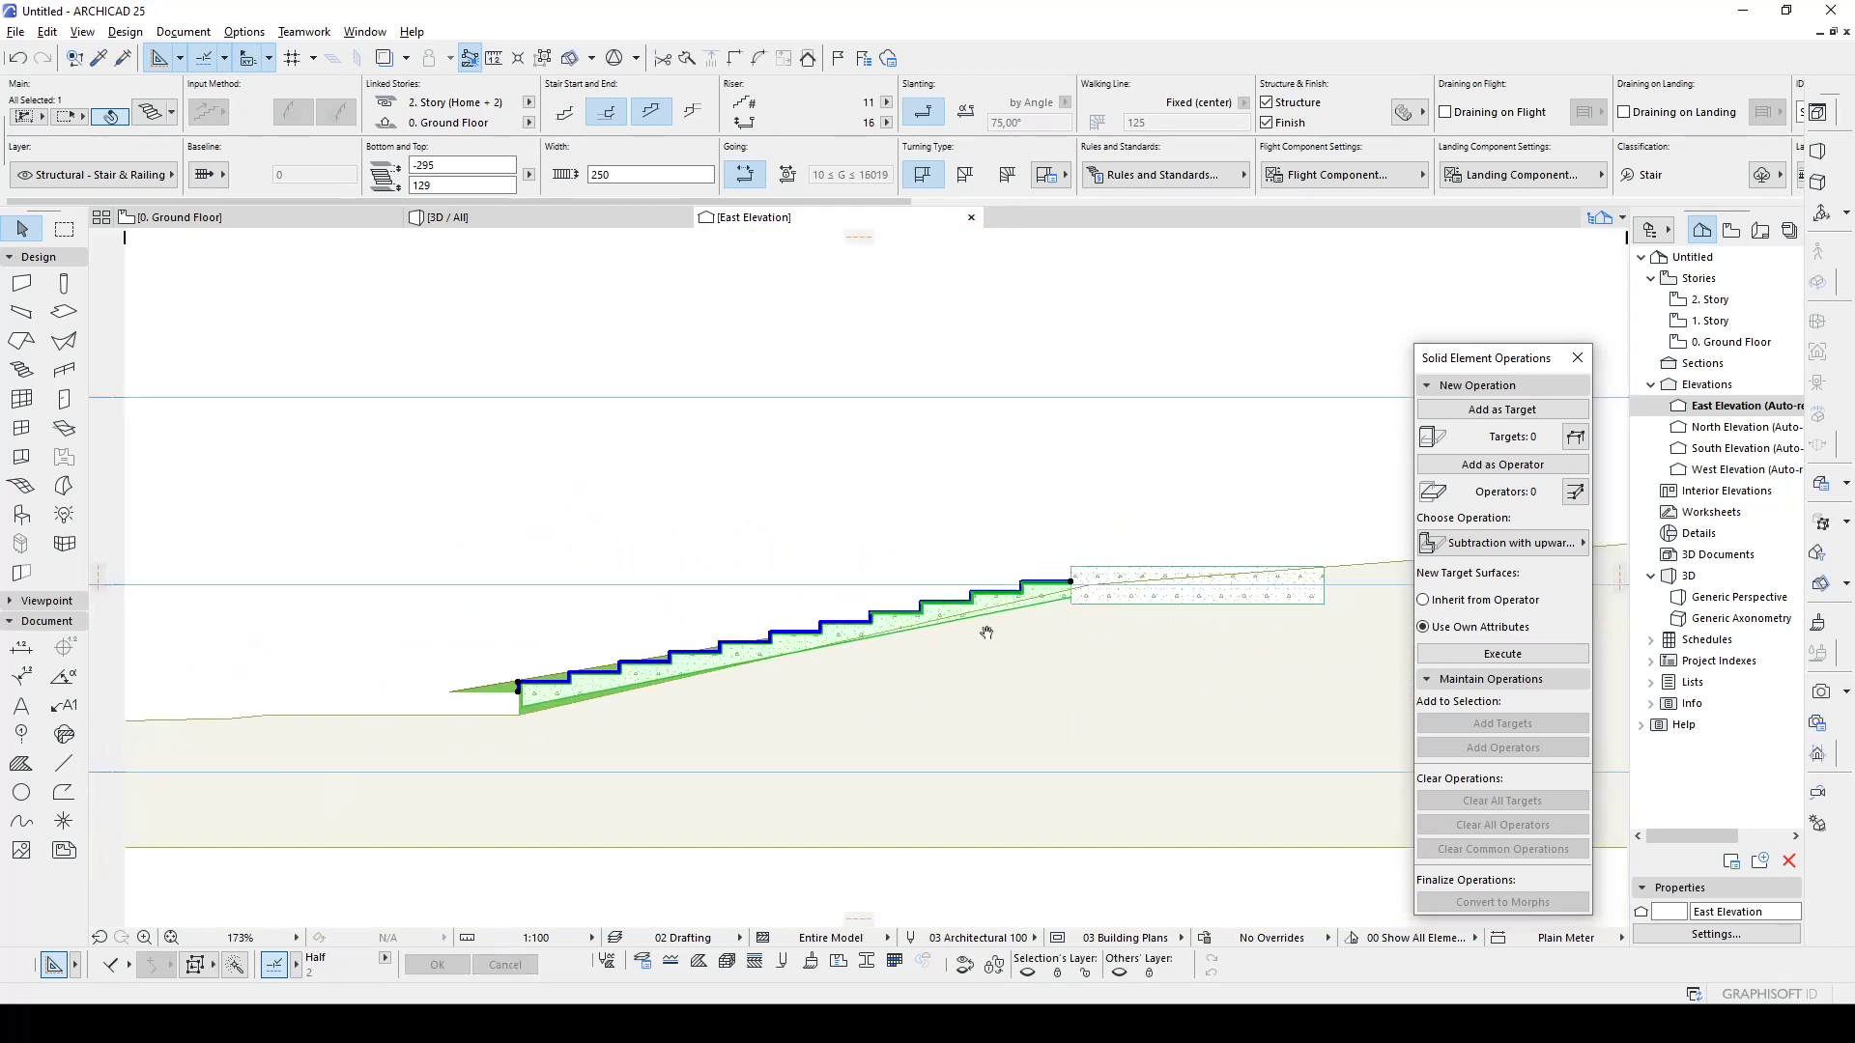
scroll(1061, 562, "up", 1)
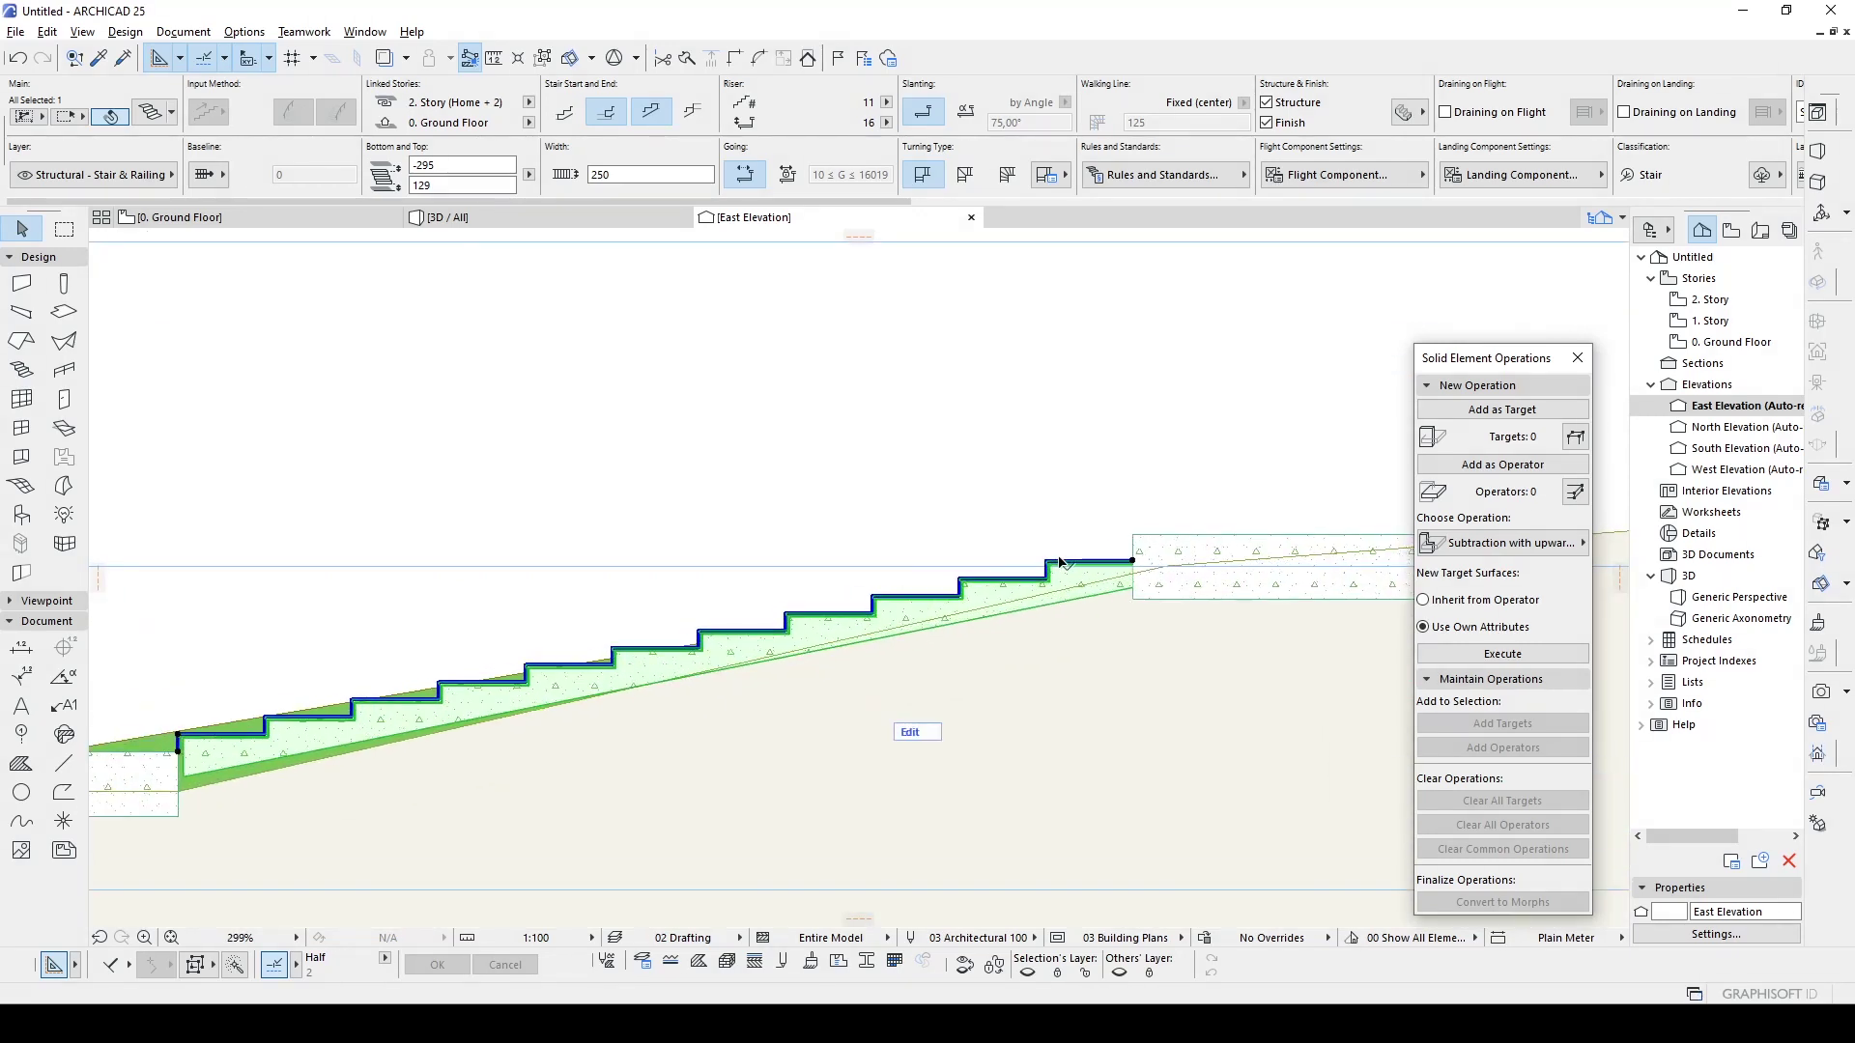
left_click(1094, 443)
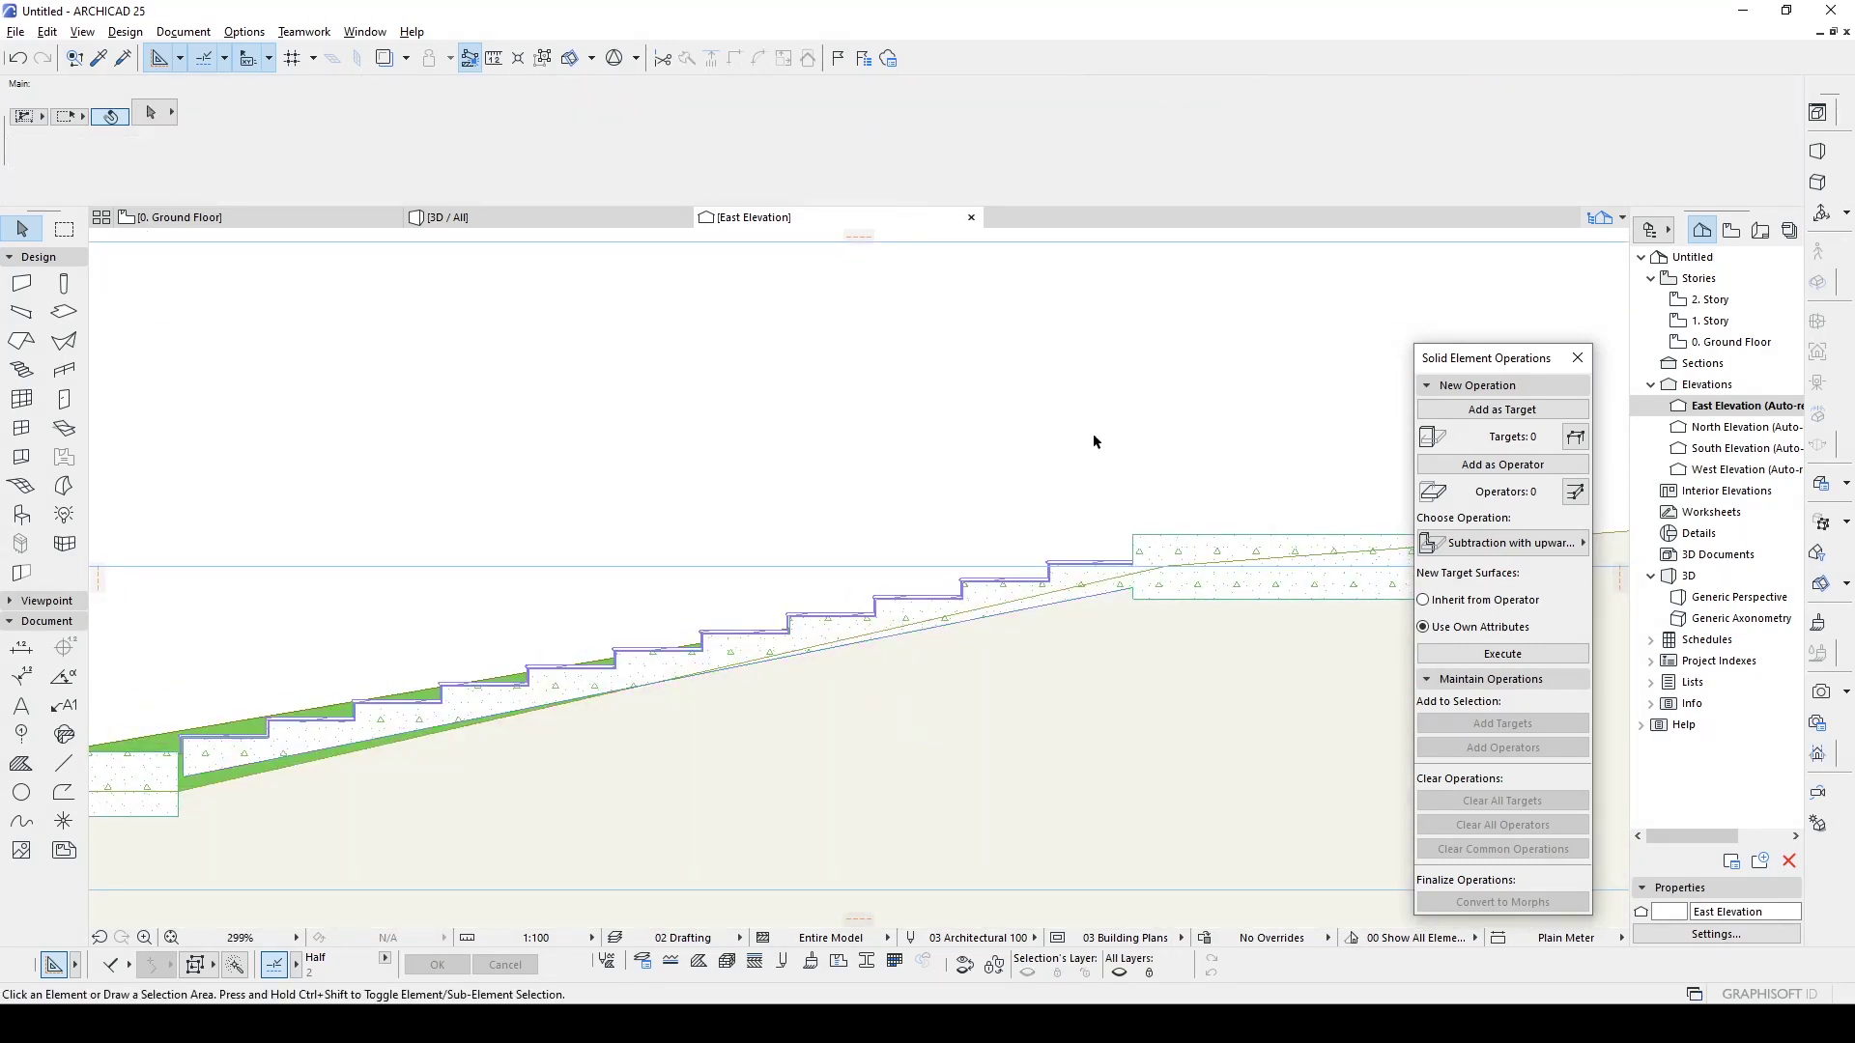
- Reposition the stair's bottom riser node slightly to the left
scroll(1094, 443, "down", 1)
scroll(547, 633, "up", 2)
scroll(548, 633, "up", 2)
left_click(426, 634)
left_click(396, 666)
scroll(399, 664, "up", 2)
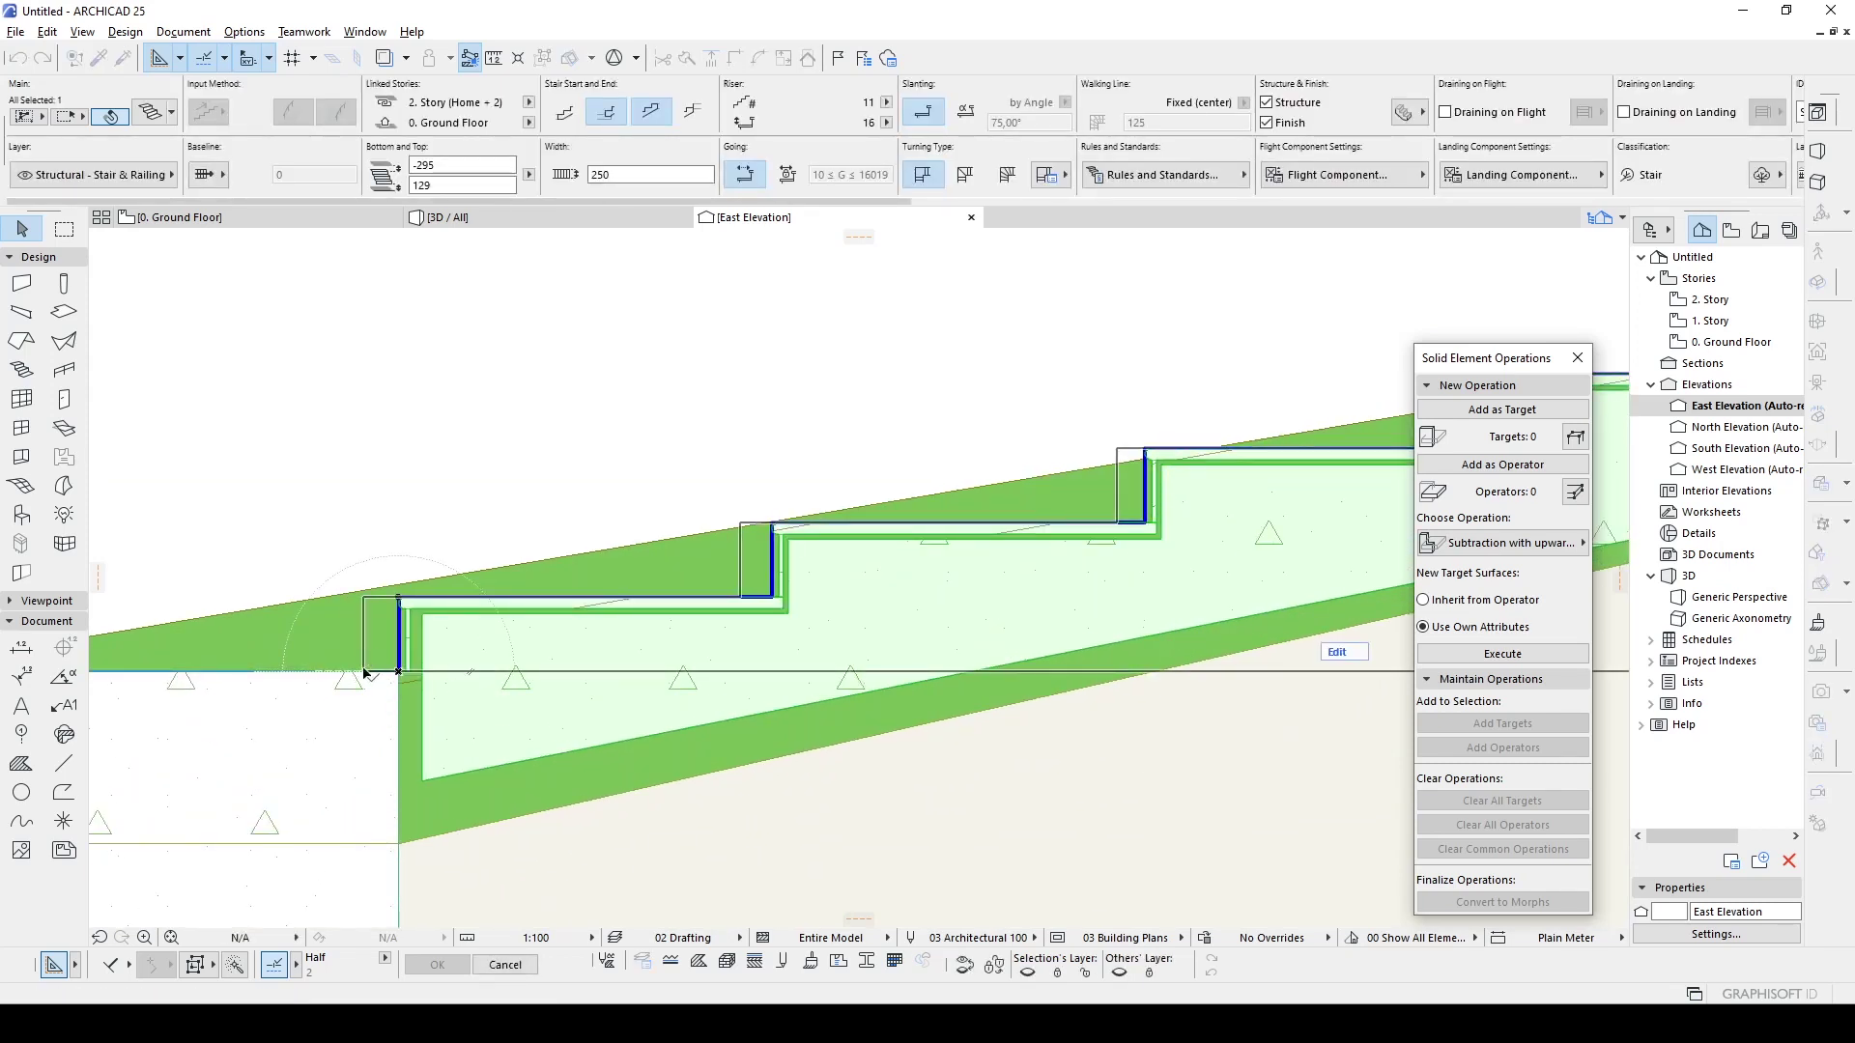
left_click(364, 673)
- Shift the stair's bottom end node slightly back to the right
scroll(364, 673, "up", 1)
scroll(367, 673, "up", 1)
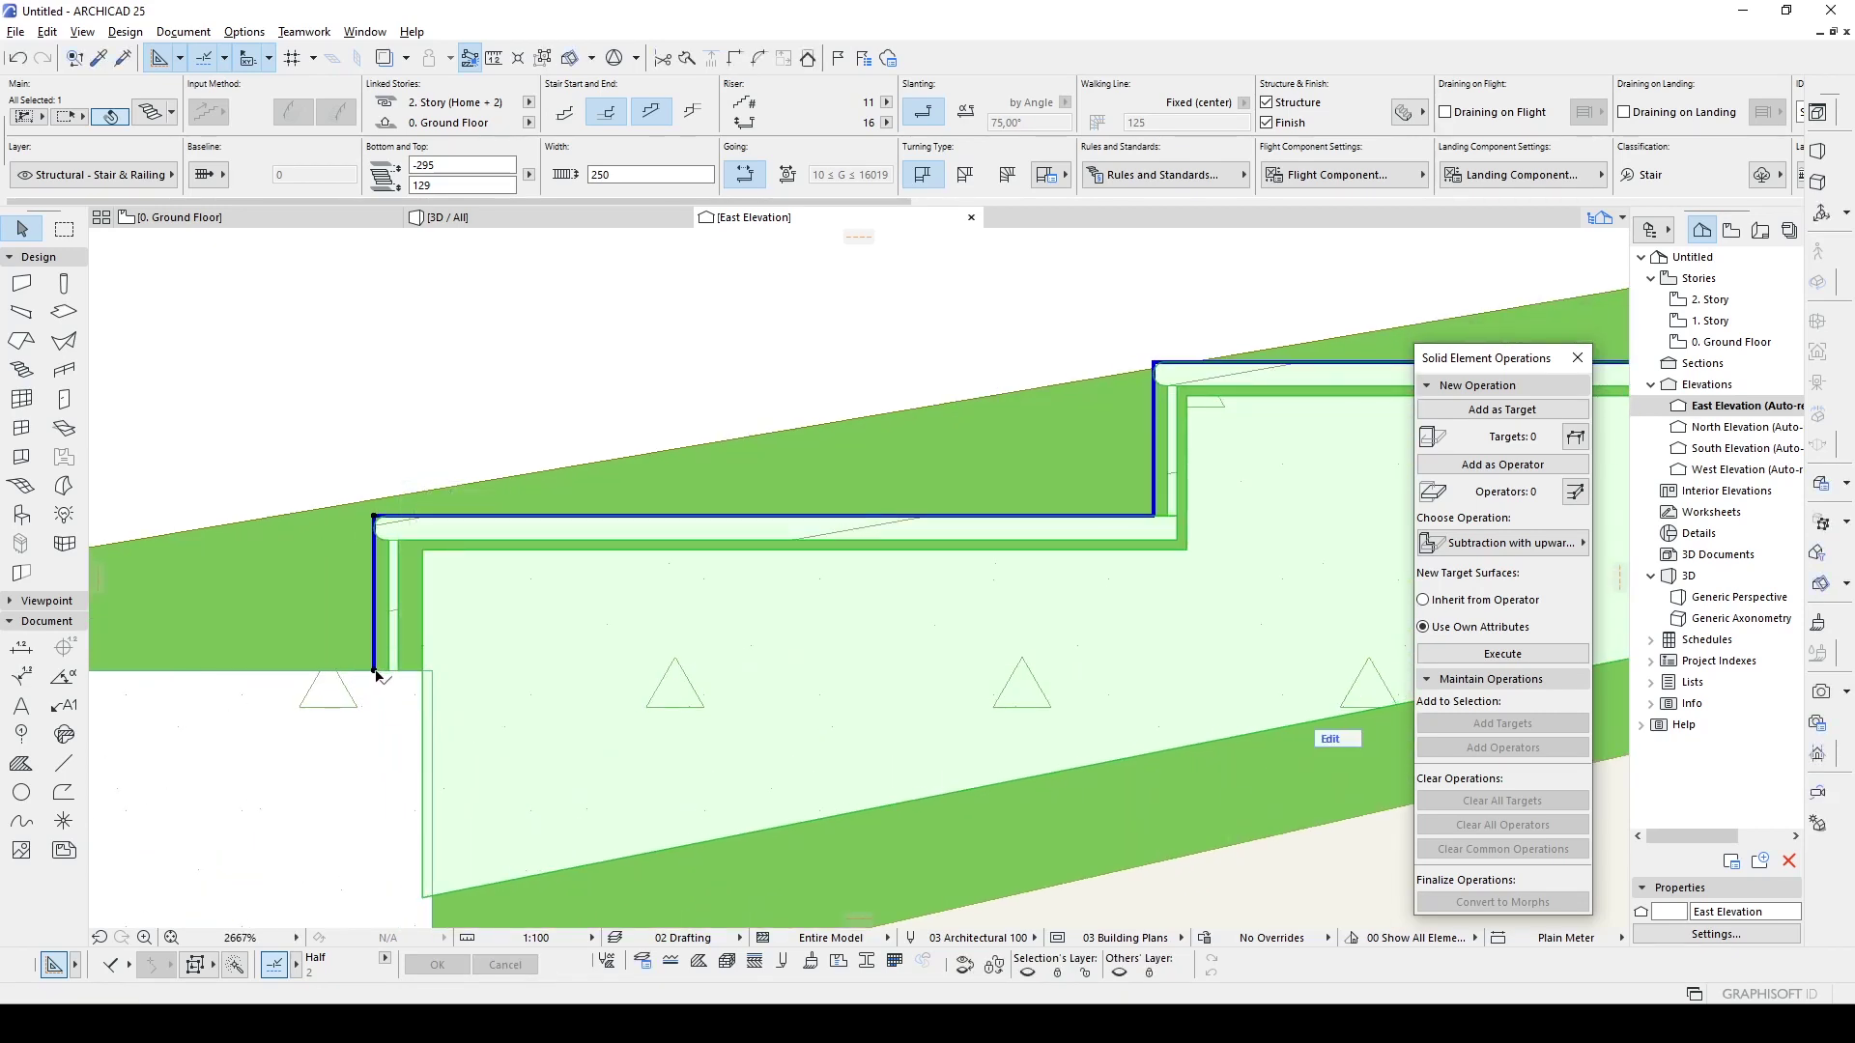
scroll(384, 681, "down", 1)
scroll(472, 693, "up", 1)
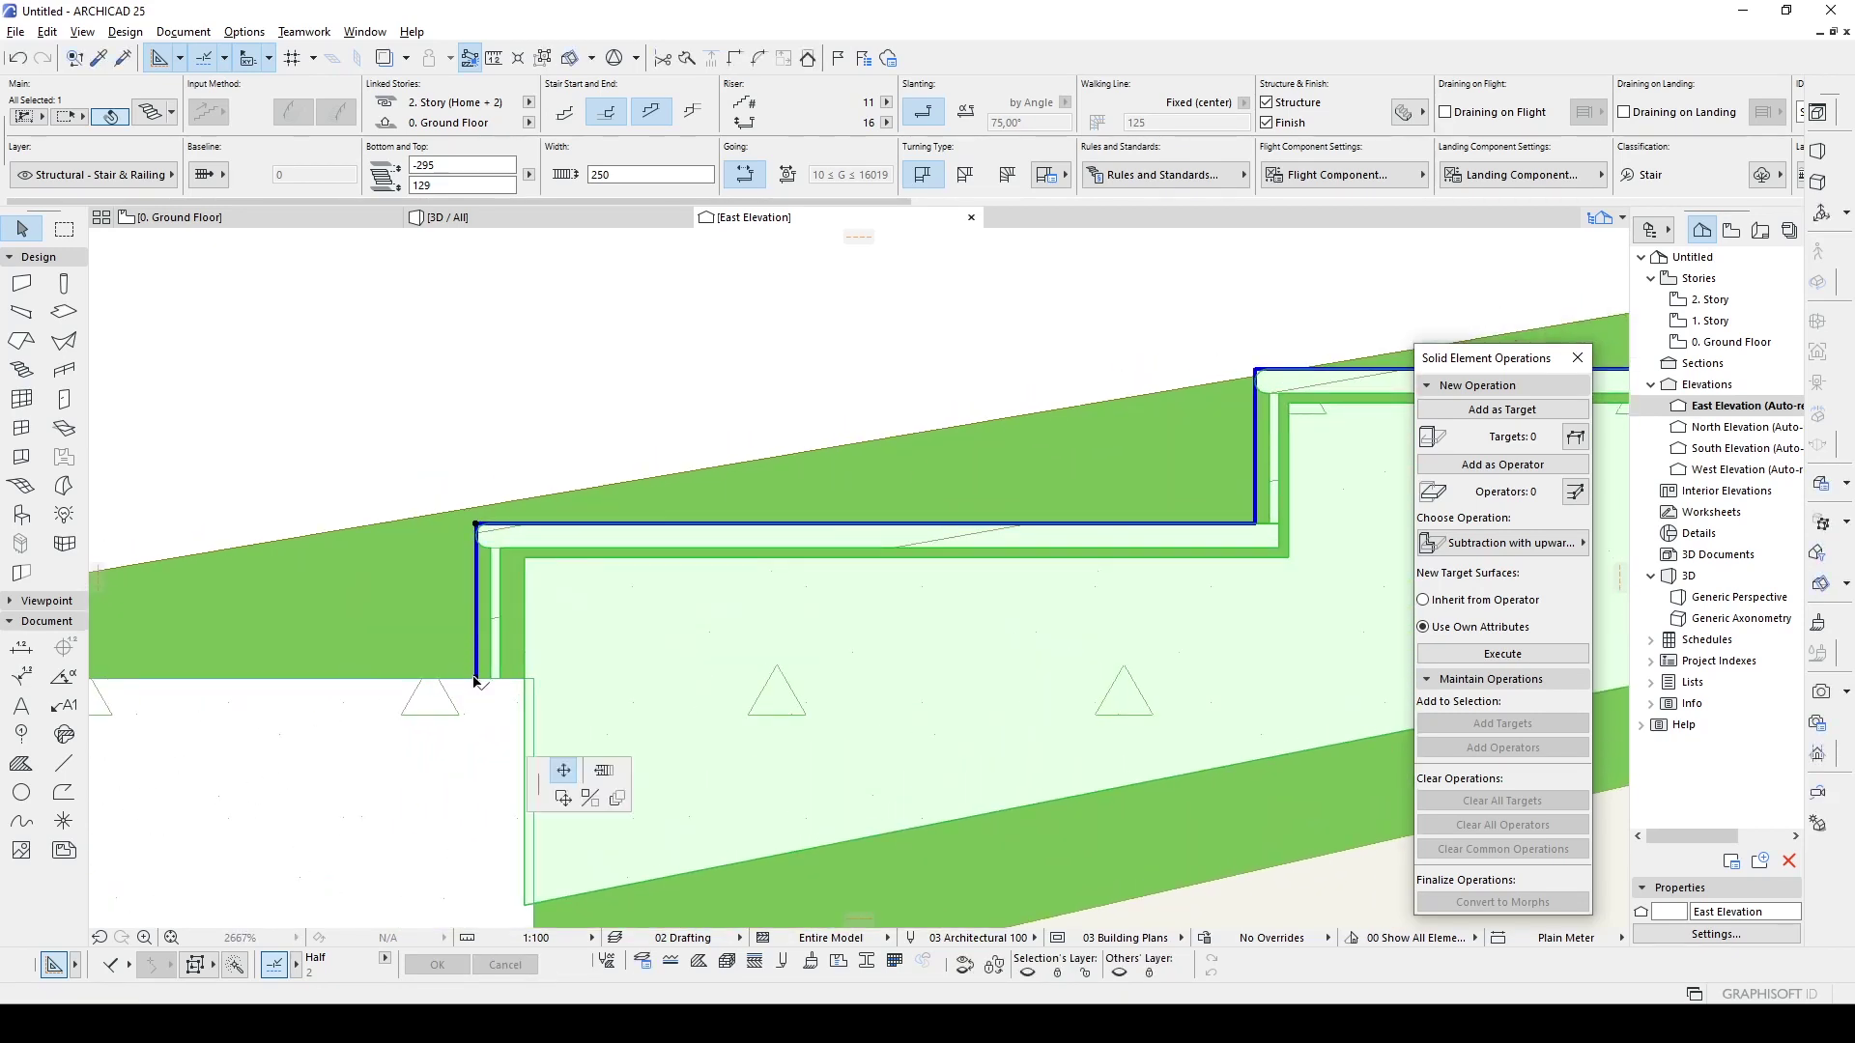
left_click(474, 682)
left_click(489, 682)
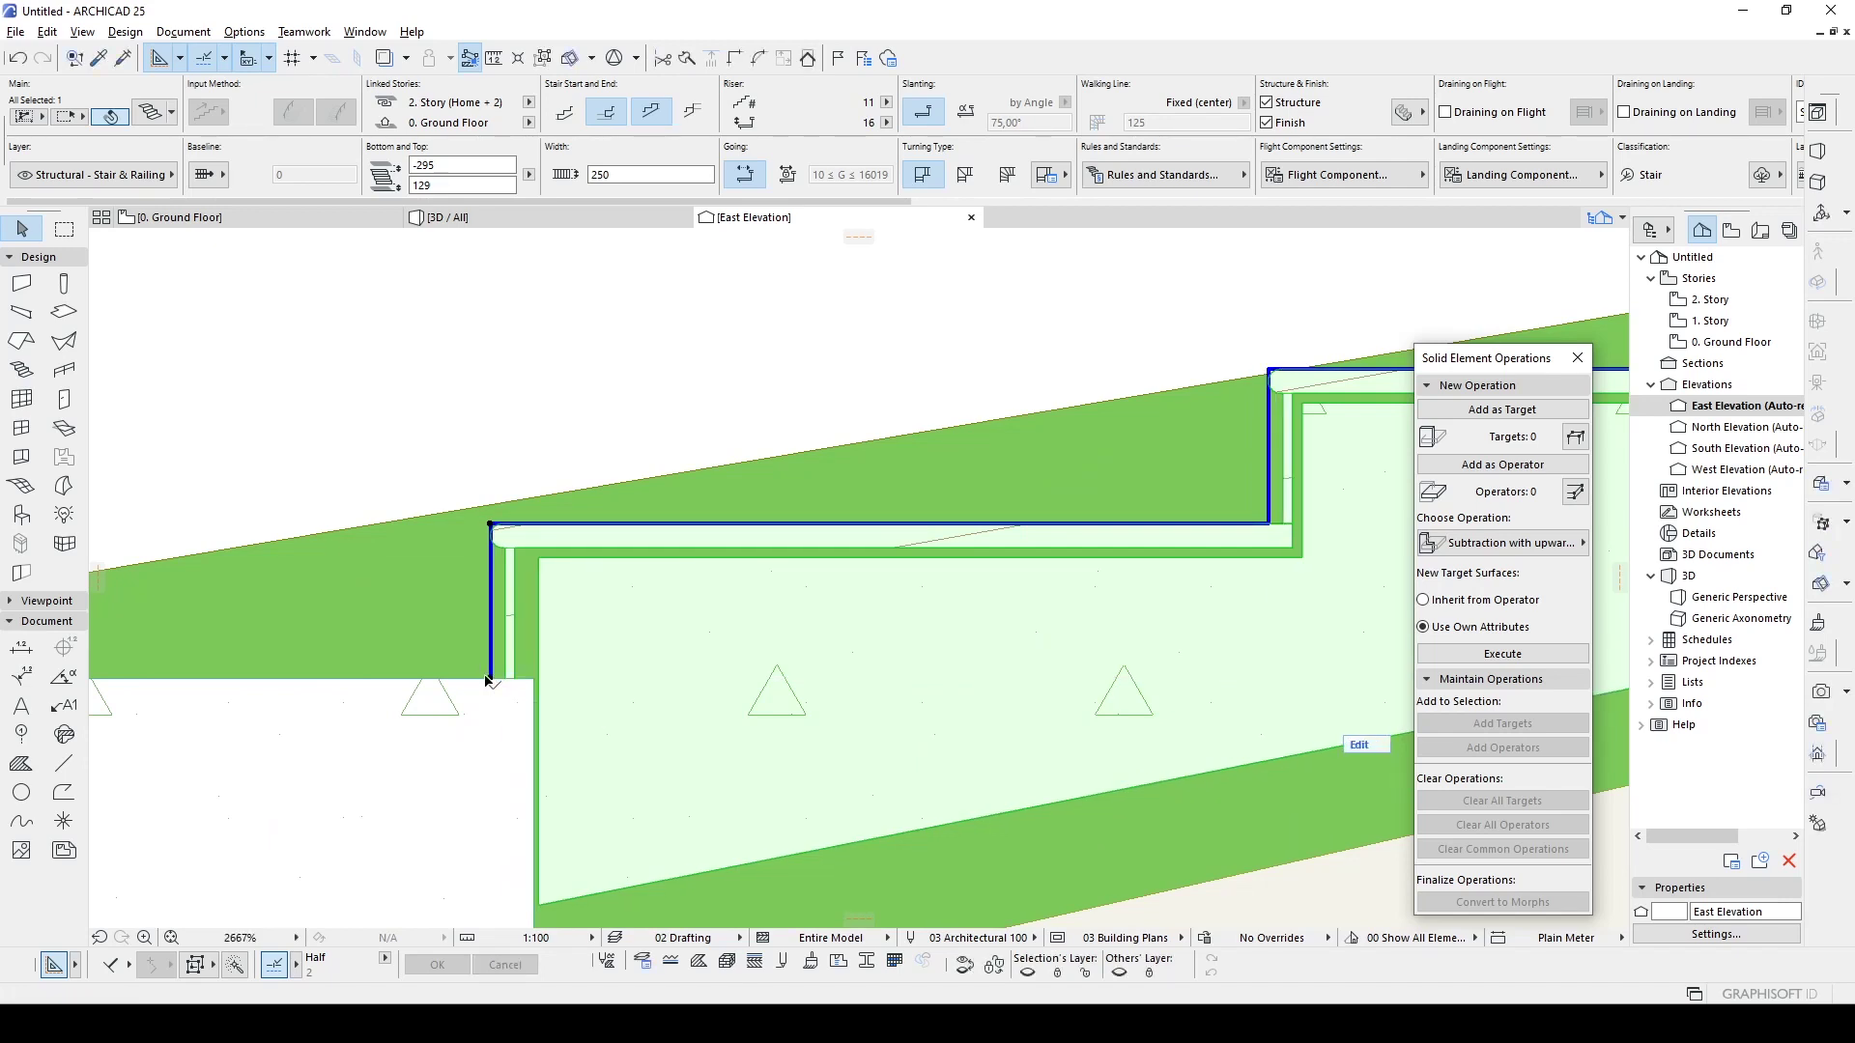
scroll(487, 681, "down", 1)
scroll(489, 676, "up", 1)
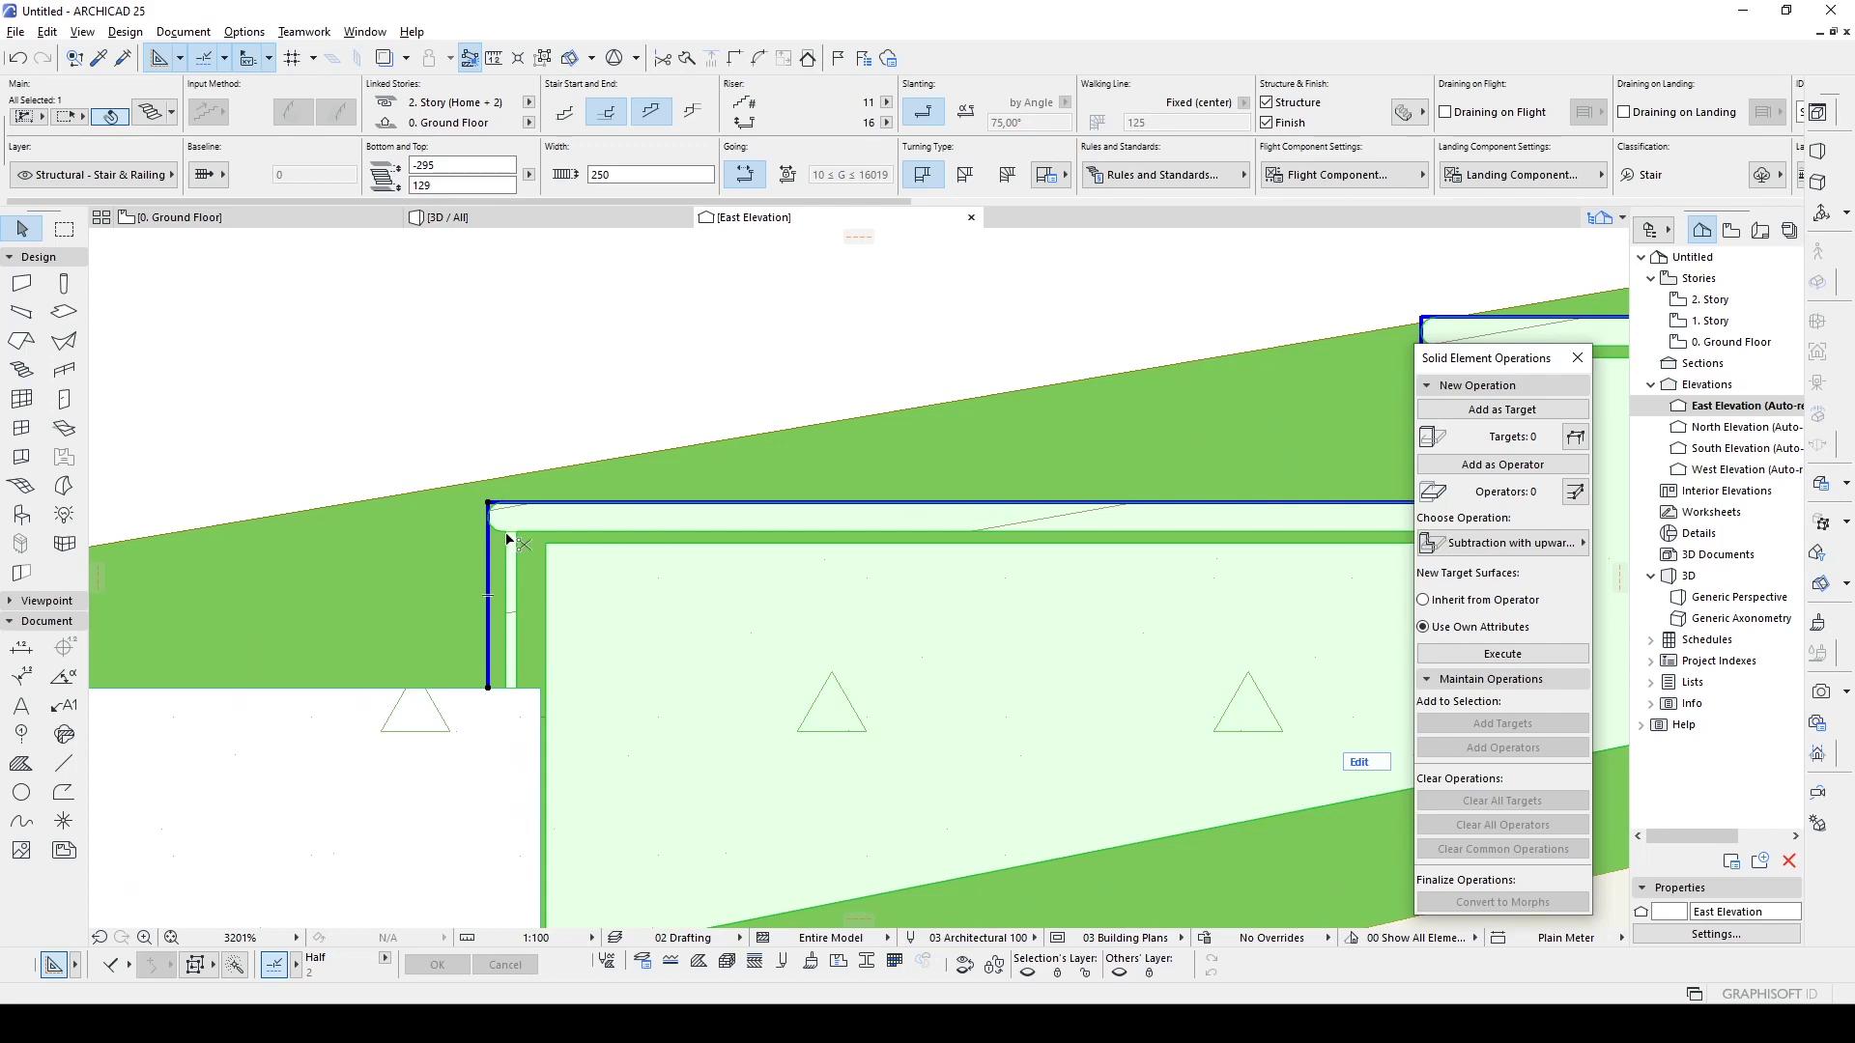
- Uncheck Finish in the stair settings to remove its finish layer
key("ctrl+t")
left_click(658, 200)
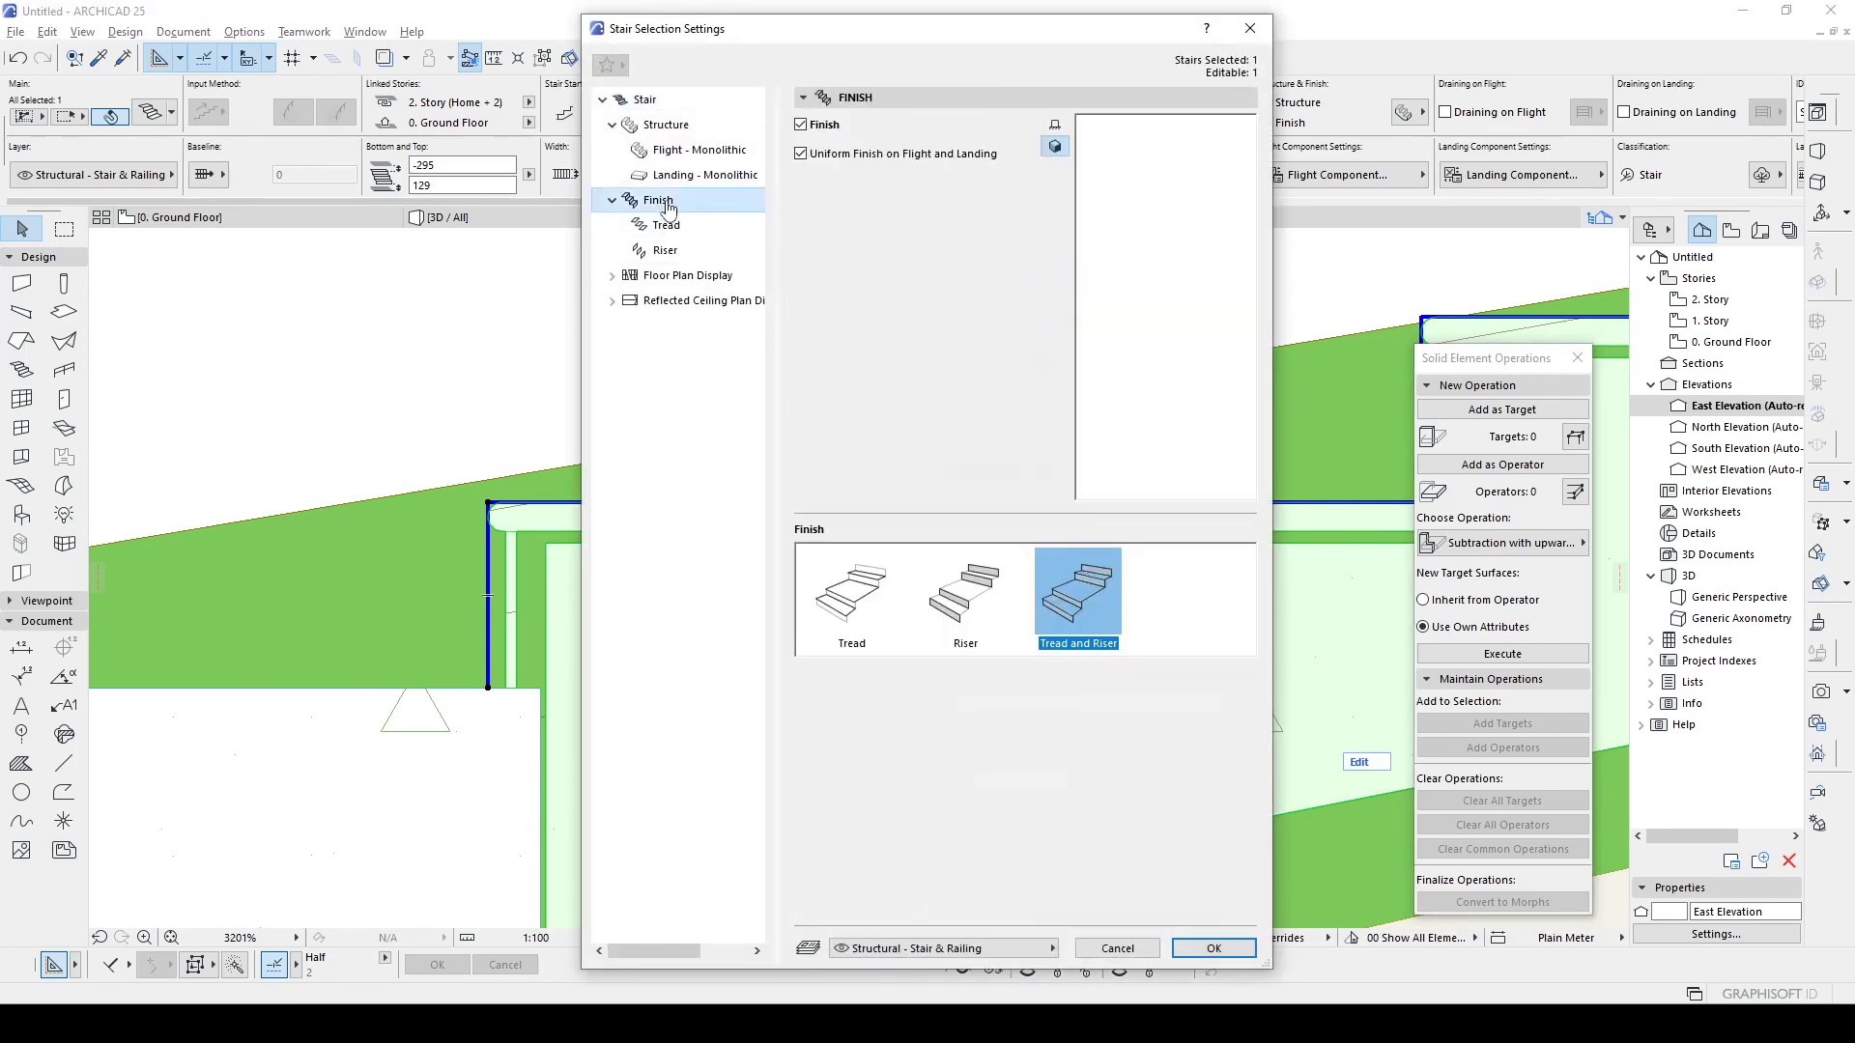
left_click(826, 125)
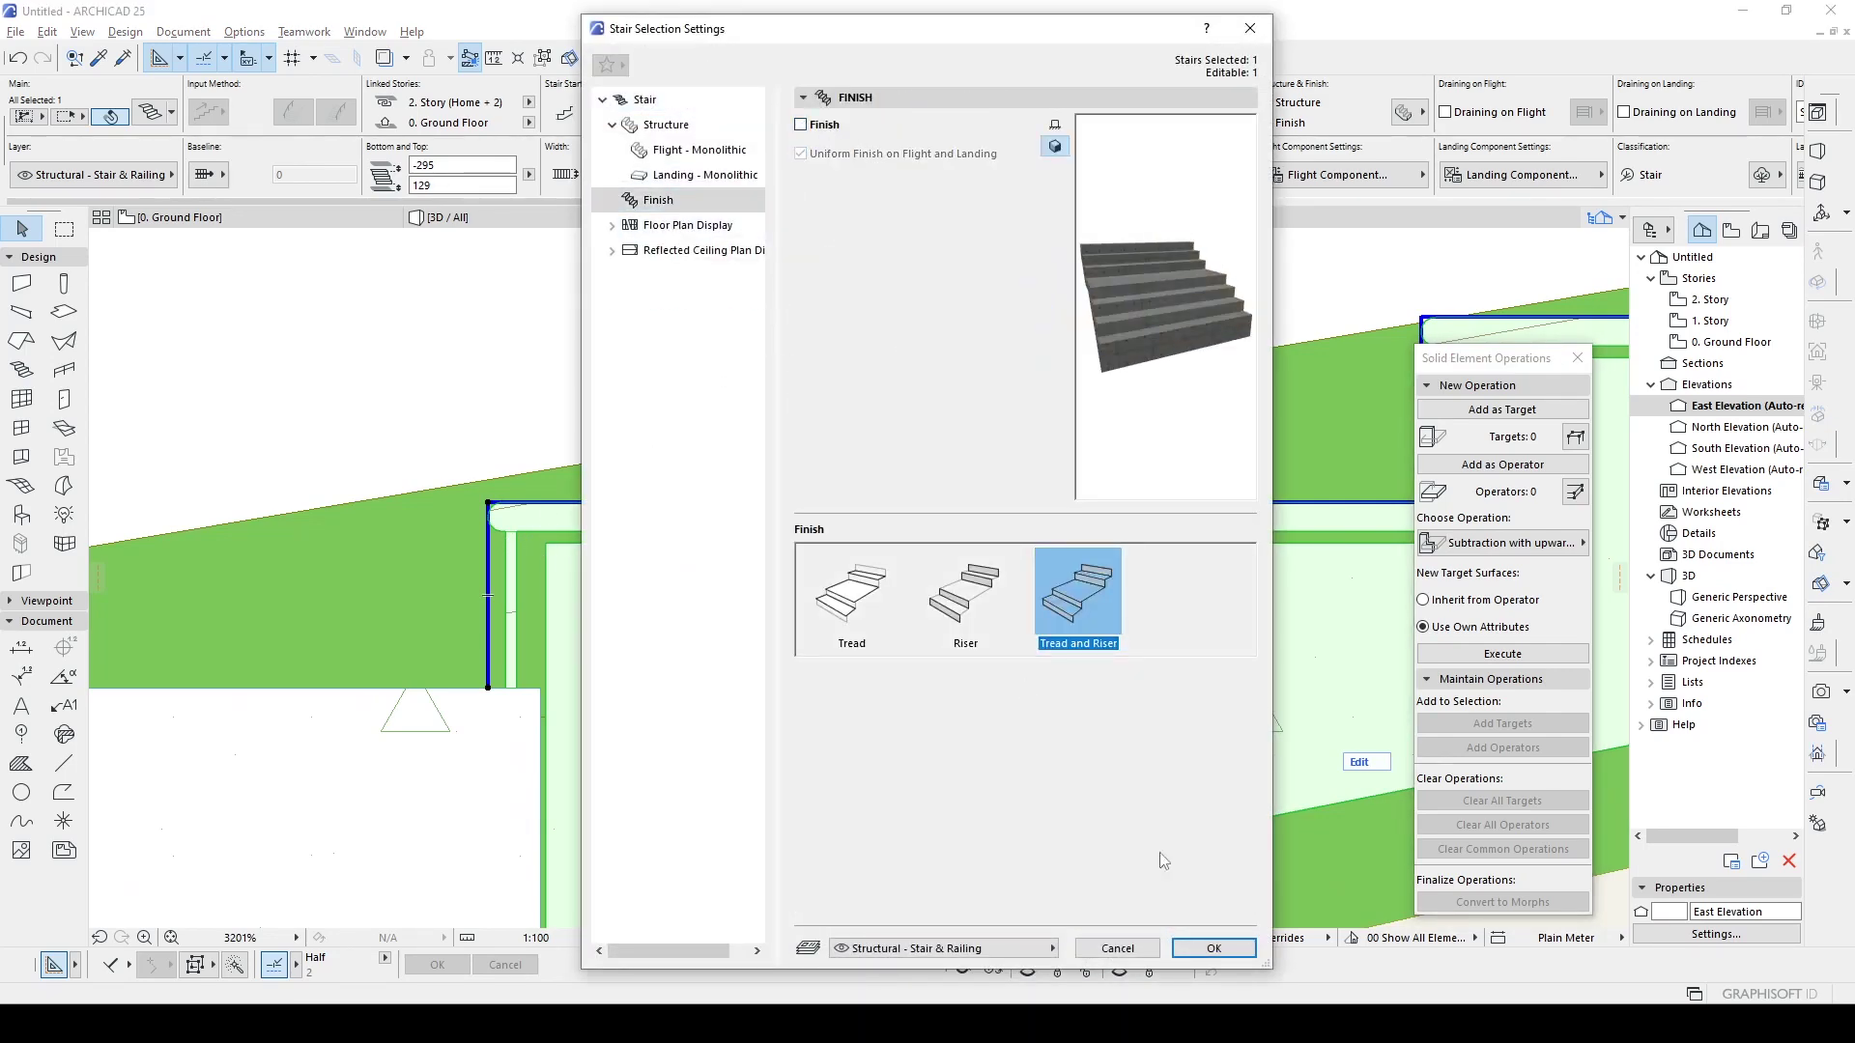
left_click(1213, 947)
- Bring the full stair profile into view and review its floor plan display settings
scroll(541, 668, "down", 2)
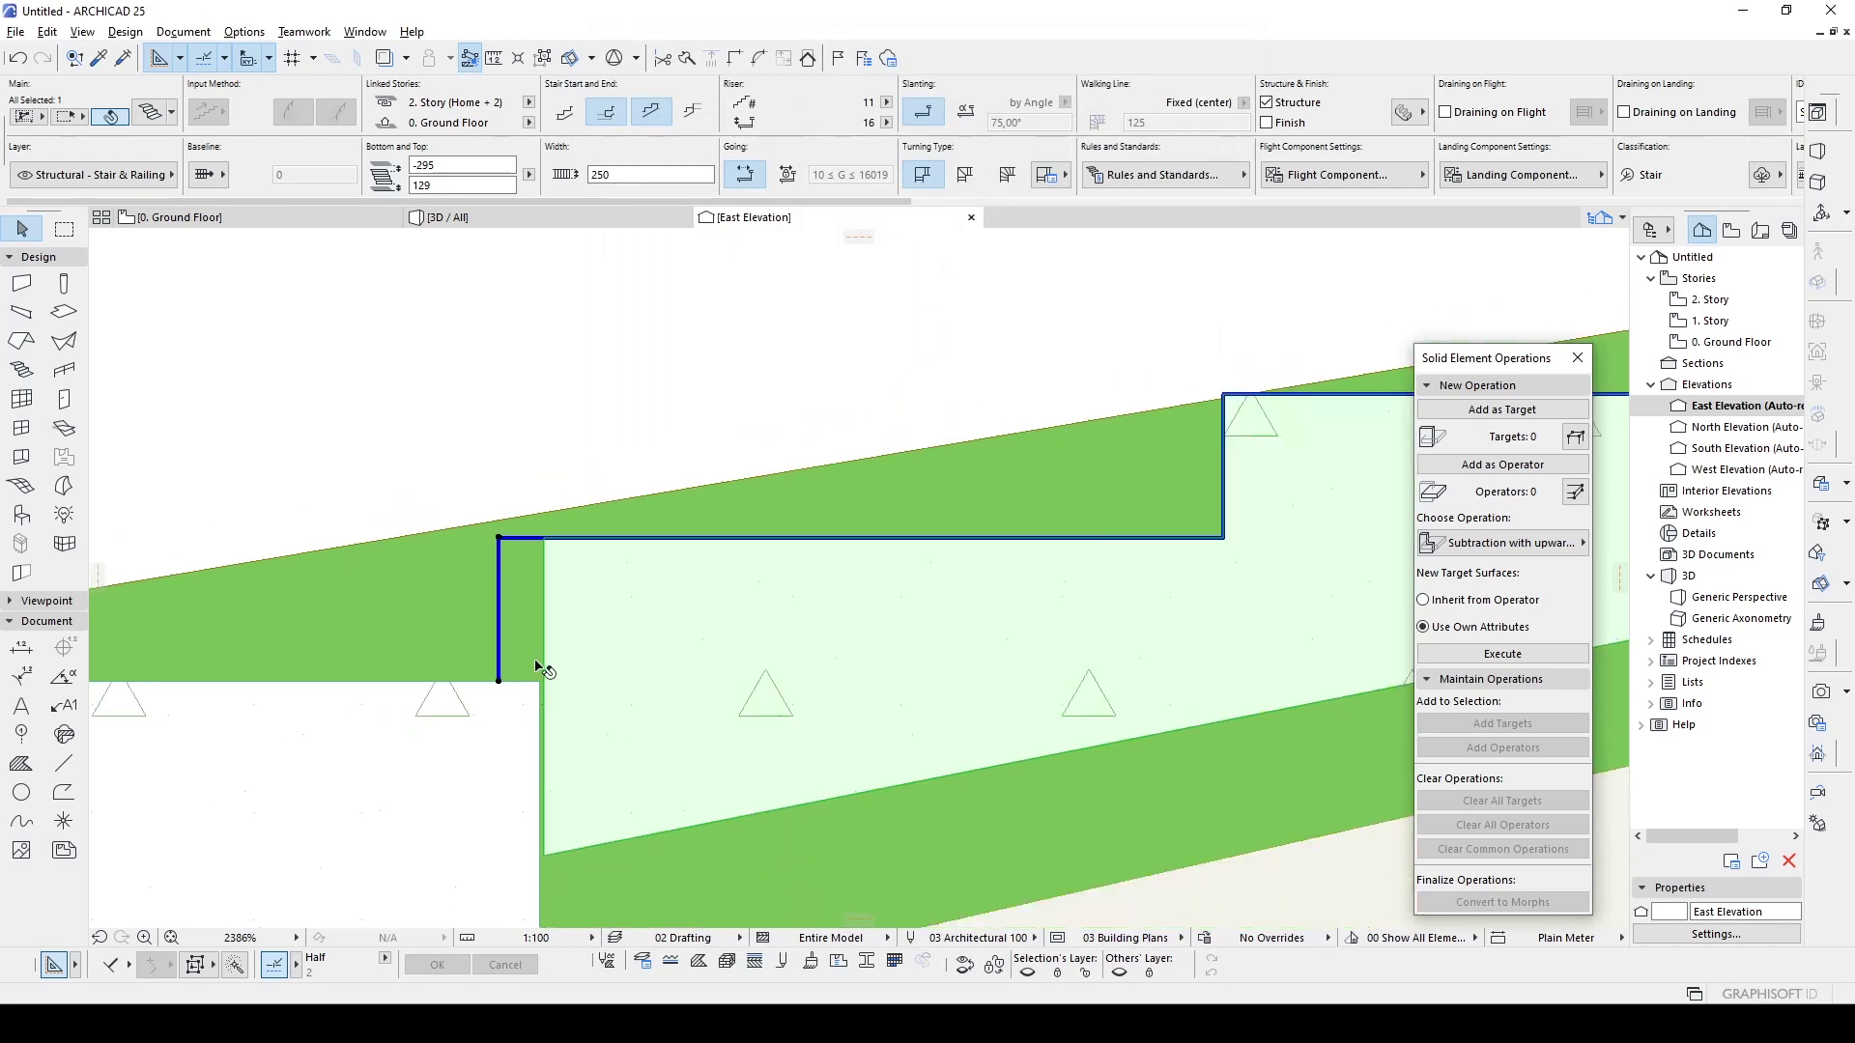
scroll(561, 656, "down", 3)
scroll(676, 650, "down", 3)
scroll(869, 540, "down", 3)
middle_click_drag(944, 488, 483, 541)
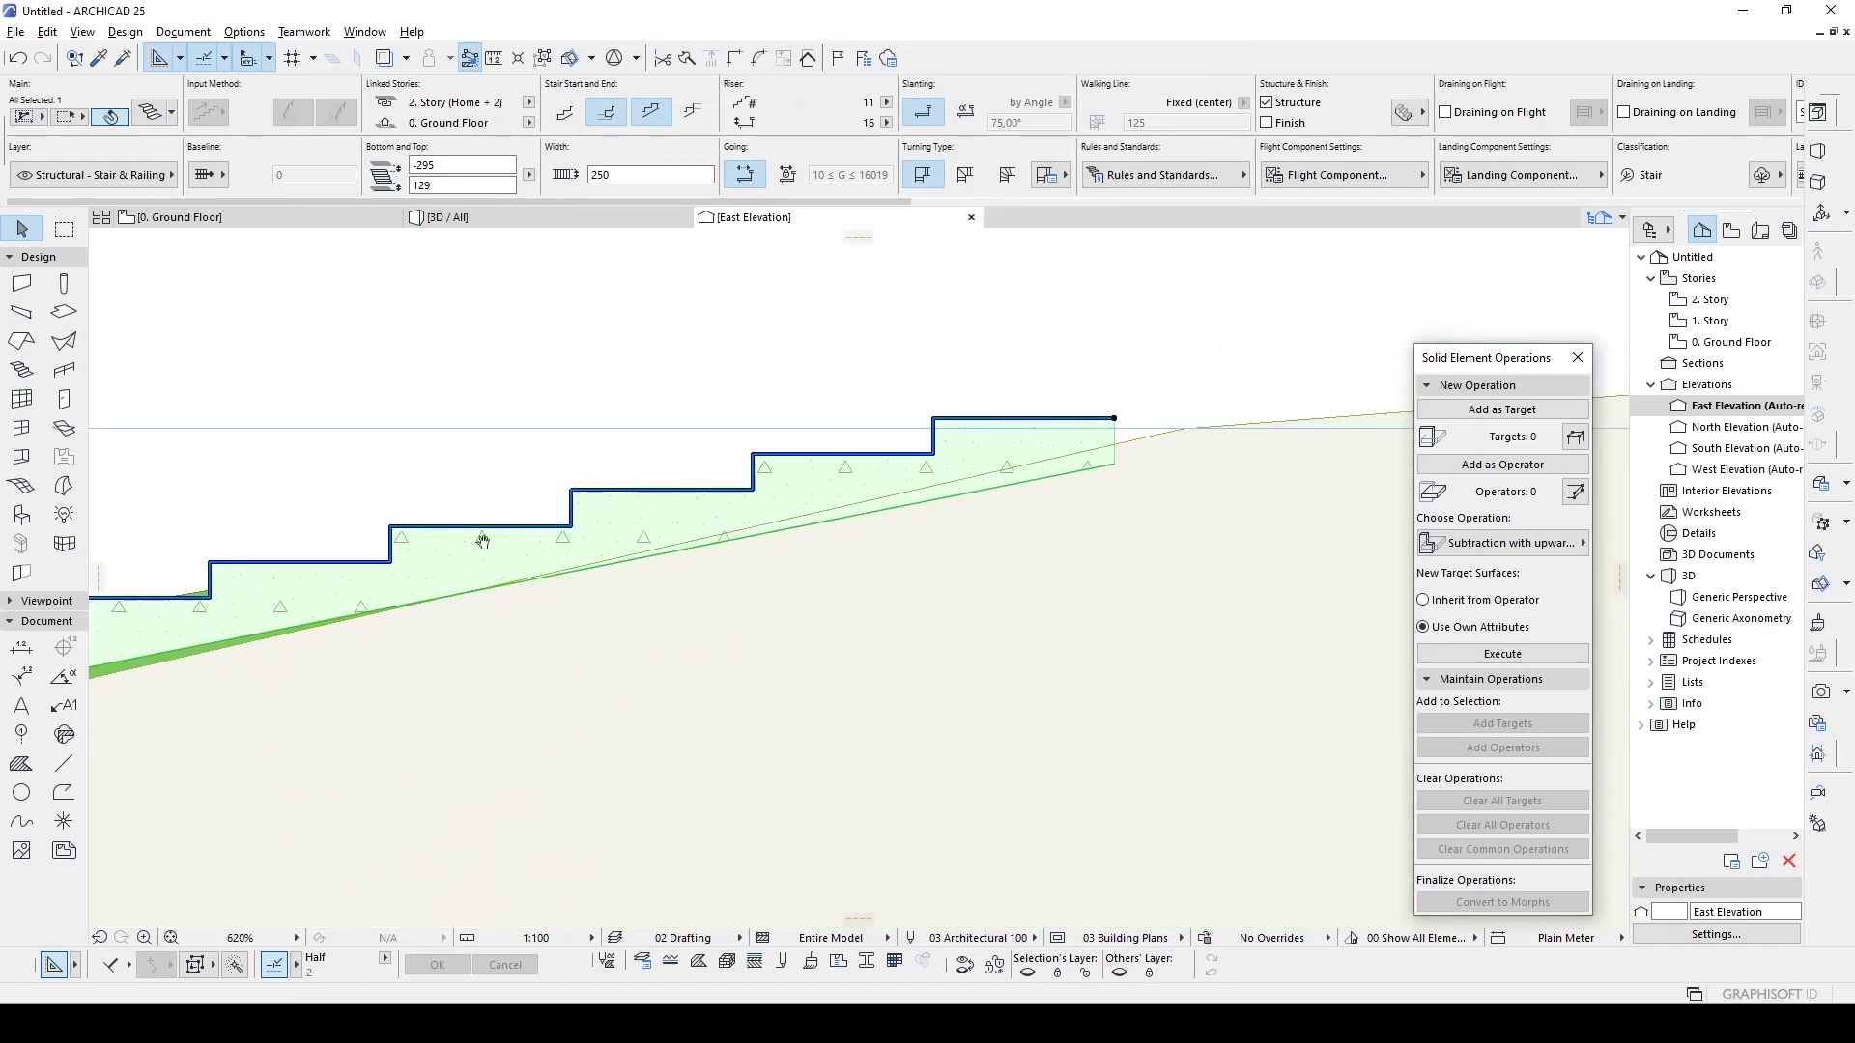
scroll(393, 712, "up", 3)
scroll(773, 768, "up", 3)
double_click(772, 768)
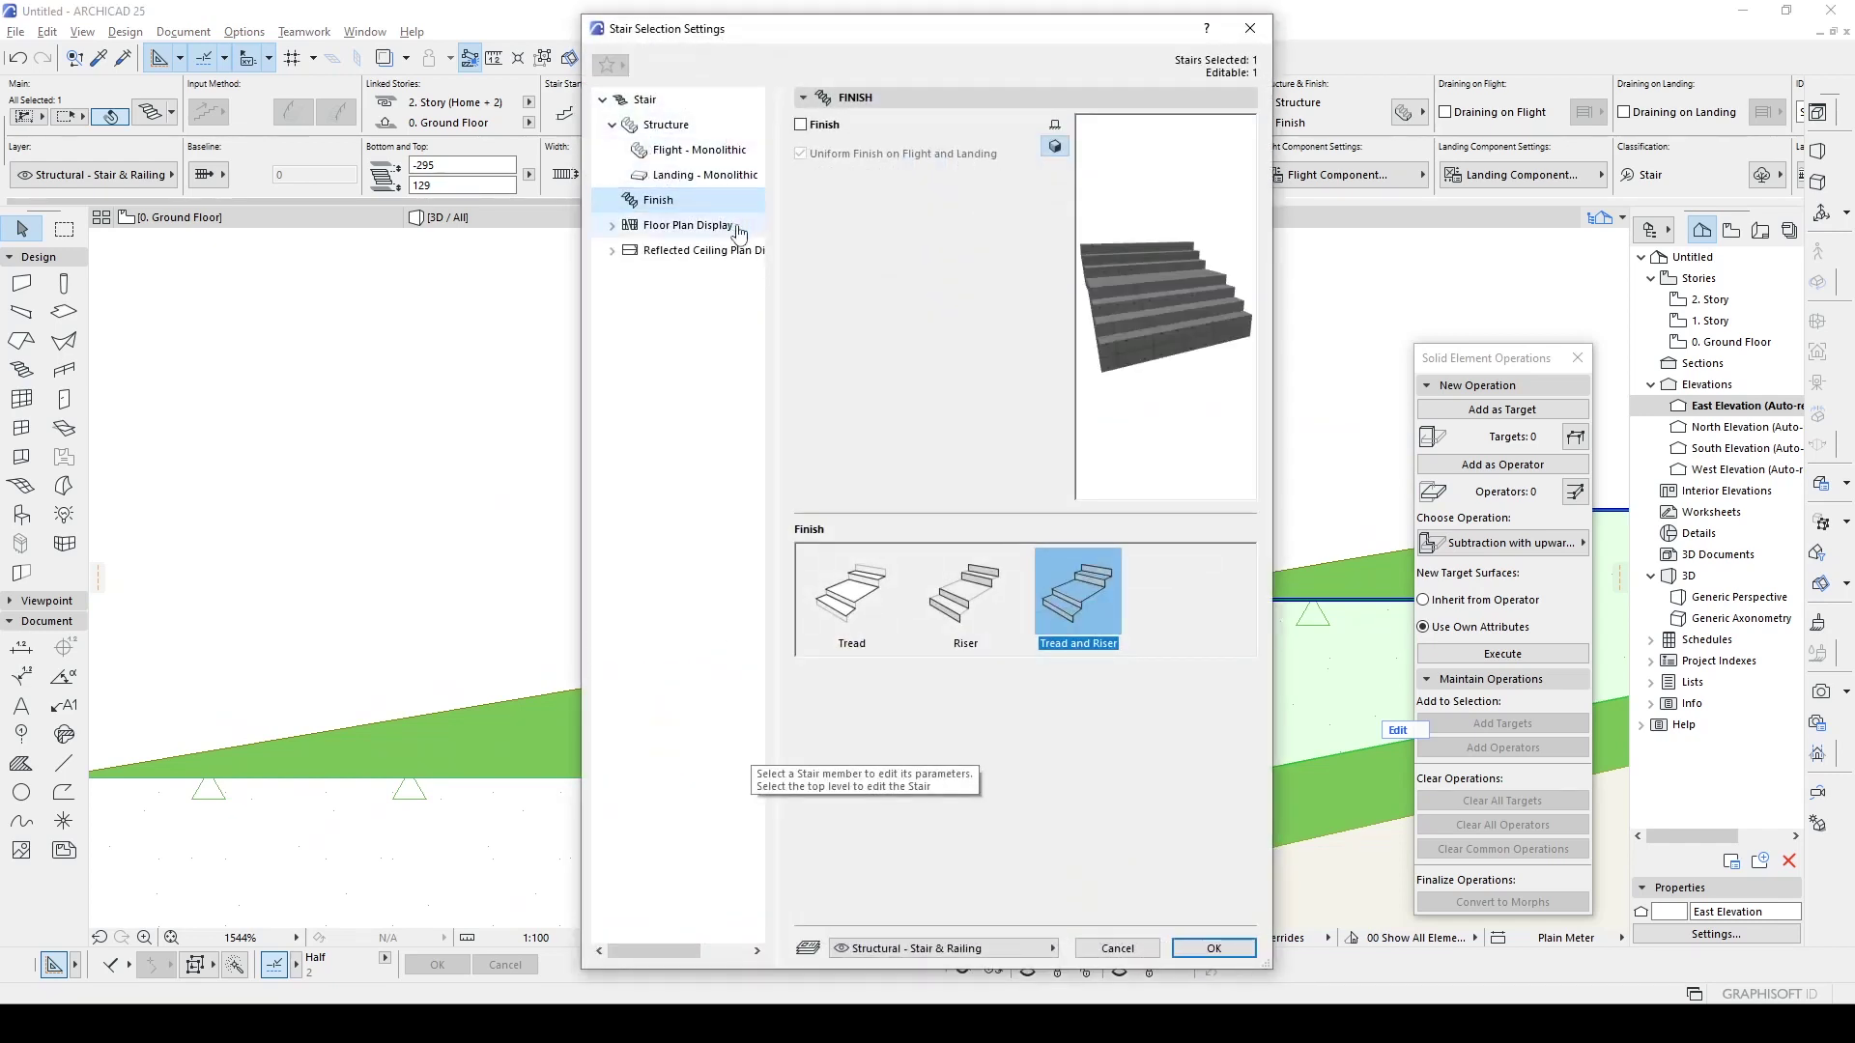
left_click(612, 225)
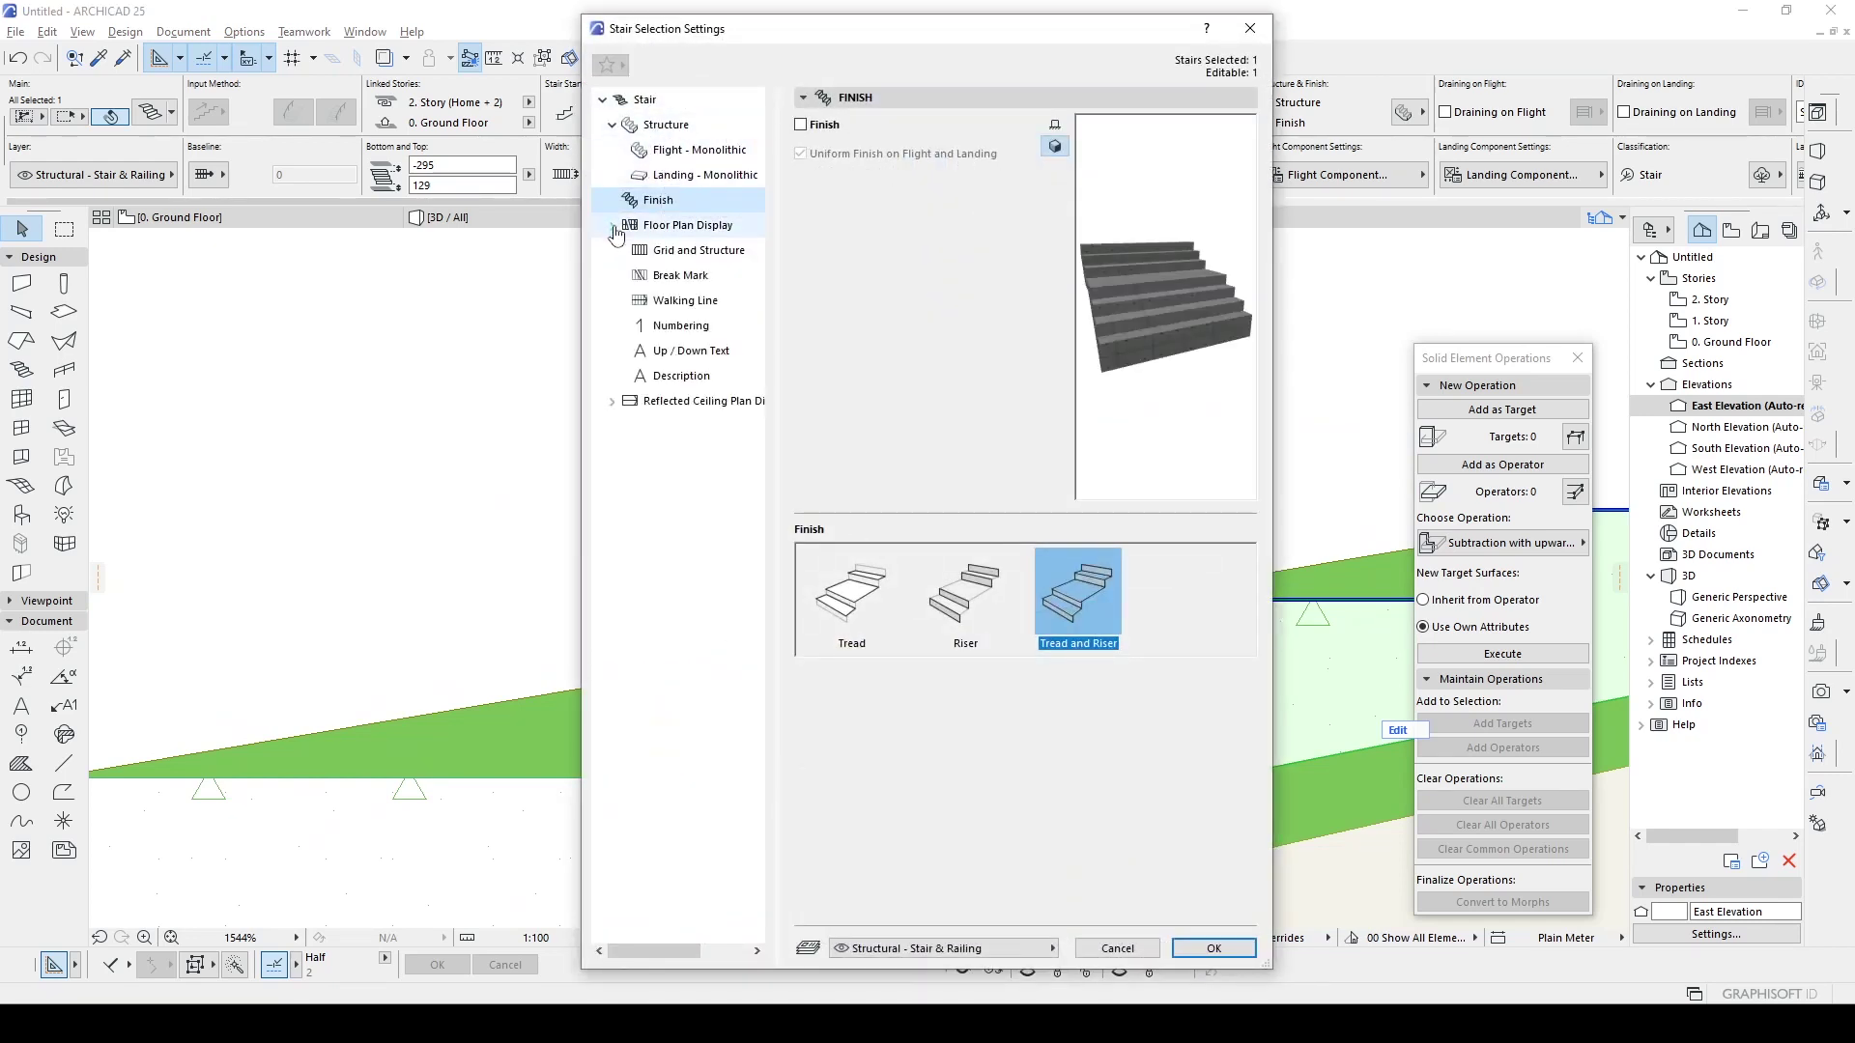
left_click(1211, 950)
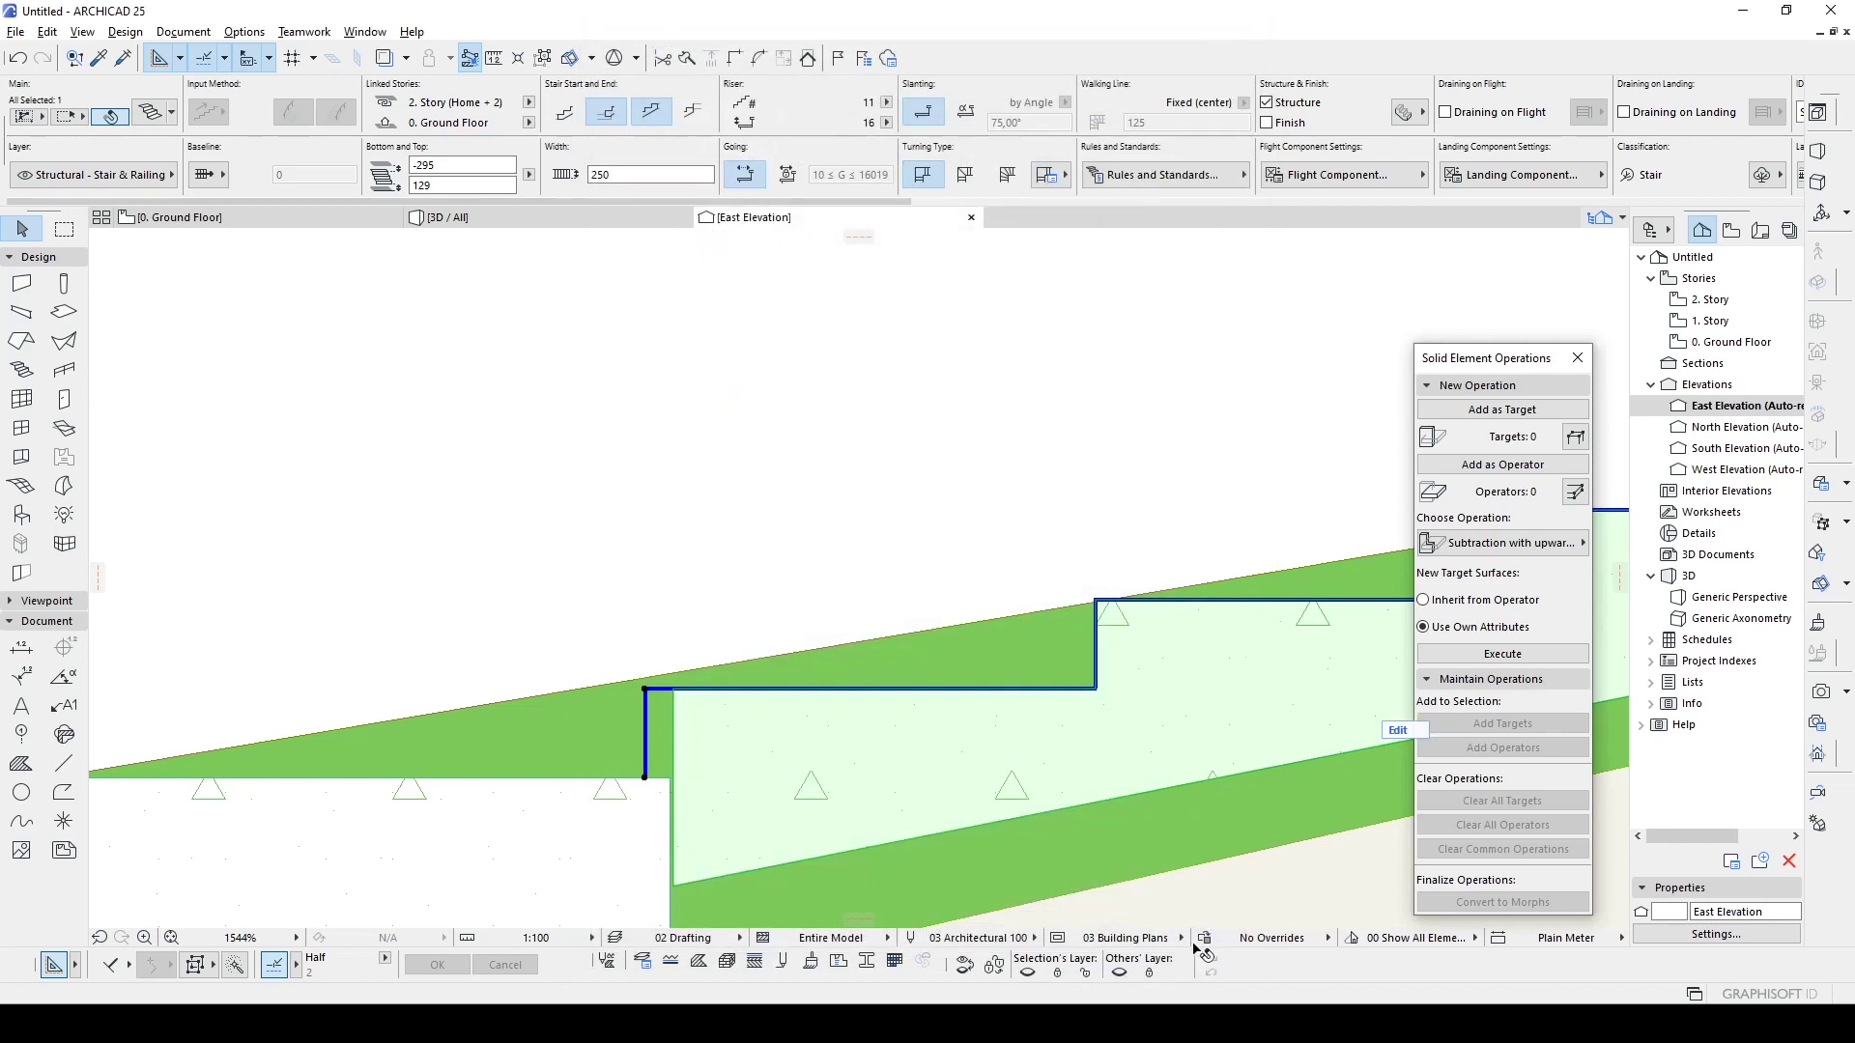
- Move the stair's end node so the first riser meets the slab edge
scroll(627, 781, "up", 2)
scroll(638, 779, "up", 1)
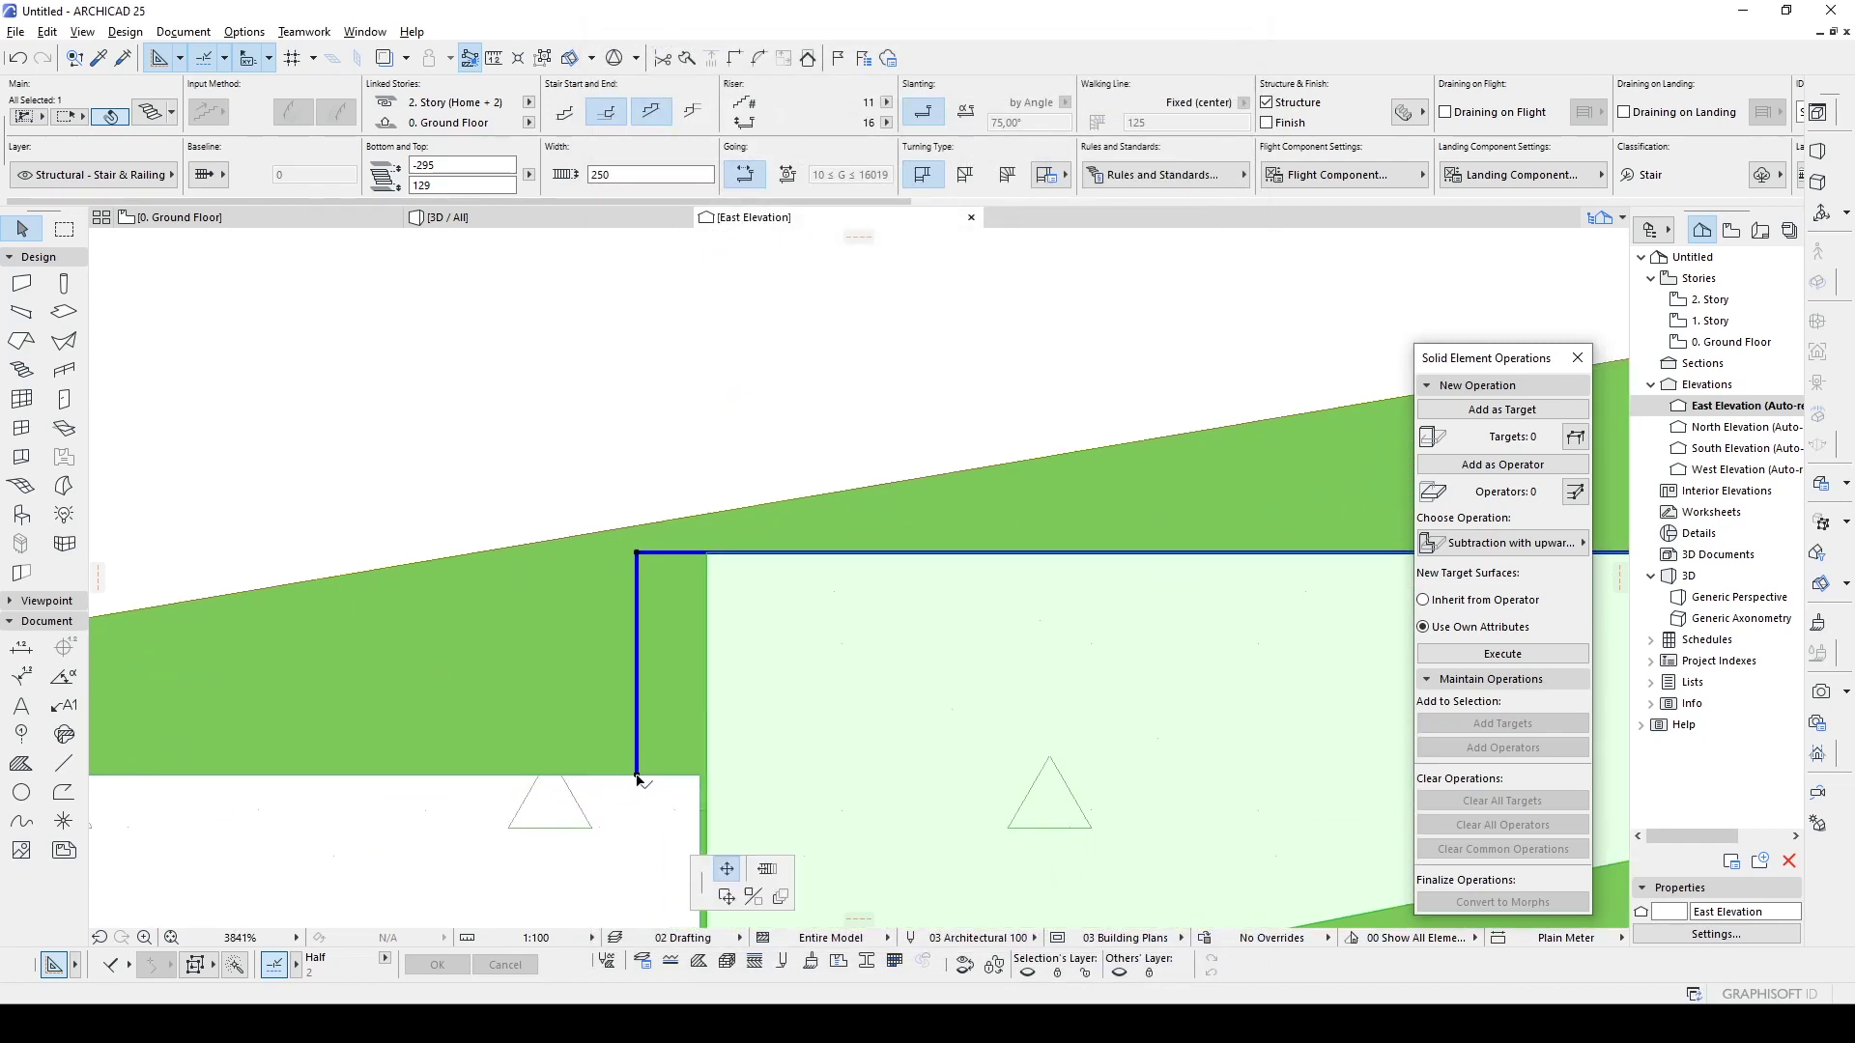
left_click(636, 774)
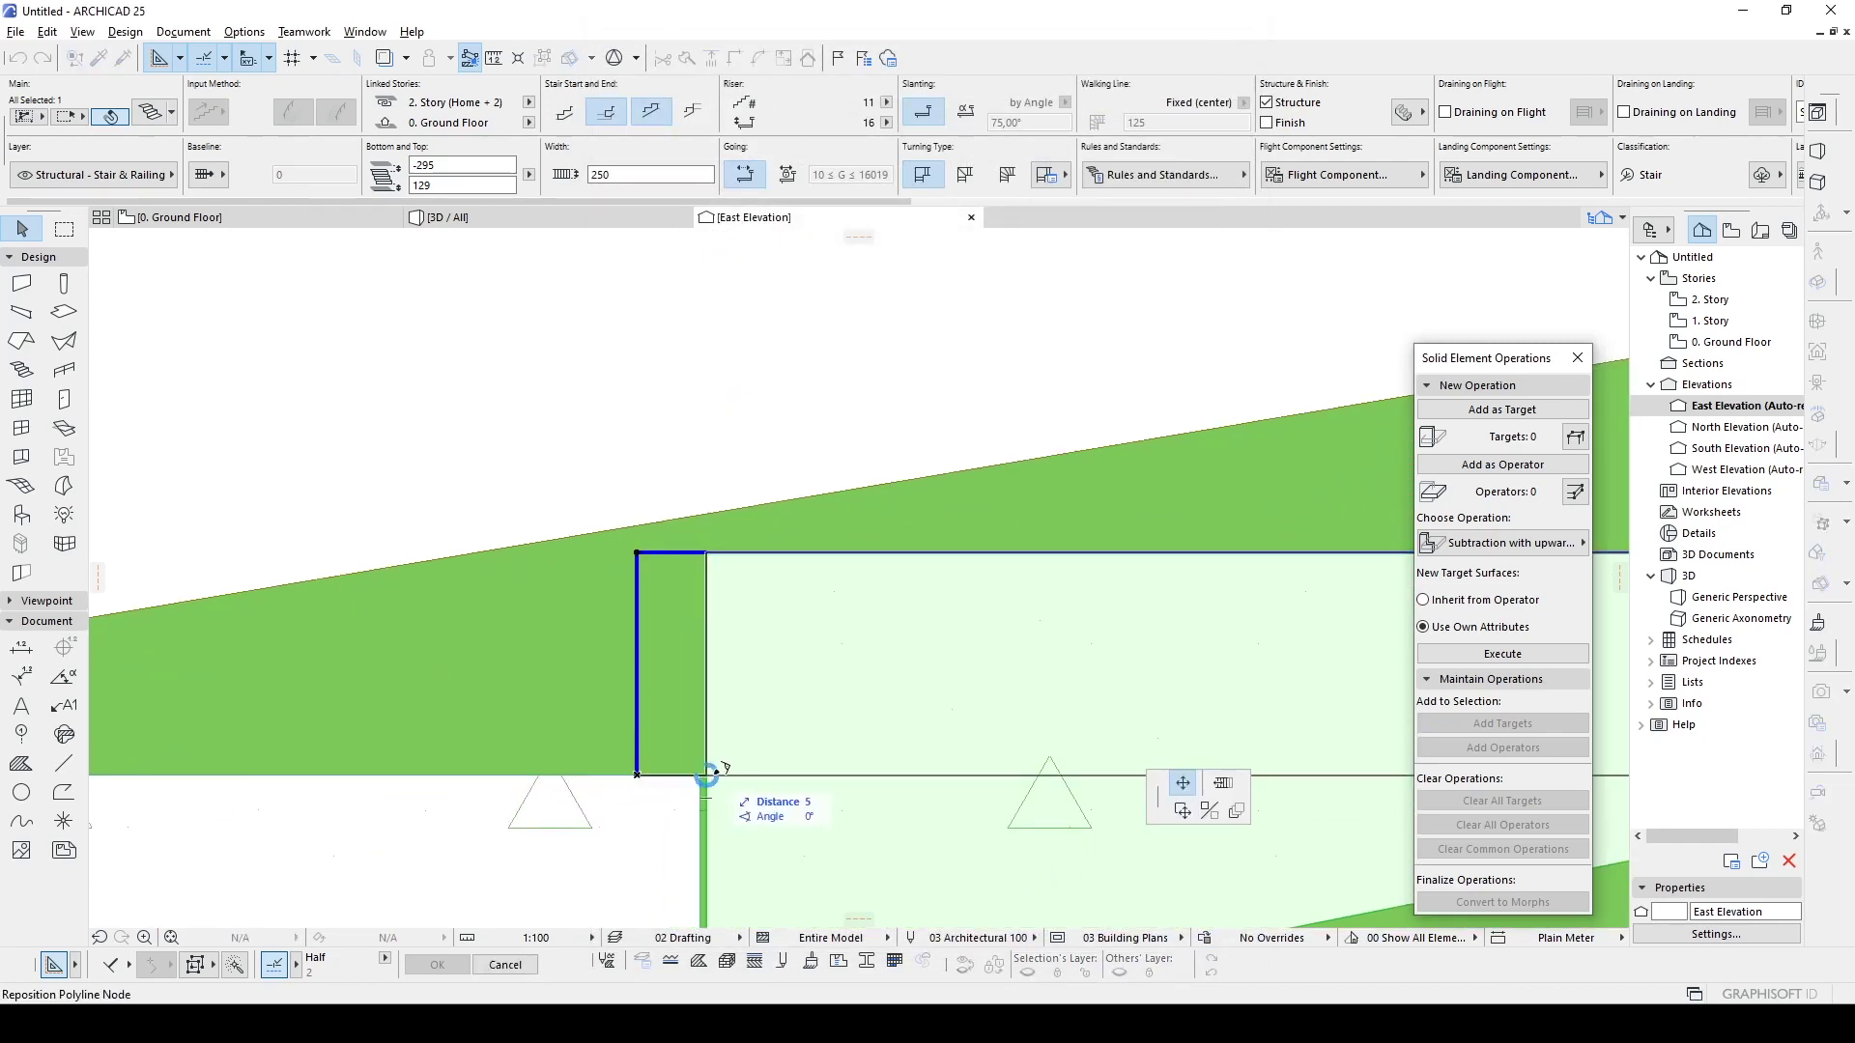
left_click(703, 774)
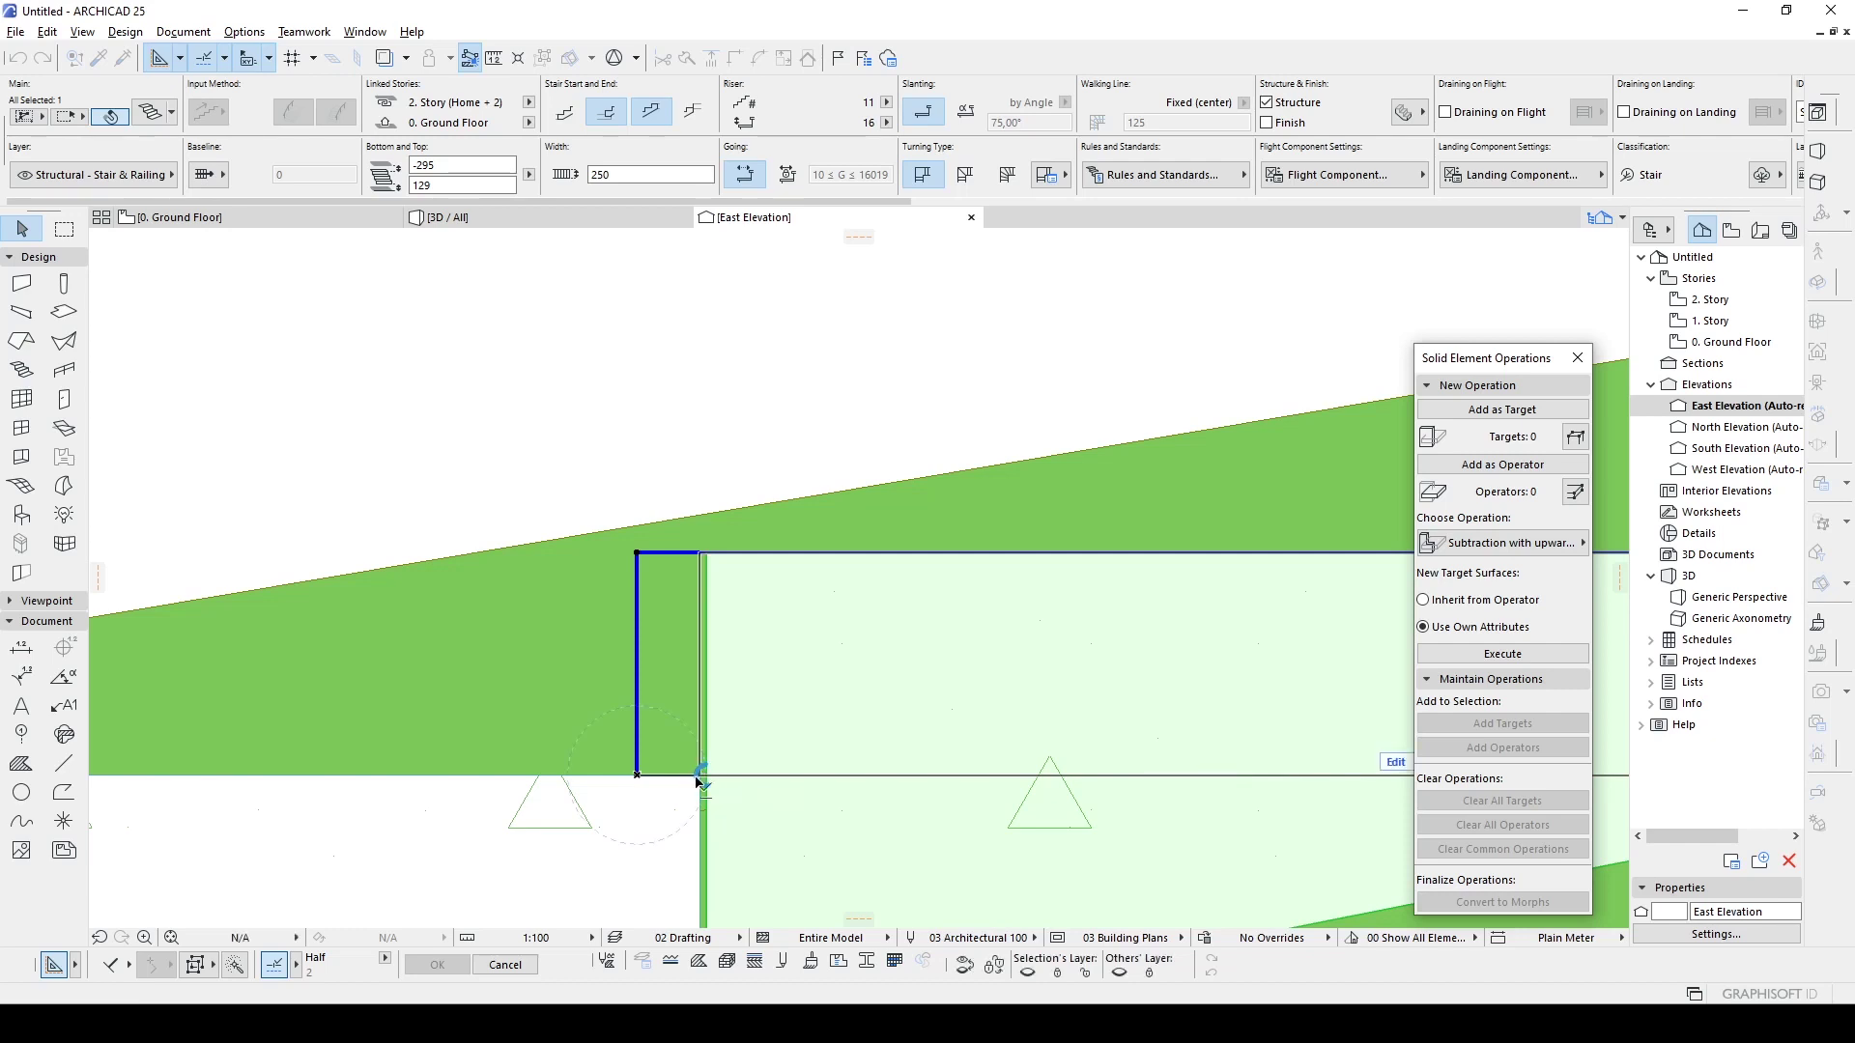
left_click(699, 776)
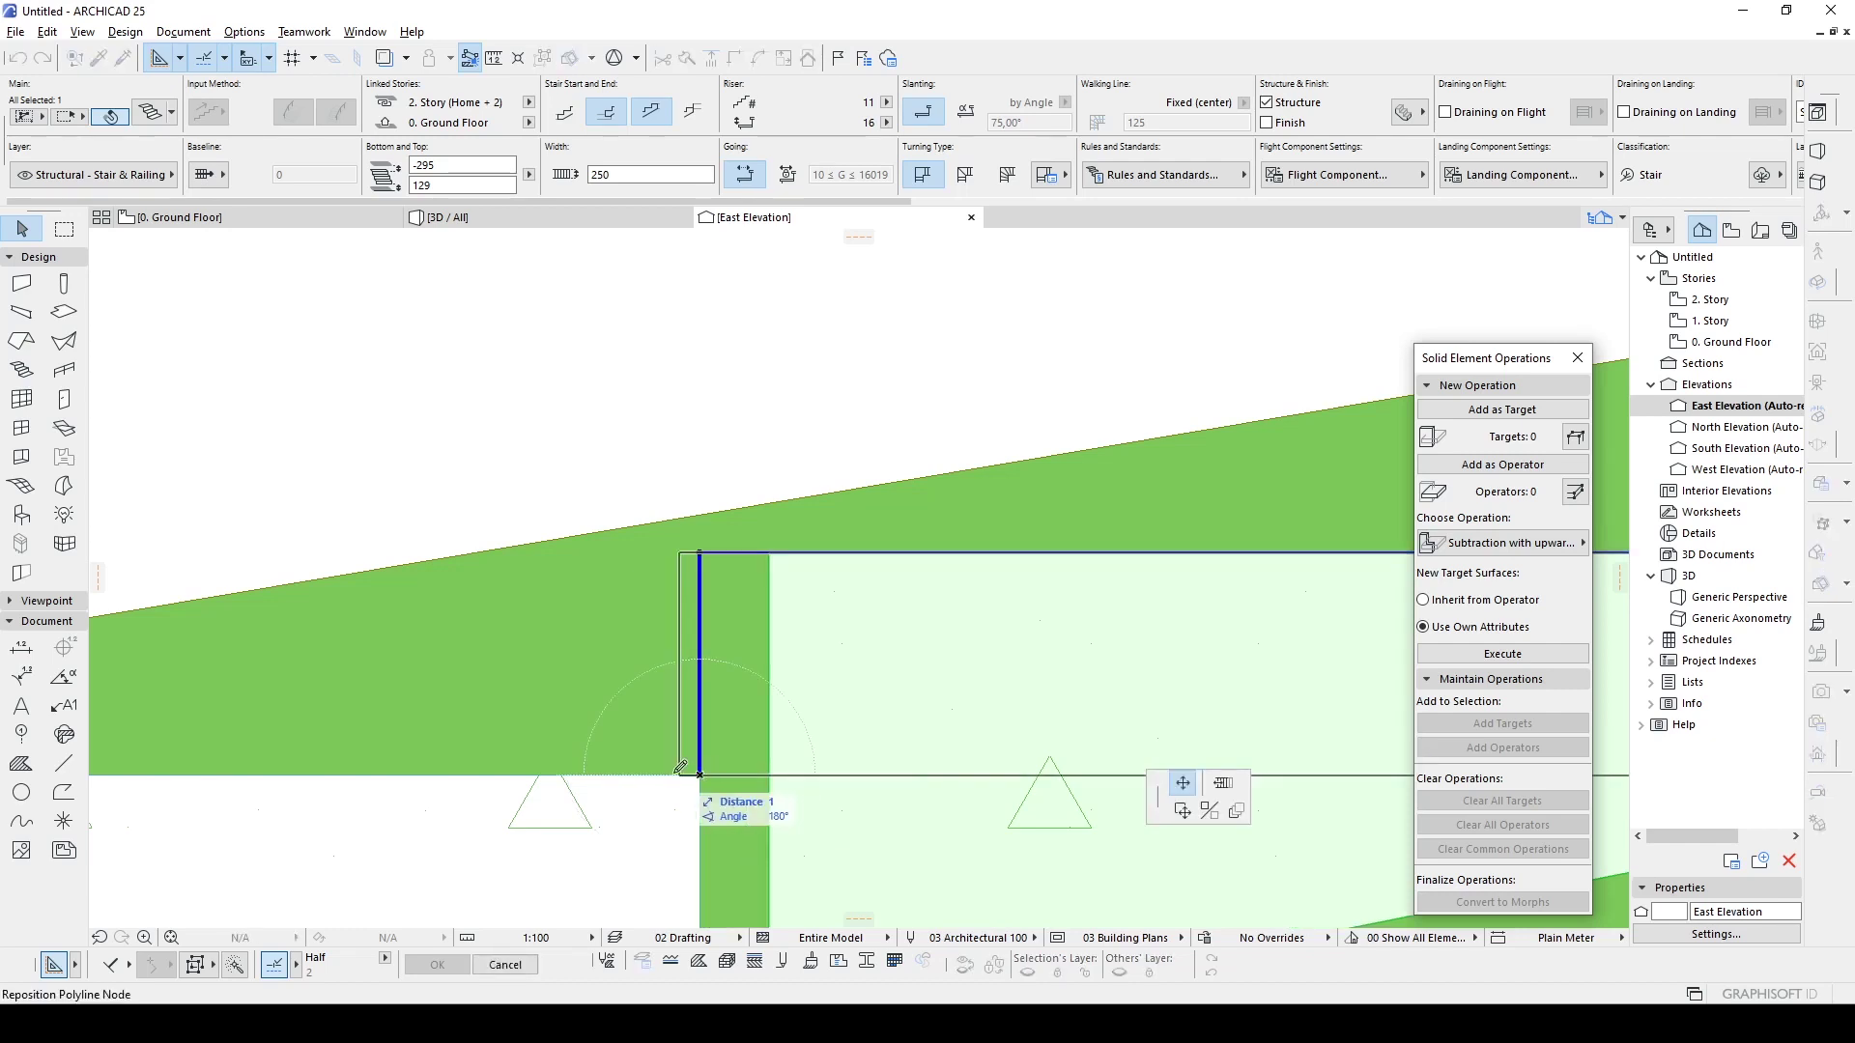
key("Return")
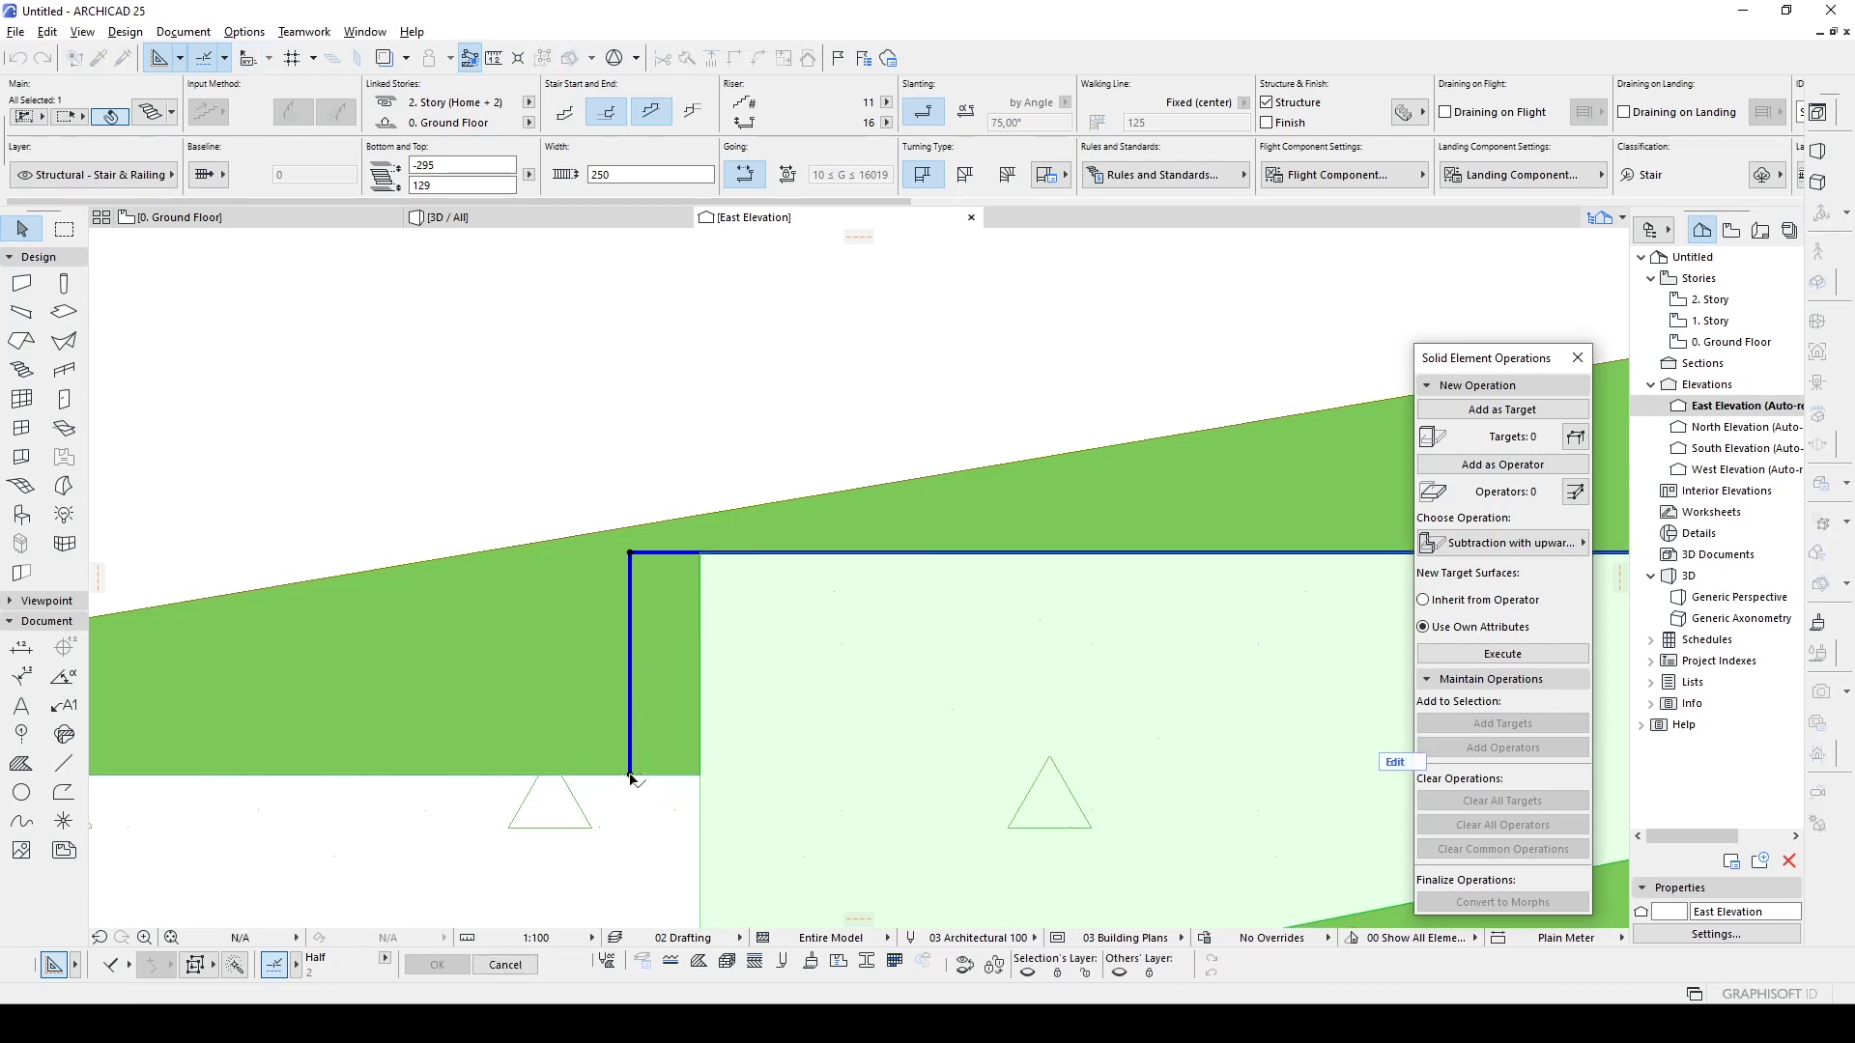
left_click(629, 484)
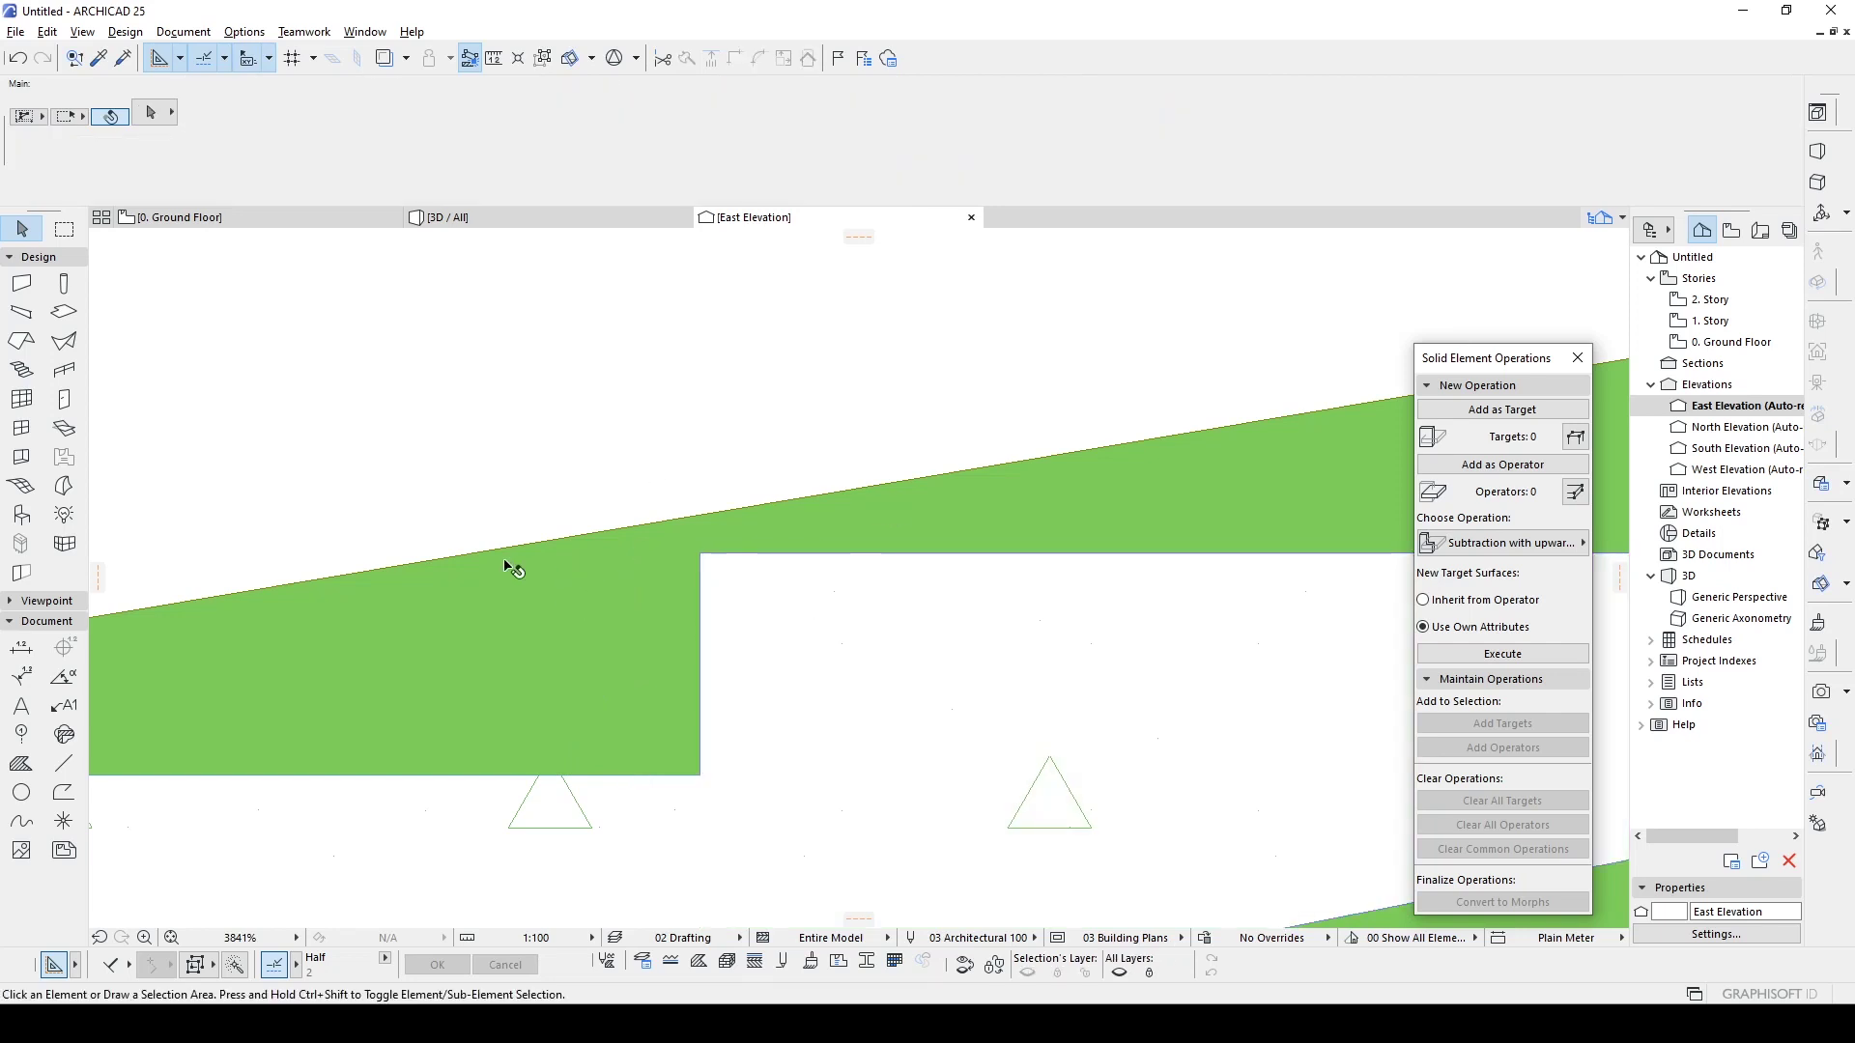
- In 3D, select the terrain mesh and orbit around the stair linking both slabs
scroll(547, 557, "down", 5)
scroll(547, 556, "down", 7)
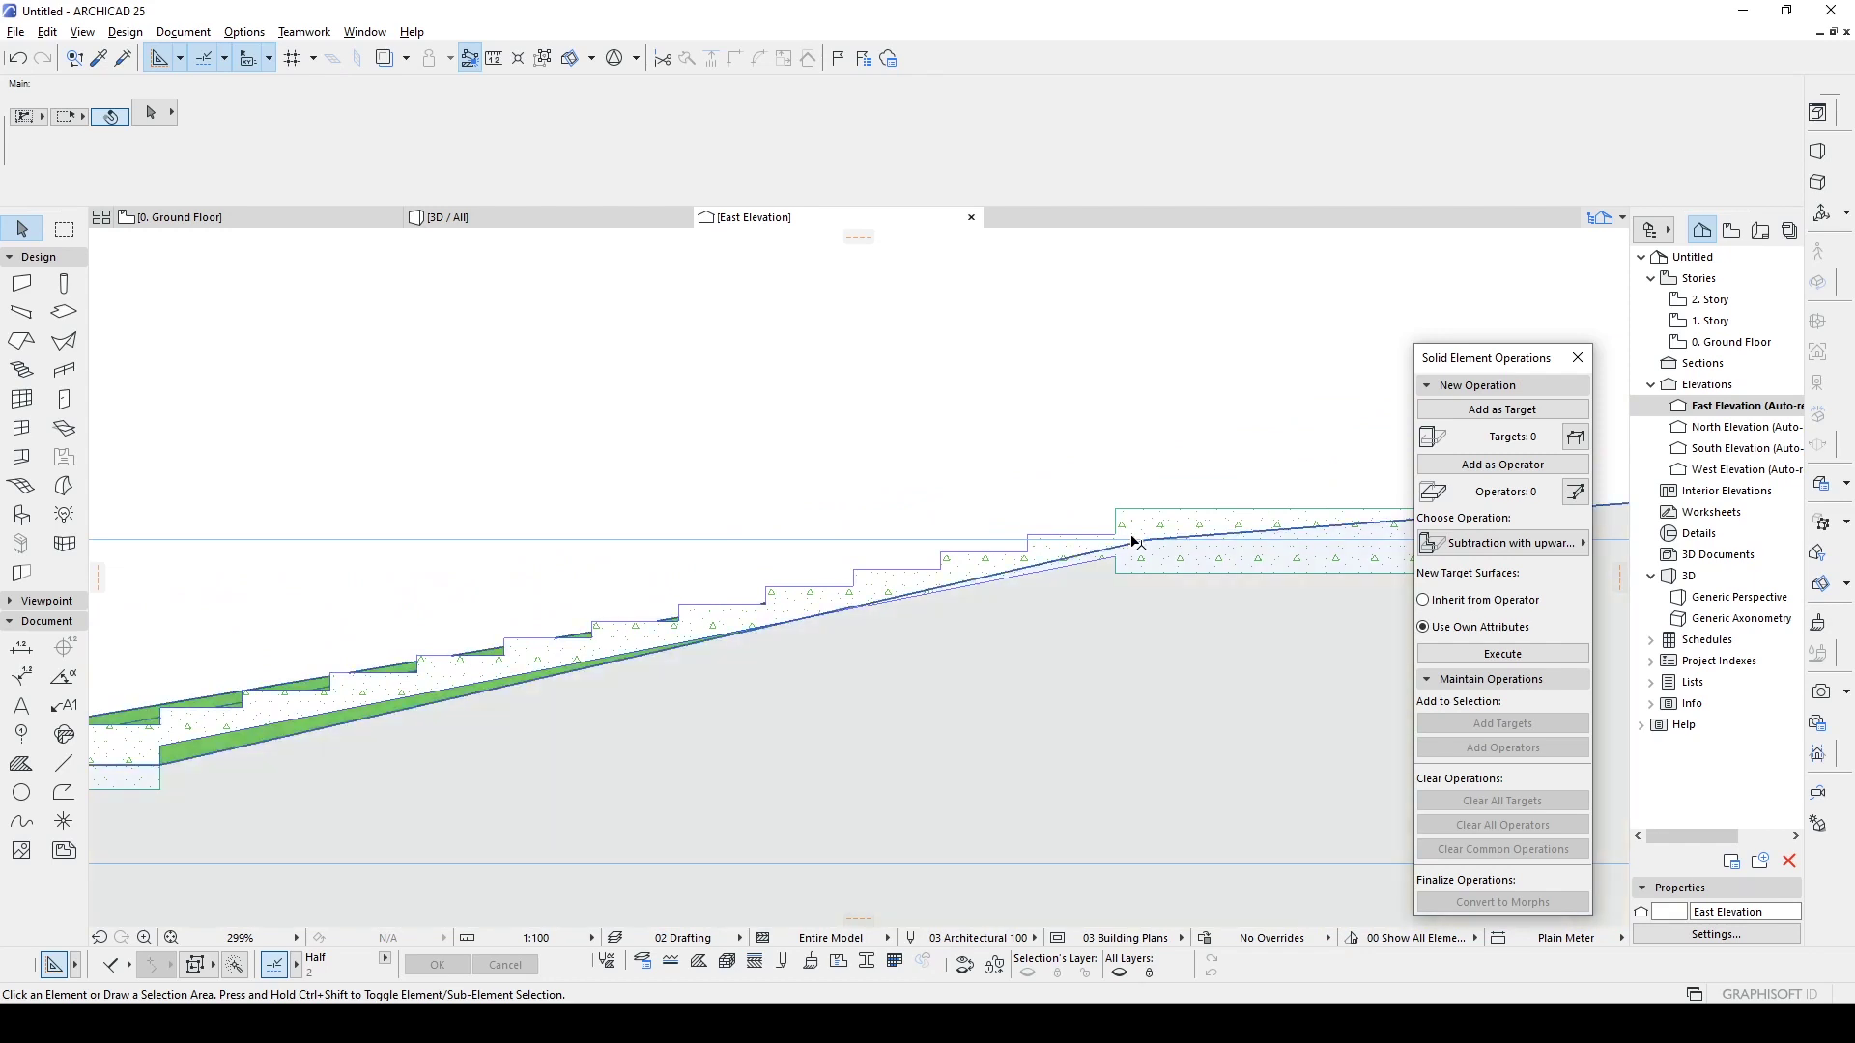
scroll(1118, 574, "down", 2)
scroll(1118, 574, "up", 1)
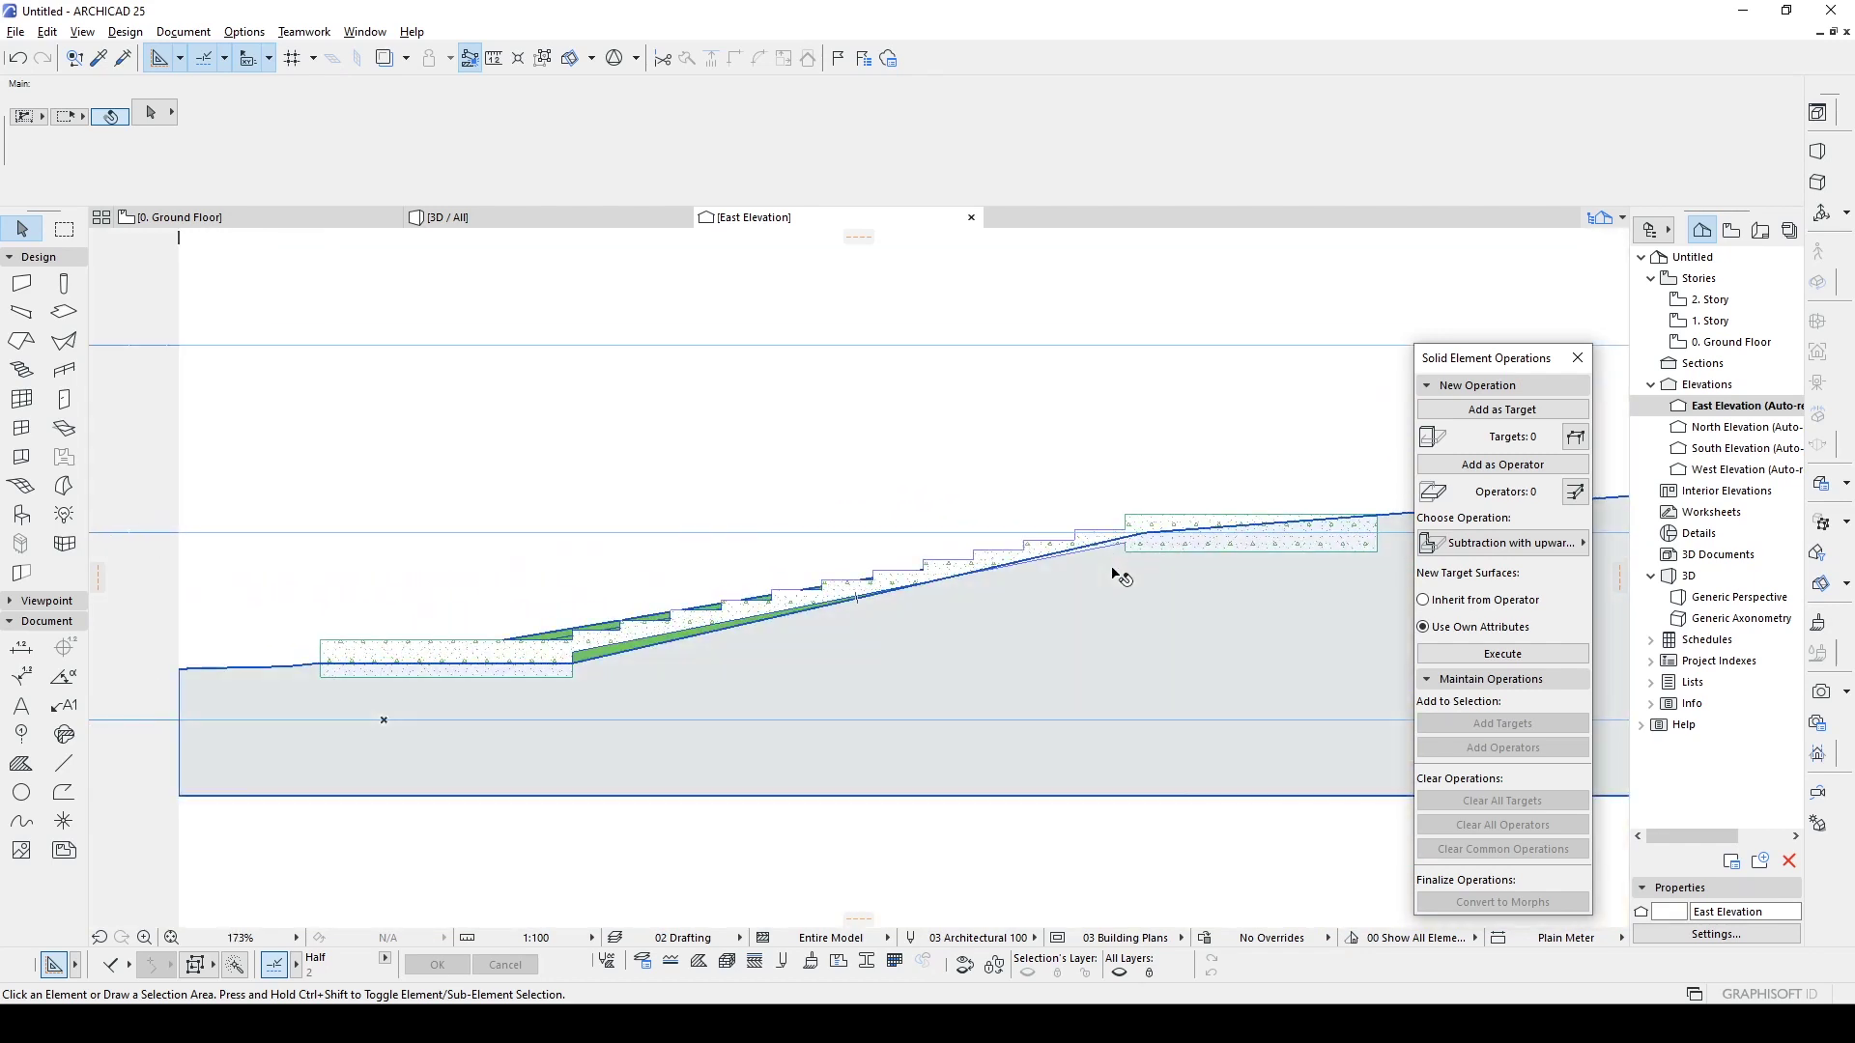
left_click(487, 224)
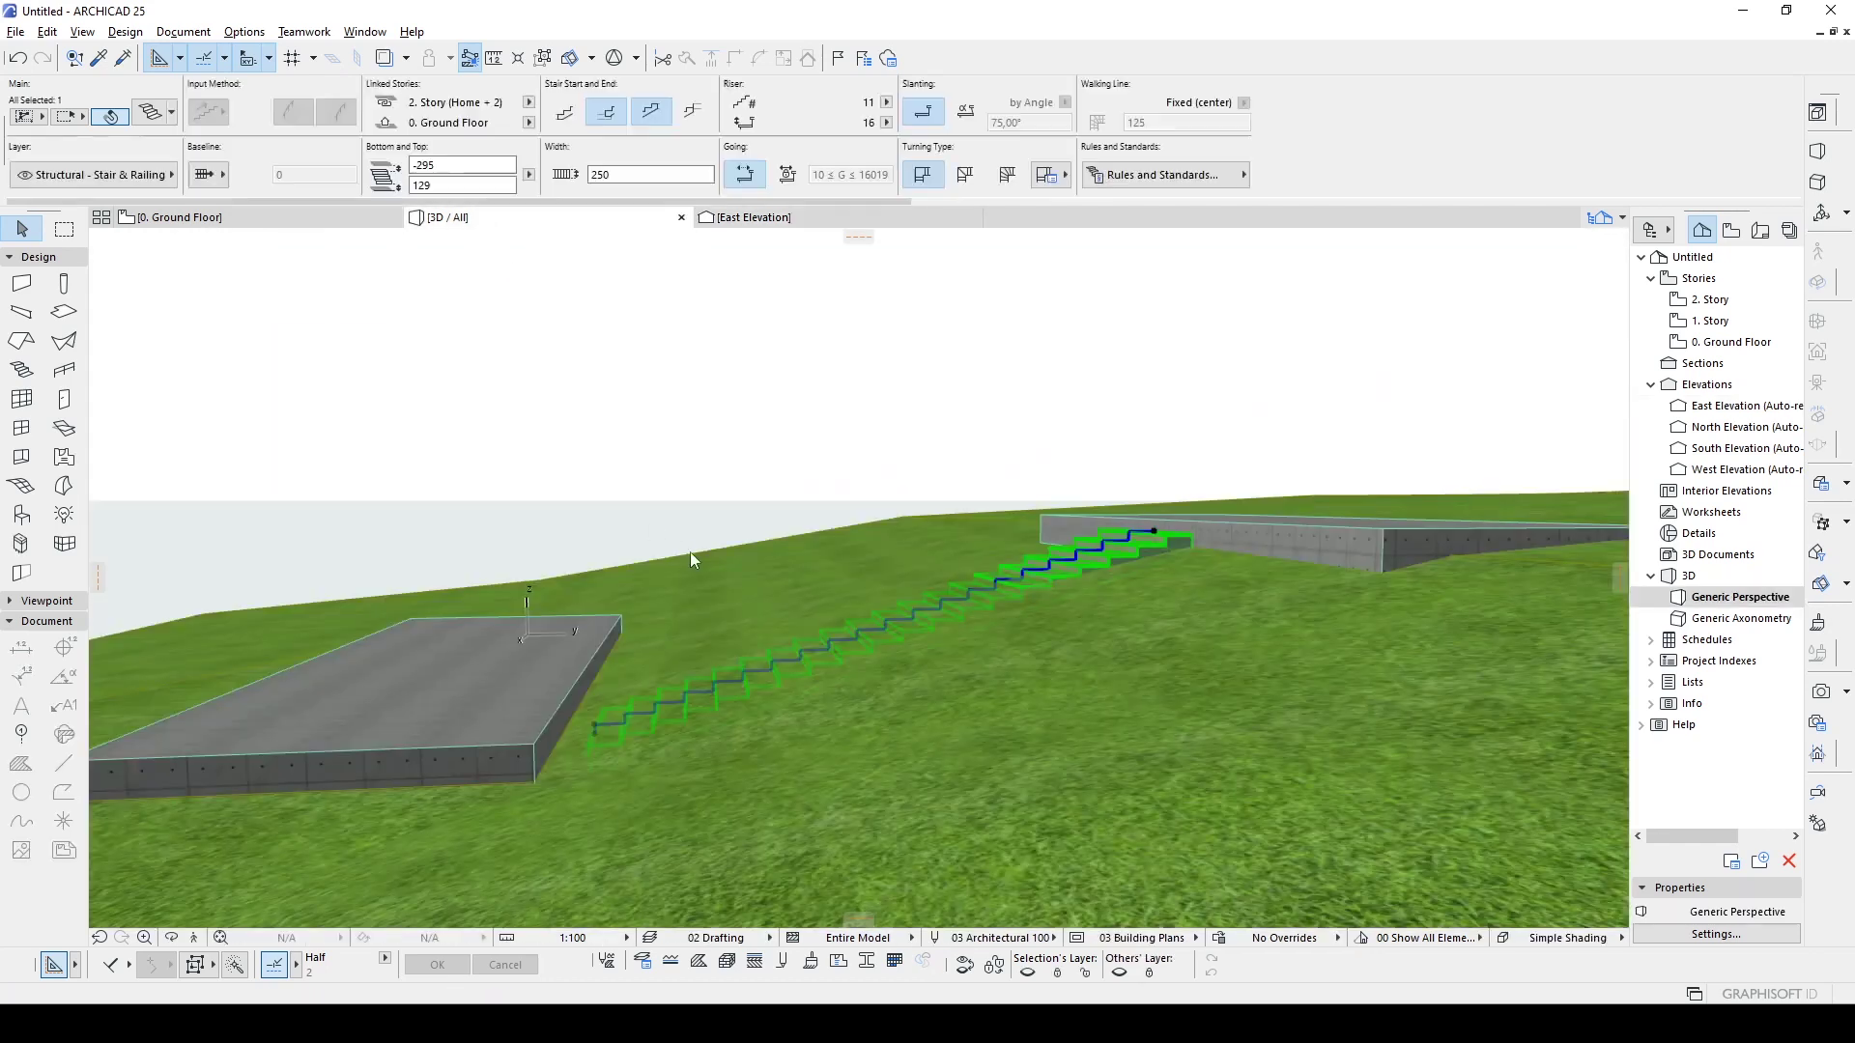
left_click(651, 428)
mouse_move(657, 661)
middle_mouse_down("shift")
mouse_move(759, 630)
mouse_move(753, 711)
mouse_move(676, 712)
mouse_move(651, 683)
mouse_move(730, 713)
middle_mouse_up("shift")
left_click(641, 712)
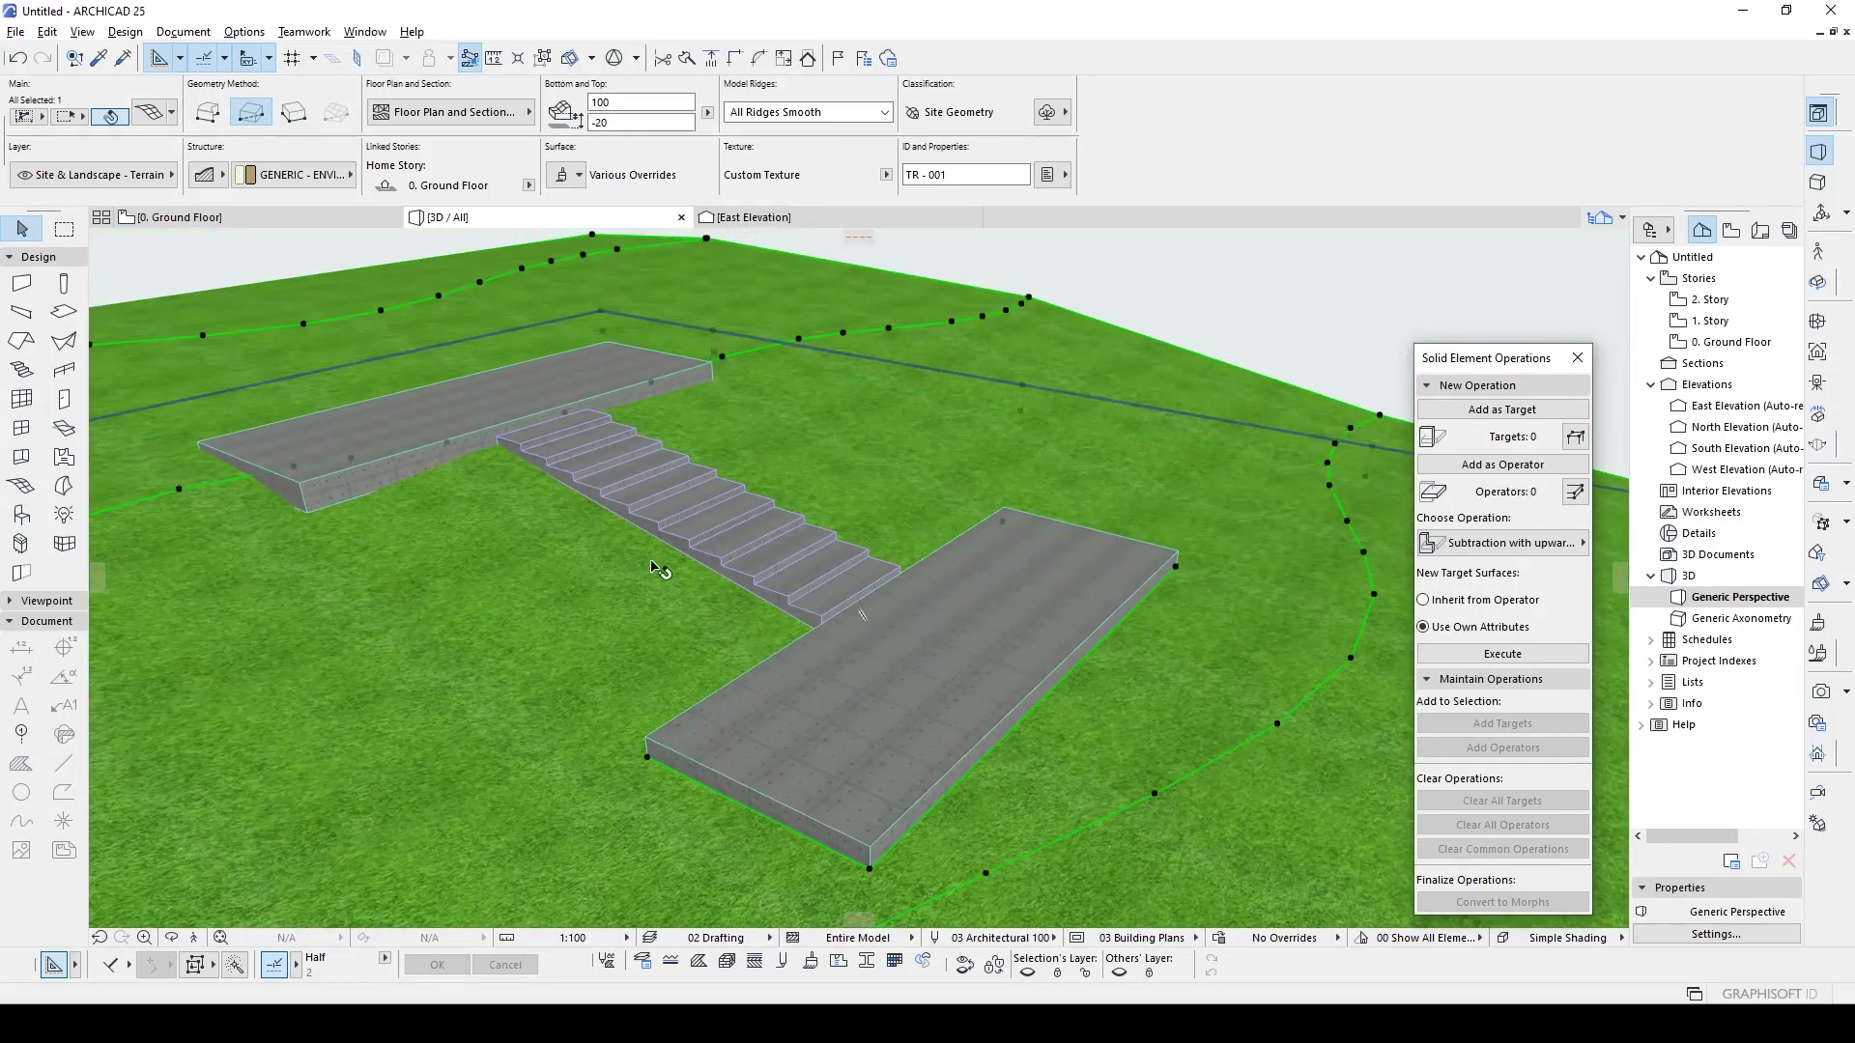
middle_click_drag(538, 547, 908, 527, "shift")
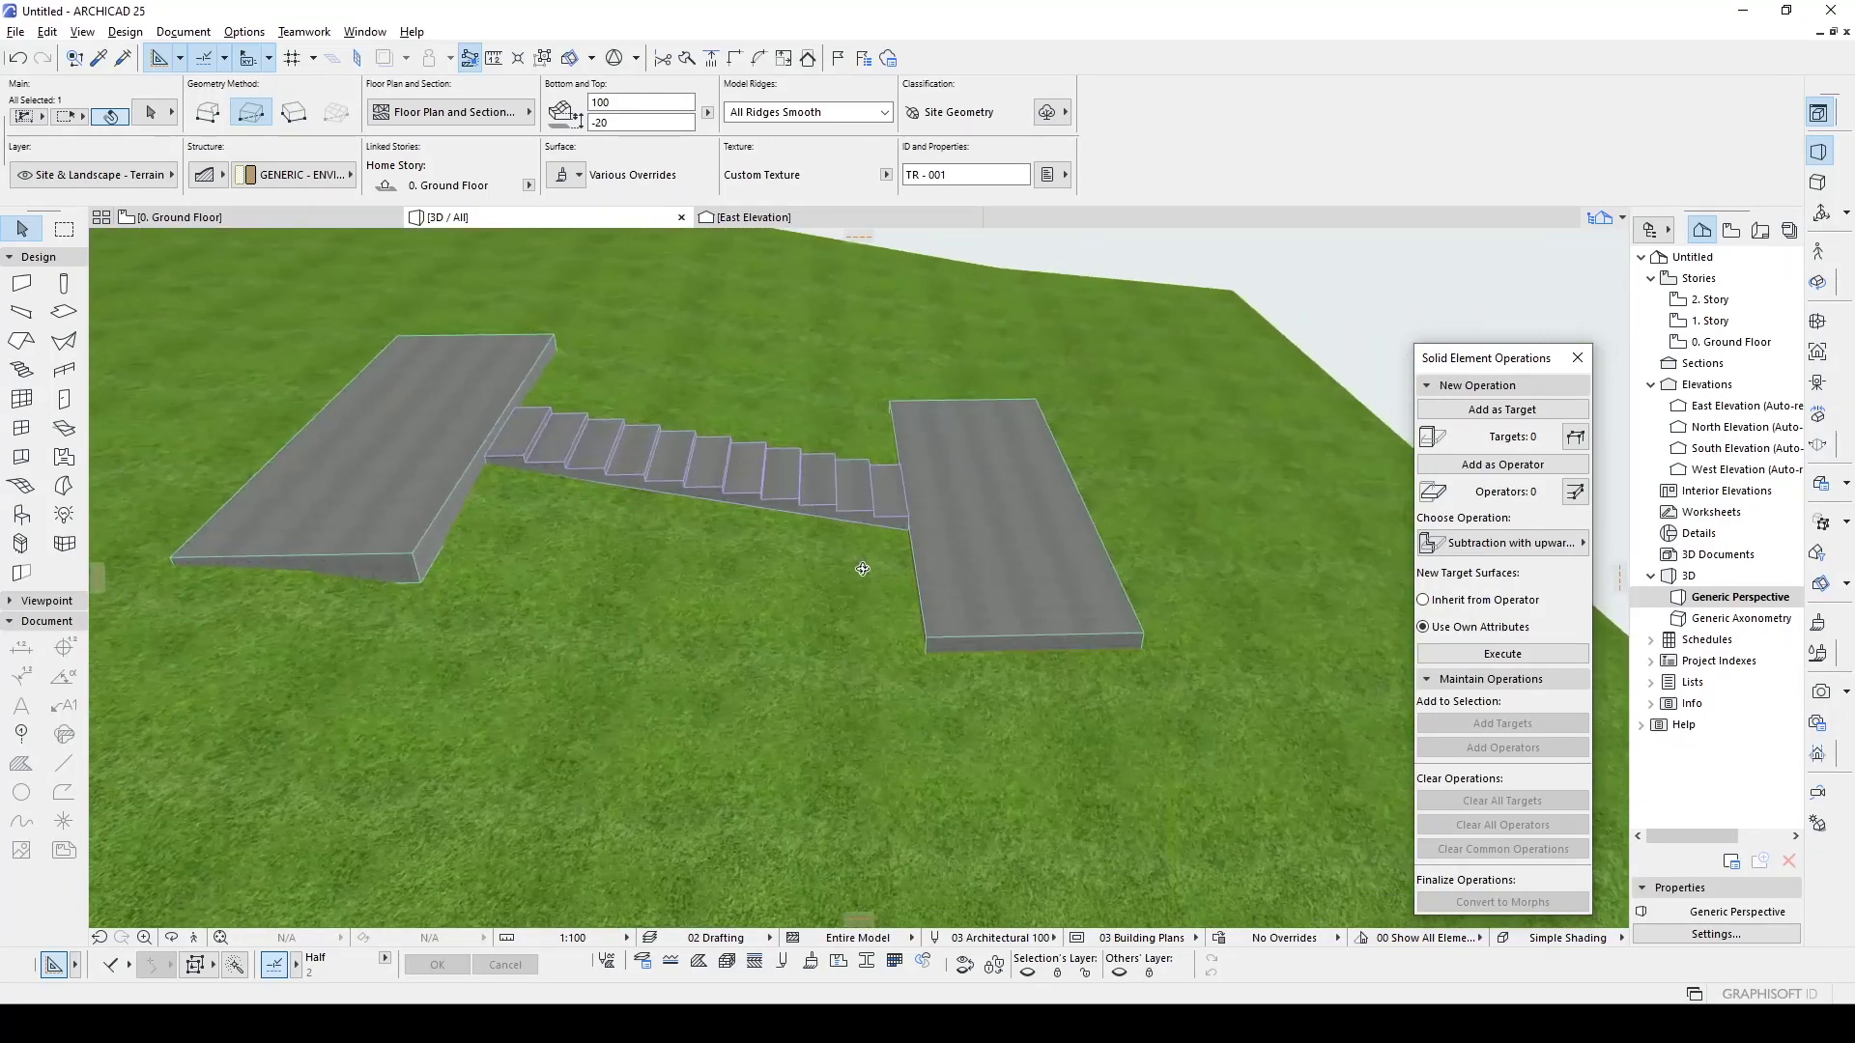
scroll(925, 519, "up", 4)
middle_click_drag(448, 463, 750, 542, "shift")
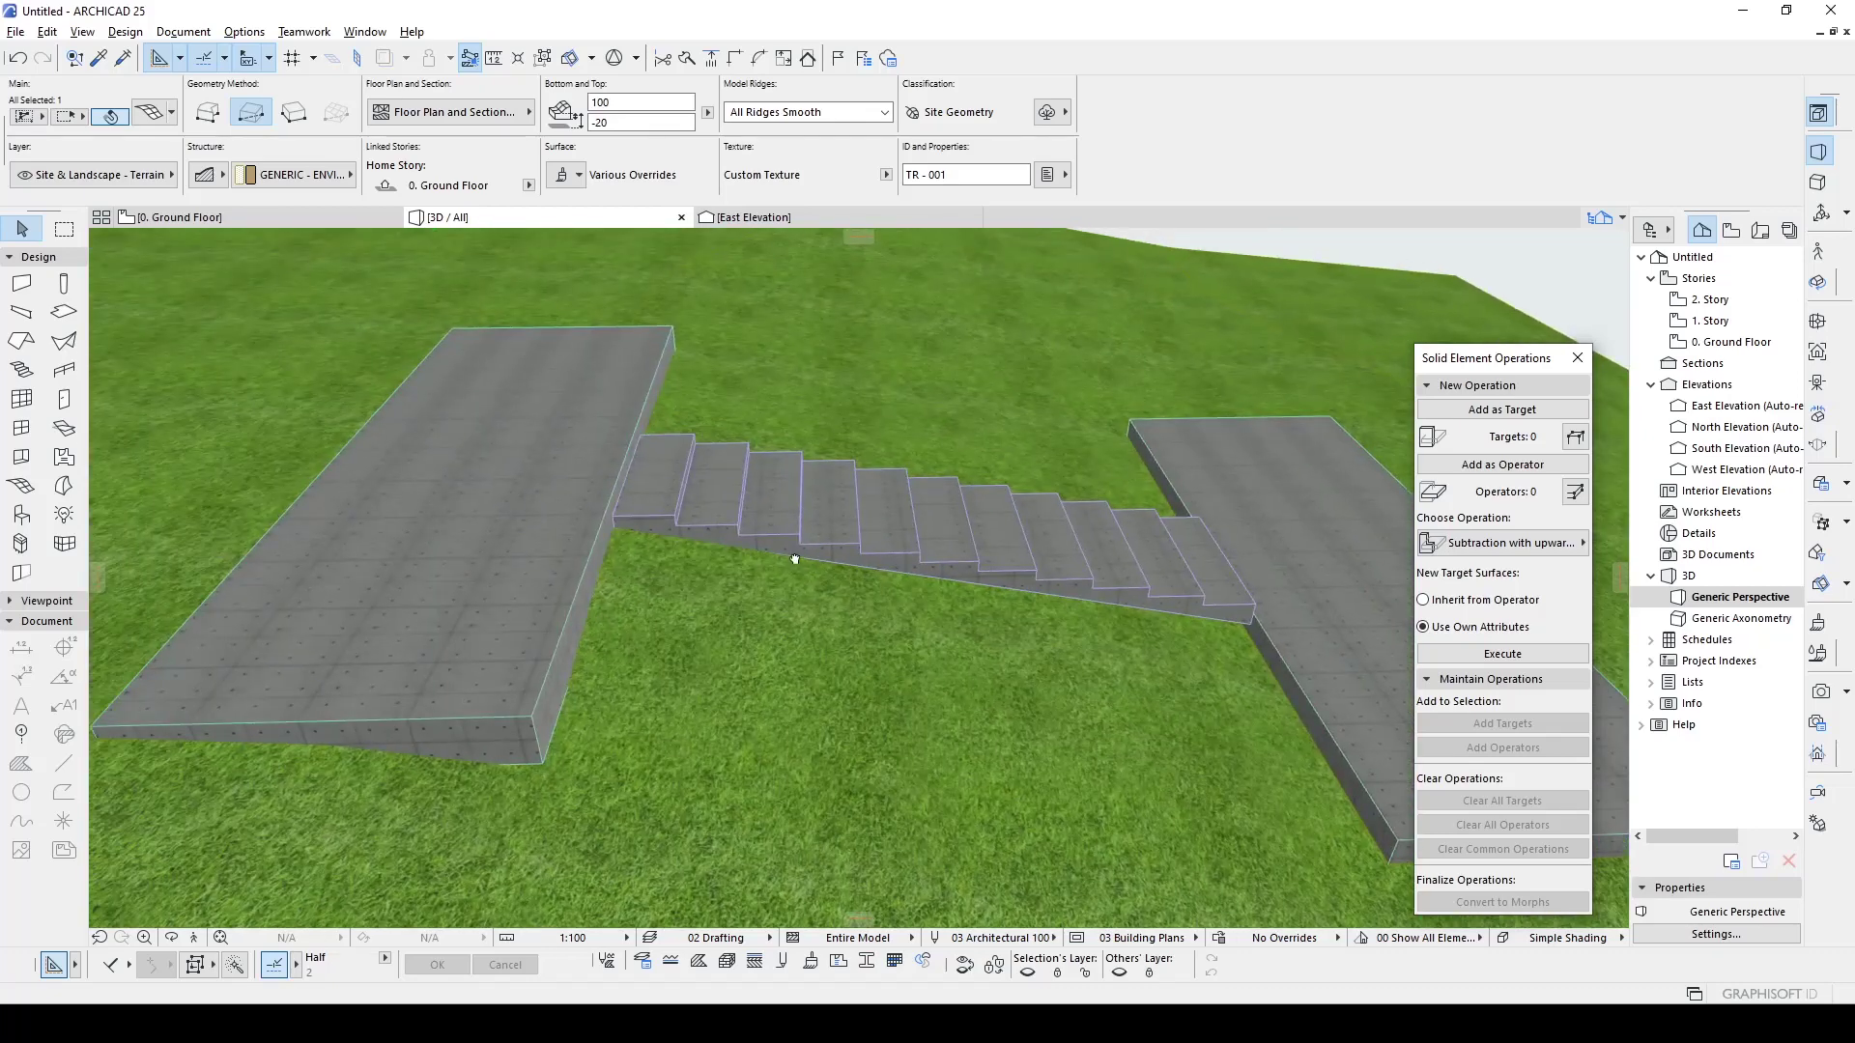
key("Escape")
middle_click_drag(778, 384, 846, 334, "shift")
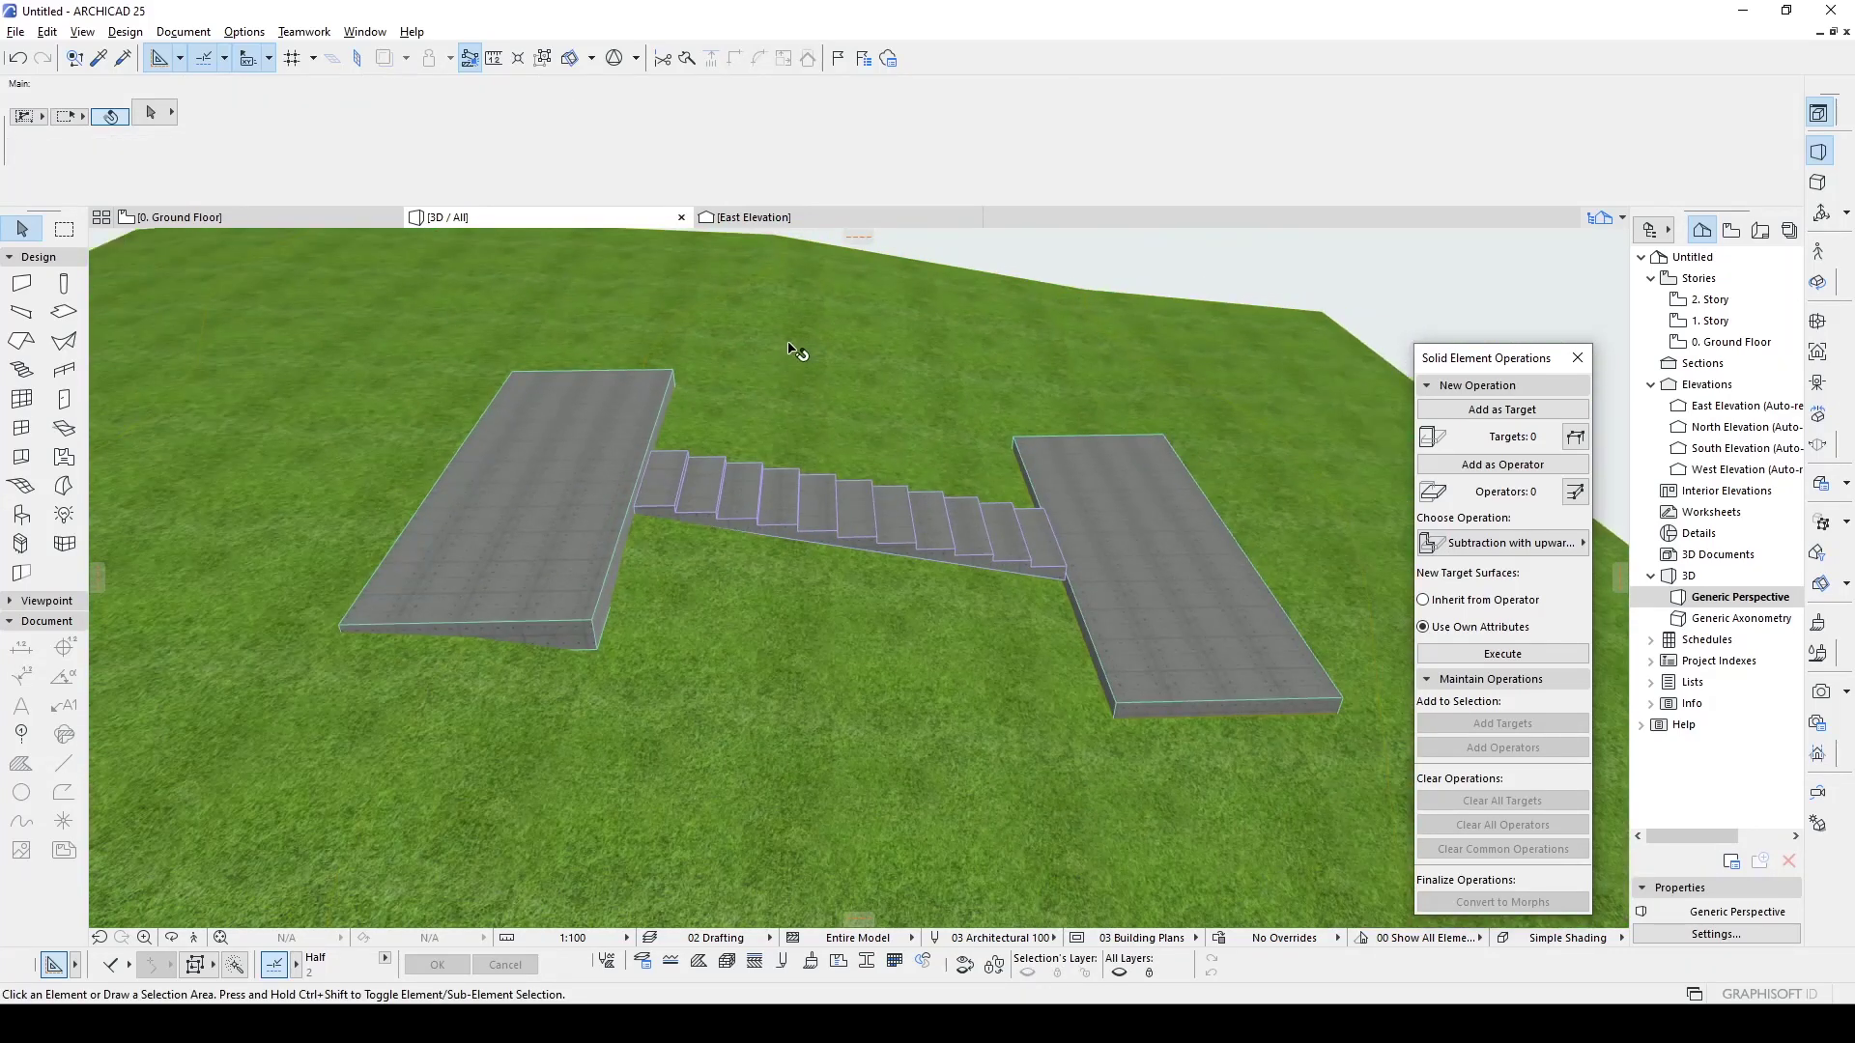
left_click(759, 536)
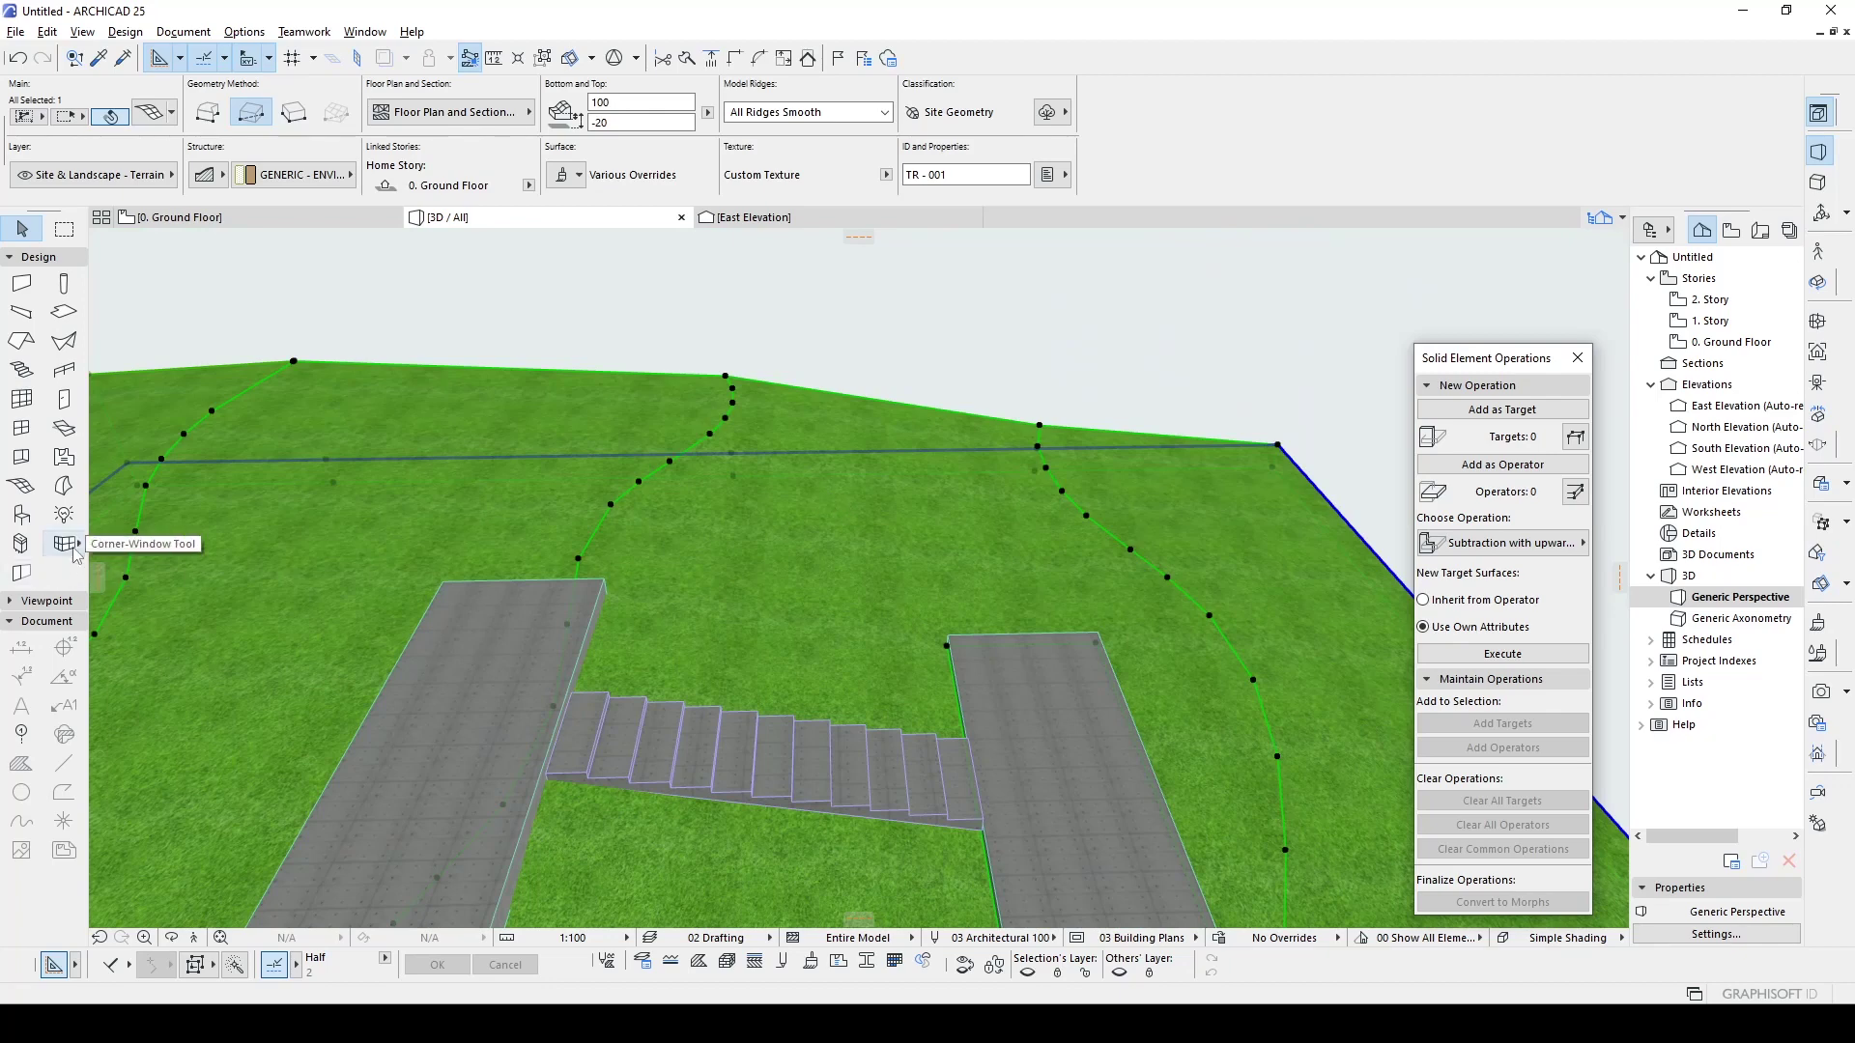
left_click(21, 488)
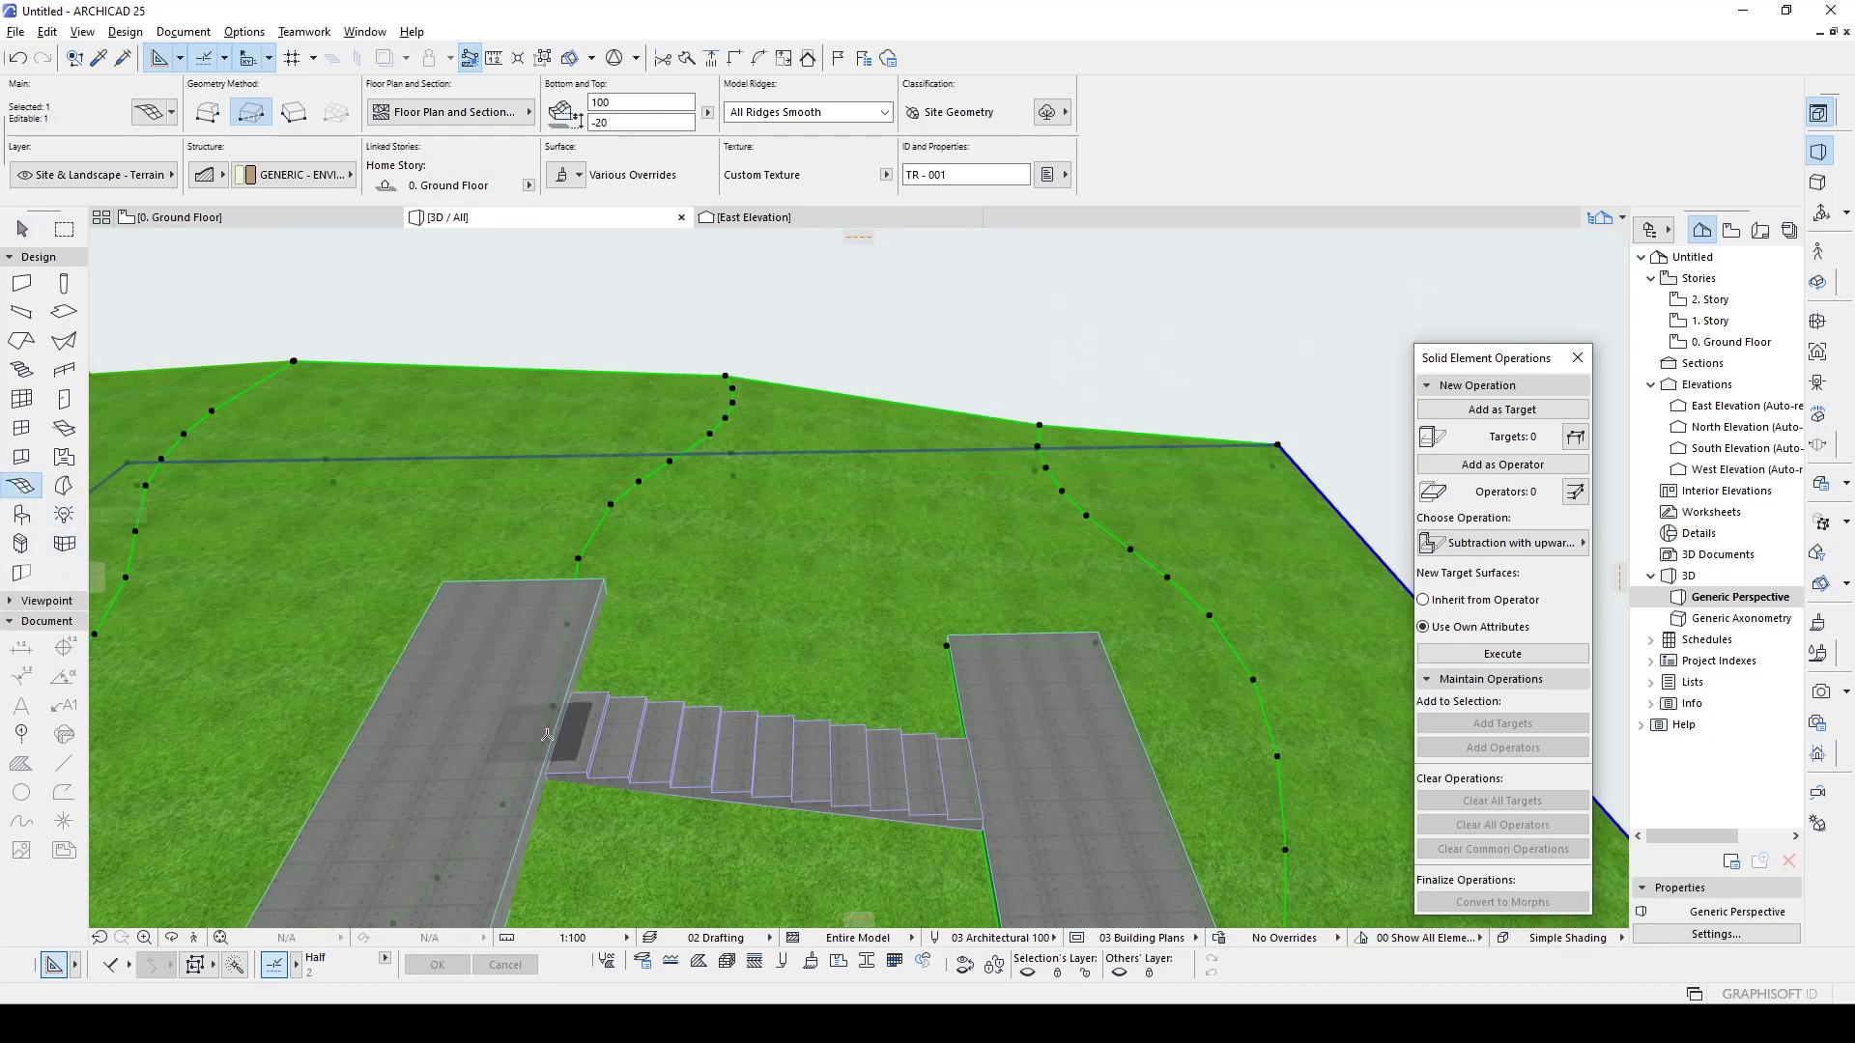
middle_click_drag(522, 725, 609, 604)
scroll(609, 604, "down", 3)
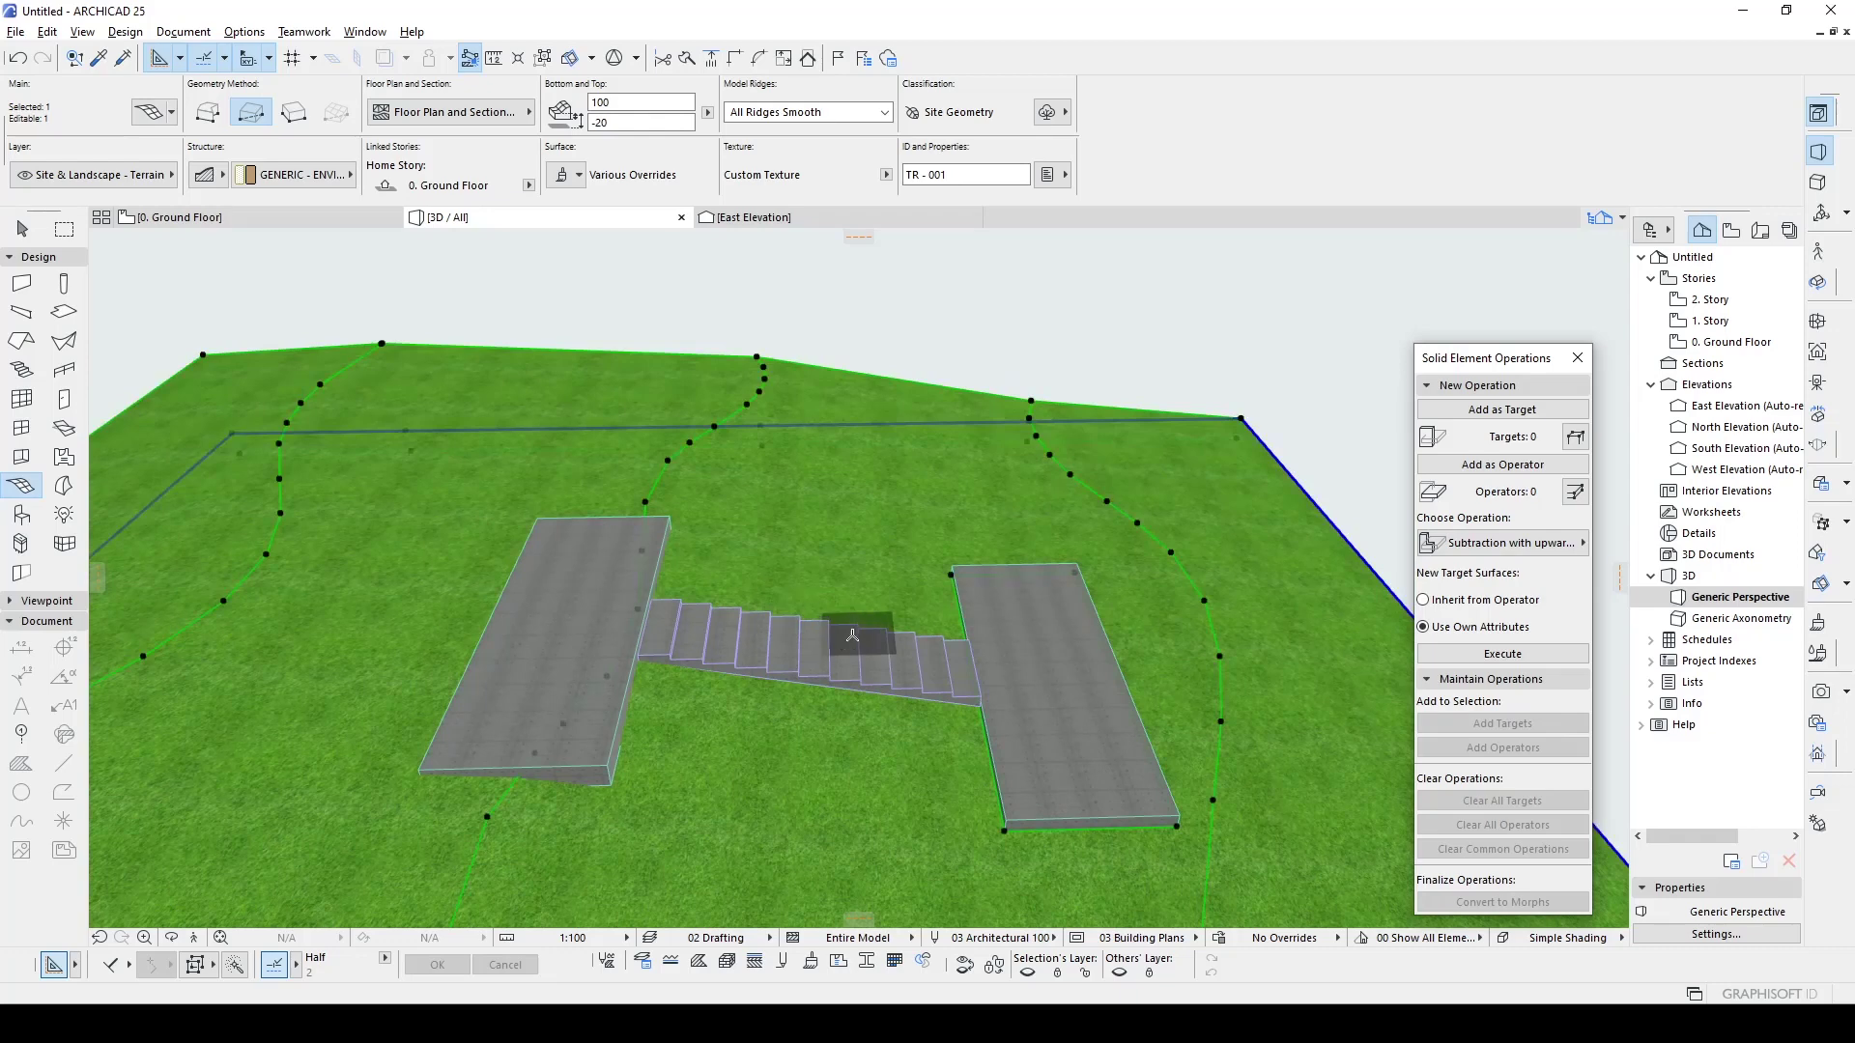
scroll(847, 638, "up", 3)
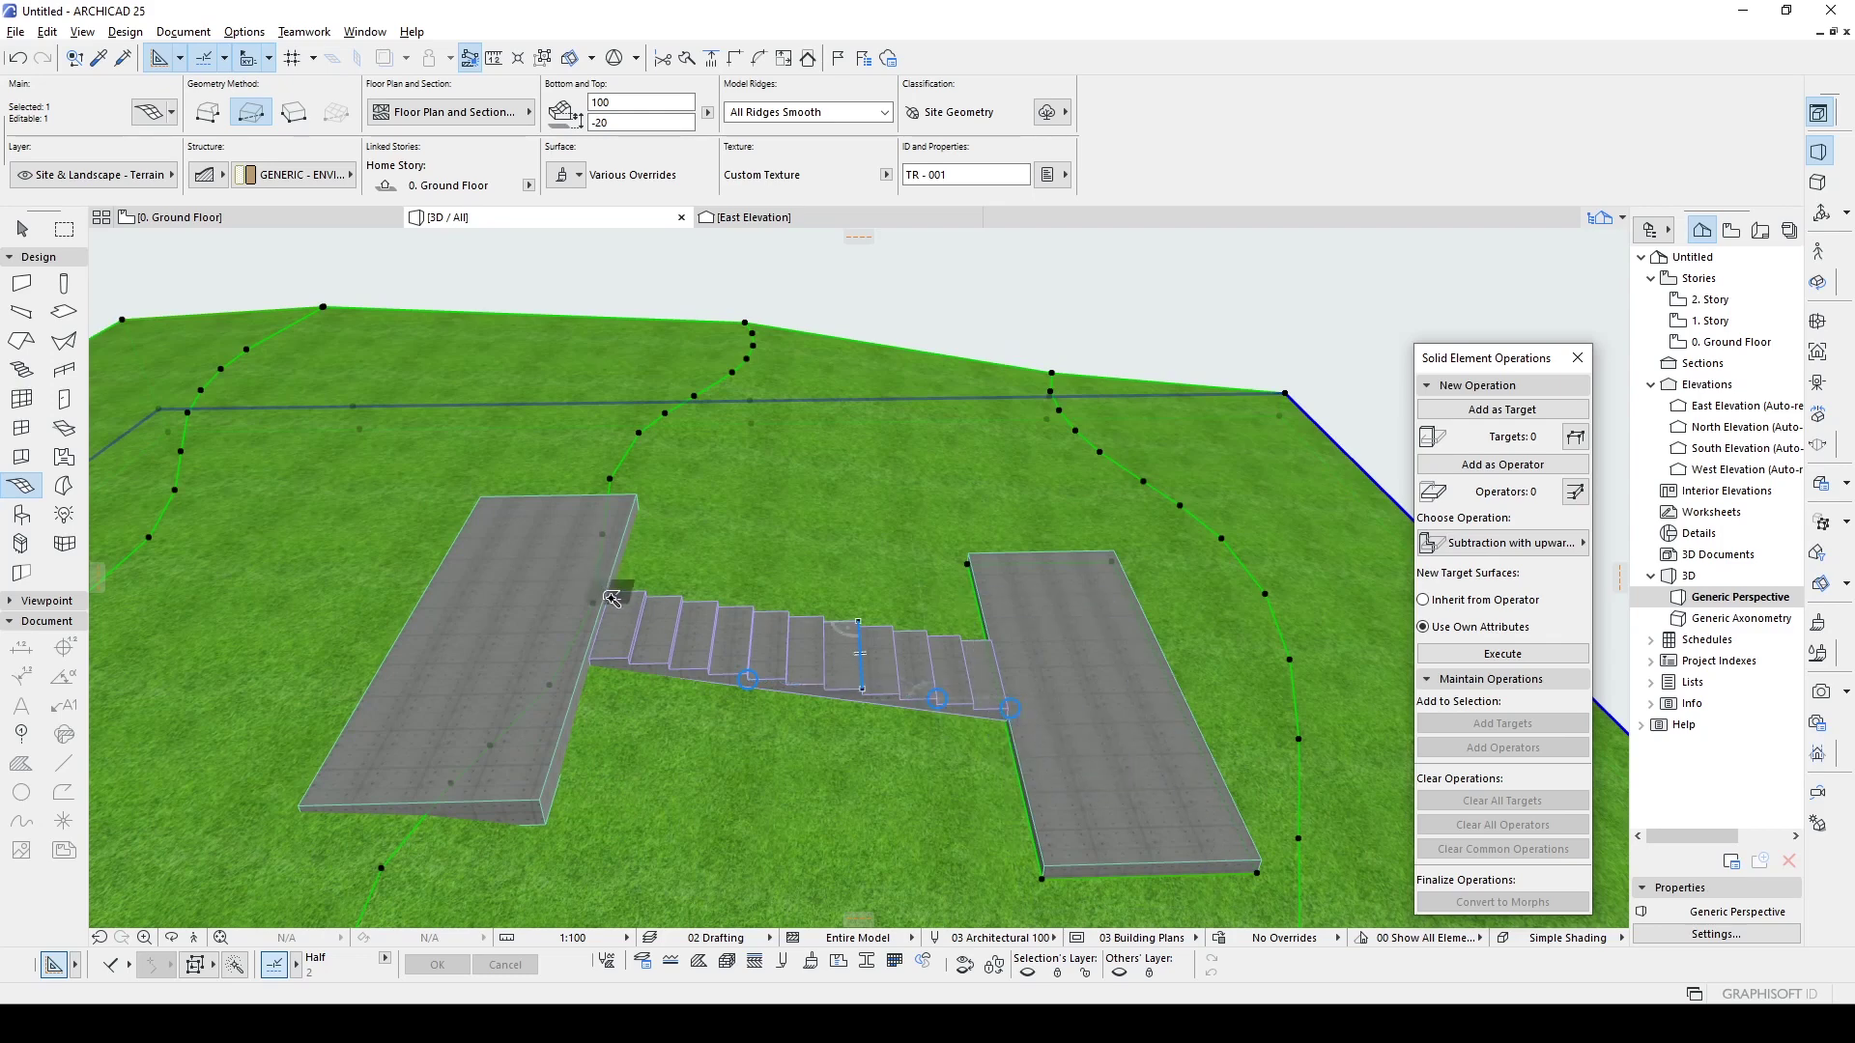
left_click_drag(610, 585, 474, 503)
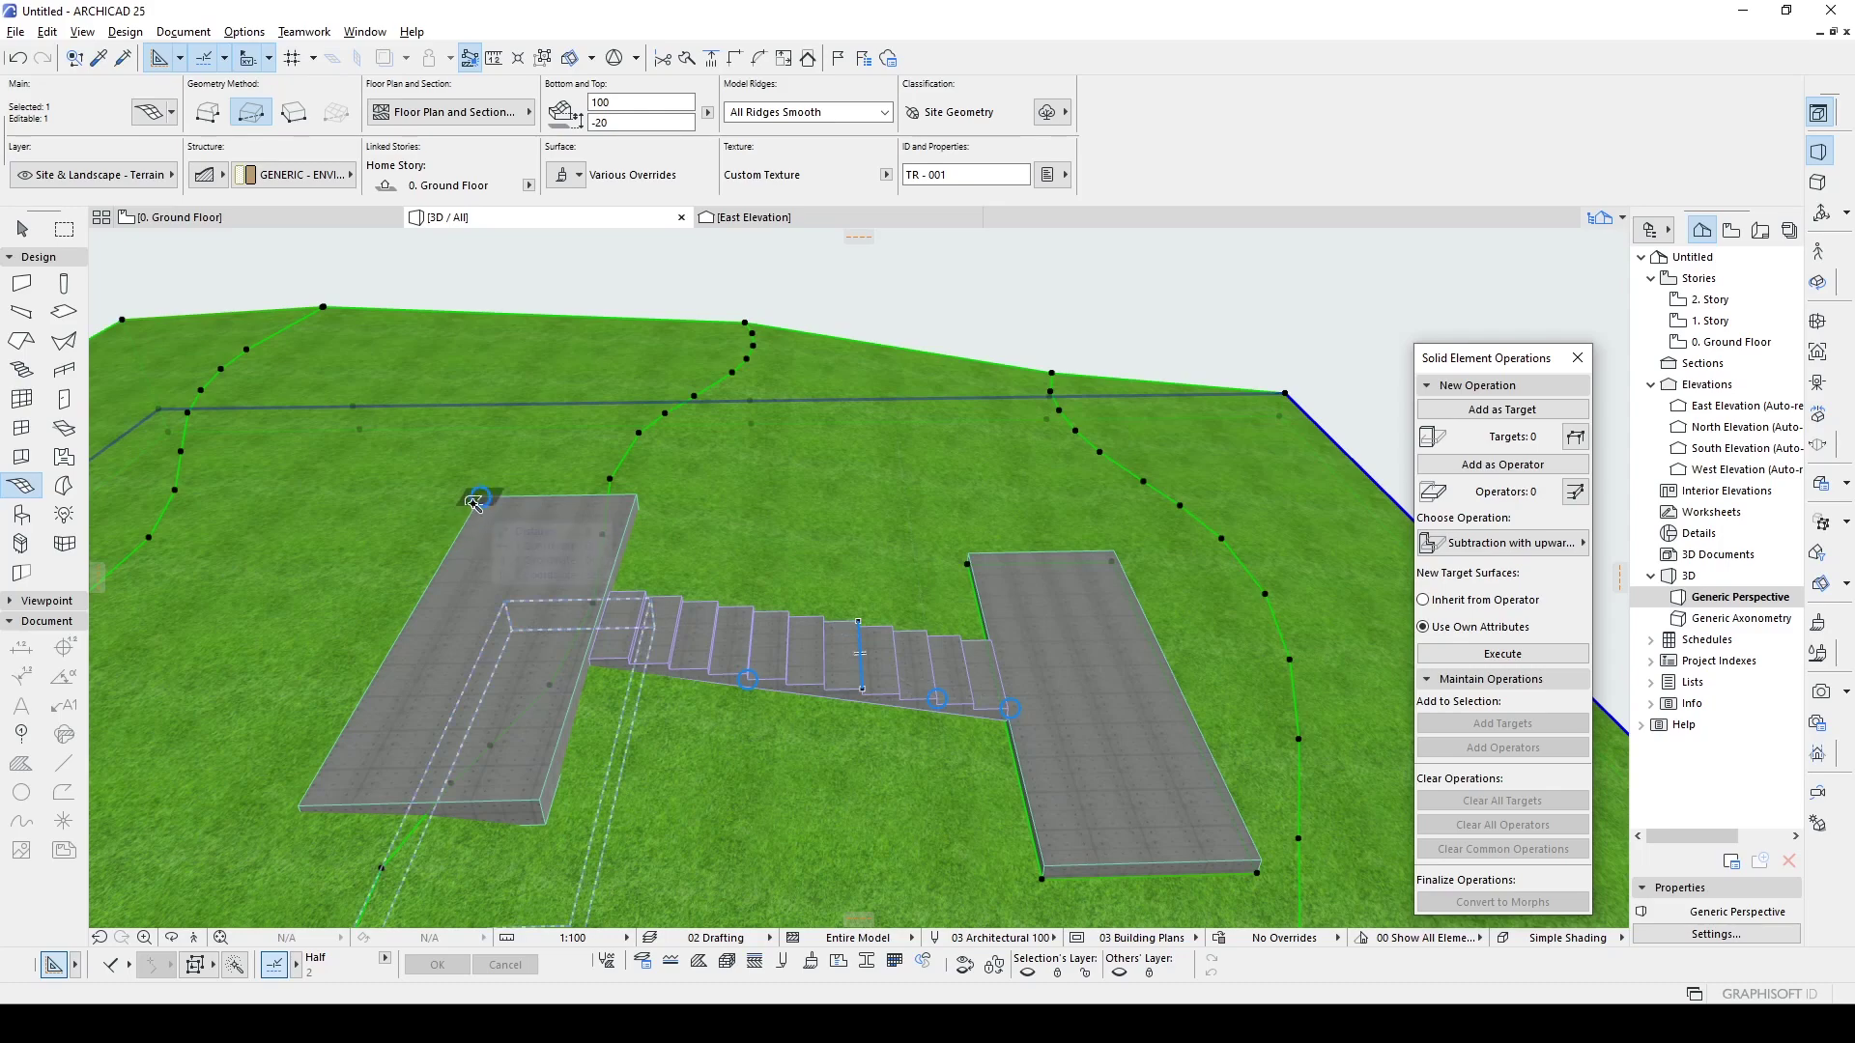
left_click_drag(474, 504, 641, 603)
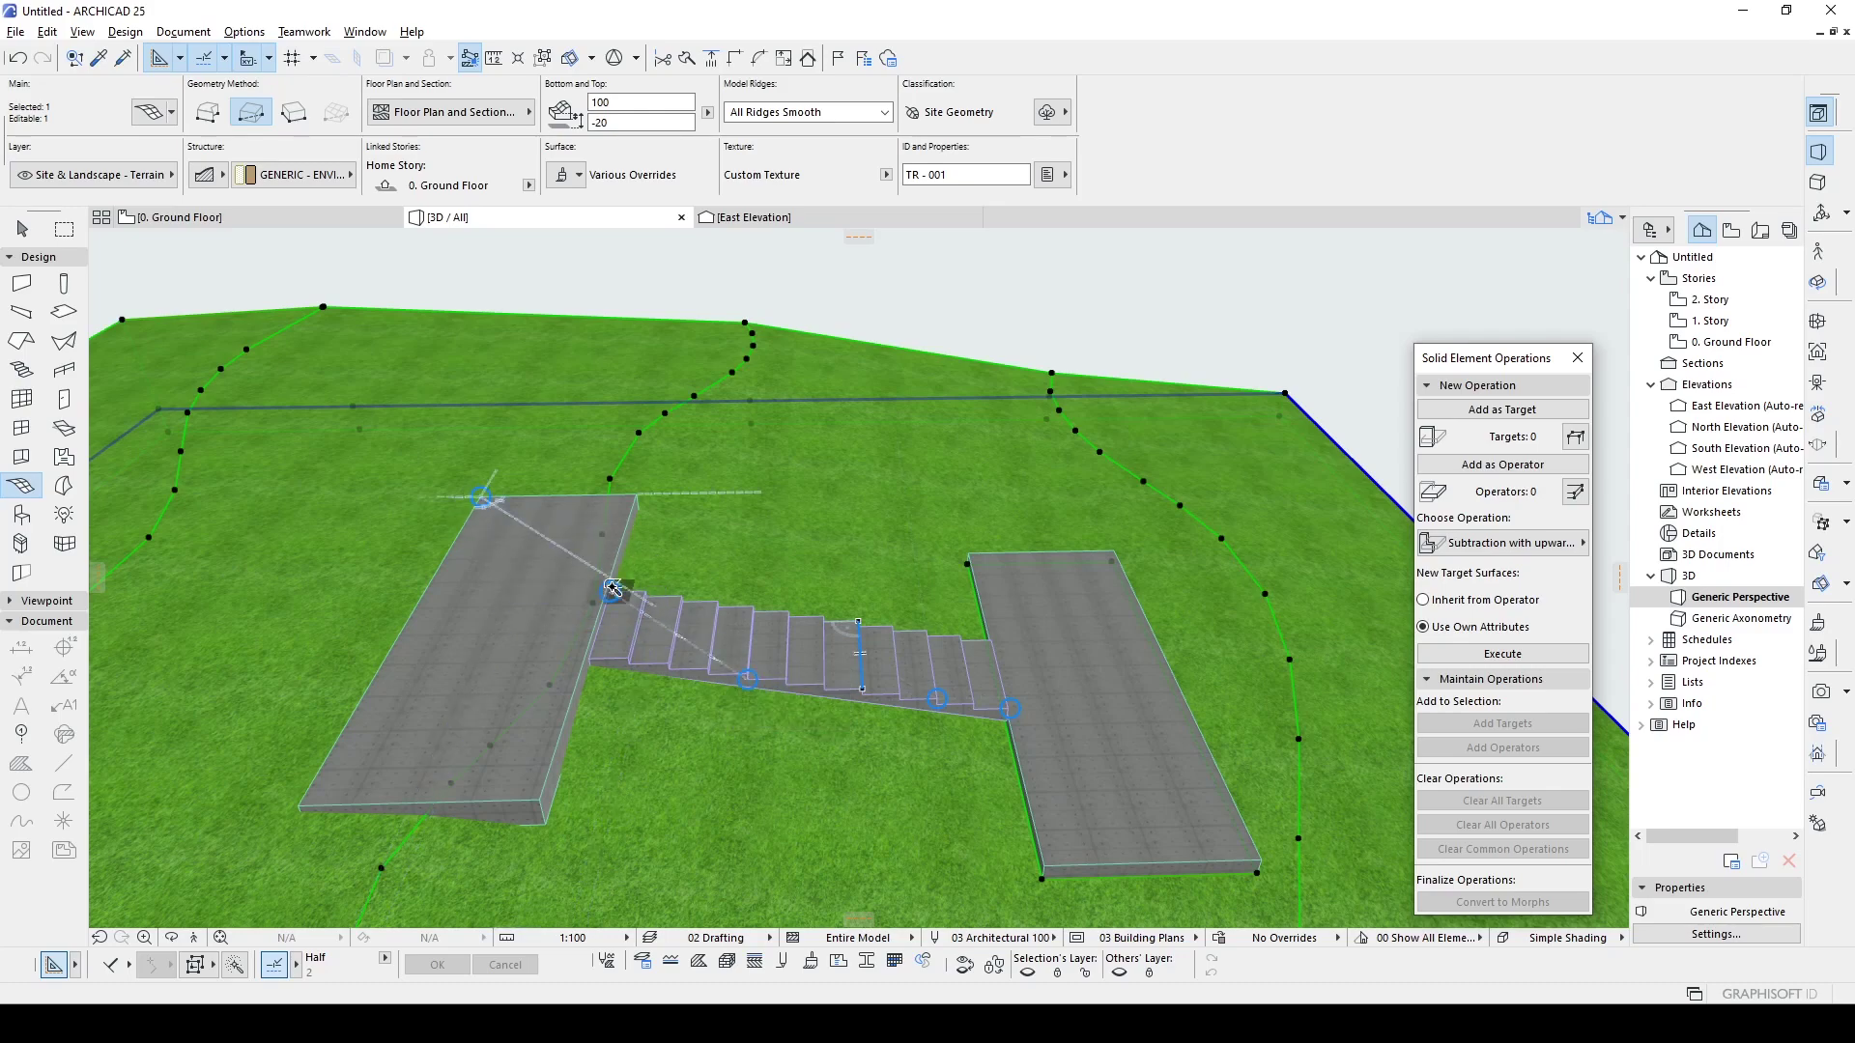
scroll(676, 561, "down", 5)
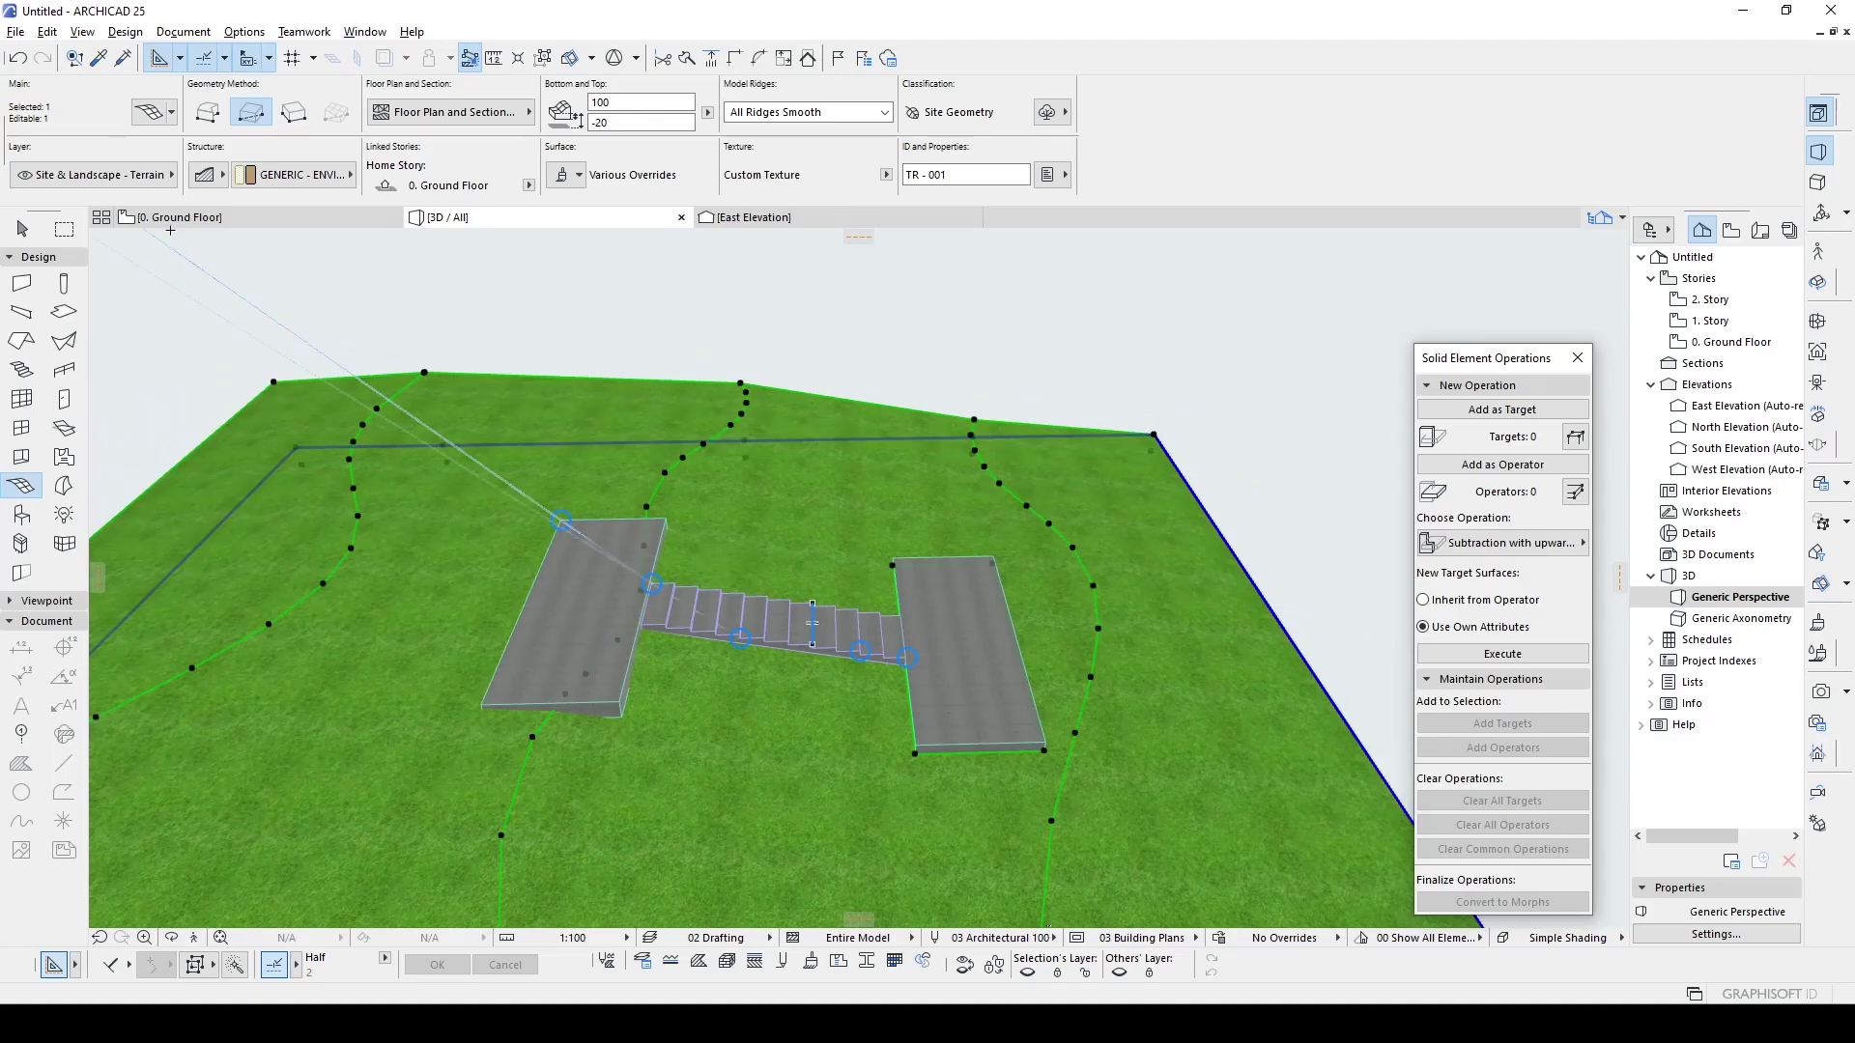
- On the Ground Floor plan, select the terrain mesh and add a vertex to its bottom edge, undoing a second edge edit
left_click(179, 217)
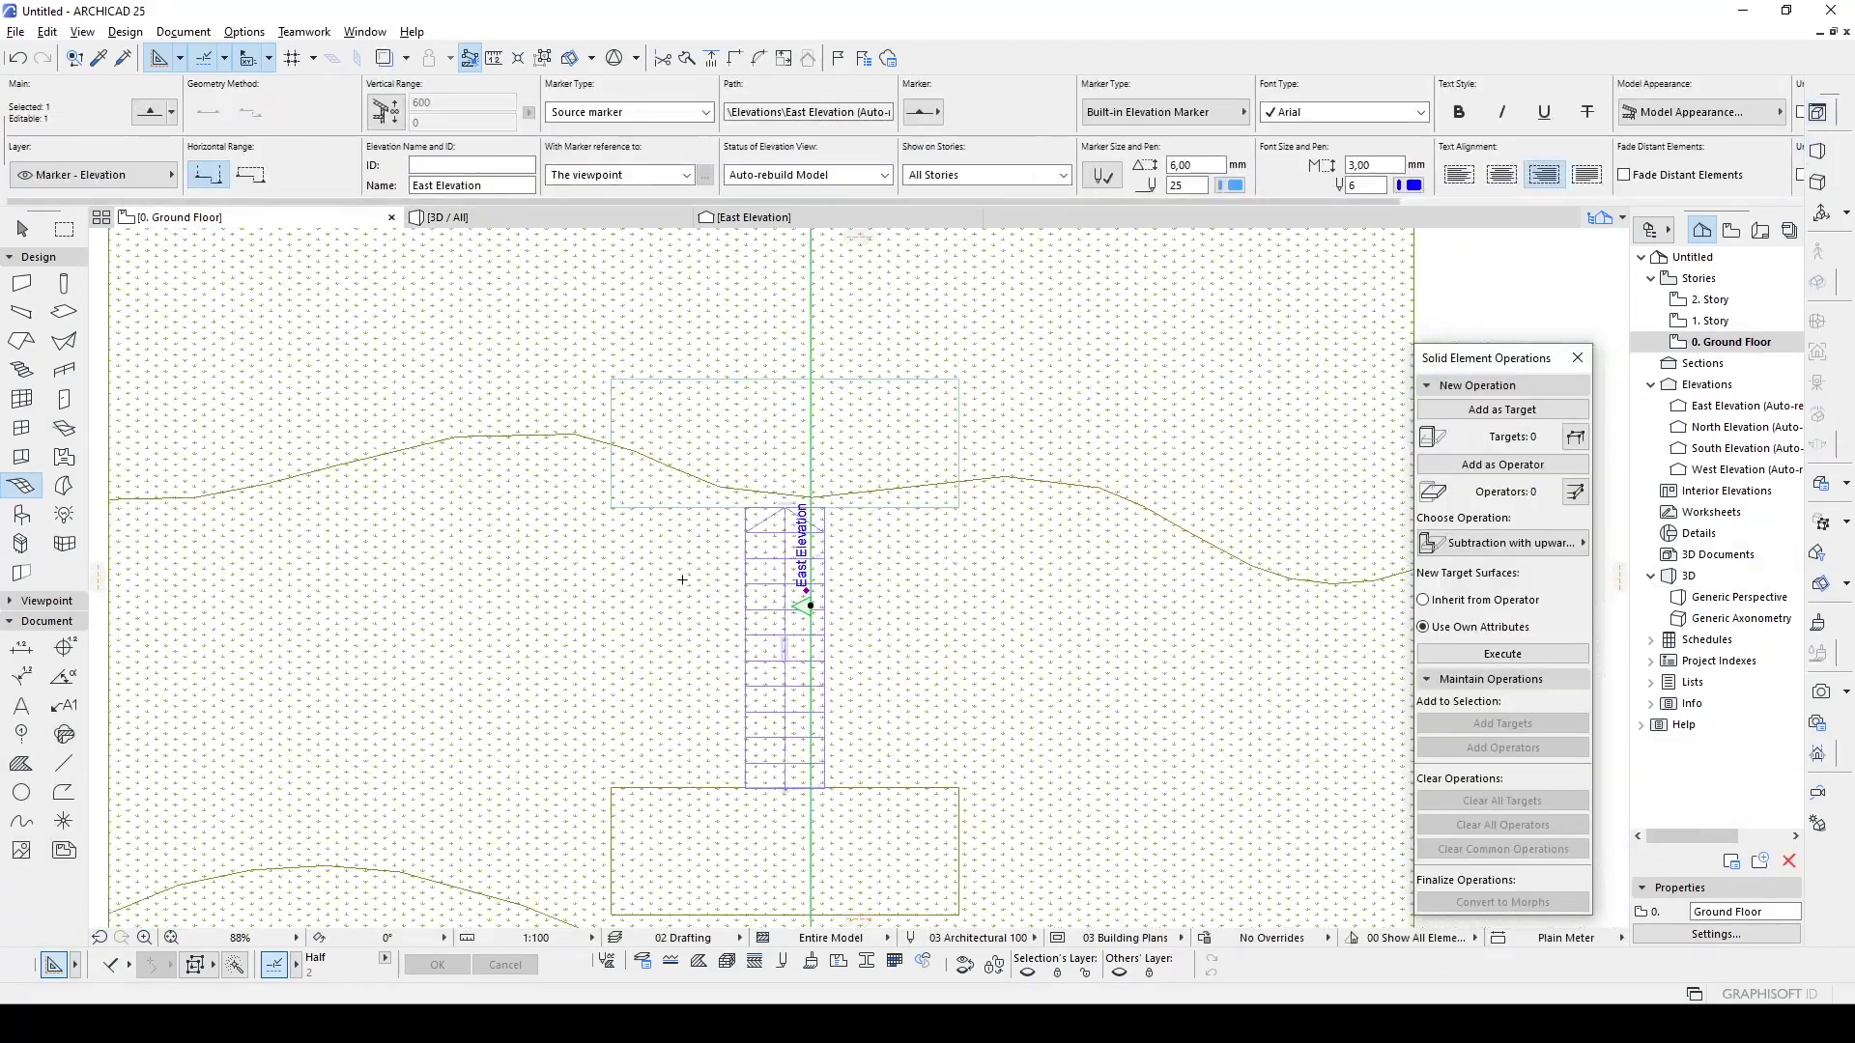
left_click(609, 604)
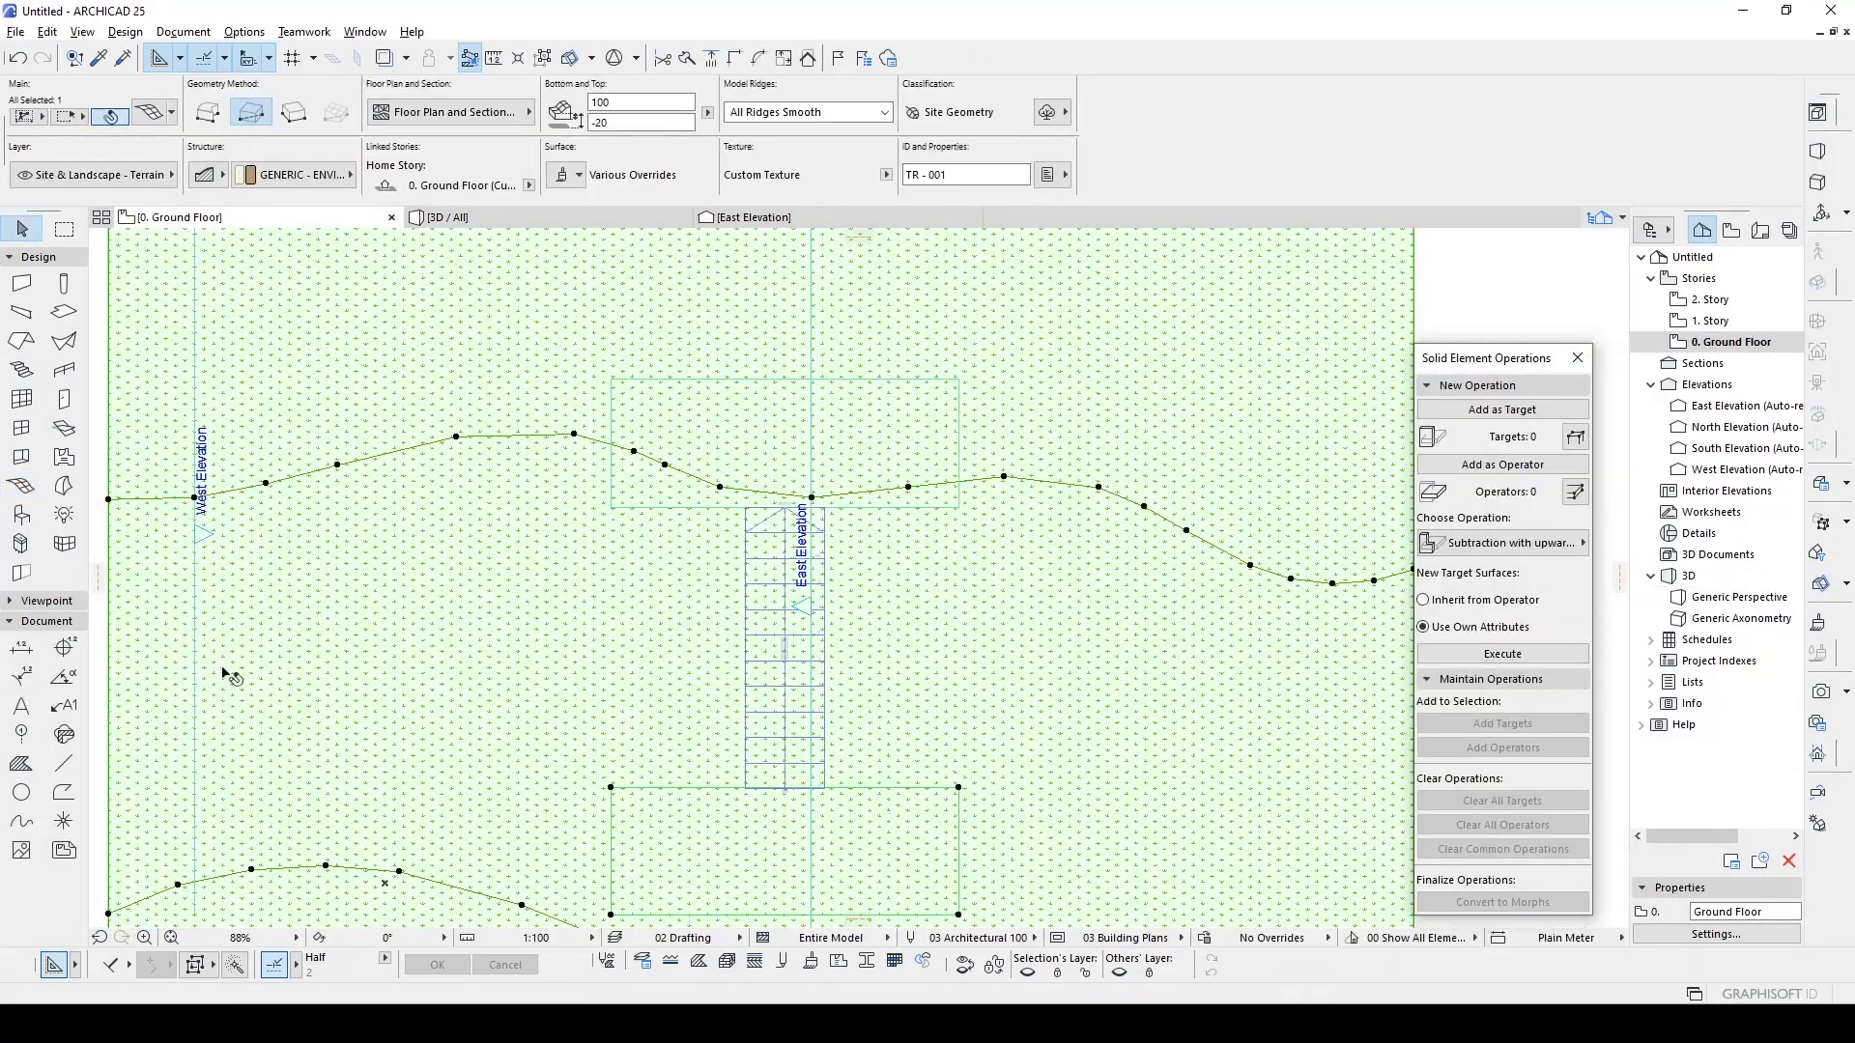
scroll(633, 674, "down", 2)
scroll(645, 650, "up", 2)
scroll(645, 653, "up", 2)
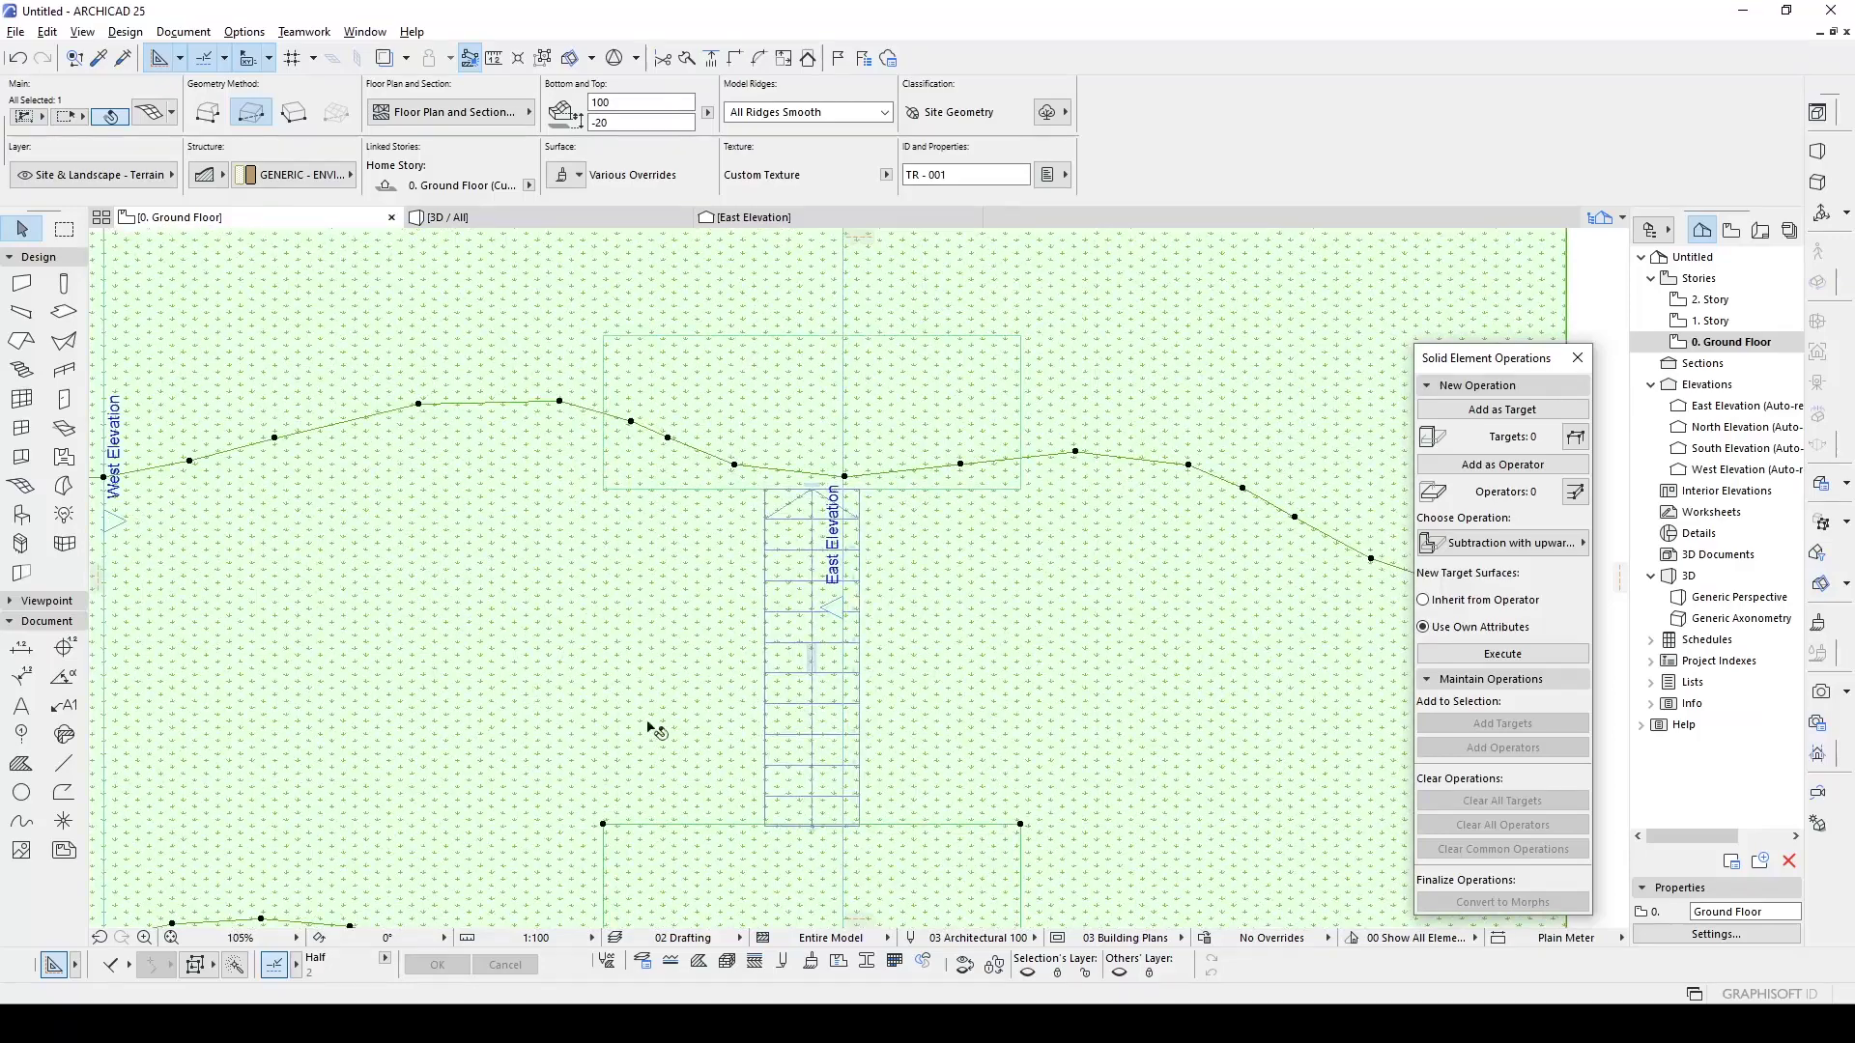
left_click(727, 826)
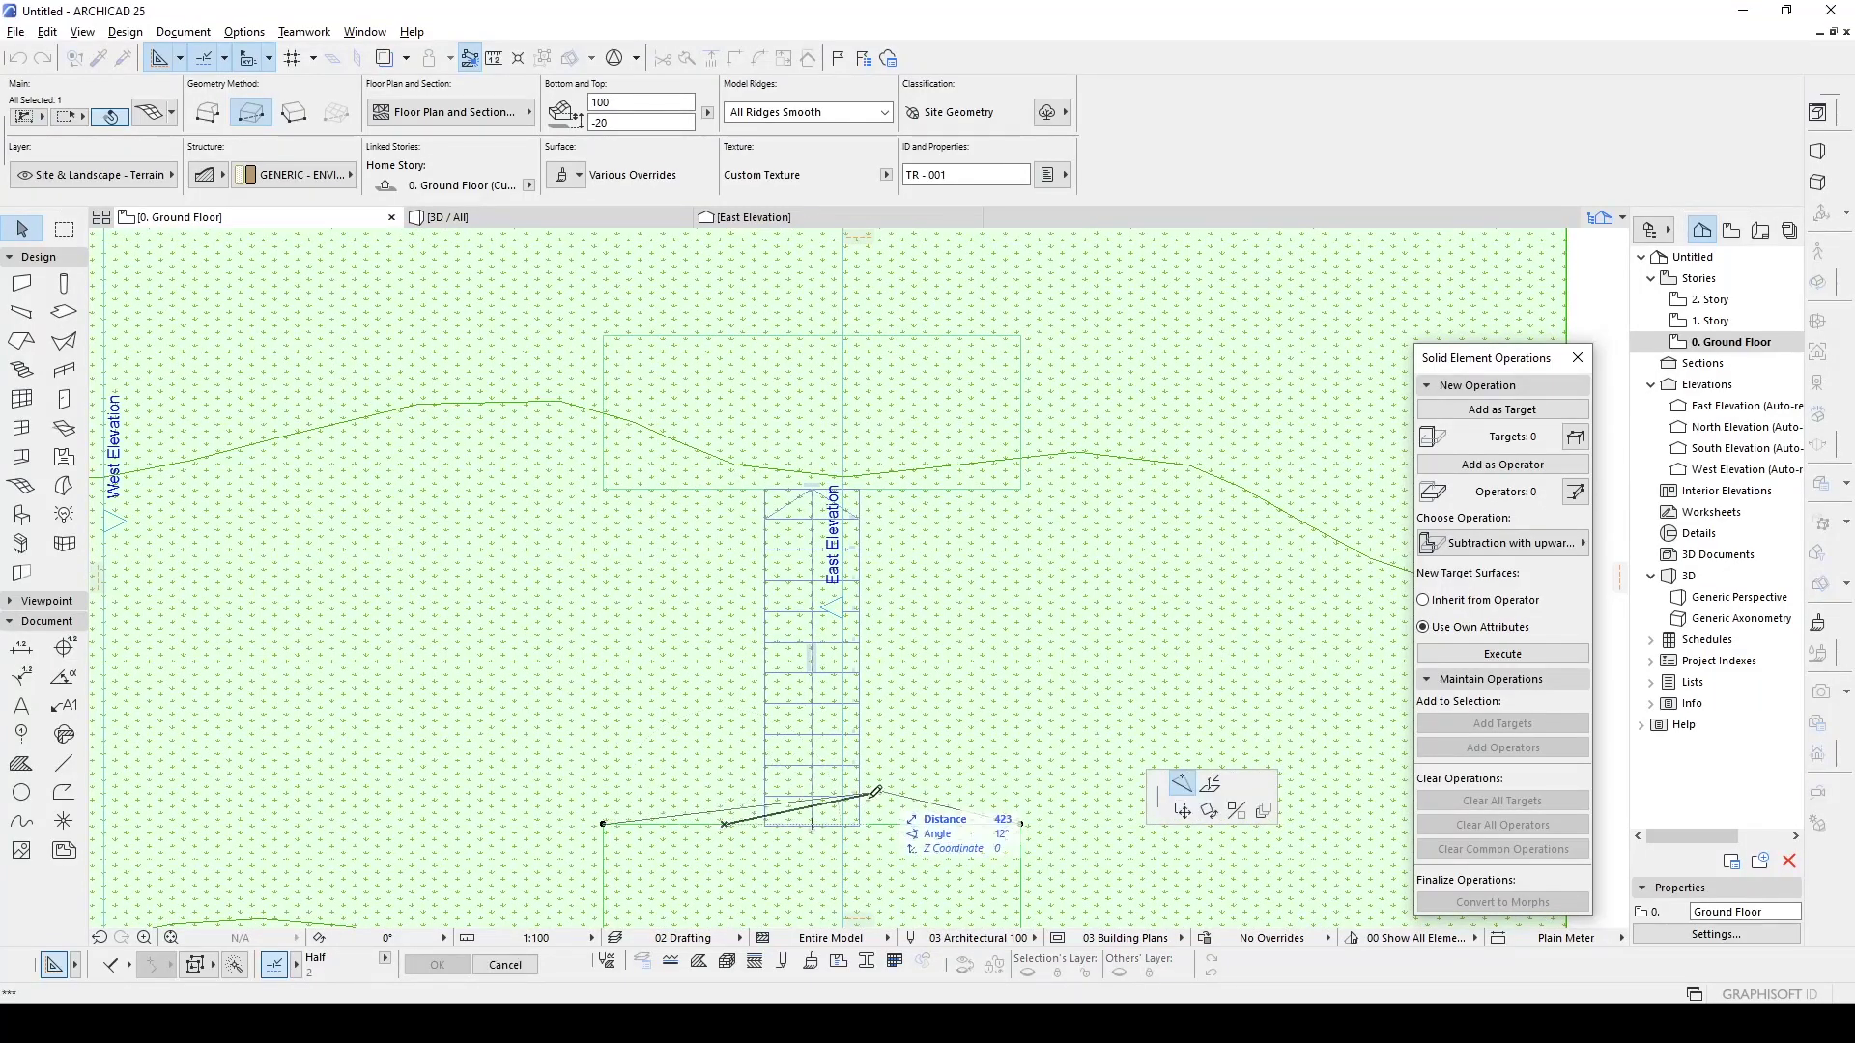
scroll(779, 824, "up", 2)
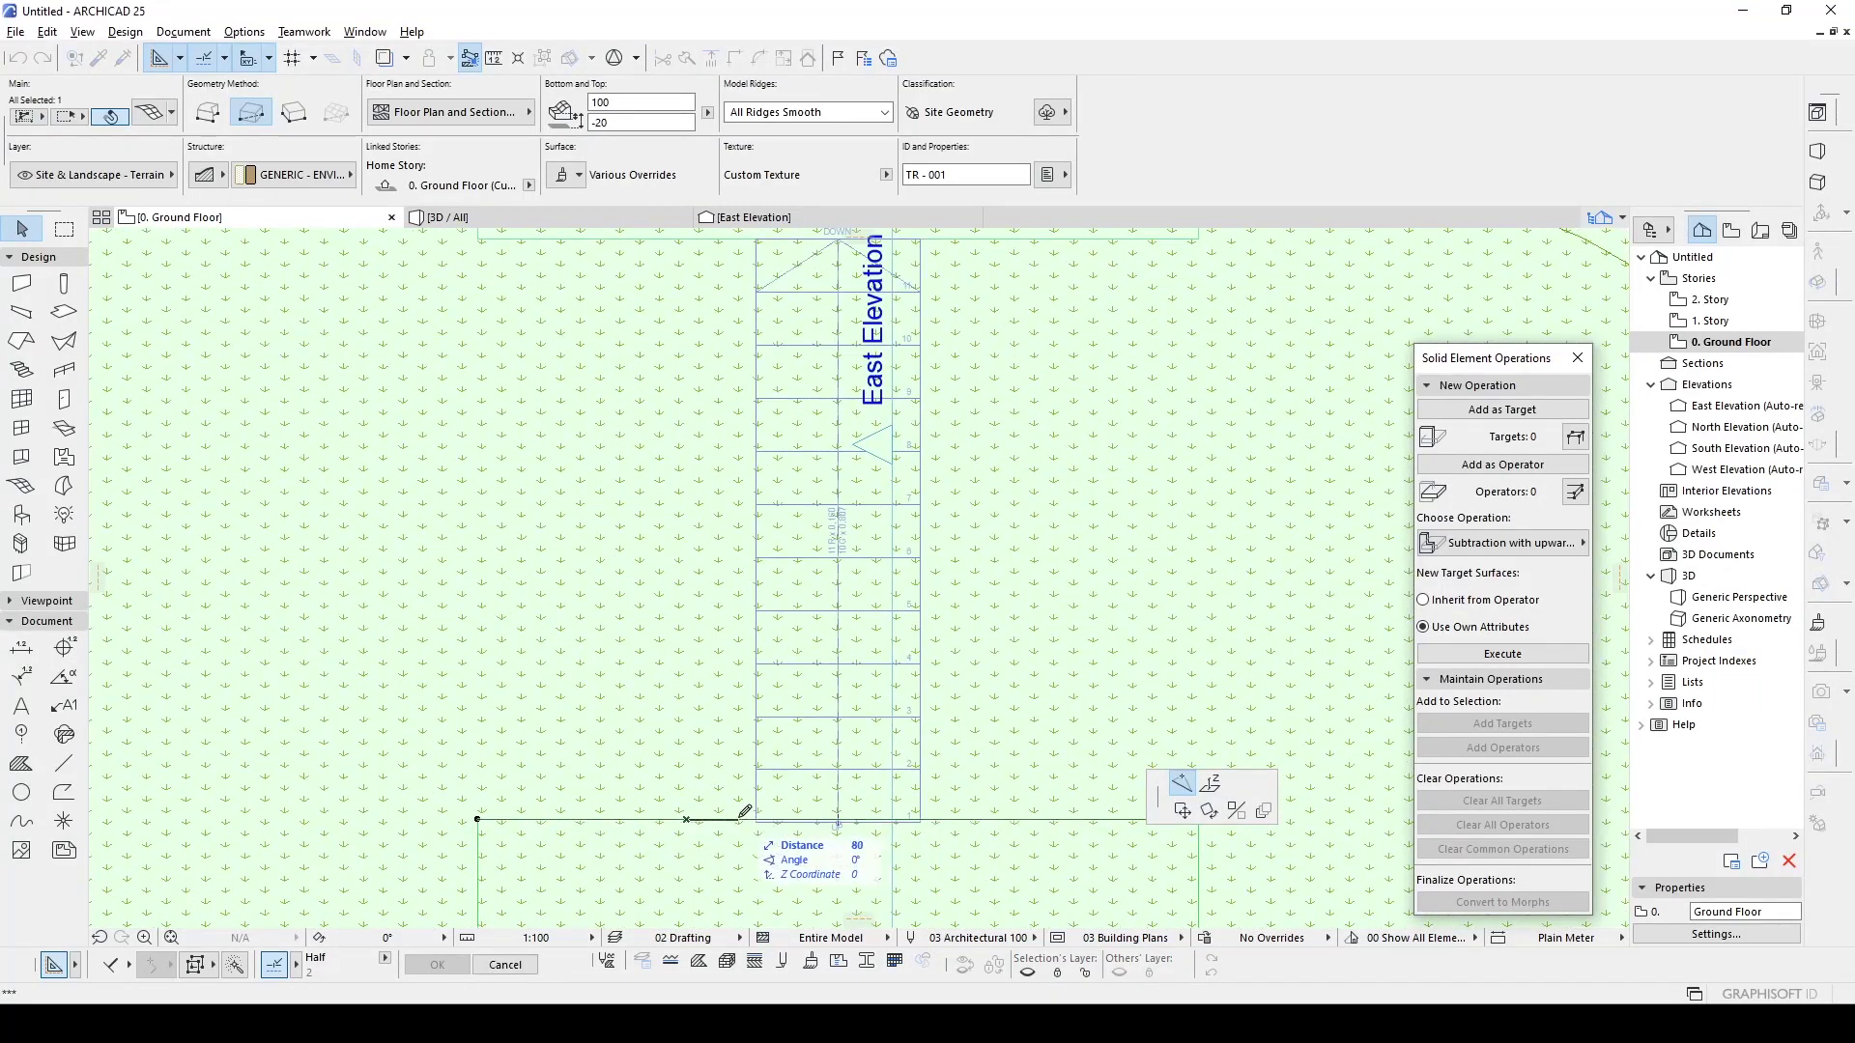
scroll(775, 816, "up", 2)
left_click(773, 816)
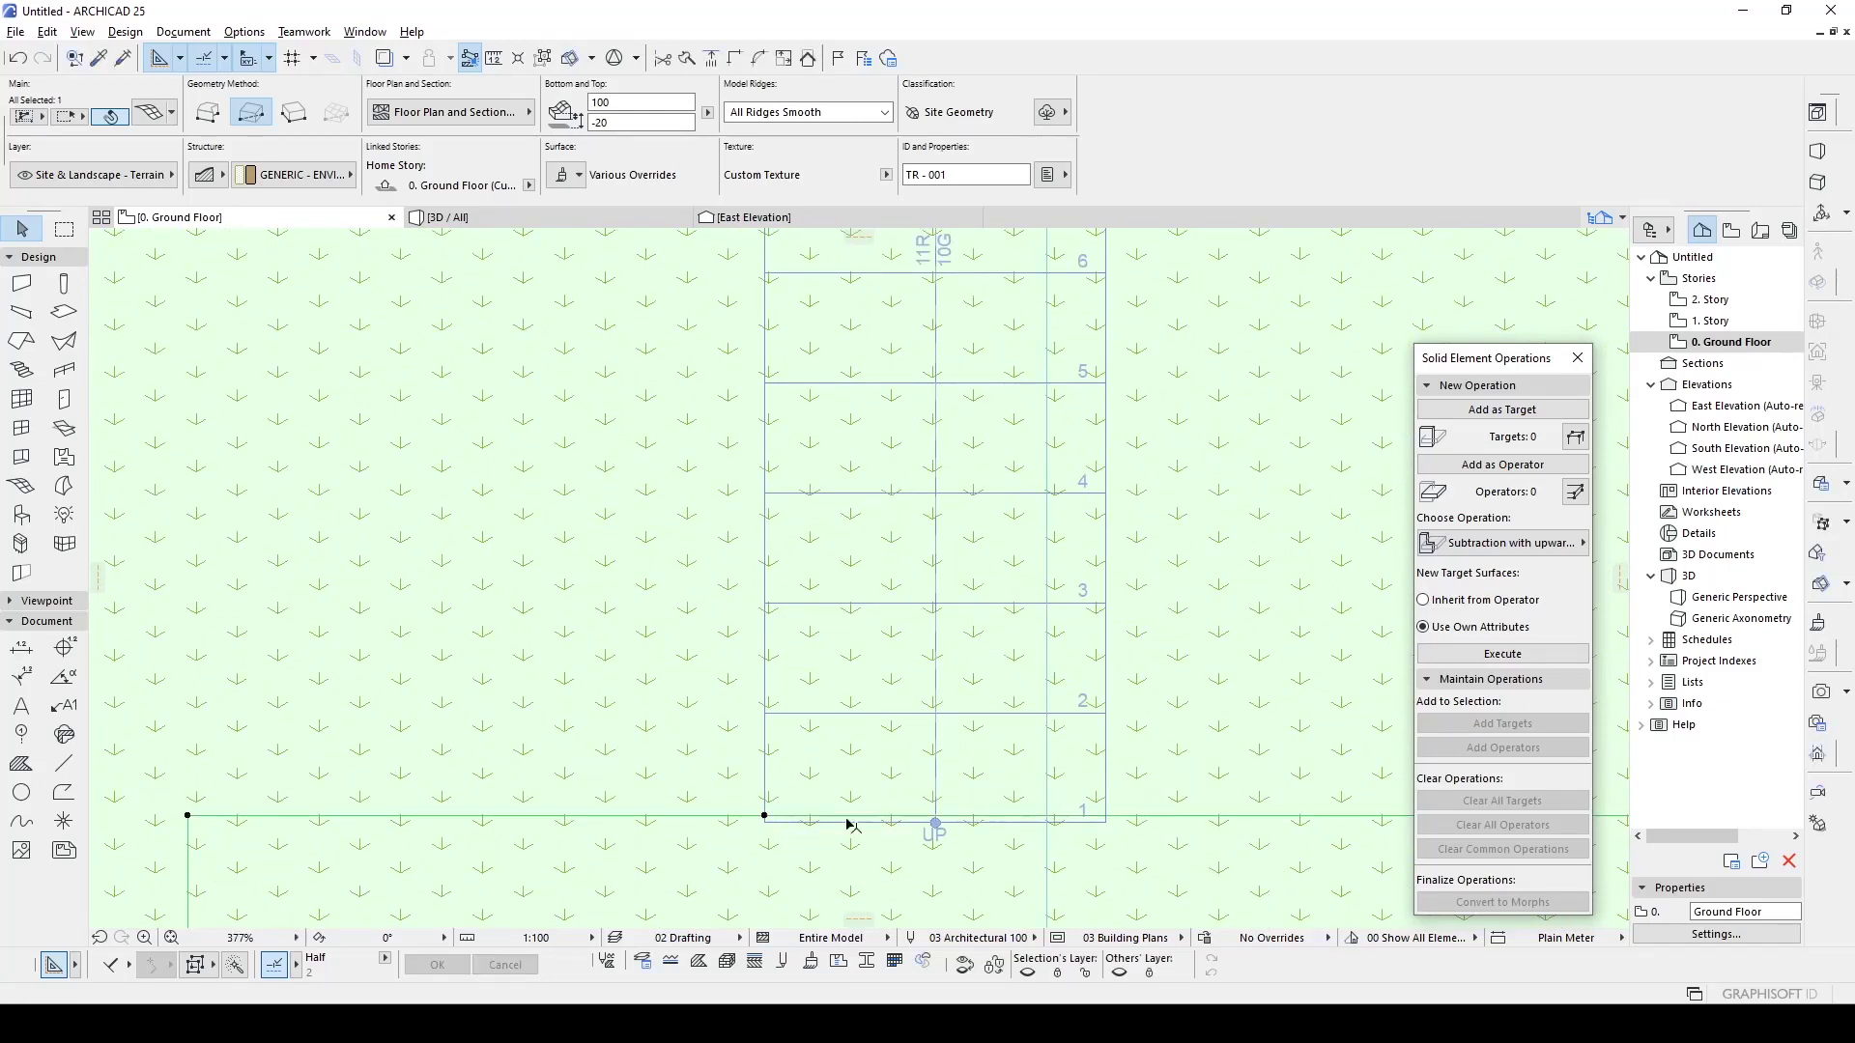
left_click(1162, 817)
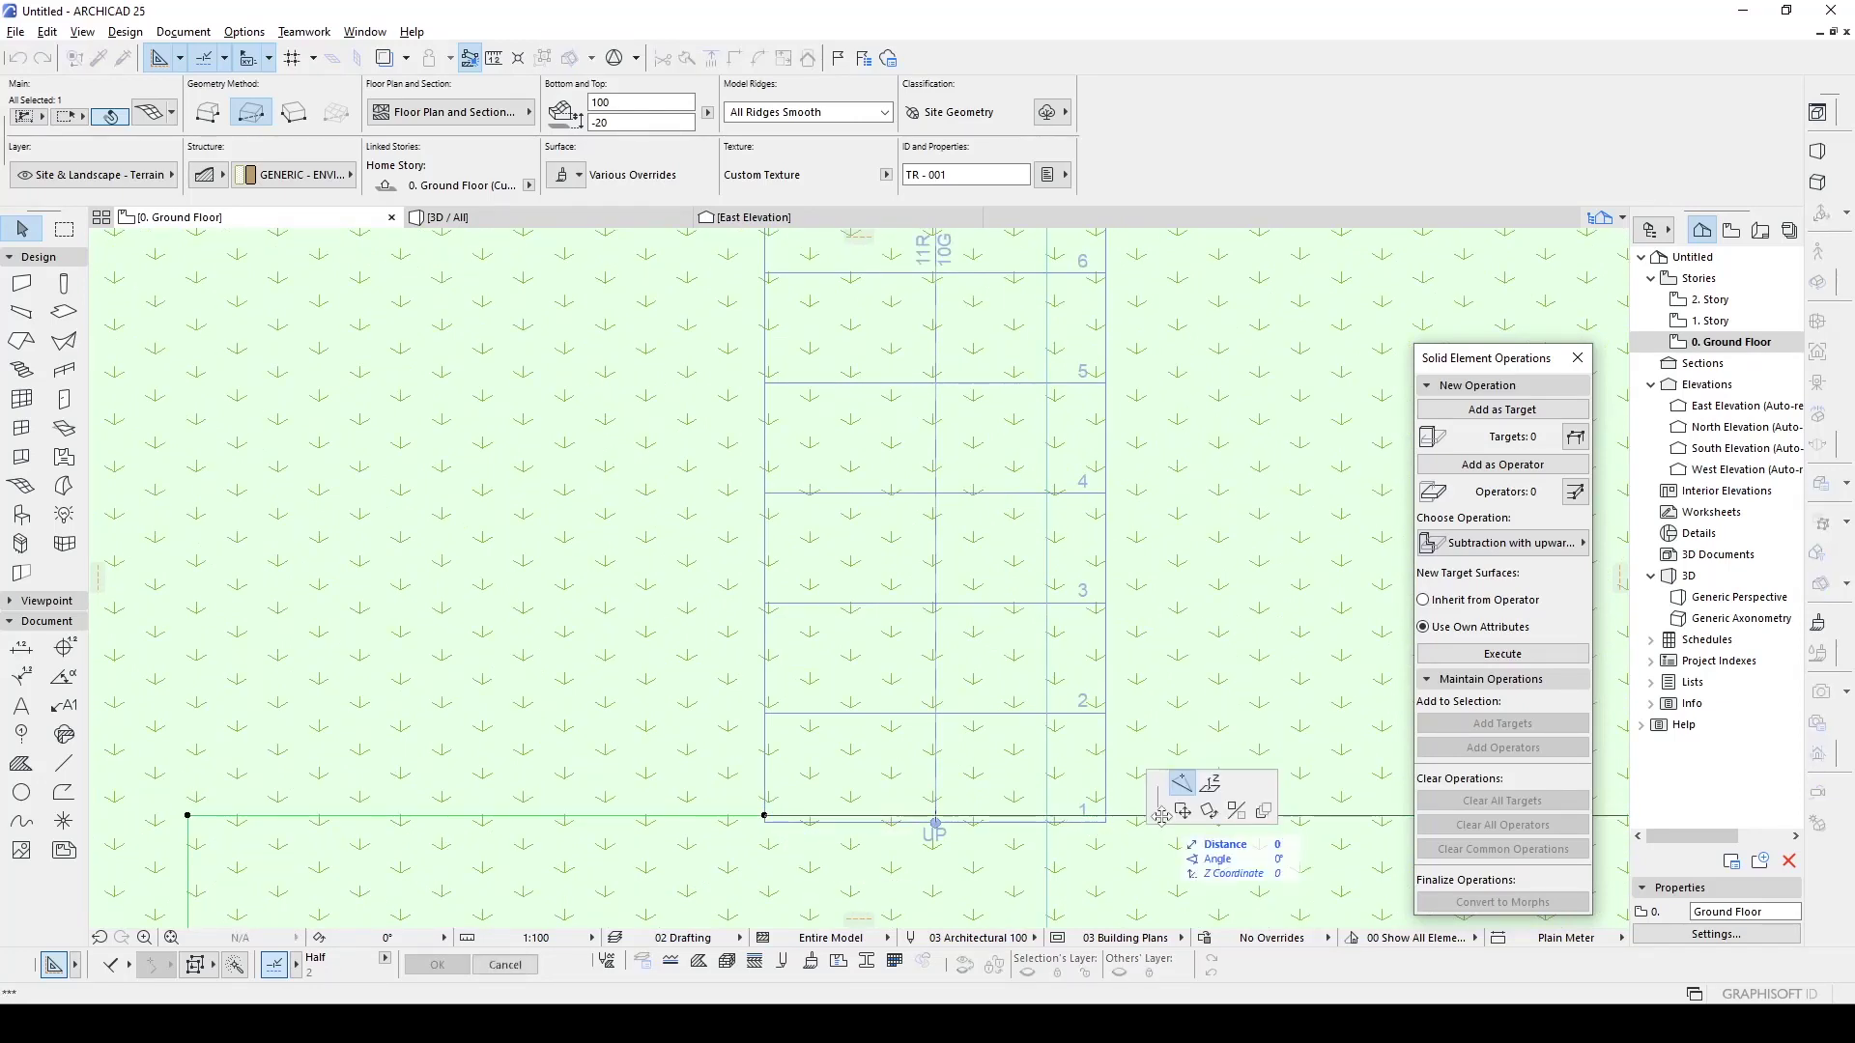
left_click(1083, 809)
key("ctrl+z")
scroll(603, 809, "down", 3)
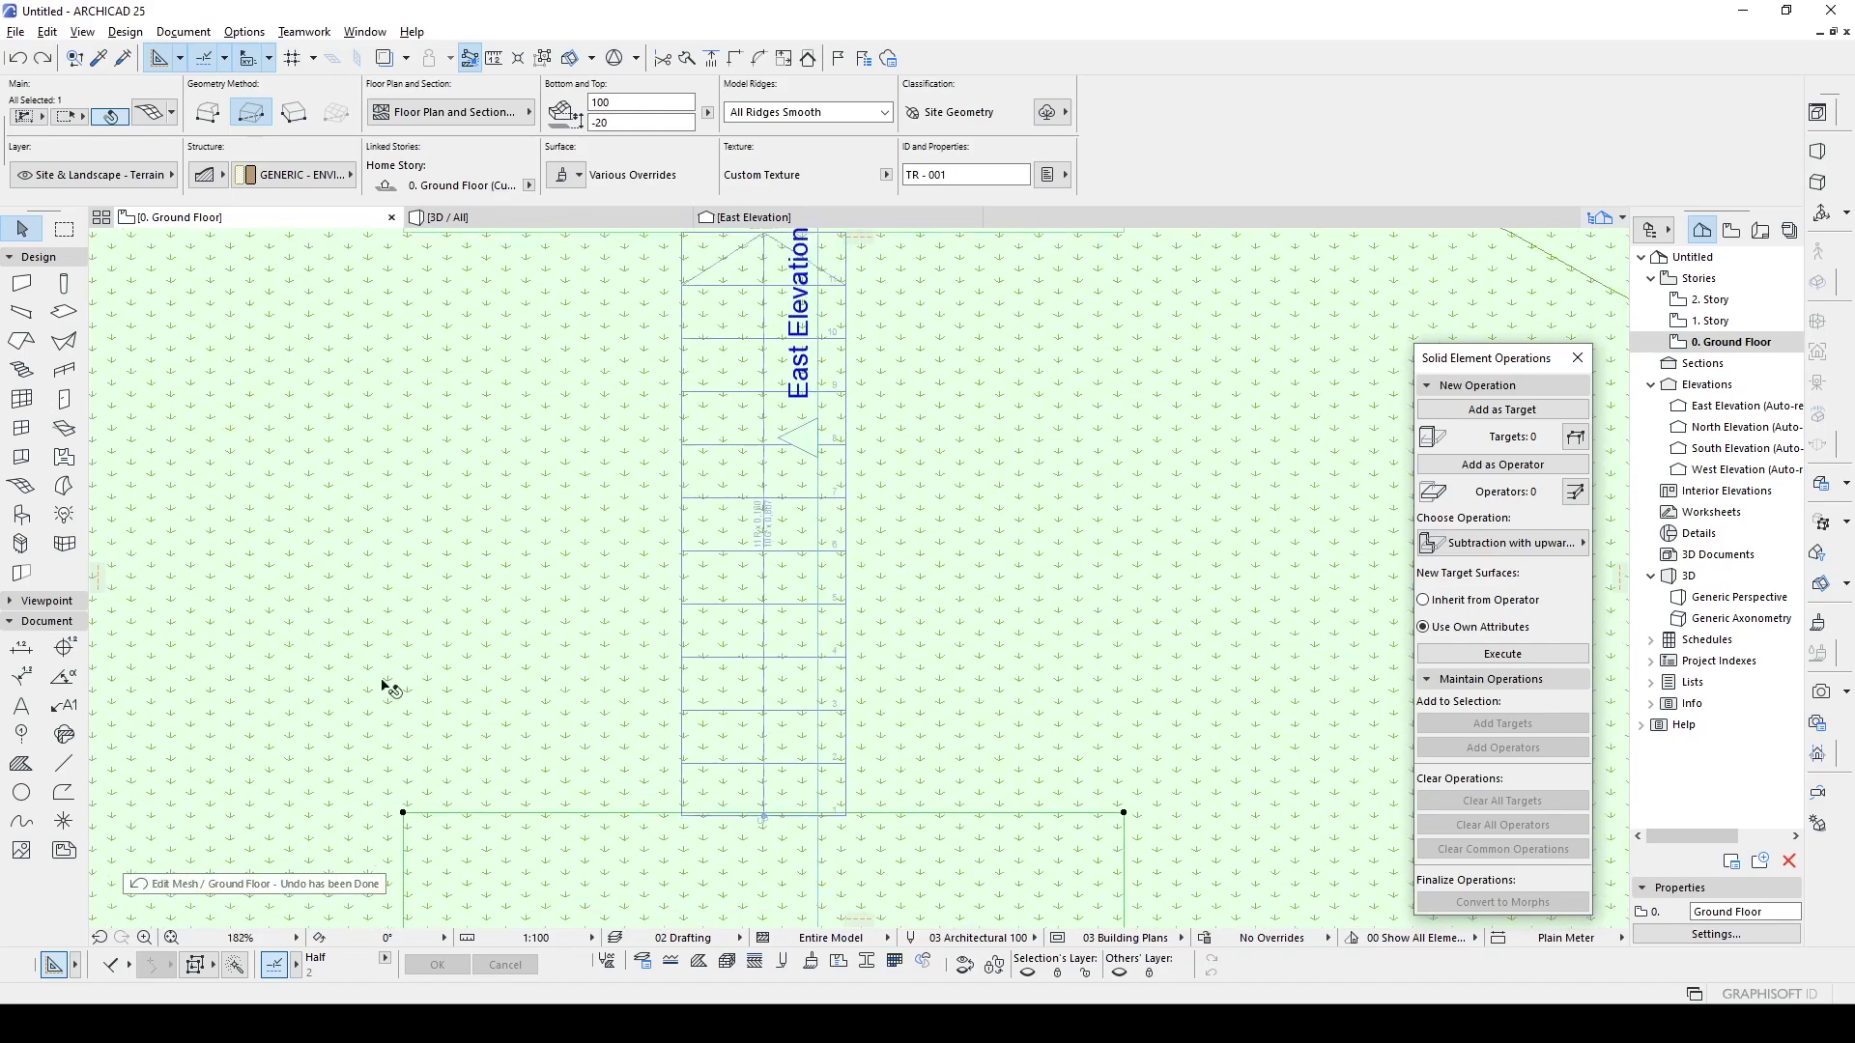
- Draw new mesh points as a rectangle from the stair top to its bottom corner and confirm
left_click(23, 486)
scroll(526, 307, "up", 3)
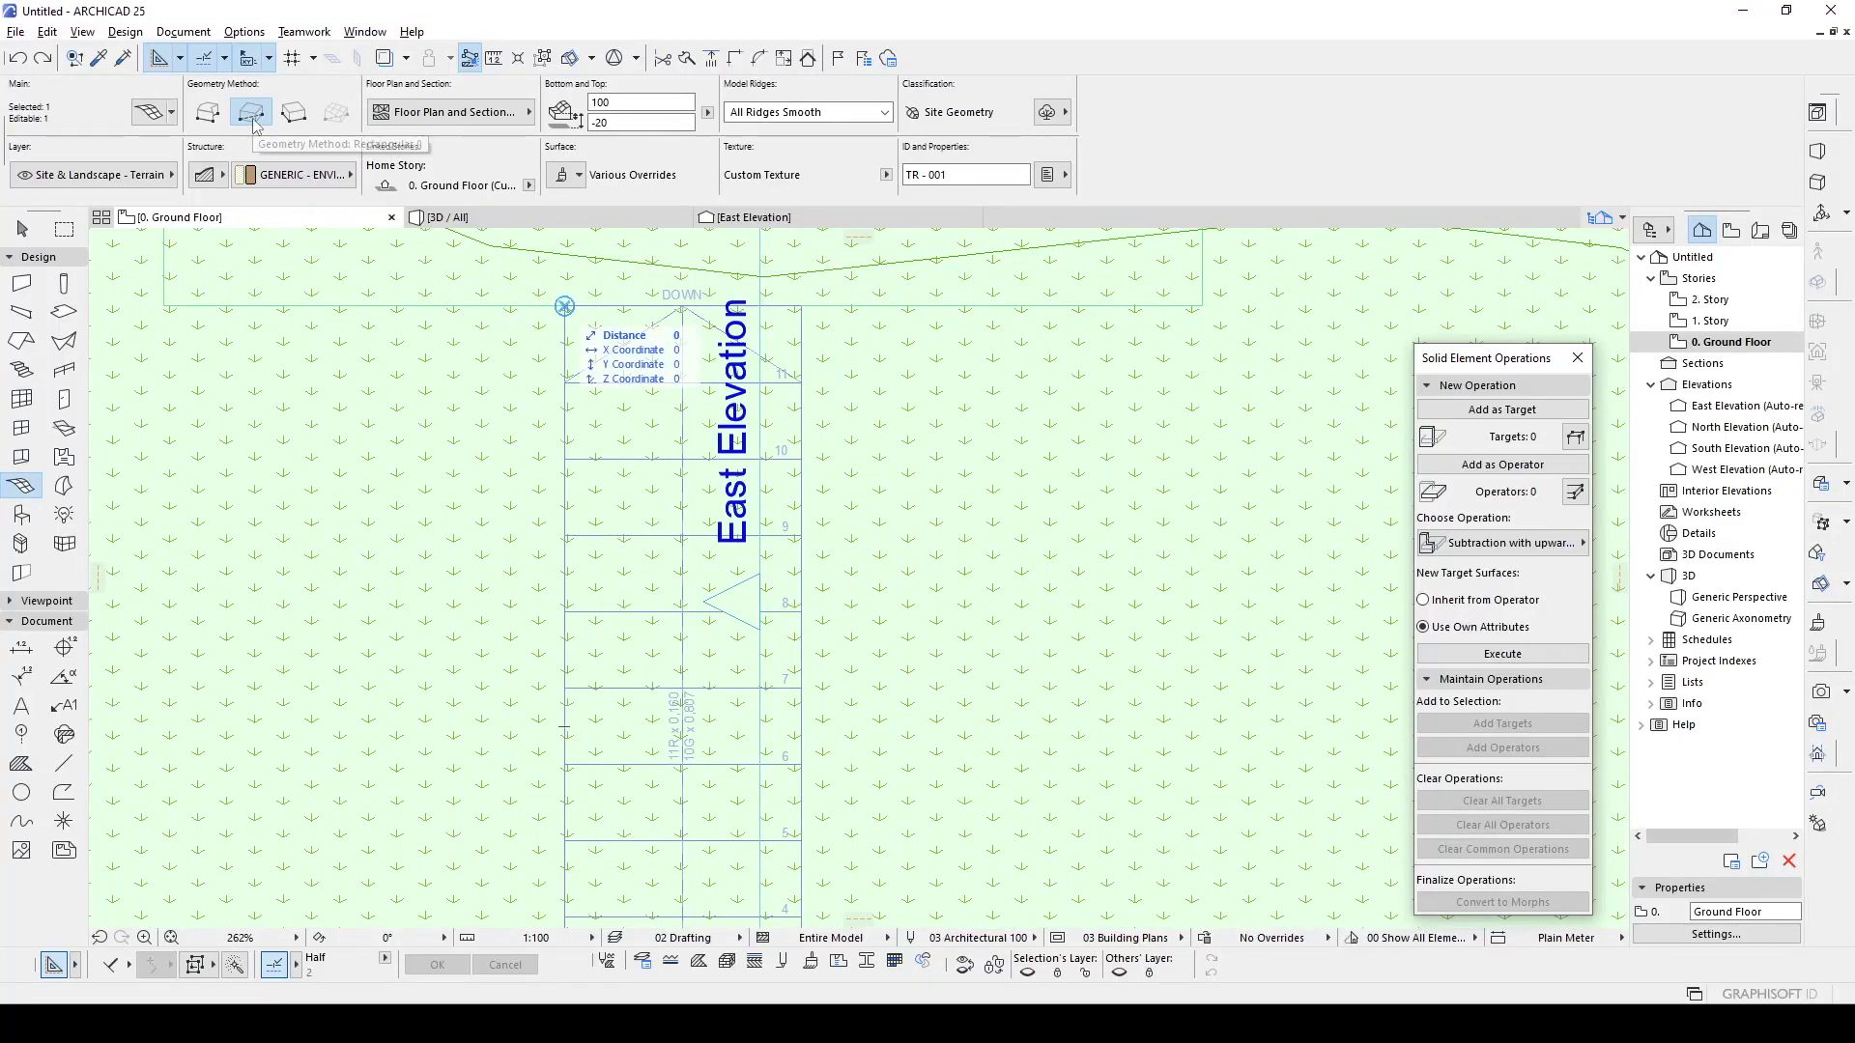
scroll(565, 306, "up", 4)
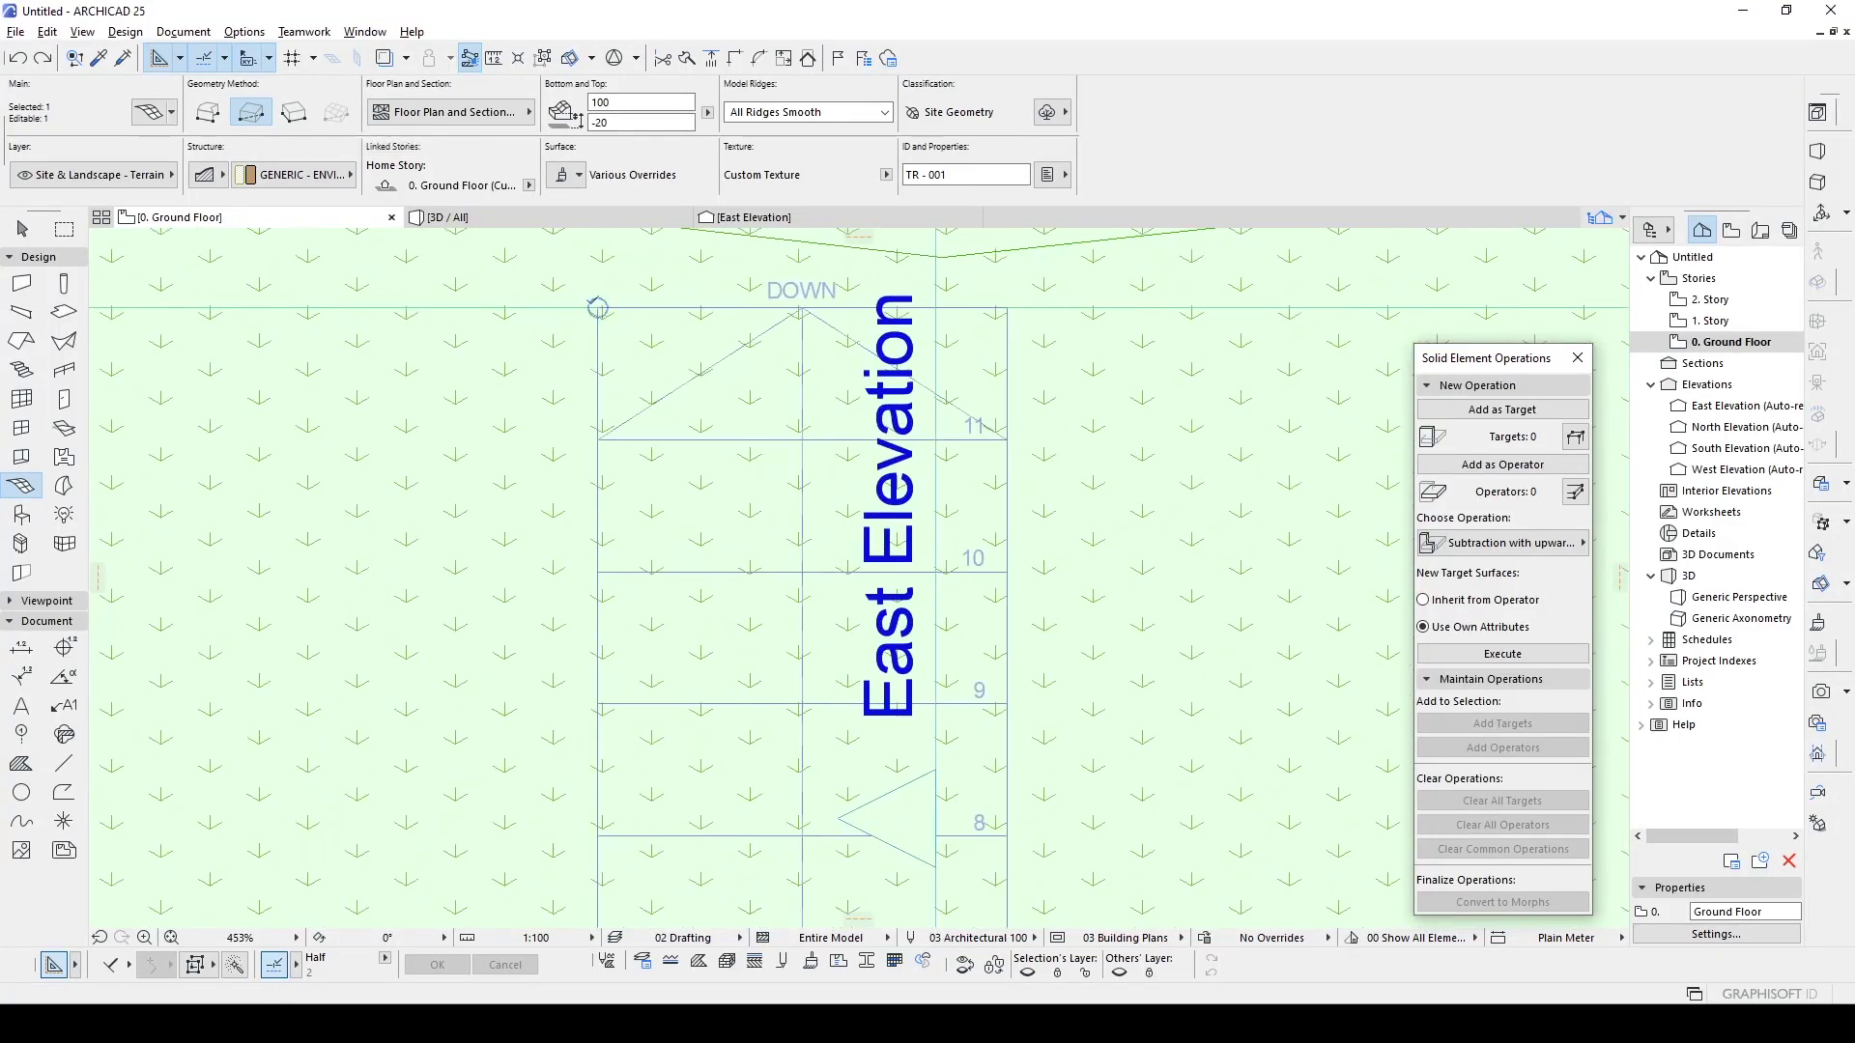
left_click(594, 307)
scroll(828, 599, "down", 6)
scroll(784, 726, "up", 4)
scroll(785, 739, "up", 1)
left_click(784, 747)
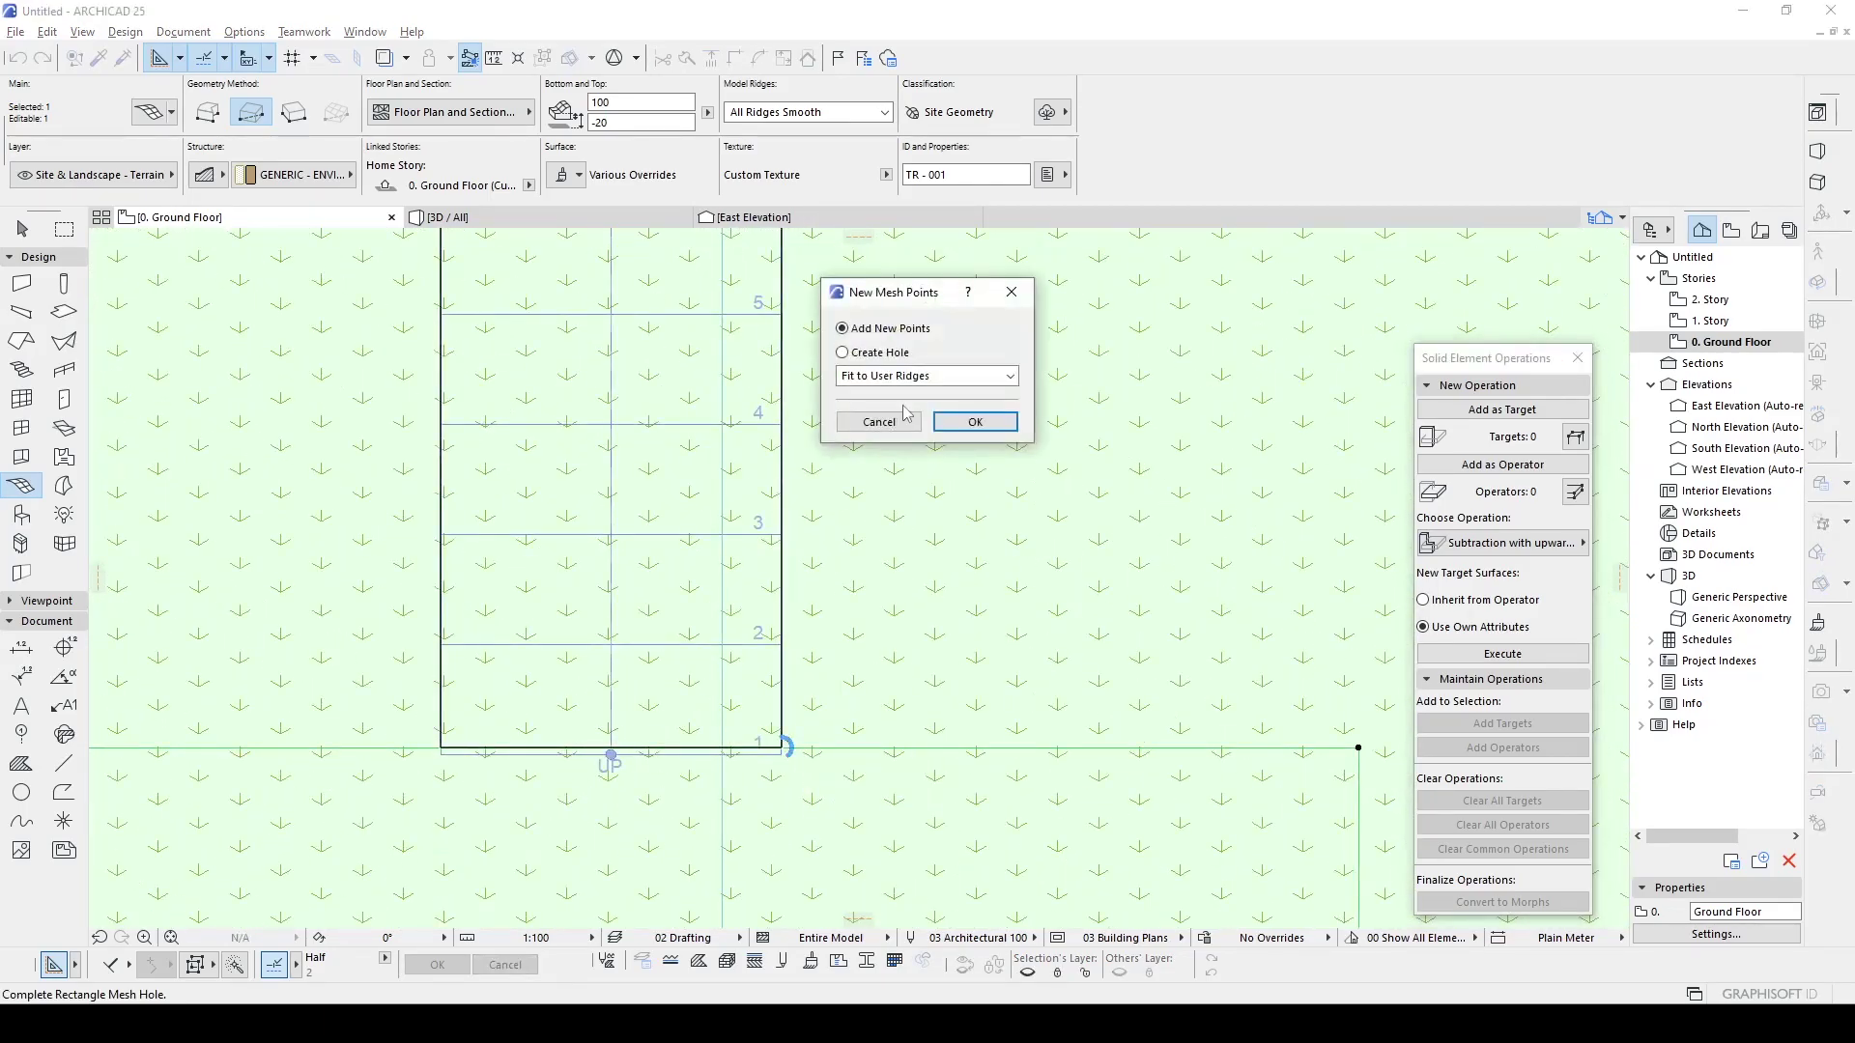
left_click(976, 422)
scroll(742, 630, "down", 8)
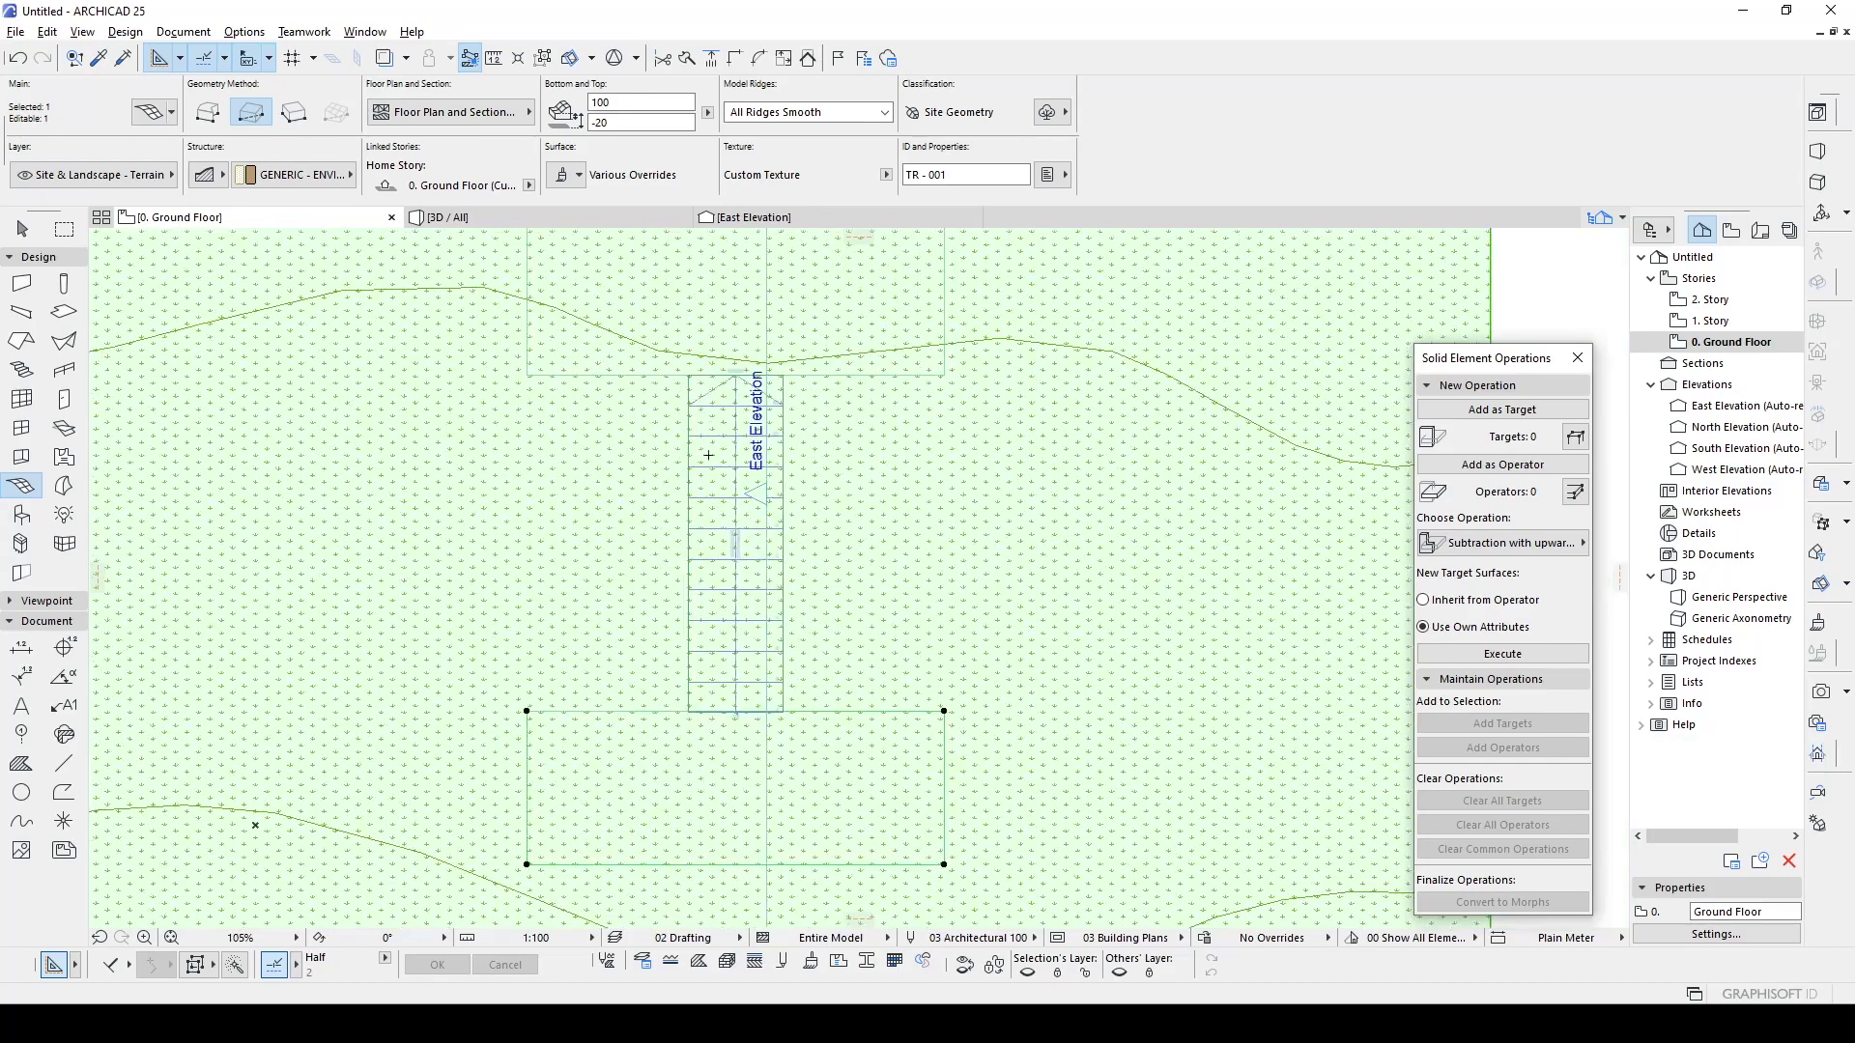
scroll(742, 630, "down", 2)
- Return to selection and show the terrain and stair in the 3D view
key("shift")
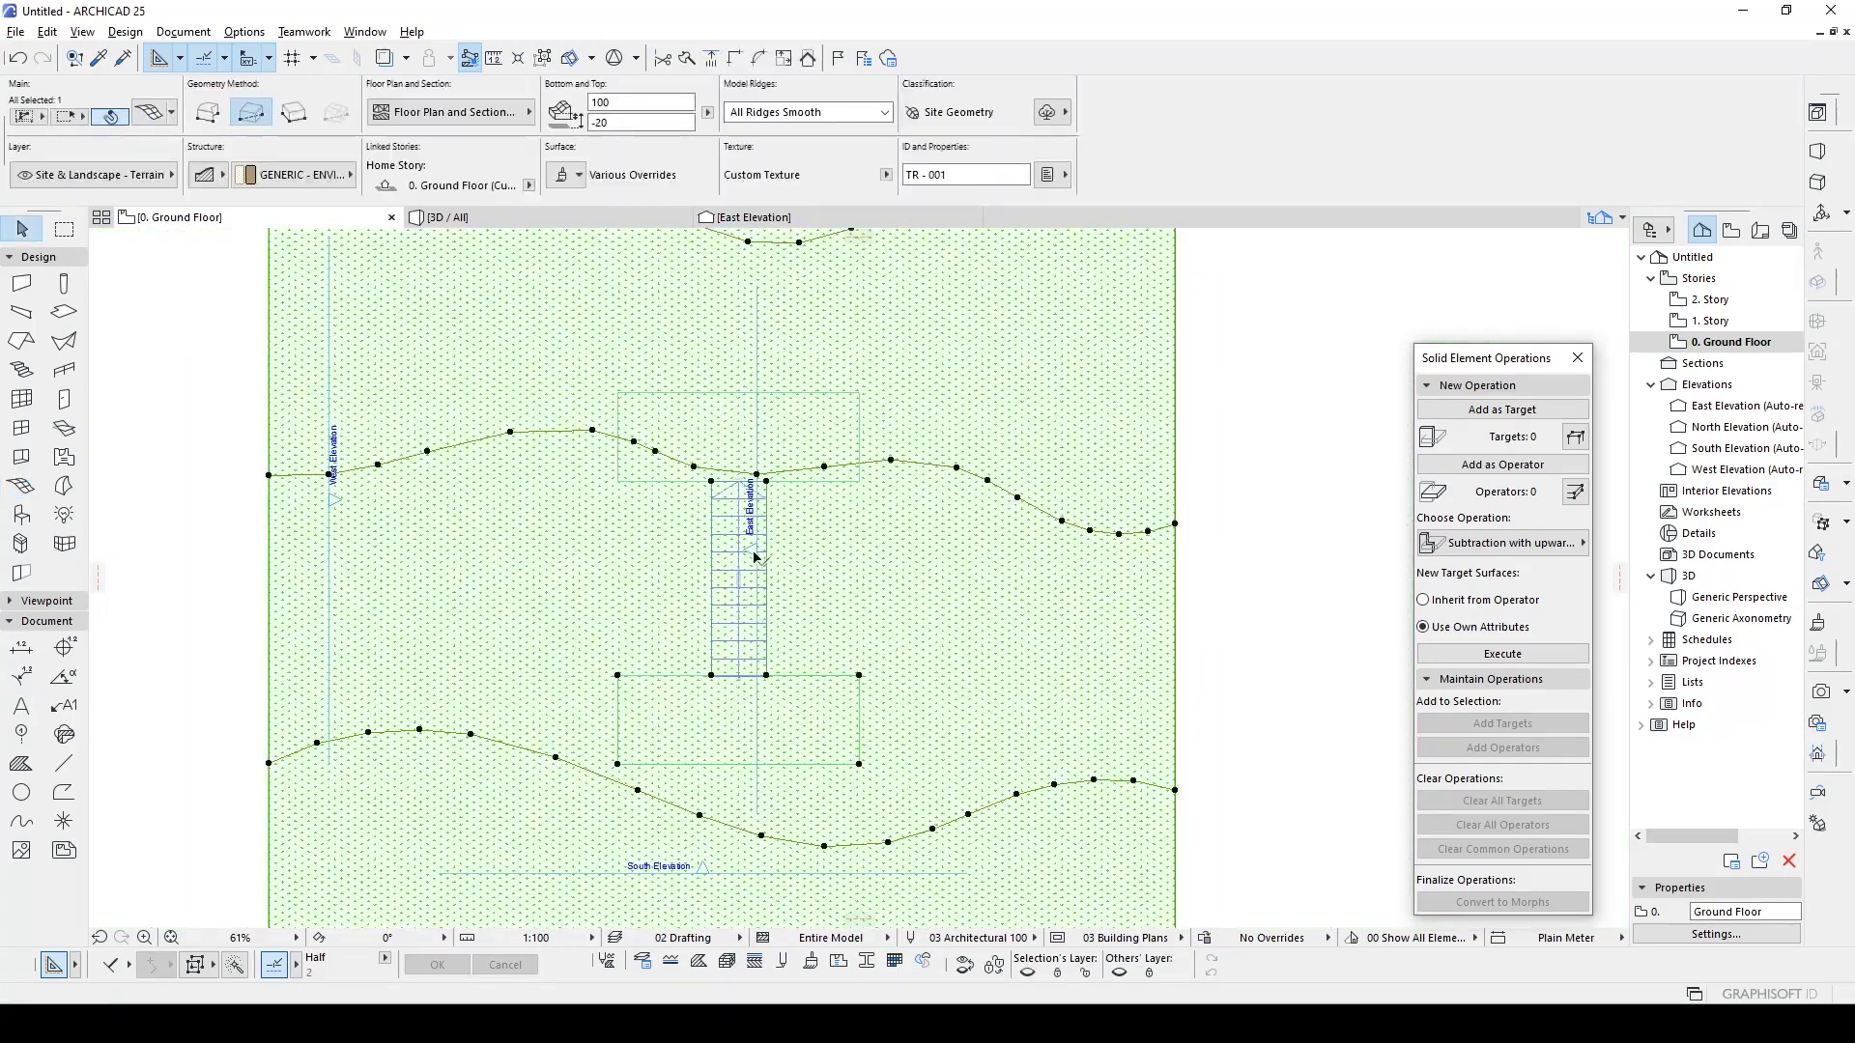
scroll(754, 553, "up", 3)
scroll(660, 410, "down", 3)
mouse_move(521, 217)
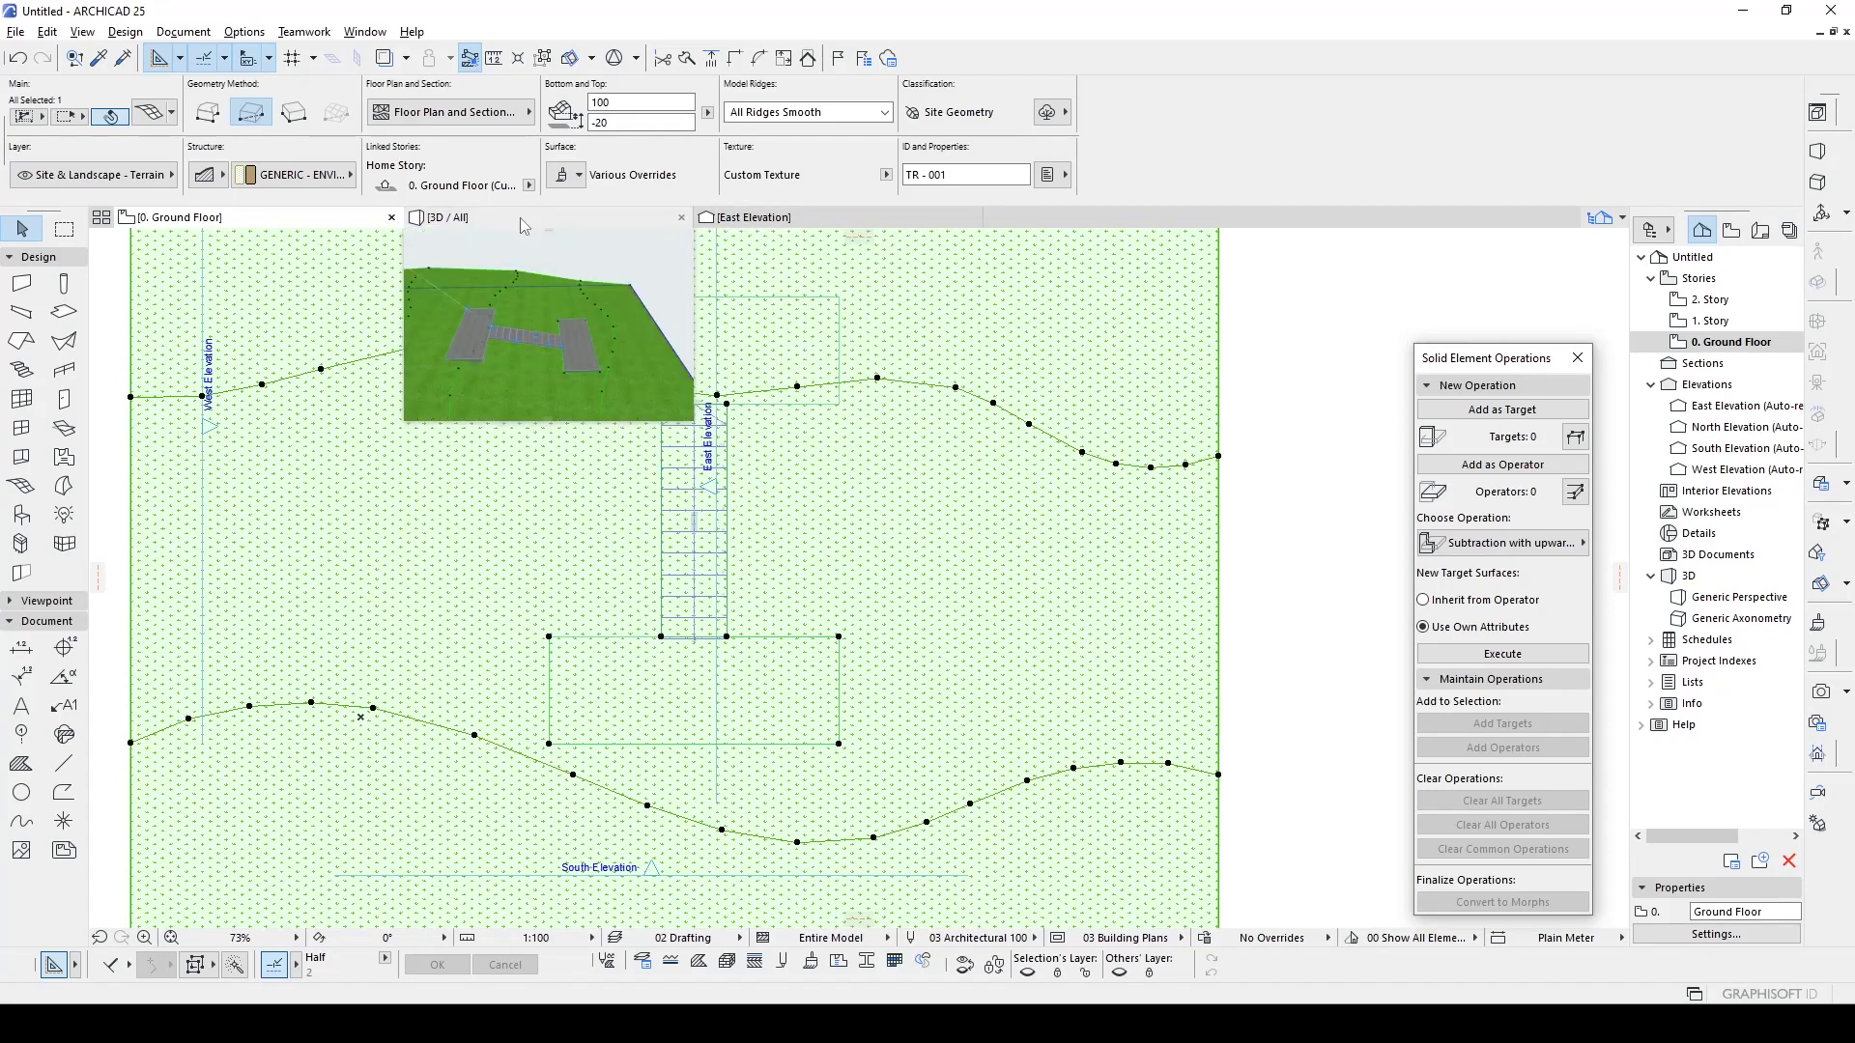
left_click(520, 220)
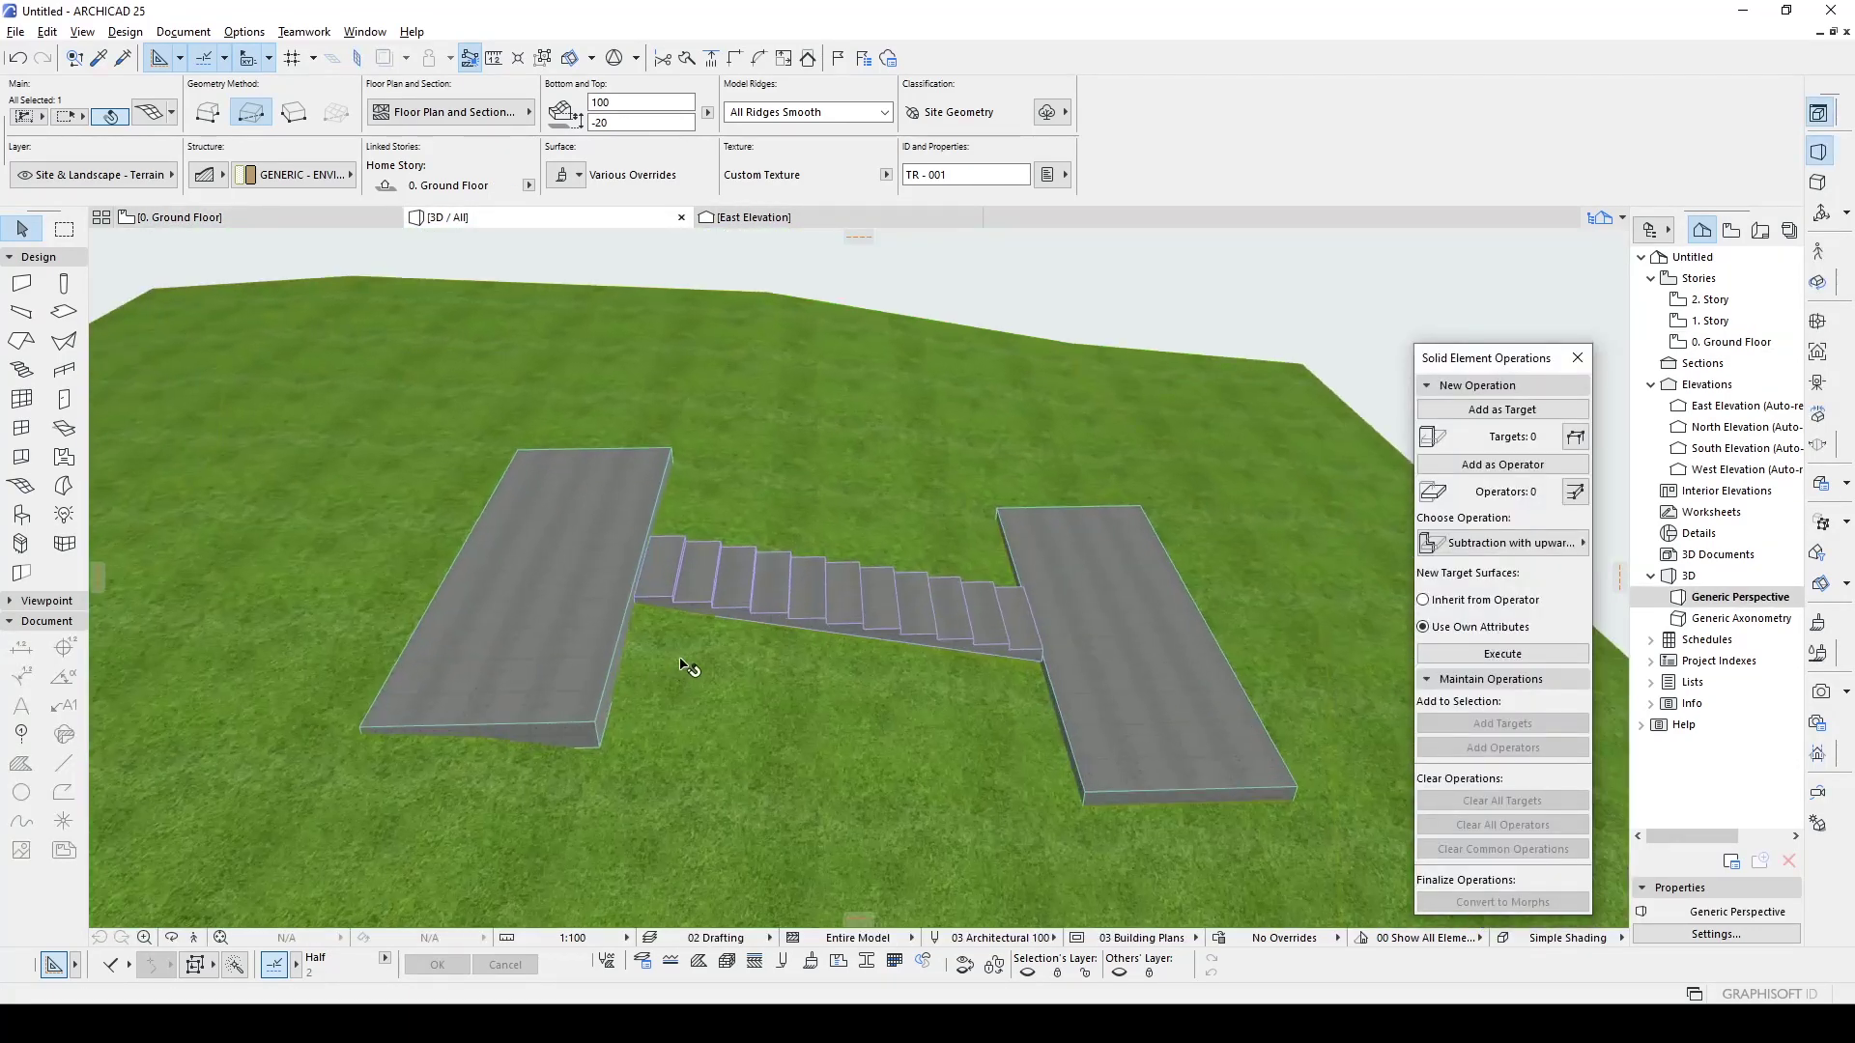
- In 3D, raise the terrain mesh point beside the stair so the grass slopes up its side
middle_click_drag(850, 426, 1027, 668, "shift")
scroll(1027, 668, "up", 3)
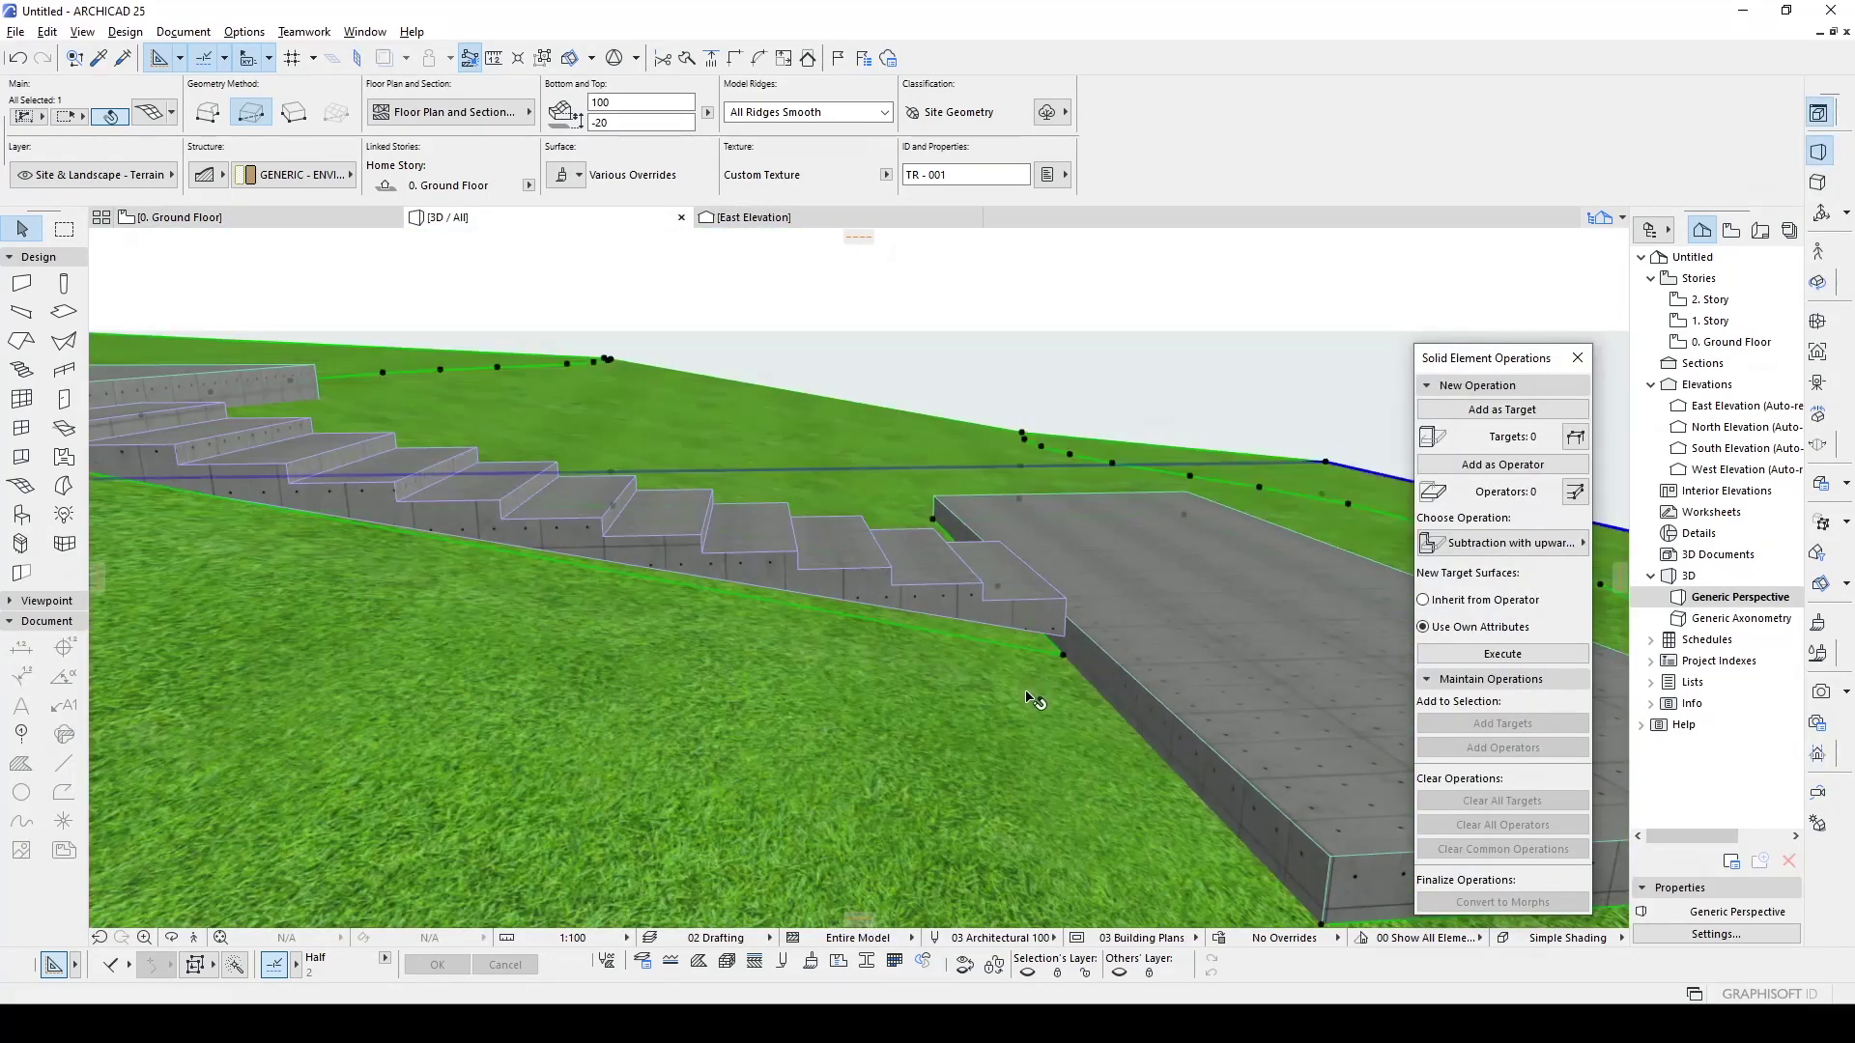
left_click(1065, 659)
scroll(1067, 647, "up", 1)
mouse_move(1067, 632)
middle_mouse_down("shift")
mouse_move(951, 591)
mouse_move(867, 625)
mouse_move(994, 522)
mouse_move(489, 686)
middle_mouse_up("shift")
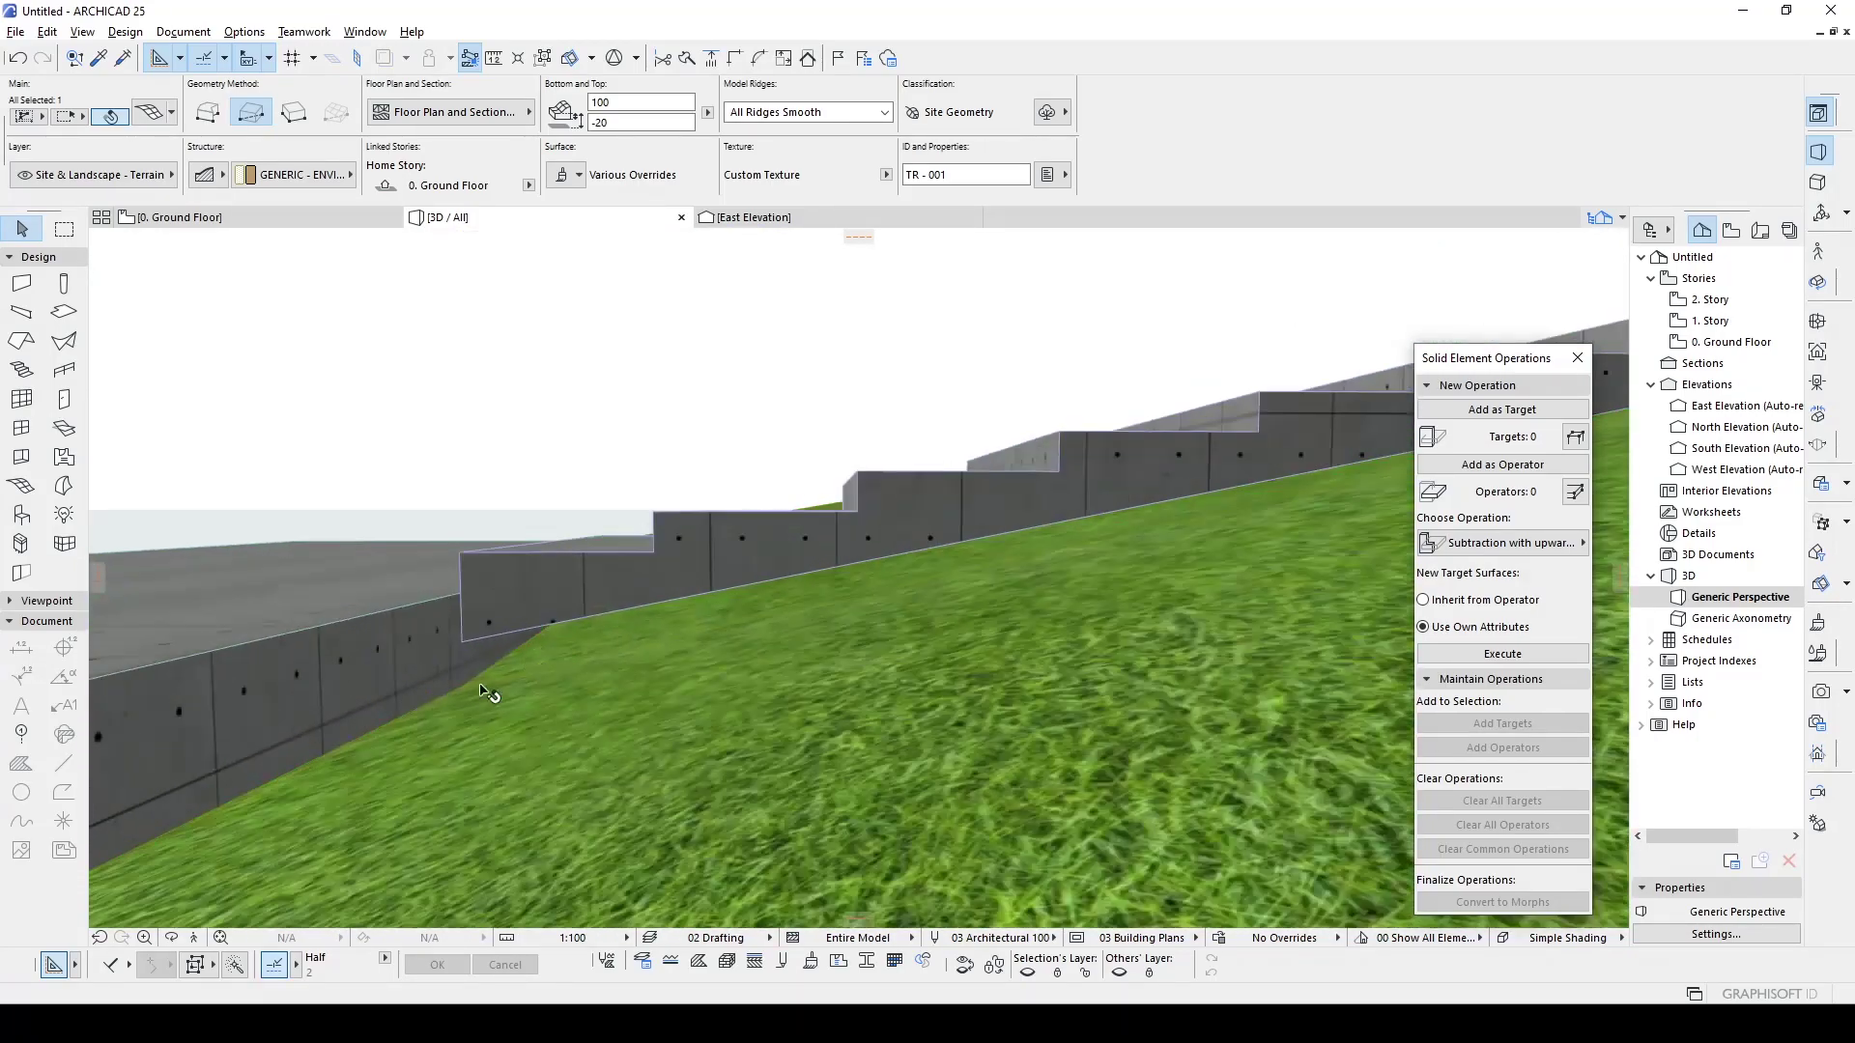
left_click(462, 691)
left_click(468, 642)
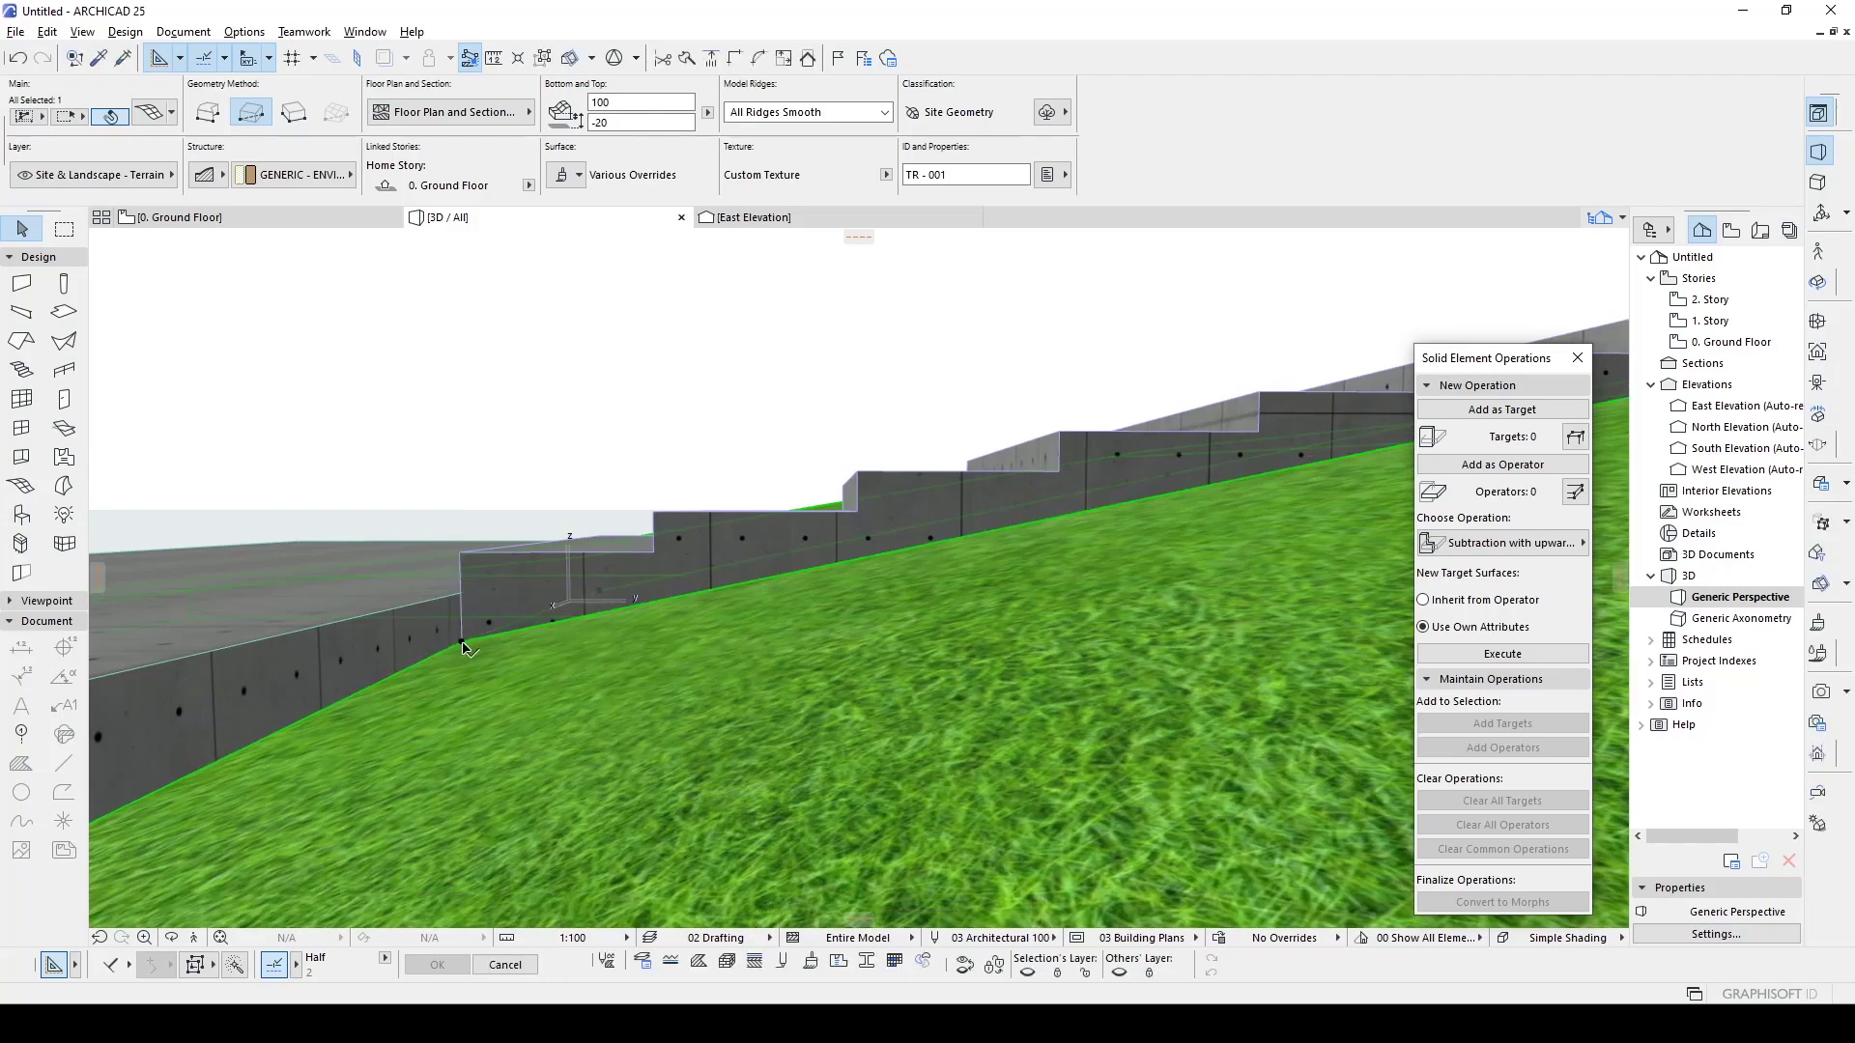
scroll(504, 431, "down", 5)
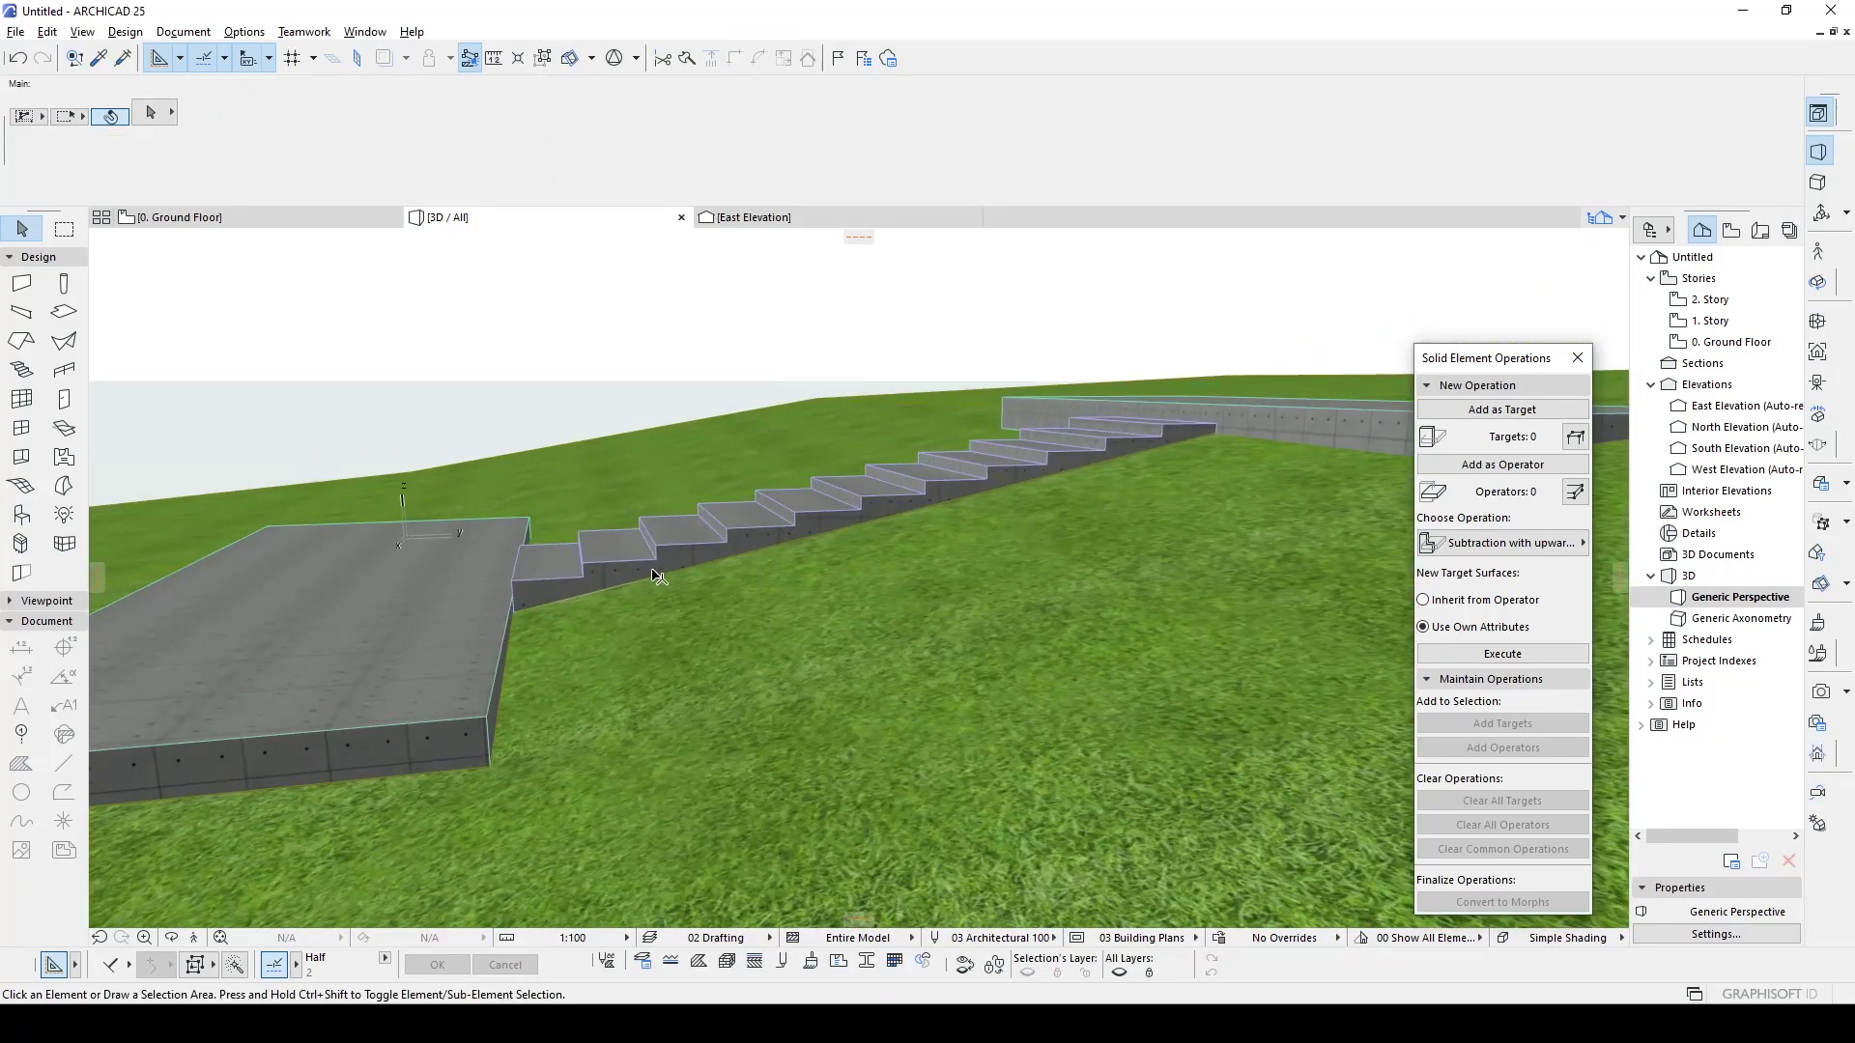
middle_click_drag(497, 550, 515, 622, "shift")
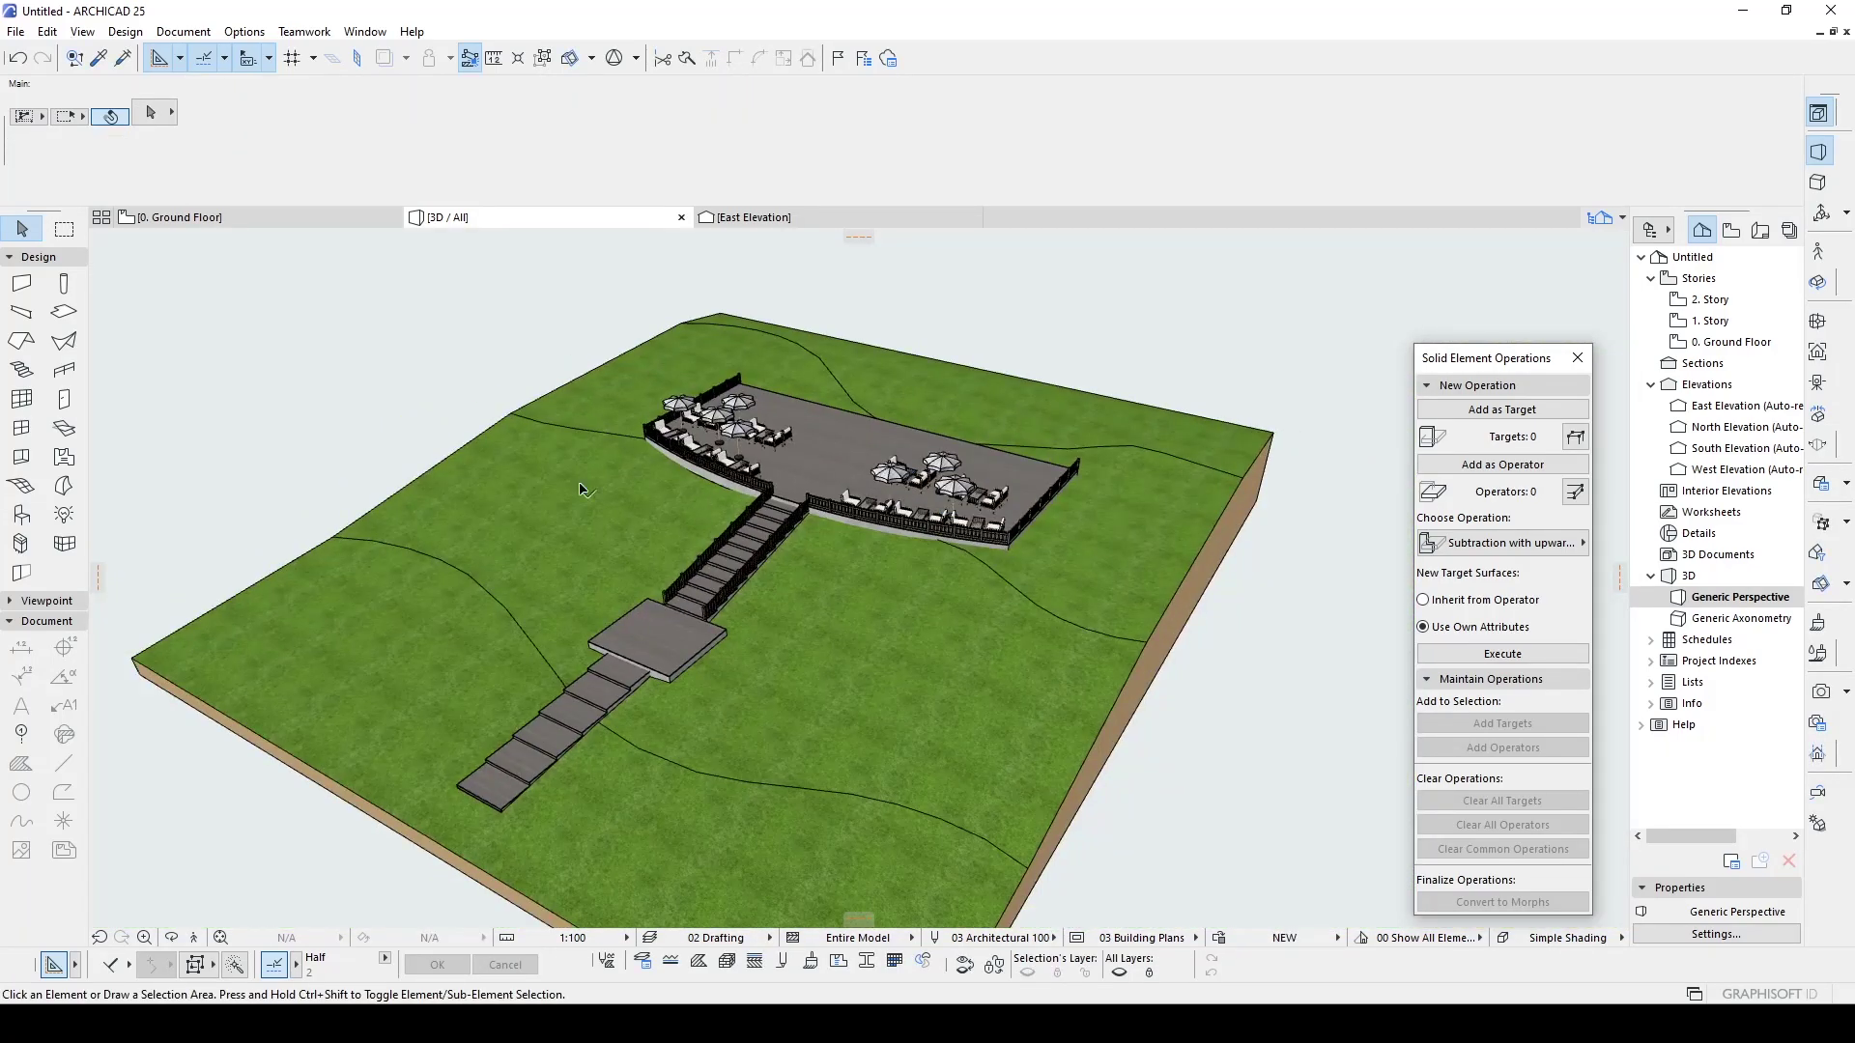
- Orbit and zoom around the finished model's furnished terrace, umbrellas, railings and stair down the slope
middle_click_drag(348, 419, 382, 430, "shift")
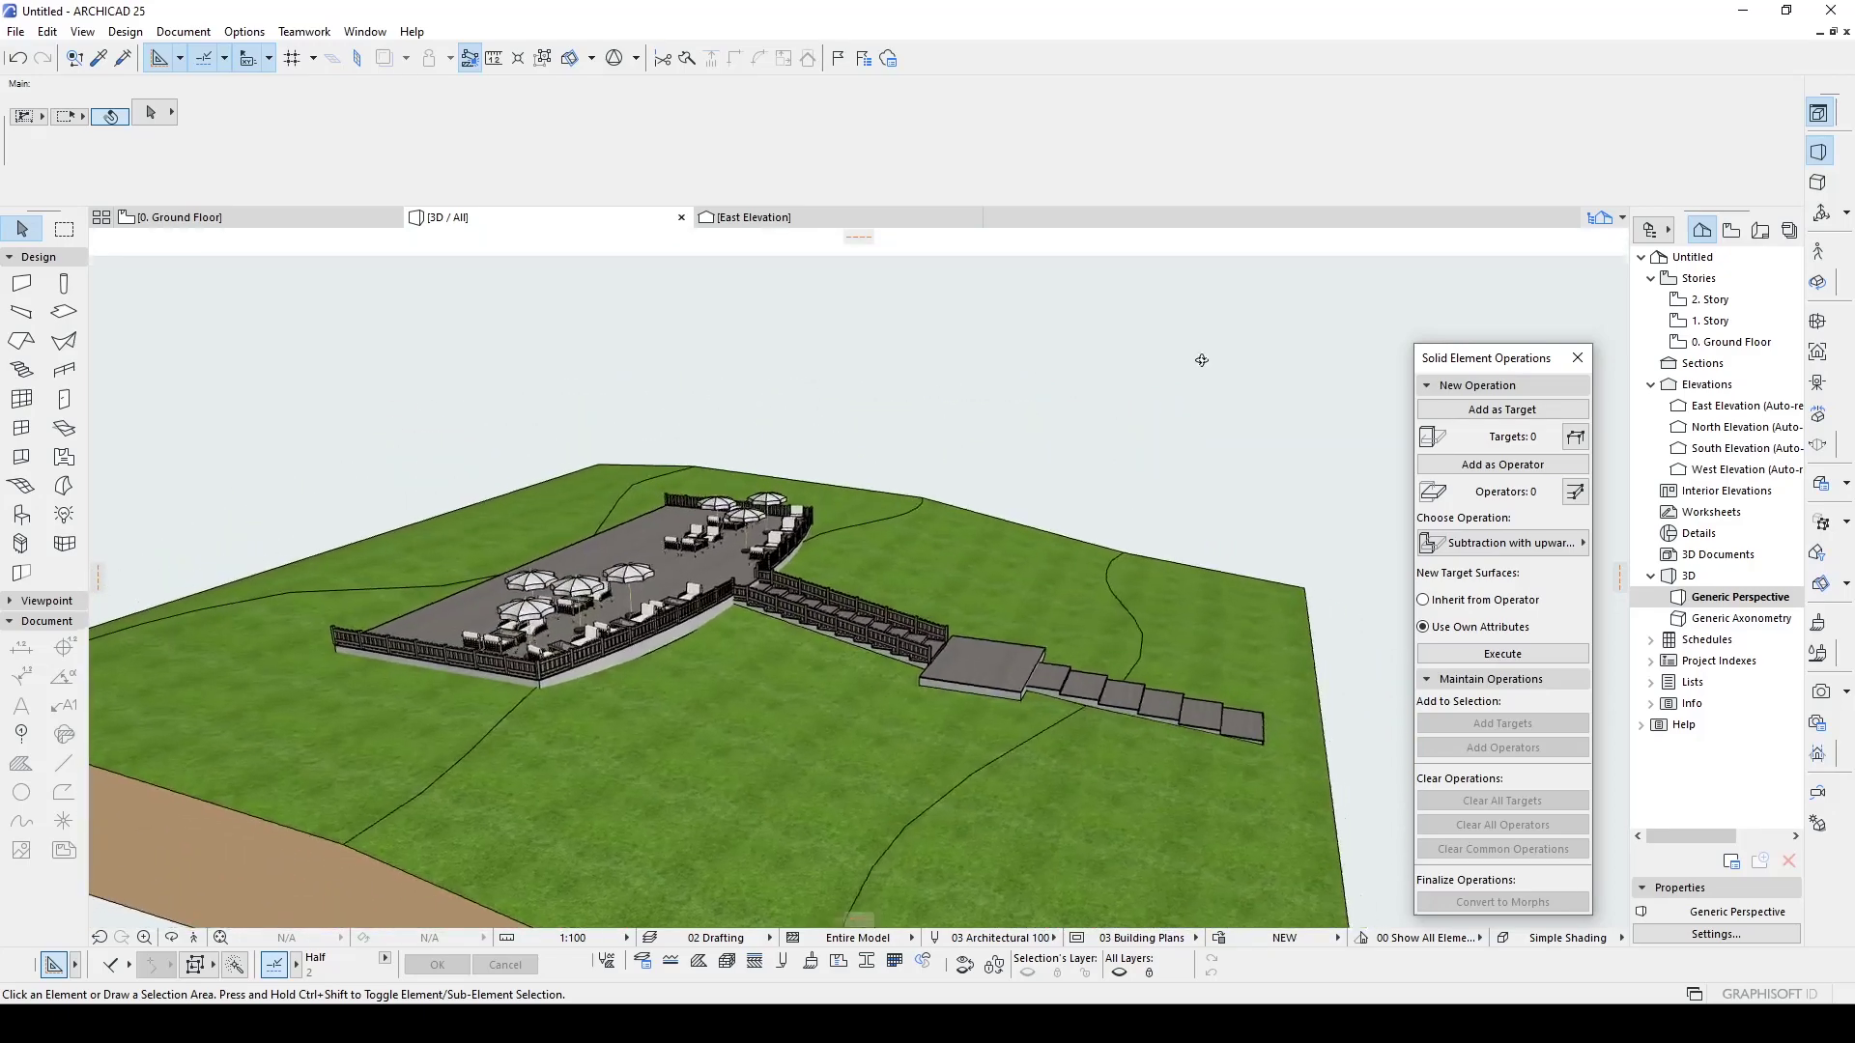
scroll(758, 605, "up", 3)
scroll(765, 499, "up", 3)
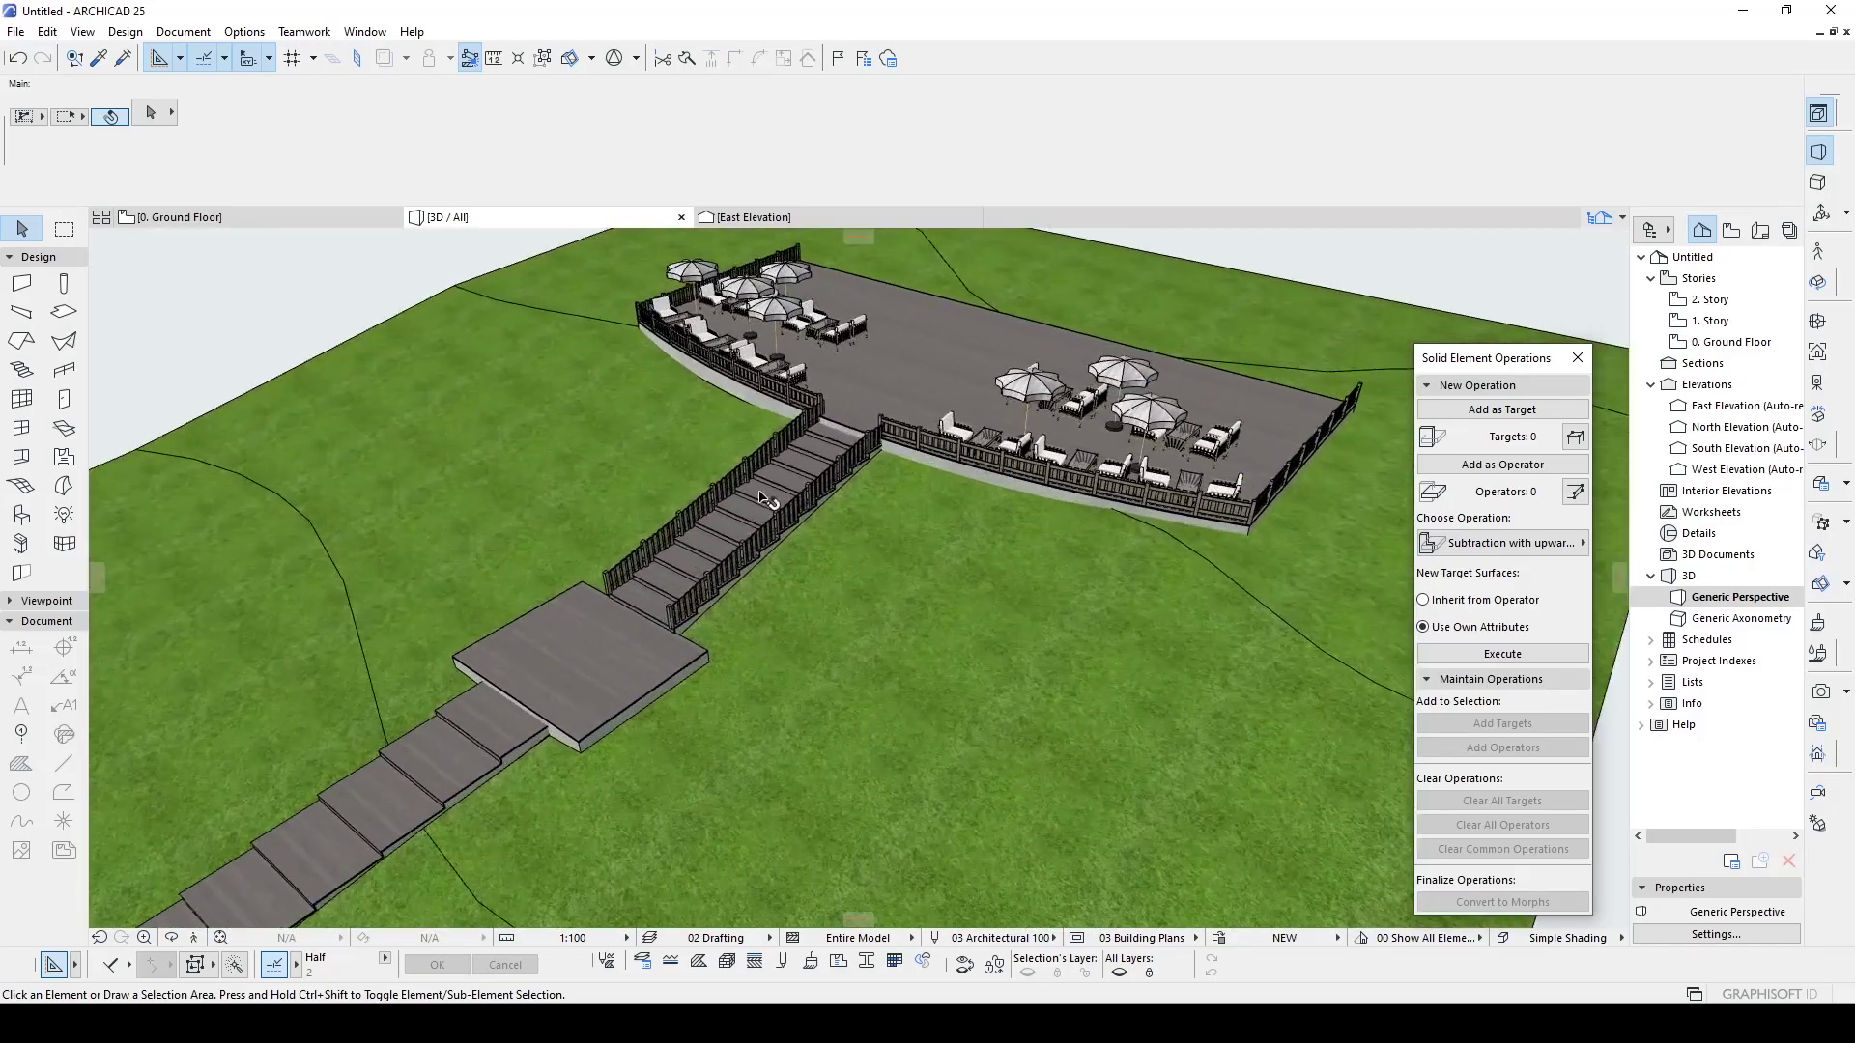
middle_click_drag(977, 416, 470, 510, "shift")
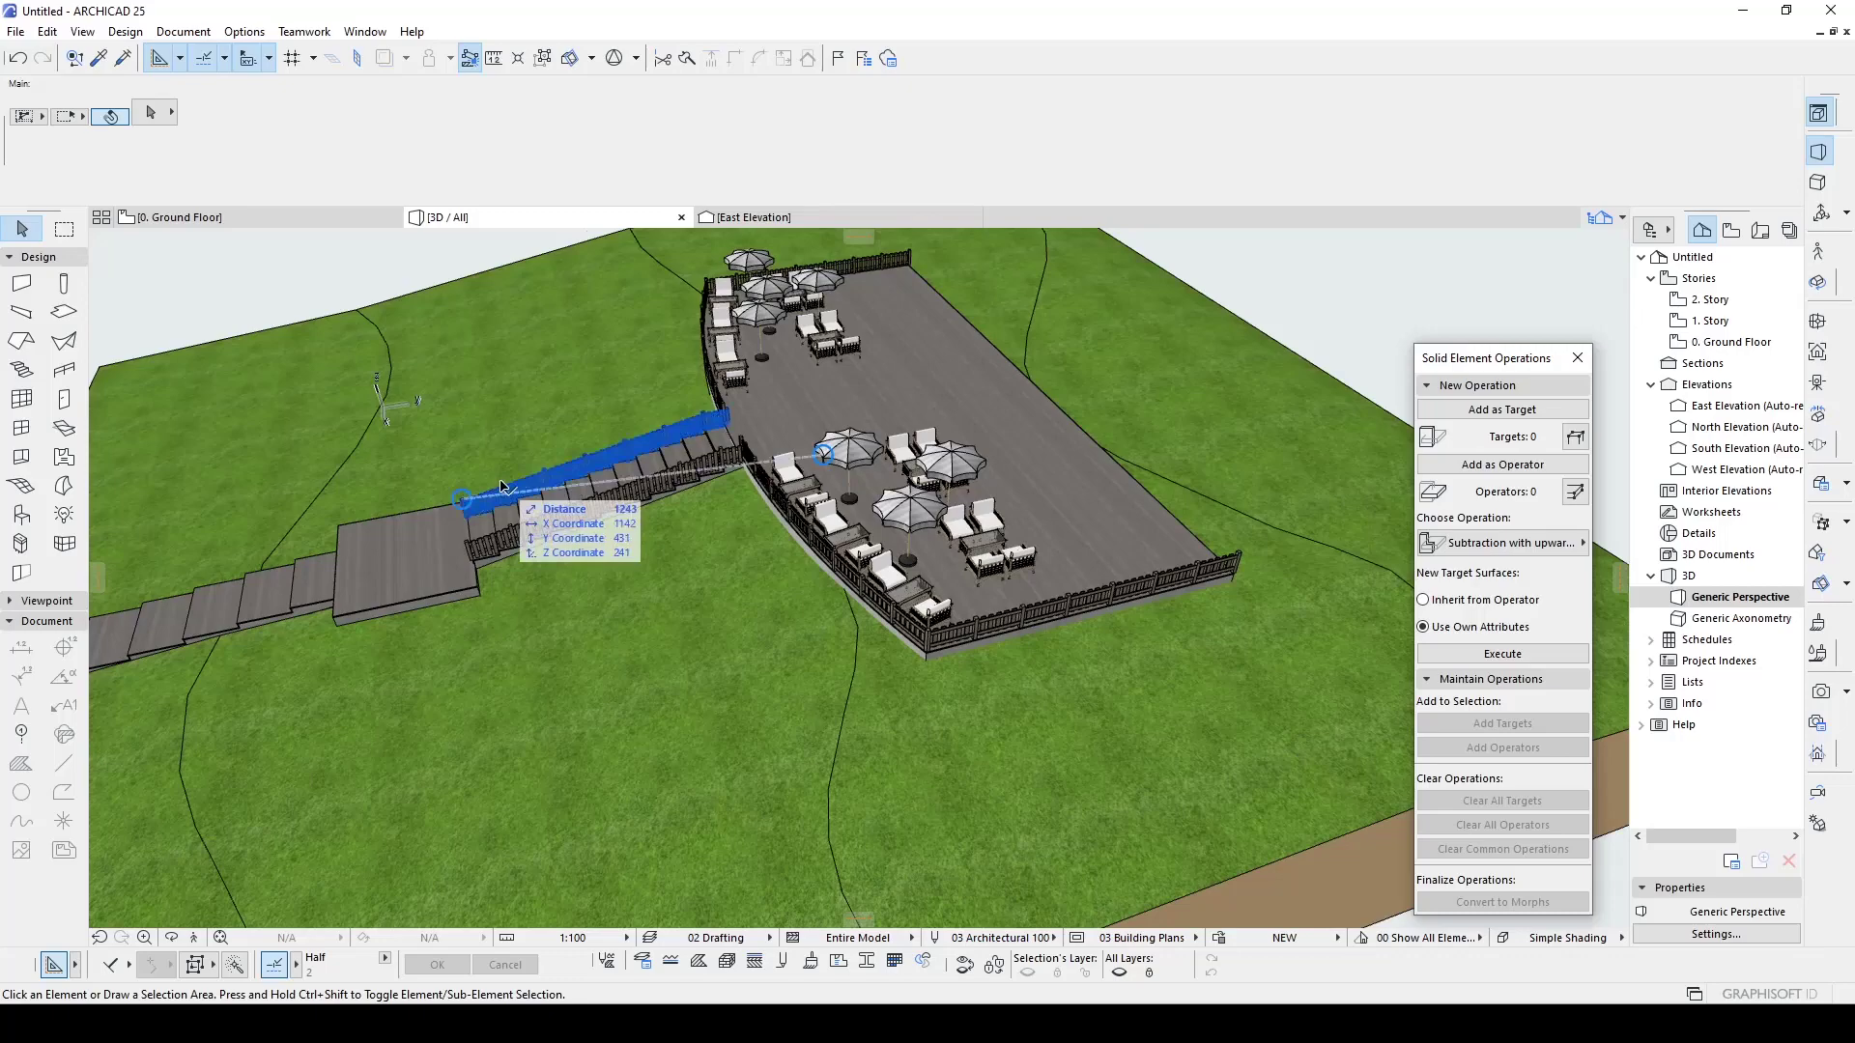
scroll(563, 458, "up", 3)
middle_click_drag(563, 458, 663, 443, "shift")
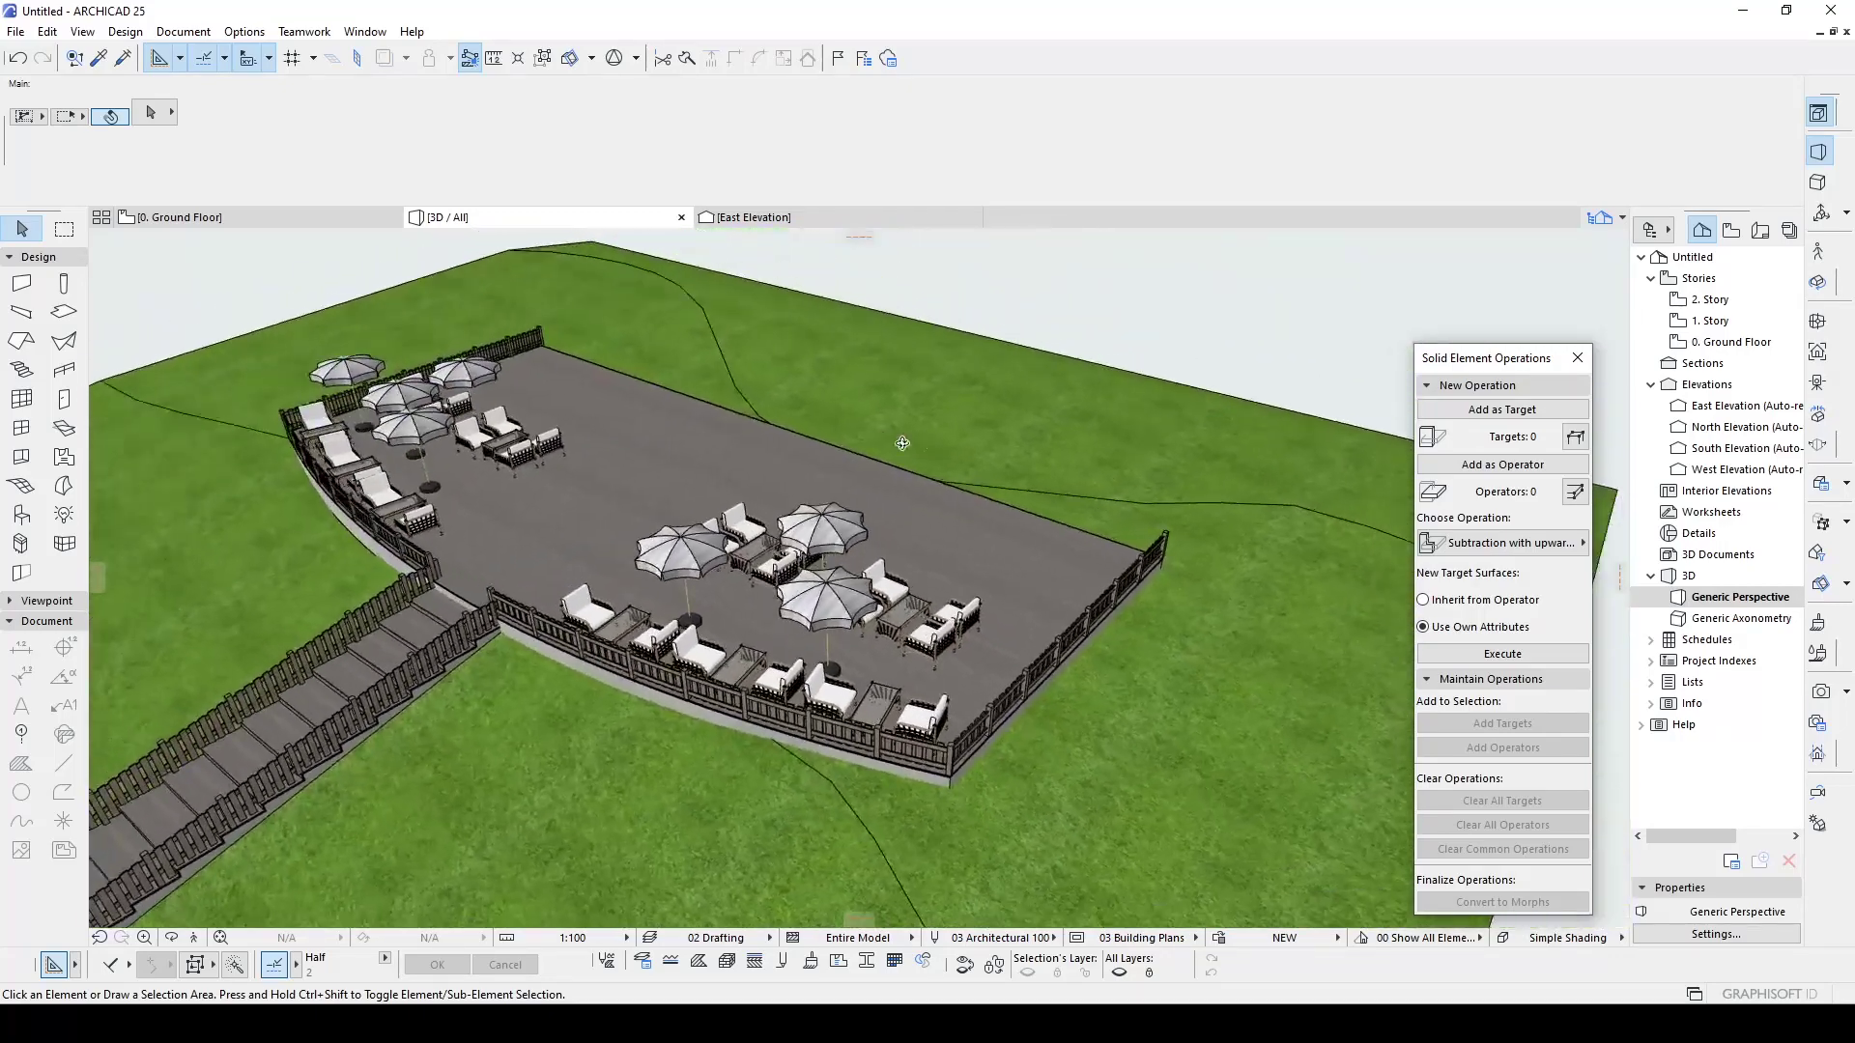
scroll(499, 446, "up", 2)
mouse_move(503, 445)
middle_mouse_down("shift")
mouse_move(486, 502)
mouse_move(726, 326)
middle_mouse_up("shift")
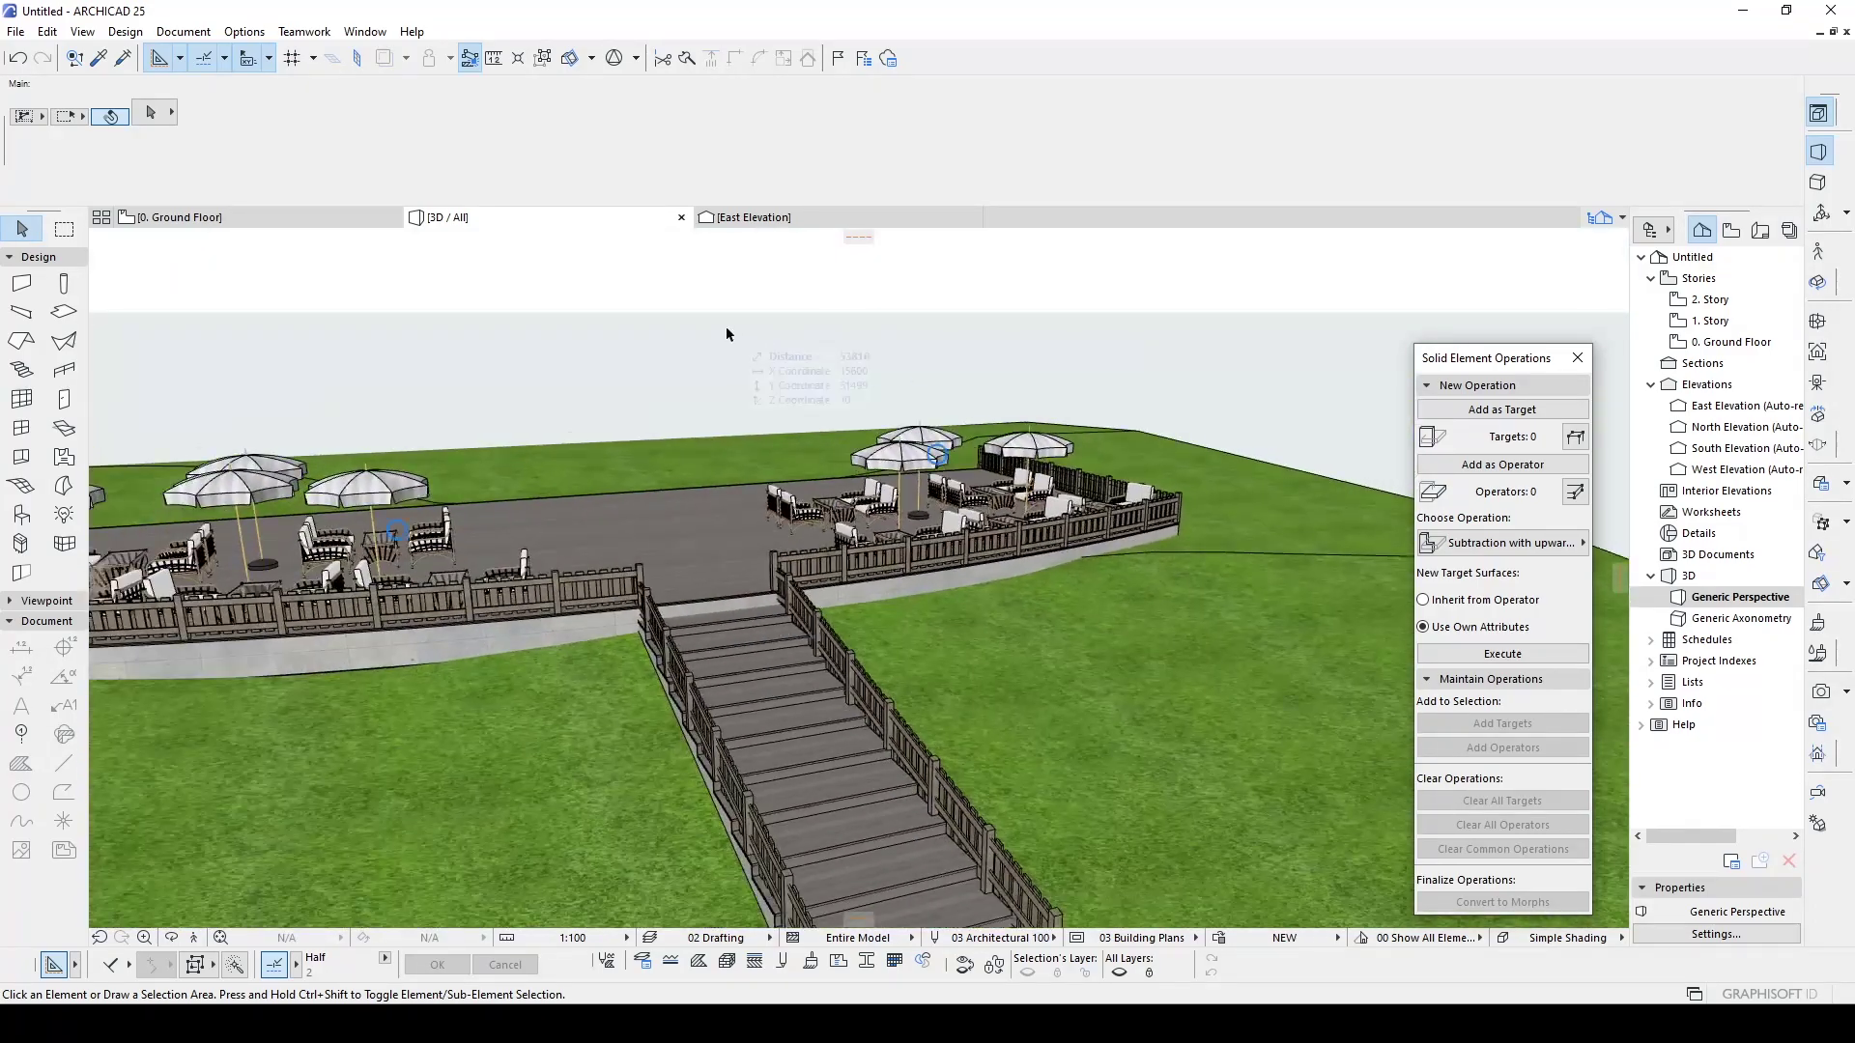
scroll(714, 338, "down", 3)
scroll(676, 360, "down", 2)
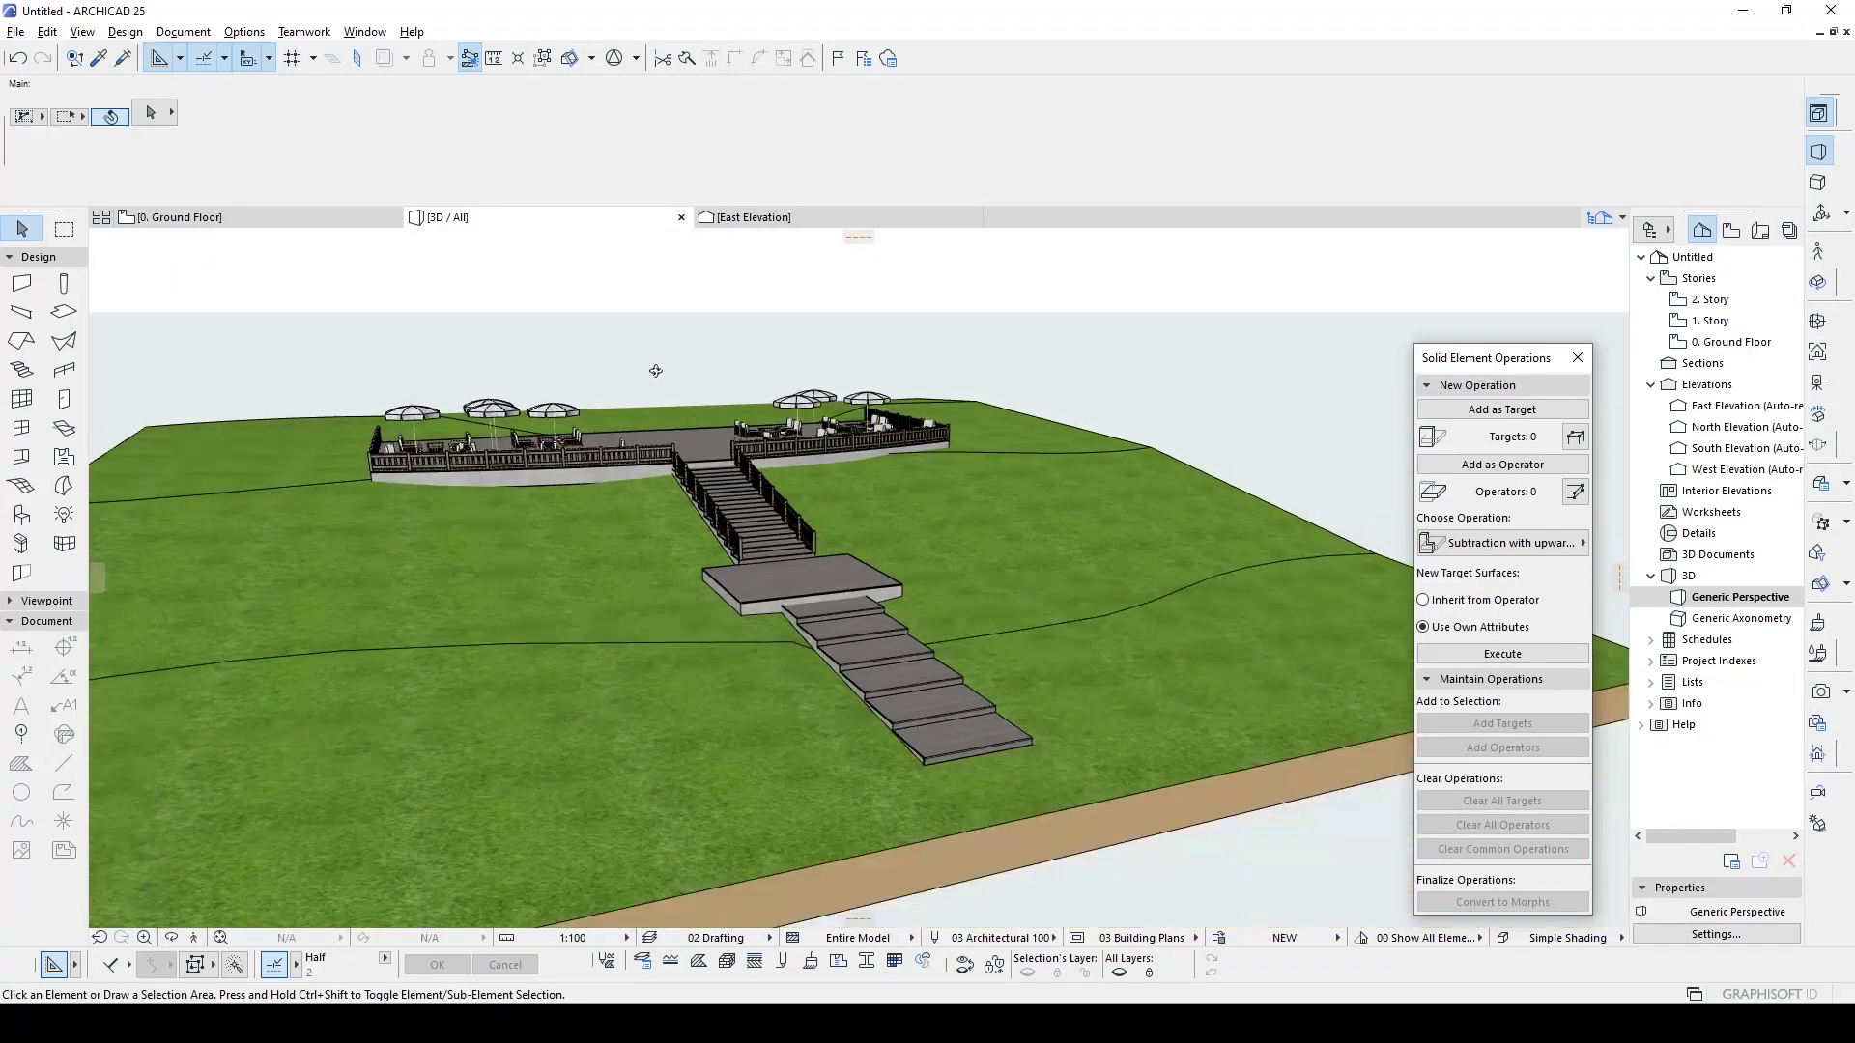
mouse_move(653, 375)
middle_mouse_down("shift")
mouse_move(870, 454)
mouse_move(804, 440)
middle_mouse_up("shift")
scroll(898, 468, "up", 3)
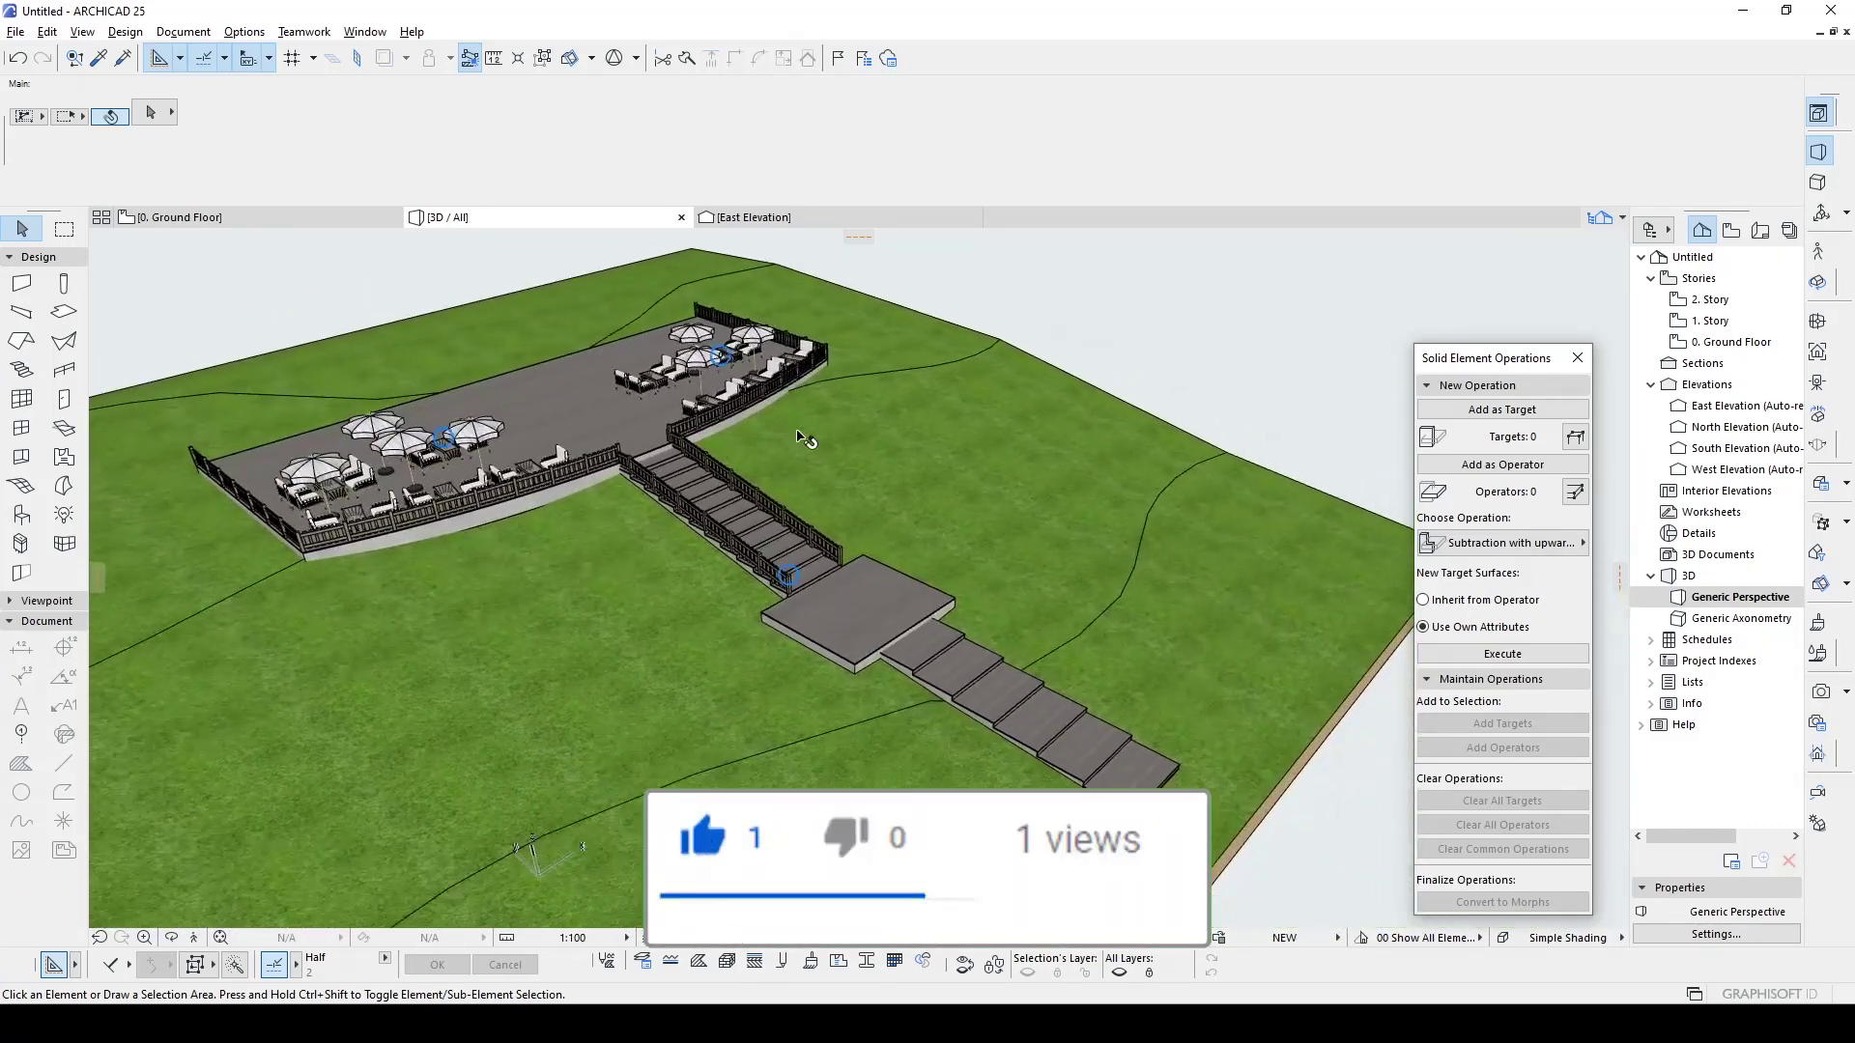